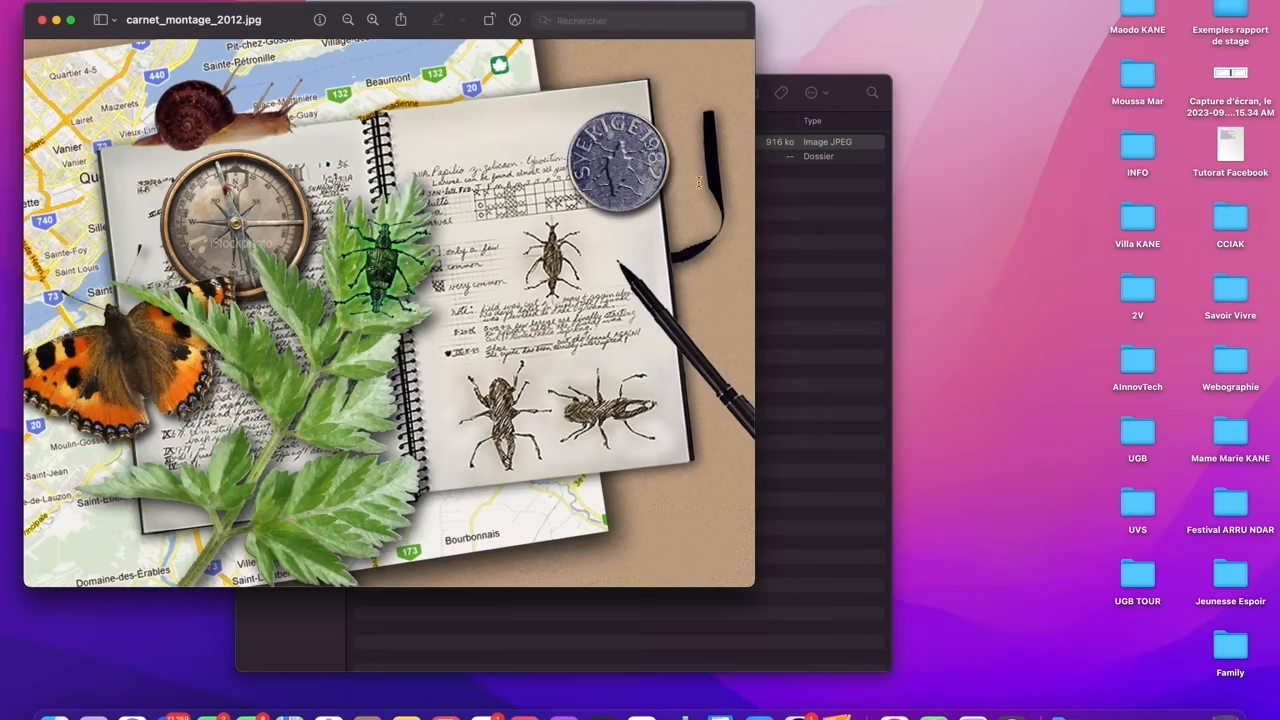
Bring the carnet_2012 folder to the front, open its images subfolder and show the files as icons.
{"action": "left_click_drag", "start_coordinate": [746, 581], "coordinate": [1104, 579]}
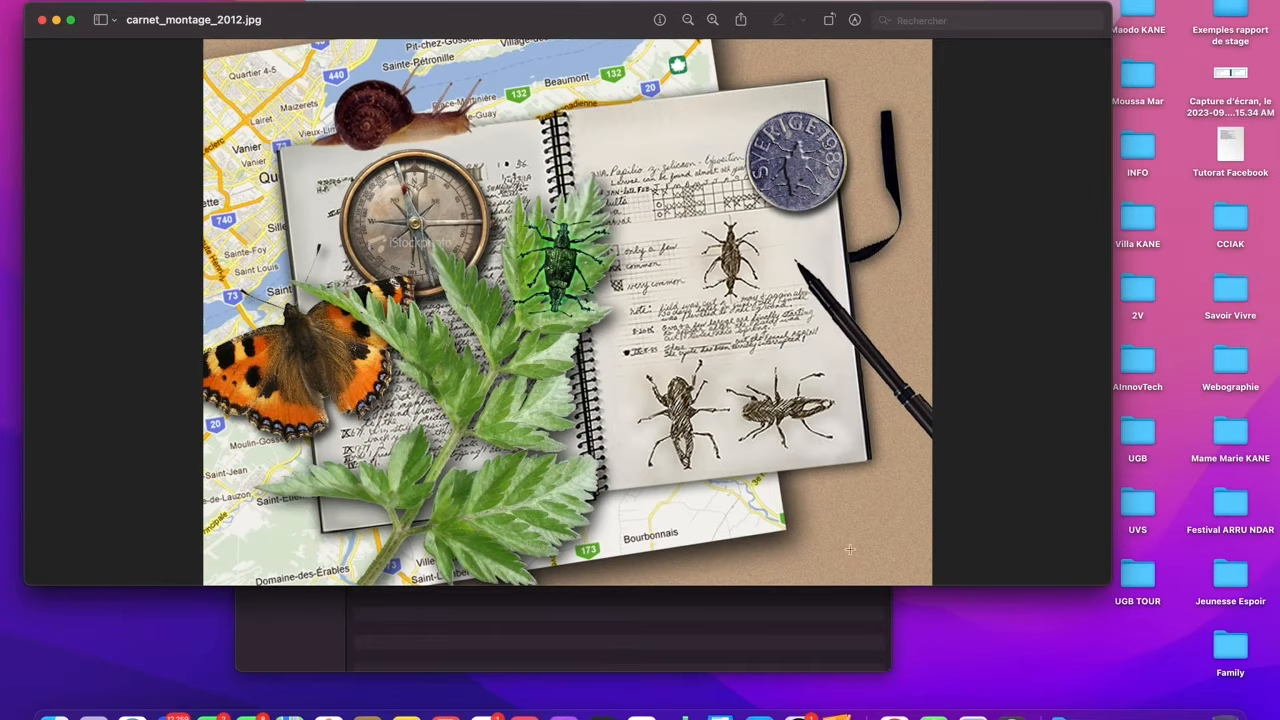
{"action": "key", "text": "super+Tab"}
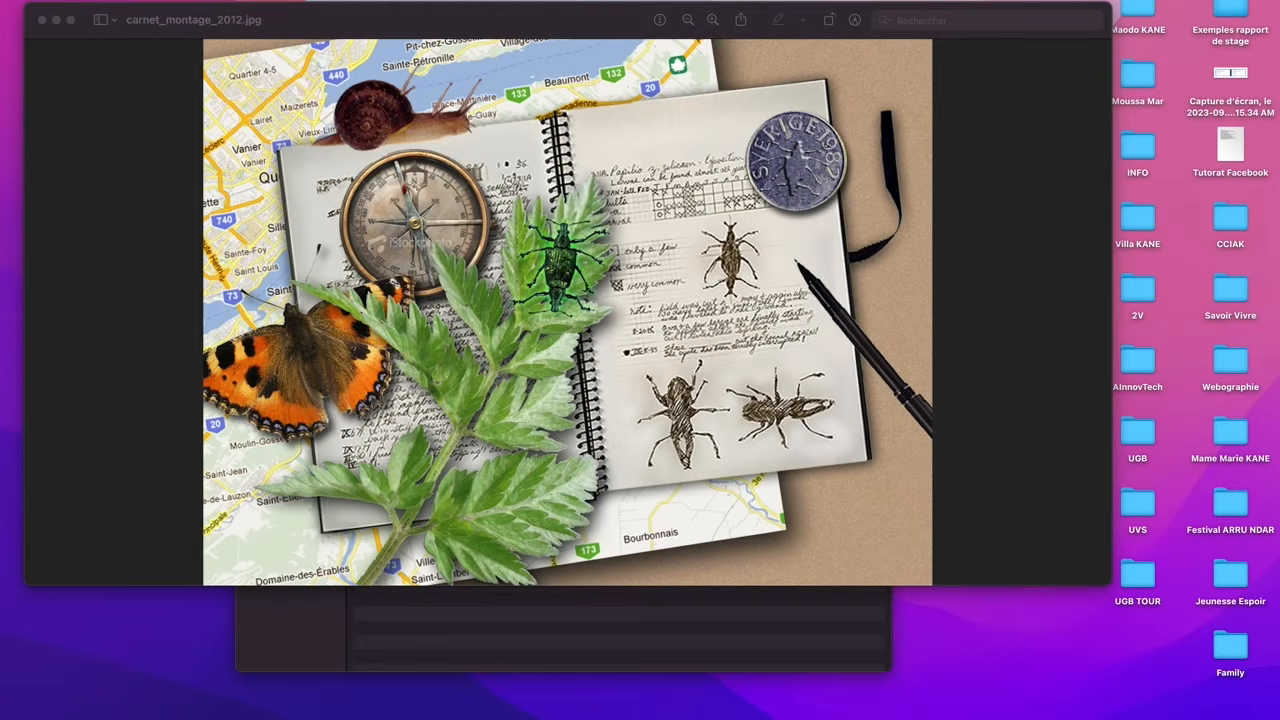
{"action": "mouse_move", "coordinate": [374, 24]}
{"action": "left_mouse_down"}
{"action": "mouse_move", "coordinate": [405, 12]}
{"action": "mouse_move", "coordinate": [372, 0]}
{"action": "left_mouse_up"}
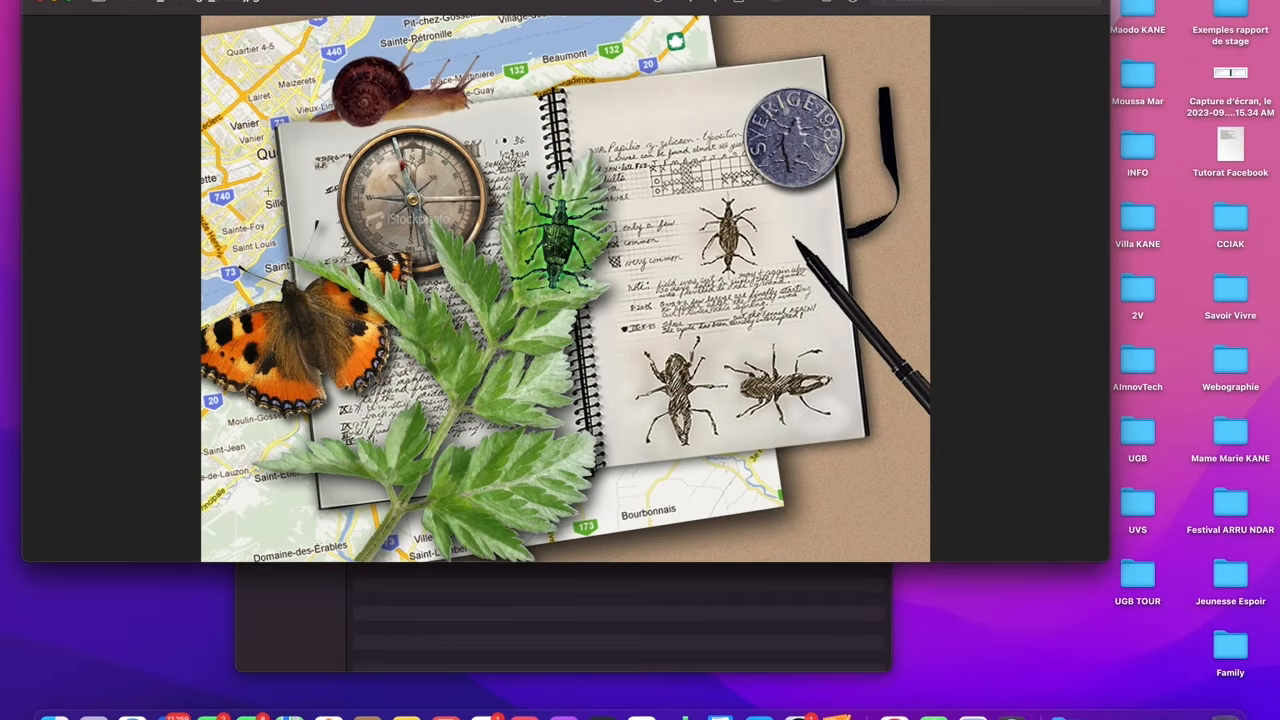
{"action": "left_click", "coordinate": [491, 612]}
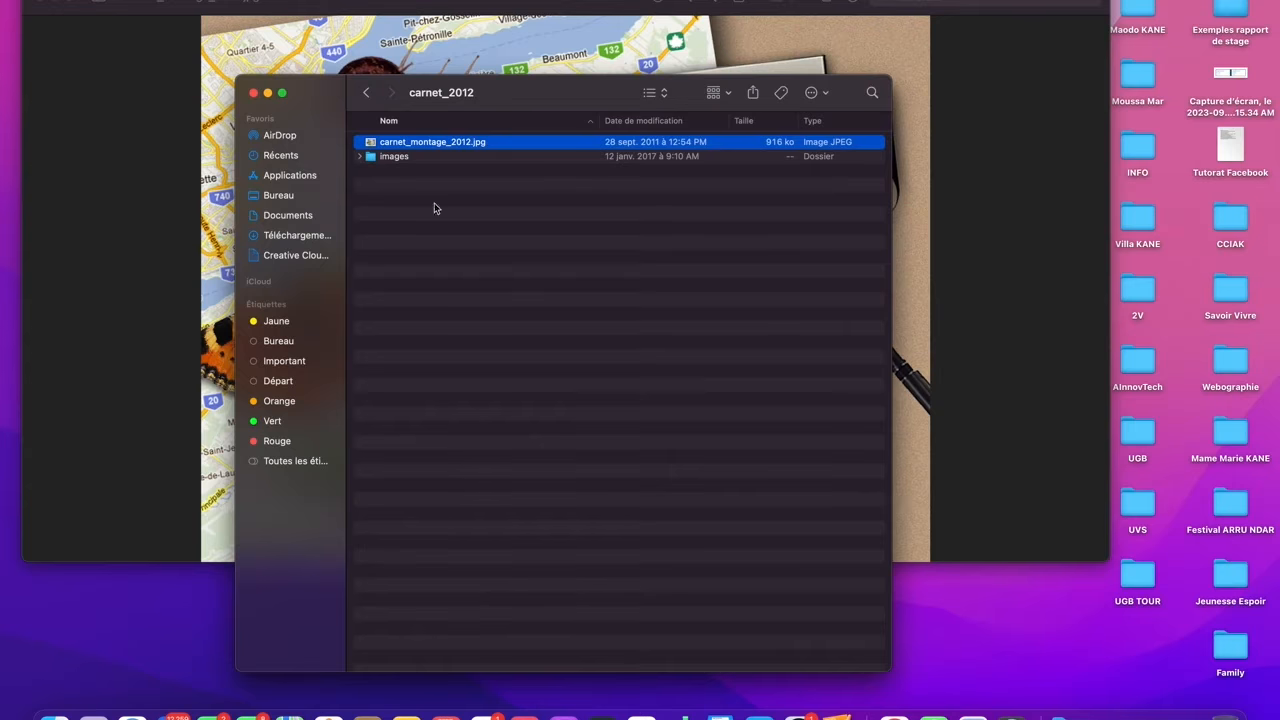
{"action": "double_click", "coordinate": [403, 157]}
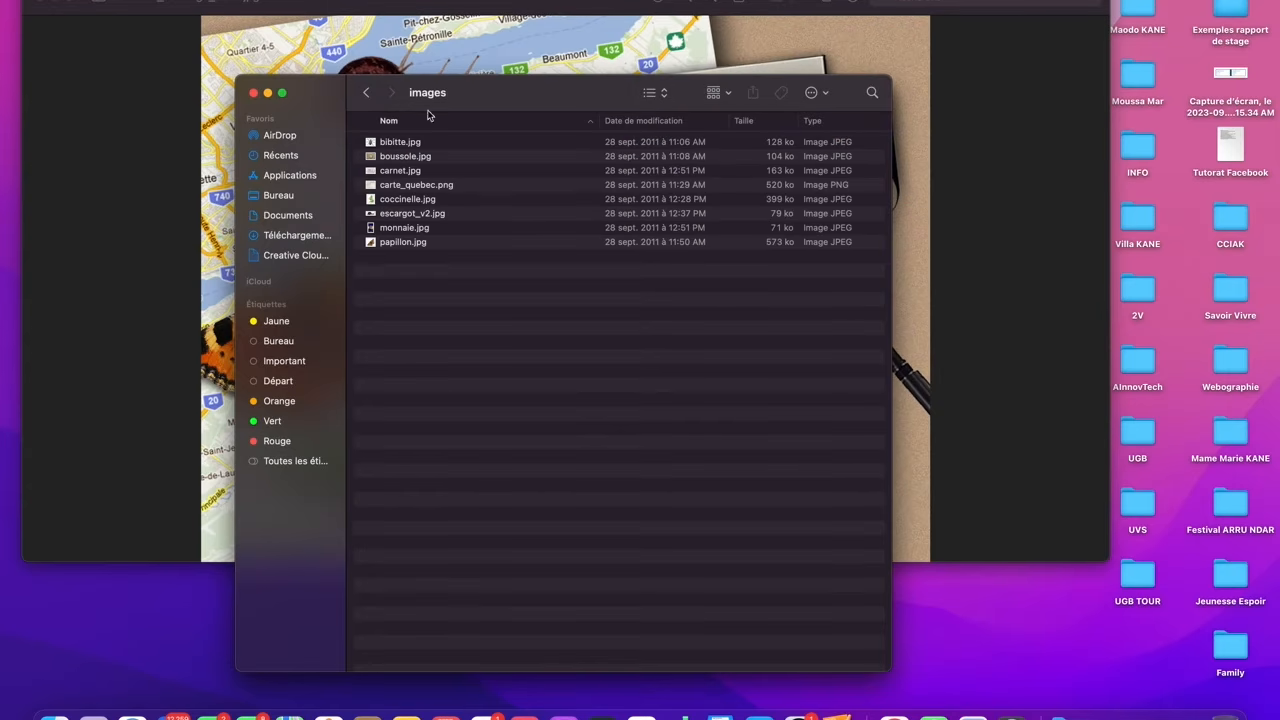
{"action": "left_click", "coordinate": [655, 92]}
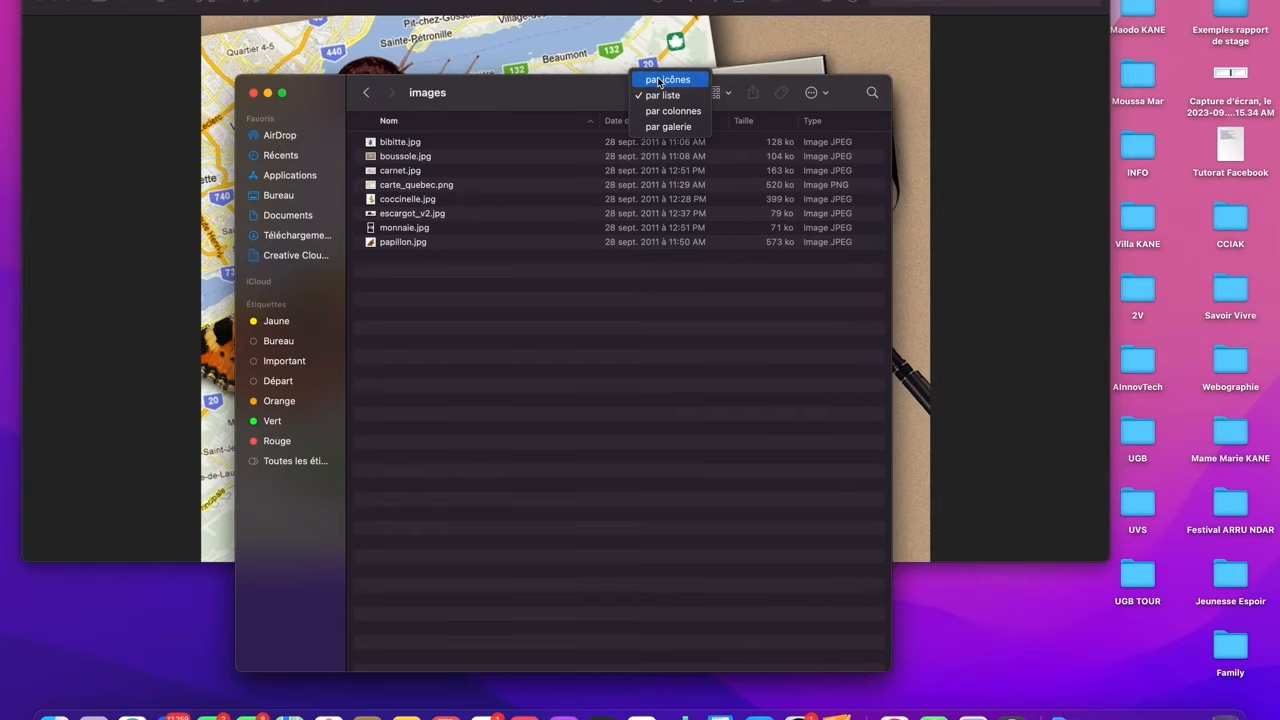
{"action": "left_click", "coordinate": [659, 80]}
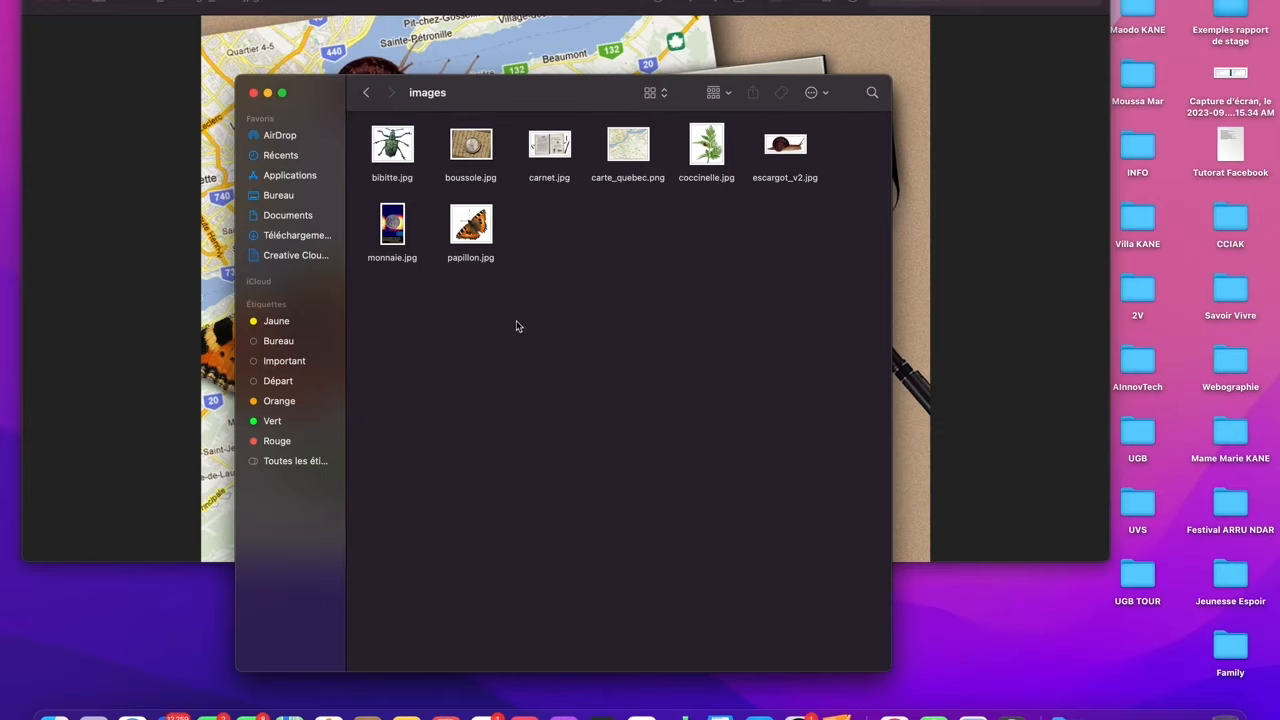
{"action": "left_click_drag", "start_coordinate": [589, 99], "coordinate": [849, 173]}
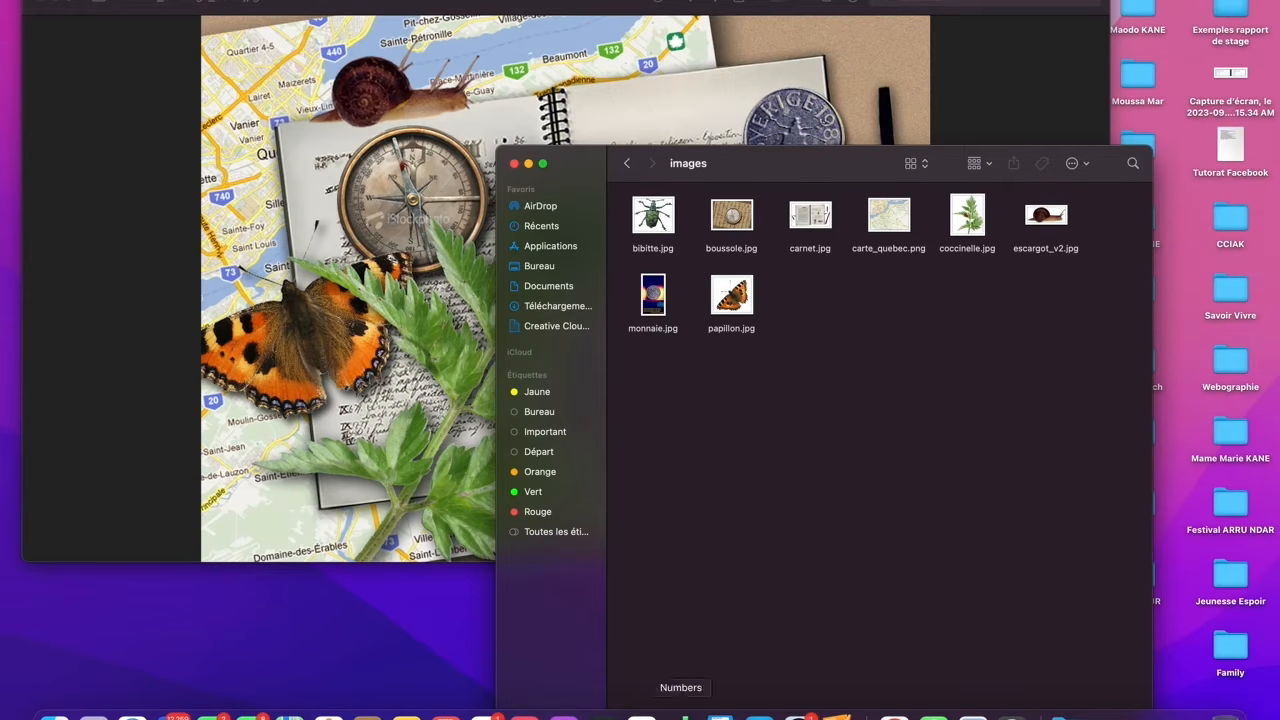
Switch to Photoshop and open carnet_montage_2012.jpg from the carnet_2012 folder under Graphisme, Traitement d'image, Exercices.
{"action": "left_click", "coordinate": [355, 660]}
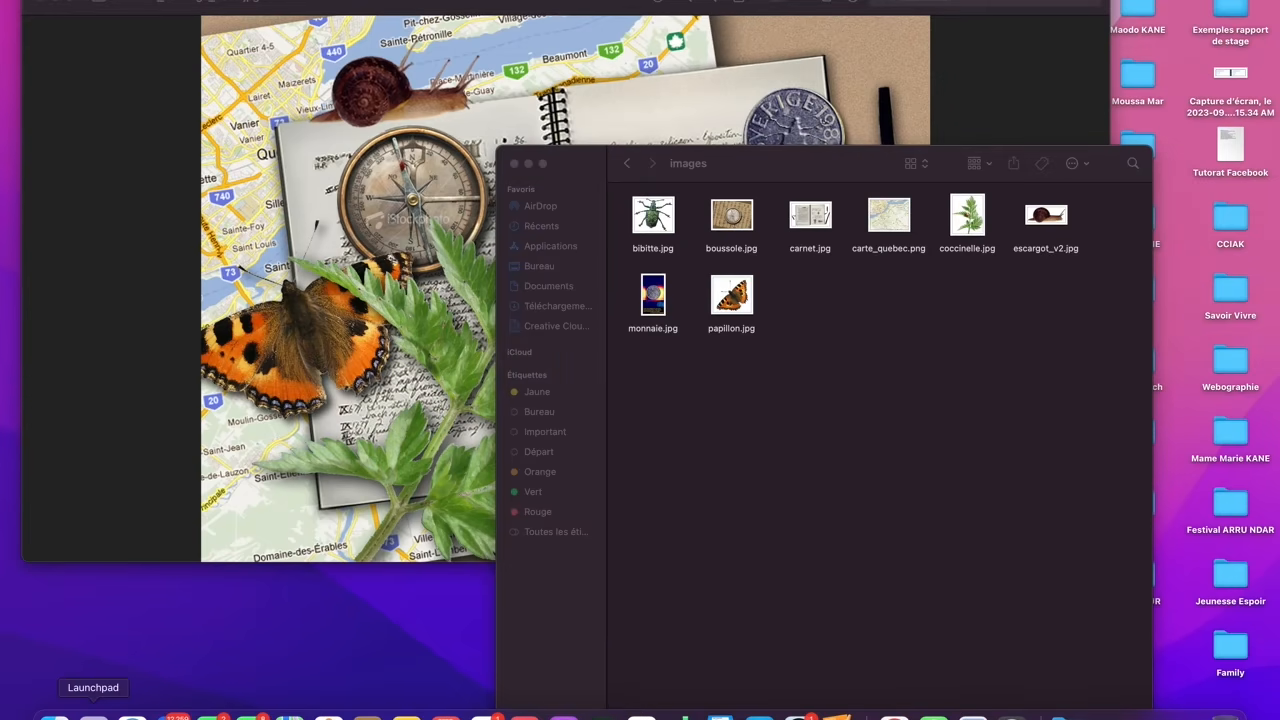
{"action": "left_click", "coordinate": [107, 712]}
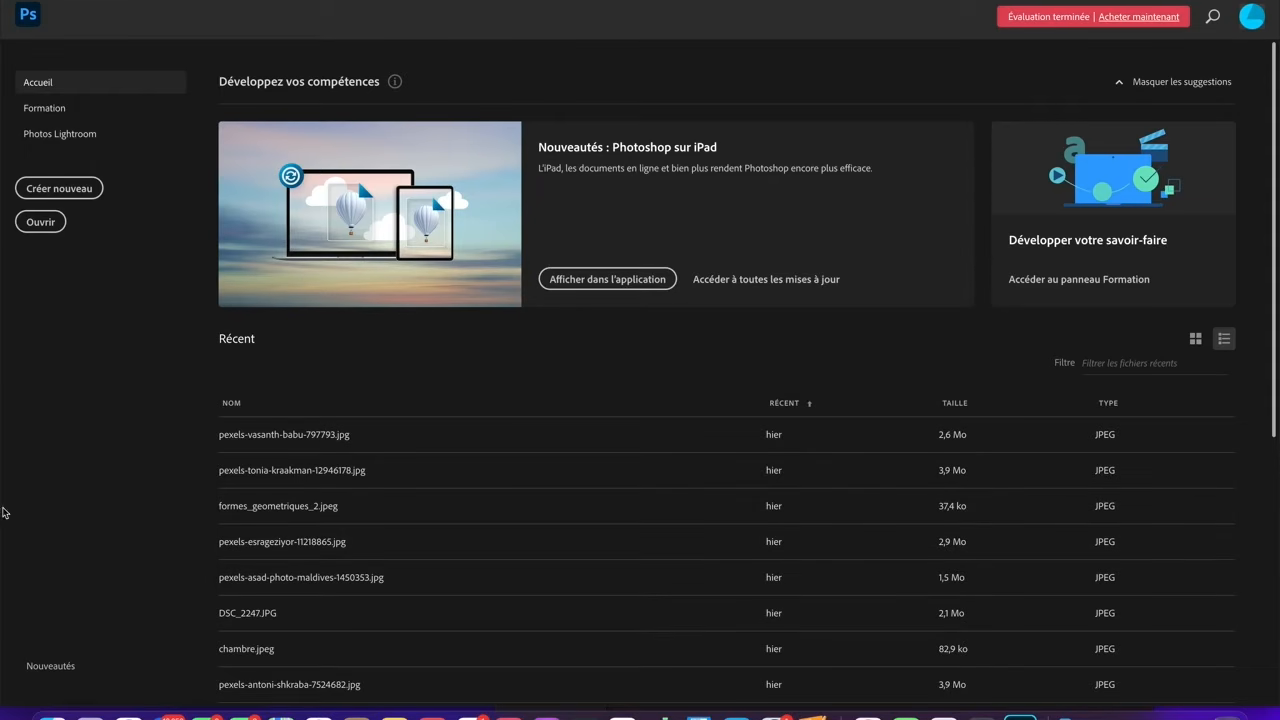
{"action": "left_click", "coordinate": [41, 222]}
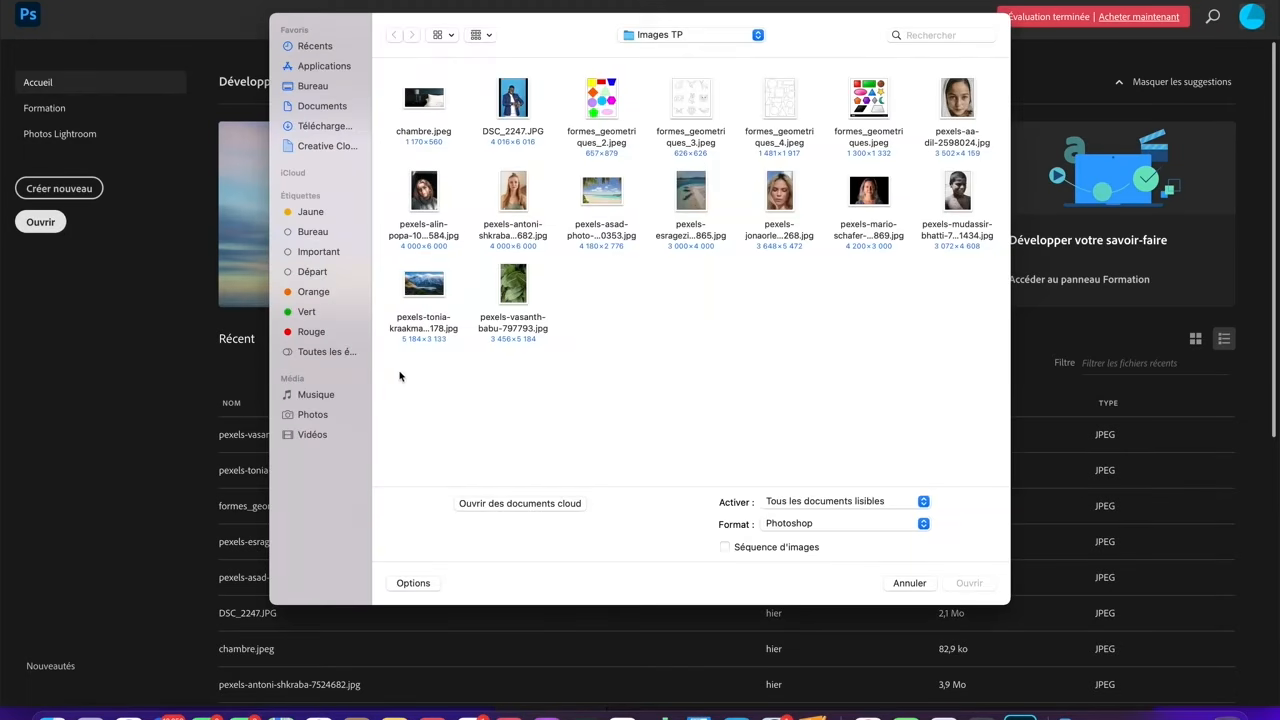
{"action": "left_click", "coordinate": [670, 42]}
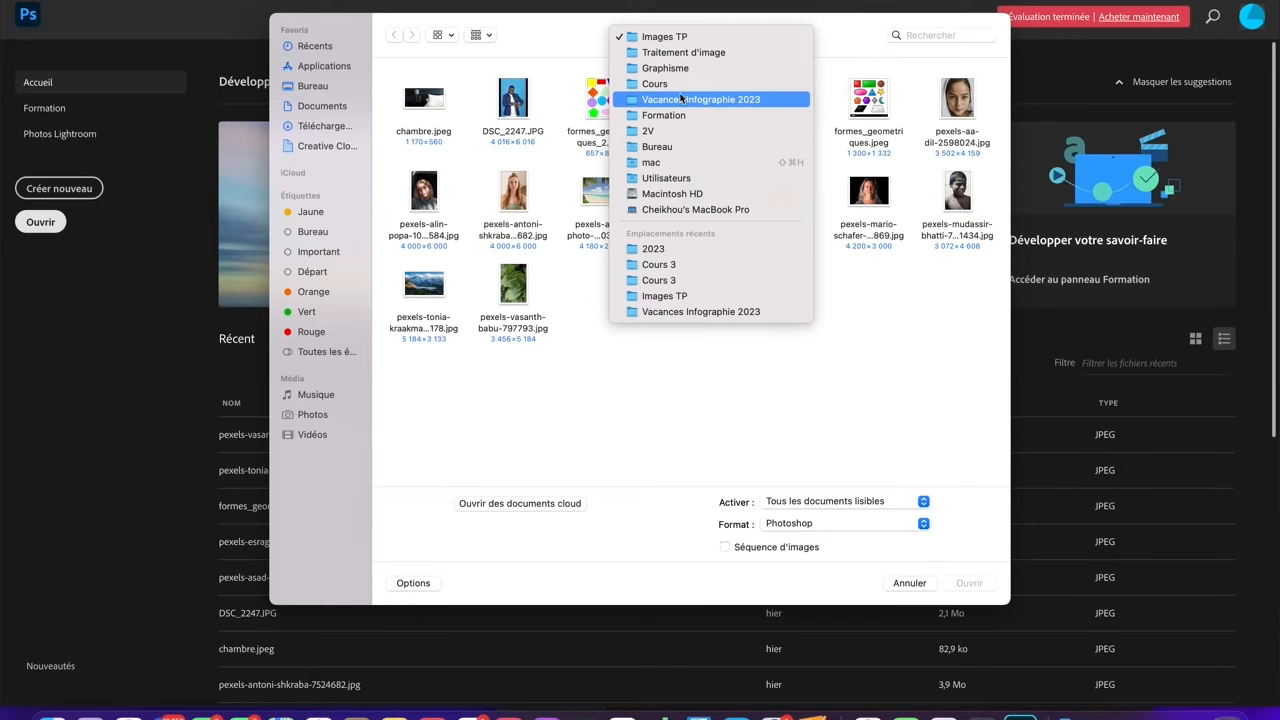
{"action": "left_click", "coordinate": [668, 70]}
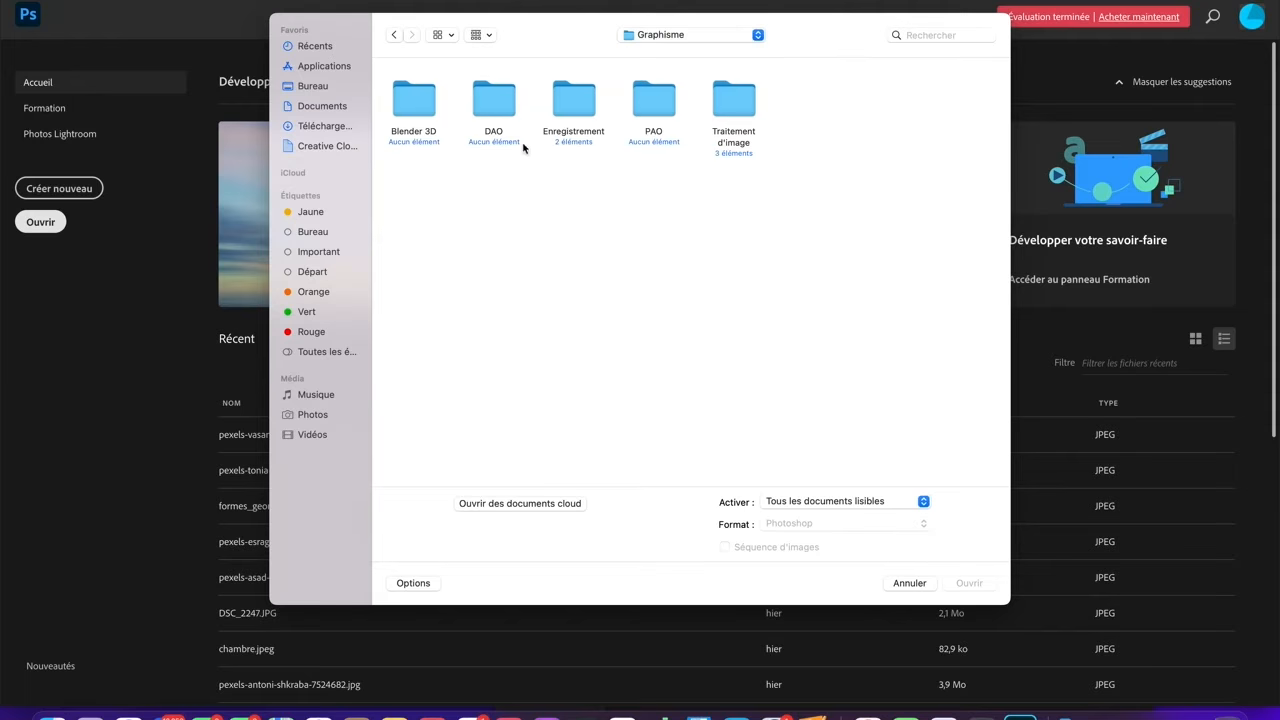
{"action": "double_click", "coordinate": [723, 100]}
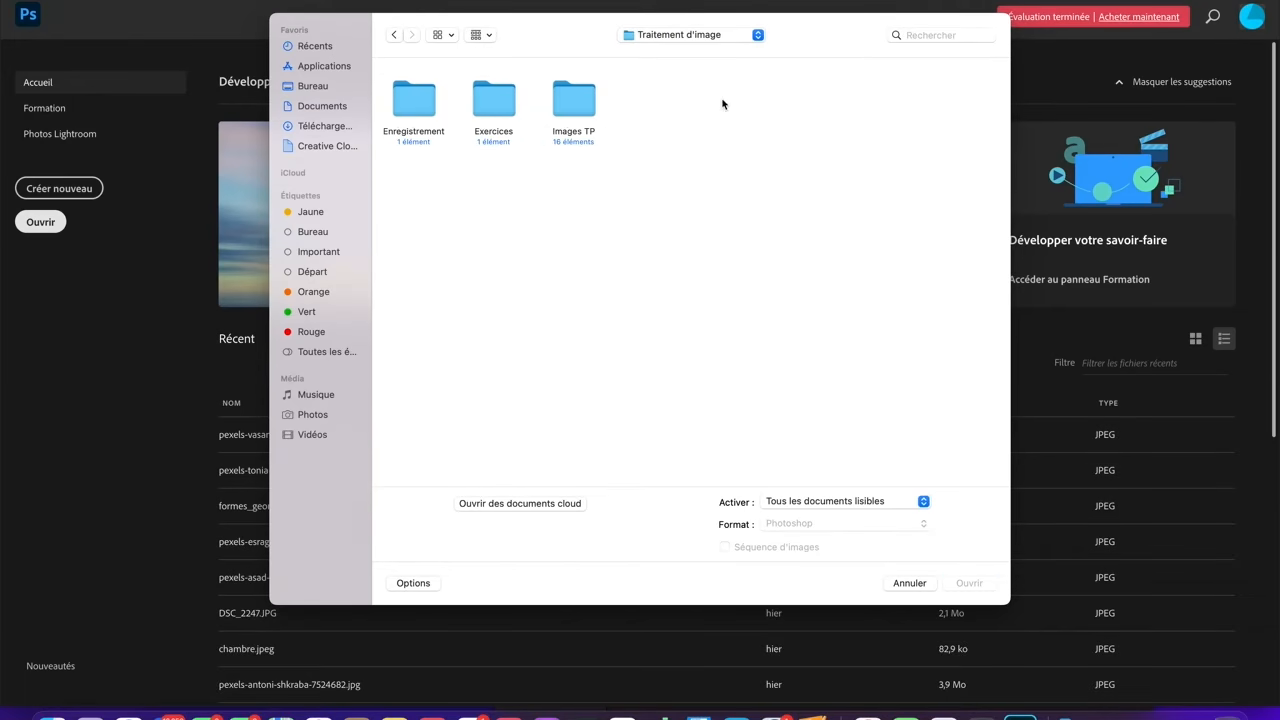
{"action": "double_click", "coordinate": [481, 95]}
{"action": "double_click", "coordinate": [412, 100]}
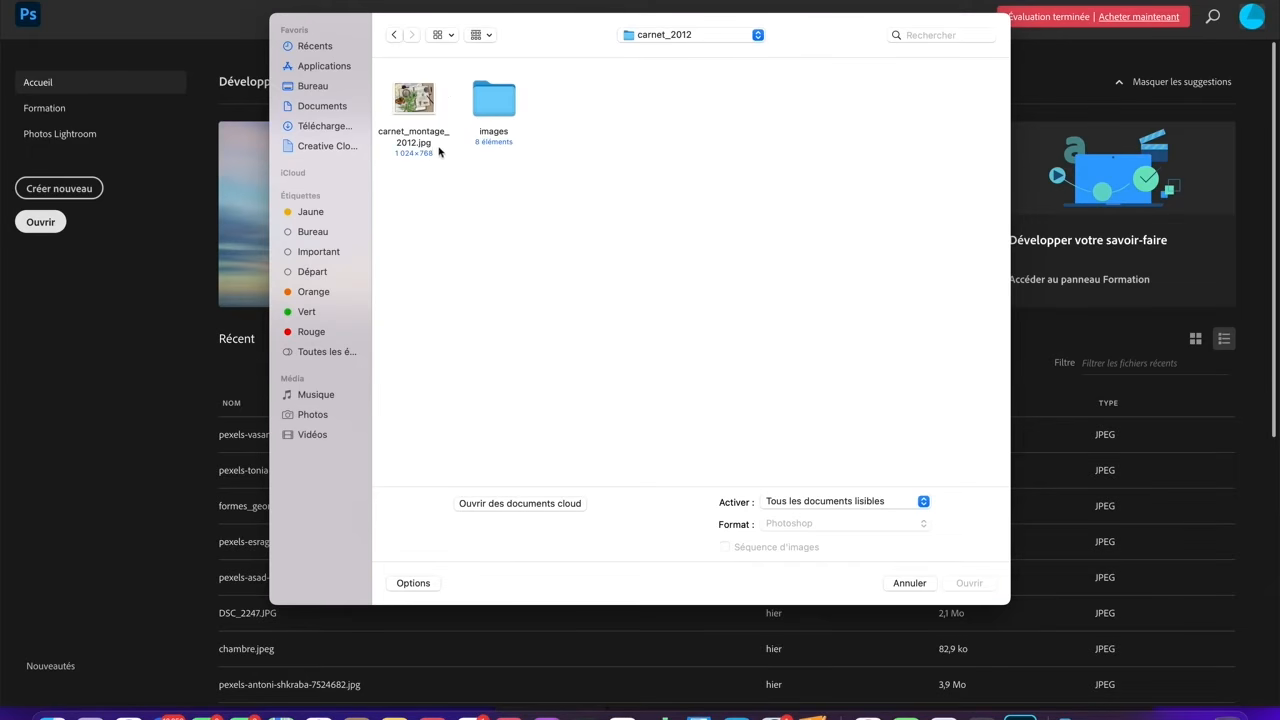
{"action": "left_click", "coordinate": [424, 94]}
{"action": "left_click", "coordinate": [962, 584]}
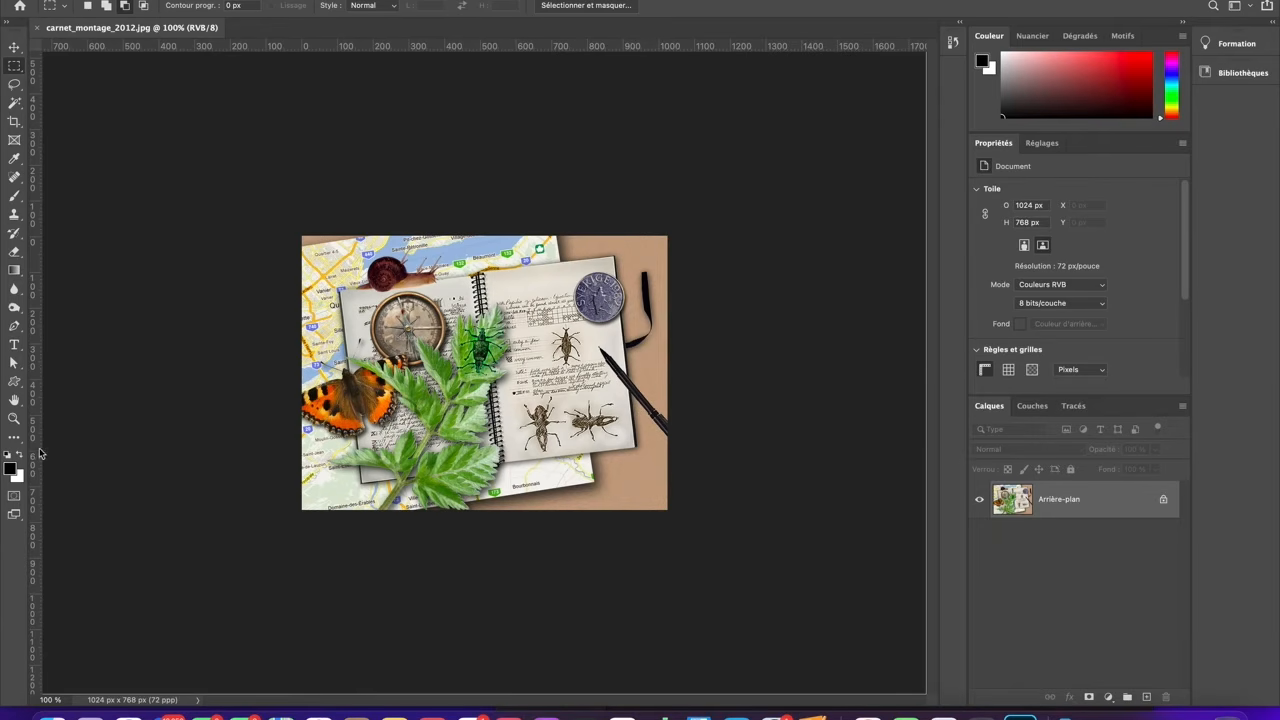
Check the montage's dimensions and resolution in the image size settings and close the image.
{"action": "left_click", "coordinate": [14, 418]}
{"action": "left_click", "coordinate": [465, 397]}
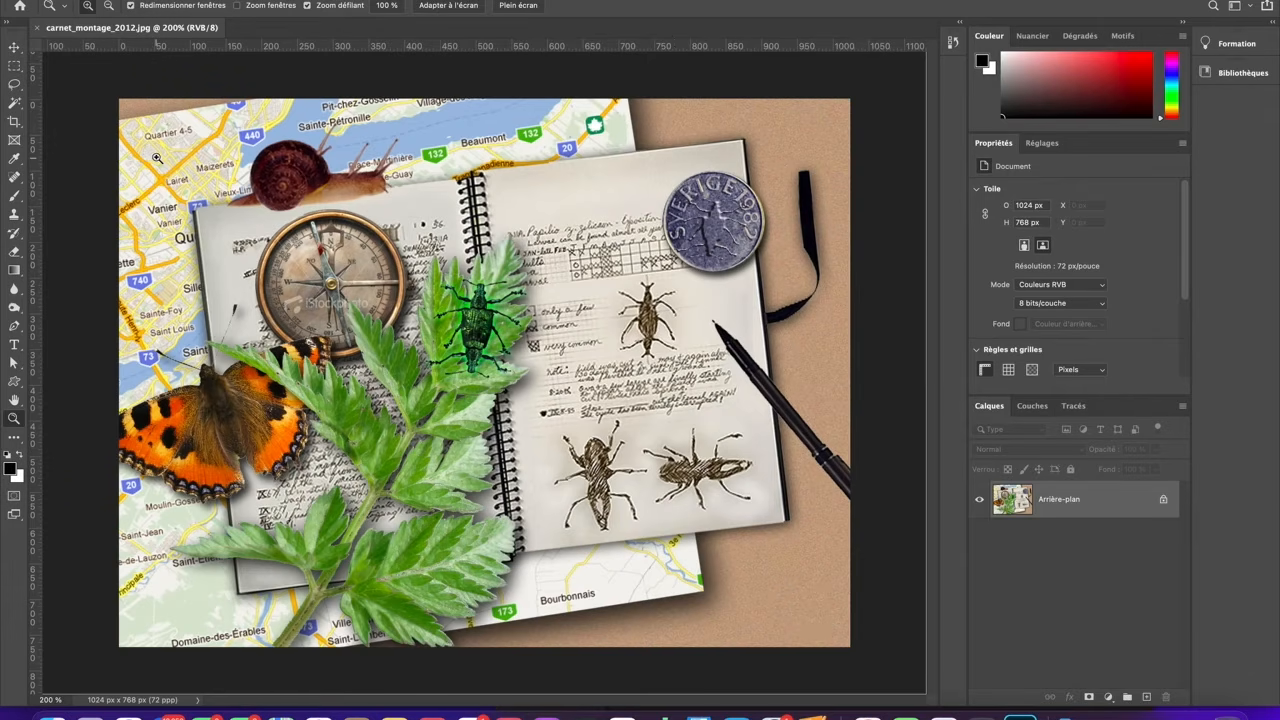
{"action": "left_click", "coordinate": [14, 47]}
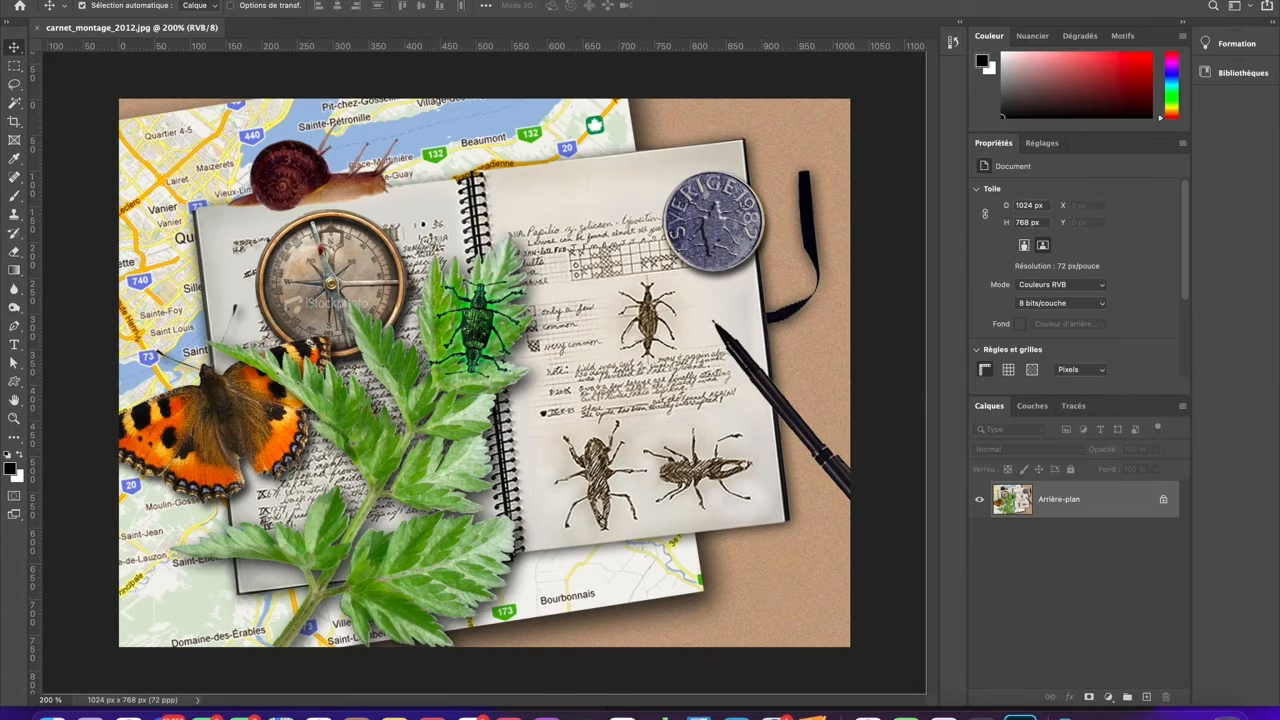
{"action": "left_click", "coordinate": [212, 1]}
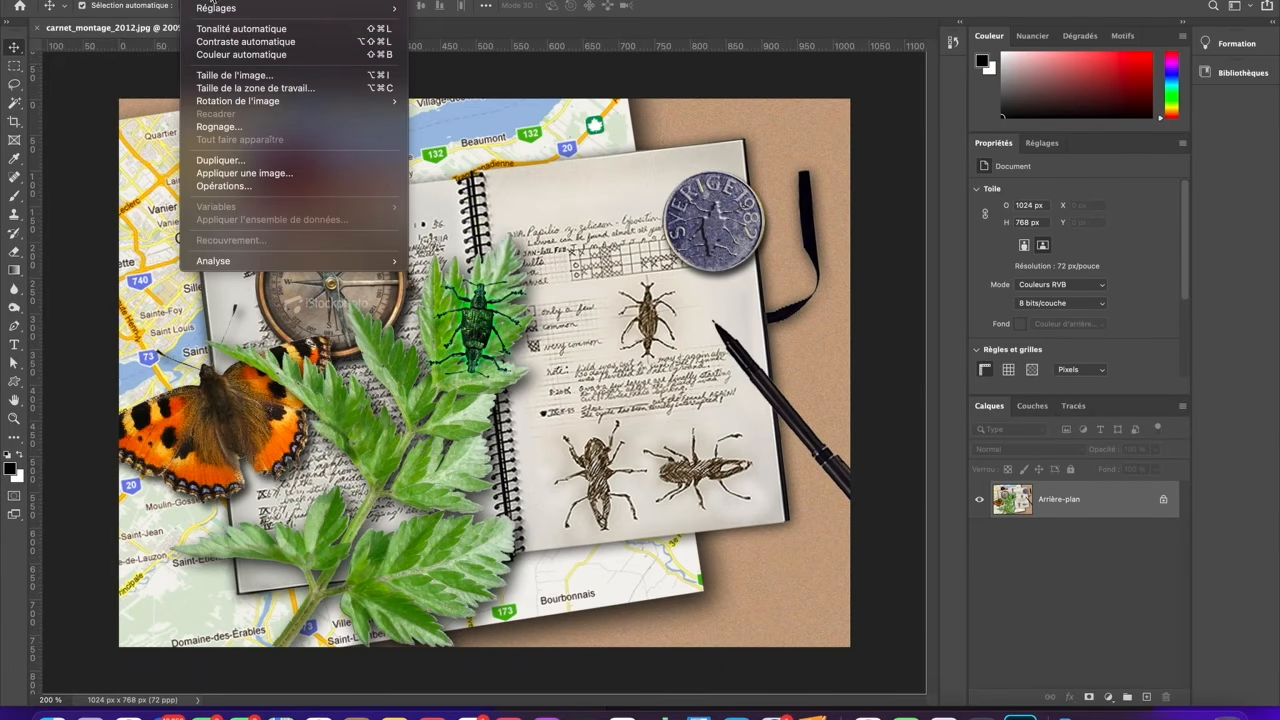
{"action": "left_click", "coordinate": [234, 78]}
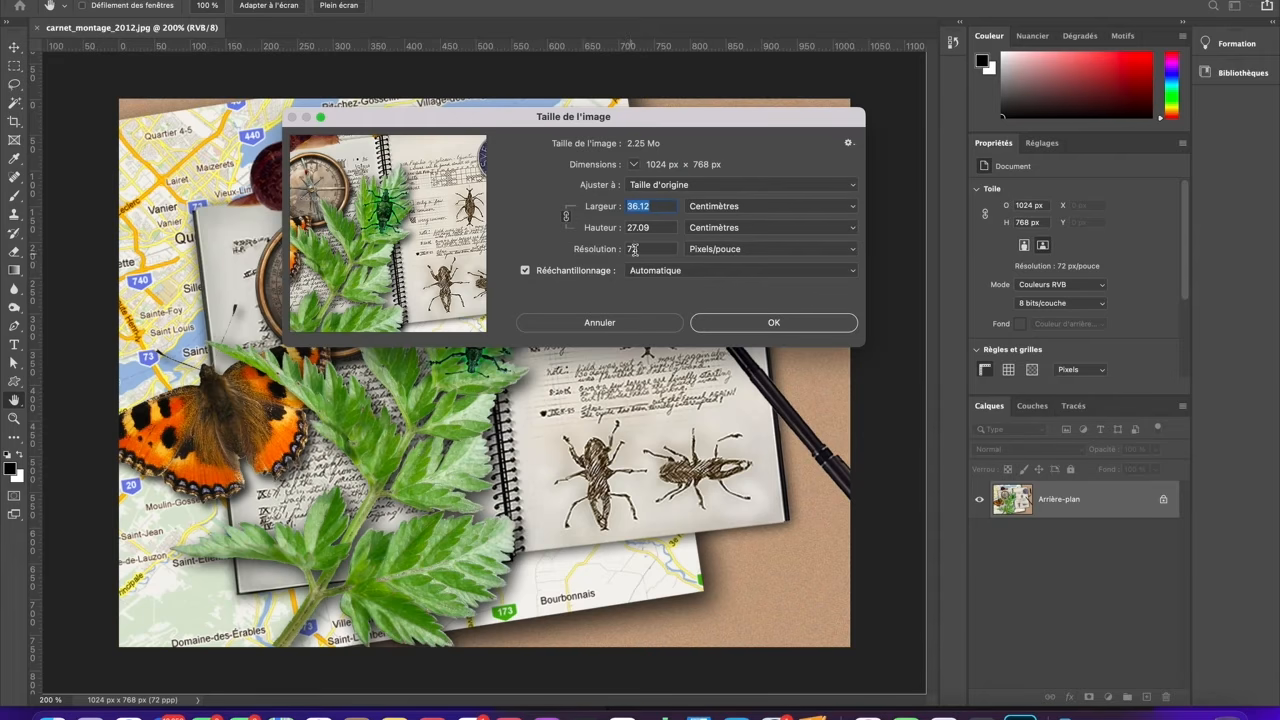
{"action": "left_click", "coordinate": [757, 325]}
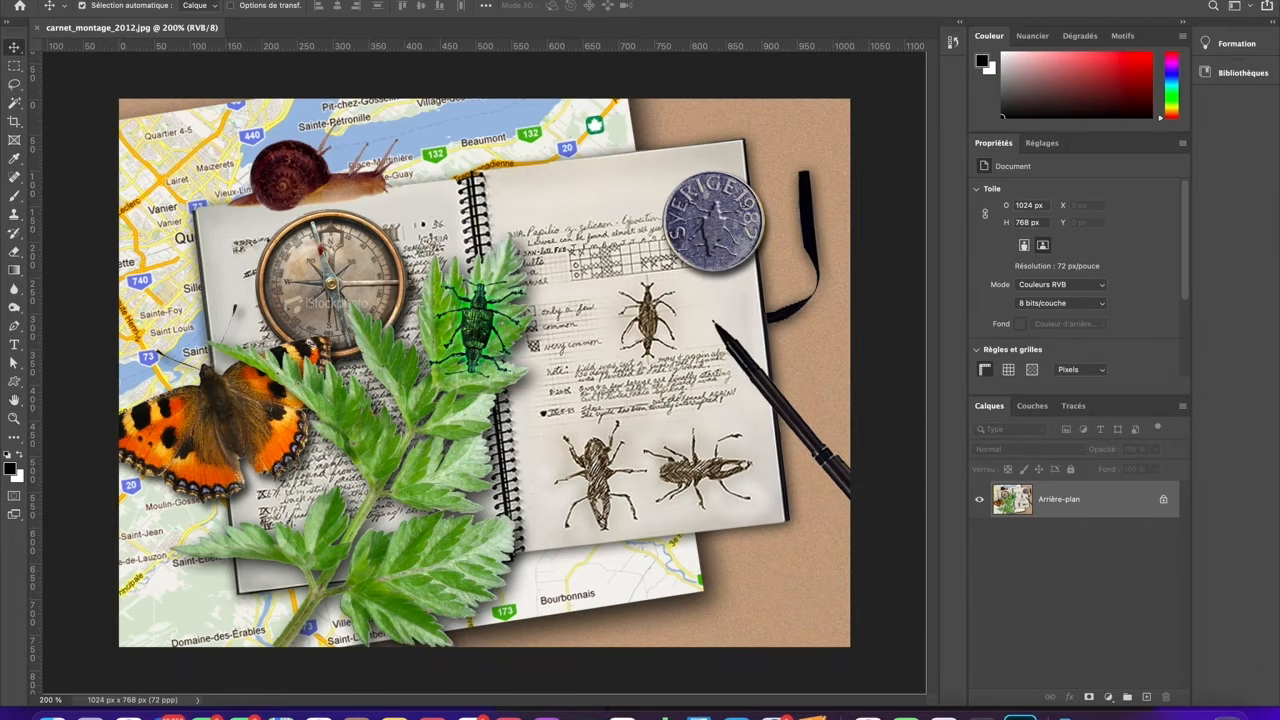
{"action": "left_click", "coordinate": [40, 27]}
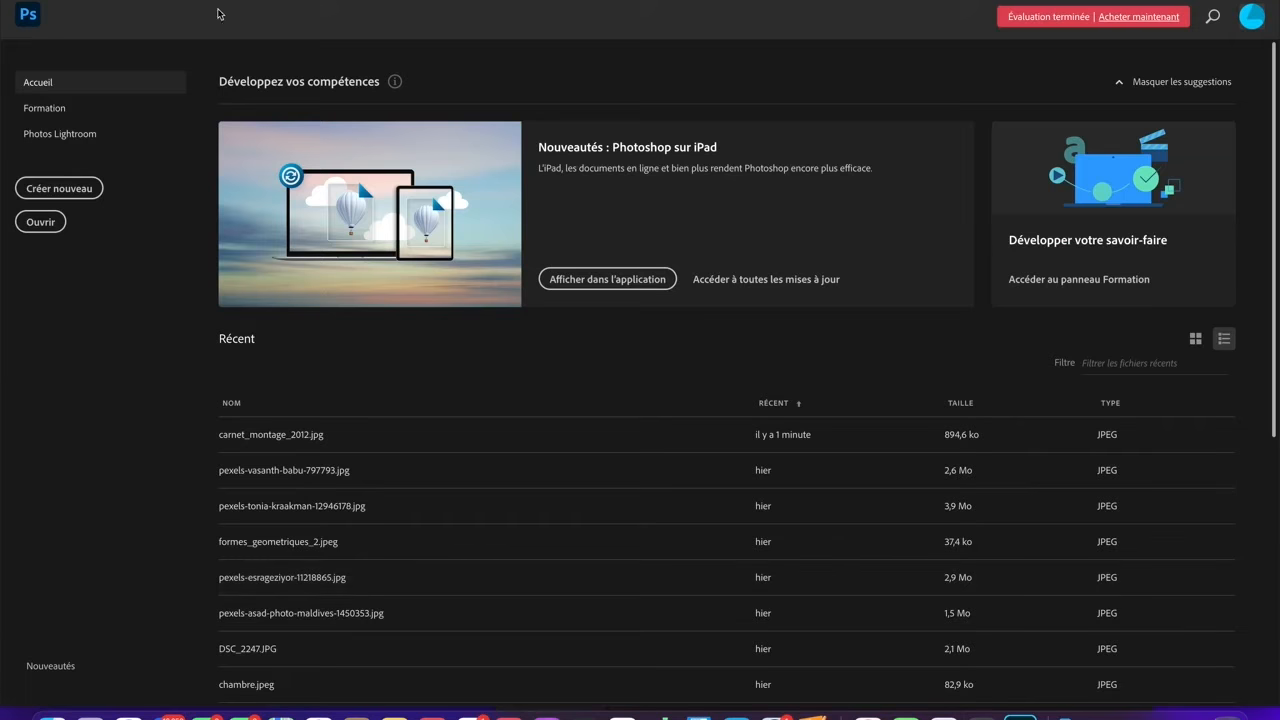
Start a new document from the Photo preset Paysage, 13 x 9 and change its unit to pixels.
{"action": "left_click", "coordinate": [114, 0]}
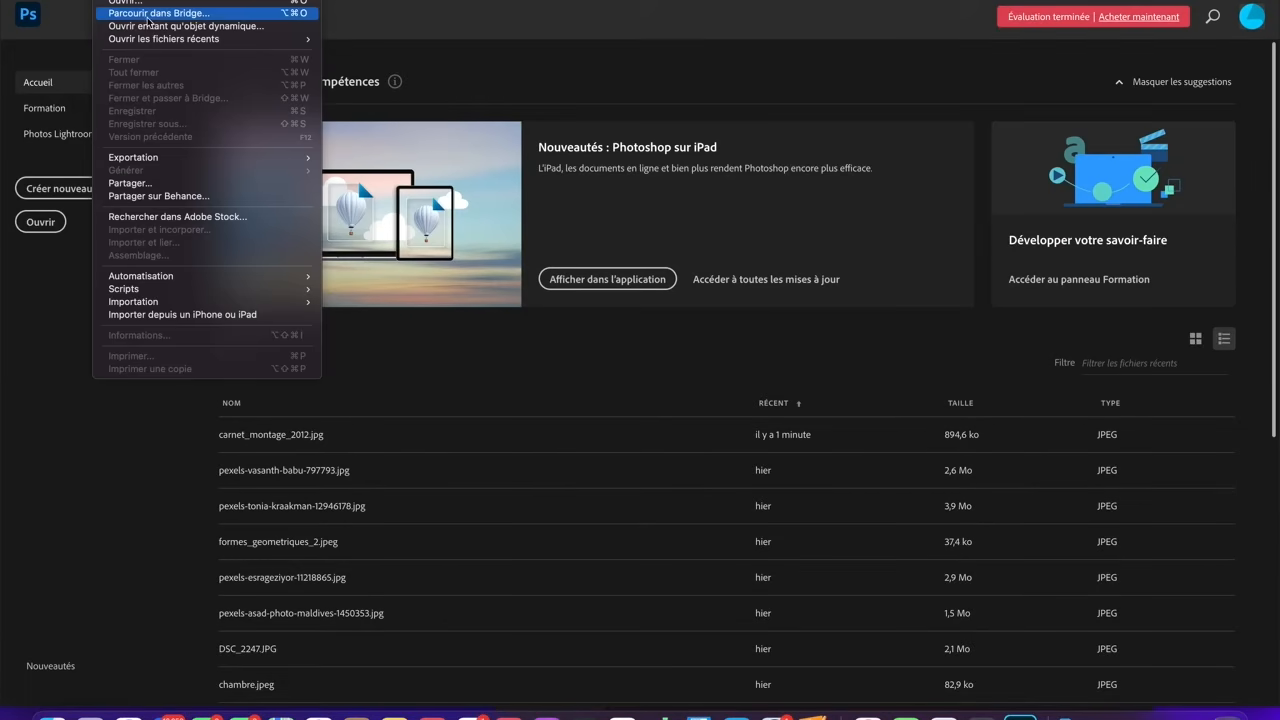
{"action": "key", "text": "super+n"}
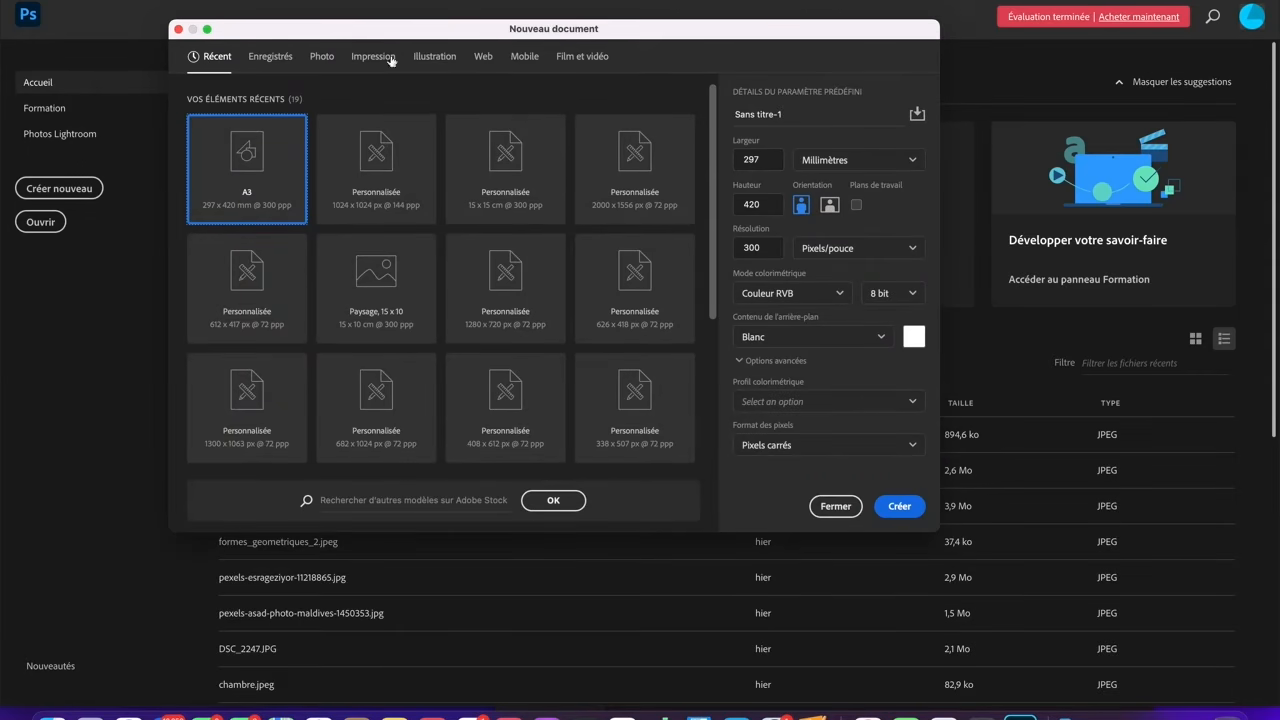
{"action": "left_click", "coordinate": [322, 57]}
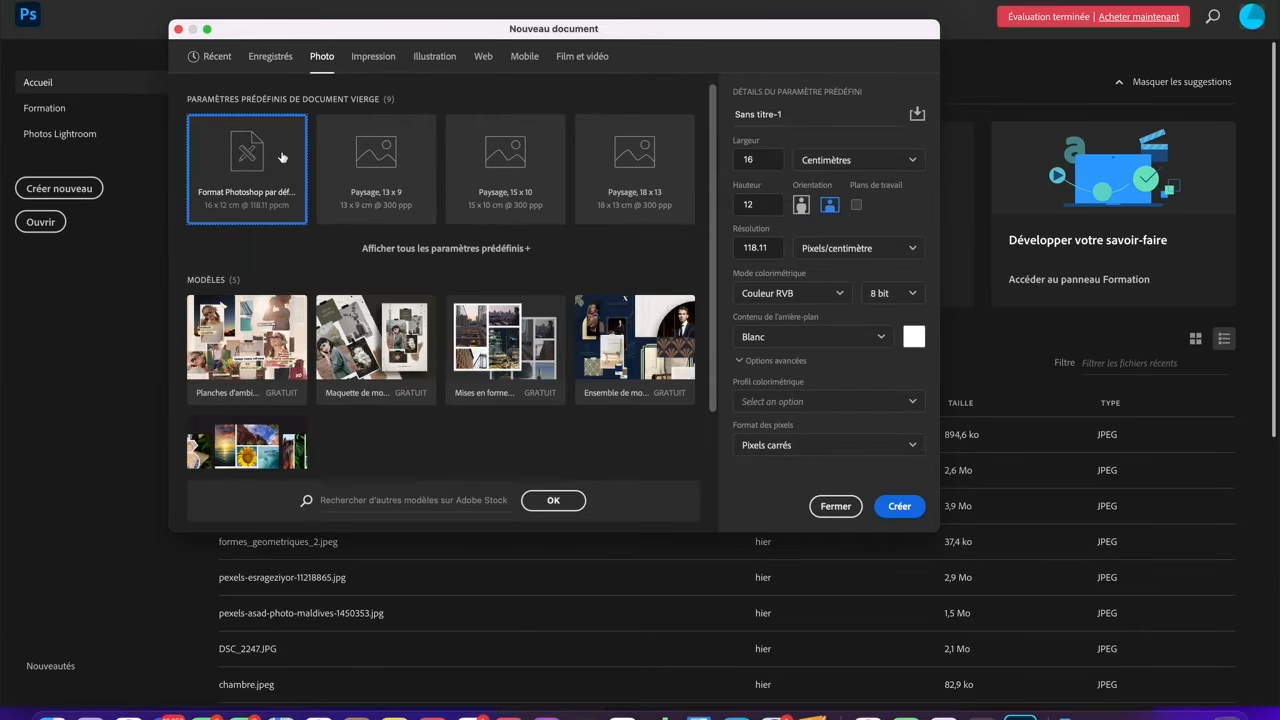
{"action": "left_click", "coordinate": [392, 152]}
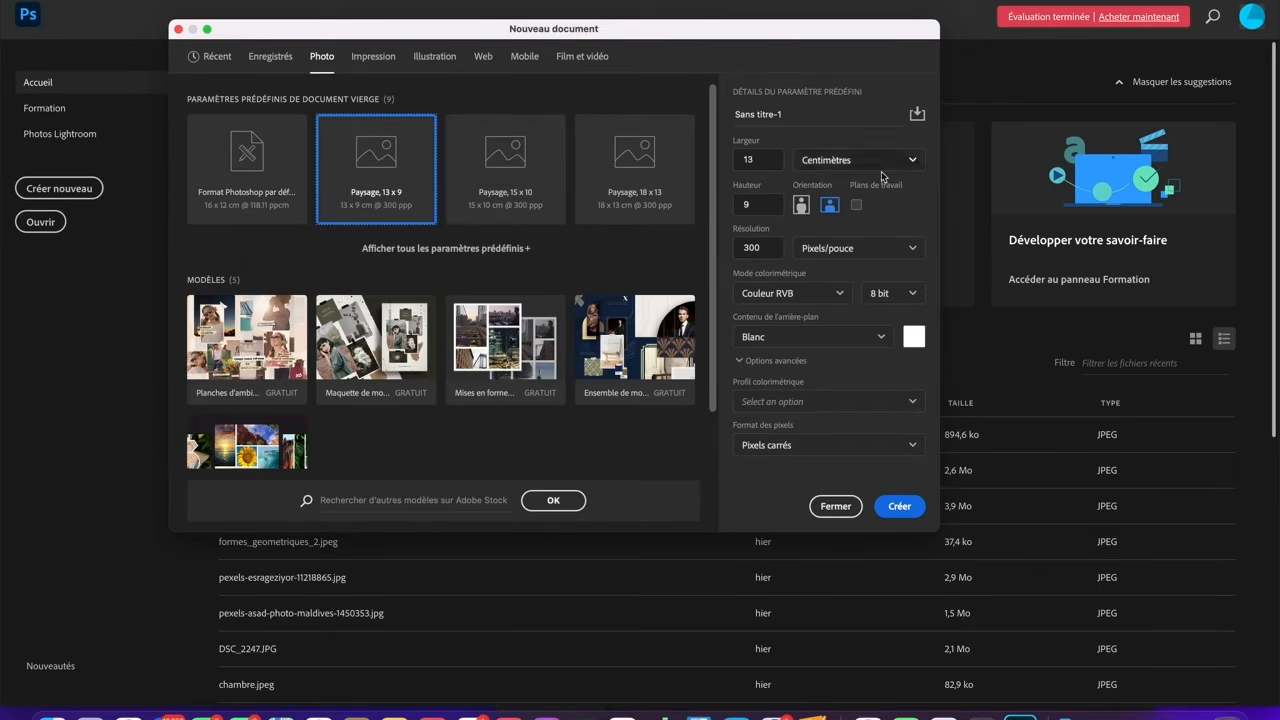
{"action": "left_click", "coordinate": [909, 162]}
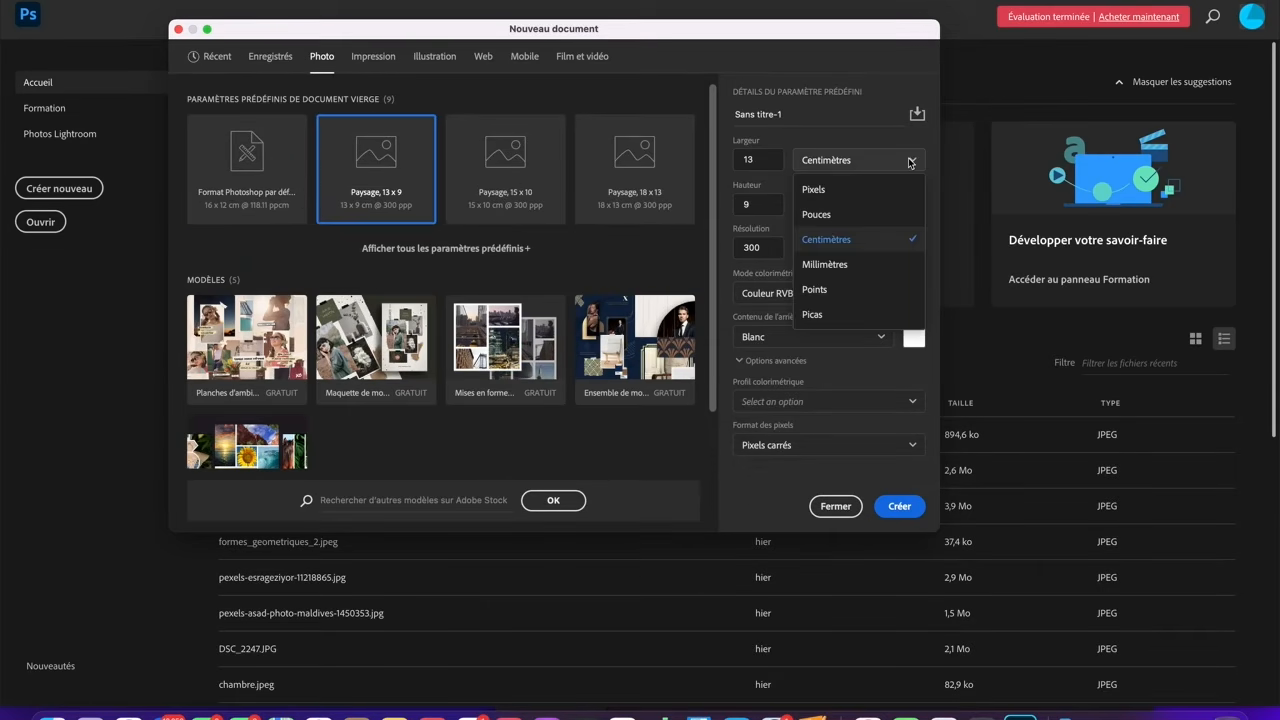
{"action": "left_click", "coordinate": [815, 188]}
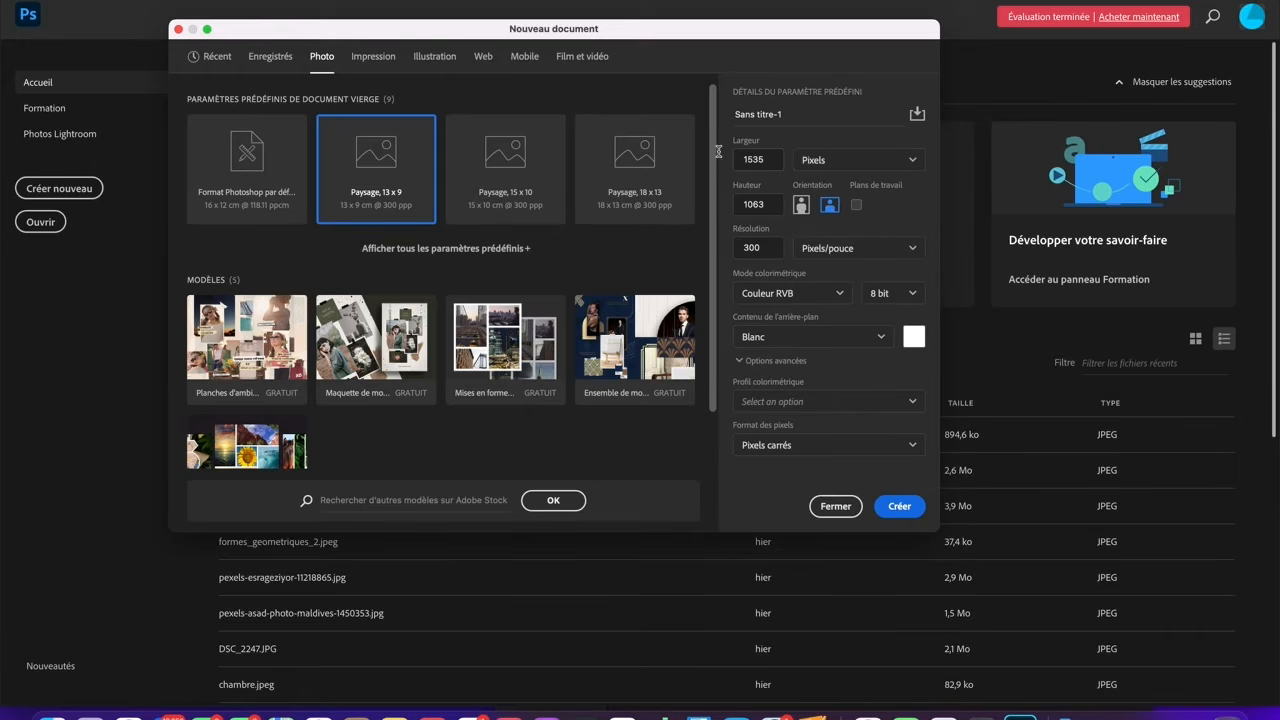
Set the new document's width to 1024 pixels, height to 768 pixels and resolution to 100 pixels per inch.
{"action": "double_click", "coordinate": [771, 162]}
{"action": "type", "text": "1024"}
{"action": "left_click_drag", "start_coordinate": [768, 207], "coordinate": [716, 204]}
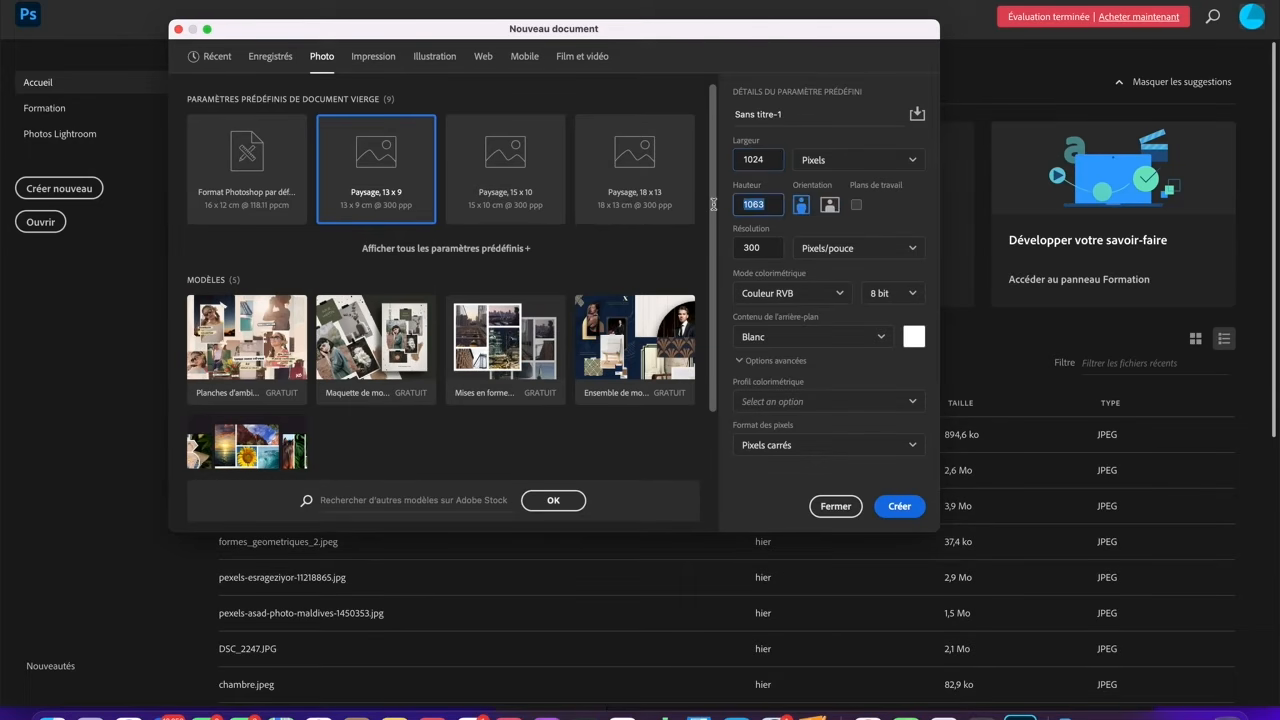
{"action": "type", "text": "768"}
{"action": "left_click_drag", "start_coordinate": [766, 250], "coordinate": [737, 249]}
{"action": "type", "text": "1"}
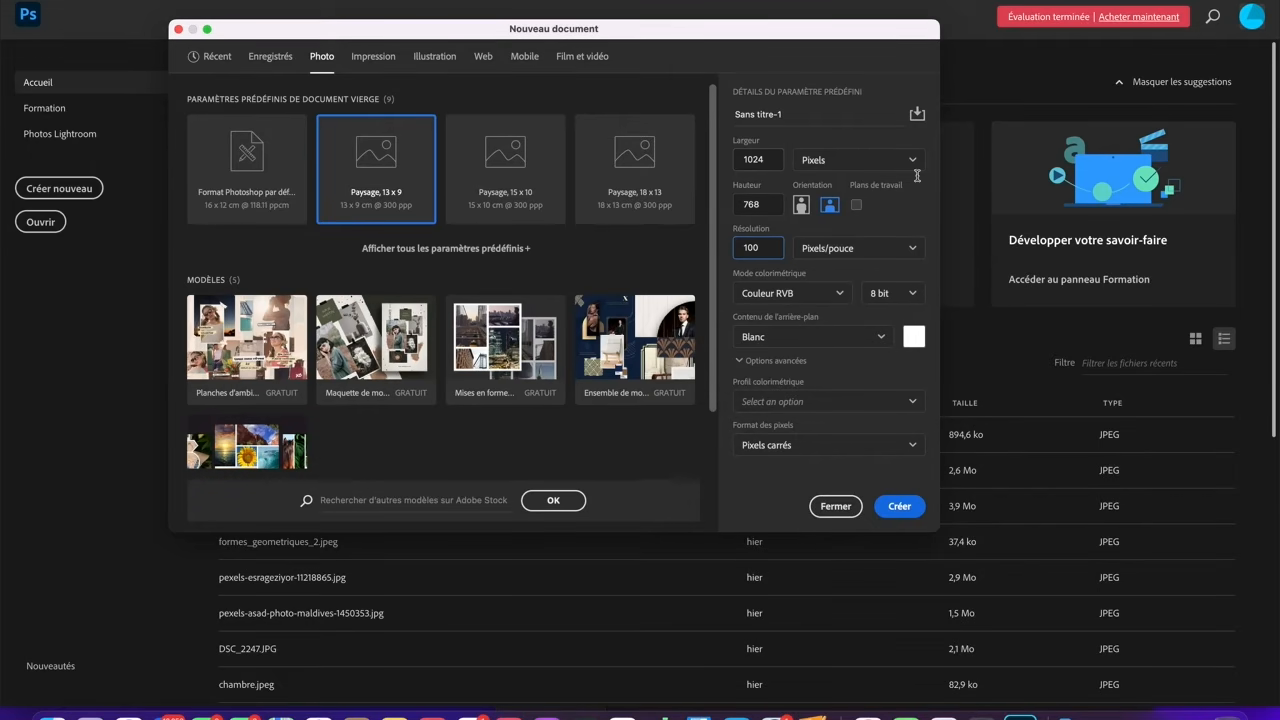
Name the new document Exercices_Revision and create it with a white background.
{"action": "left_click", "coordinate": [802, 113]}
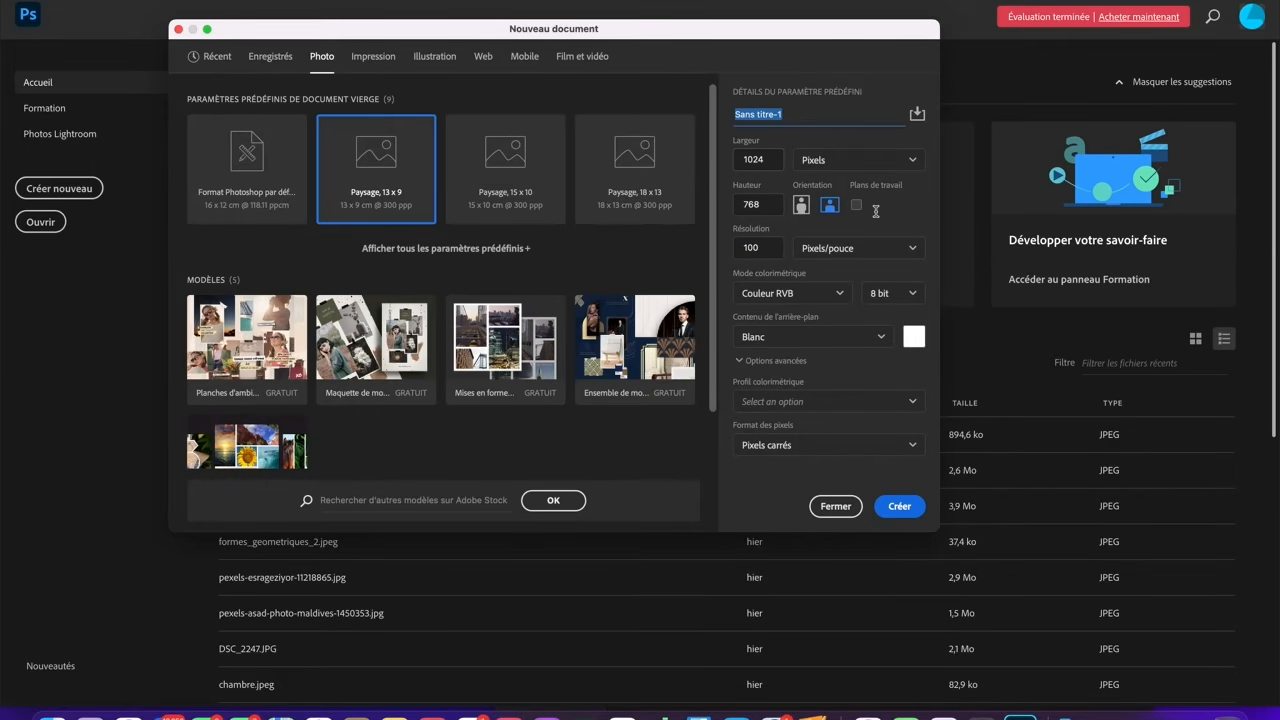
{"action": "type", "text": "Carnet"}
{"action": "left_click_drag", "start_coordinate": [775, 118], "coordinate": [737, 116]}
{"action": "type", "text": "Exercices_Revision"}
{"action": "left_click", "coordinate": [898, 506]}
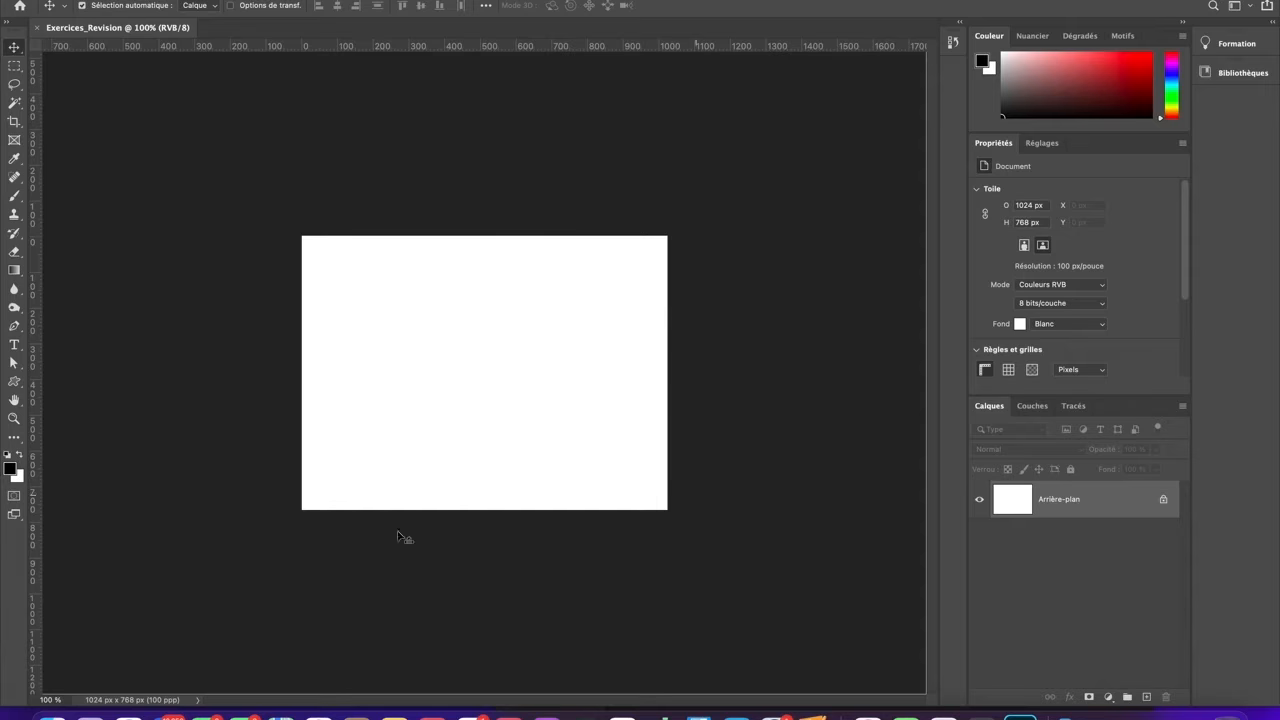
{"action": "left_click", "coordinate": [13, 419]}
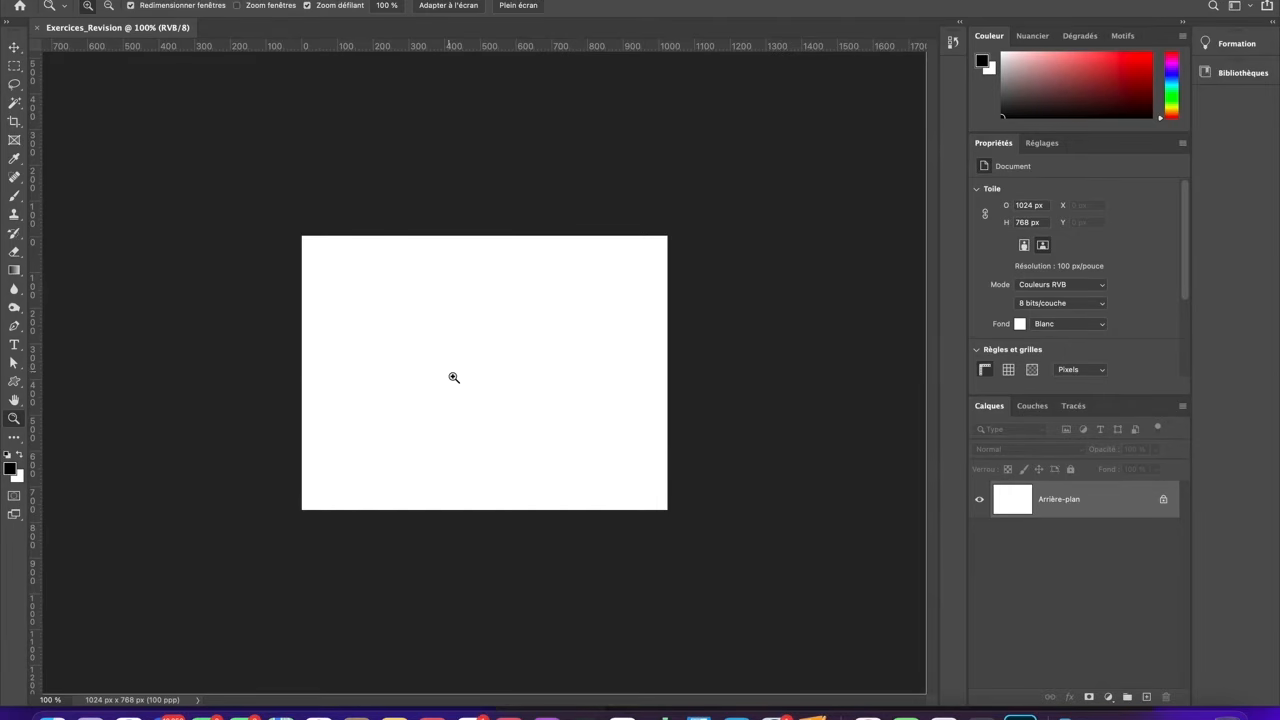
{"action": "left_click", "coordinate": [452, 376]}
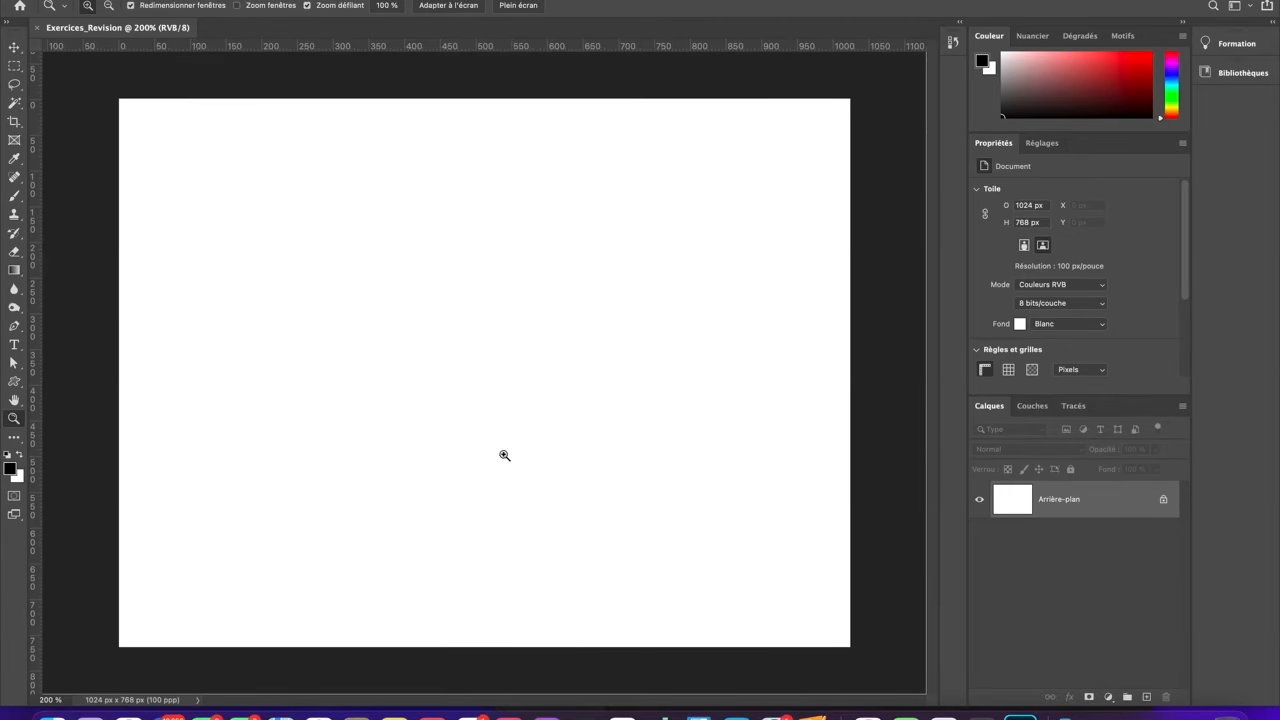
{"action": "left_click", "coordinate": [14, 47]}
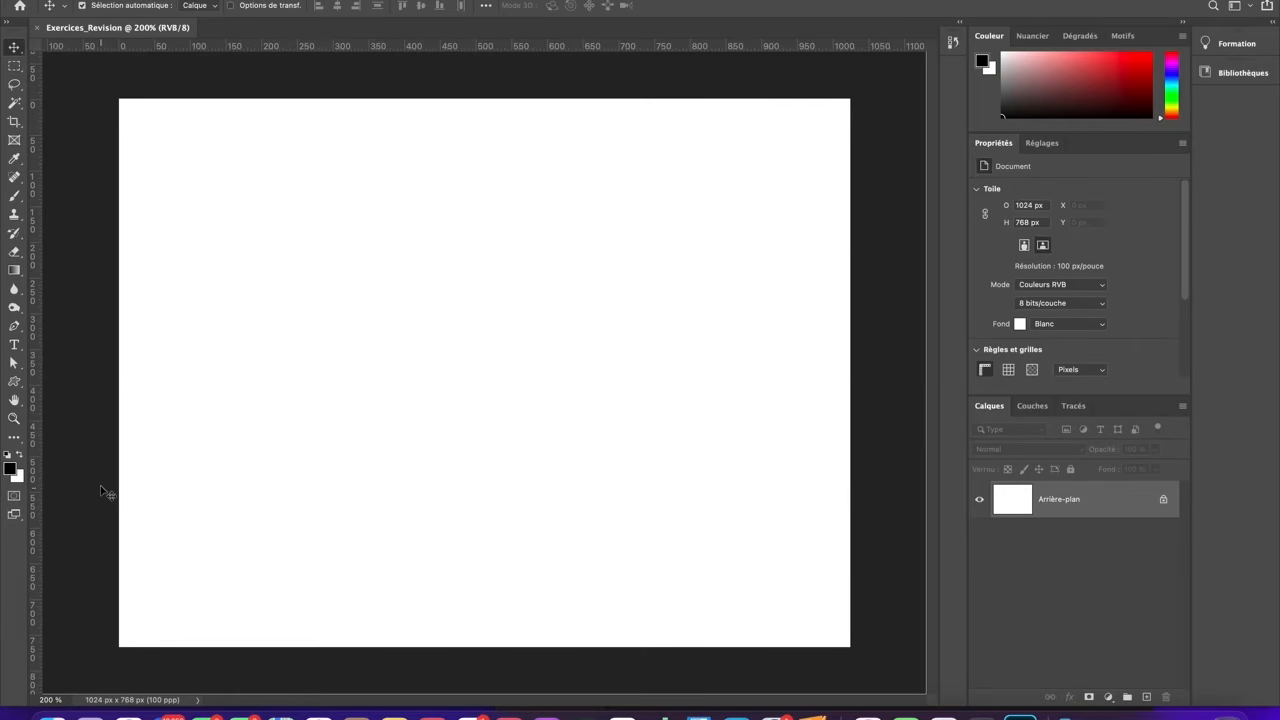
Switch to Finder, preview carnet_montage_2012.jpg from the carnet_2012 folder, and examine its background colour and texture up close before returning to Photoshop.
{"action": "left_click", "coordinate": [58, 712]}
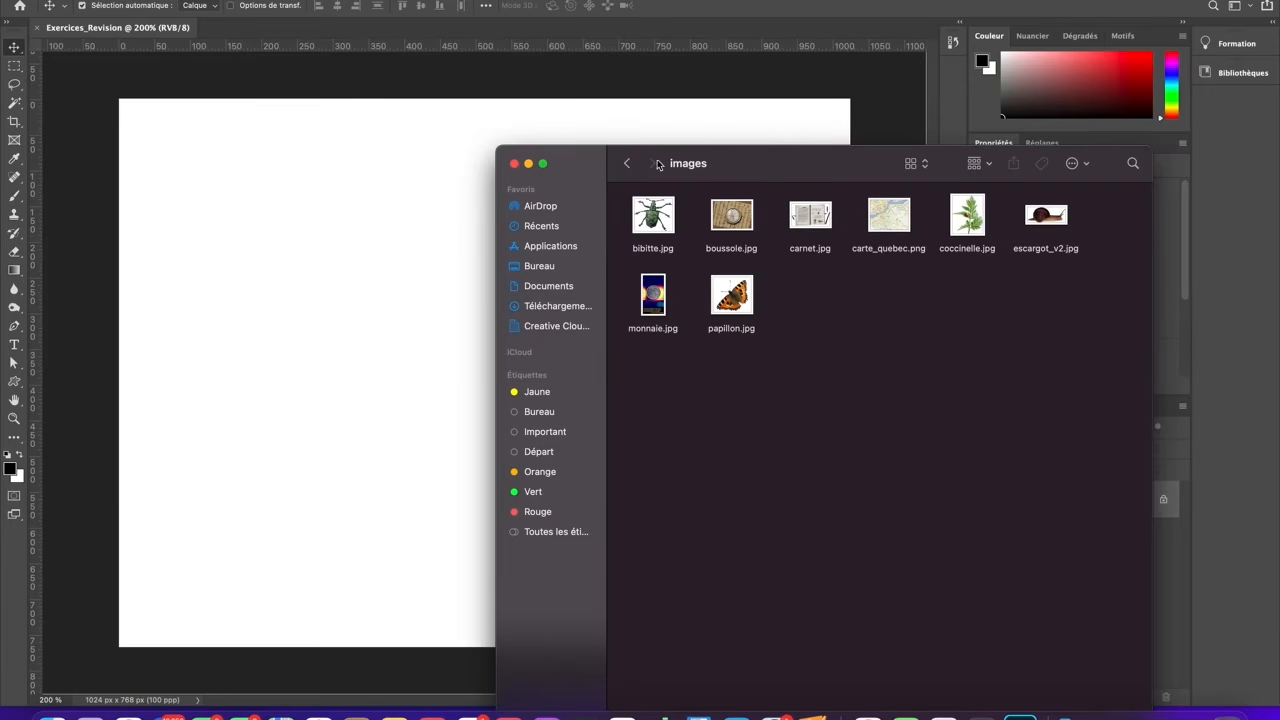
{"action": "left_click", "coordinate": [627, 163]}
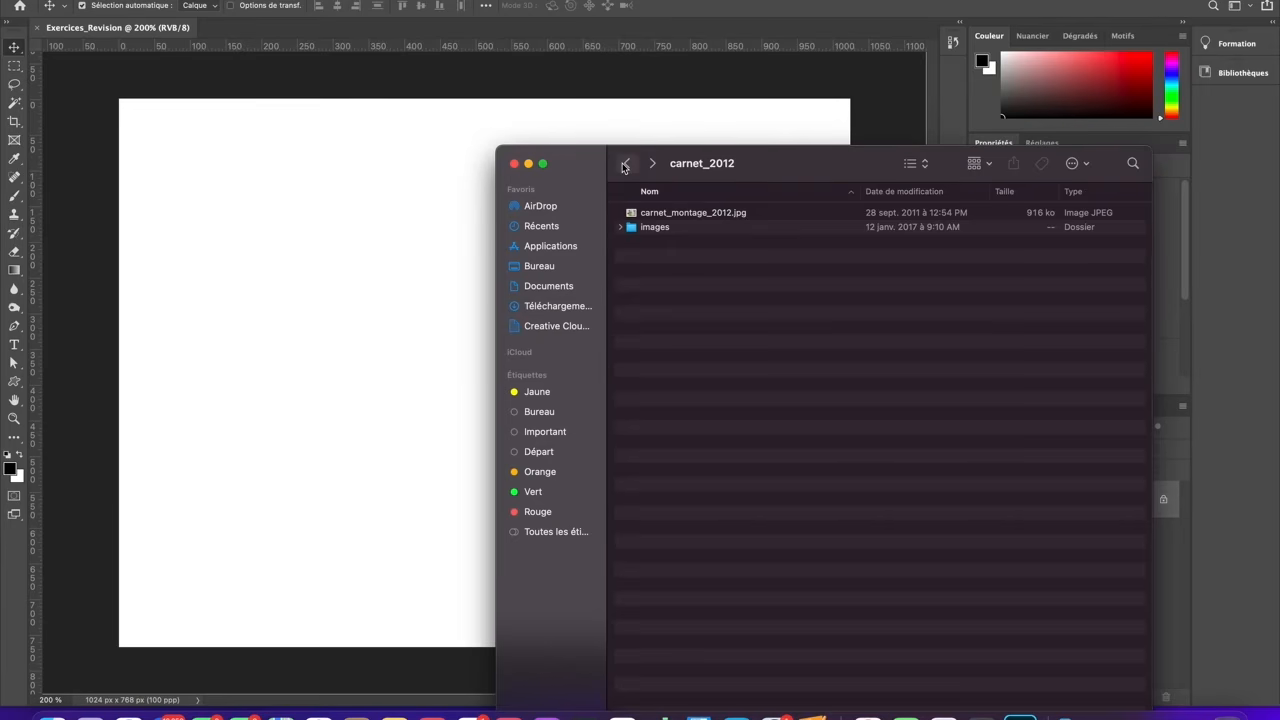
{"action": "left_click", "coordinate": [664, 214]}
{"action": "key", "text": "space"}
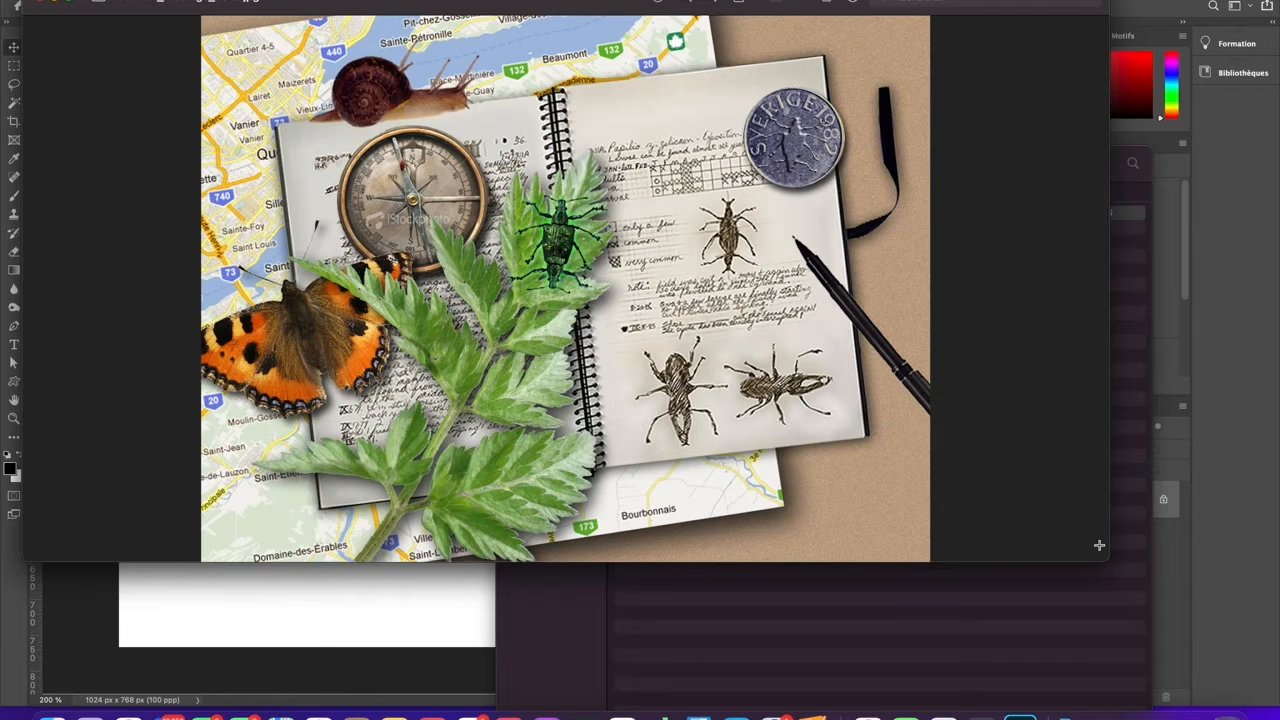
{"action": "left_click_drag", "start_coordinate": [1102, 556], "coordinate": [1265, 700]}
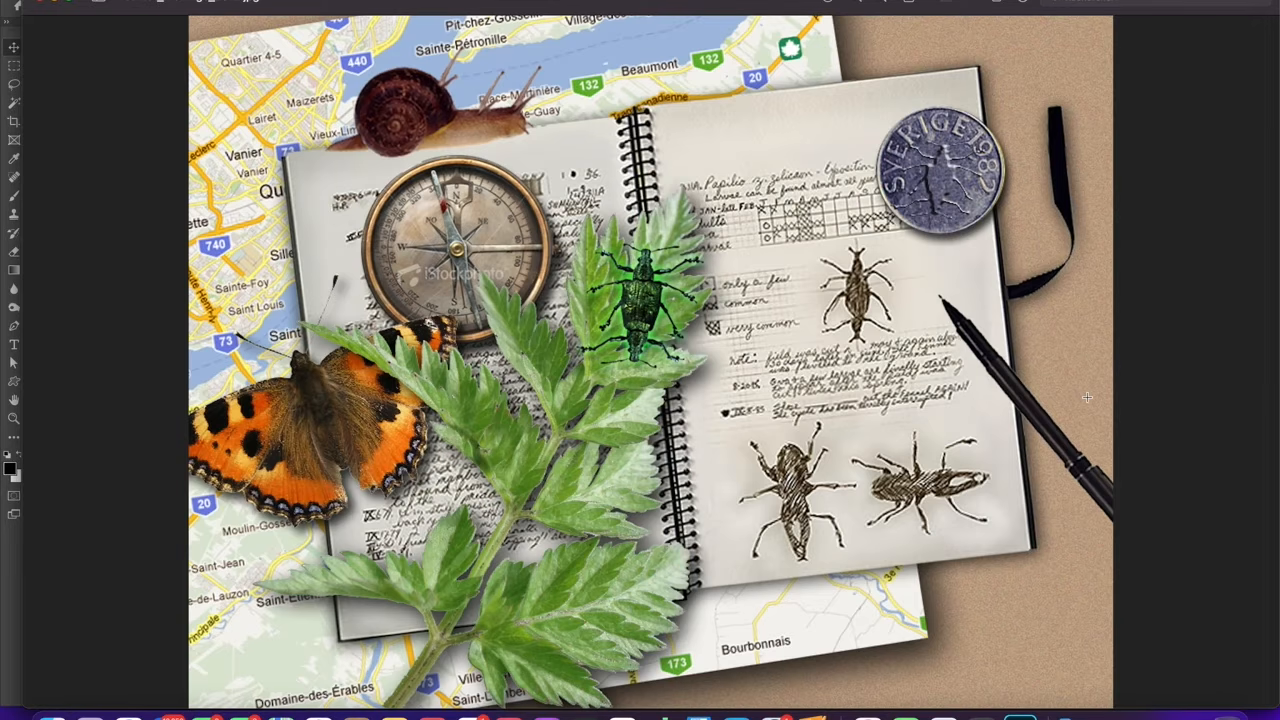
{"action": "scroll", "coordinate": [1087, 397], "scroll_direction": "up", "scroll_amount": 5}
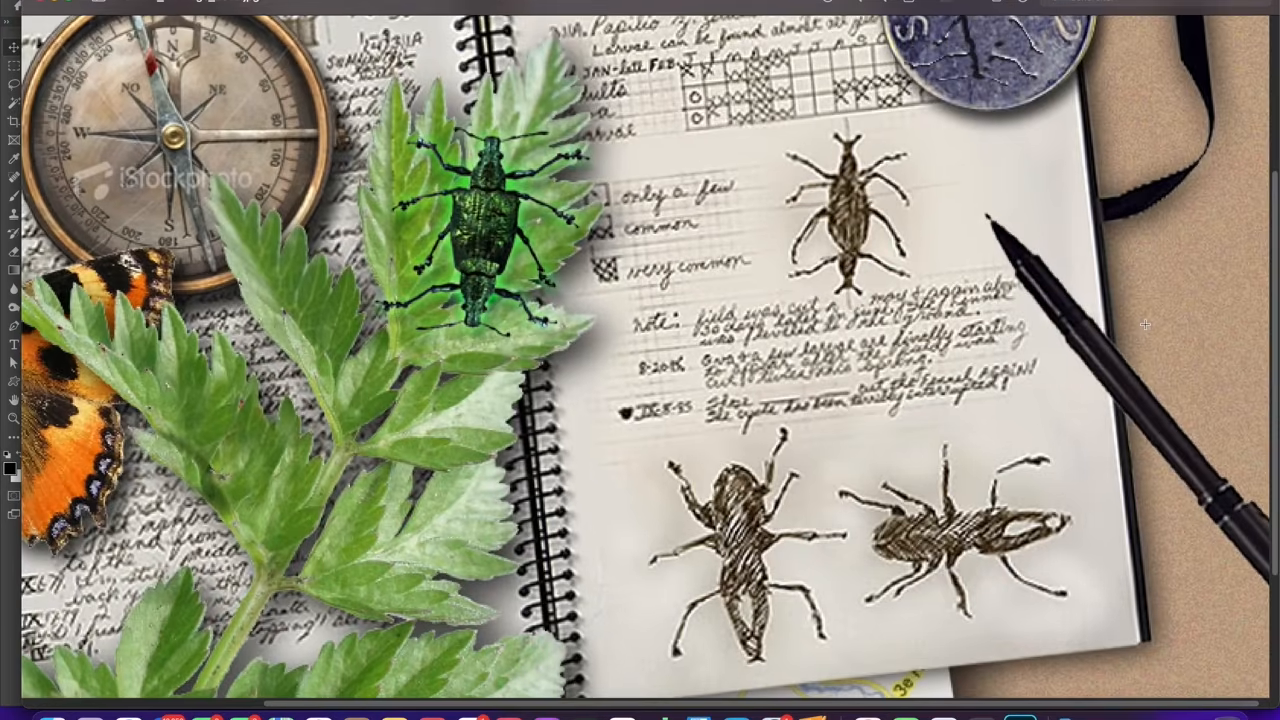
{"action": "scroll", "coordinate": [1145, 325], "scroll_direction": "up", "scroll_amount": 5}
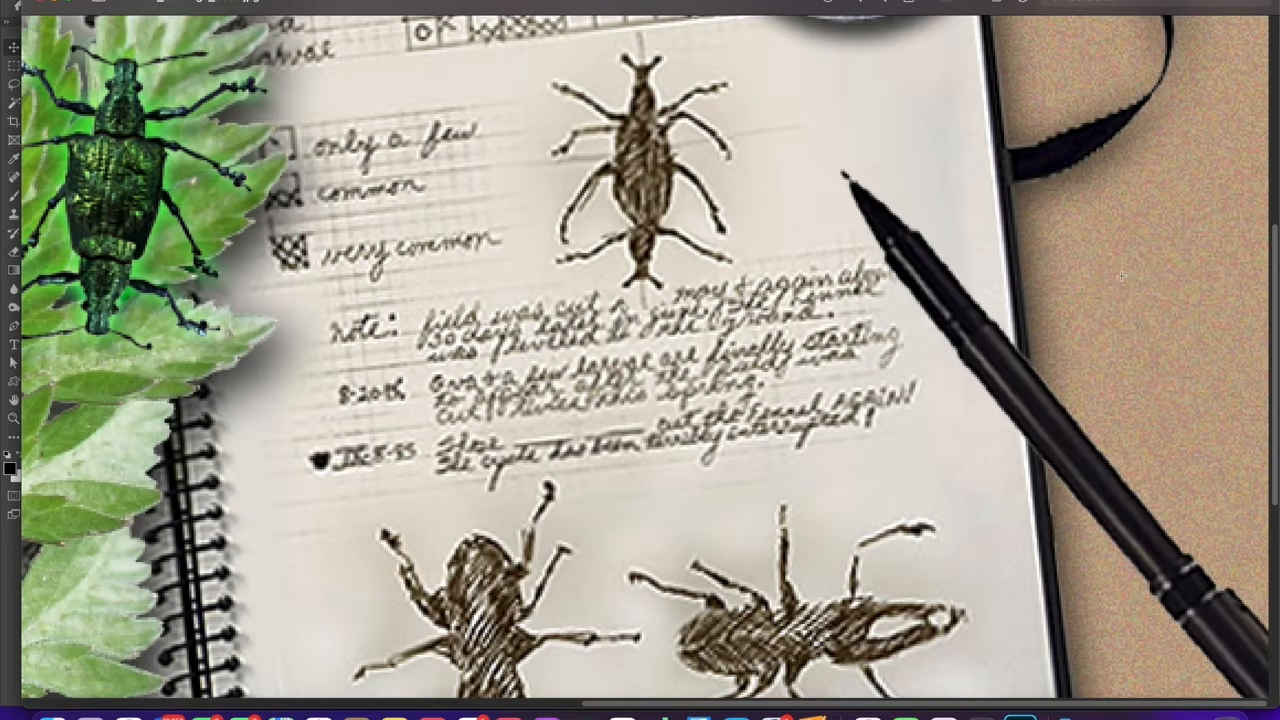
{"action": "scroll", "coordinate": [1119, 273], "scroll_direction": "down", "scroll_amount": 8}
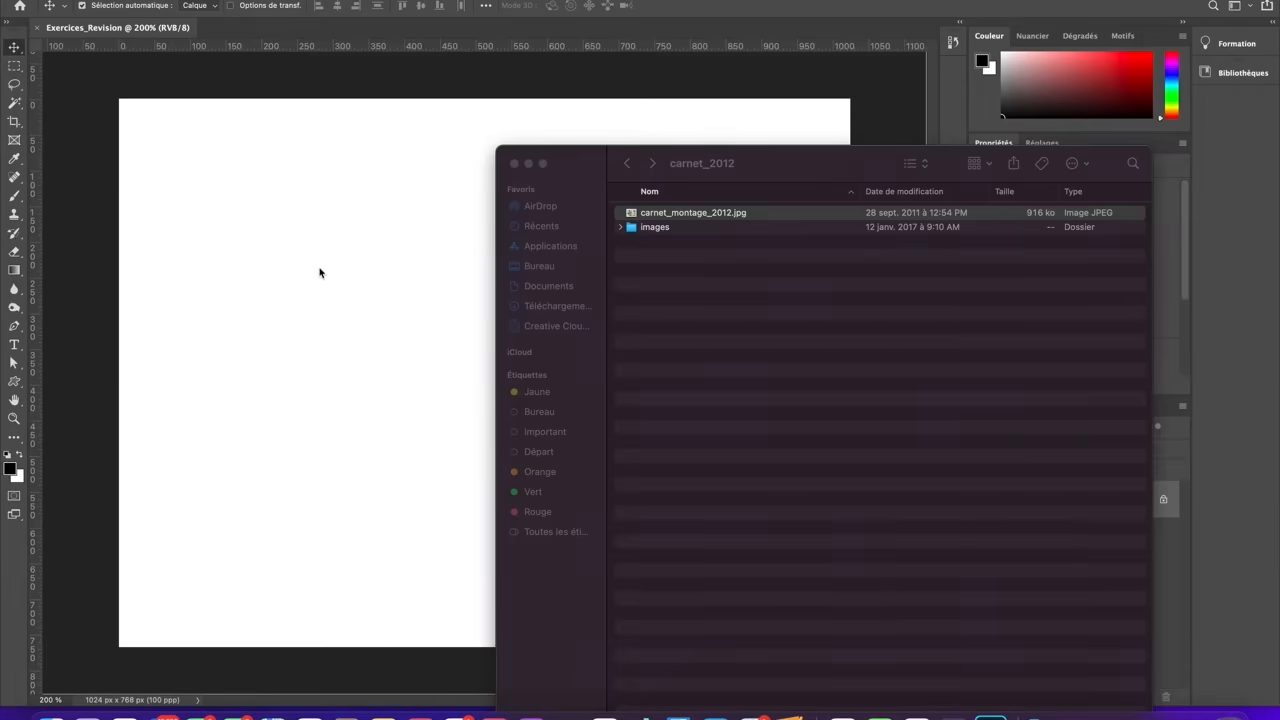
{"action": "left_click", "coordinate": [314, 271]}
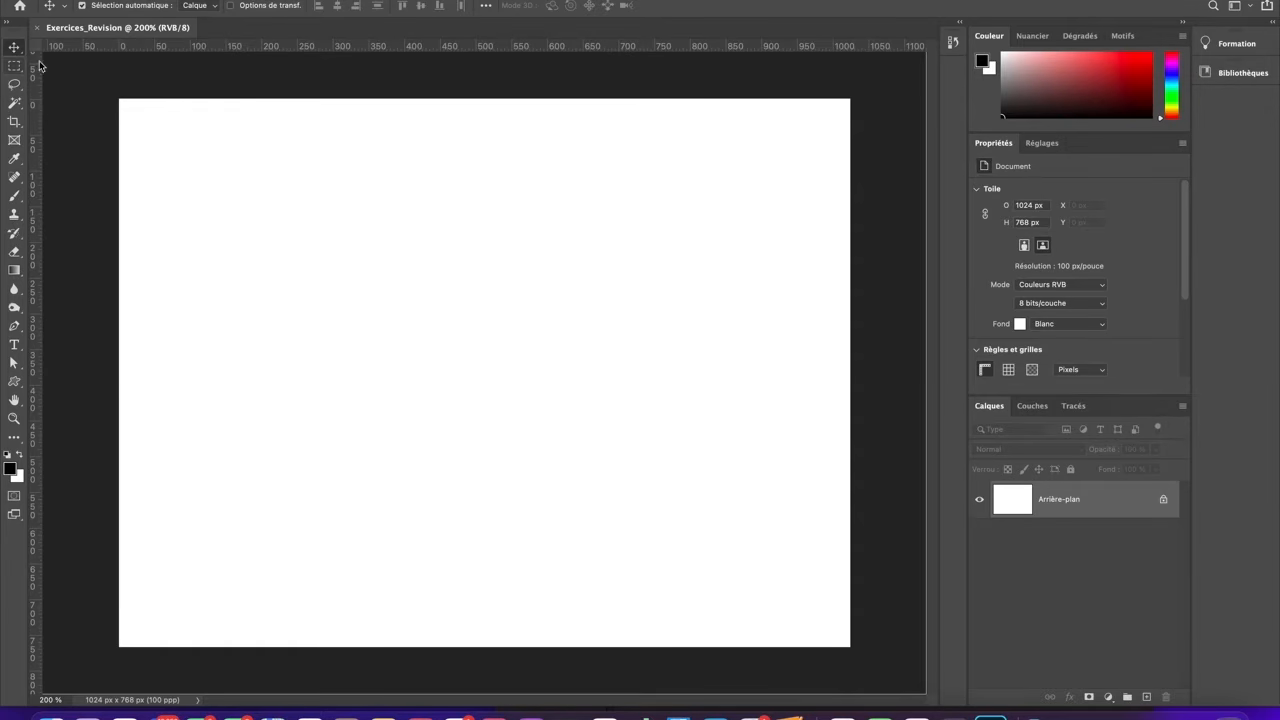
Fill the background layer with the solid brown colour #b19670 in Normal mode at 100% opacity.
{"action": "left_click", "coordinate": [158, 0]}
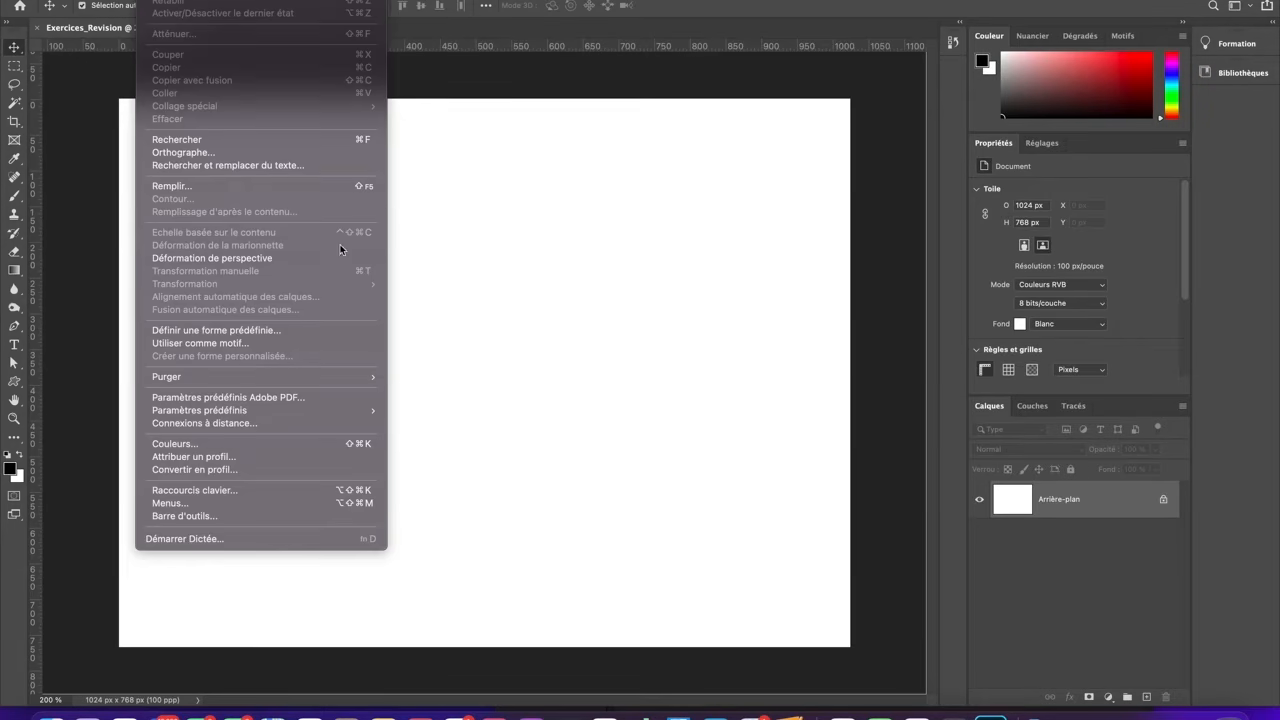
{"action": "left_click", "coordinate": [587, 282]}
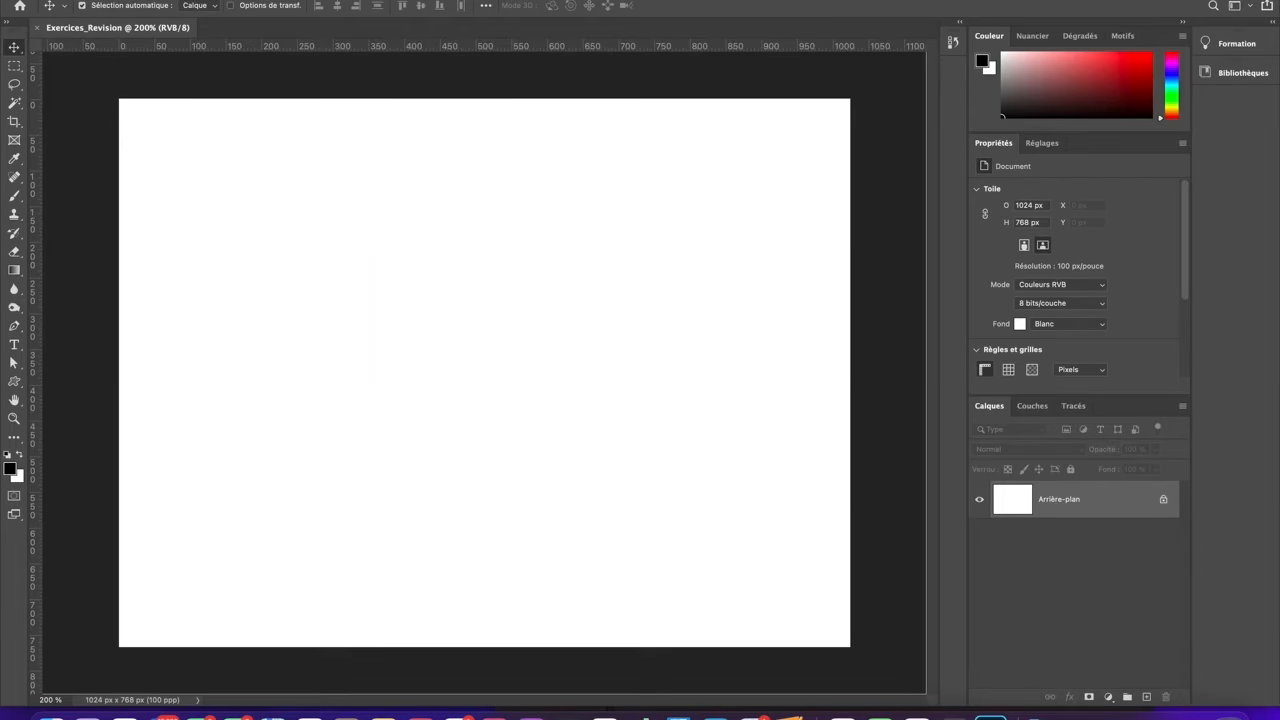
{"action": "left_click", "coordinate": [158, 0]}
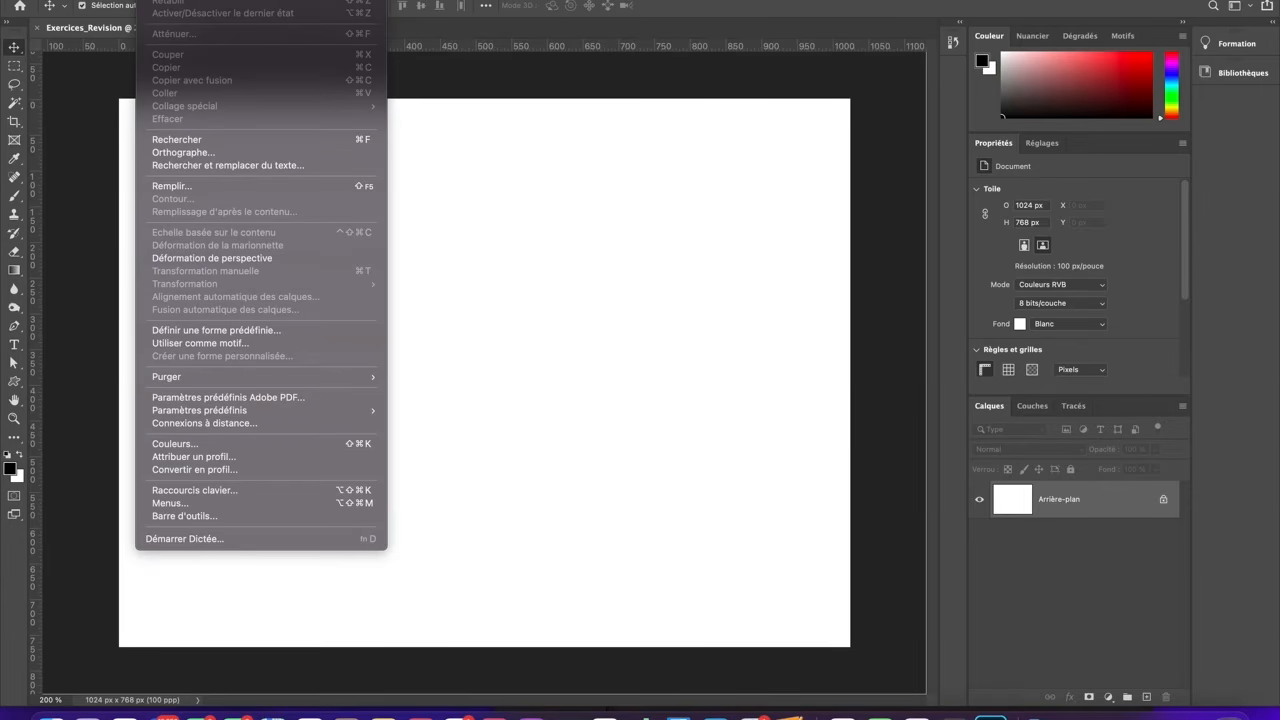
{"action": "left_click", "coordinate": [196, 186]}
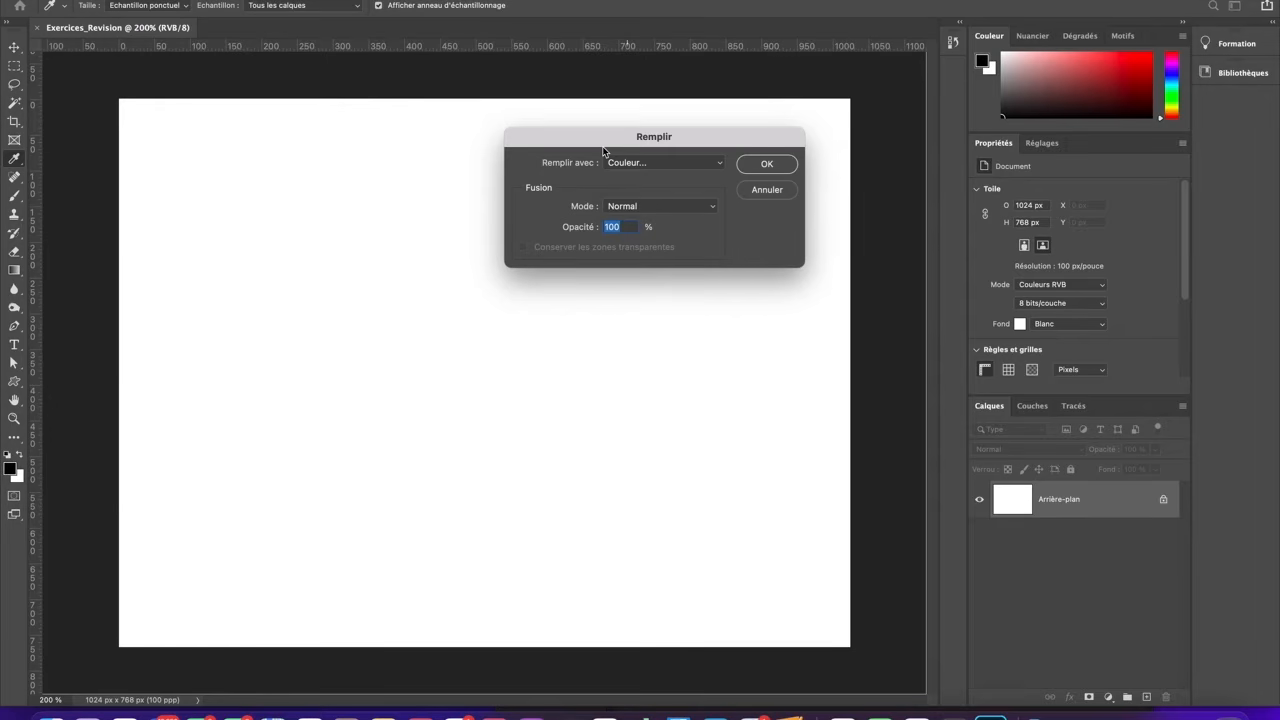
{"action": "left_click", "coordinate": [723, 165]}
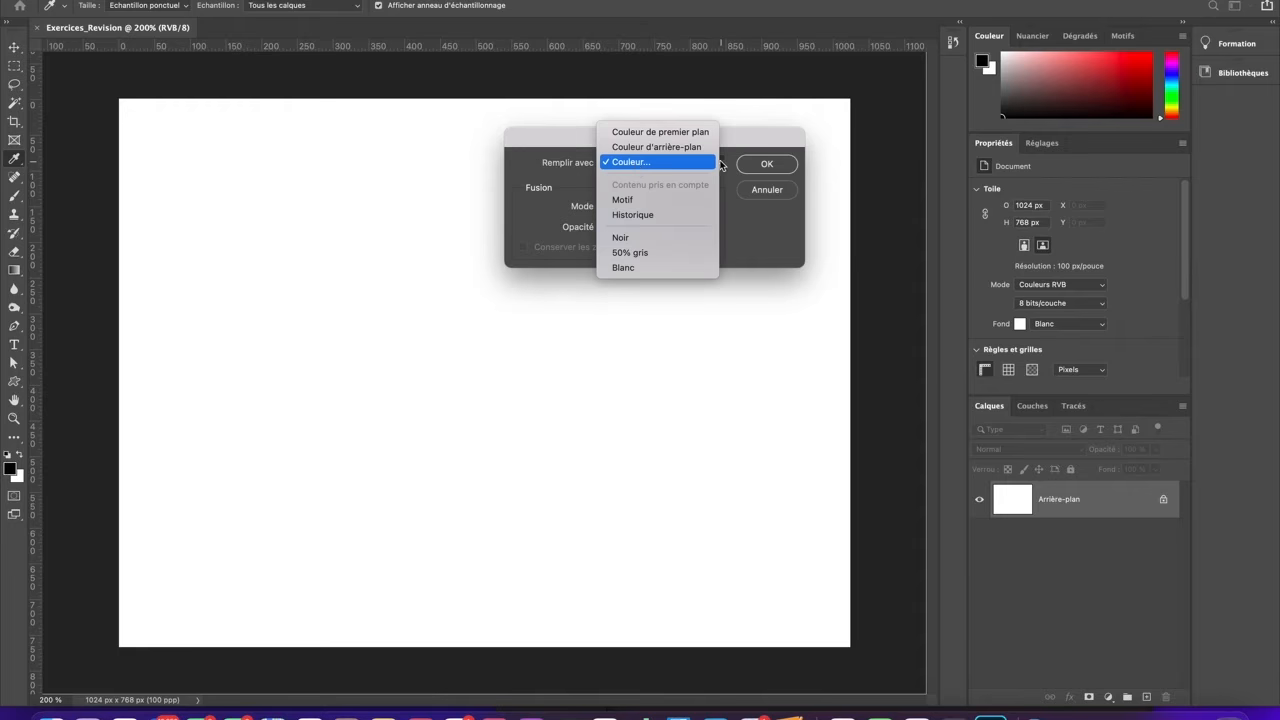
{"action": "left_click", "coordinate": [637, 164]}
{"action": "left_click_drag", "start_coordinate": [862, 216], "coordinate": [565, 164]}
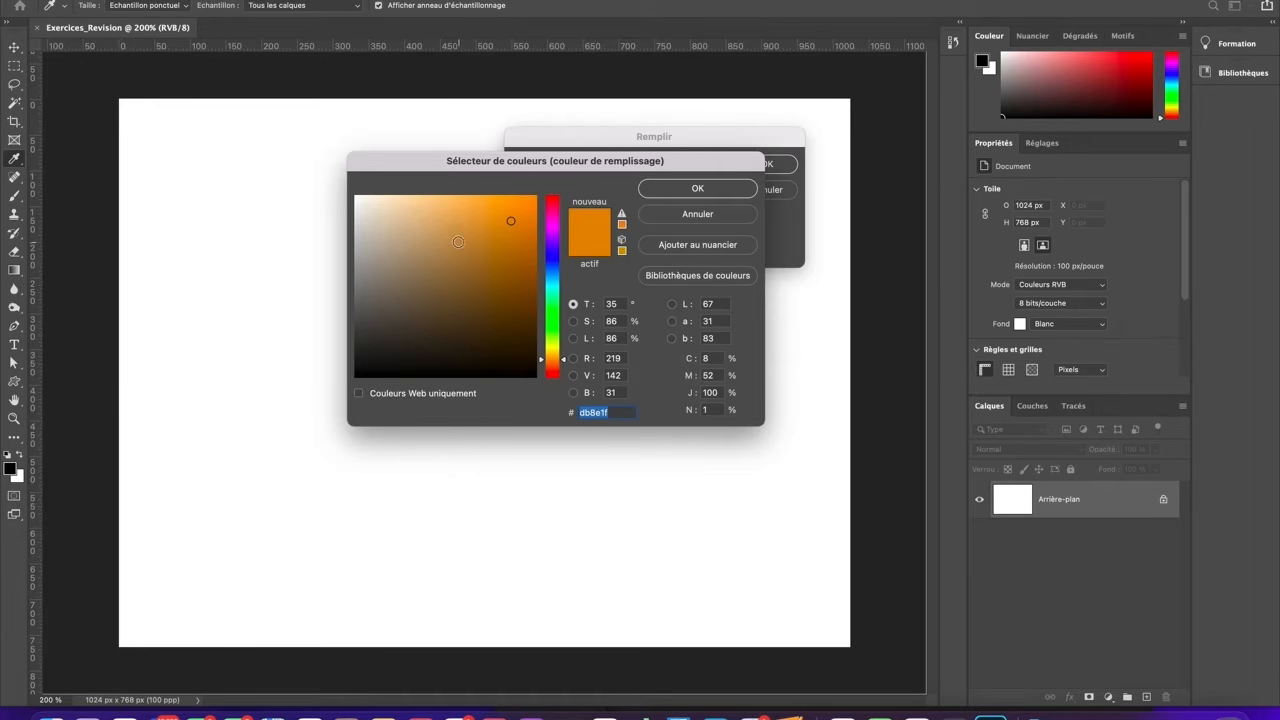
{"action": "left_click_drag", "start_coordinate": [421, 271], "coordinate": [421, 250]}
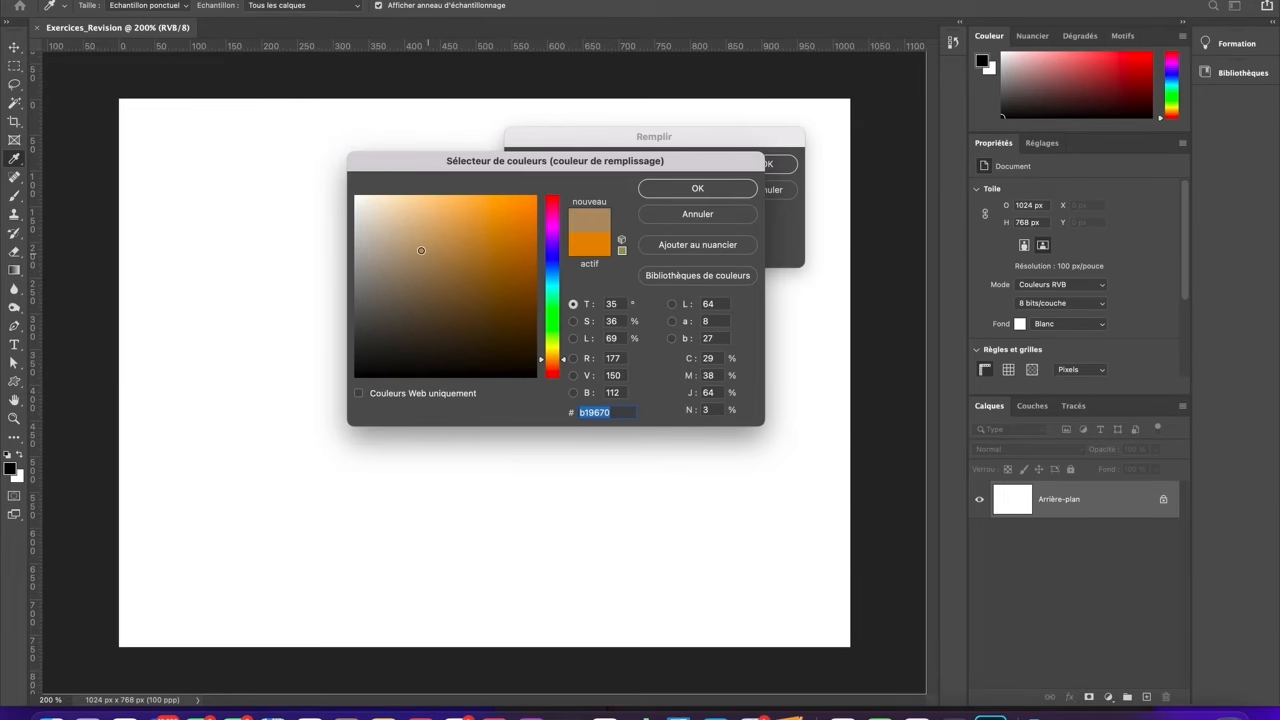
{"action": "left_click", "coordinate": [696, 191]}
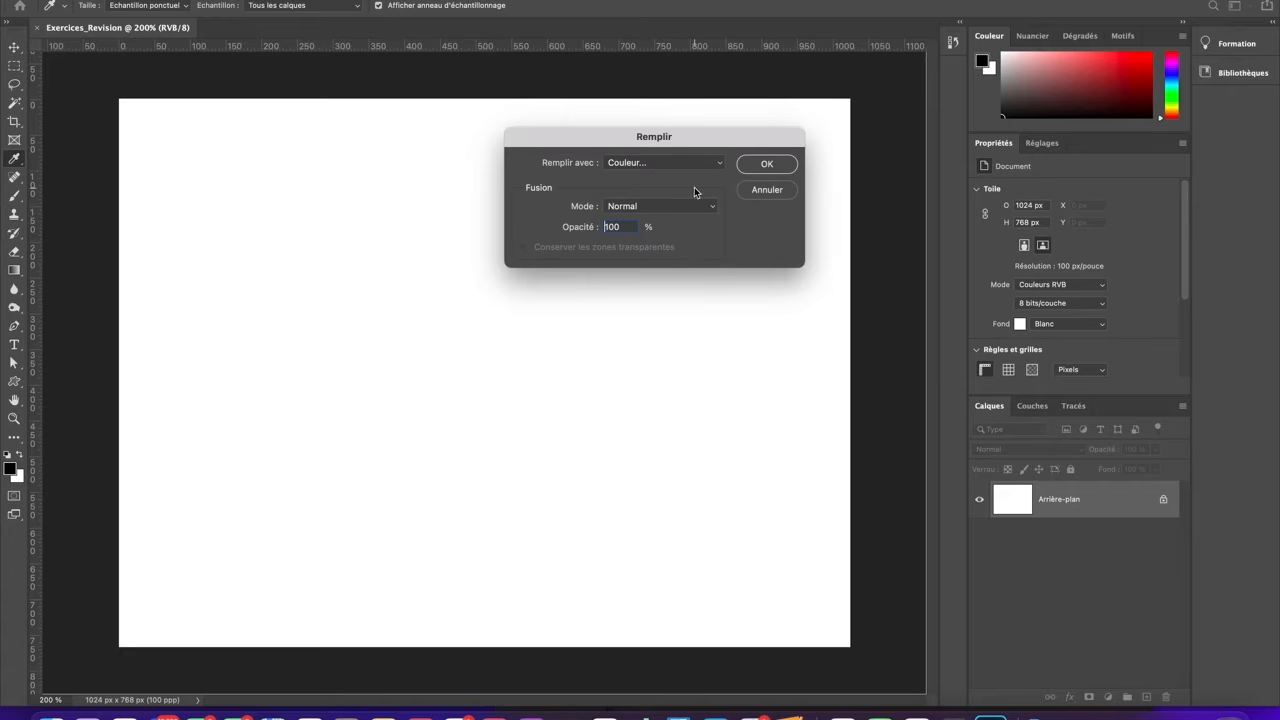
{"action": "left_click", "coordinate": [766, 163]}
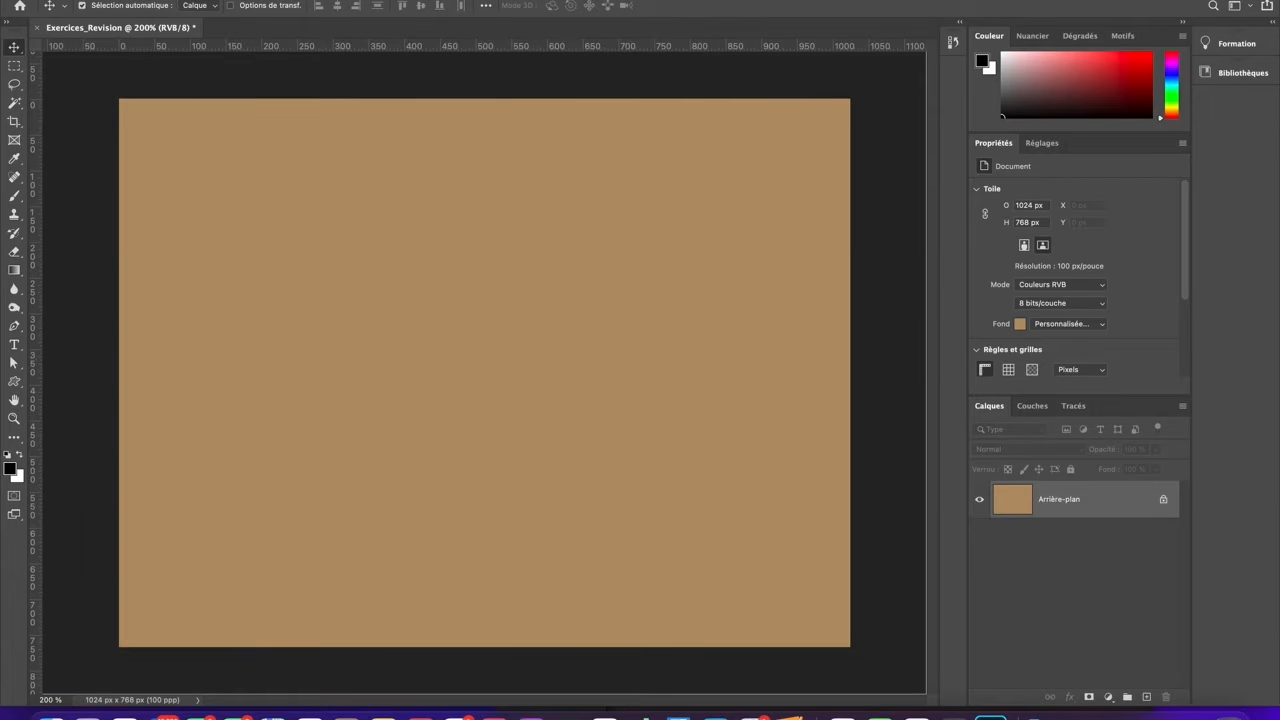
Refill the background layer with the lighter beige colour #c7ac85, keeping Normal mode and 100% opacity.
{"action": "left_click", "coordinate": [158, 1]}
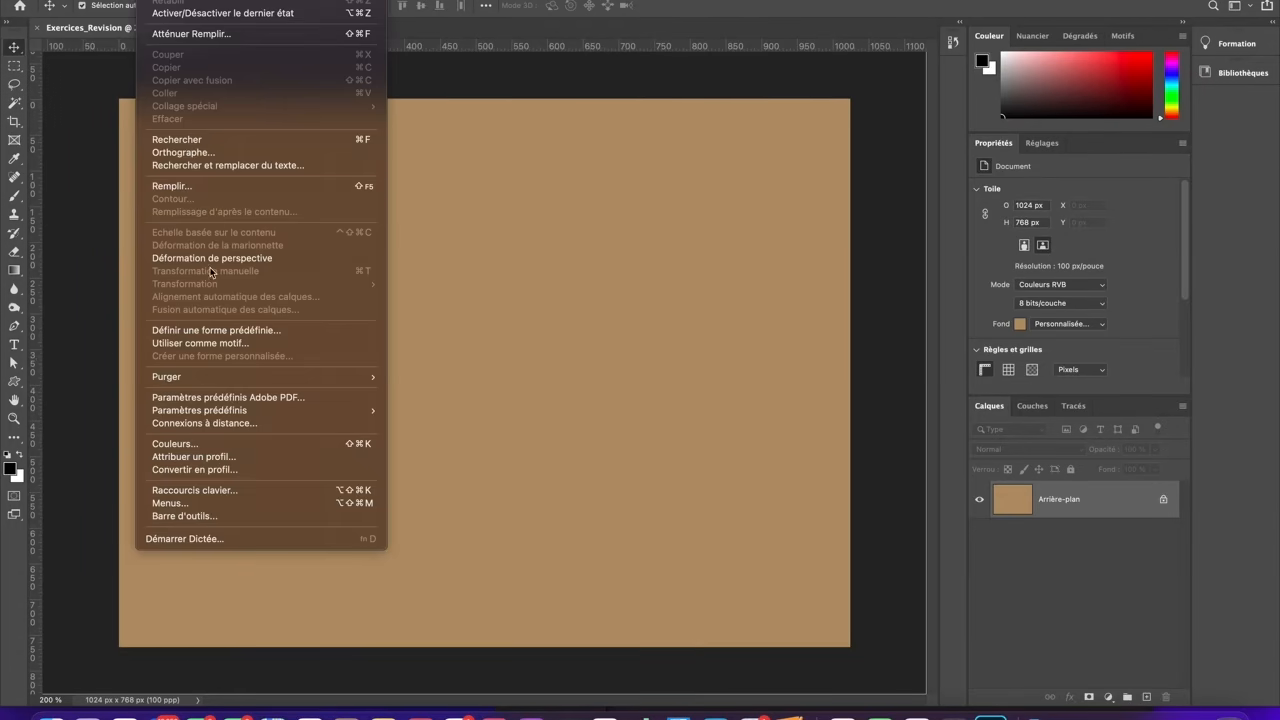
{"action": "left_click", "coordinate": [172, 187]}
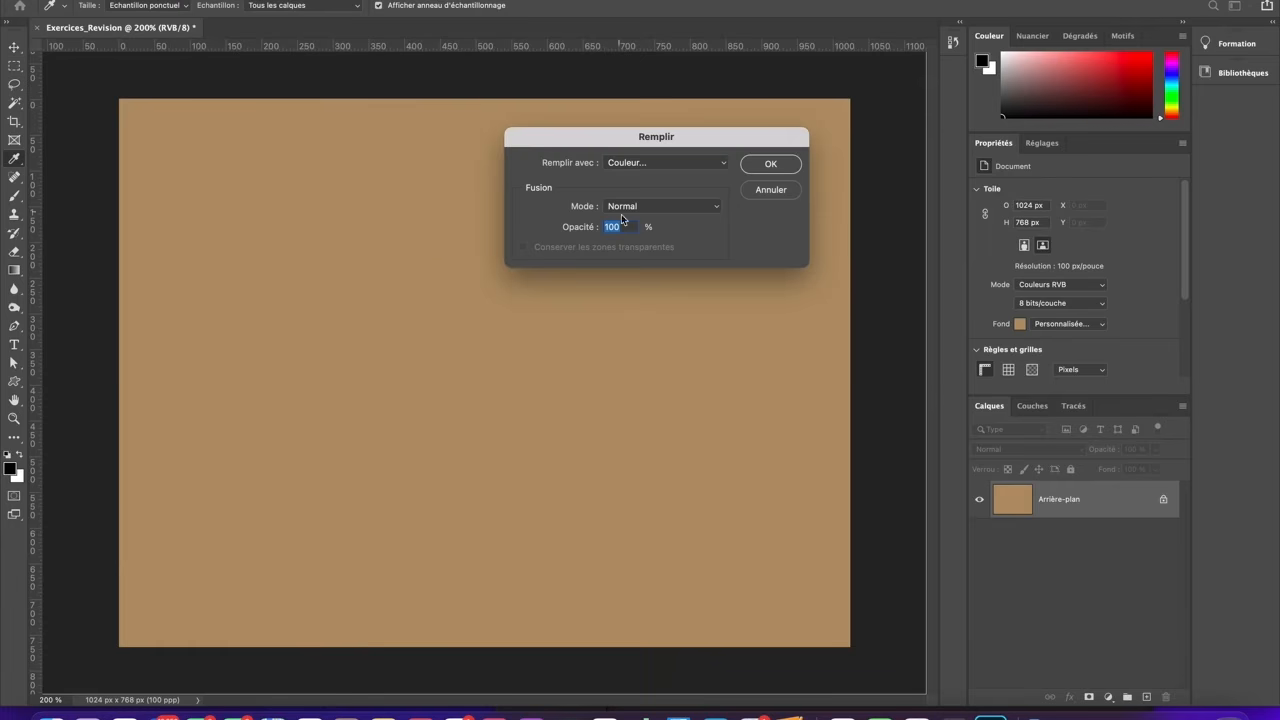
{"action": "left_click", "coordinate": [722, 163]}
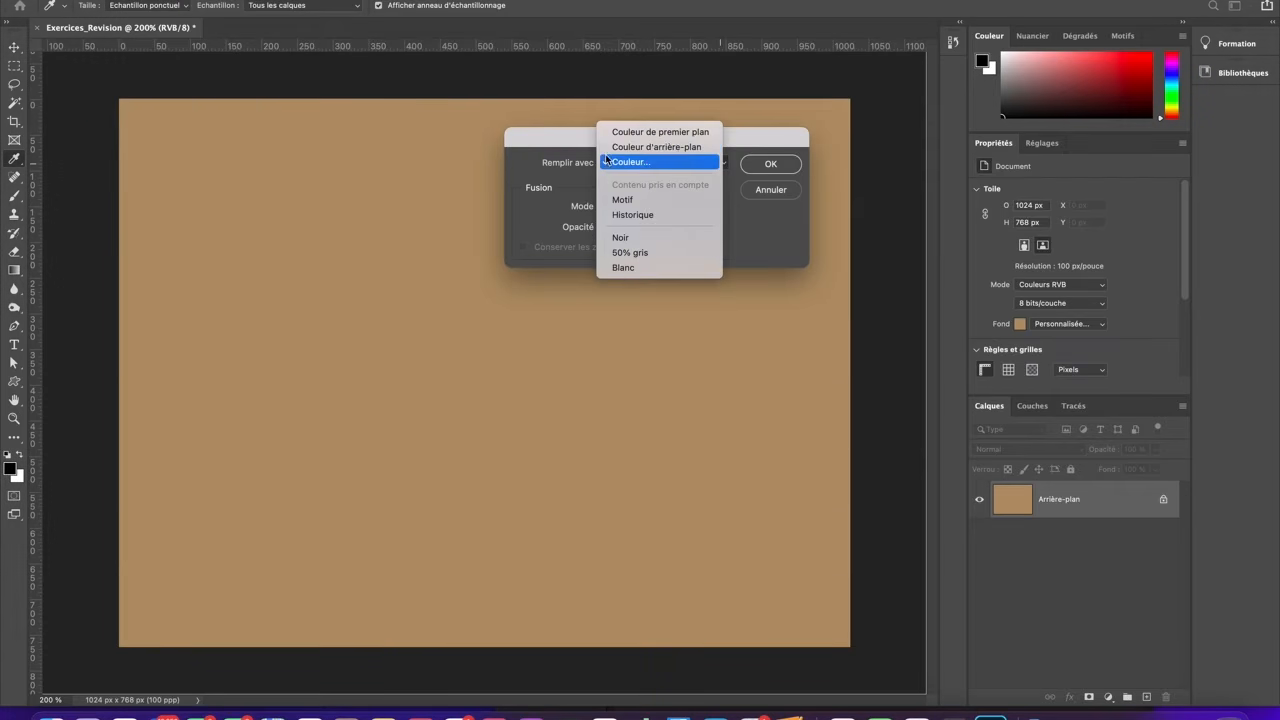
{"action": "left_click", "coordinate": [609, 161]}
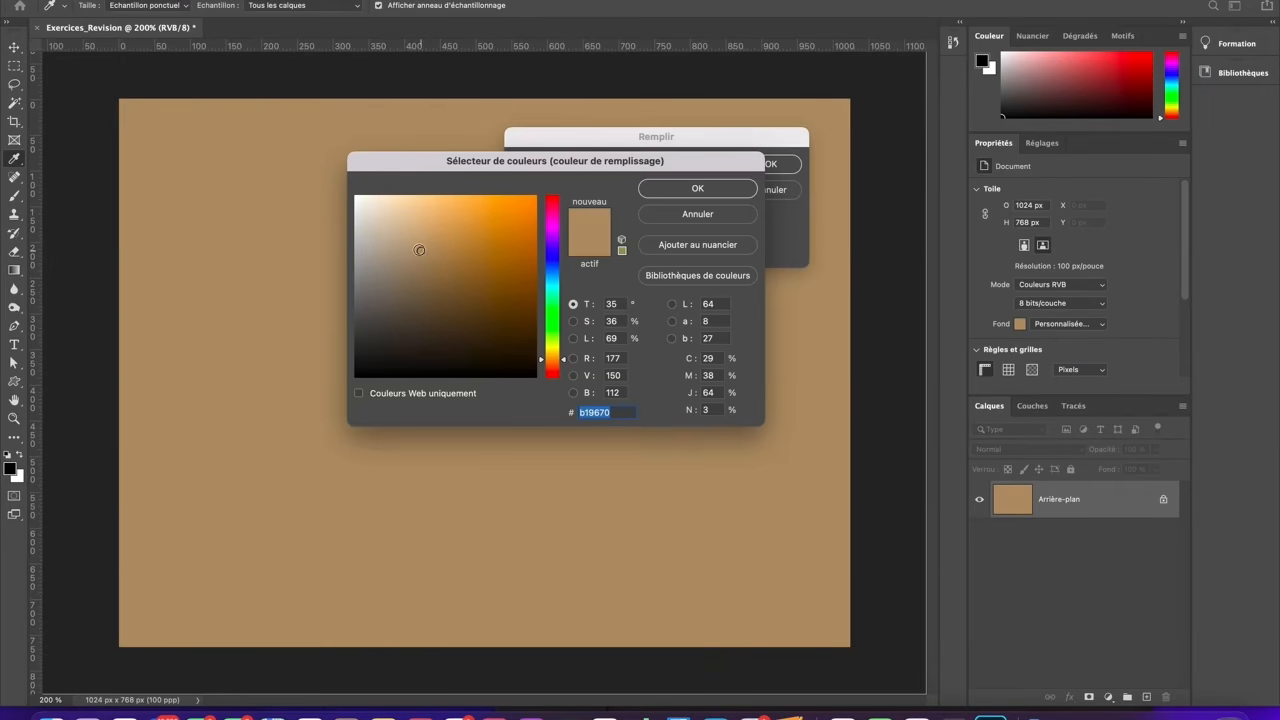
{"action": "left_click", "coordinate": [420, 250]}
{"action": "left_click_drag", "start_coordinate": [420, 244], "coordinate": [414, 235]}
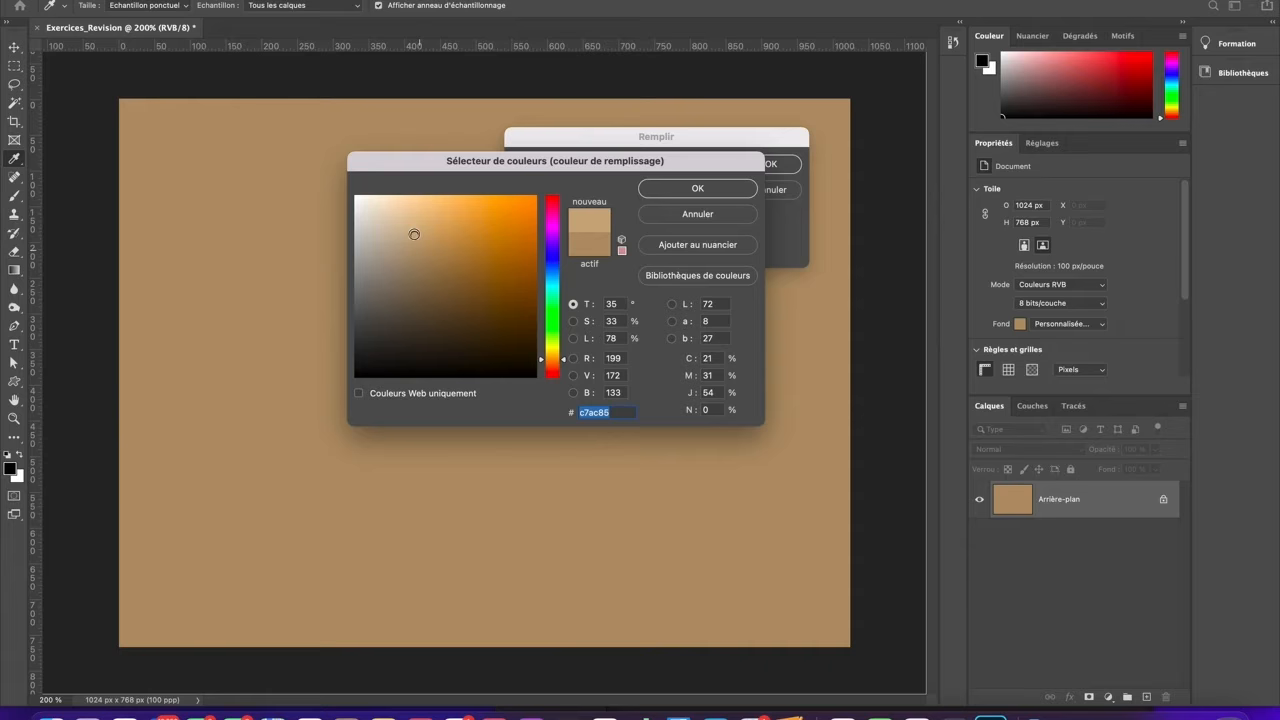
{"action": "left_click", "coordinate": [700, 188]}
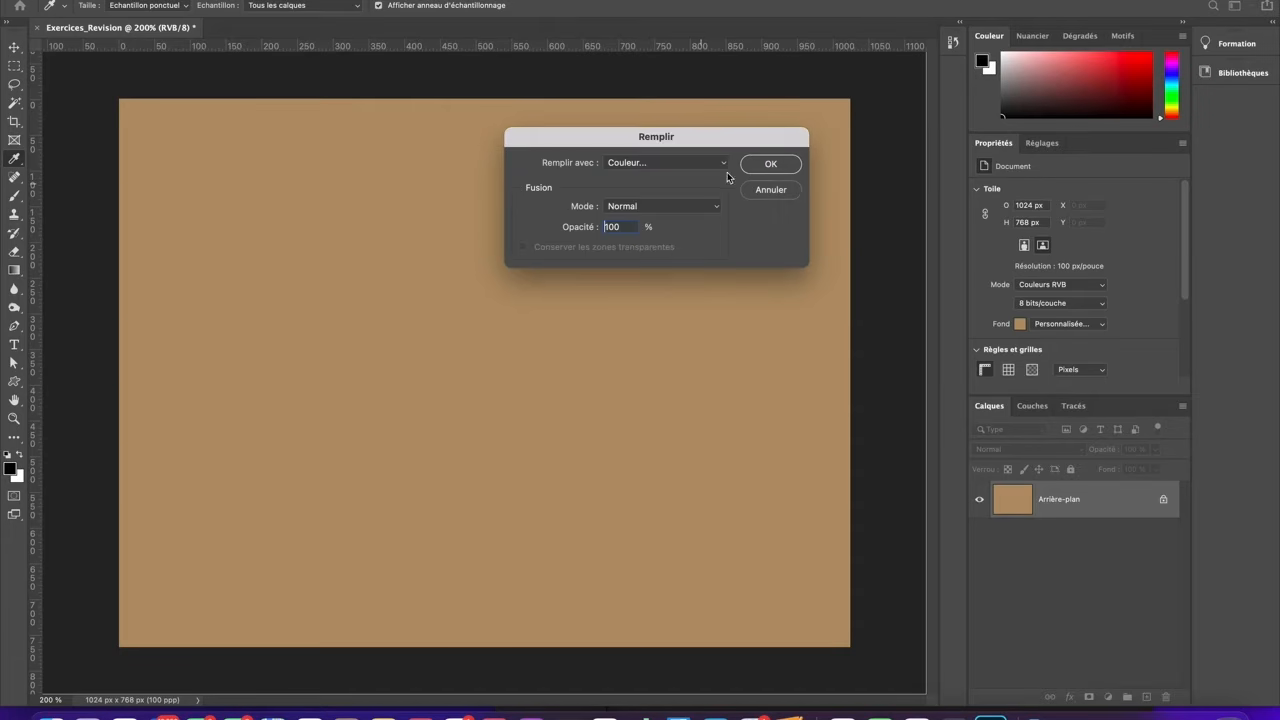
{"action": "left_click", "coordinate": [762, 165]}
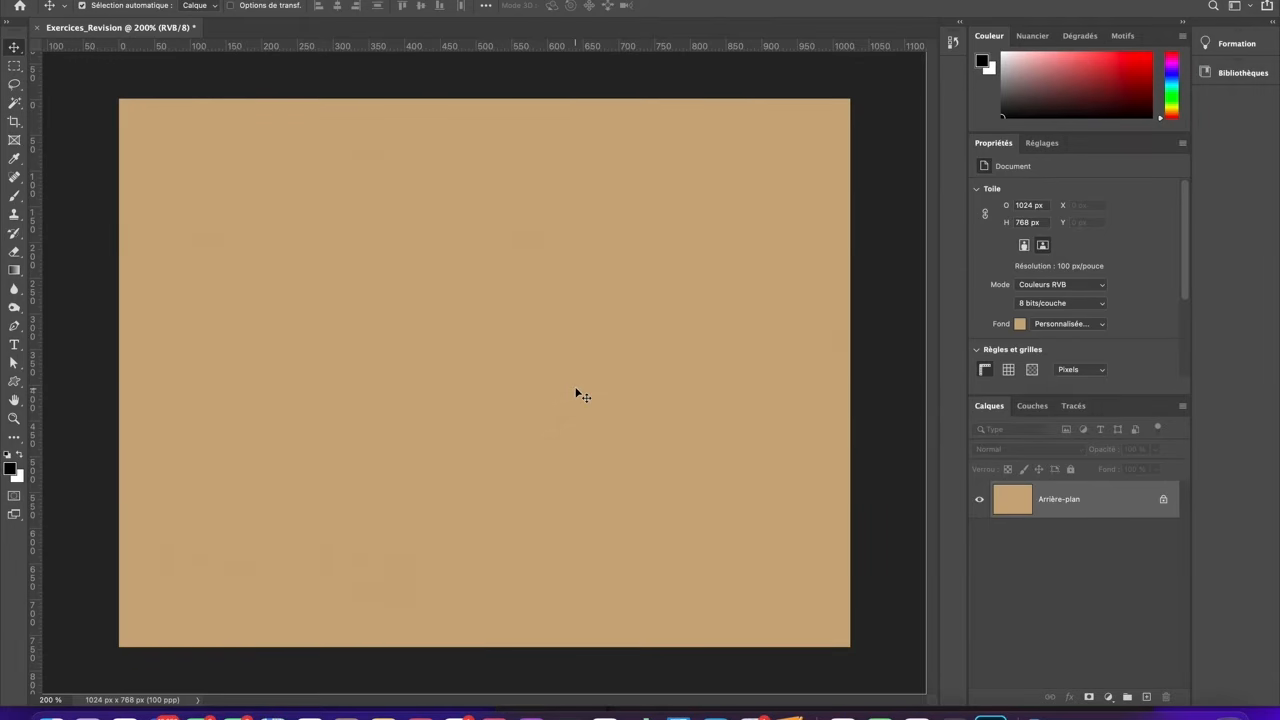
Start the Ajout de bruit filter on the background layer and set its amount to 5%.
{"action": "left_click", "coordinate": [379, 0]}
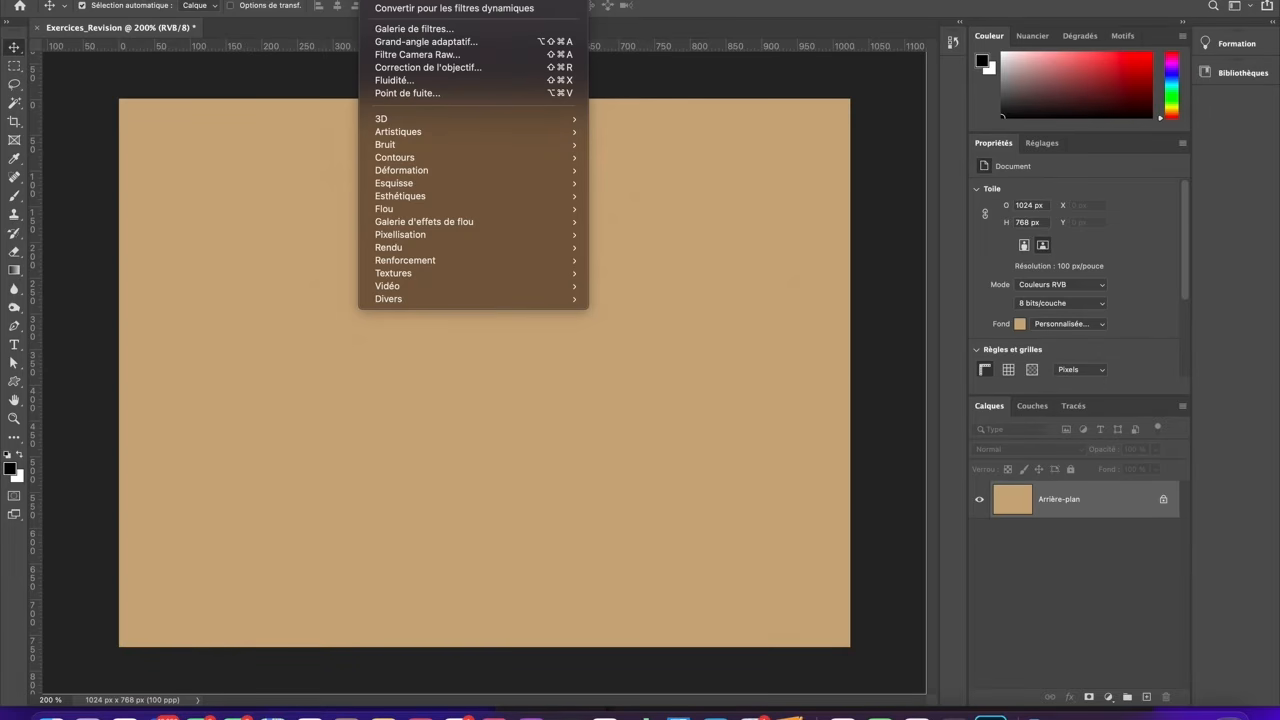
{"action": "mouse_move", "coordinate": [408, 145]}
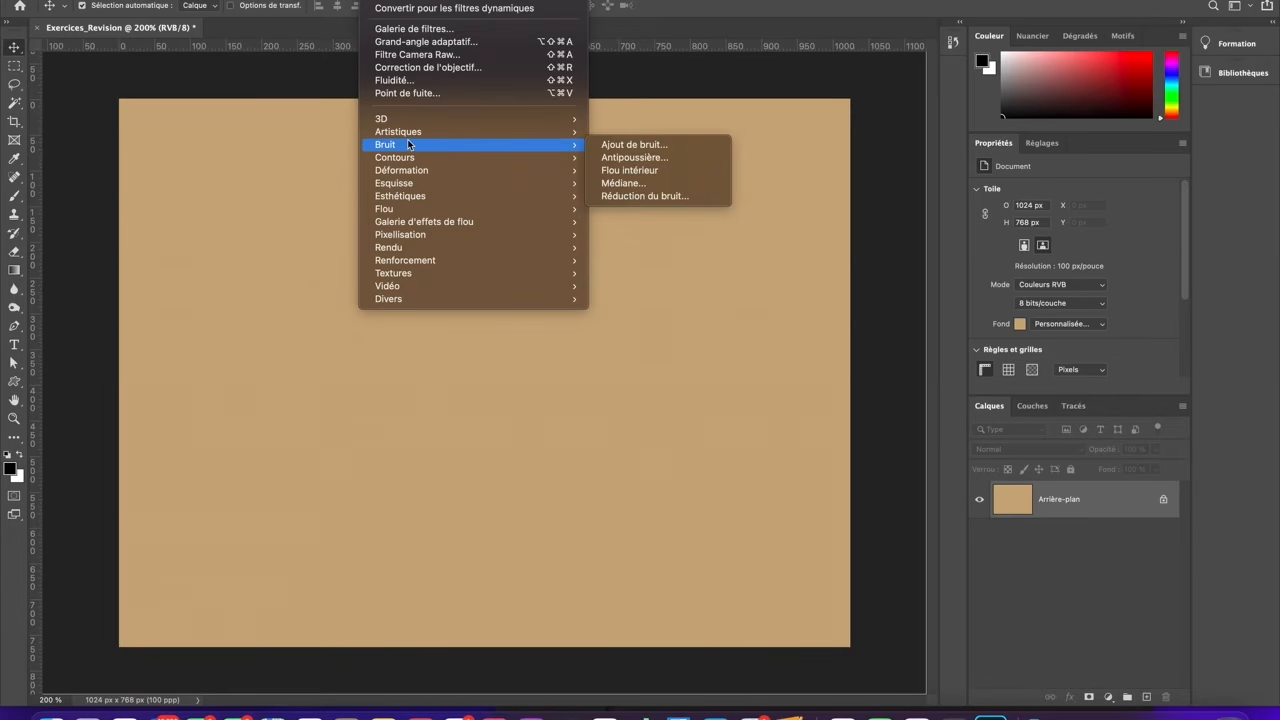
{"action": "left_click", "coordinate": [651, 144]}
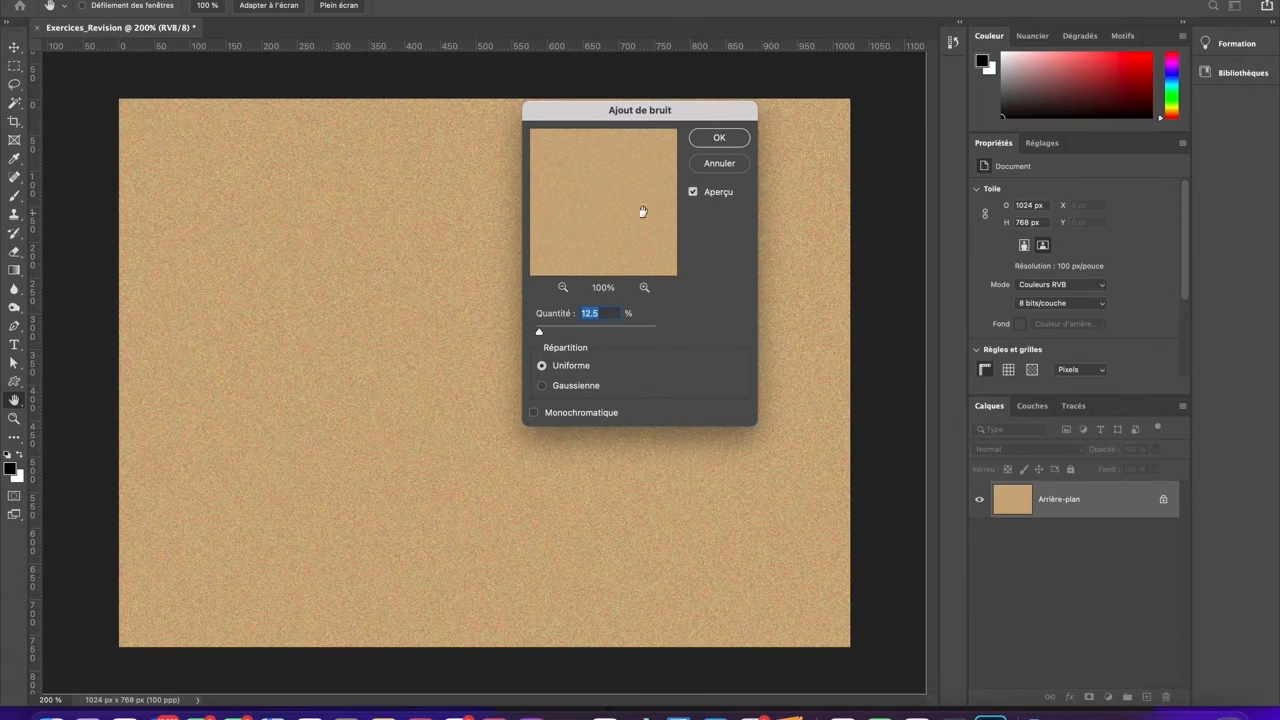
{"action": "left_click_drag", "start_coordinate": [645, 112], "coordinate": [488, 170]}
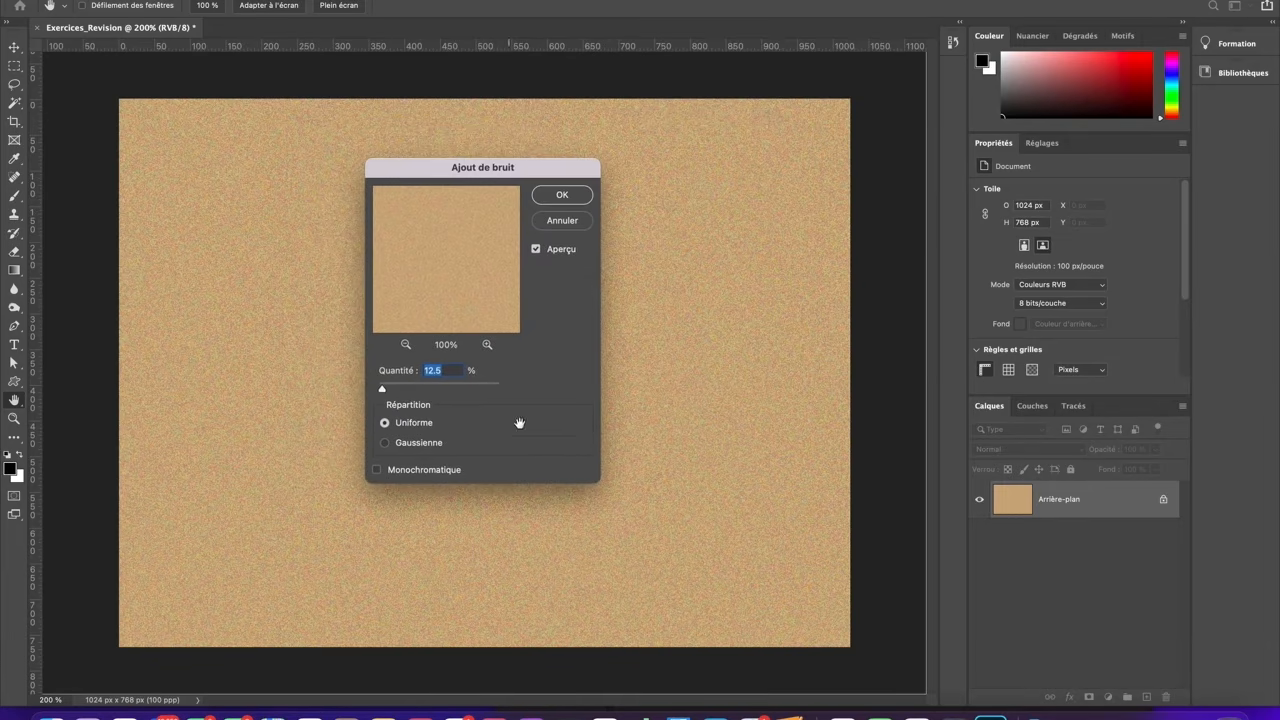
{"action": "left_click", "coordinate": [441, 371]}
{"action": "key", "text": "BackSpace"}
{"action": "key", "text": "BackSpace"}
{"action": "key", "text": "BackSpace"}
{"action": "type", "text": "0"}
{"action": "key", "text": "BackSpace"}
{"action": "key", "text": "BackSpace"}
{"action": "type", "text": "5"}
Choose Gaussienne distribution and Monochromatique for the noise and apply the filter to the background.
{"action": "left_click", "coordinate": [386, 444]}
{"action": "left_click", "coordinate": [378, 472]}
{"action": "left_click", "coordinate": [557, 195]}
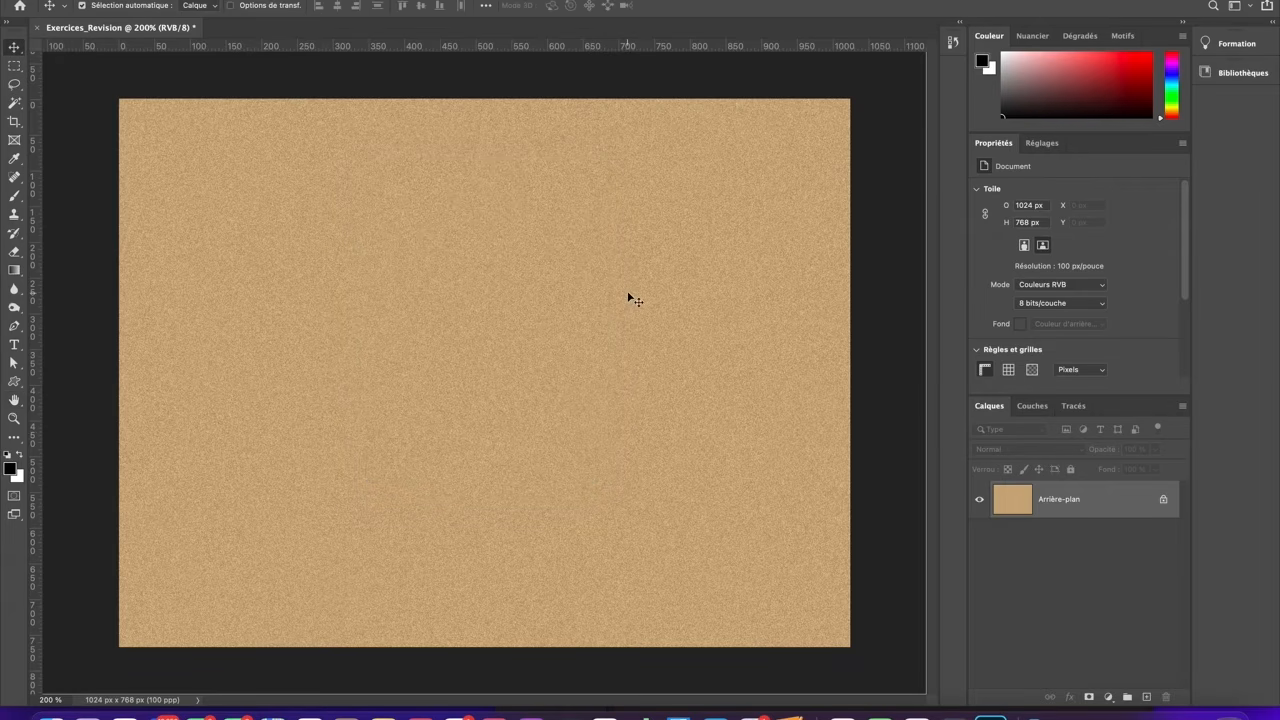
Inspect the grain on the background up close and bring back the carnet_montage_2012.jpg preview for comparison.
{"action": "scroll", "coordinate": [627, 290], "scroll_direction": "up", "scroll_amount": 2}
{"action": "scroll", "coordinate": [625, 283], "scroll_direction": "up", "scroll_amount": 2}
{"action": "scroll", "coordinate": [627, 287], "scroll_direction": "up", "scroll_amount": 1}
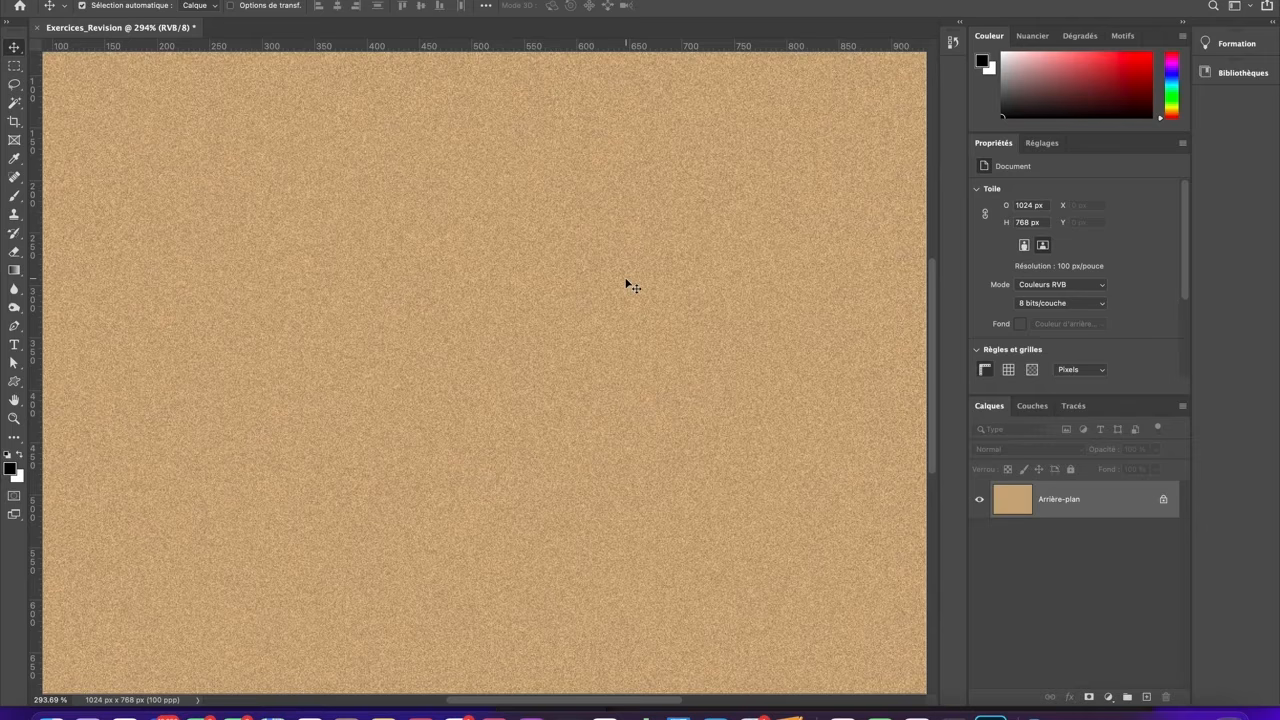
{"action": "scroll", "coordinate": [627, 287], "scroll_direction": "down", "scroll_amount": 3}
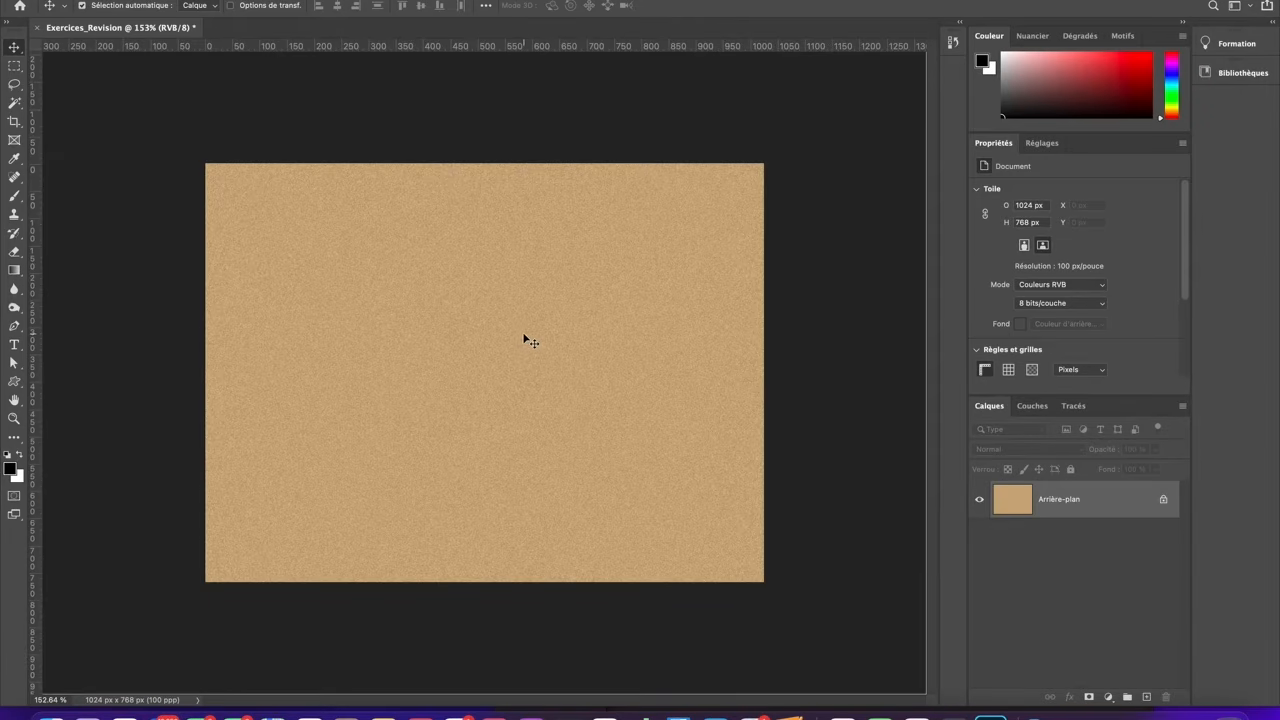
{"action": "scroll", "coordinate": [527, 340], "scroll_direction": "up", "scroll_amount": 1}
{"action": "scroll", "coordinate": [527, 340], "scroll_direction": "up", "scroll_amount": 3}
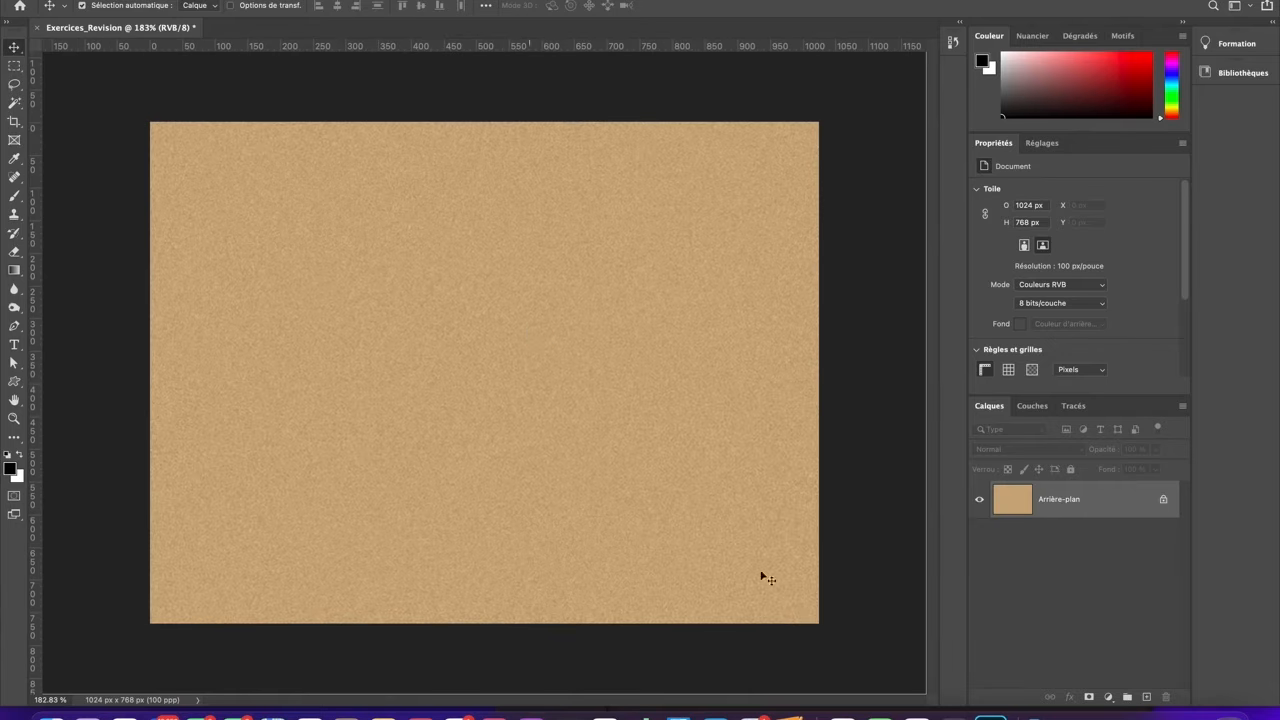
{"action": "left_click", "coordinate": [917, 716]}
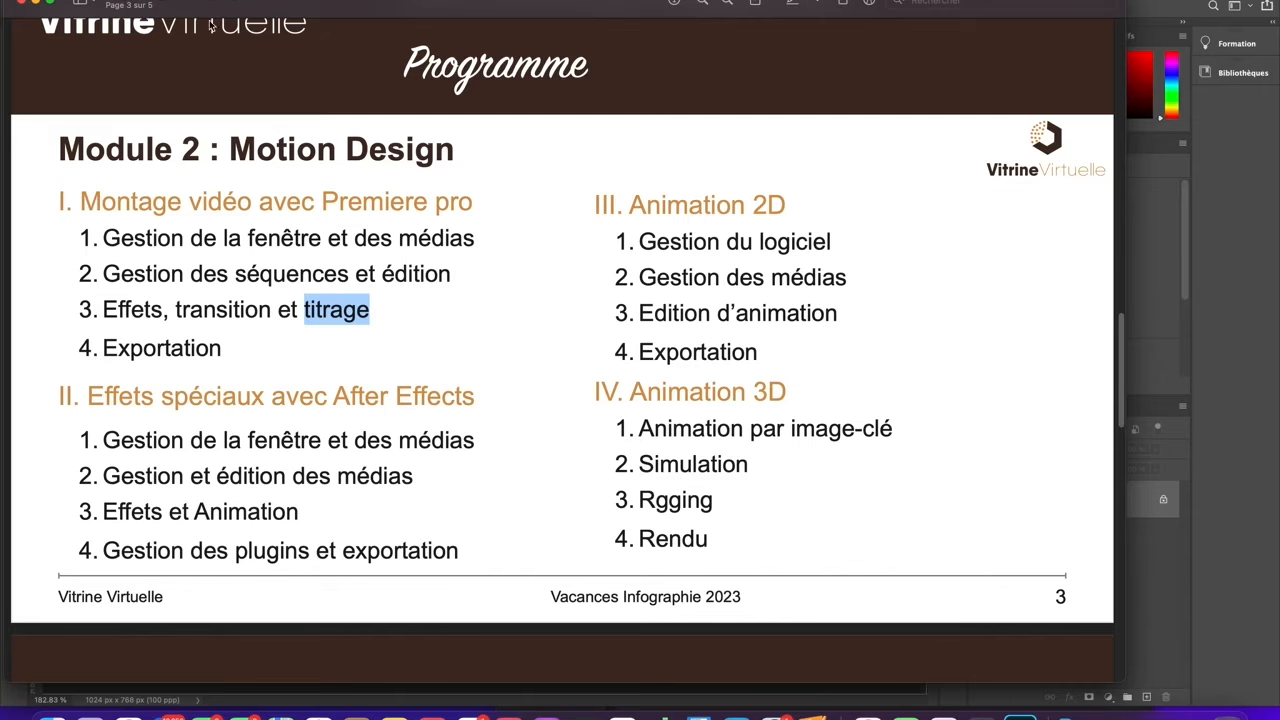
{"action": "left_click", "coordinate": [22, 3]}
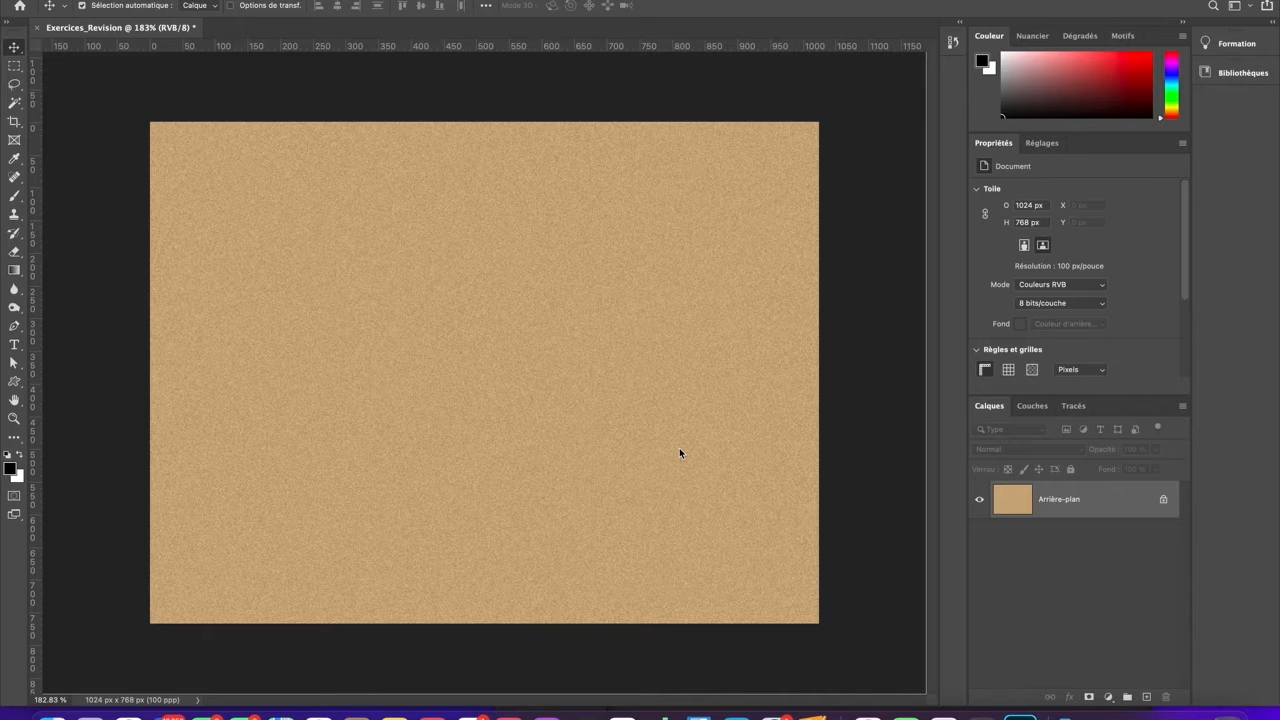
{"action": "left_click", "coordinate": [1188, 716]}
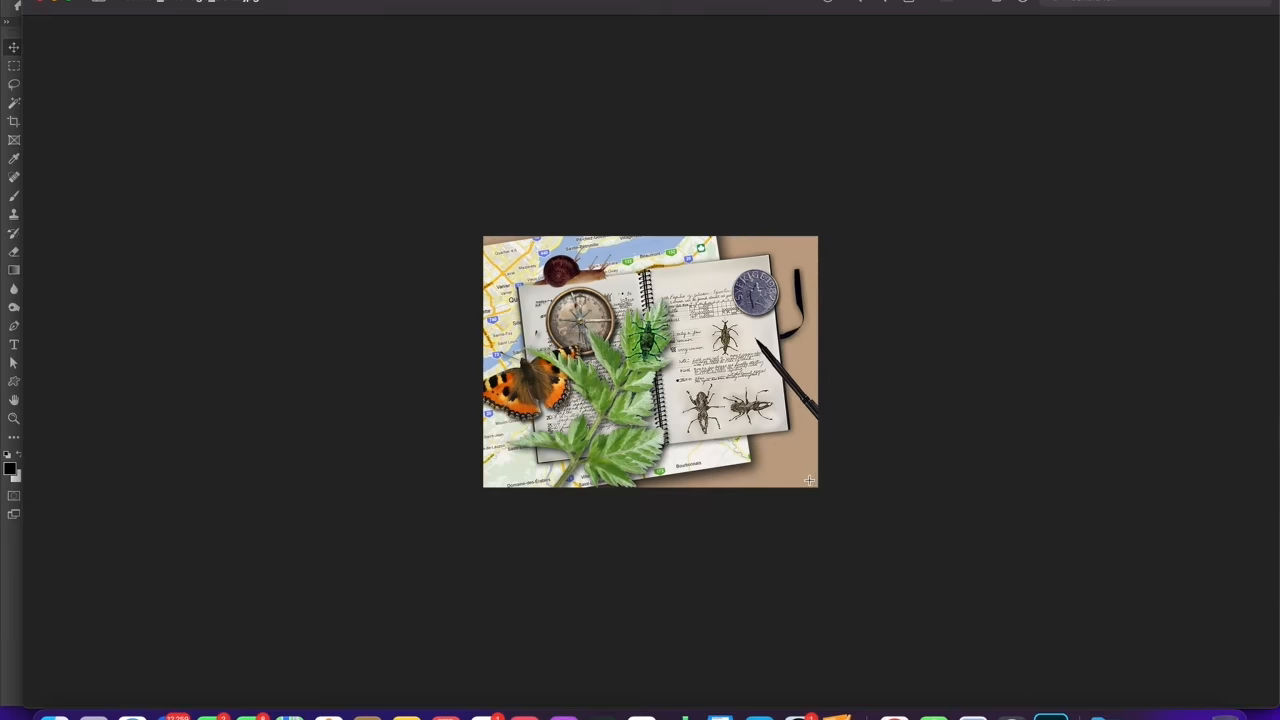
Open carte_quebec.png from the images folder of carnet_2012, discarding its embedded colour profile.
{"action": "scroll", "coordinate": [737, 290], "scroll_direction": "up", "scroll_amount": 5}
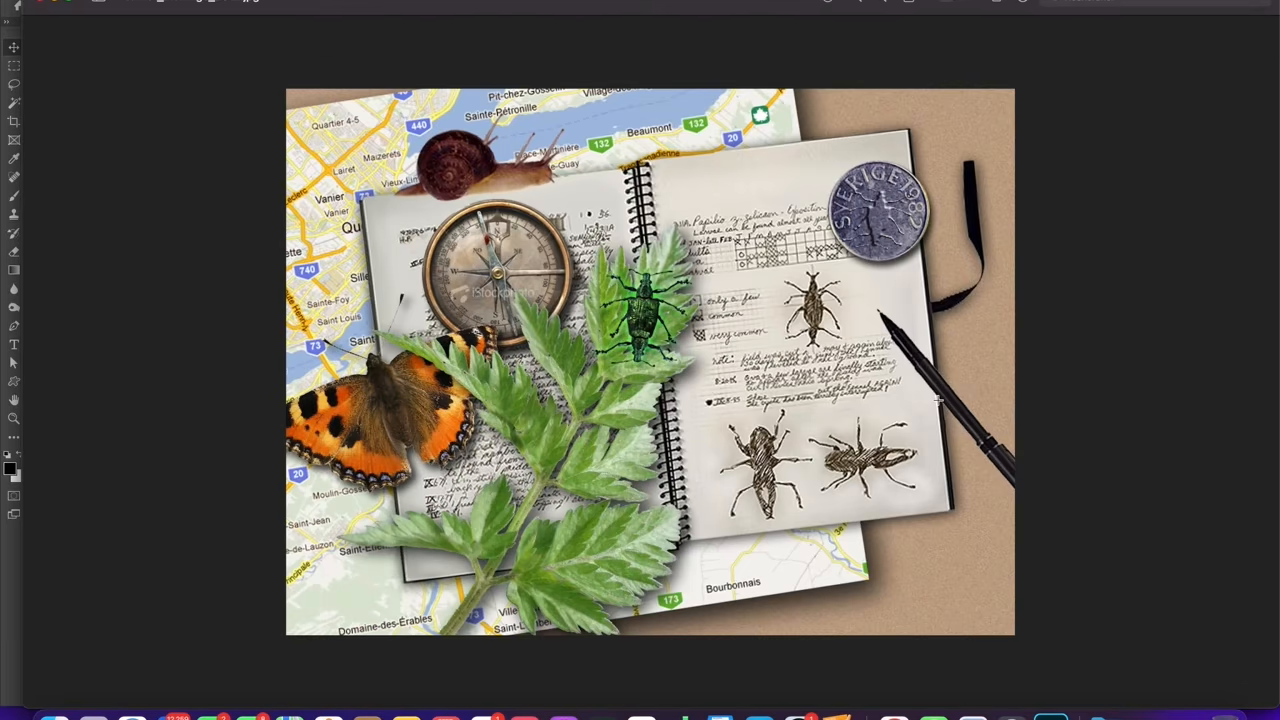
{"action": "scroll", "coordinate": [938, 400], "scroll_direction": "up", "scroll_amount": 3}
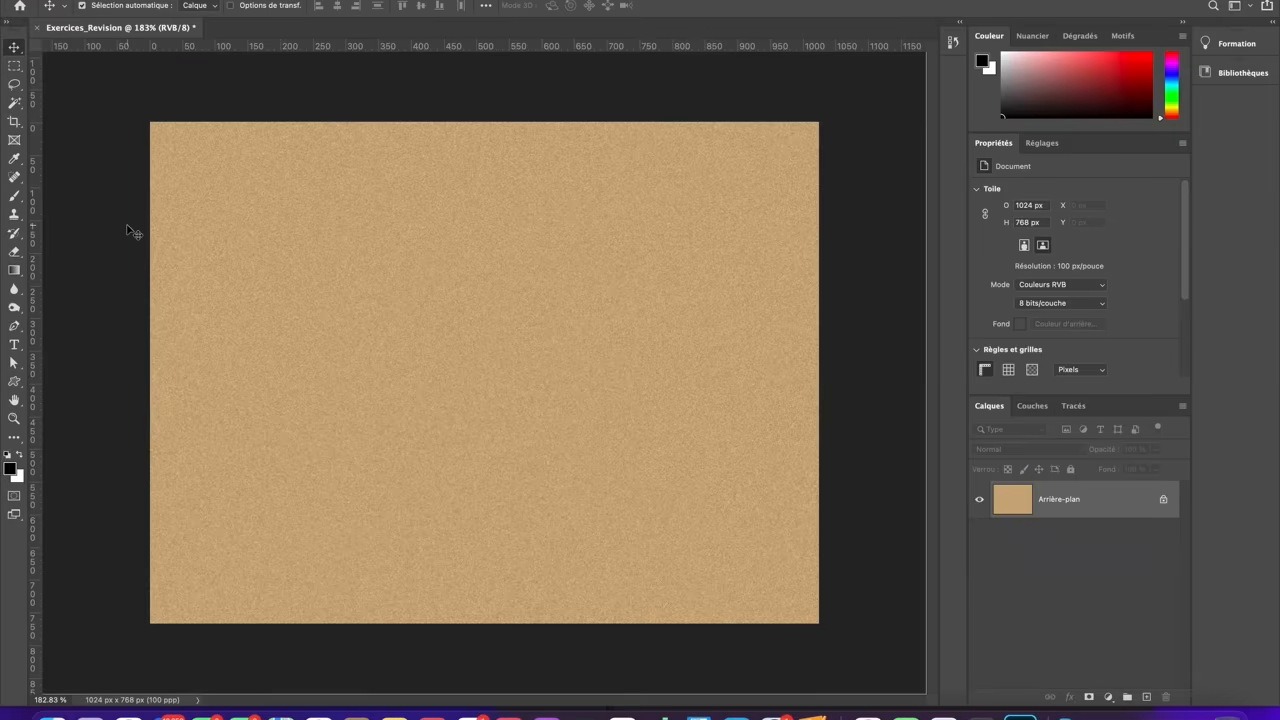
{"action": "left_click", "coordinate": [112, 0]}
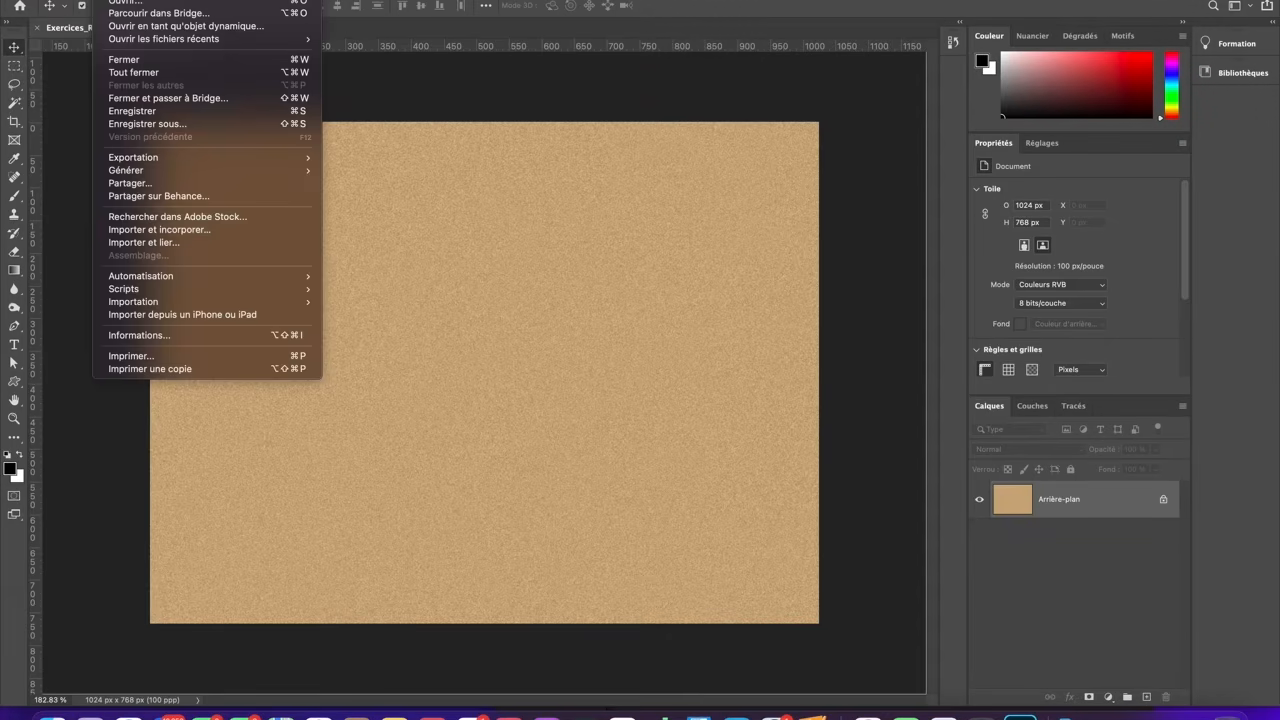
{"action": "left_click", "coordinate": [134, 3]}
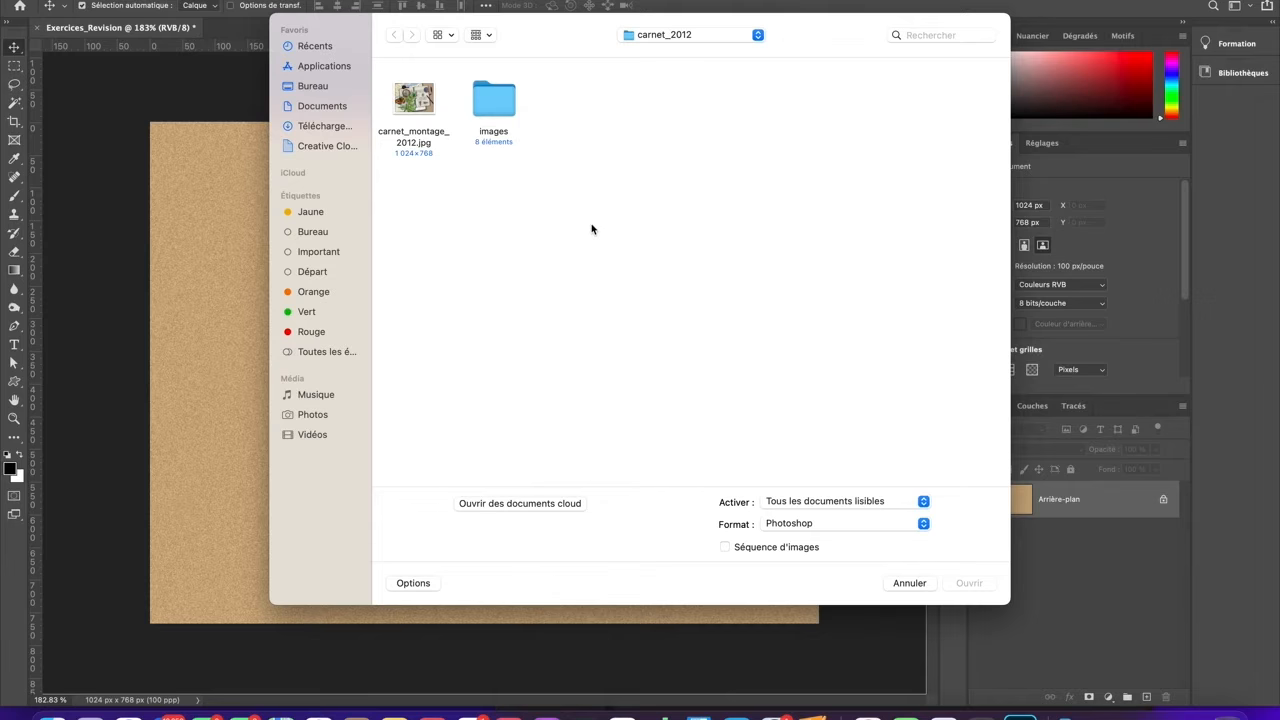
{"action": "left_click", "coordinate": [488, 100]}
{"action": "double_click", "coordinate": [487, 99]}
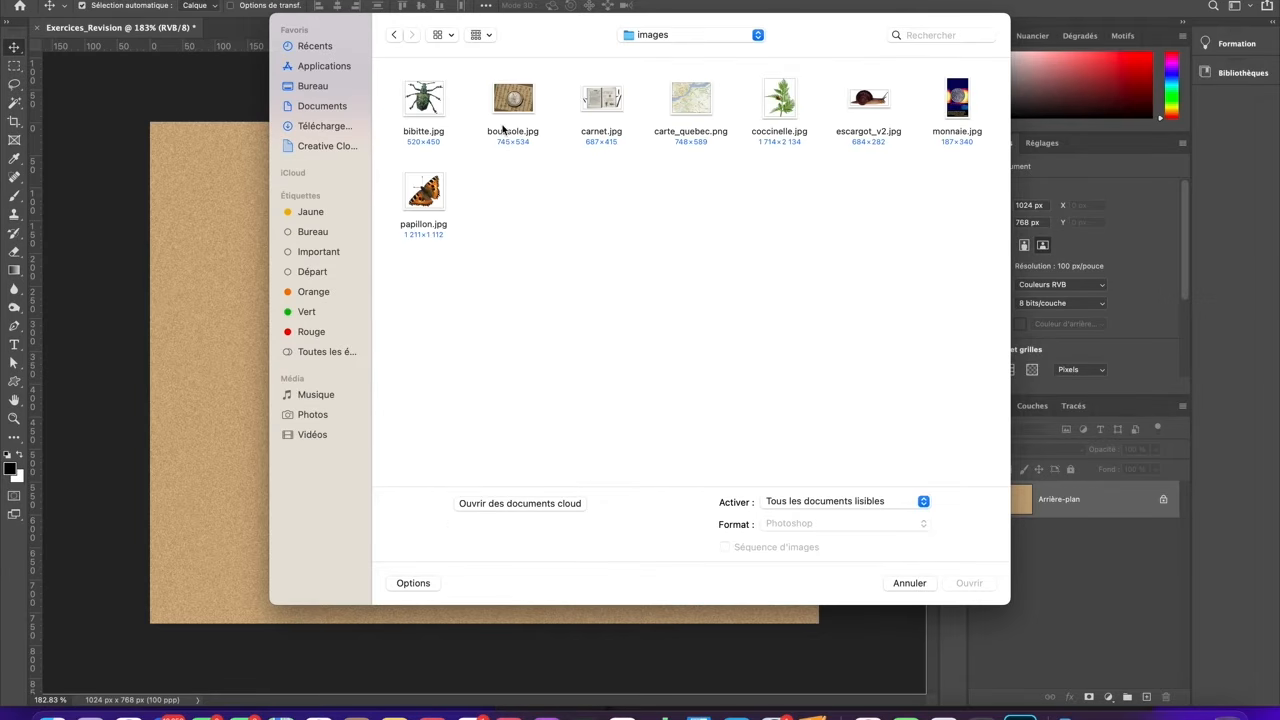
{"action": "left_click", "coordinate": [684, 96]}
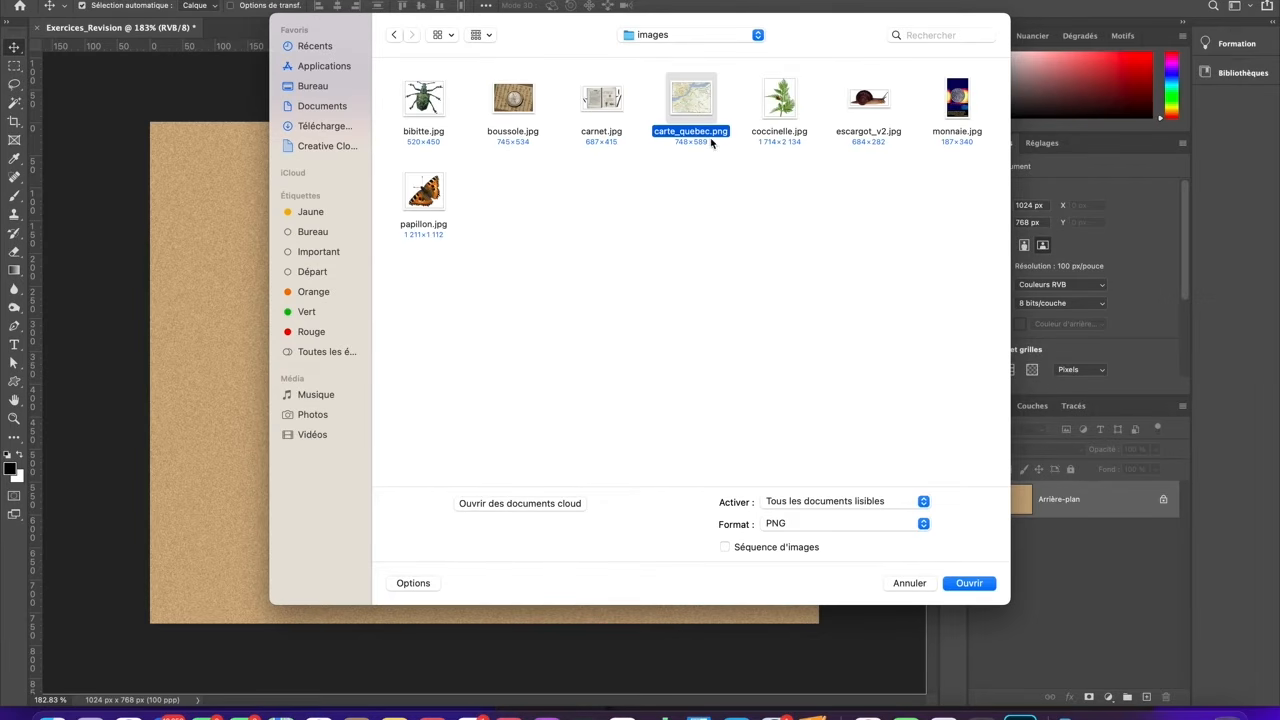
{"action": "left_click", "coordinate": [981, 589]}
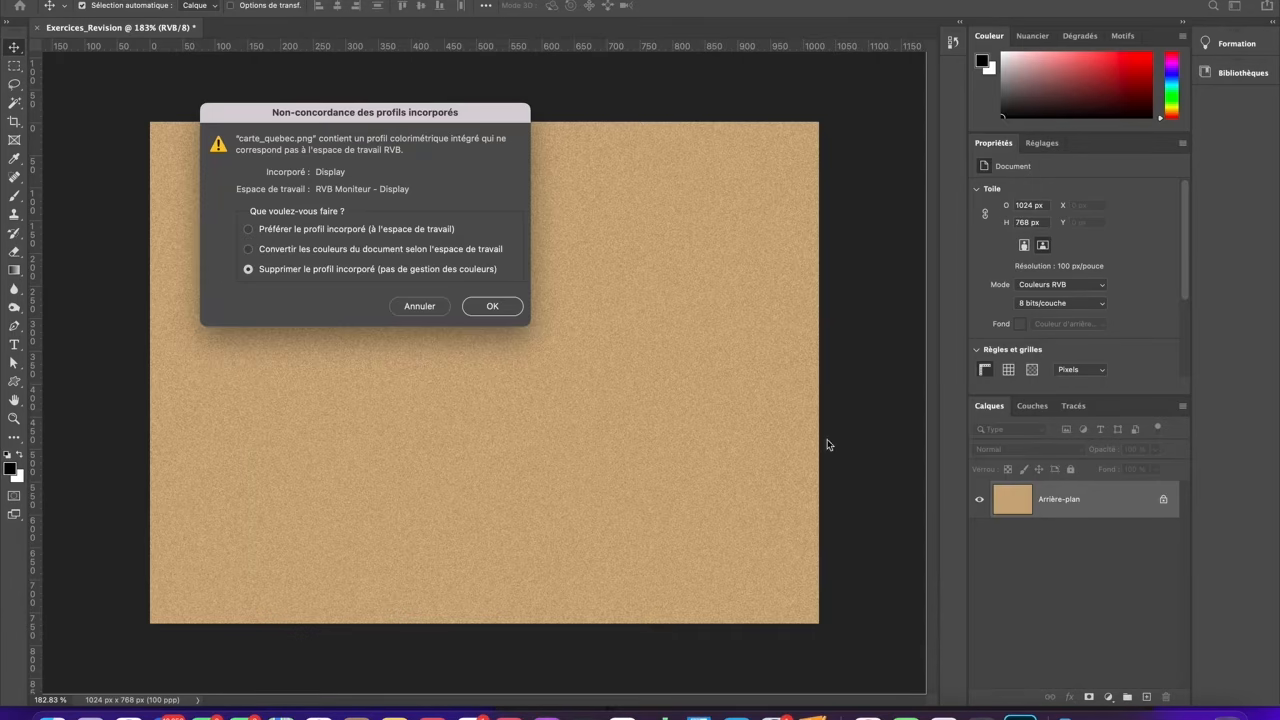
{"action": "left_click", "coordinate": [494, 306]}
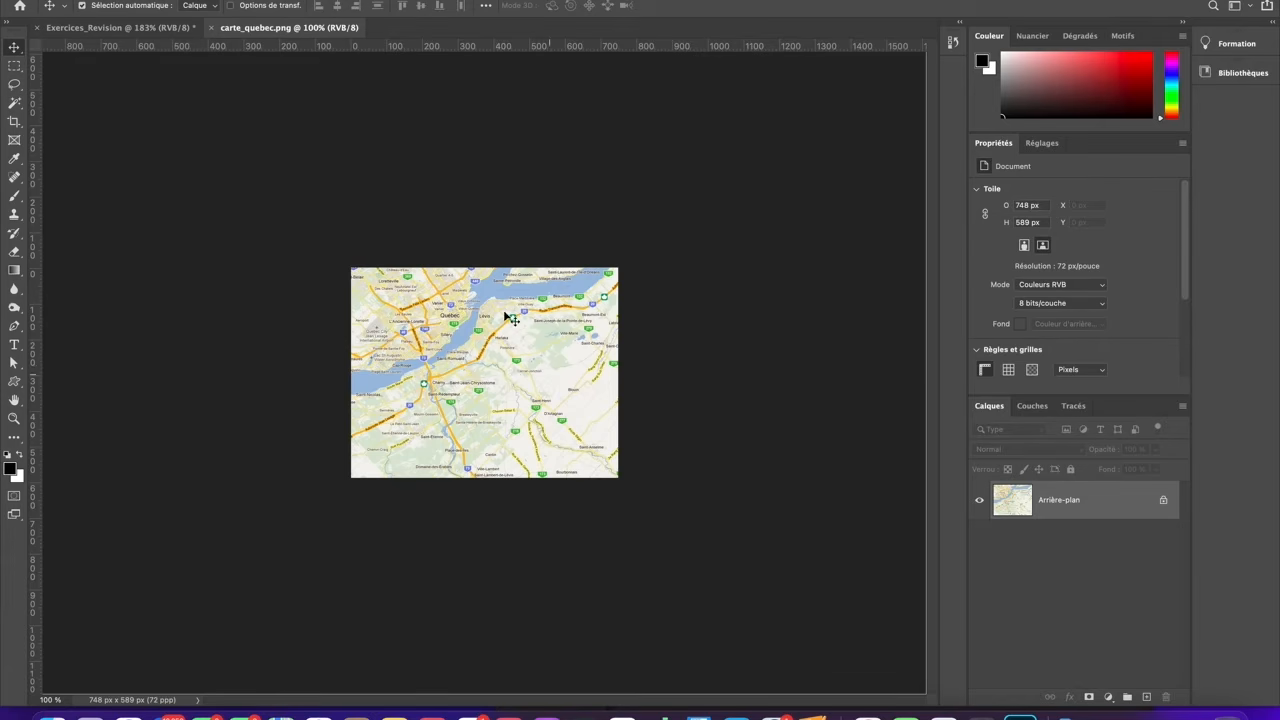
Copy the entire carte_quebec.png map and paste it as a new layer into the Exercices_Revision document.
{"action": "left_click", "coordinate": [125, 29]}
{"action": "left_click", "coordinate": [263, 27]}
{"action": "scroll", "coordinate": [491, 405], "scroll_direction": "up", "scroll_amount": 5}
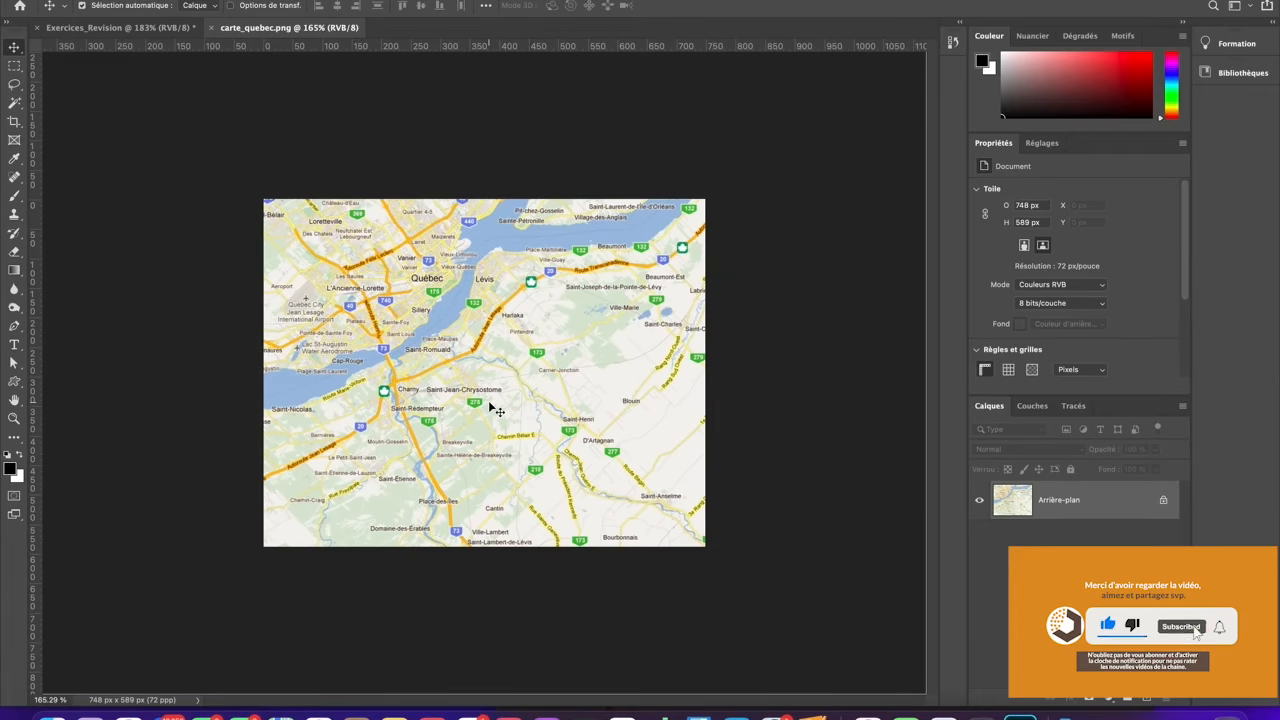
{"action": "key", "text": "super+a"}
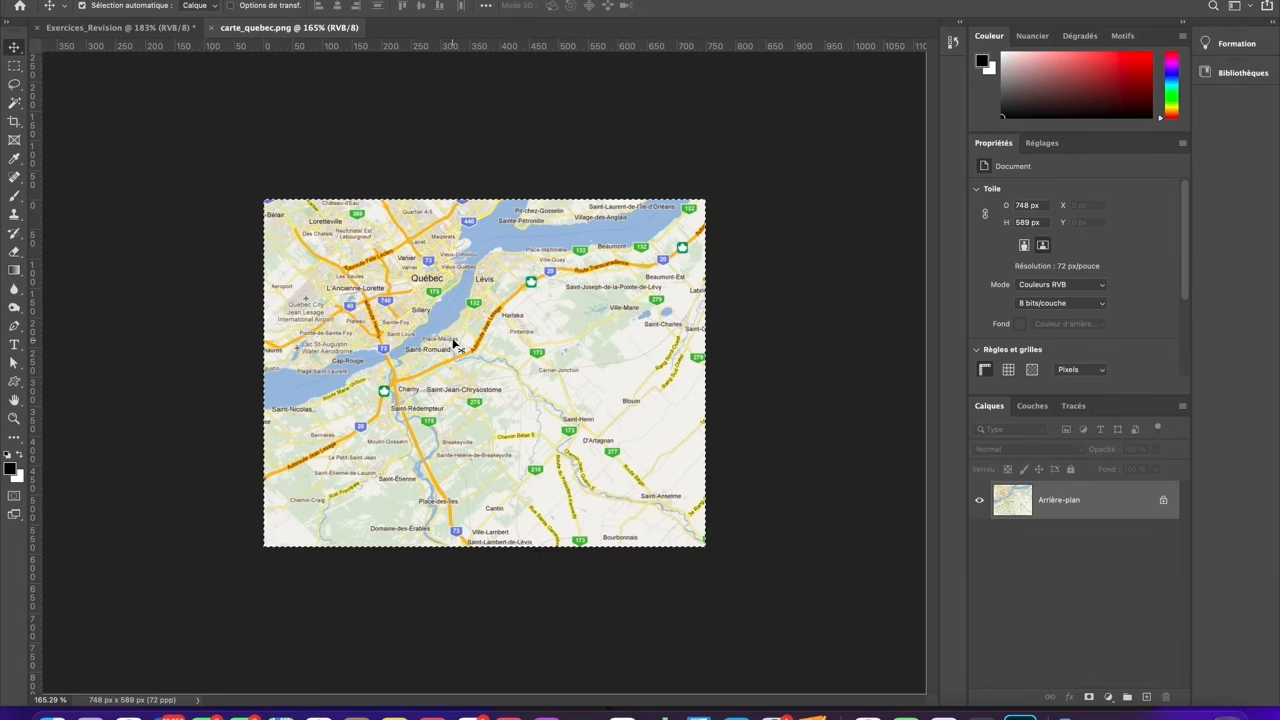
{"action": "left_click", "coordinate": [120, 27]}
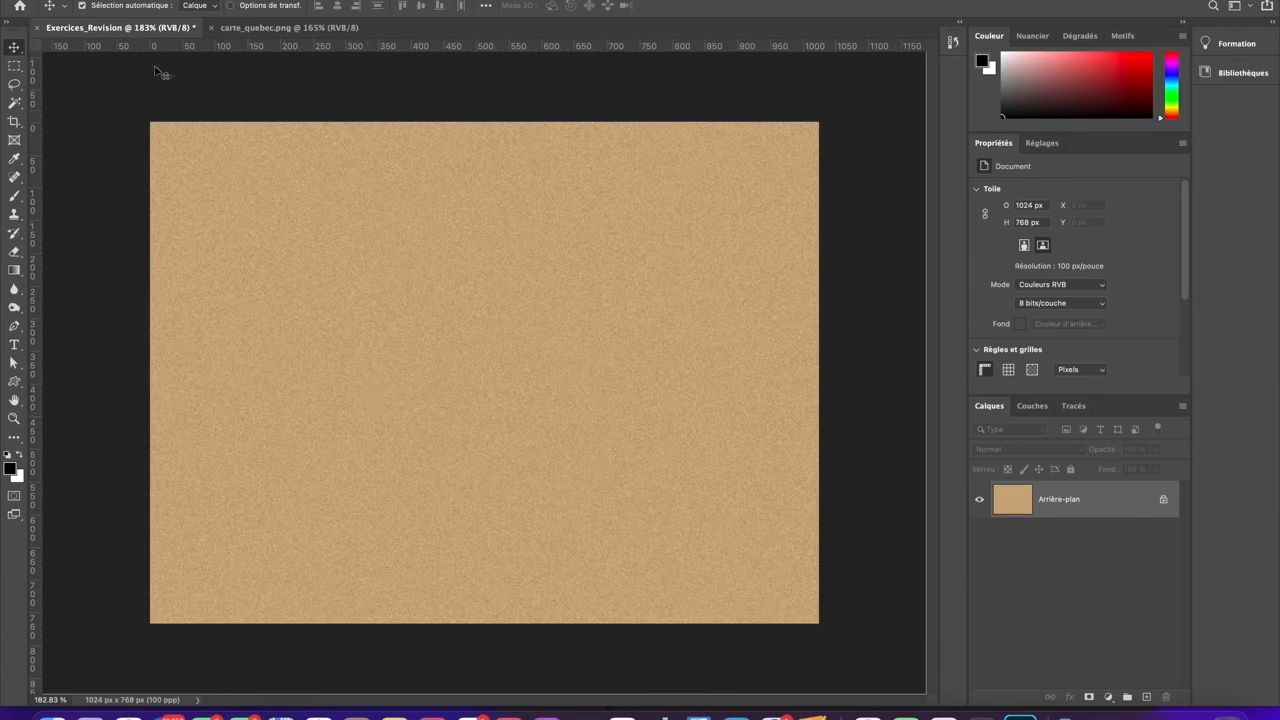
{"action": "key", "text": "super+v"}
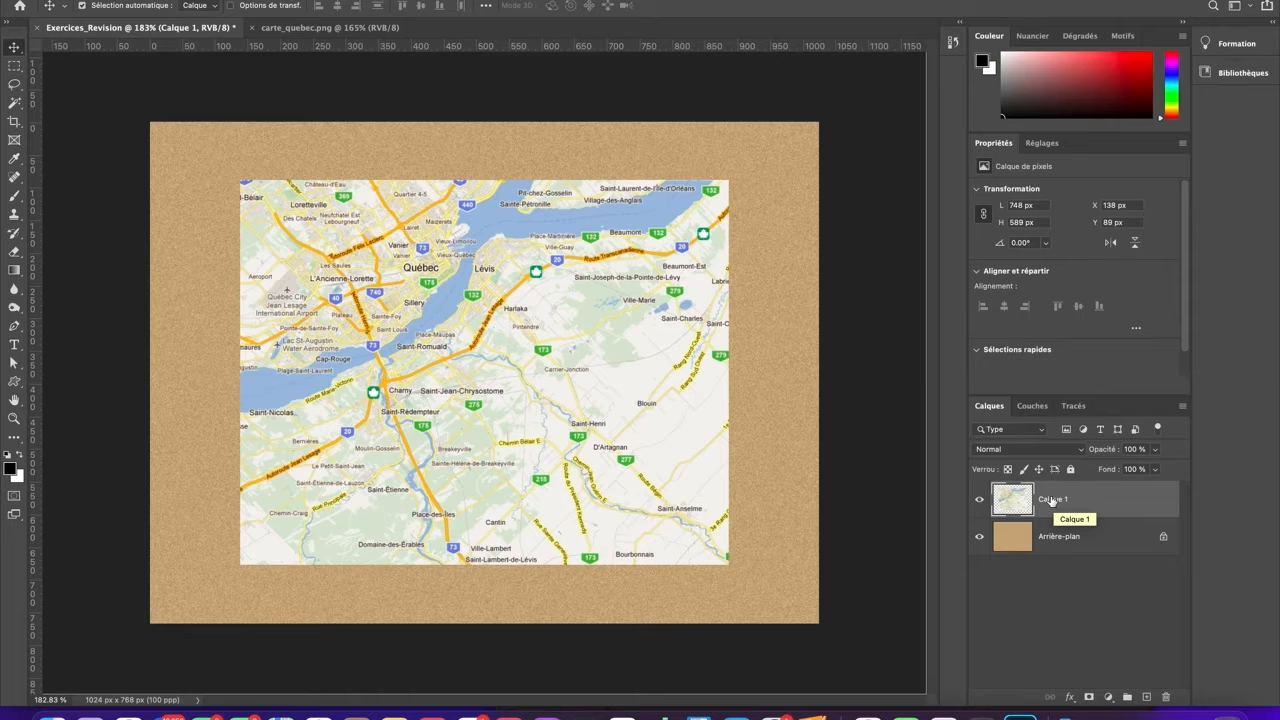
Rename the pasted map layer as carte.
{"action": "double_click", "coordinate": [1051, 500]}
{"action": "type", "text": "carbnet"}
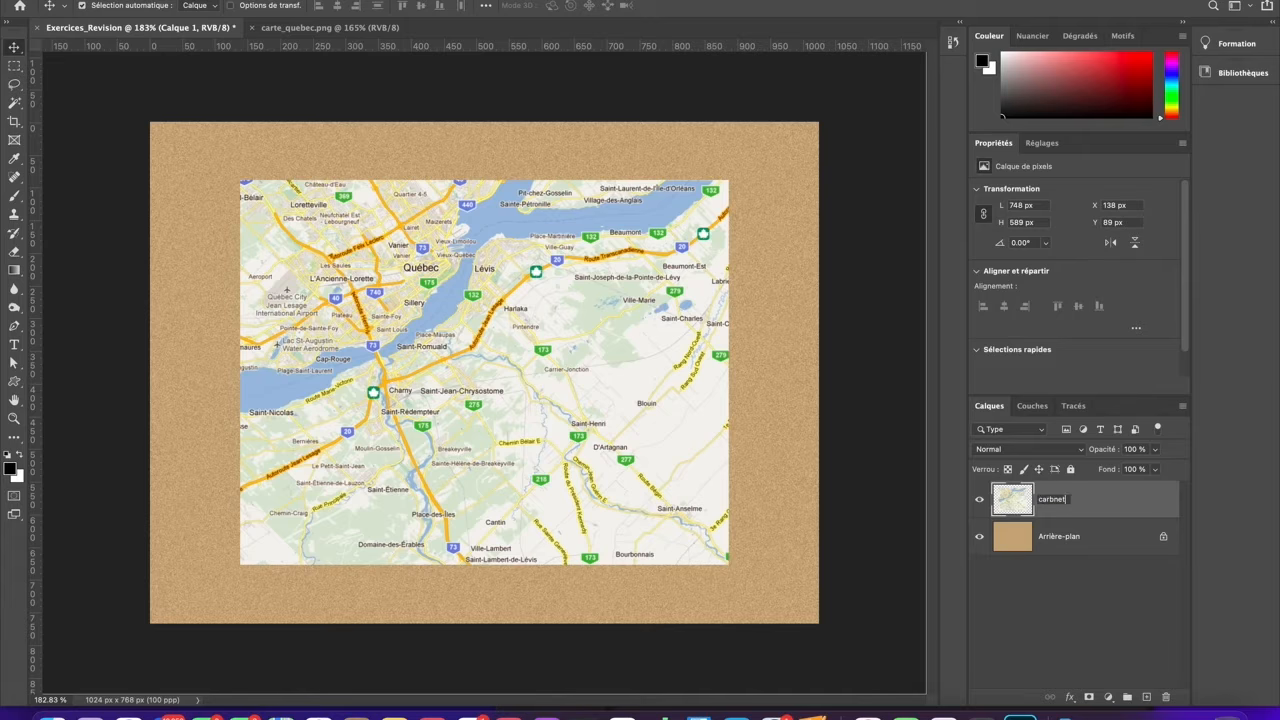
{"action": "key", "text": "BackSpace"}
{"action": "key", "text": "BackSpace"}
{"action": "key", "text": "BackSpace"}
{"action": "type", "text": "te"}
{"action": "key", "text": "Return"}
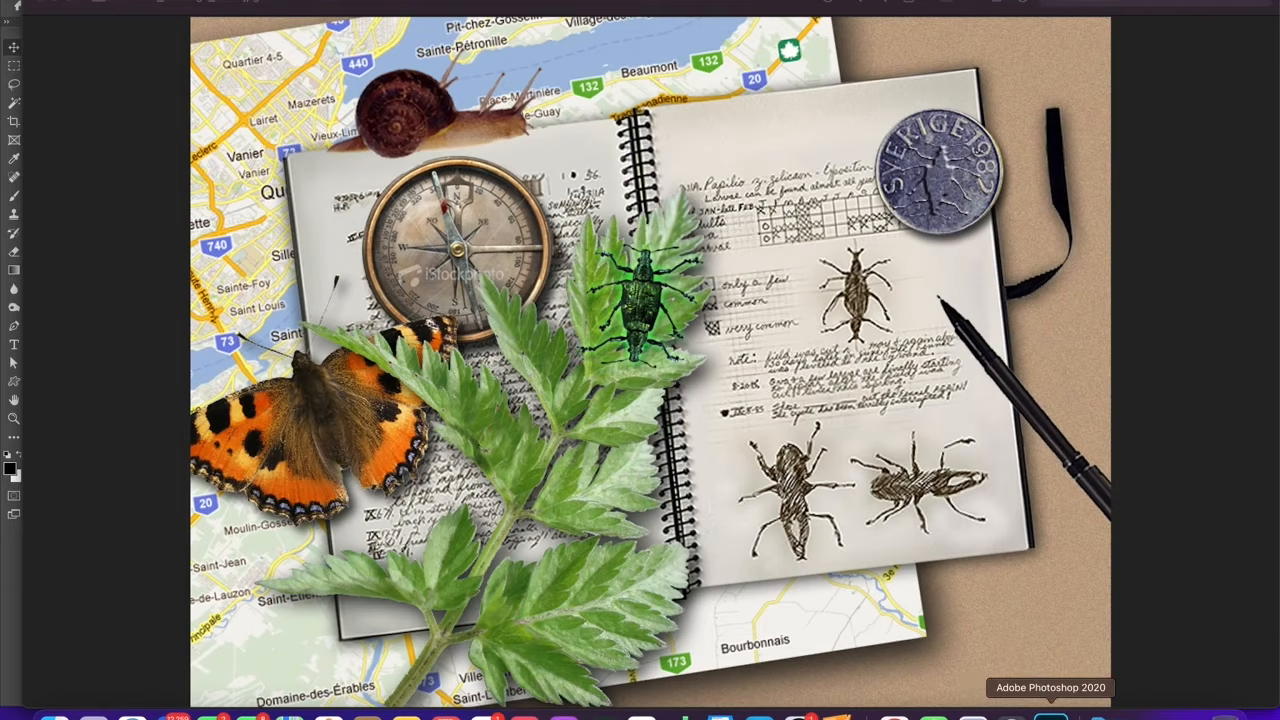
Examine the map's position and tilt in the carnet_montage_2012.jpg preview, and return to the Exercices_Revision document.
{"action": "left_click", "coordinate": [1050, 714]}
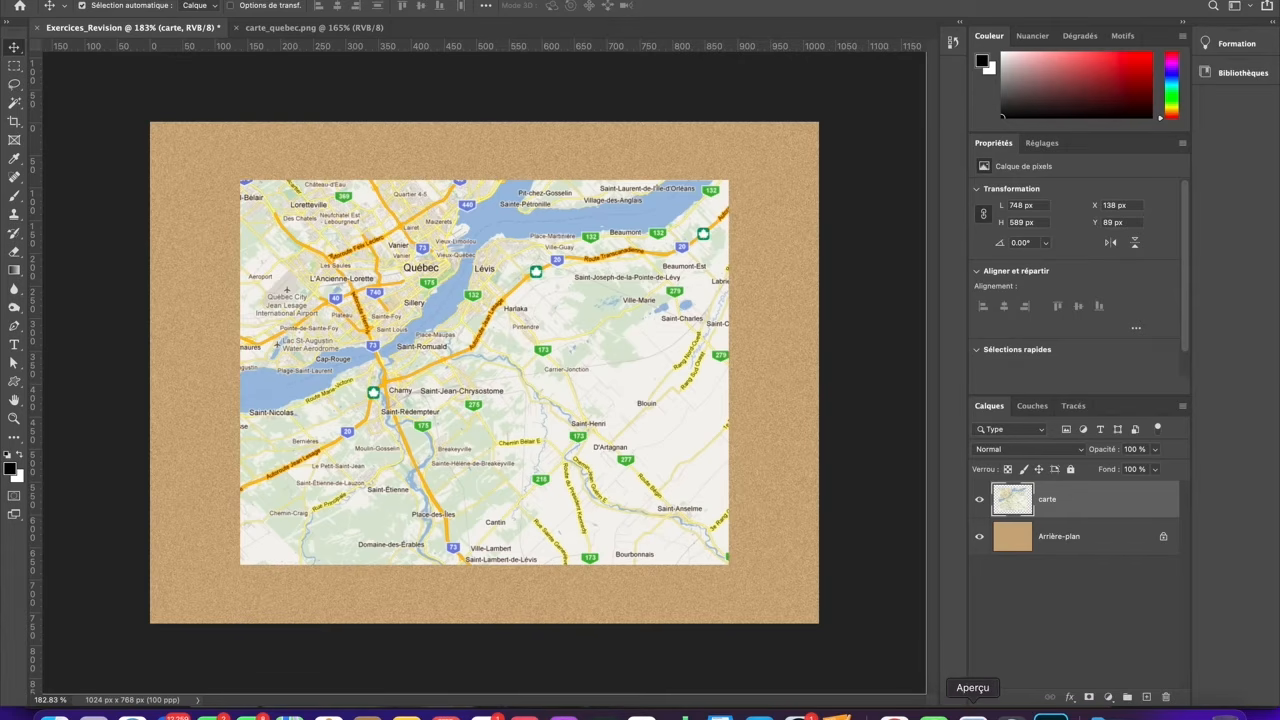
{"action": "left_click", "coordinate": [972, 716]}
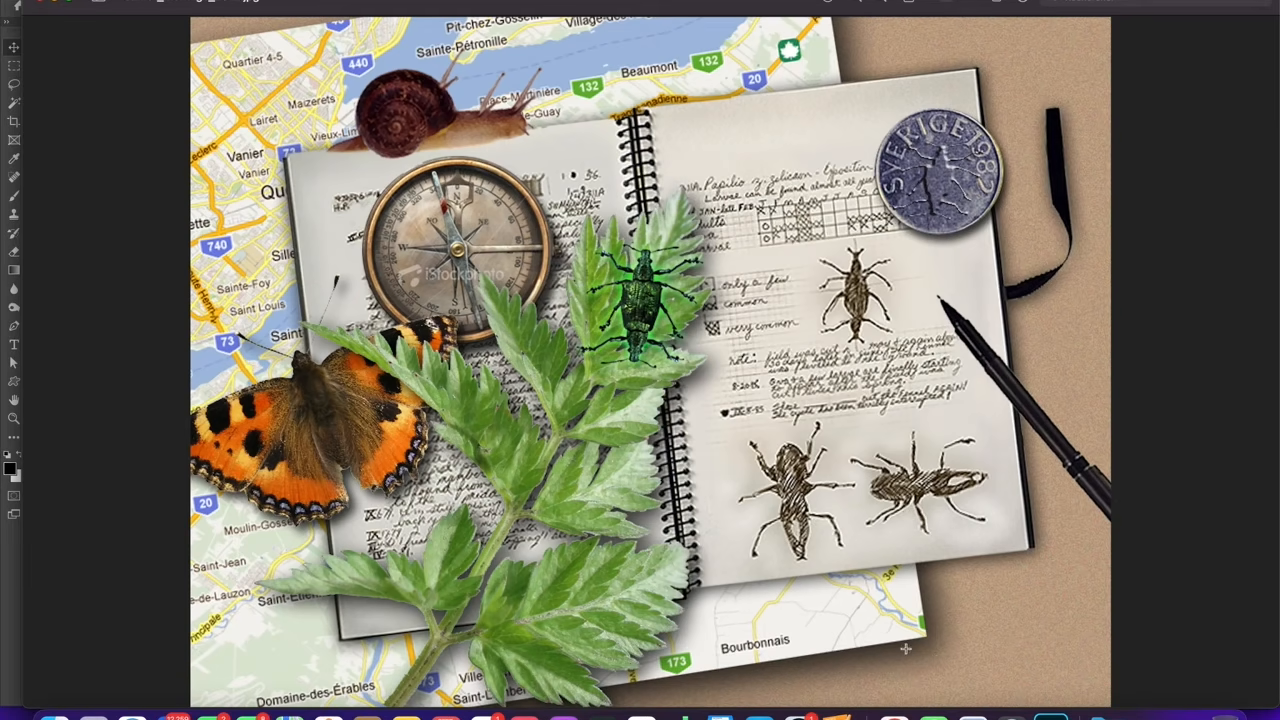
{"action": "left_click", "coordinate": [55, 1]}
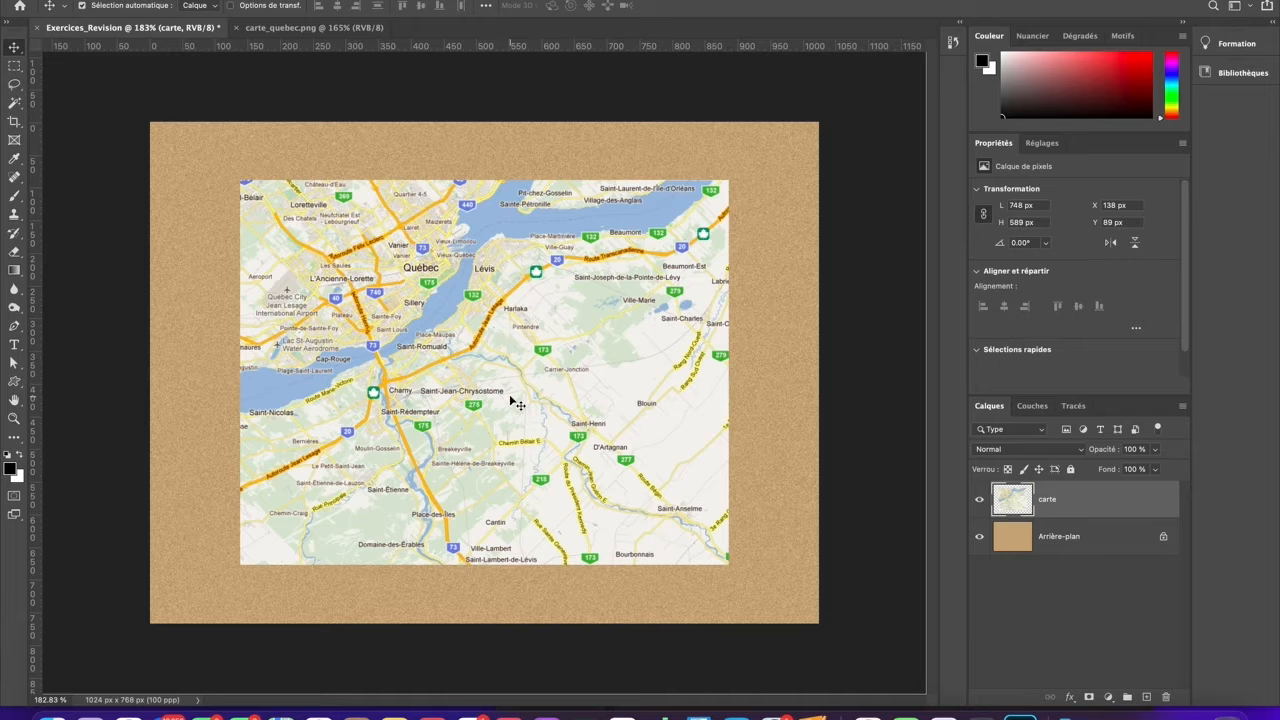
Free-transform the carte layer, rotating it to about -12.5° and moving it partly past the canvas's upper-left corner.
{"action": "key", "text": "super+t"}
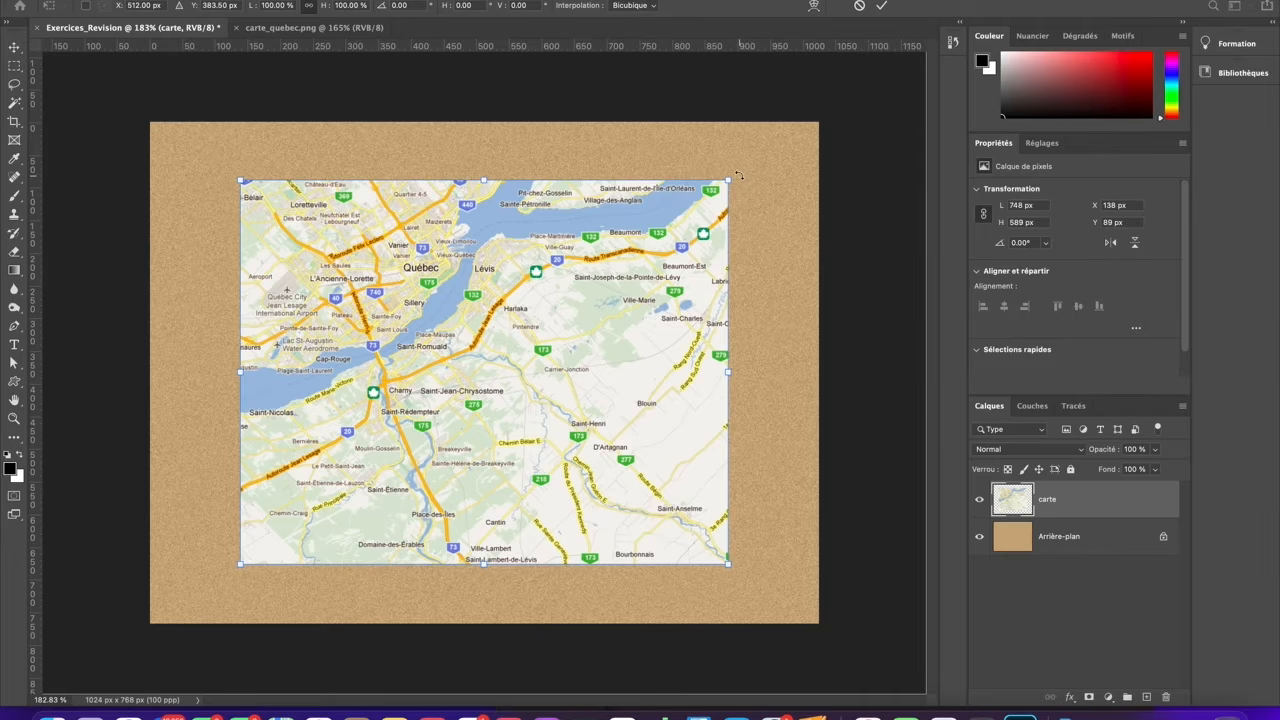
{"action": "left_click_drag", "start_coordinate": [738, 176], "coordinate": [723, 148]}
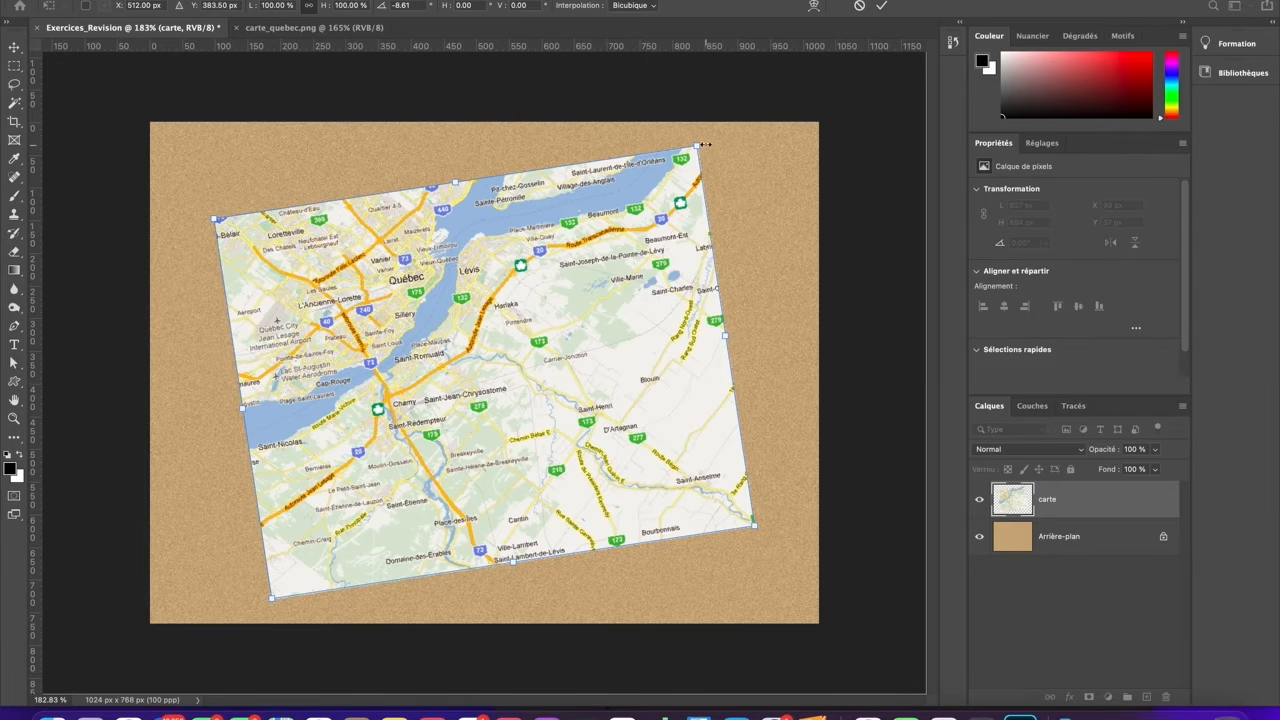
{"action": "left_click_drag", "start_coordinate": [706, 145], "coordinate": [699, 117]}
{"action": "left_click_drag", "start_coordinate": [627, 381], "coordinate": [511, 329]}
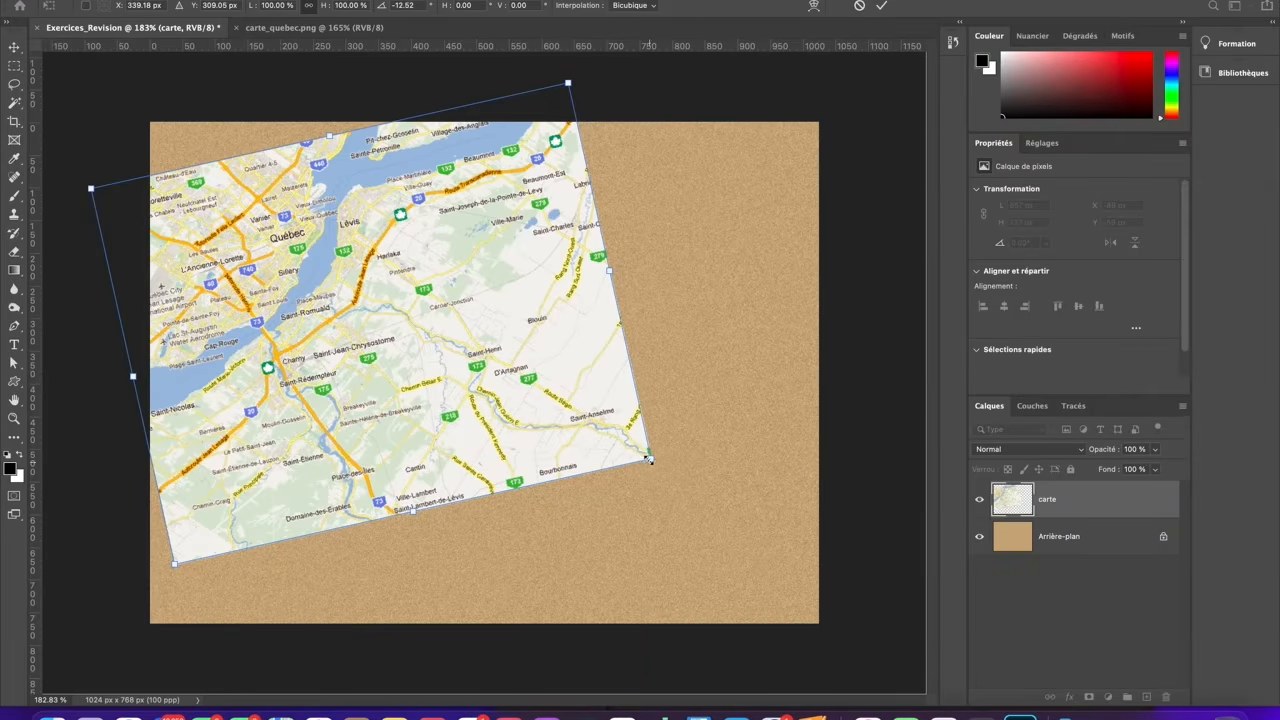
Enlarge the map to about 120.6%, adjust its rotation to about -7.5° and apply the transform.
{"action": "left_click_drag", "start_coordinate": [652, 459], "coordinate": [733, 496]}
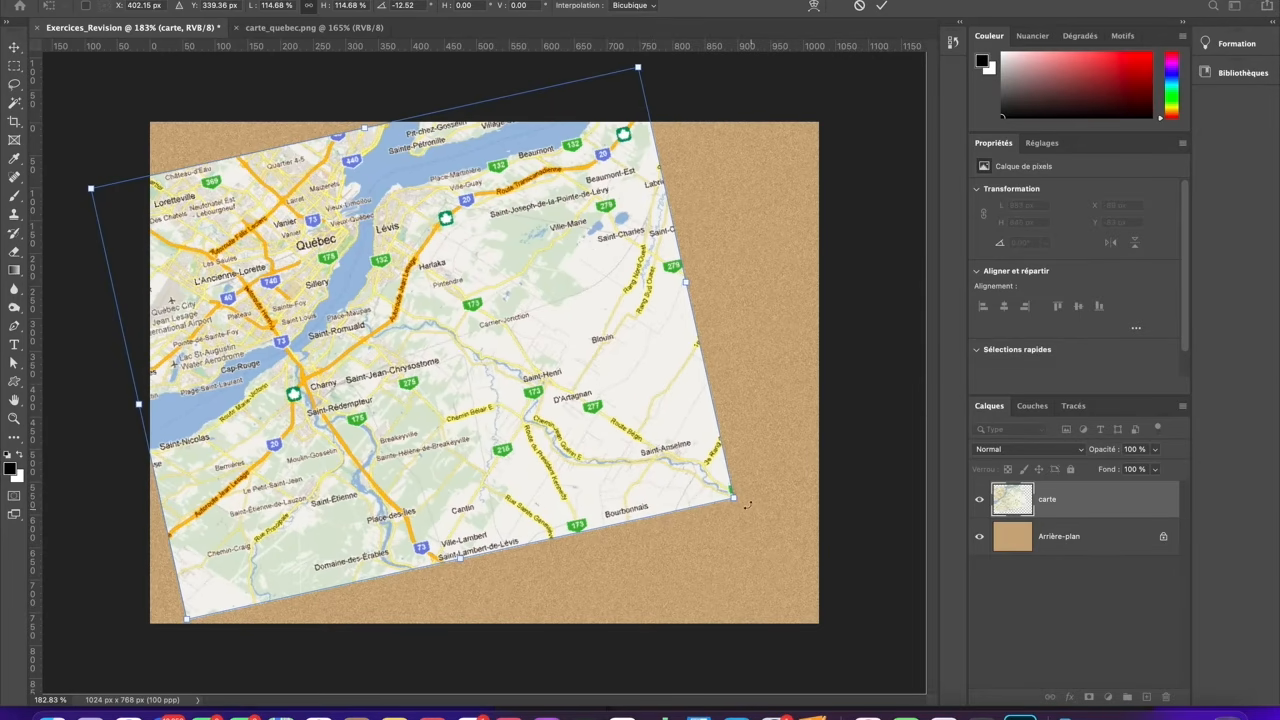
{"action": "left_click_drag", "start_coordinate": [742, 505], "coordinate": [738, 497]}
{"action": "left_click_drag", "start_coordinate": [589, 443], "coordinate": [572, 445]}
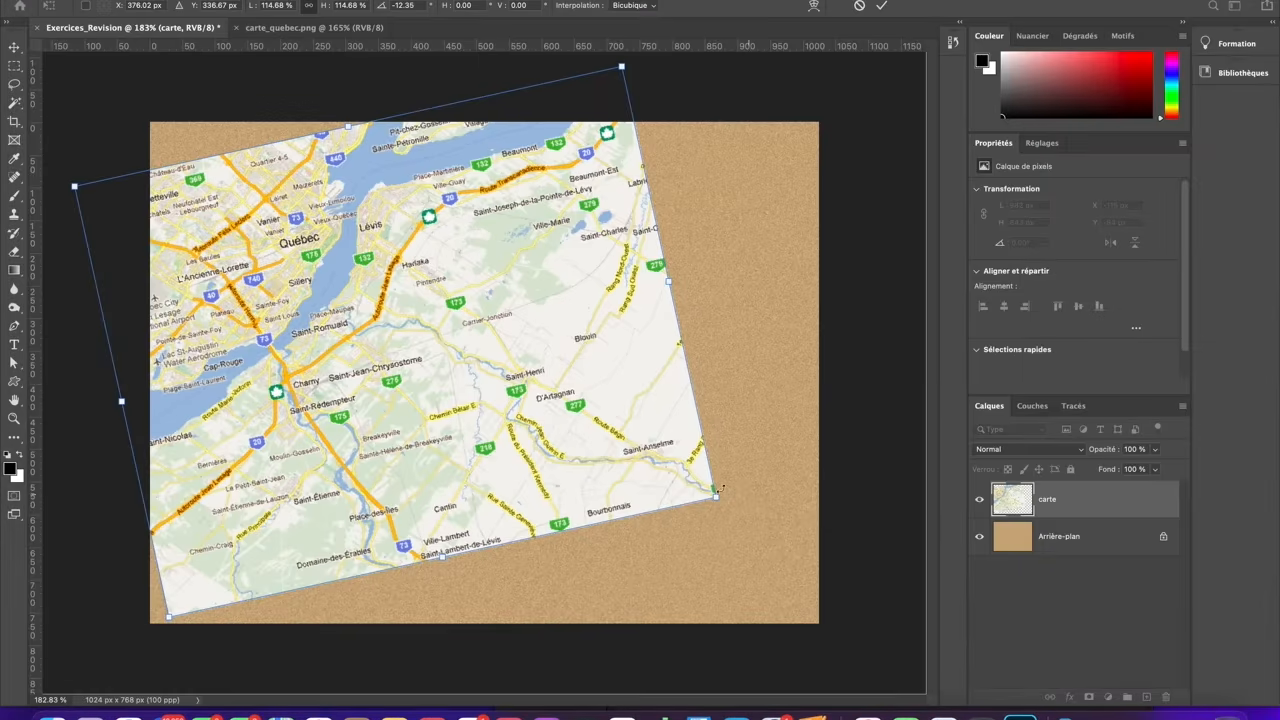
{"action": "left_click_drag", "start_coordinate": [731, 510], "coordinate": [737, 547]}
{"action": "left_click_drag", "start_coordinate": [369, 455], "coordinate": [366, 485]}
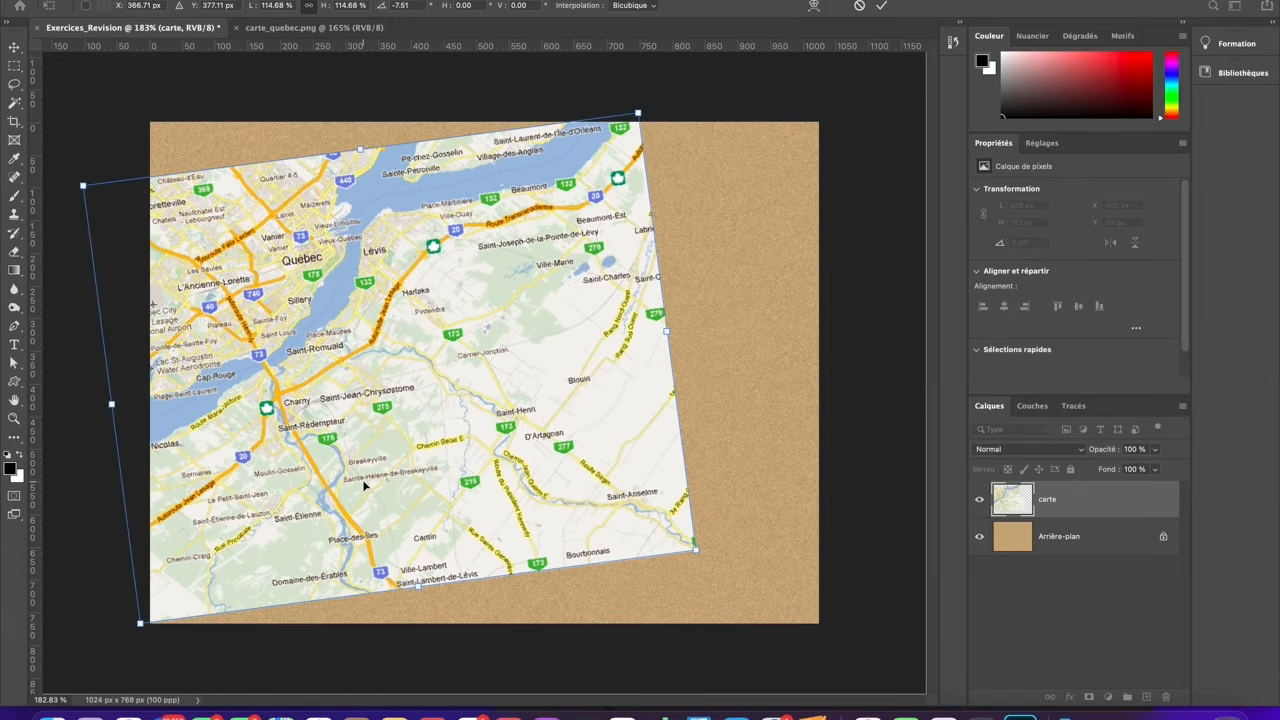
{"action": "left_click_drag", "start_coordinate": [638, 111], "coordinate": [665, 86]}
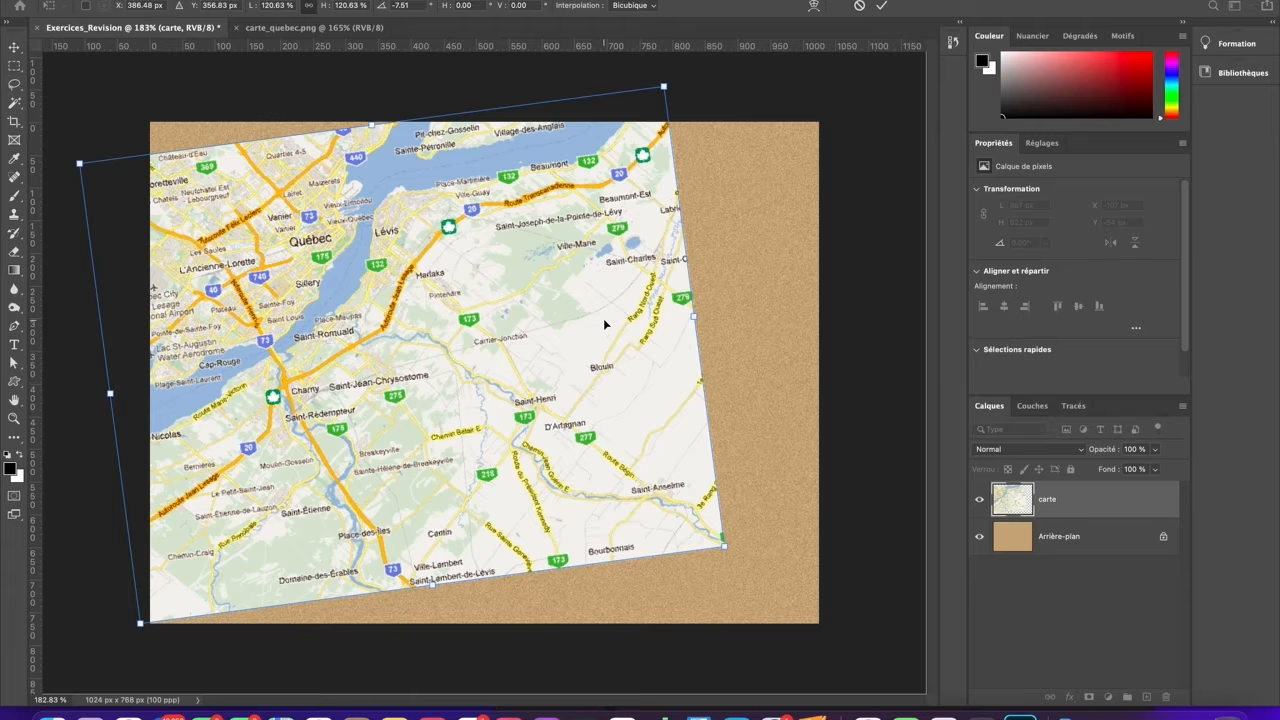
{"action": "key", "text": "Return"}
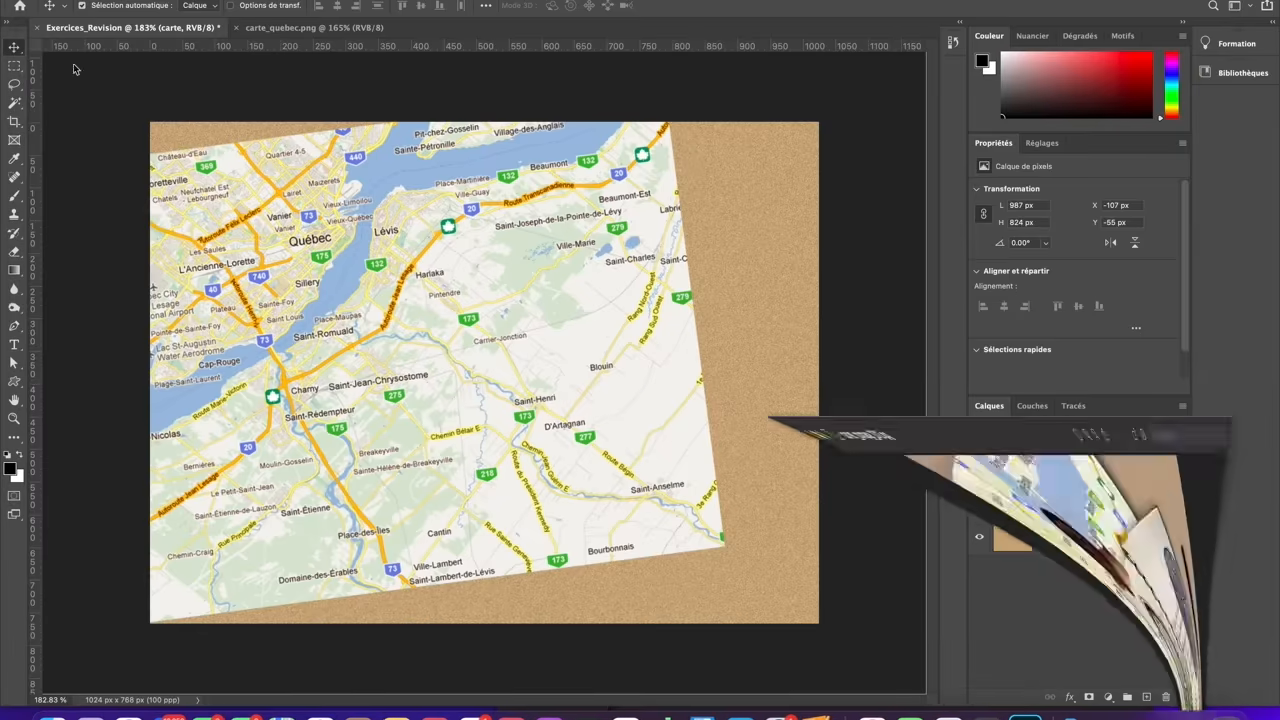
Add an Ombre portée style to the carte layer and move its settings dialog clear of the map's lower edge.
{"action": "left_click", "coordinate": [1079, 671]}
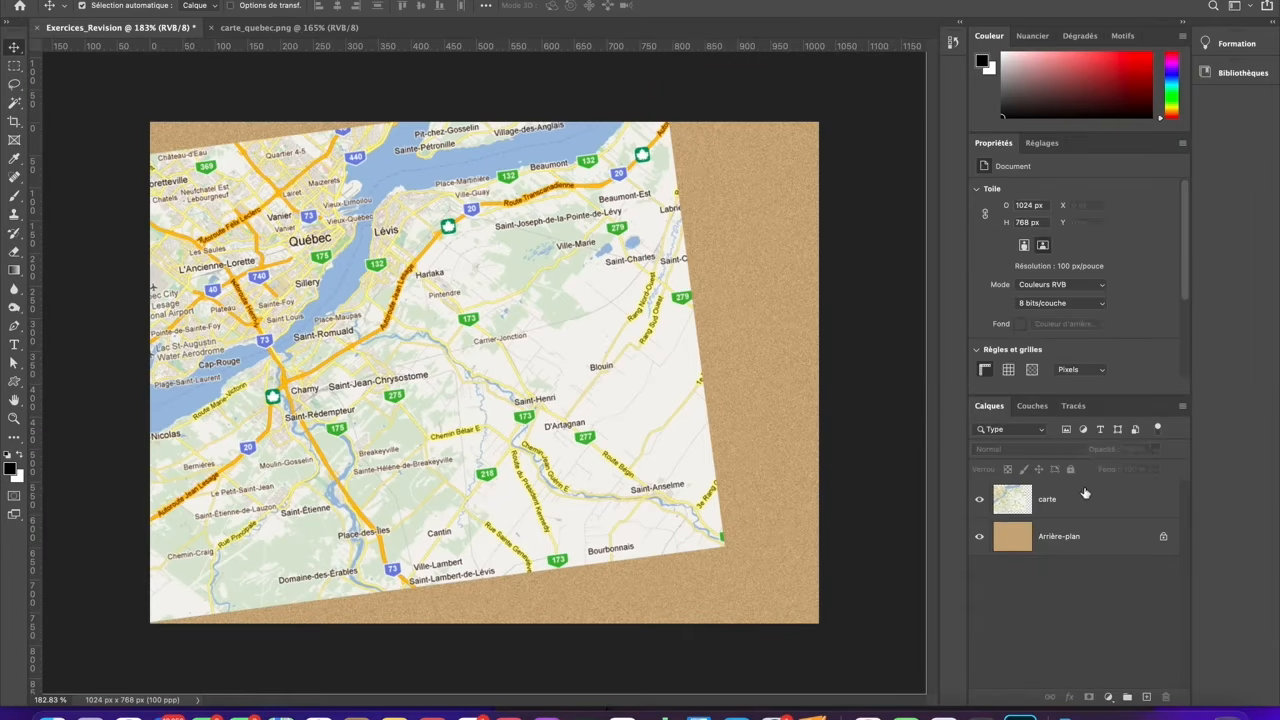
{"action": "left_click", "coordinate": [1047, 501]}
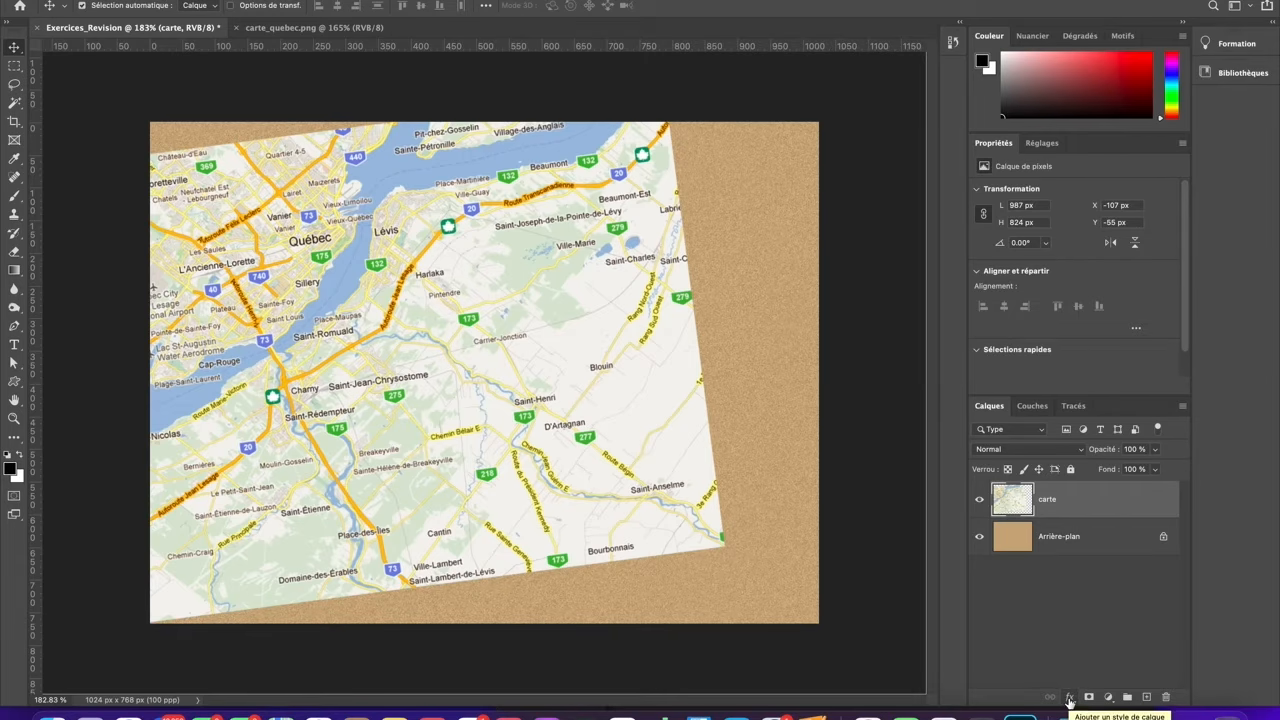
{"action": "left_click", "coordinate": [1069, 699]}
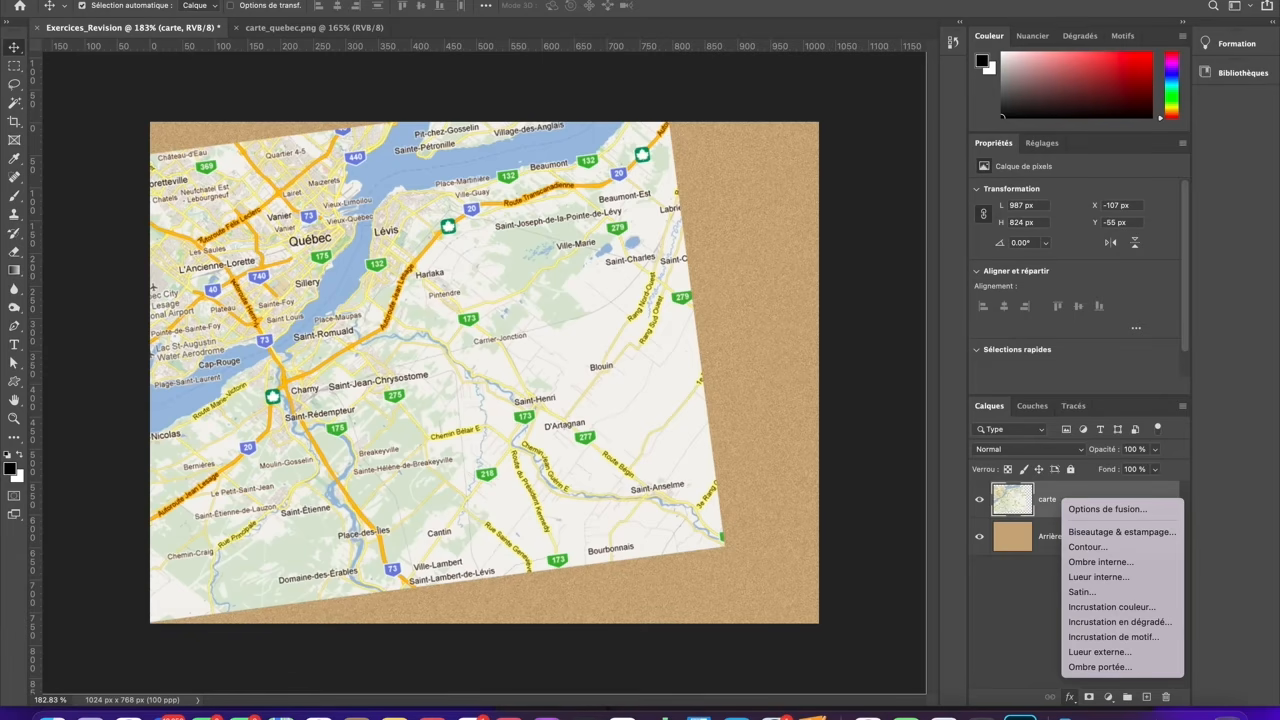
{"action": "left_click", "coordinate": [1101, 671]}
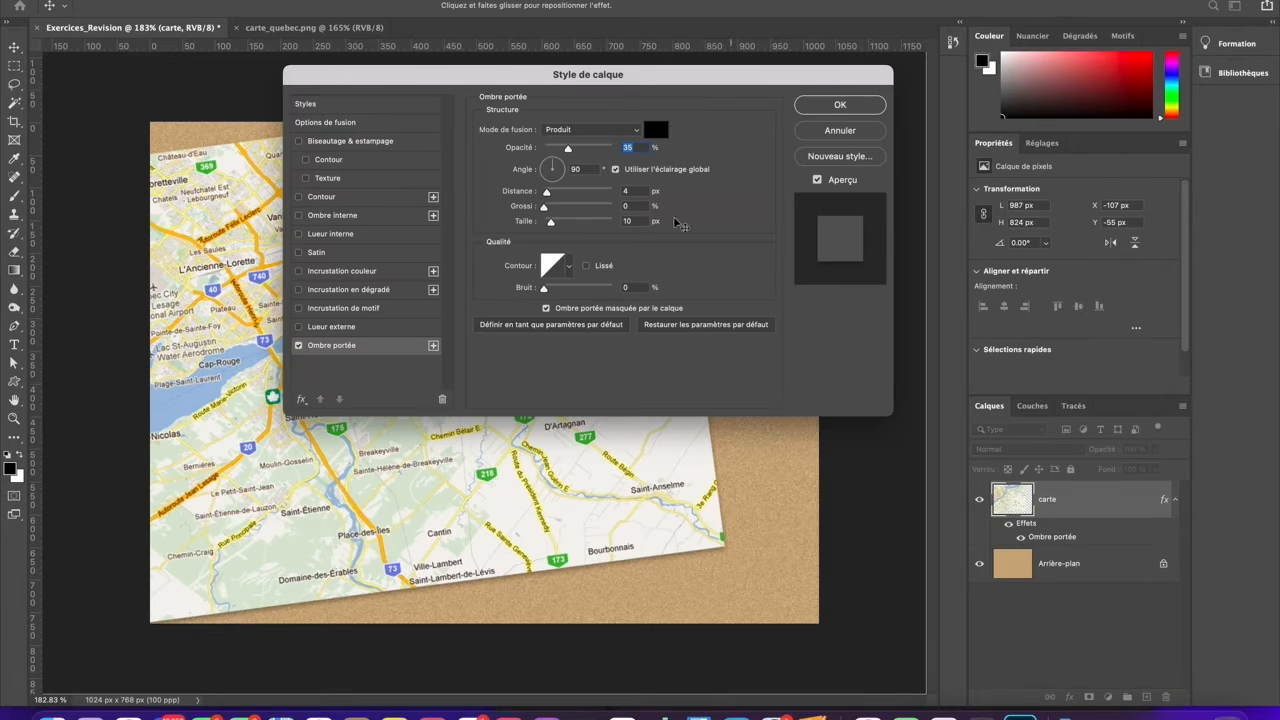
{"action": "left_click_drag", "start_coordinate": [674, 81], "coordinate": [606, 30]}
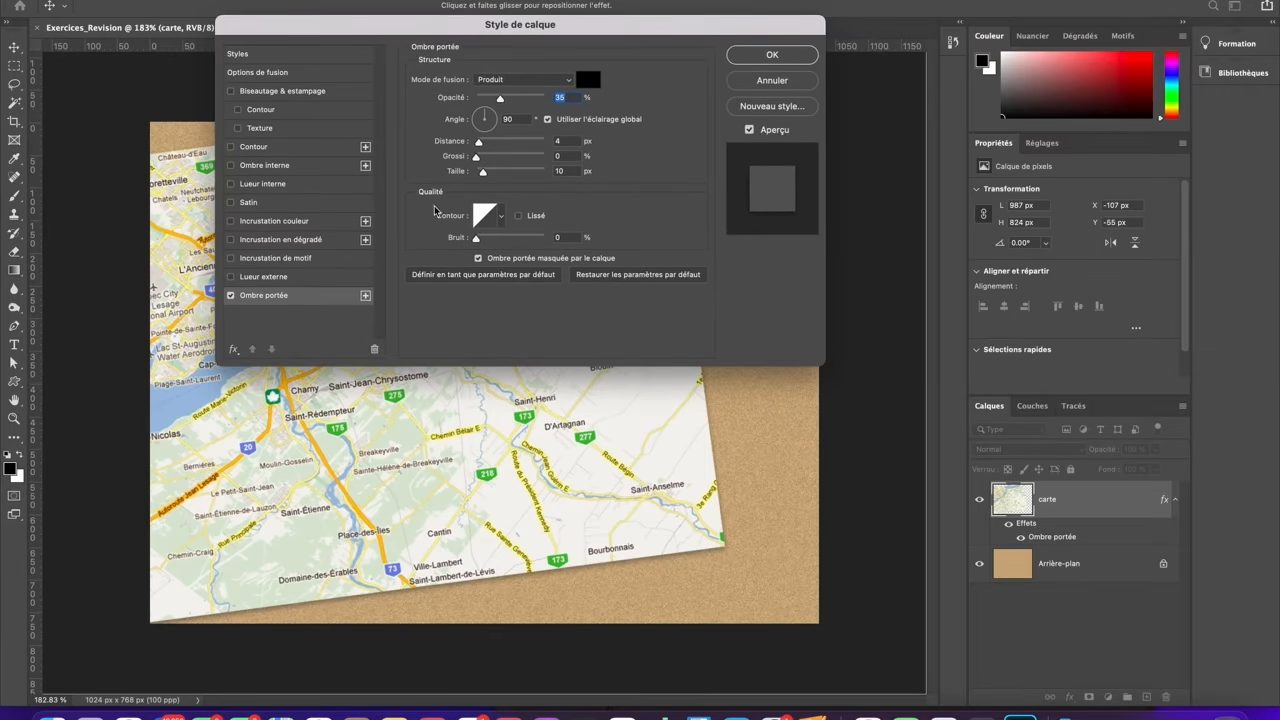
{"action": "left_click", "coordinate": [231, 298]}
{"action": "left_click_drag", "start_coordinate": [592, 60], "coordinate": [486, 45]}
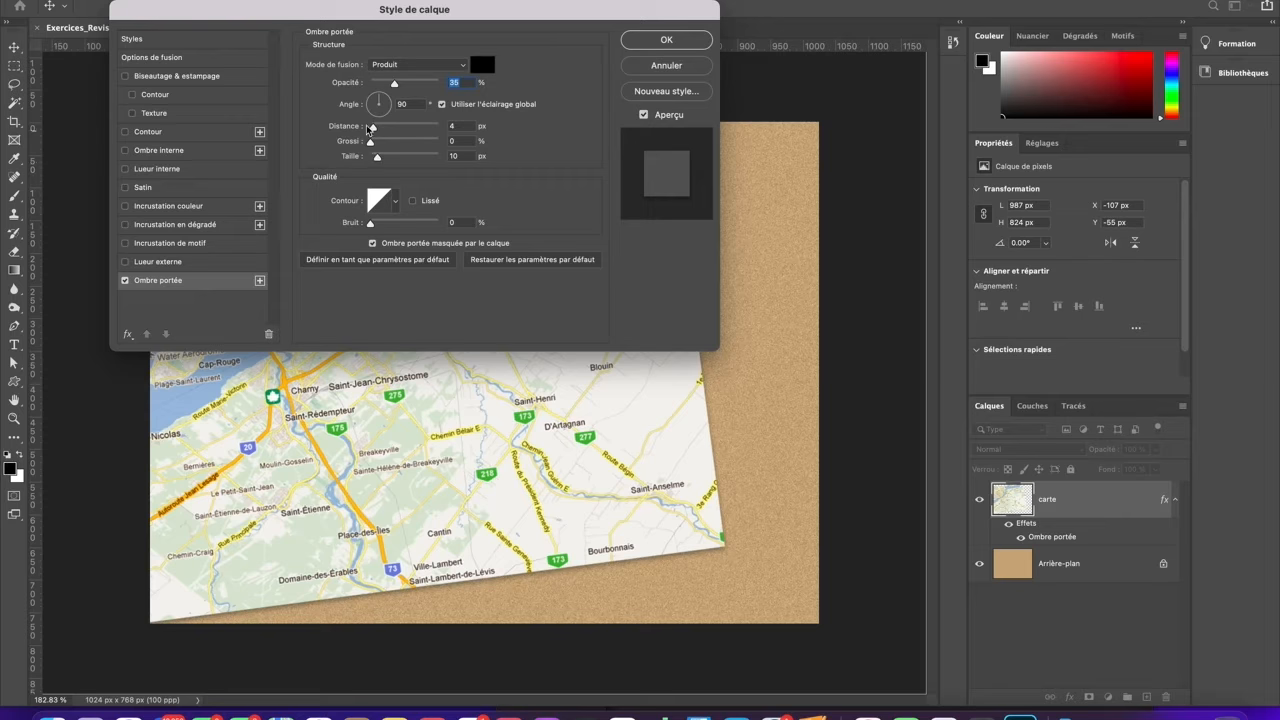
Set the map's drop shadow to a 137° angle, 29 px distance and 29 px size, comparing with the reference montage, and apply it.
{"action": "left_click_drag", "start_coordinate": [370, 129], "coordinate": [386, 133]}
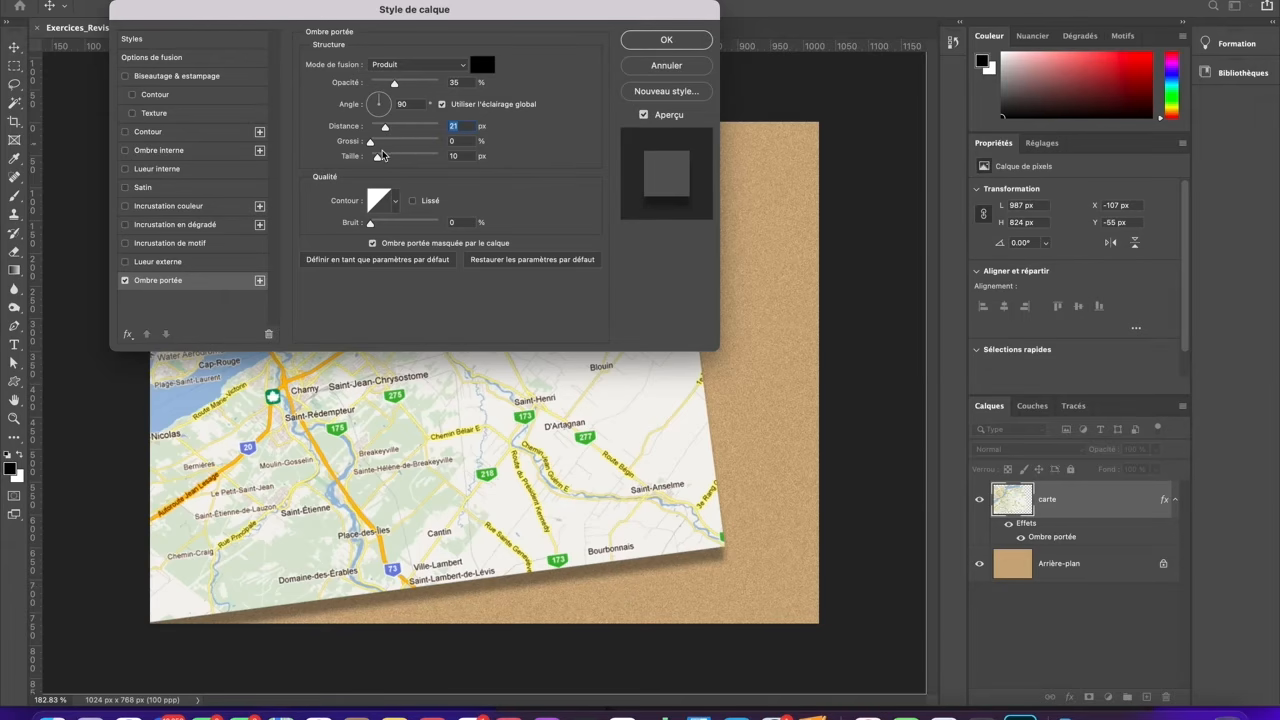
{"action": "left_click_drag", "start_coordinate": [379, 96], "coordinate": [370, 98]}
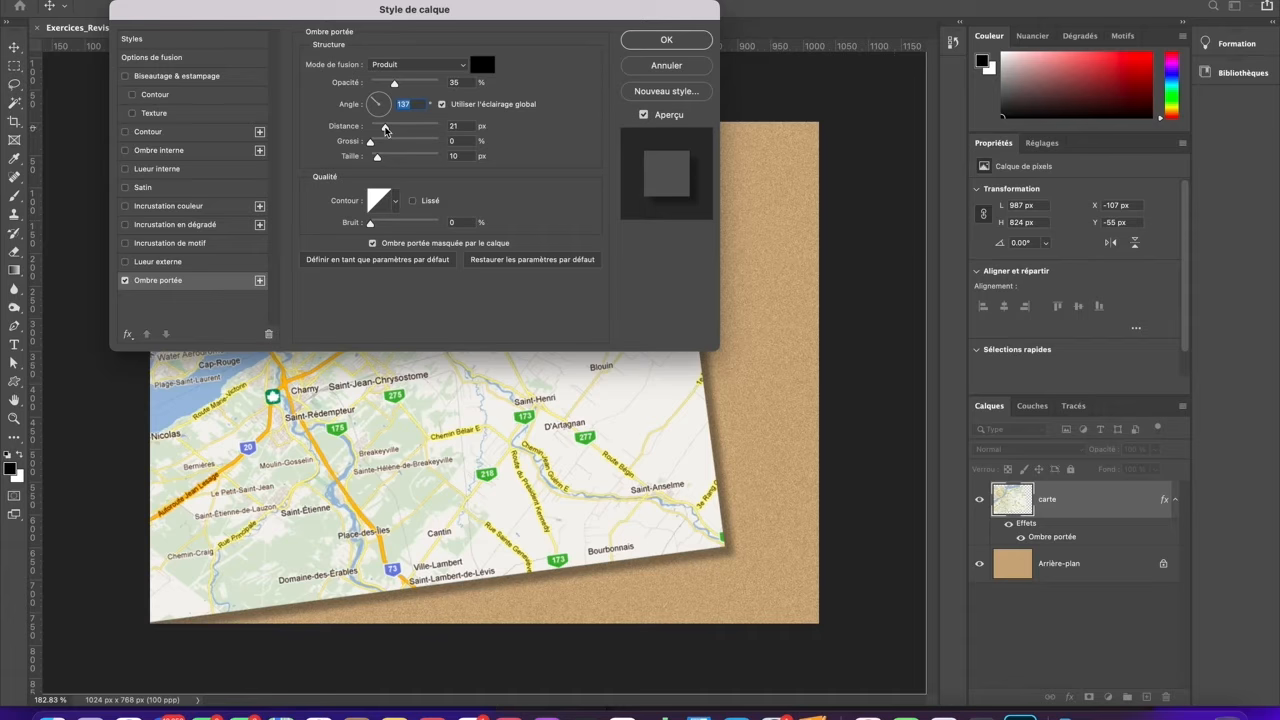
{"action": "left_click_drag", "start_coordinate": [385, 130], "coordinate": [391, 131]}
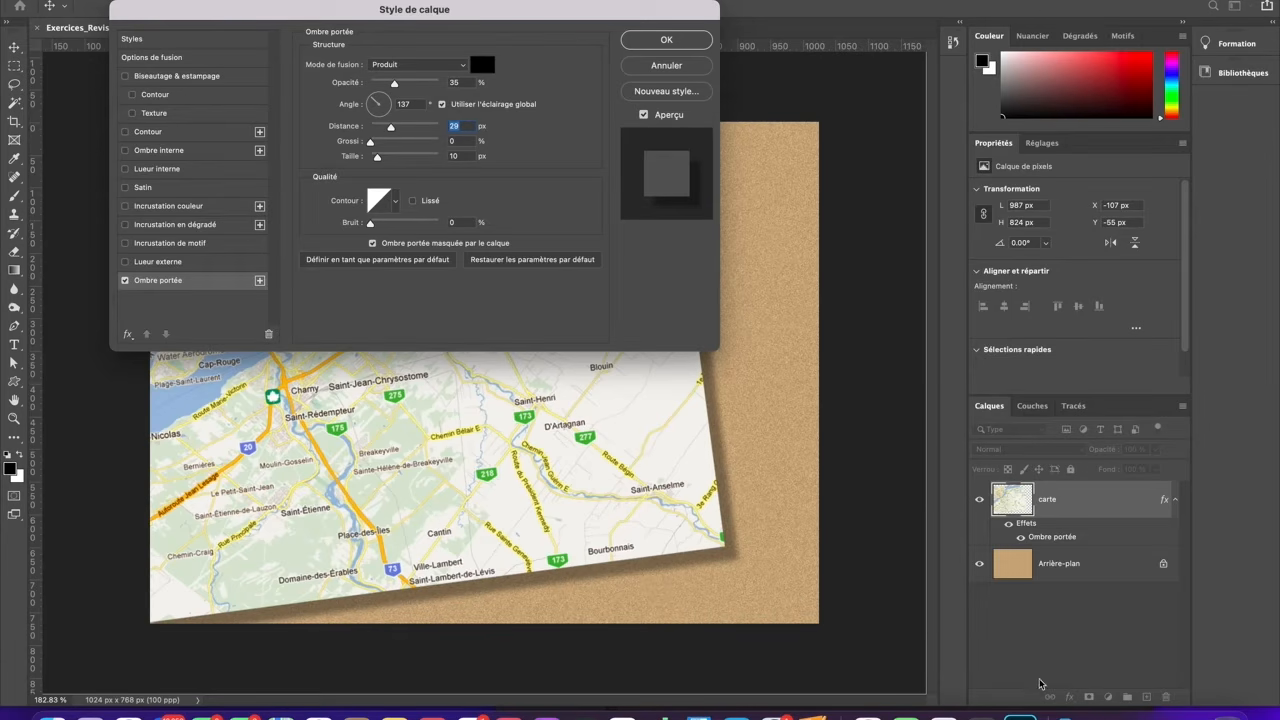
{"action": "left_click", "coordinate": [1190, 716]}
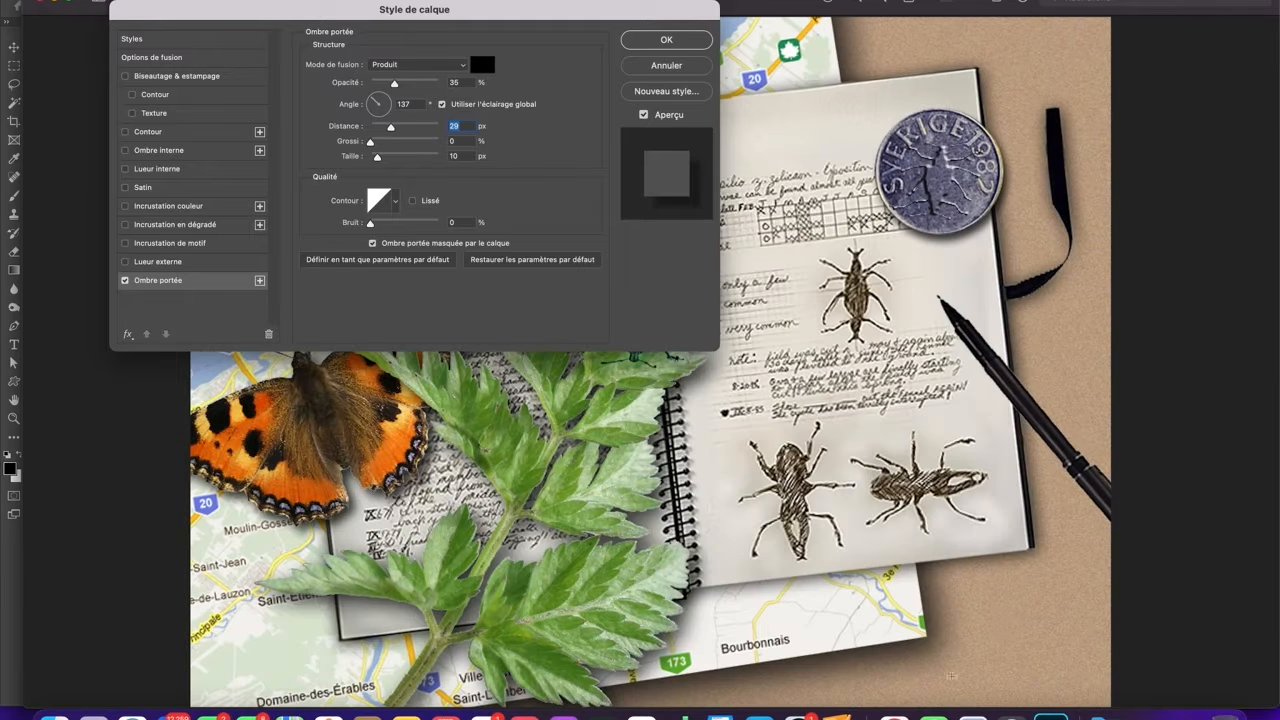
{"action": "key", "text": "Return"}
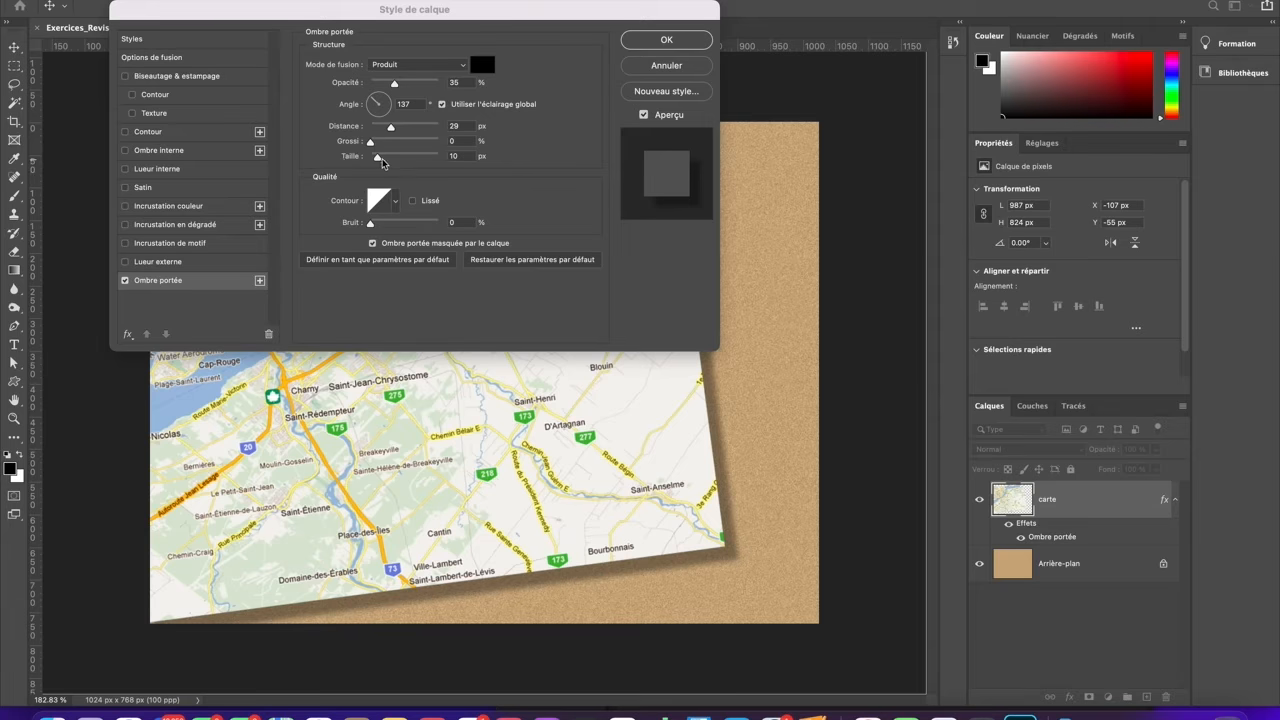
{"action": "left_click_drag", "start_coordinate": [377, 160], "coordinate": [383, 162]}
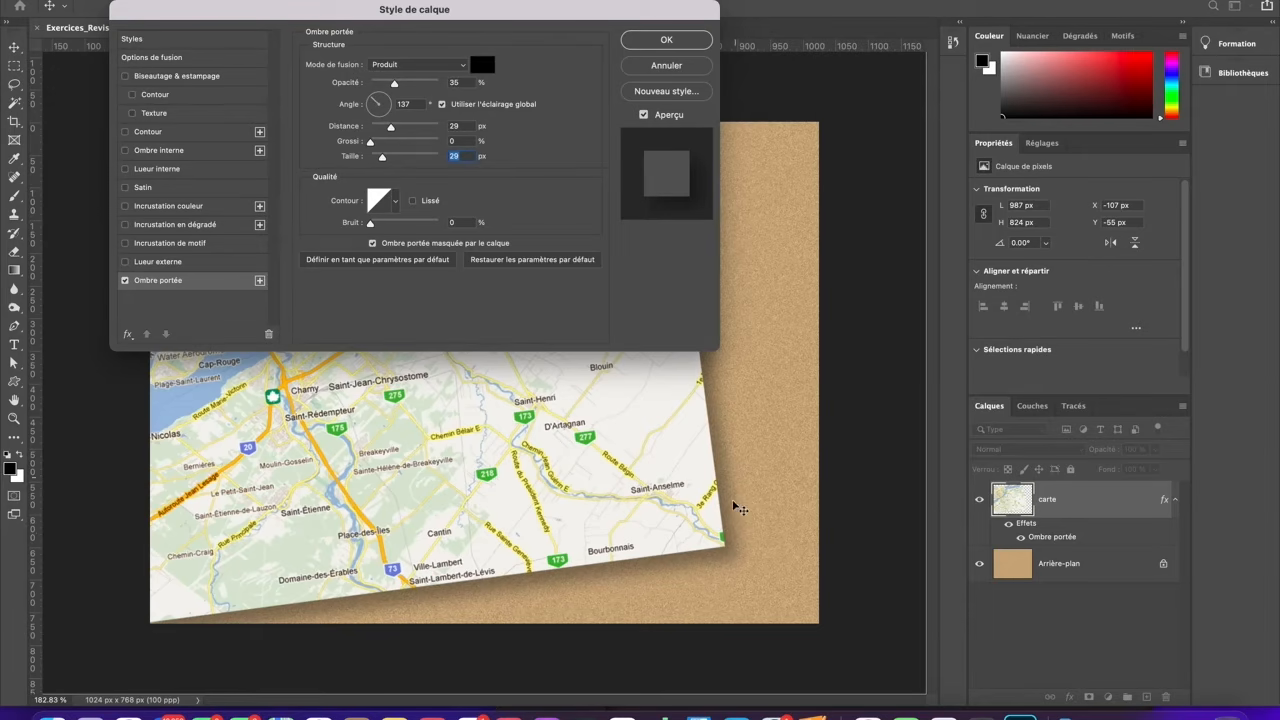
{"action": "left_click", "coordinate": [660, 40]}
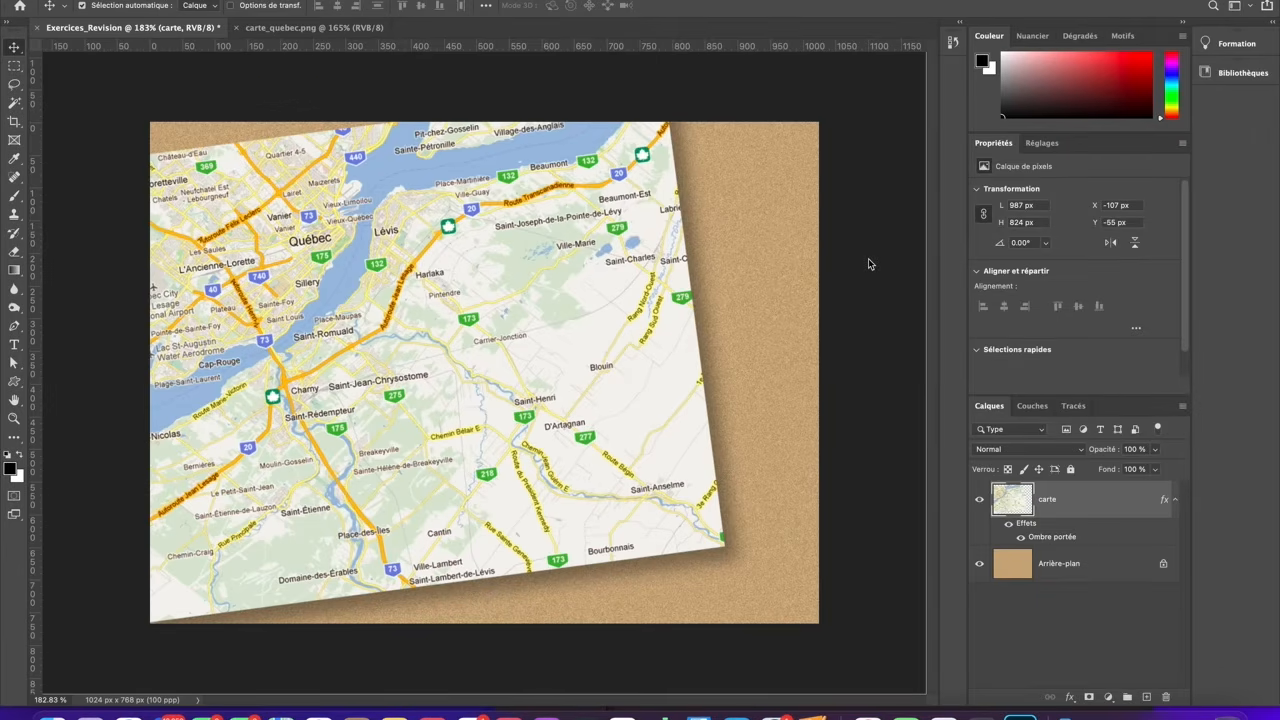
Close the carte_quebec.png document and place carnet.jpg from the images folder as a linked object in Exercices_Revision.
{"action": "left_click", "coordinate": [238, 28]}
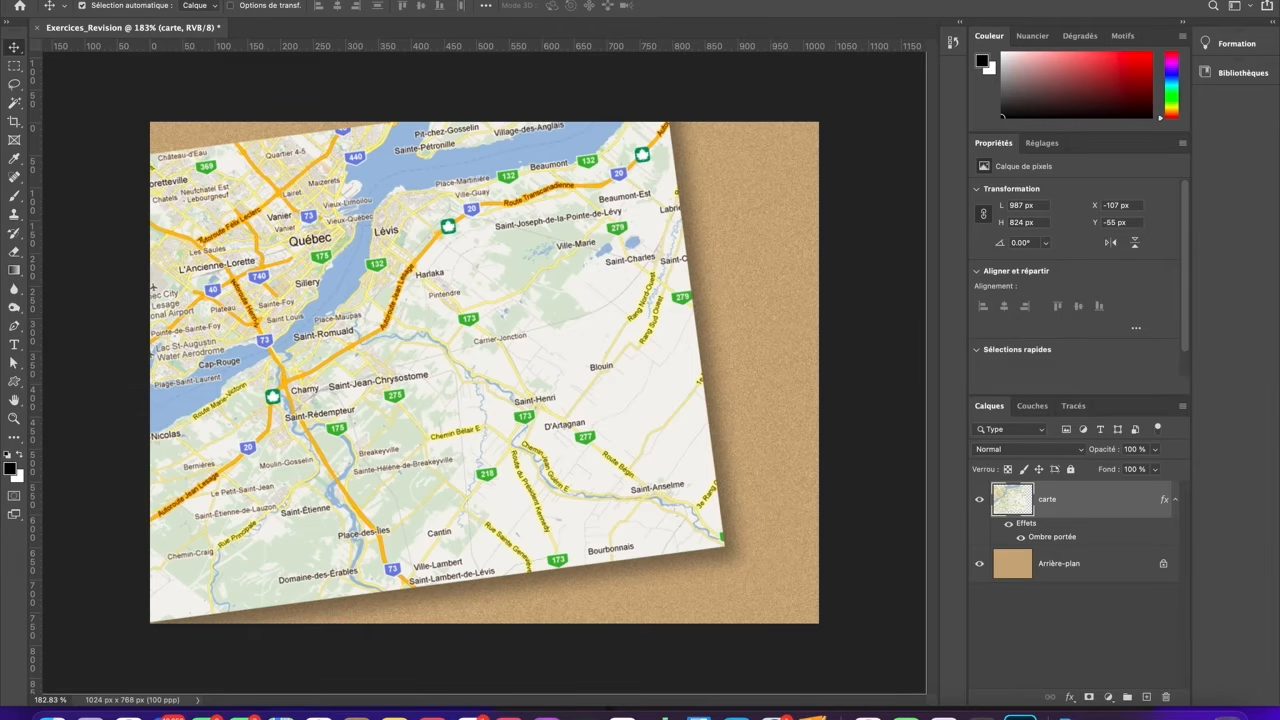
{"action": "left_click", "coordinate": [115, 1]}
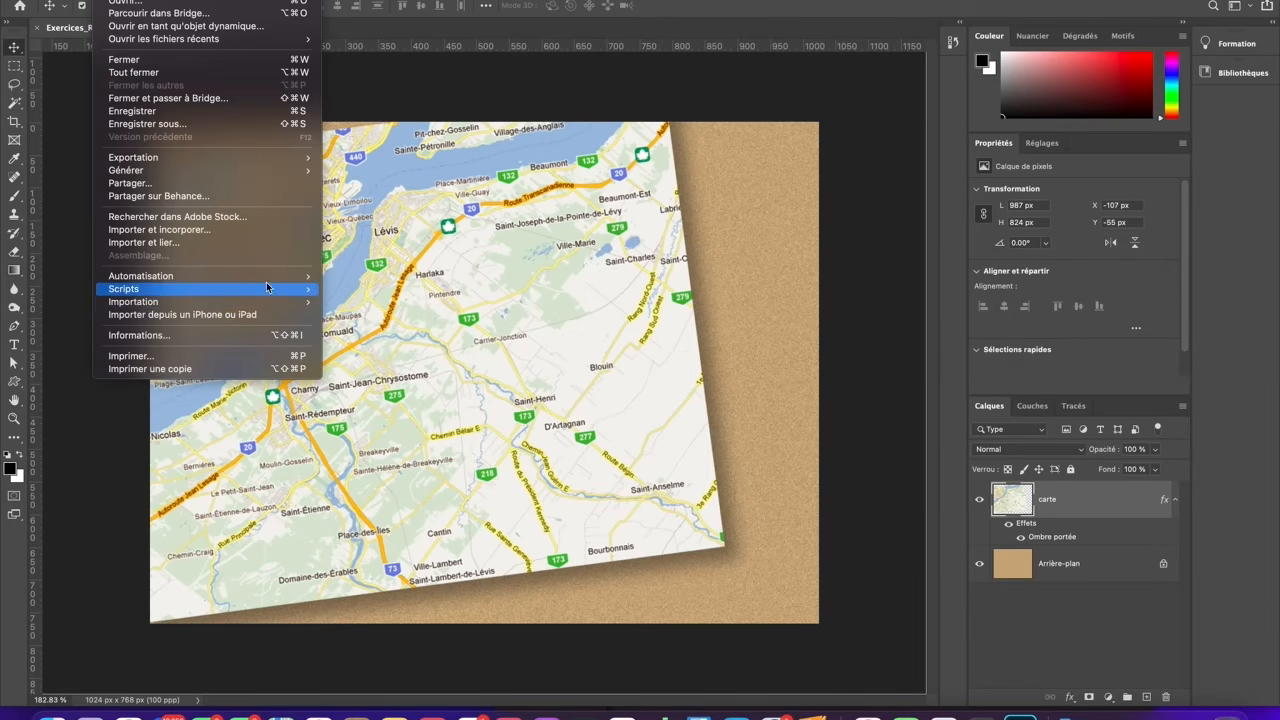
{"action": "mouse_move", "coordinate": [211, 290]}
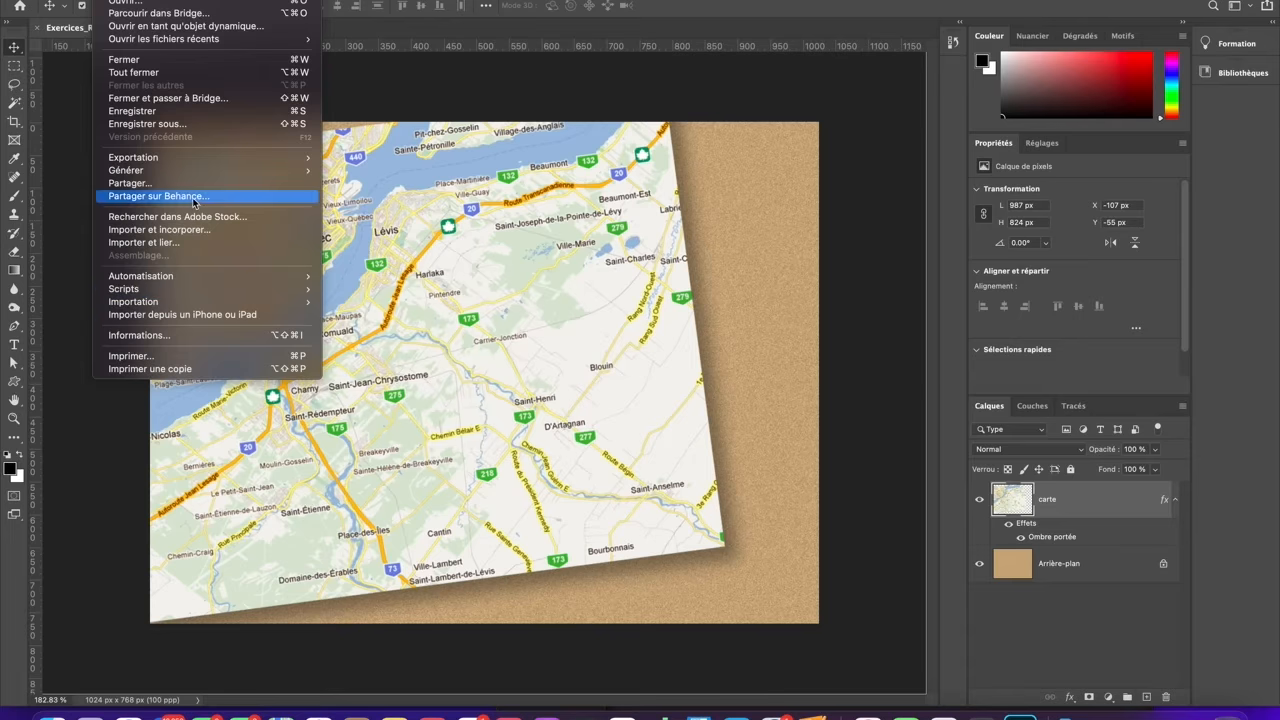
{"action": "left_click", "coordinate": [140, 241]}
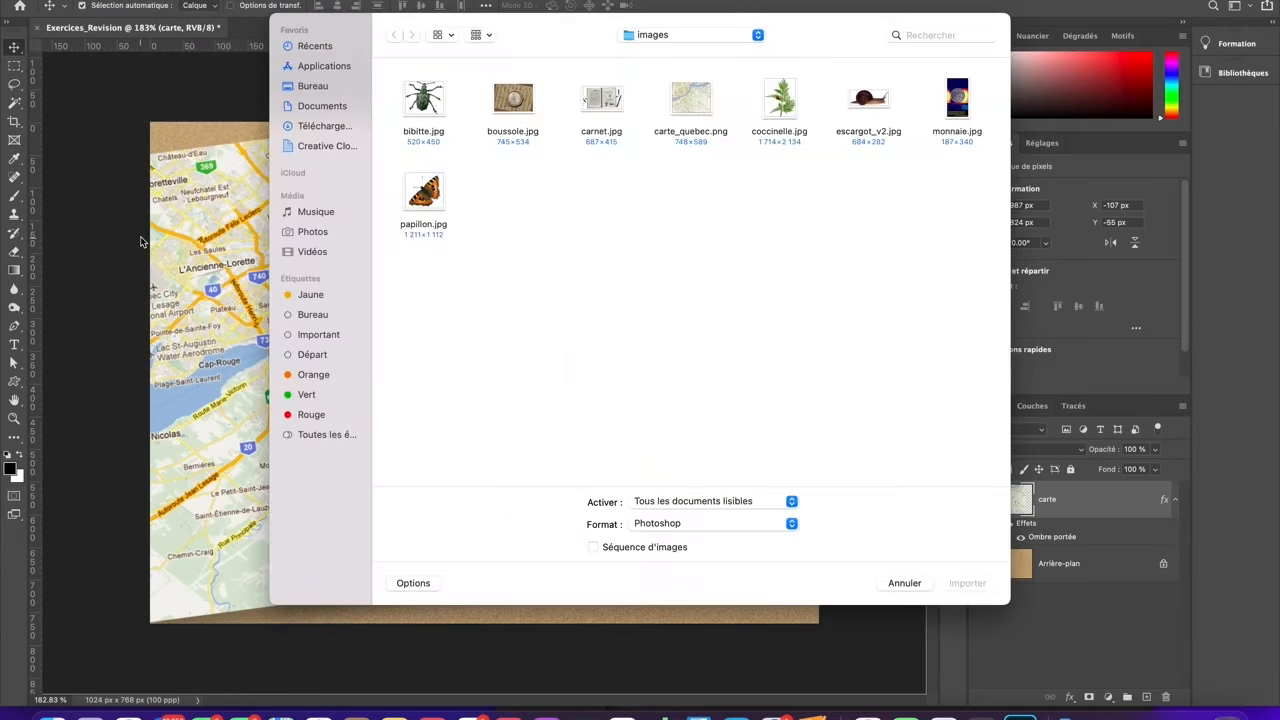
{"action": "left_click", "coordinate": [614, 100]}
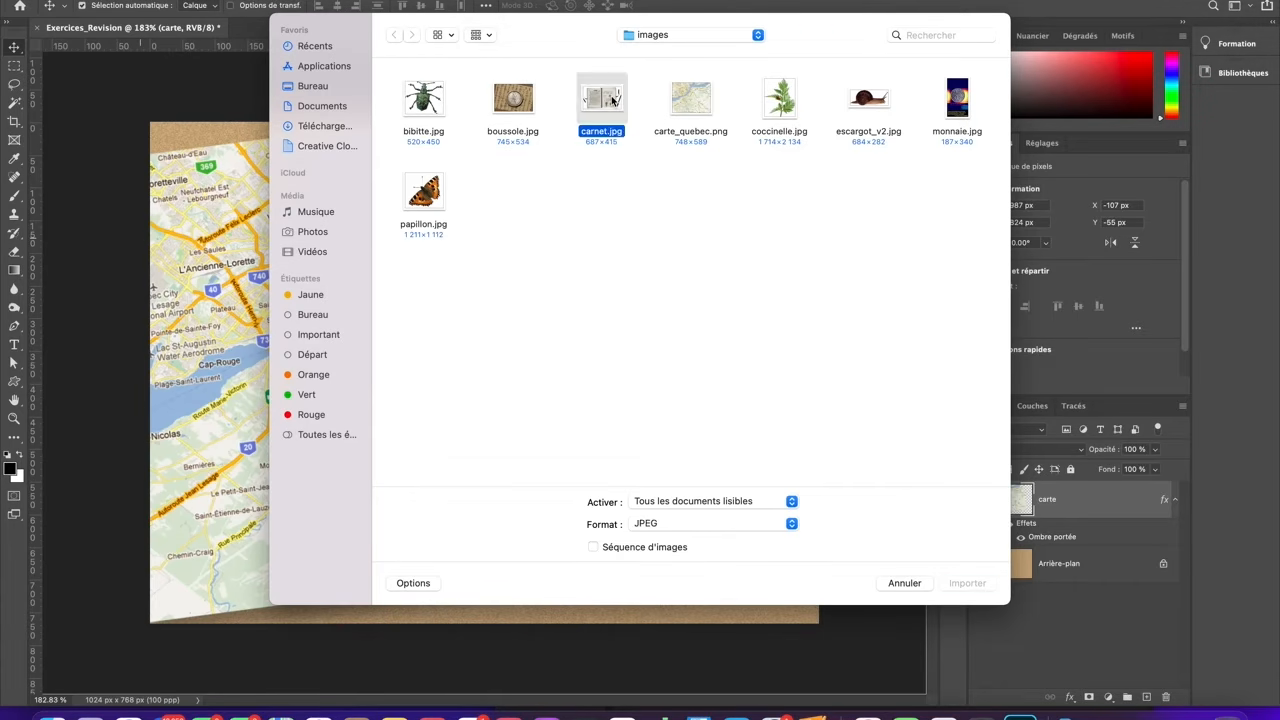
{"action": "left_click", "coordinate": [966, 584]}
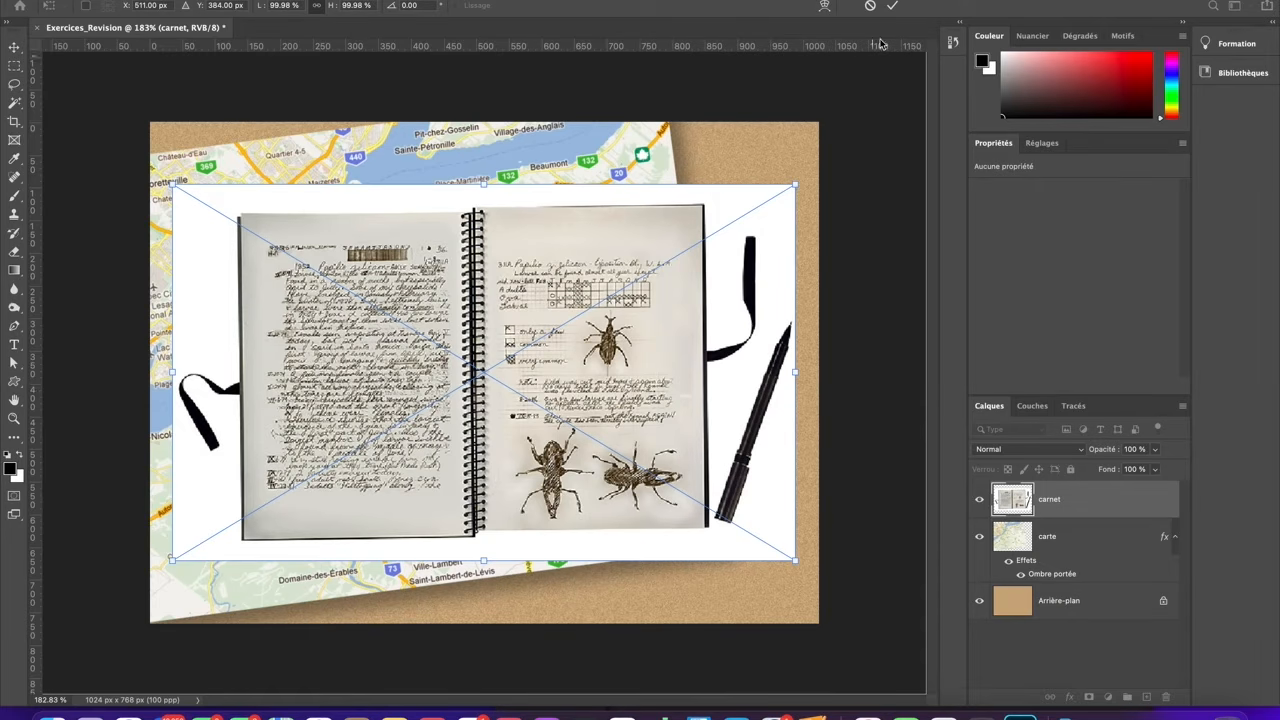
{"action": "left_click", "coordinate": [897, 6]}
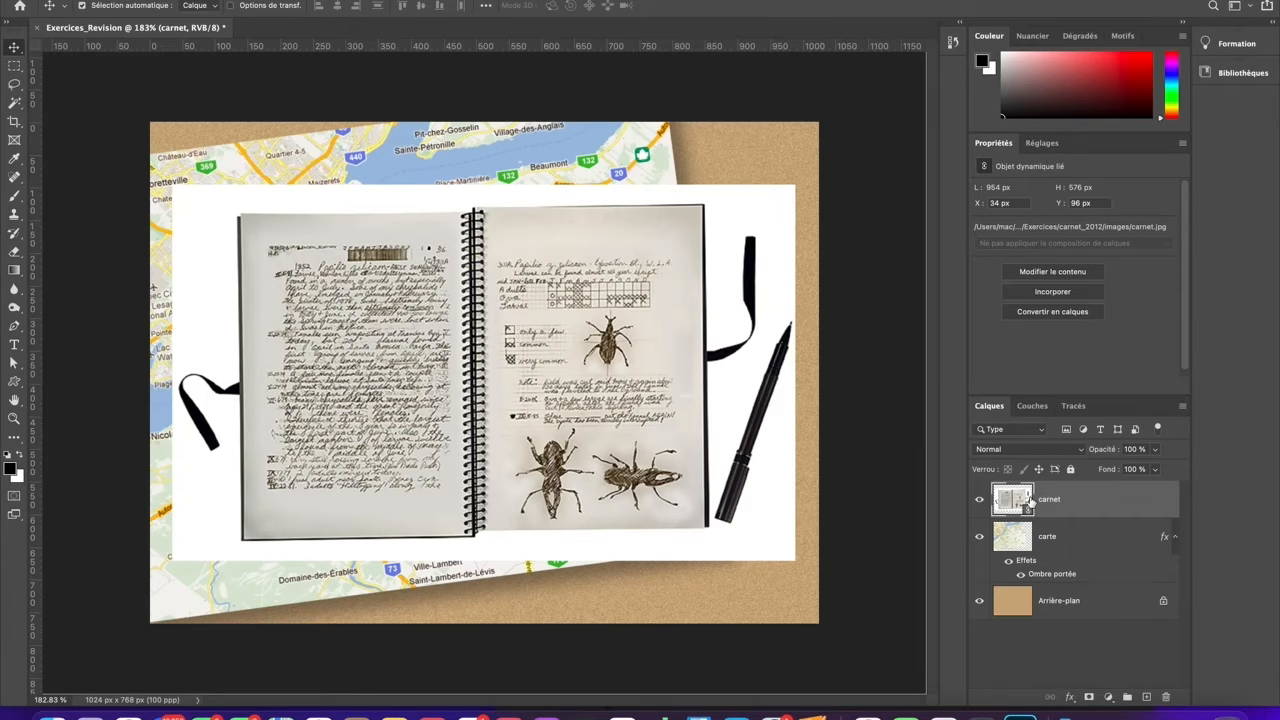
Rasterize the linked carnet layer into an ordinary pixel layer.
{"action": "right_click", "coordinate": [1030, 502]}
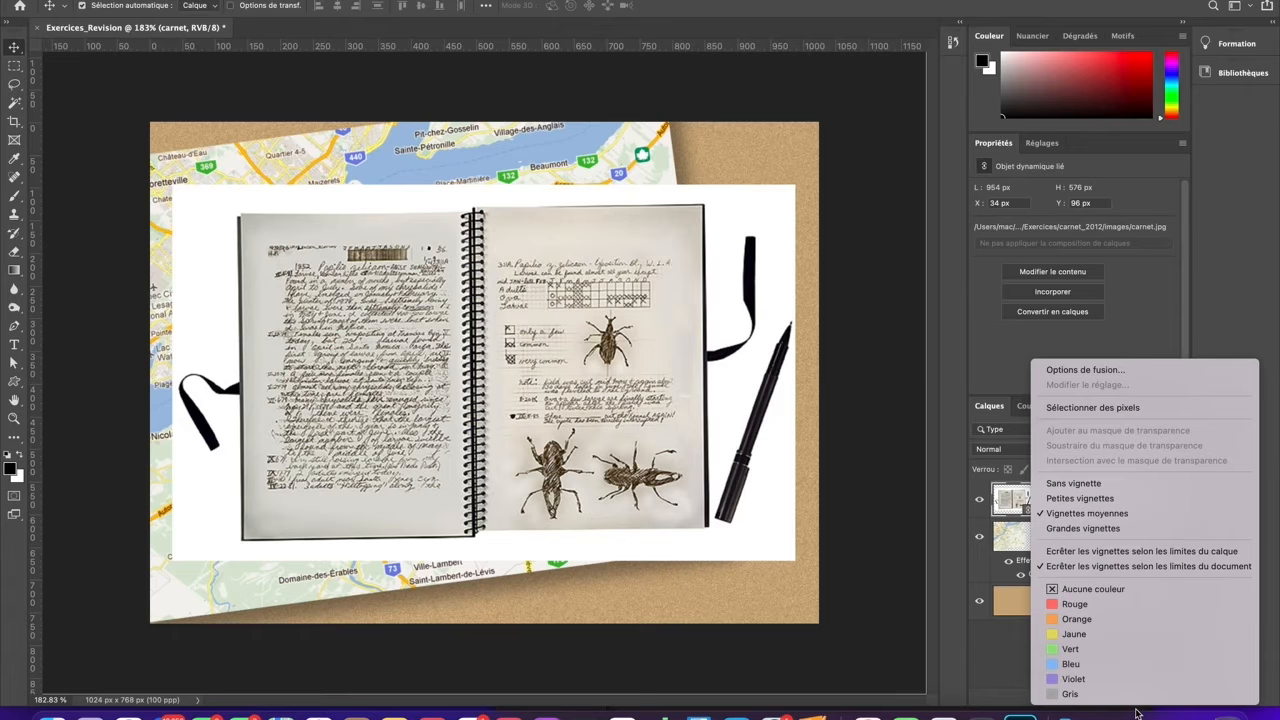
{"action": "left_click", "coordinate": [1002, 498]}
{"action": "right_click", "coordinate": [1002, 498]}
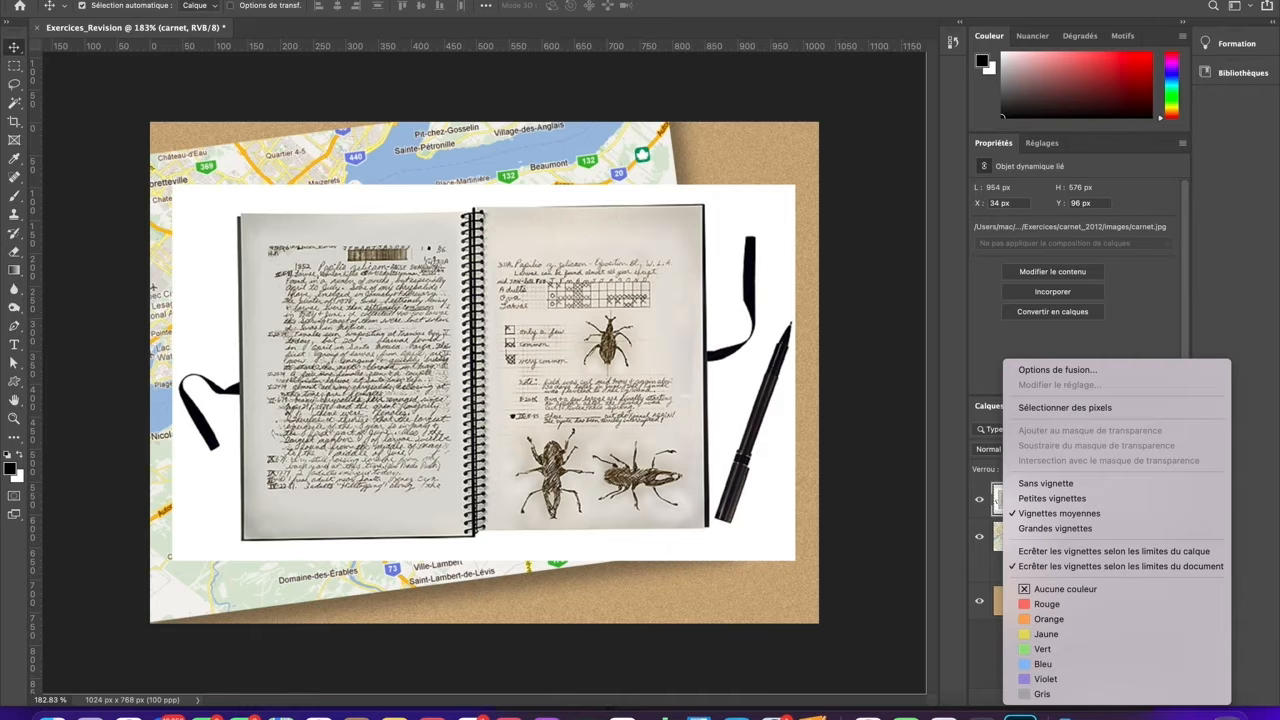
{"action": "left_click", "coordinate": [976, 516]}
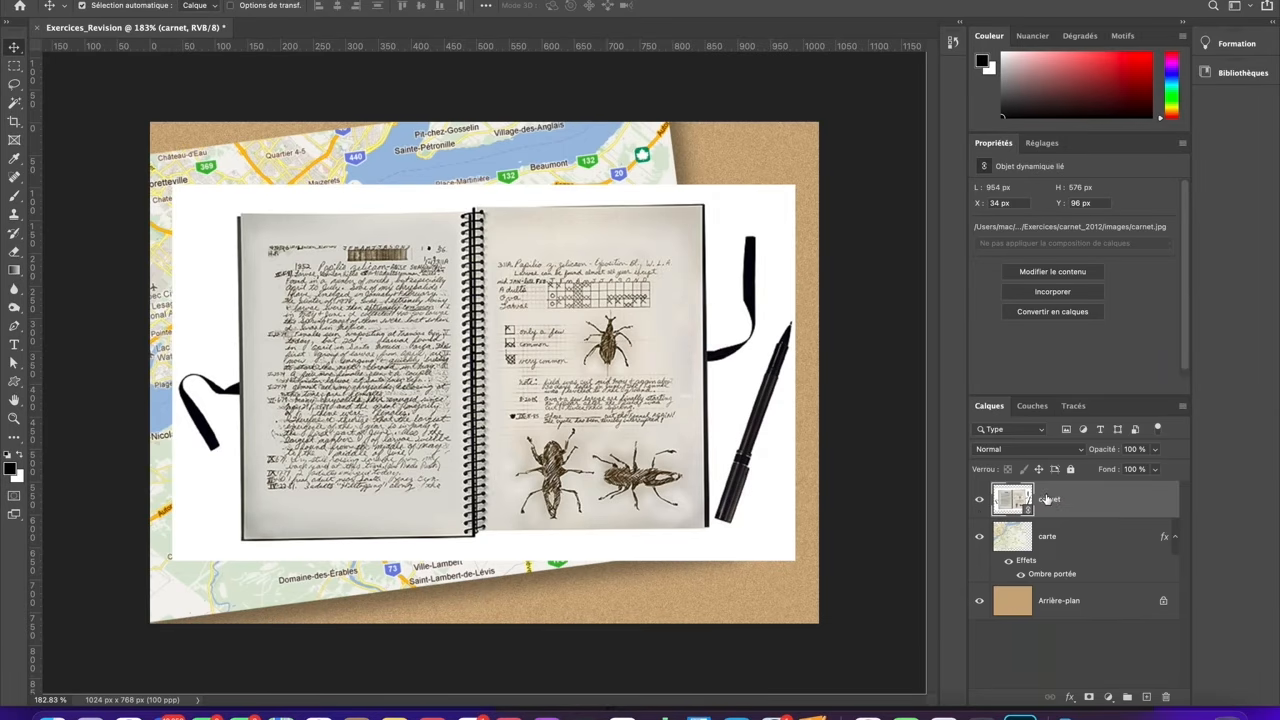
{"action": "right_click", "coordinate": [1059, 500]}
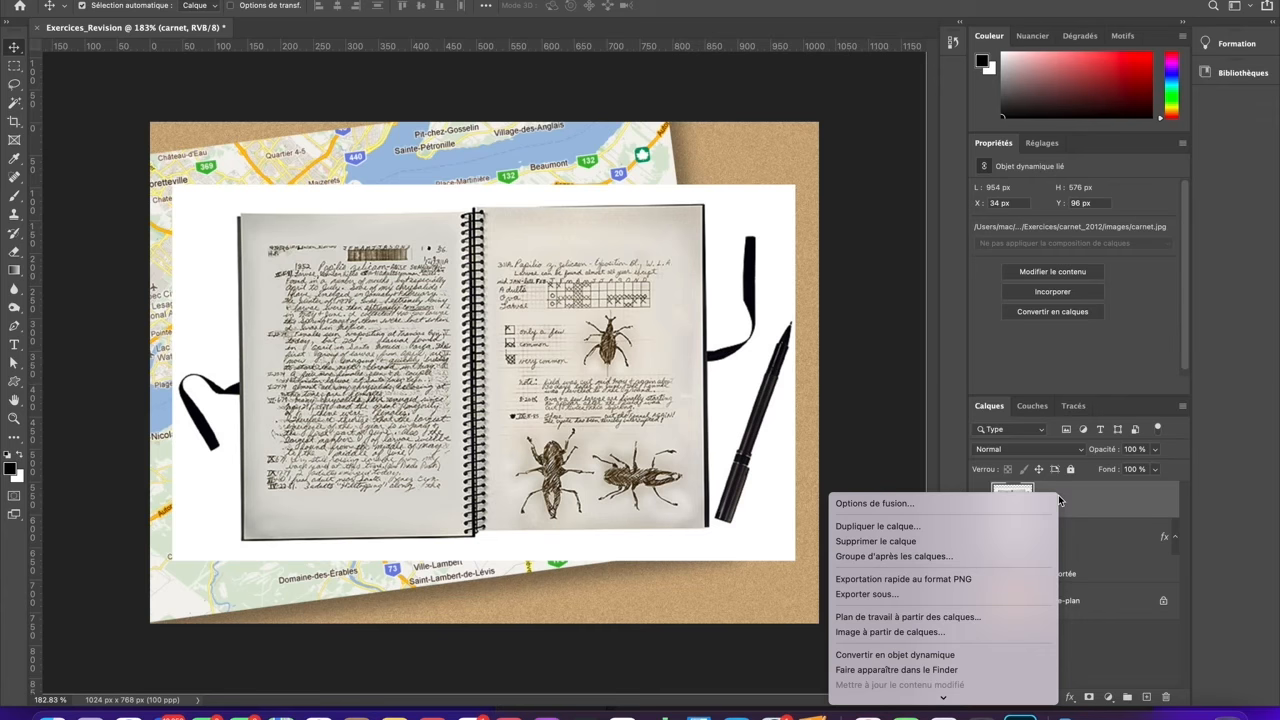
{"action": "left_click", "coordinate": [1095, 505]}
{"action": "right_click", "coordinate": [1068, 500]}
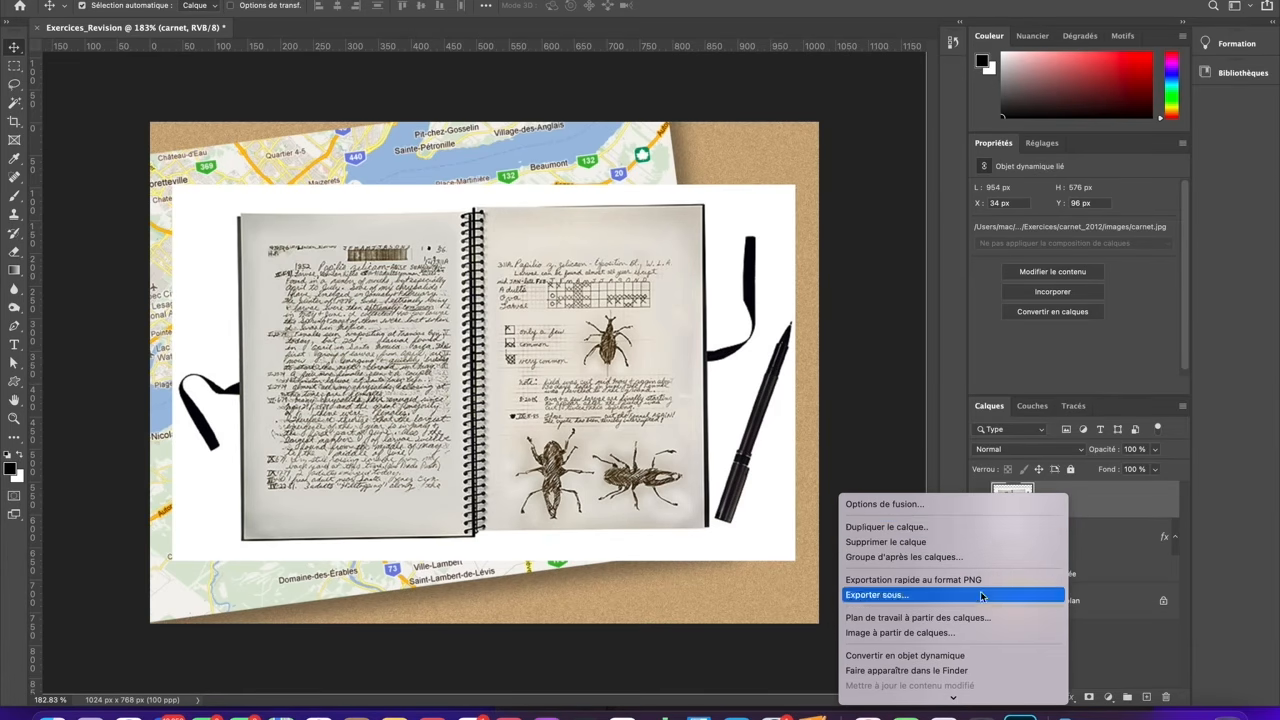
{"action": "scroll", "coordinate": [990, 598], "scroll_direction": "down", "scroll_amount": 5}
{"action": "scroll", "coordinate": [990, 556], "scroll_direction": "down", "scroll_amount": 6}
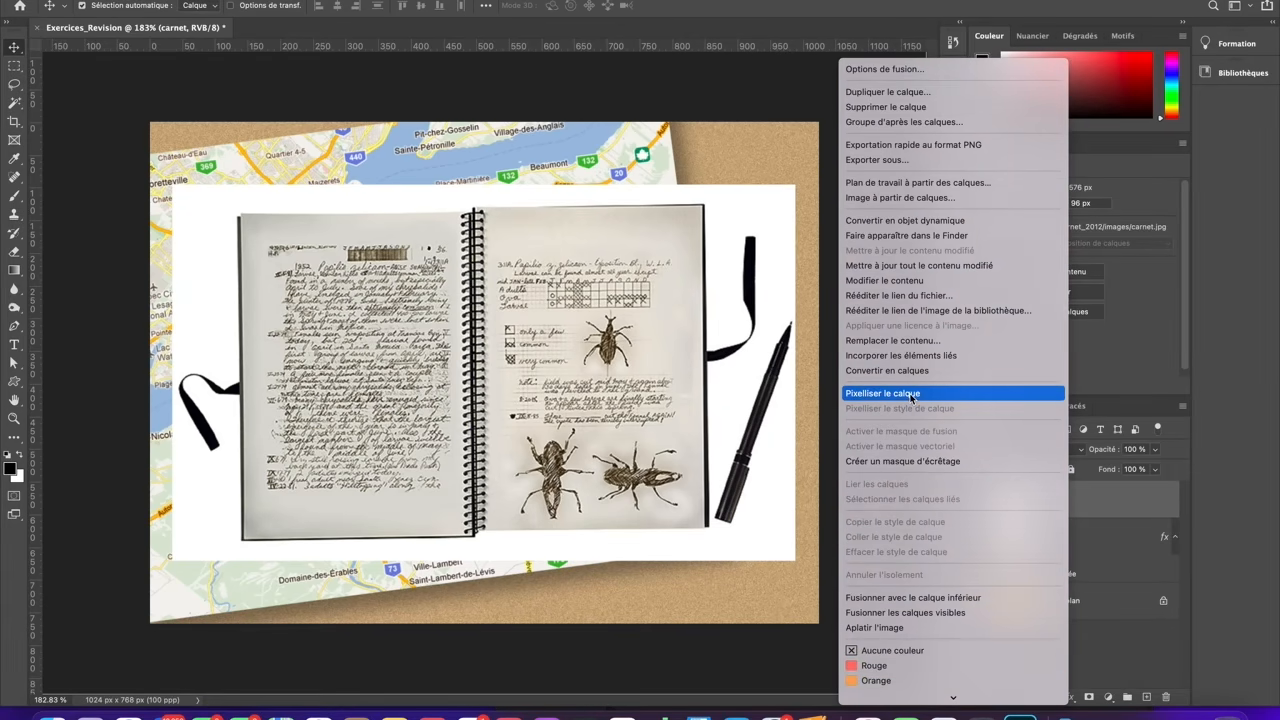
{"action": "left_click", "coordinate": [910, 397]}
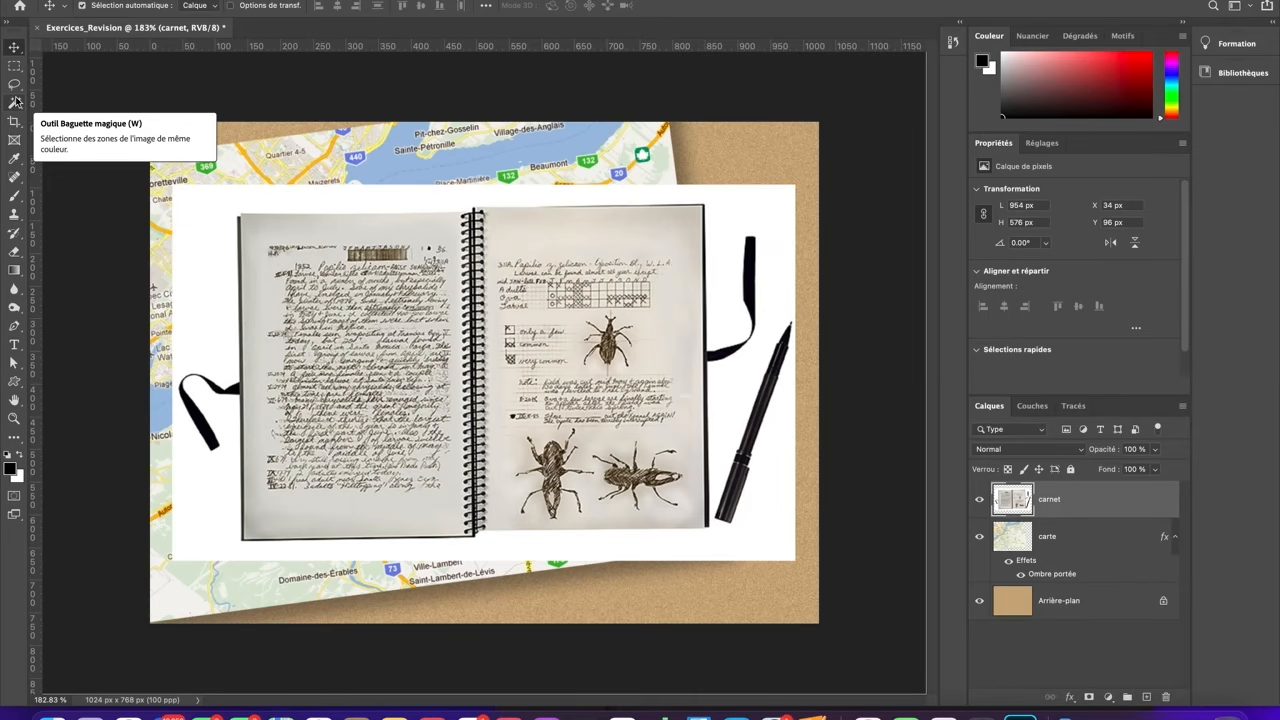
Select the white background around the notebook with the Magic Wand, delete it from the carnet layer and deselect.
{"action": "left_click", "coordinate": [16, 102]}
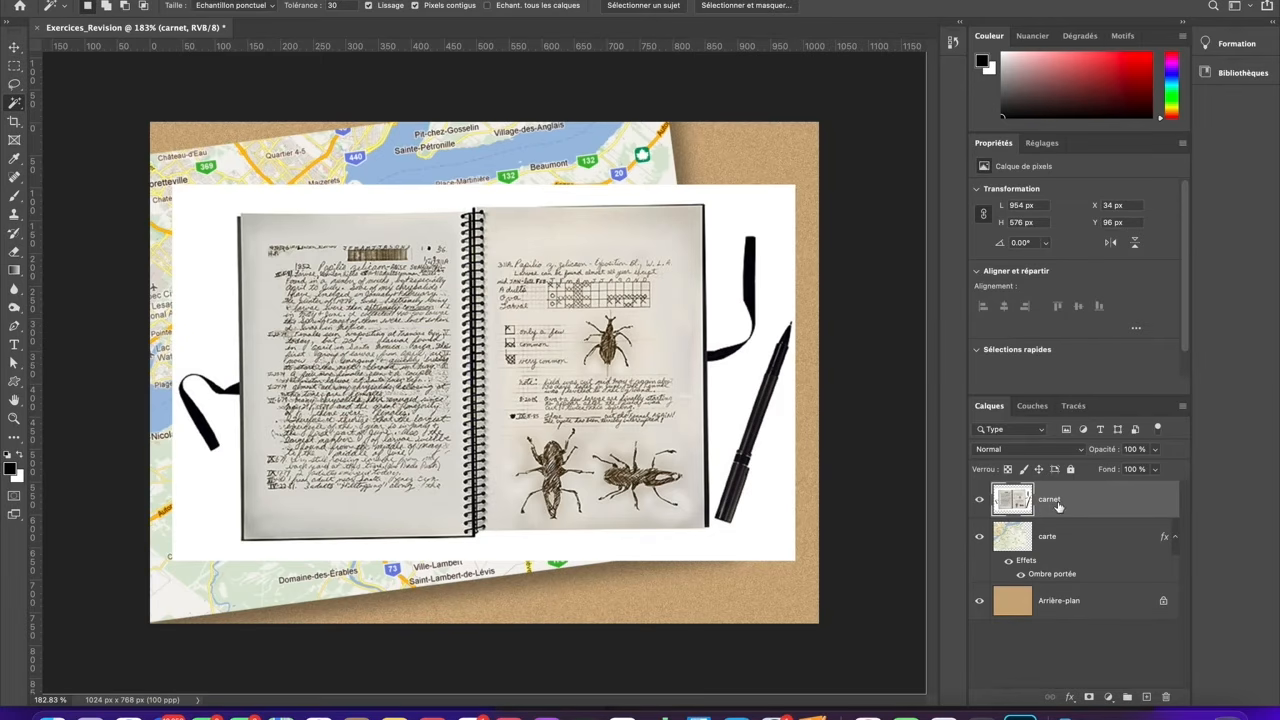
{"action": "left_click", "coordinate": [732, 217]}
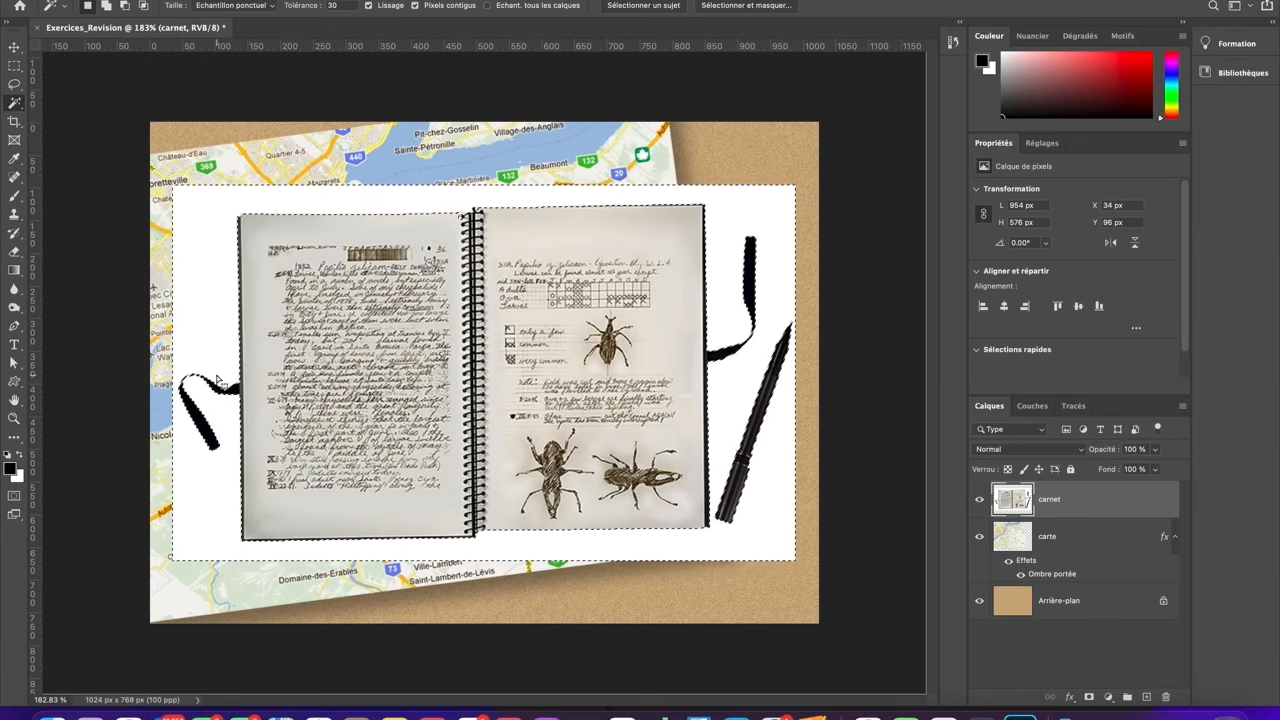
{"action": "key", "text": "Delete"}
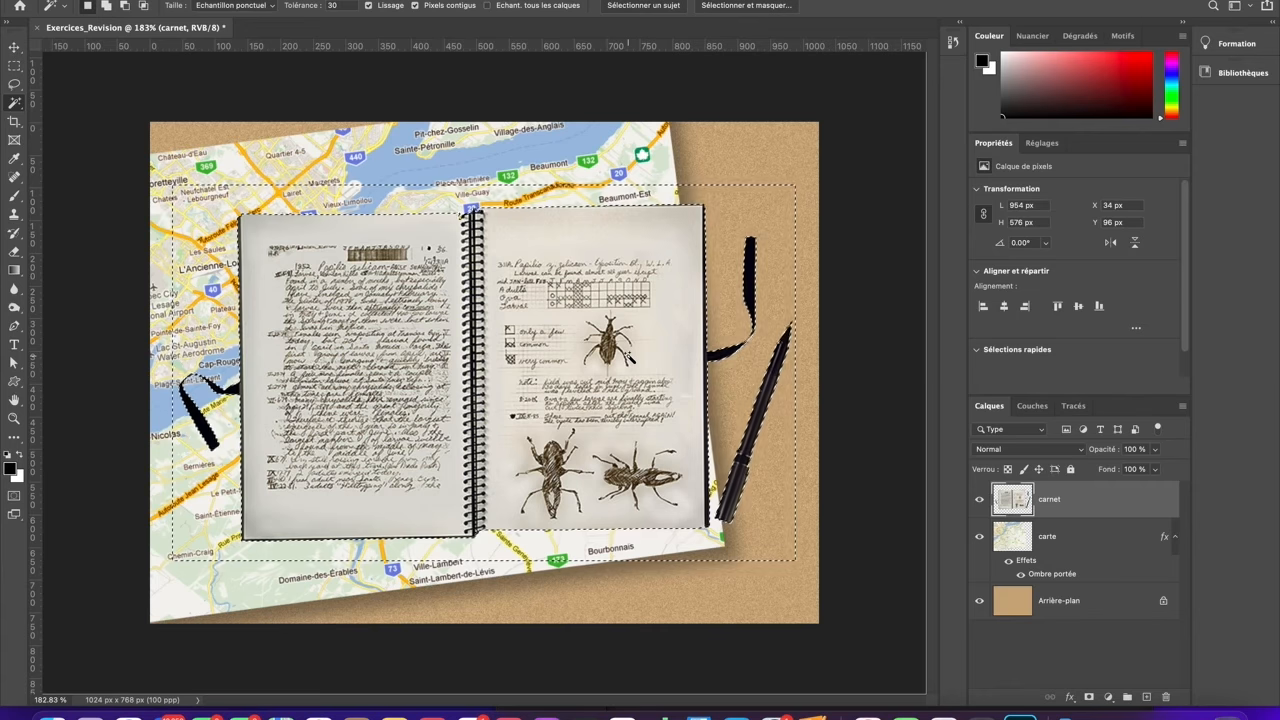
{"action": "key", "text": "ctrl+d"}
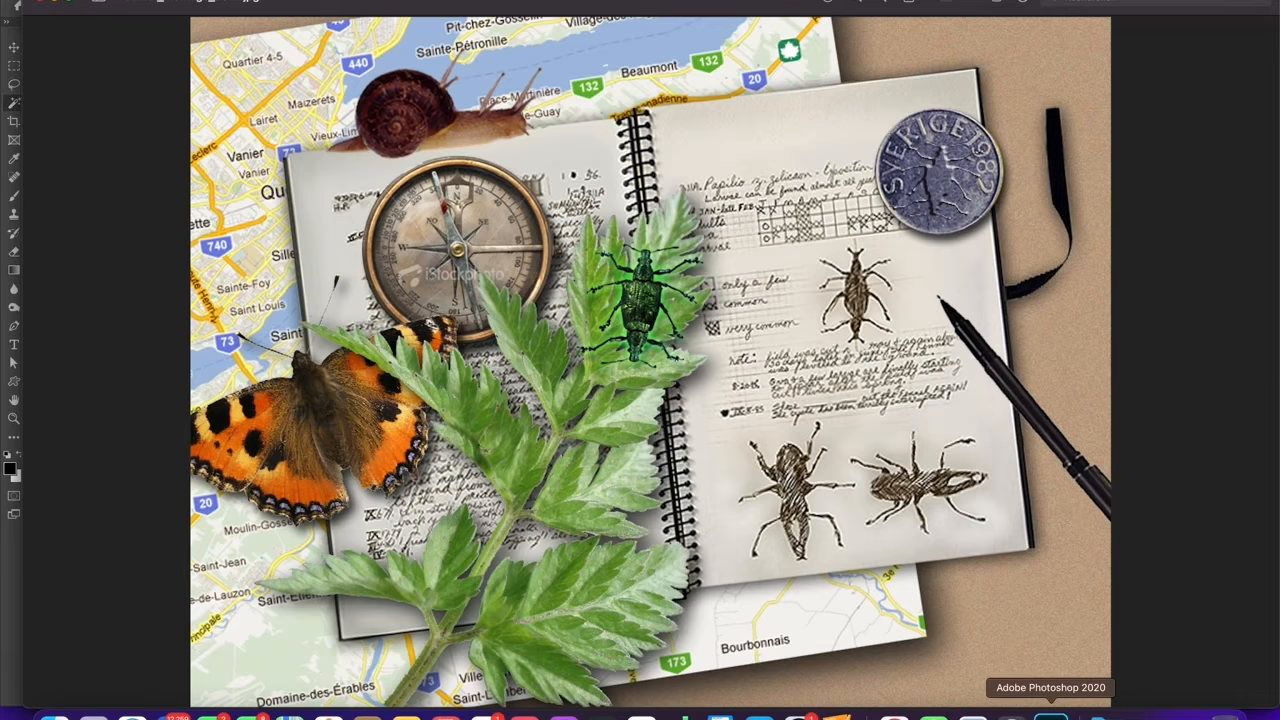
Lasso the pen beside the notebook, cut it from the carnet layer and paste it onto its own layer, checking it by toggling visibility.
{"action": "left_click", "coordinate": [1050, 712]}
{"action": "left_click", "coordinate": [1050, 716]}
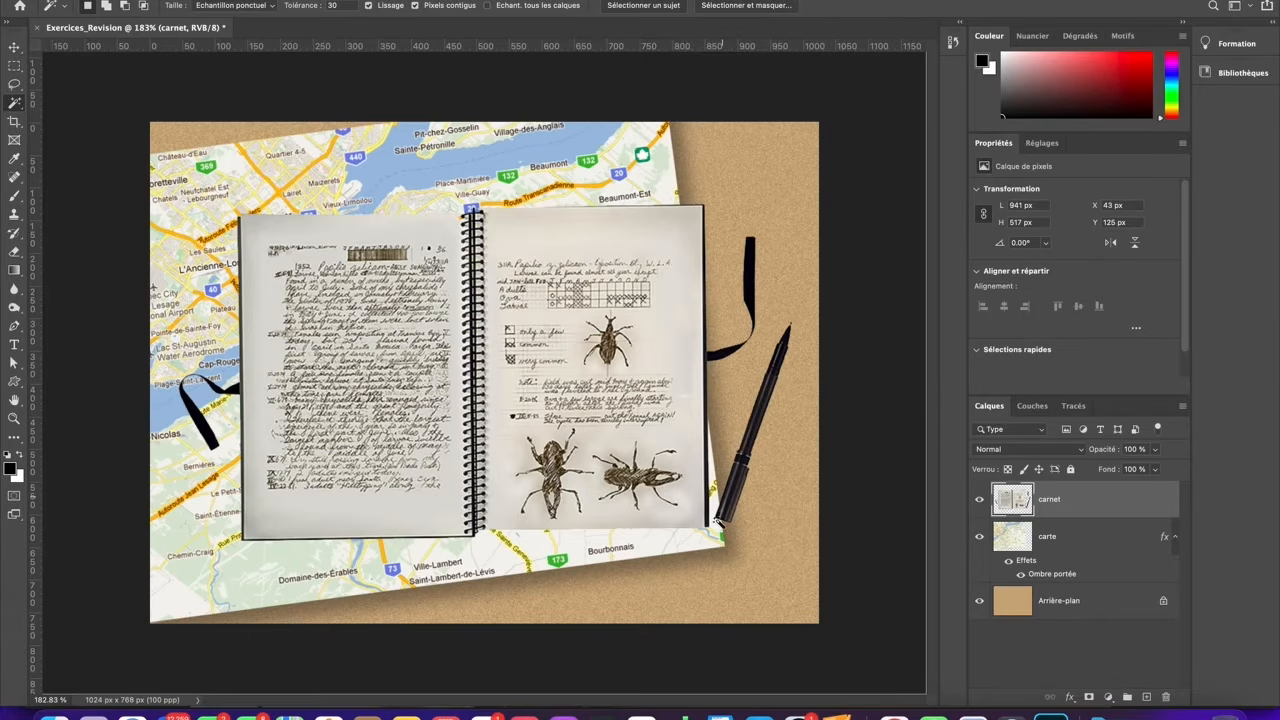
{"action": "left_click", "coordinate": [14, 418]}
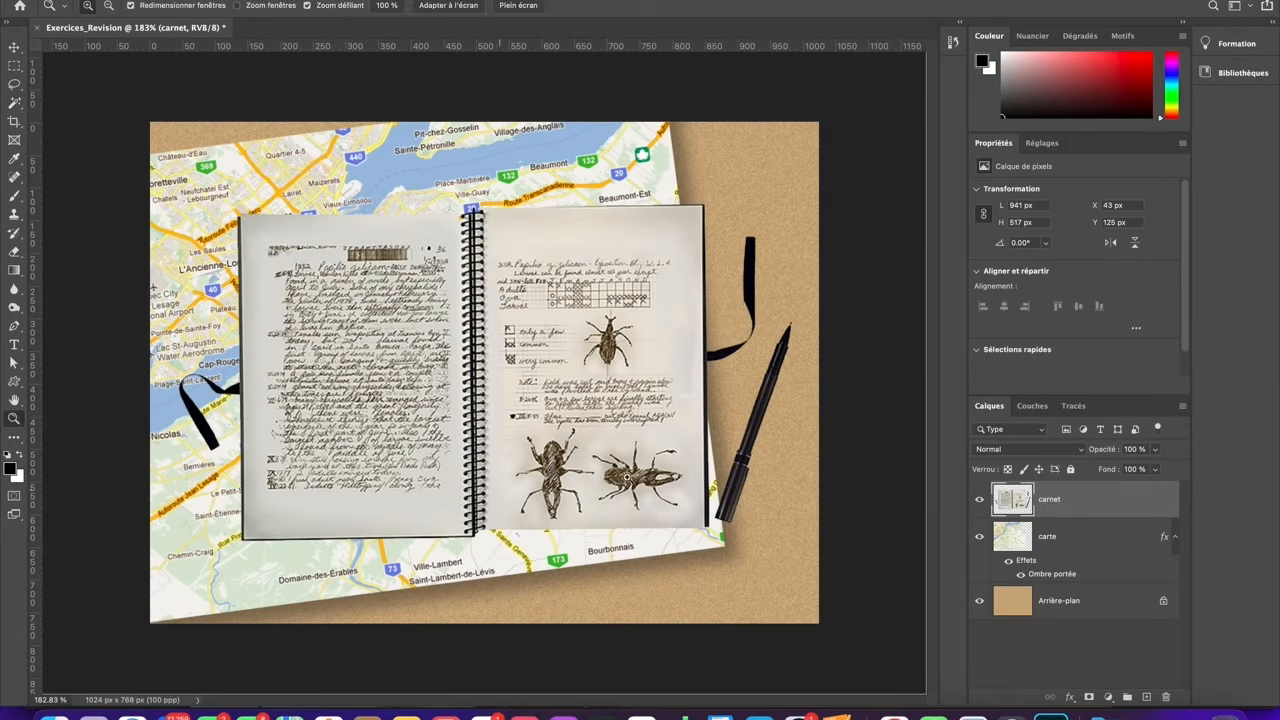
{"action": "left_click", "coordinate": [741, 472]}
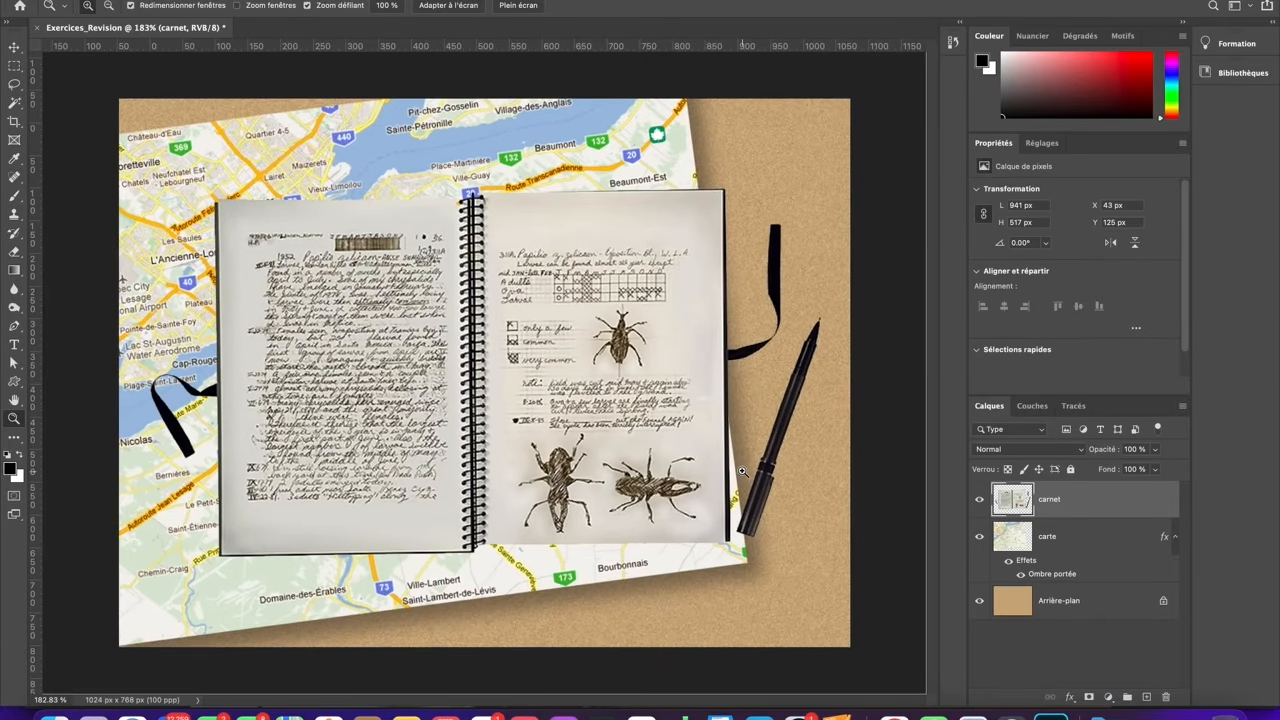
{"action": "left_click", "coordinate": [798, 483]}
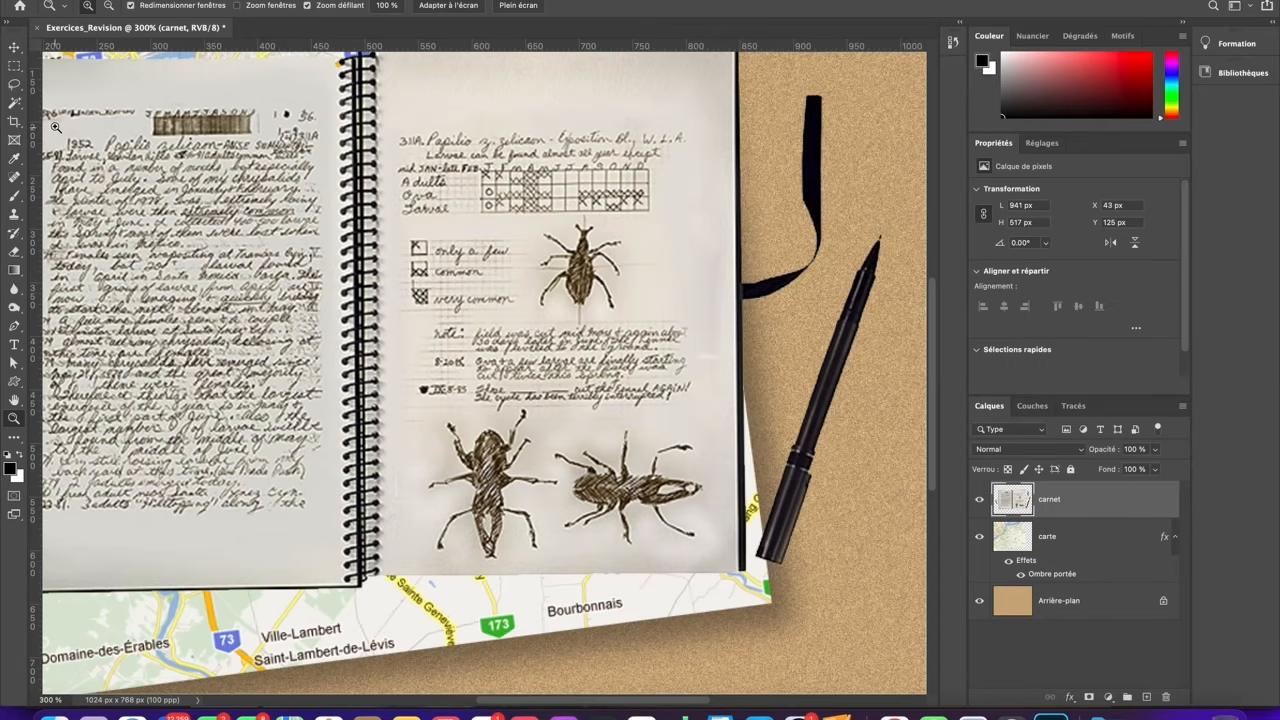
{"action": "left_click", "coordinate": [14, 84]}
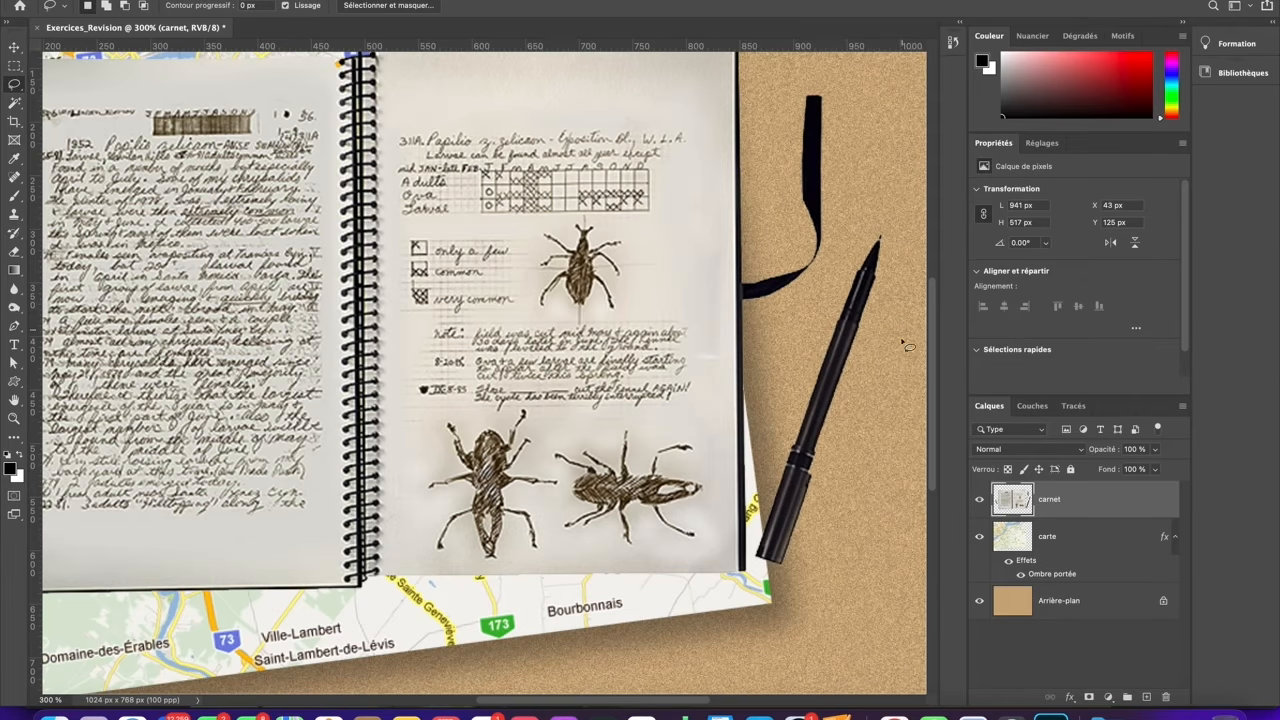
{"action": "mouse_move", "coordinate": [819, 338]}
{"action": "left_mouse_down"}
{"action": "mouse_move", "coordinate": [883, 231]}
{"action": "mouse_move", "coordinate": [902, 271]}
{"action": "mouse_move", "coordinate": [856, 426]}
{"action": "mouse_move", "coordinate": [786, 578]}
{"action": "mouse_move", "coordinate": [758, 562]}
{"action": "mouse_move", "coordinate": [762, 496]}
{"action": "mouse_move", "coordinate": [800, 358]}
{"action": "mouse_move", "coordinate": [820, 346]}
{"action": "left_mouse_up"}
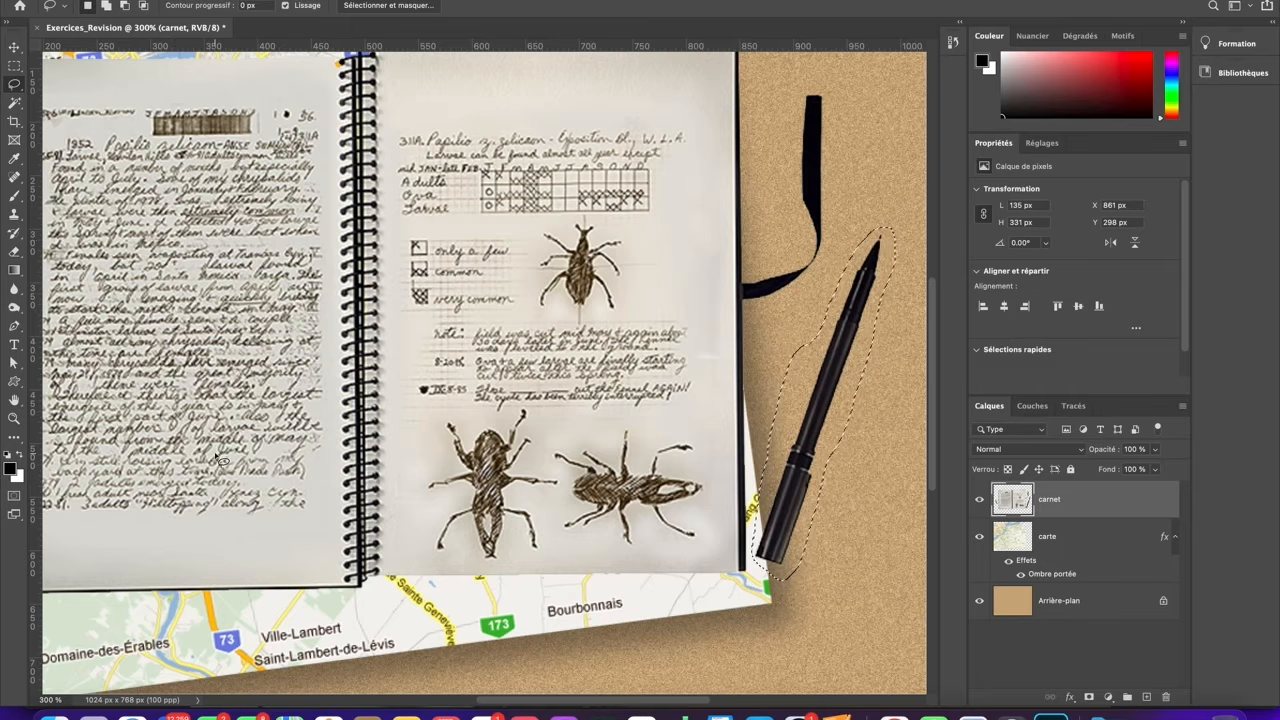
{"action": "key", "text": "ctrl+x"}
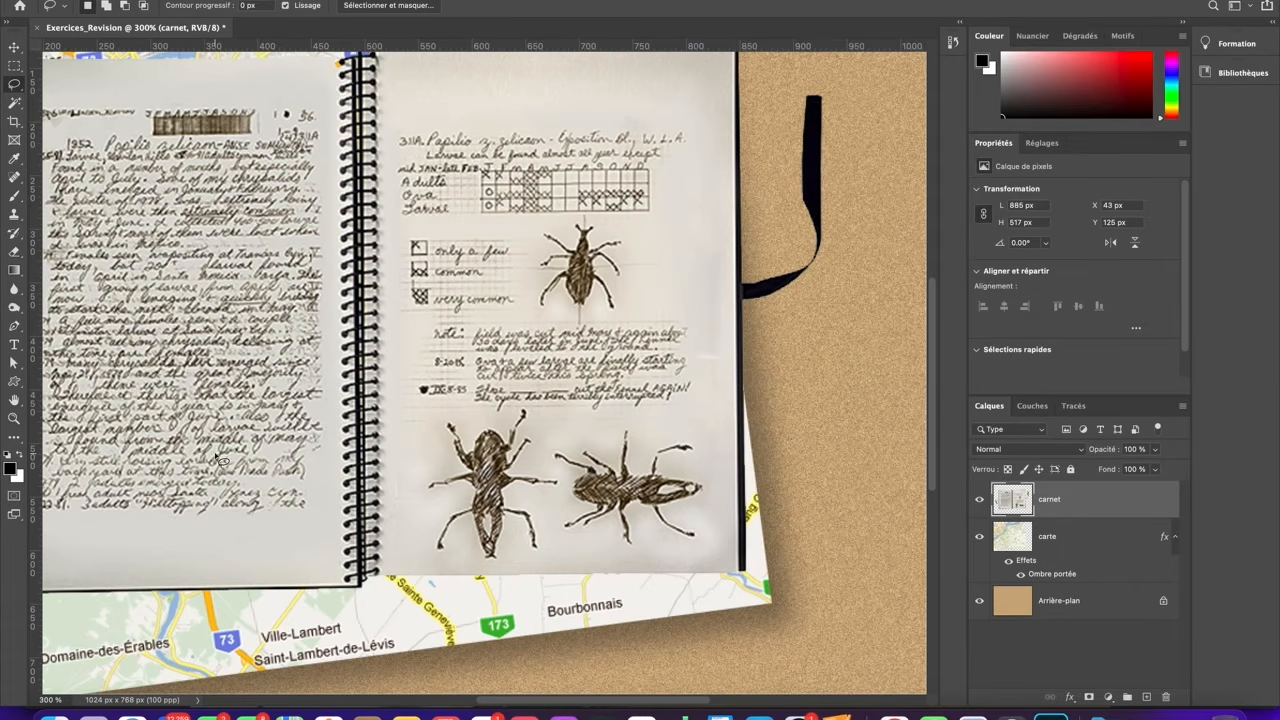
{"action": "key", "text": "ctrl+v"}
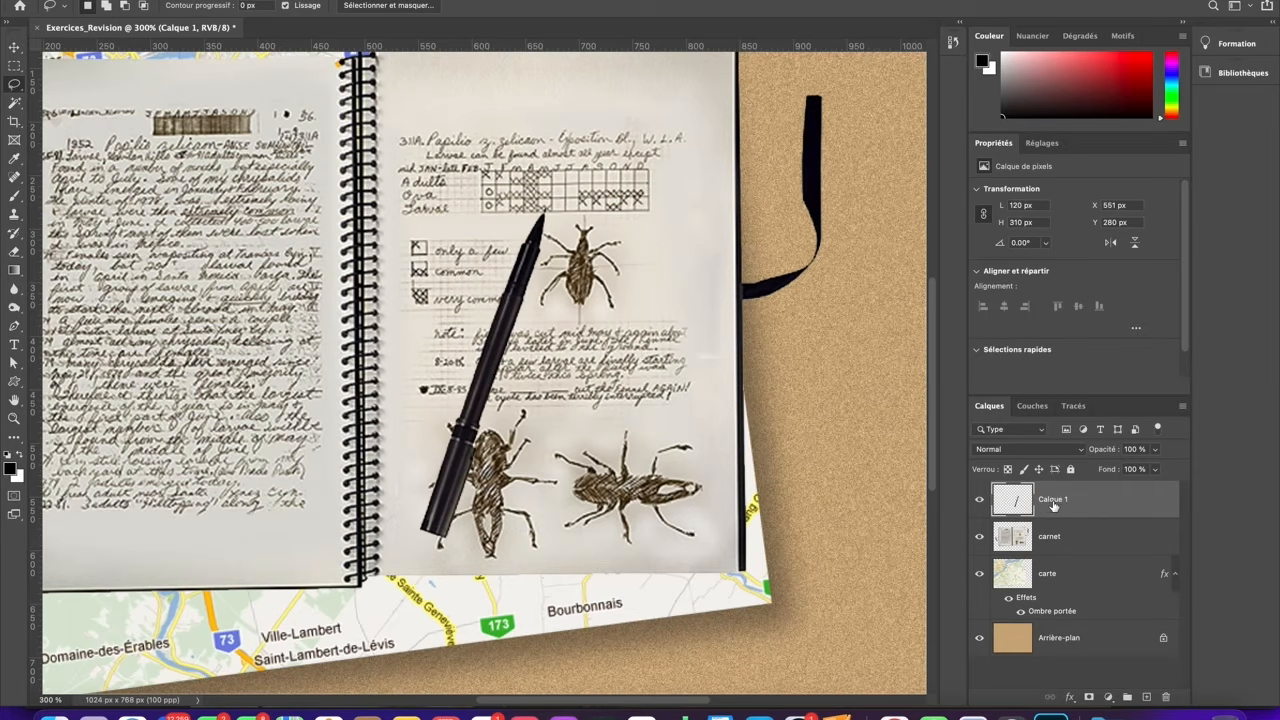
{"action": "left_click", "coordinate": [980, 502]}
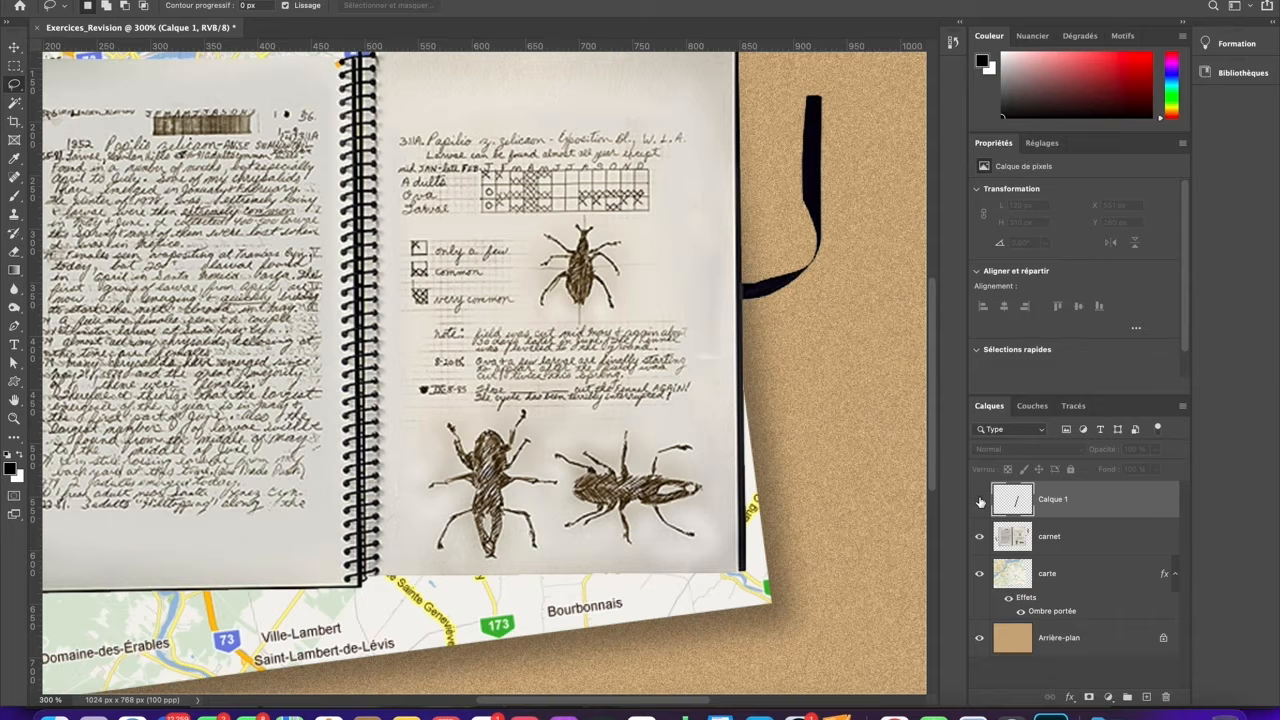
{"action": "left_click", "coordinate": [980, 502]}
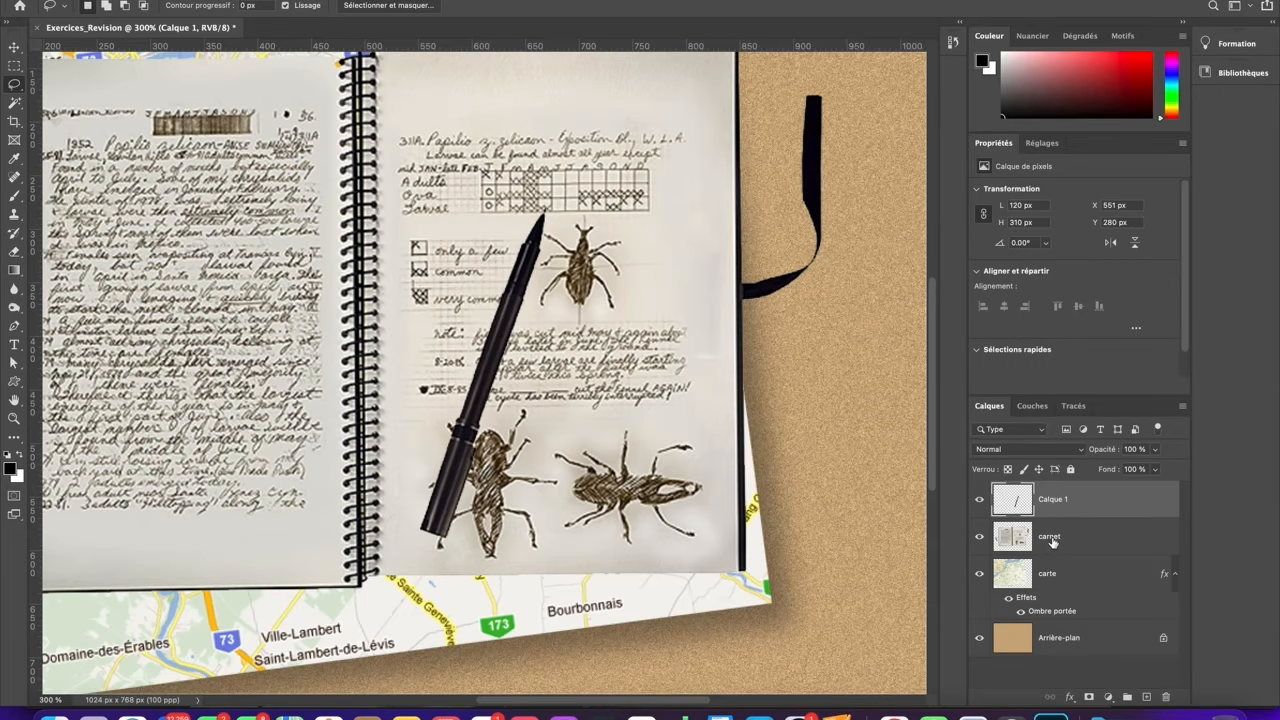
Check the carnet and pen layers by toggling their visibility, and rename the pen layer "stylo".
{"action": "left_click", "coordinate": [979, 537]}
{"action": "left_click", "coordinate": [979, 537]}
{"action": "left_click", "coordinate": [981, 500]}
{"action": "left_click", "coordinate": [981, 500]}
{"action": "double_click", "coordinate": [1056, 501]}
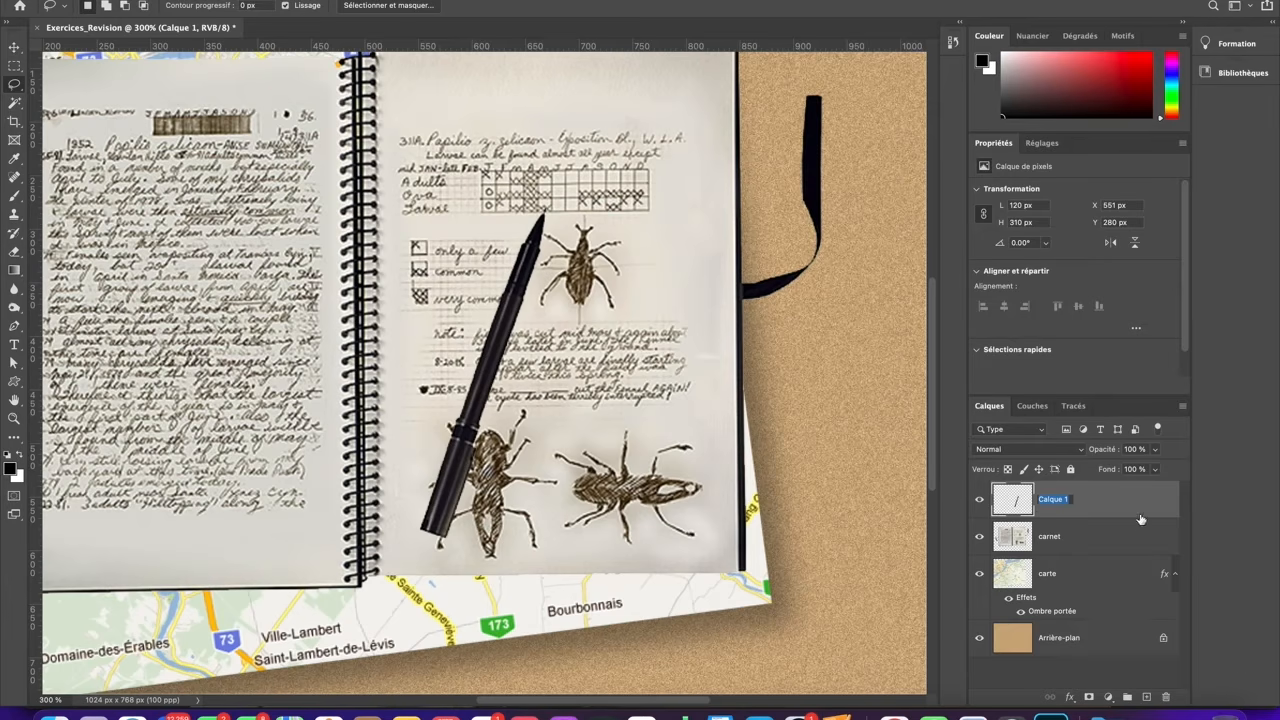
{"action": "type", "text": "stylo"}
{"action": "key", "text": "Return"}
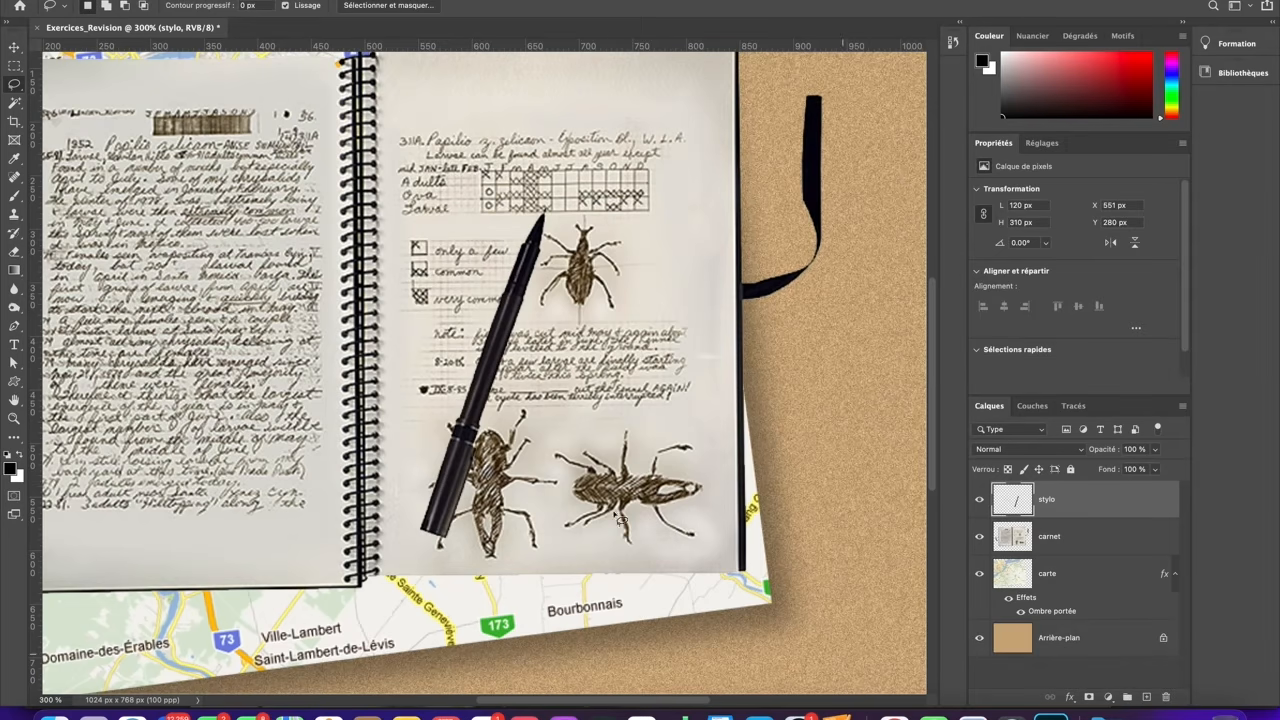
Move the pen up and to the right across the notebook's right page, to about X 611 px, Y 250 px.
{"action": "scroll", "coordinate": [697, 428], "scroll_direction": "down", "scroll_amount": 5}
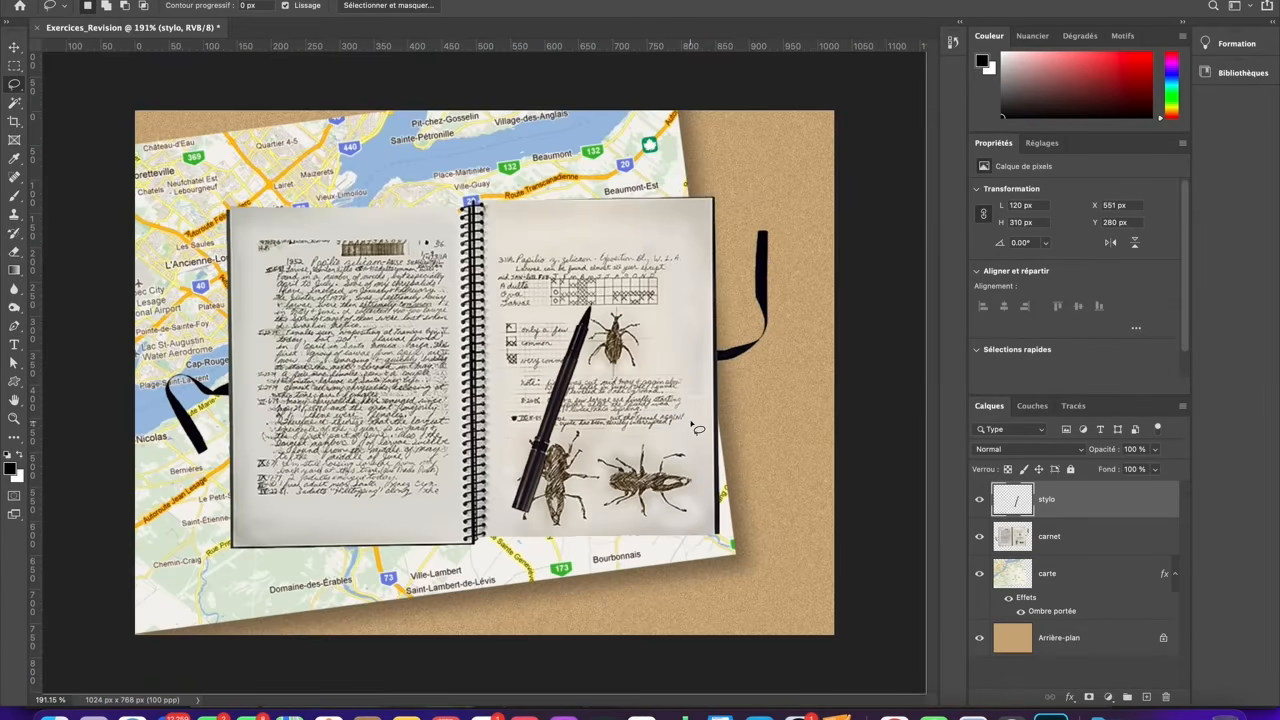
{"action": "left_click", "coordinate": [14, 47]}
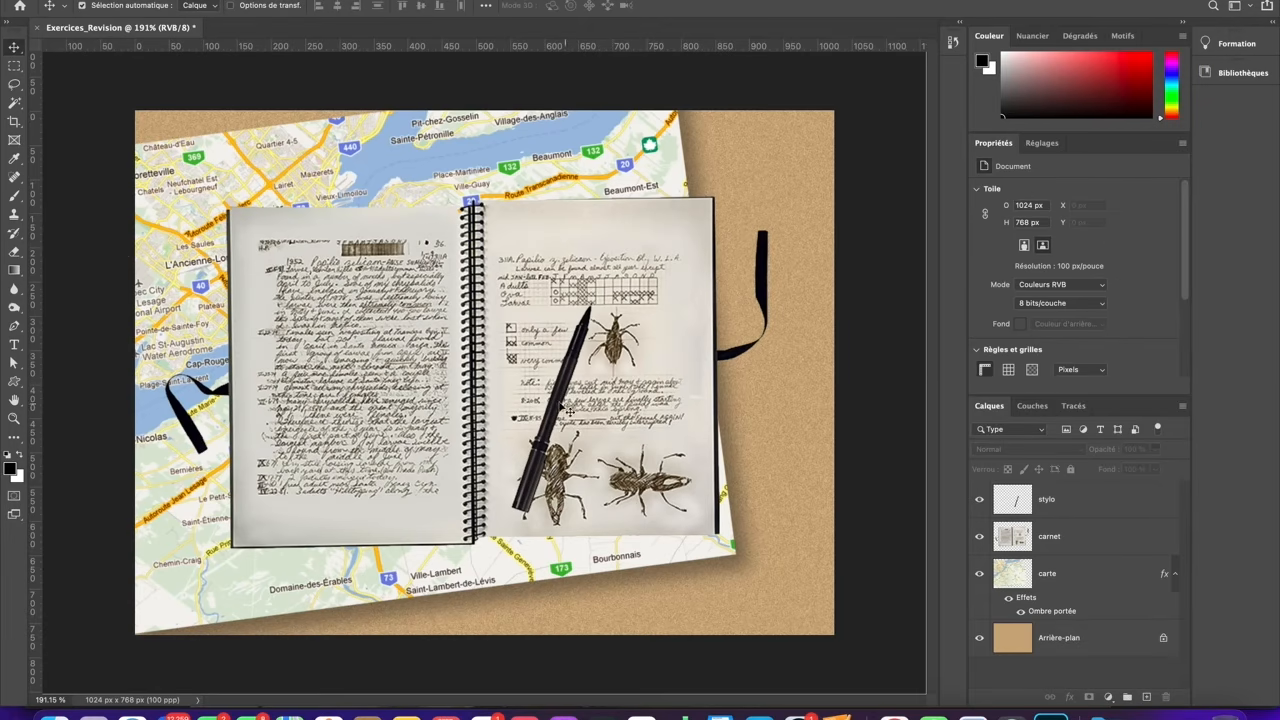
{"action": "left_click_drag", "start_coordinate": [565, 408], "coordinate": [603, 387]}
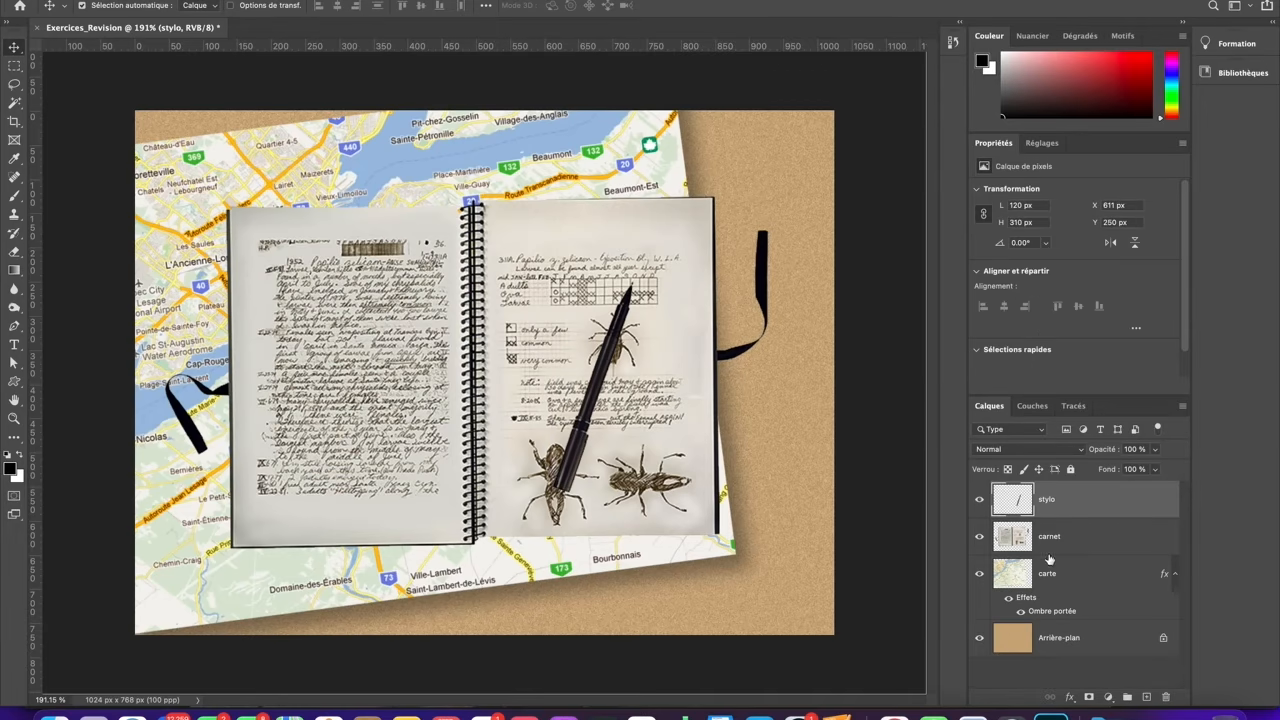
Rotate the carnet layer to about -7.64° and reposition it at about X 133 px, Y 79 px, matching the reference montage in Preview.
{"action": "left_click", "coordinate": [972, 714]}
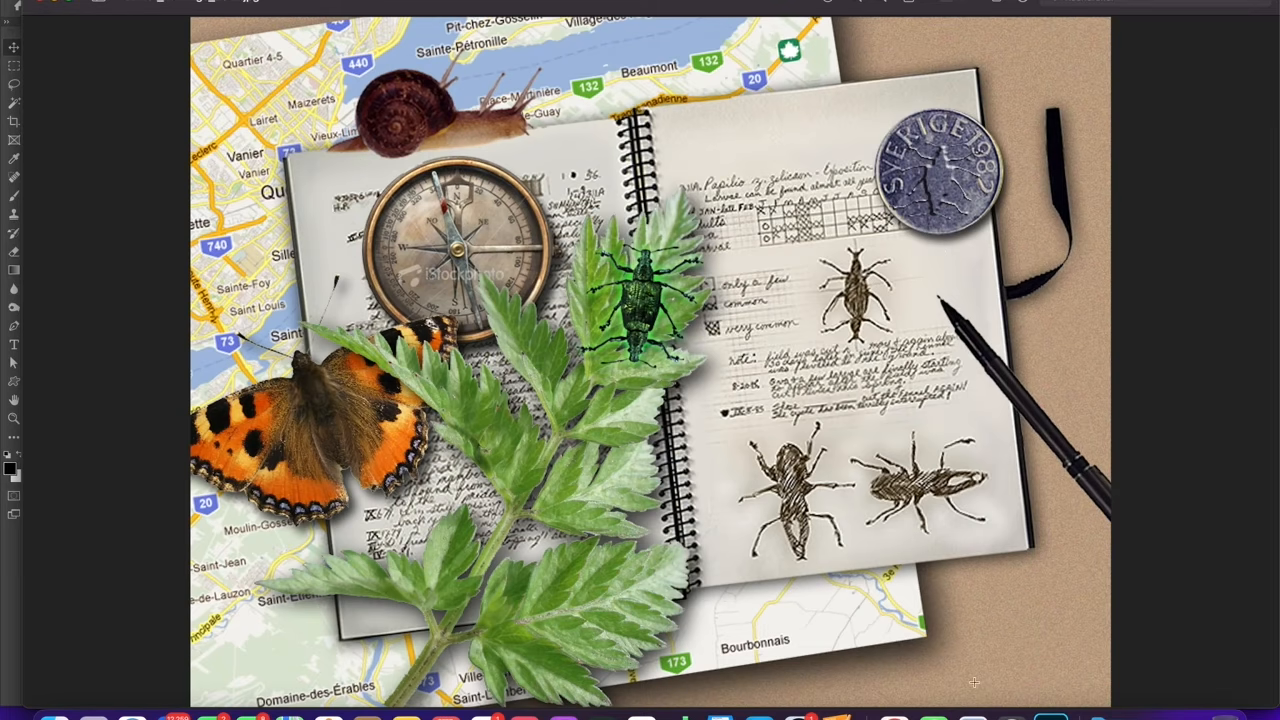
{"action": "left_click", "coordinate": [1050, 714]}
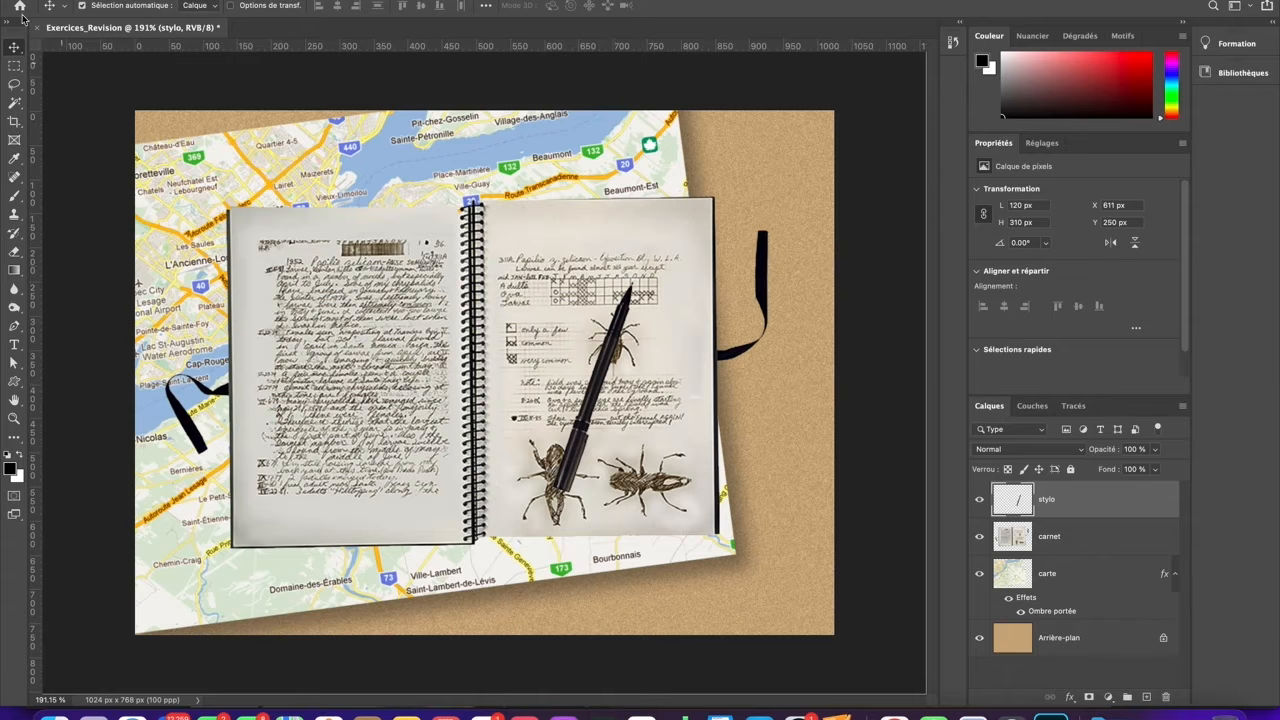
{"action": "left_click", "coordinate": [496, 370]}
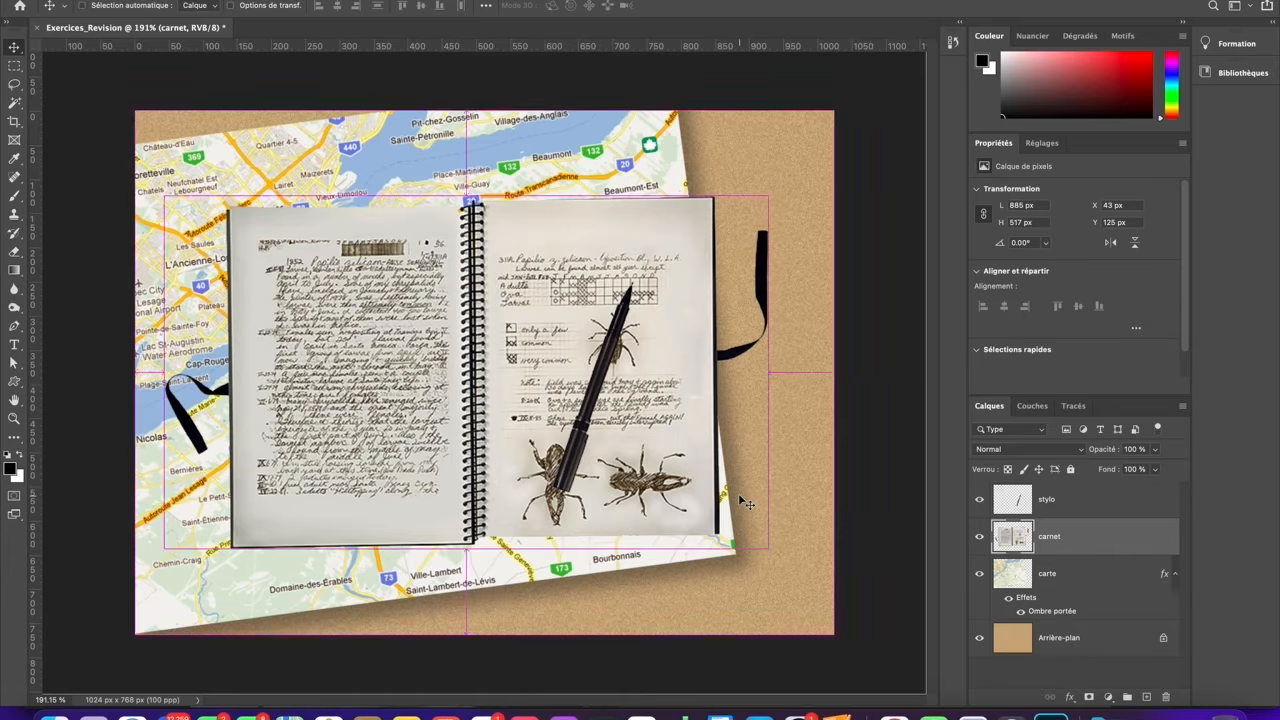
{"action": "key", "text": "super+t"}
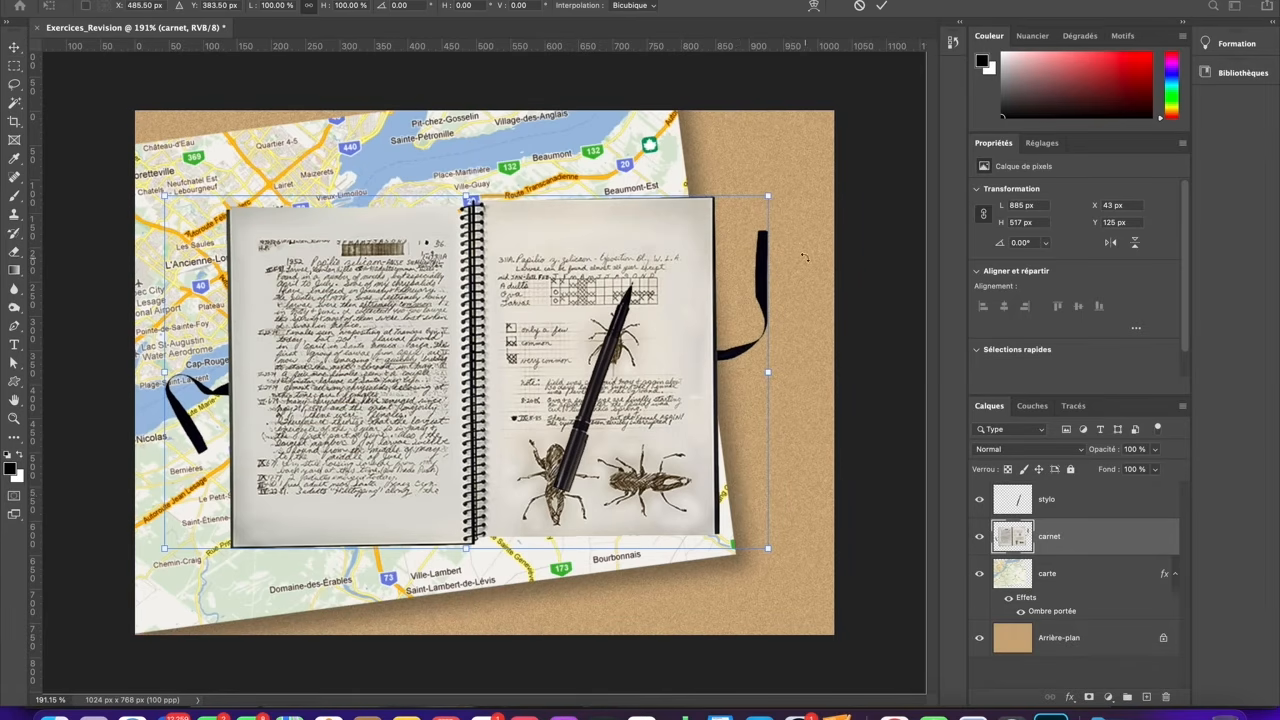
{"action": "left_click_drag", "start_coordinate": [787, 192], "coordinate": [765, 154]}
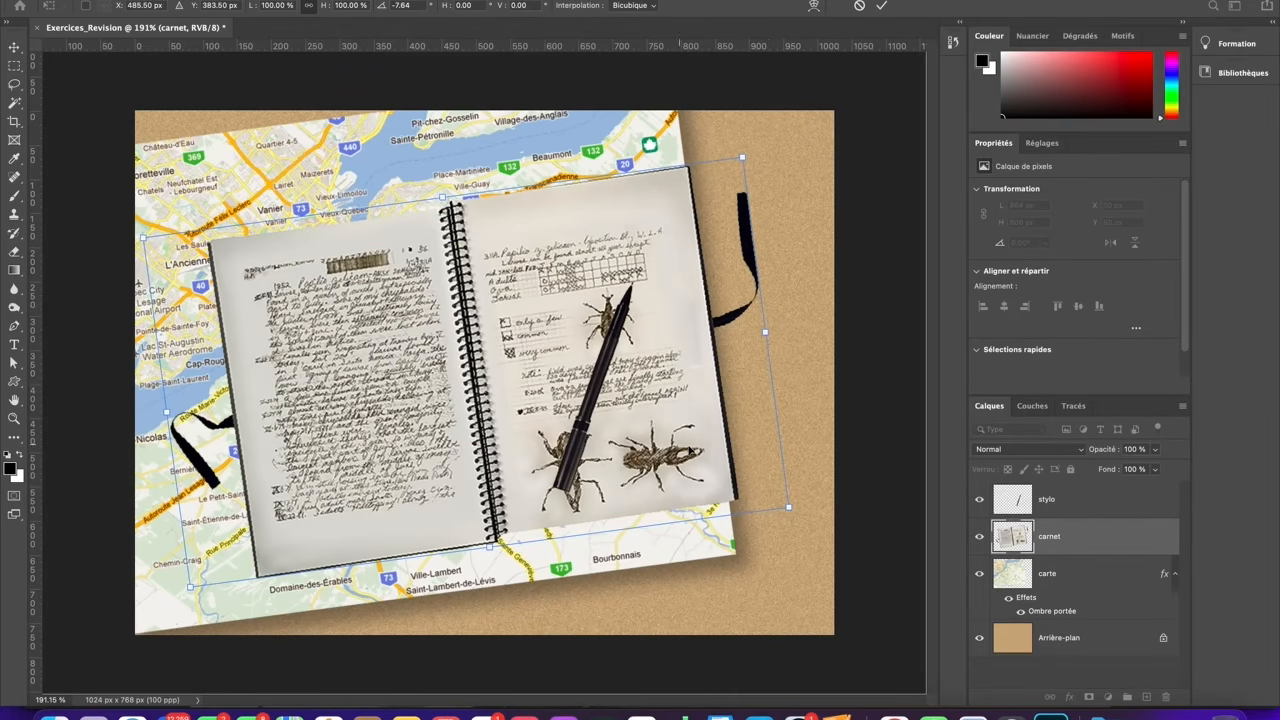
{"action": "left_click_drag", "start_coordinate": [682, 420], "coordinate": [705, 440]}
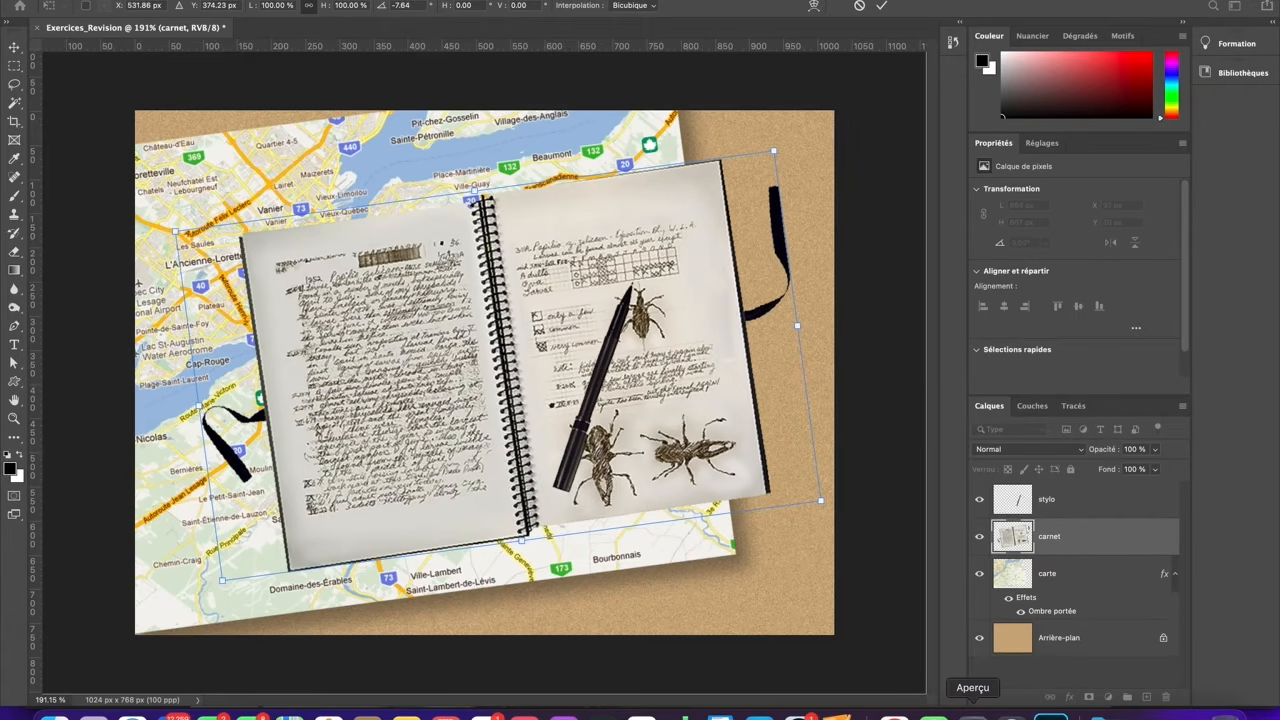
{"action": "left_click", "coordinate": [972, 712]}
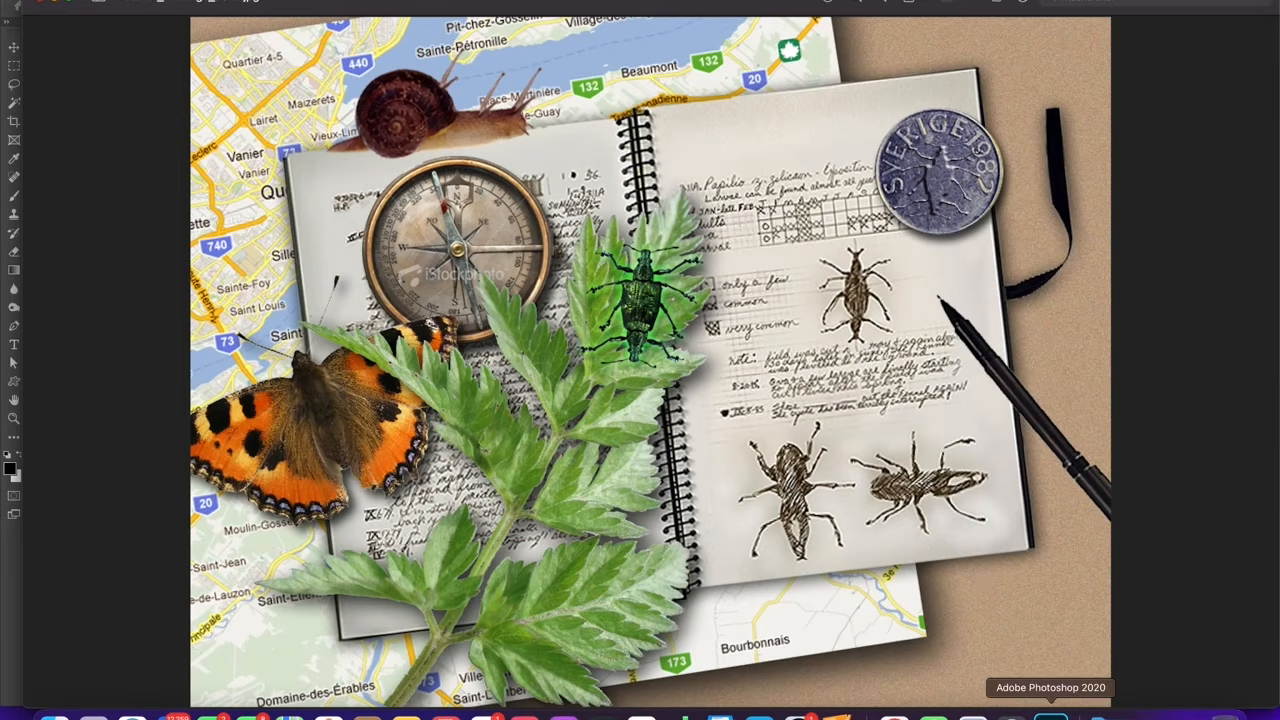
{"action": "left_click", "coordinate": [1052, 714]}
{"action": "left_click_drag", "start_coordinate": [686, 462], "coordinate": [712, 459]}
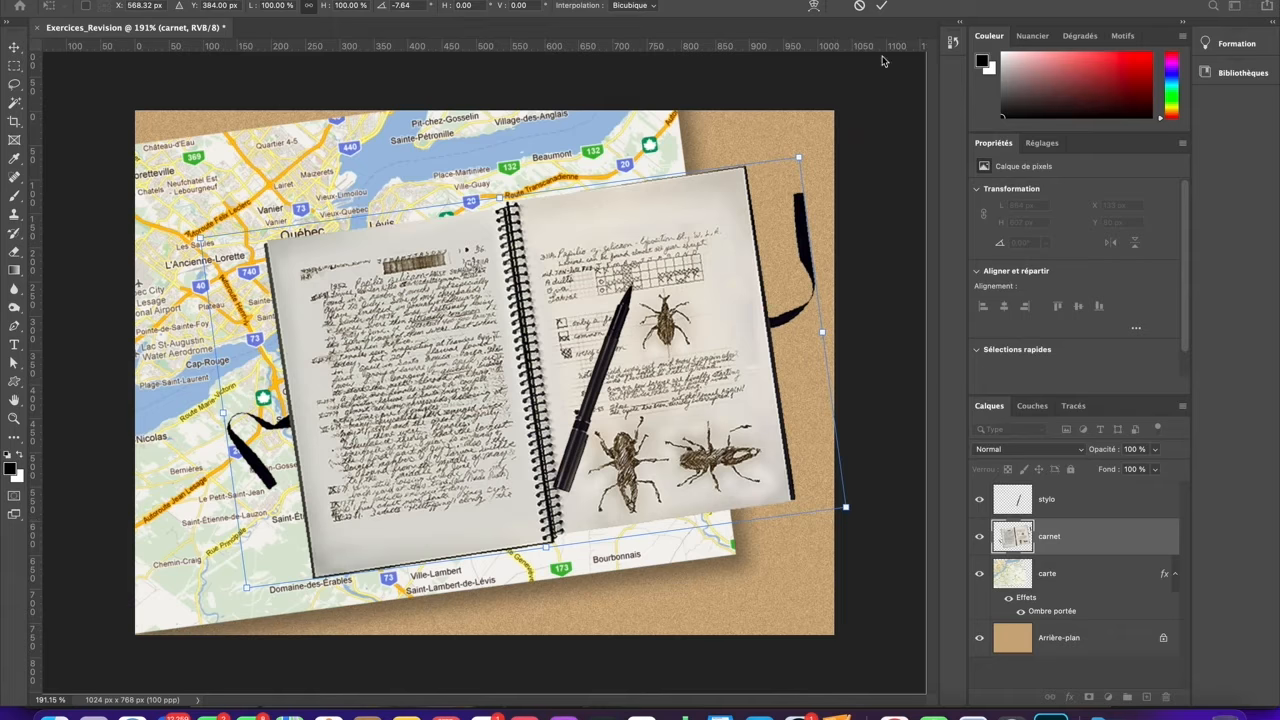
{"action": "left_click", "coordinate": [881, 5]}
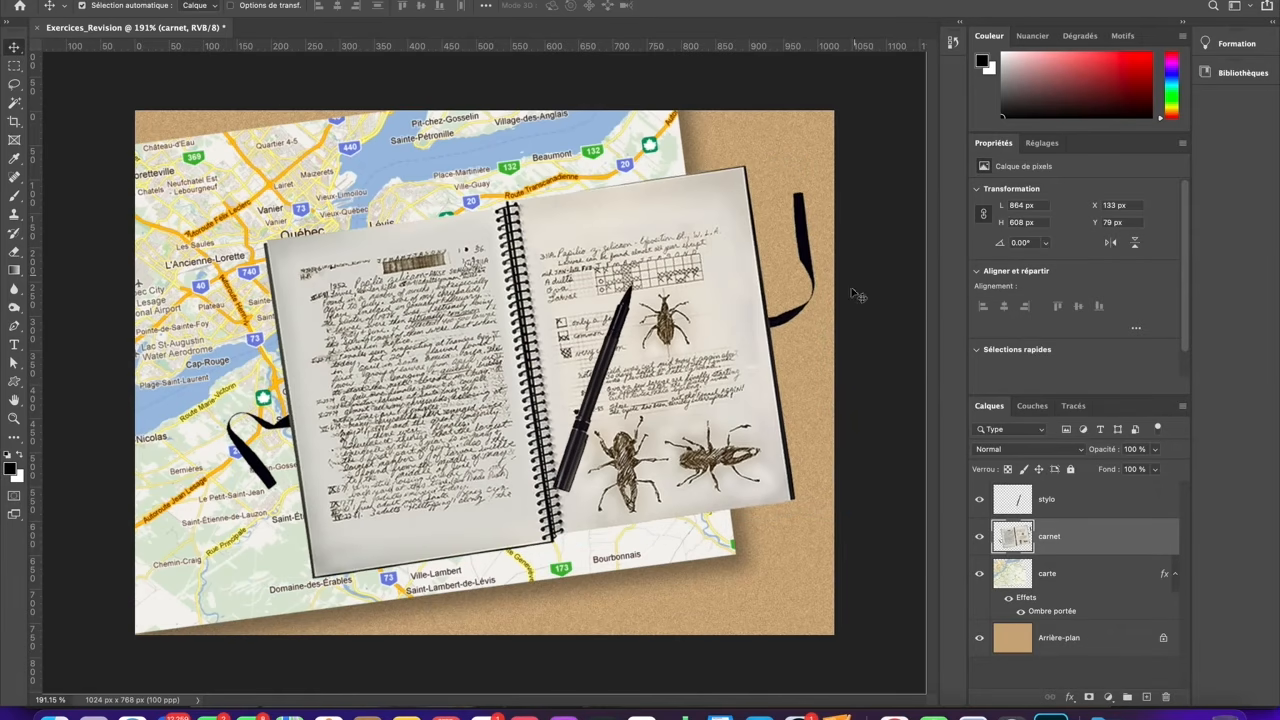
Rotate the pen to about -57.36° and place it across the notebook's right edge, running off the canvas as in the Preview reference.
{"action": "left_click", "coordinate": [612, 383]}
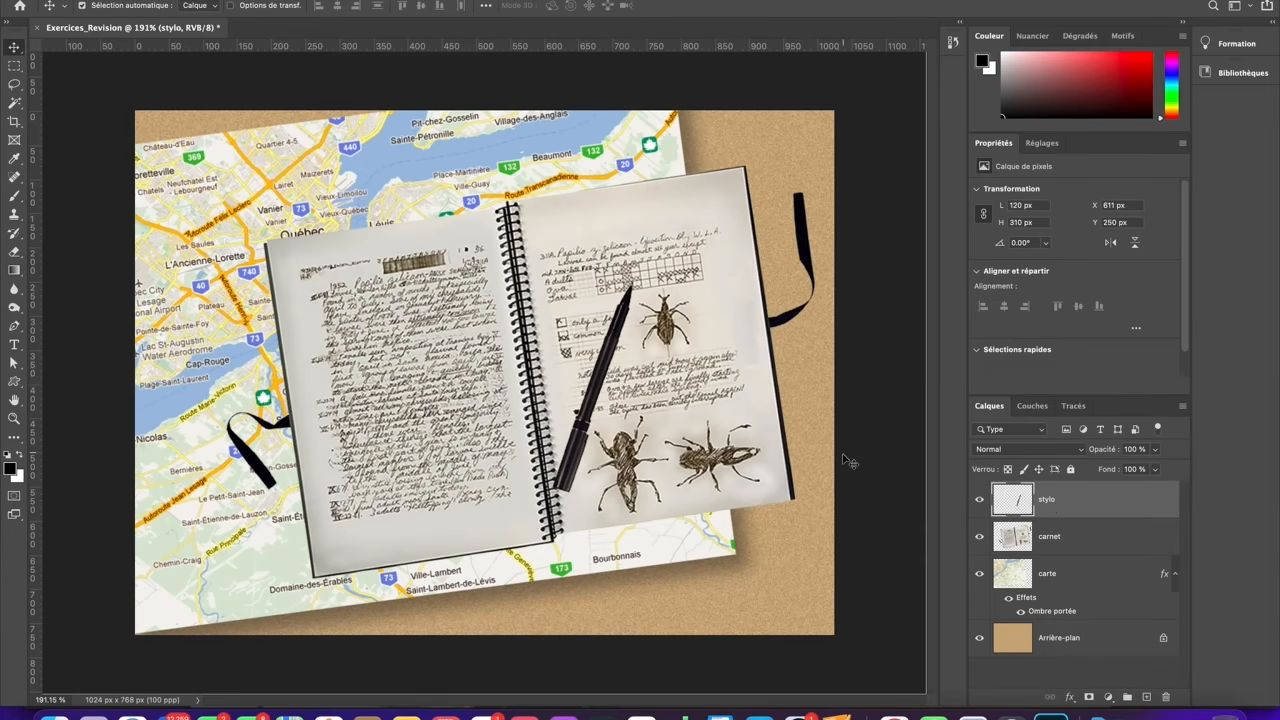
{"action": "key", "text": "super+t"}
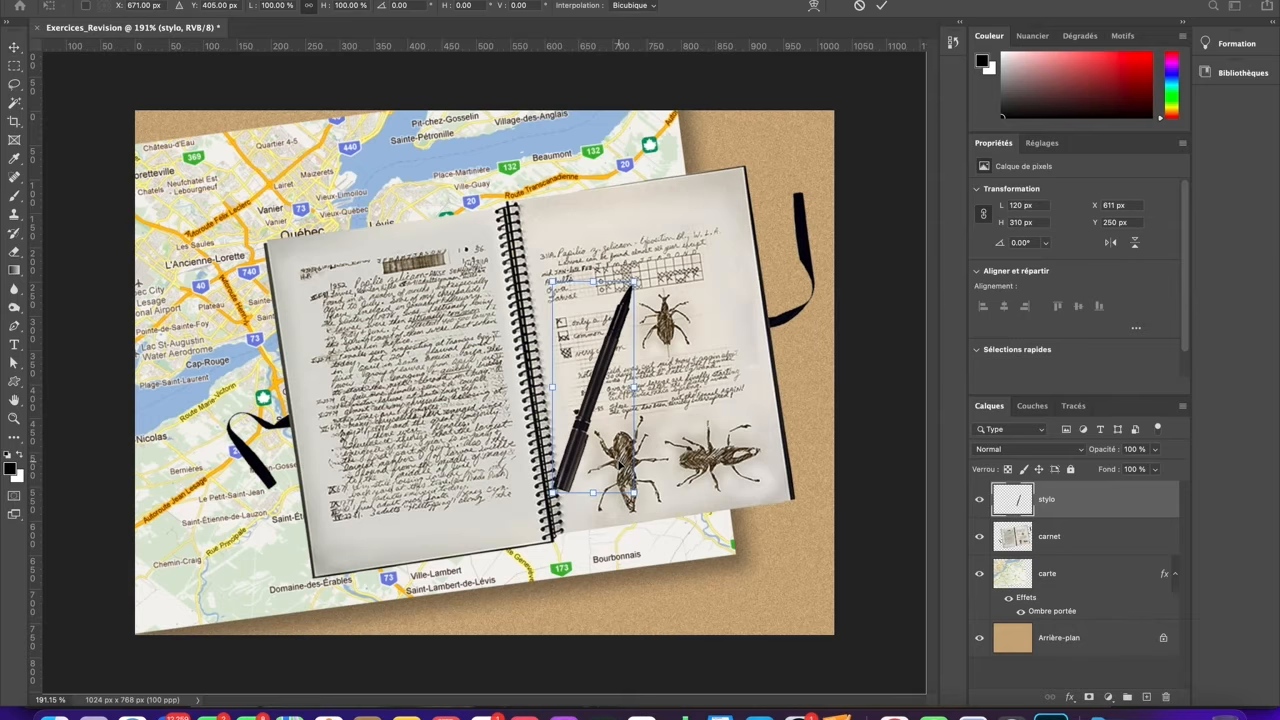
{"action": "left_click_drag", "start_coordinate": [667, 245], "coordinate": [468, 272]}
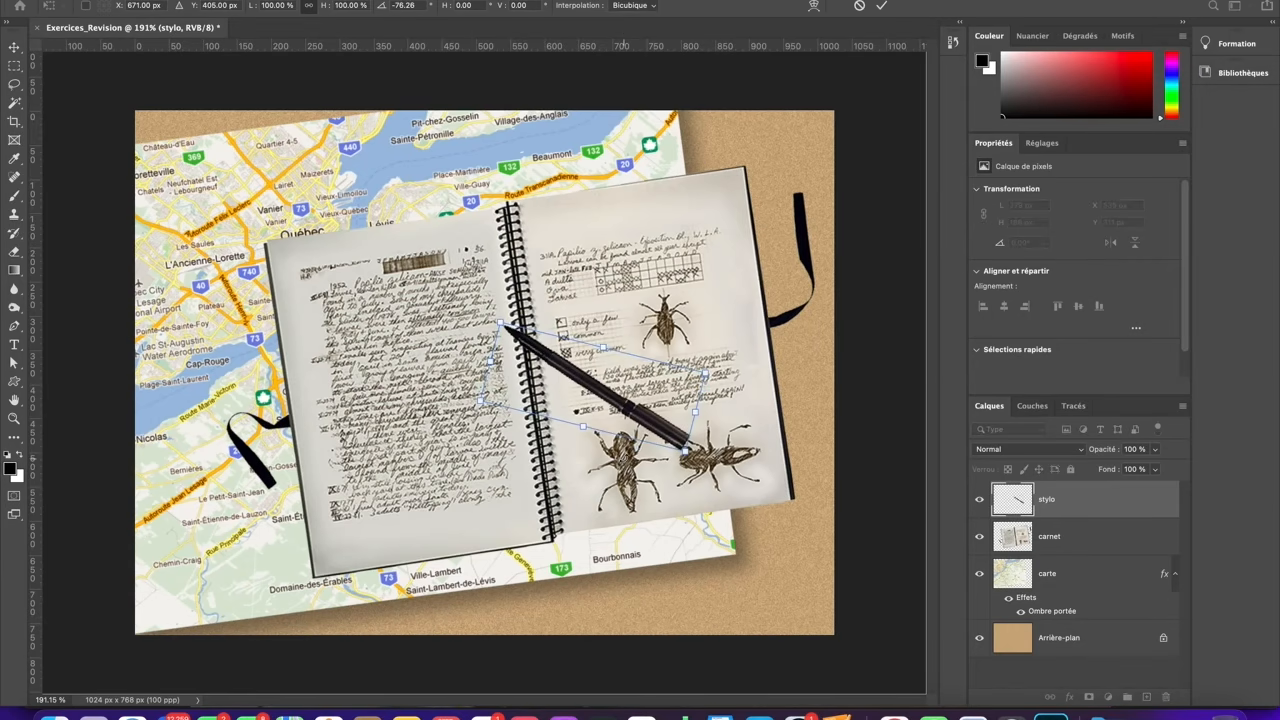
{"action": "left_click_drag", "start_coordinate": [649, 420], "coordinate": [827, 442]}
{"action": "left_click", "coordinate": [972, 714]}
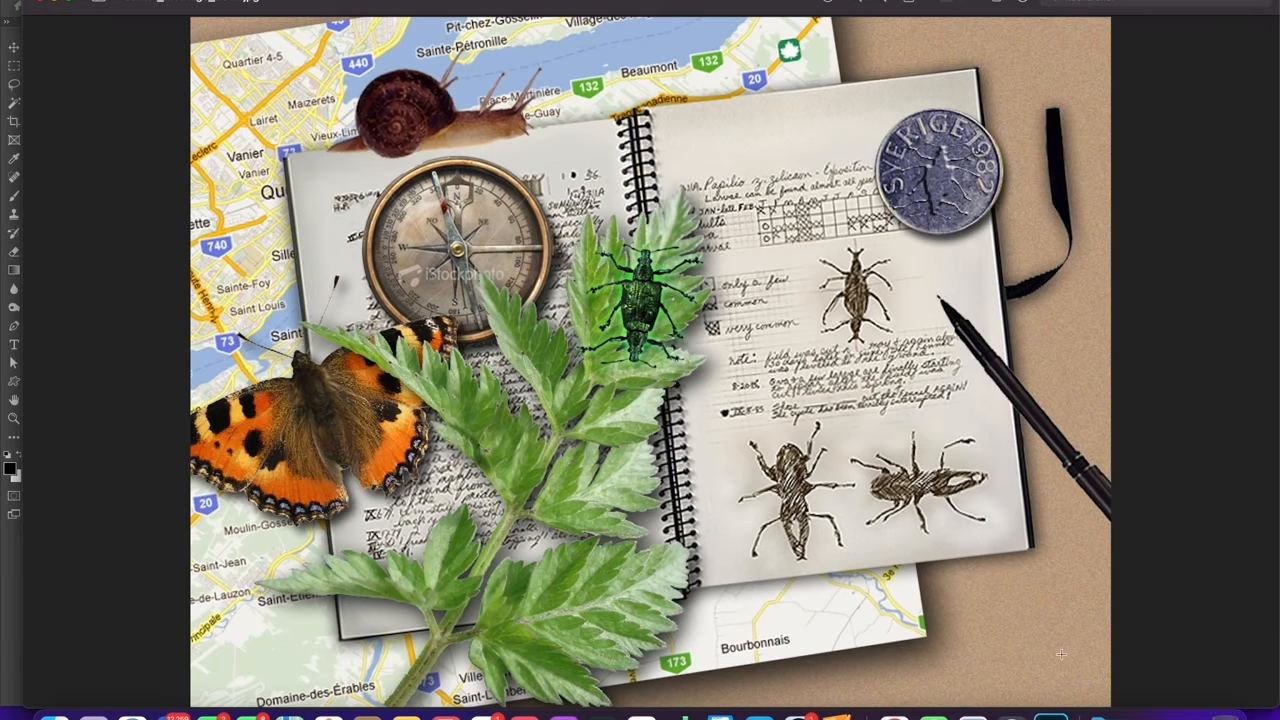
{"action": "left_click", "coordinate": [1050, 712]}
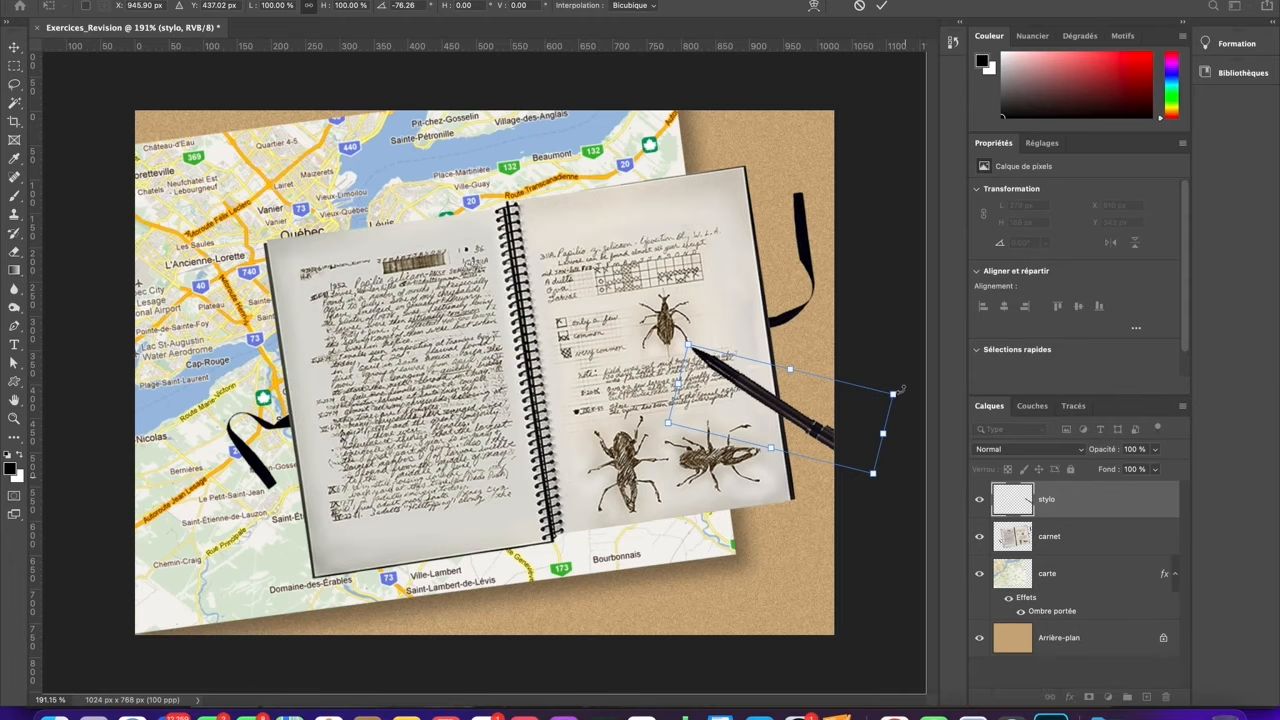
{"action": "left_click_drag", "start_coordinate": [900, 390], "coordinate": [912, 442]}
{"action": "key", "text": "super+z"}
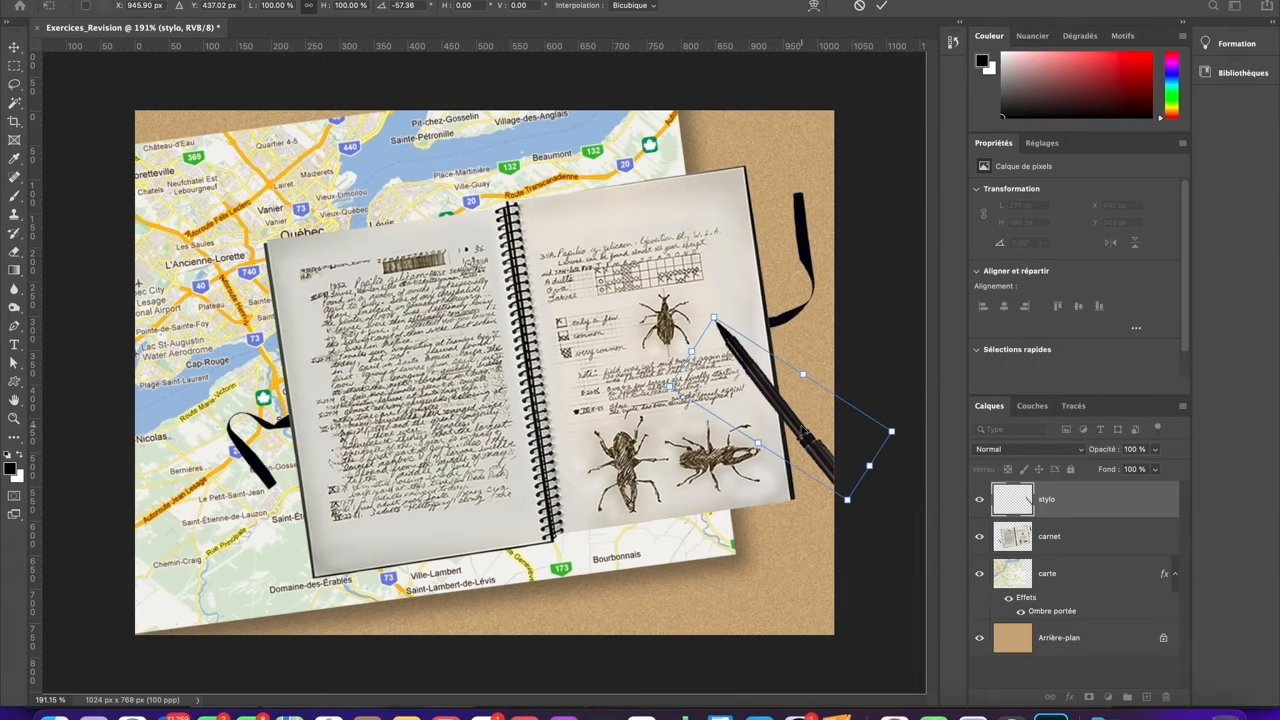
{"action": "left_click_drag", "start_coordinate": [800, 432], "coordinate": [799, 428]}
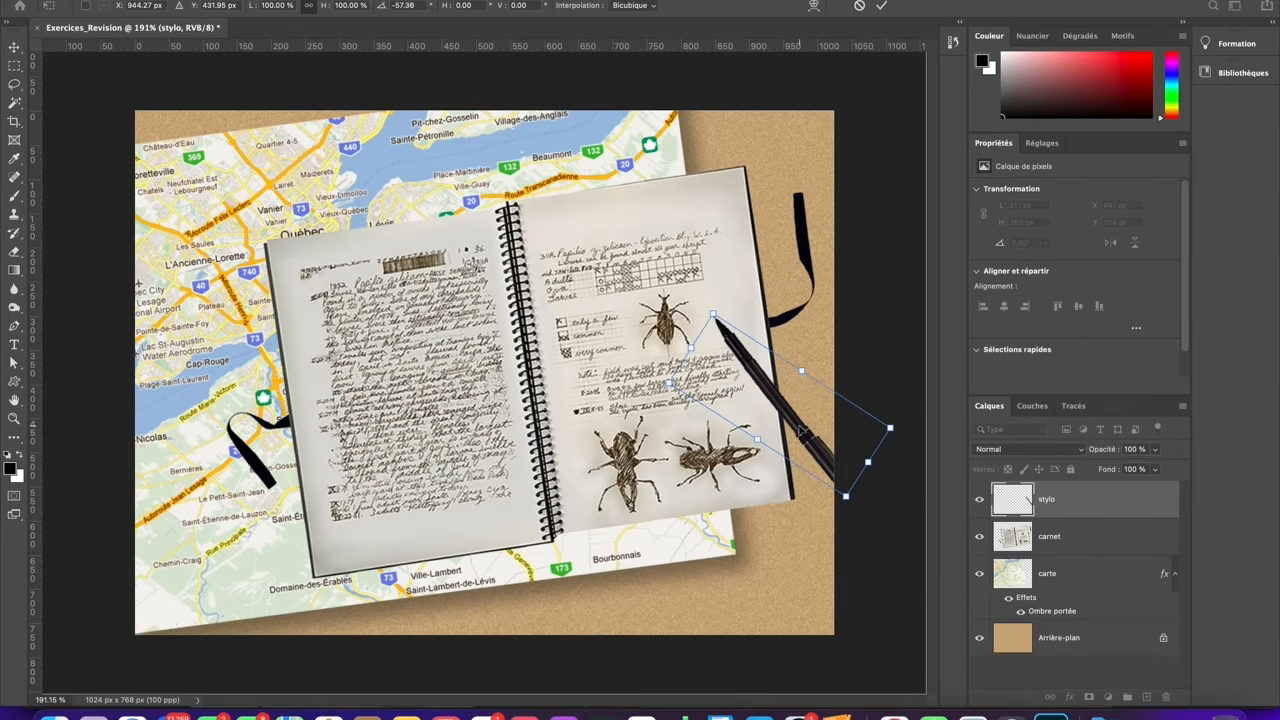
{"action": "key", "text": "Return"}
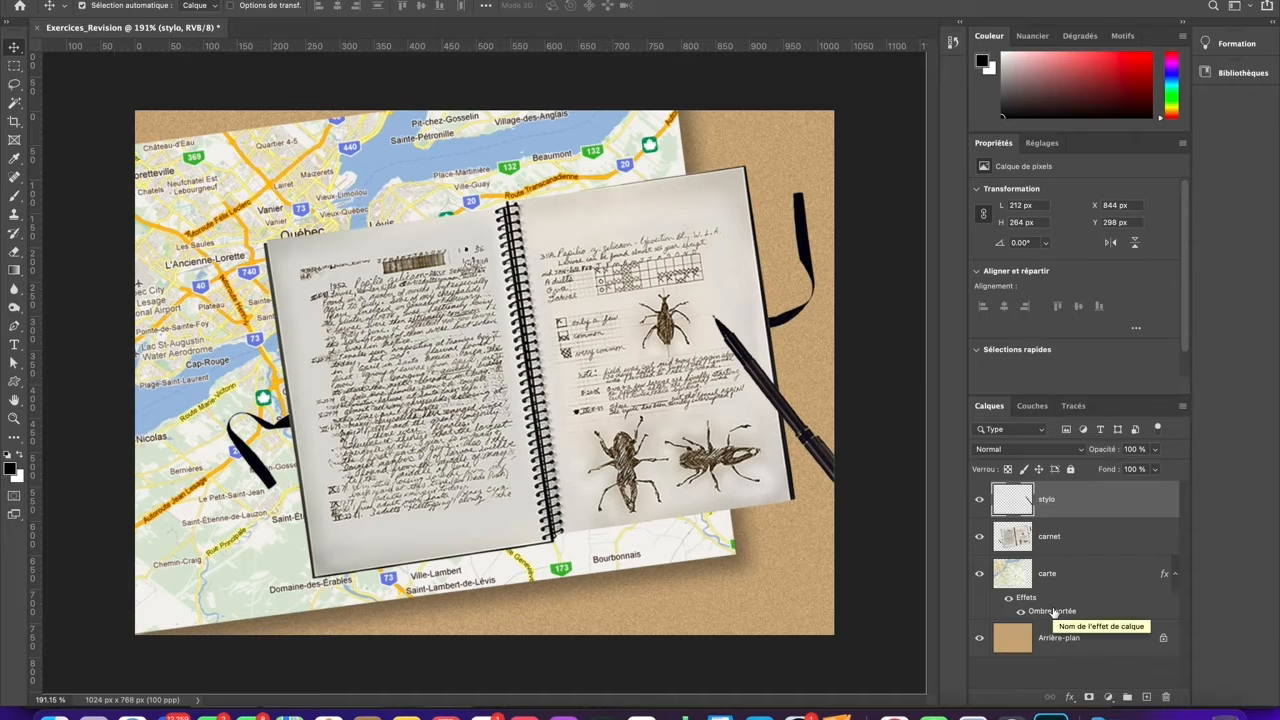
Copy the drop shadow effect from the carte layer to the carnet layer and compare the montage with the reference in Preview.
{"action": "left_click", "coordinate": [1054, 540]}
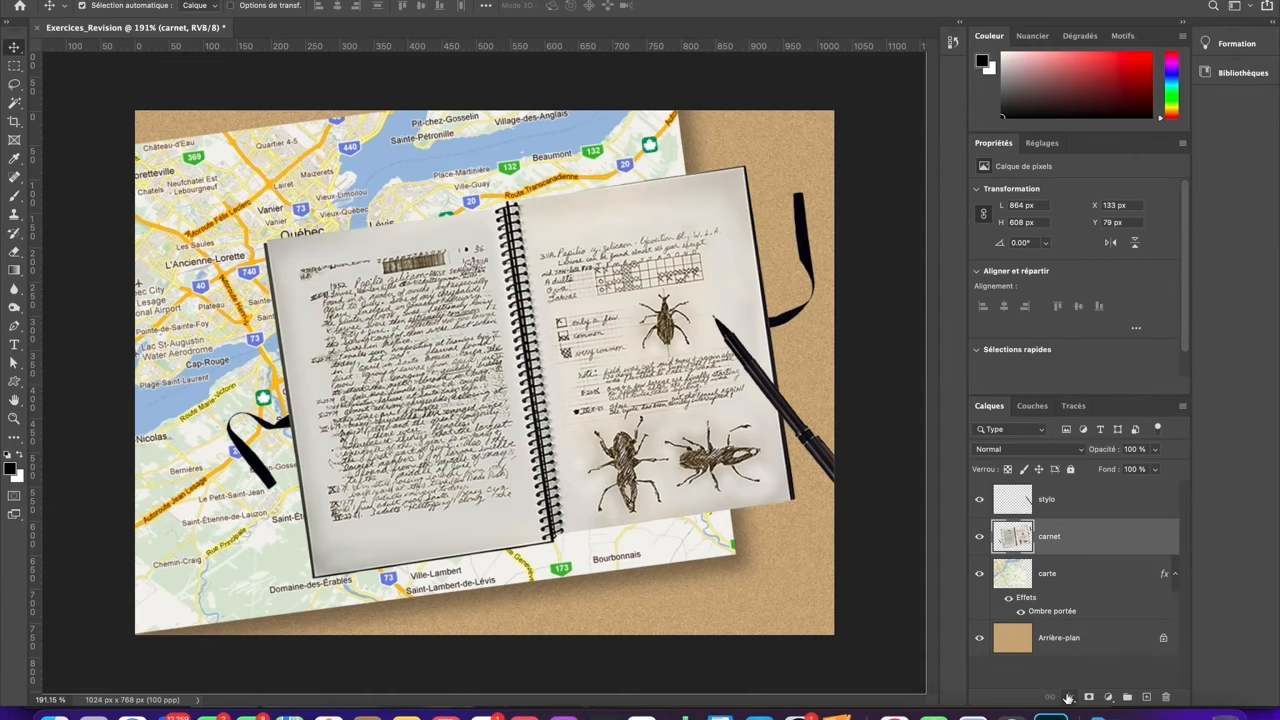
{"action": "left_click", "coordinate": [1060, 614]}
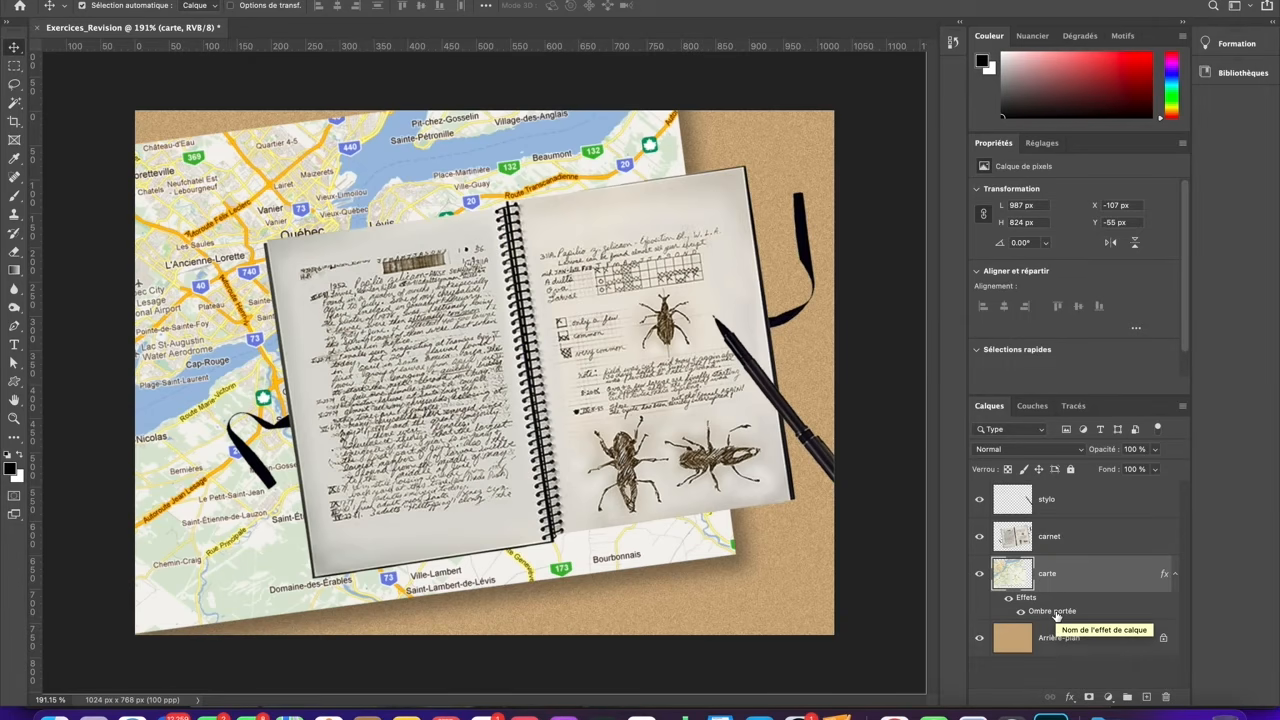
{"action": "left_click_drag", "start_coordinate": [1056, 615], "coordinate": [1046, 548]}
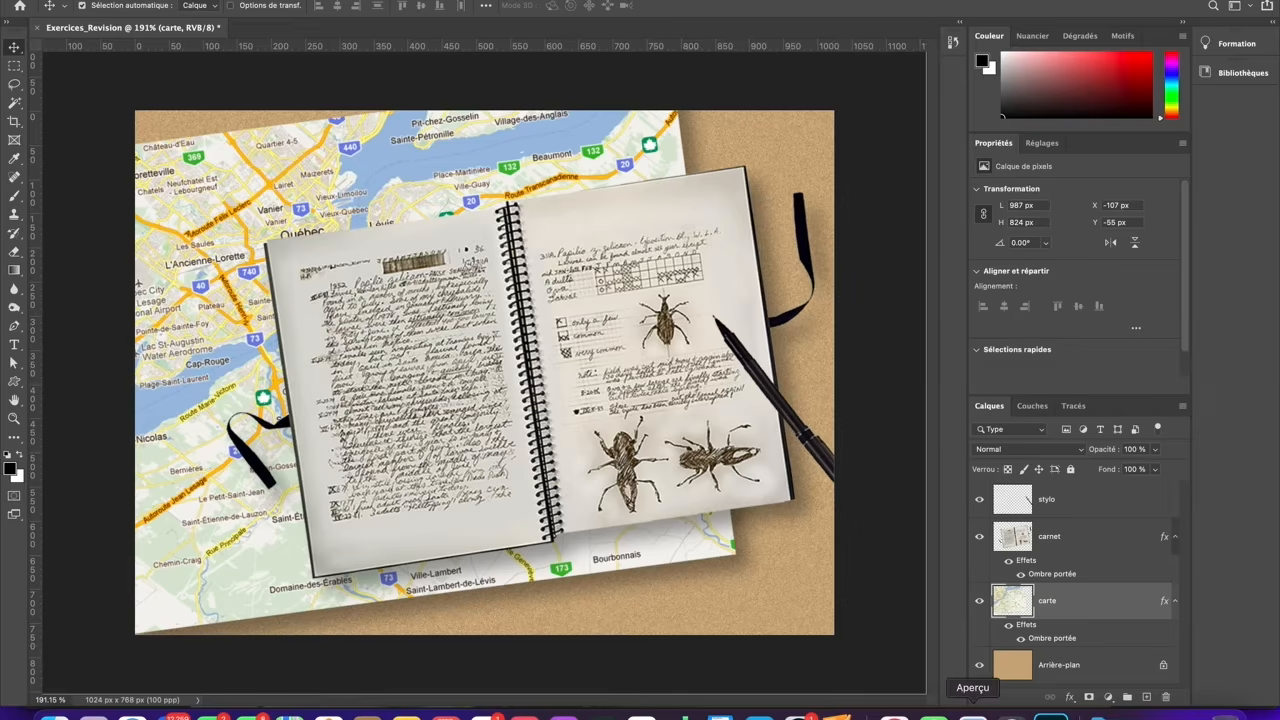
{"action": "left_click", "coordinate": [972, 714]}
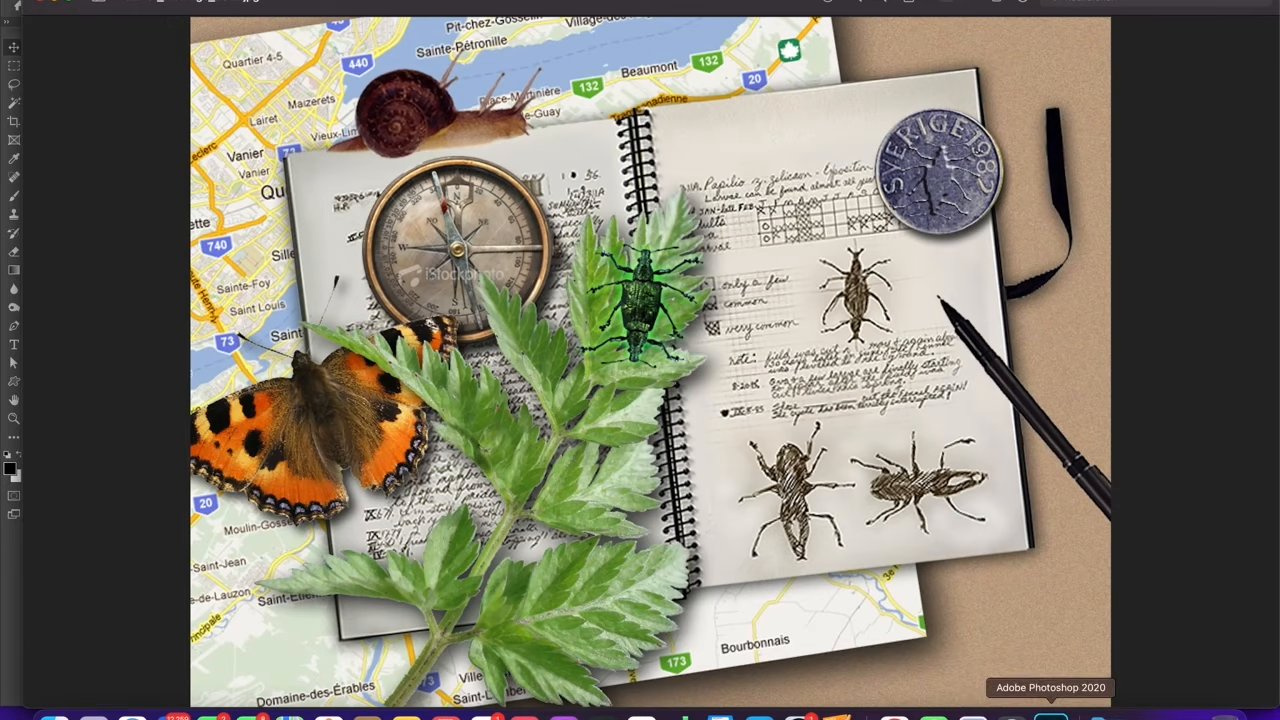
{"action": "left_click", "coordinate": [1052, 712]}
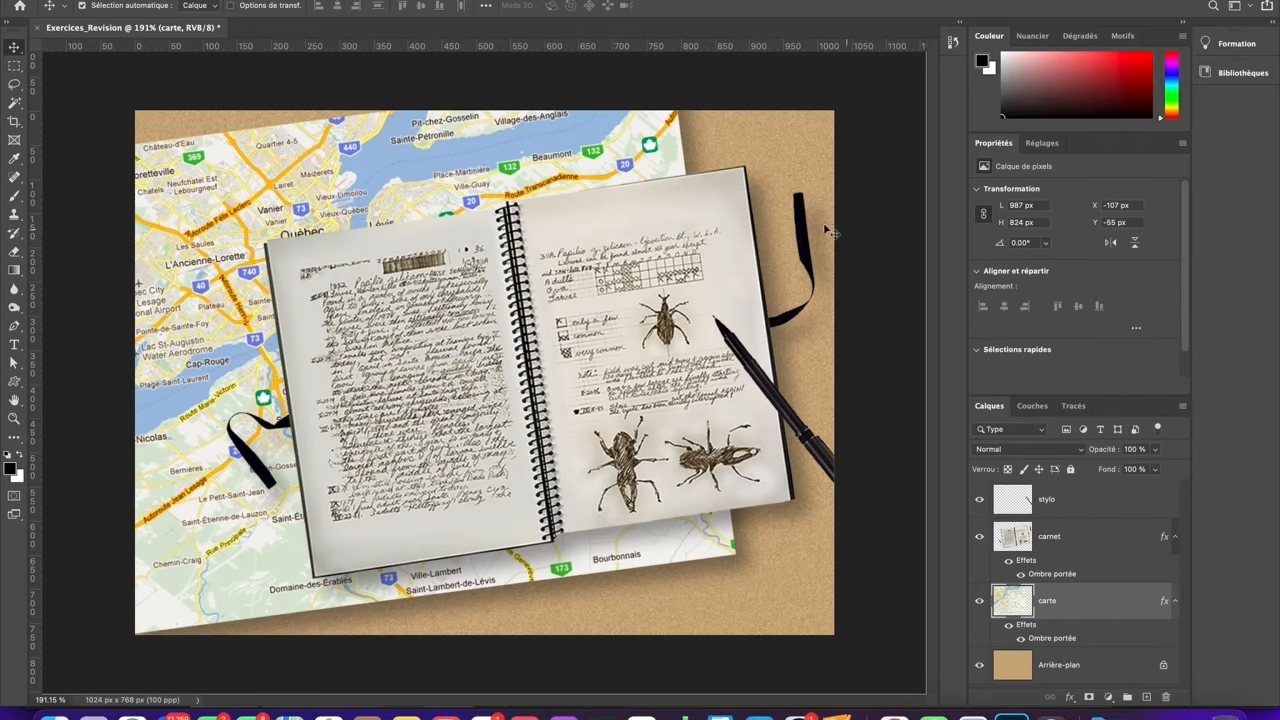
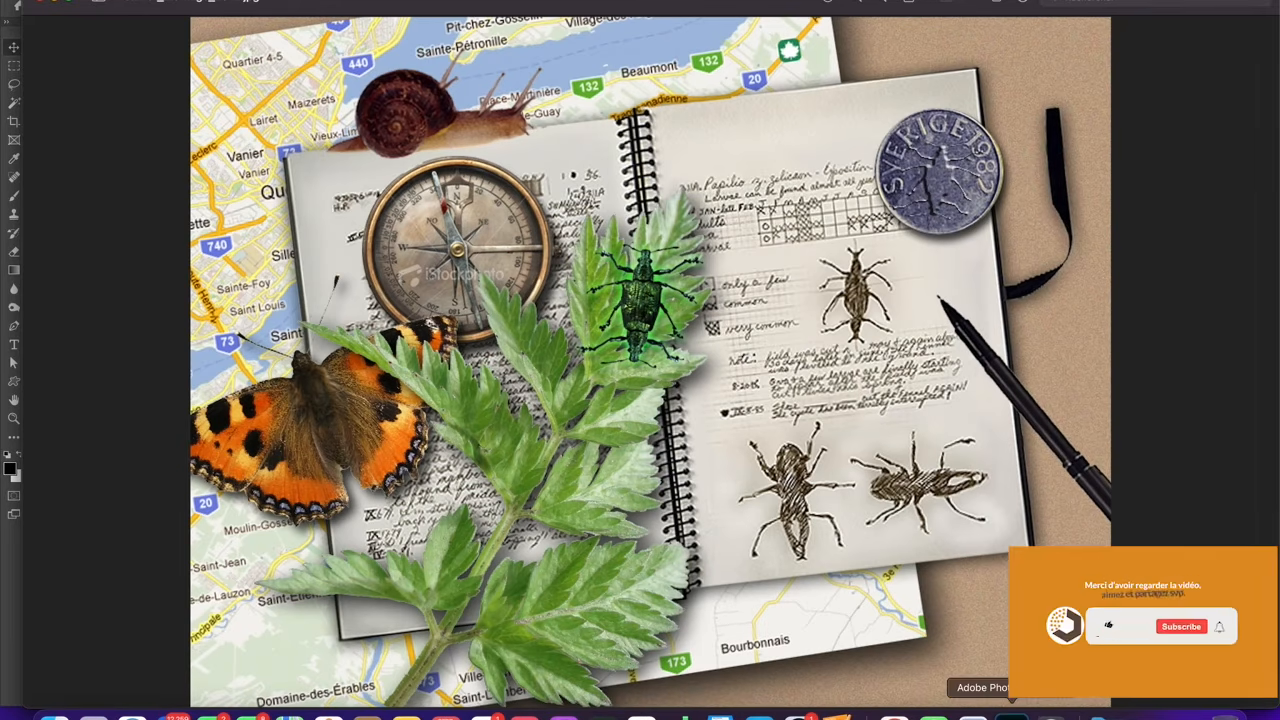
{"action": "left_click", "coordinate": [1010, 714]}
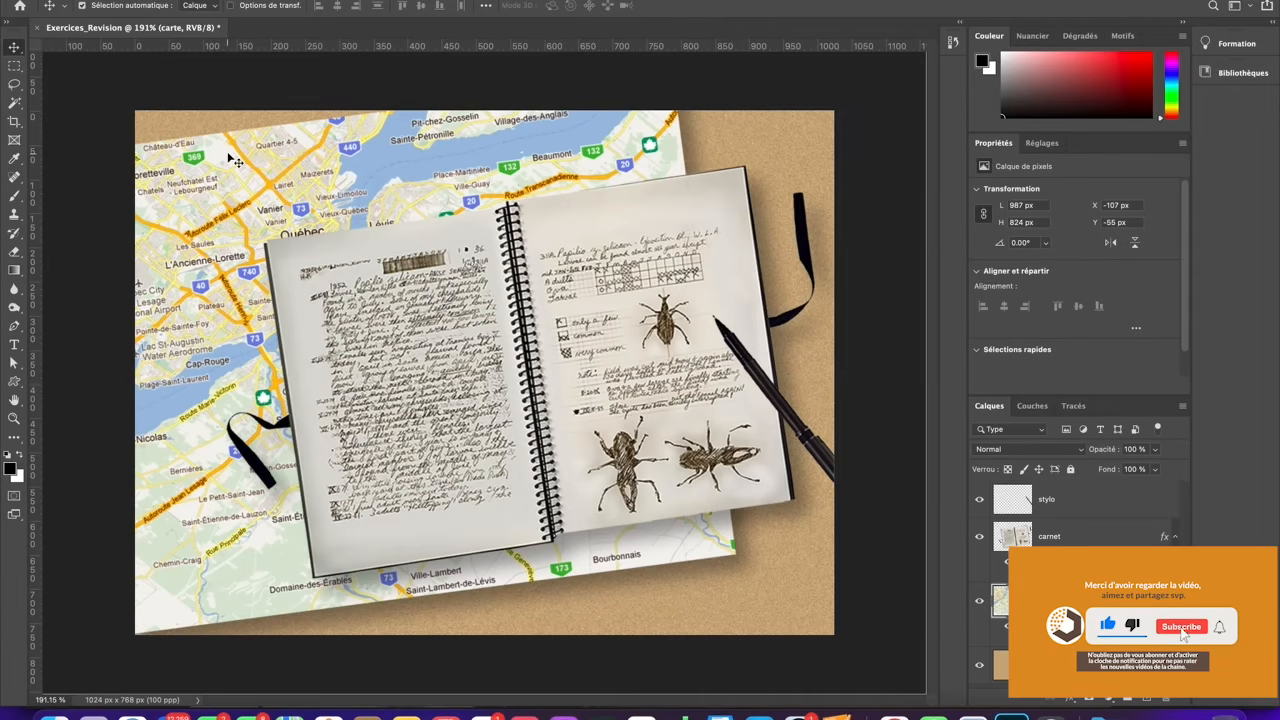
{"action": "left_click", "coordinate": [113, 1]}
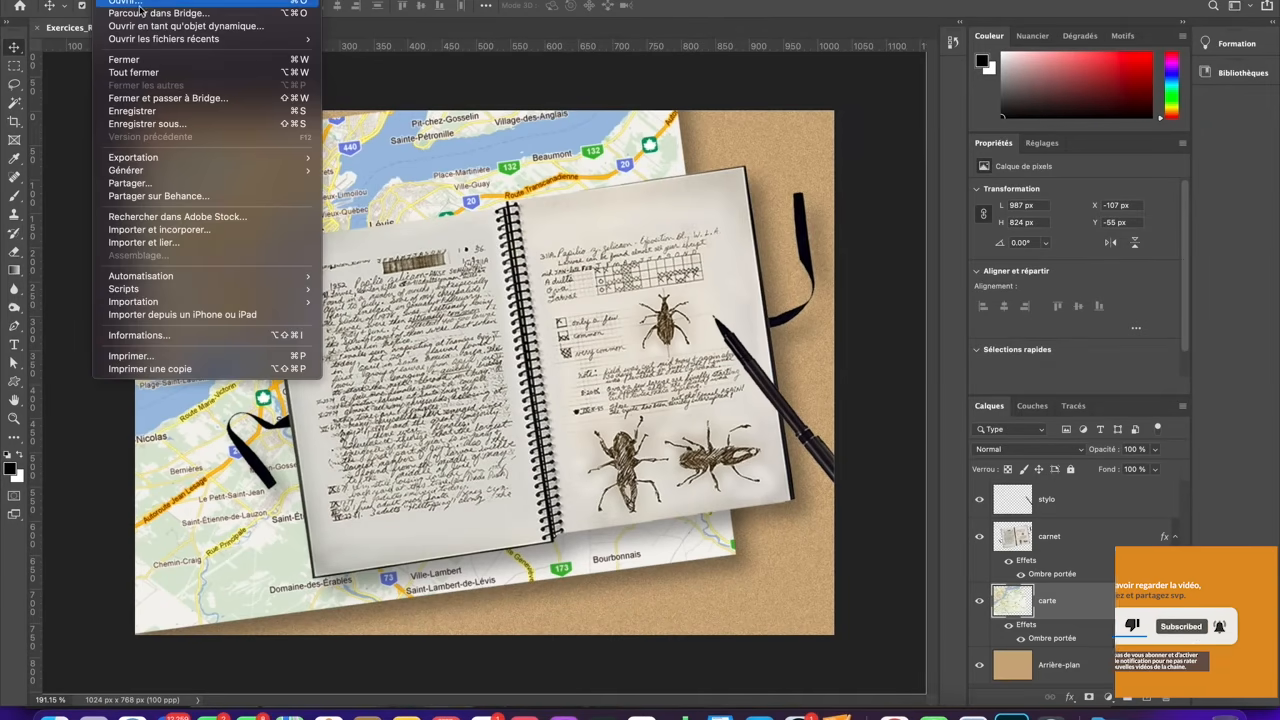
{"action": "left_click", "coordinate": [145, 5]}
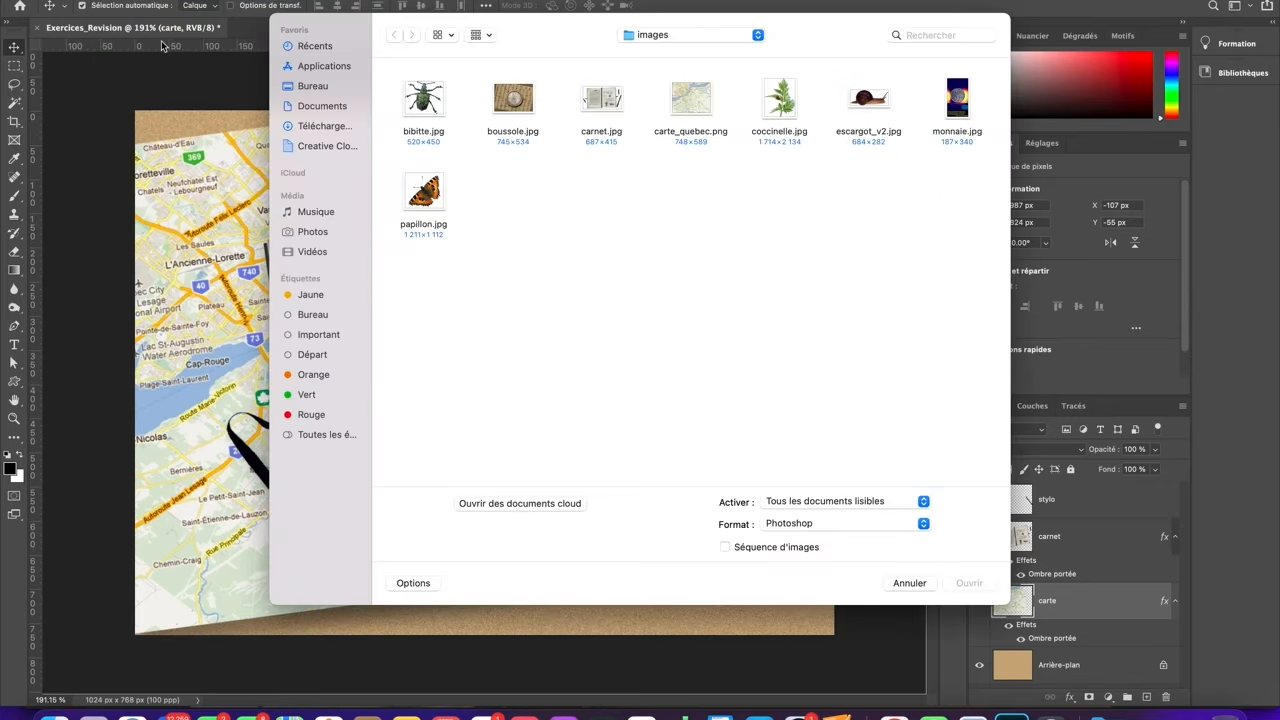
{"action": "left_click", "coordinate": [910, 582]}
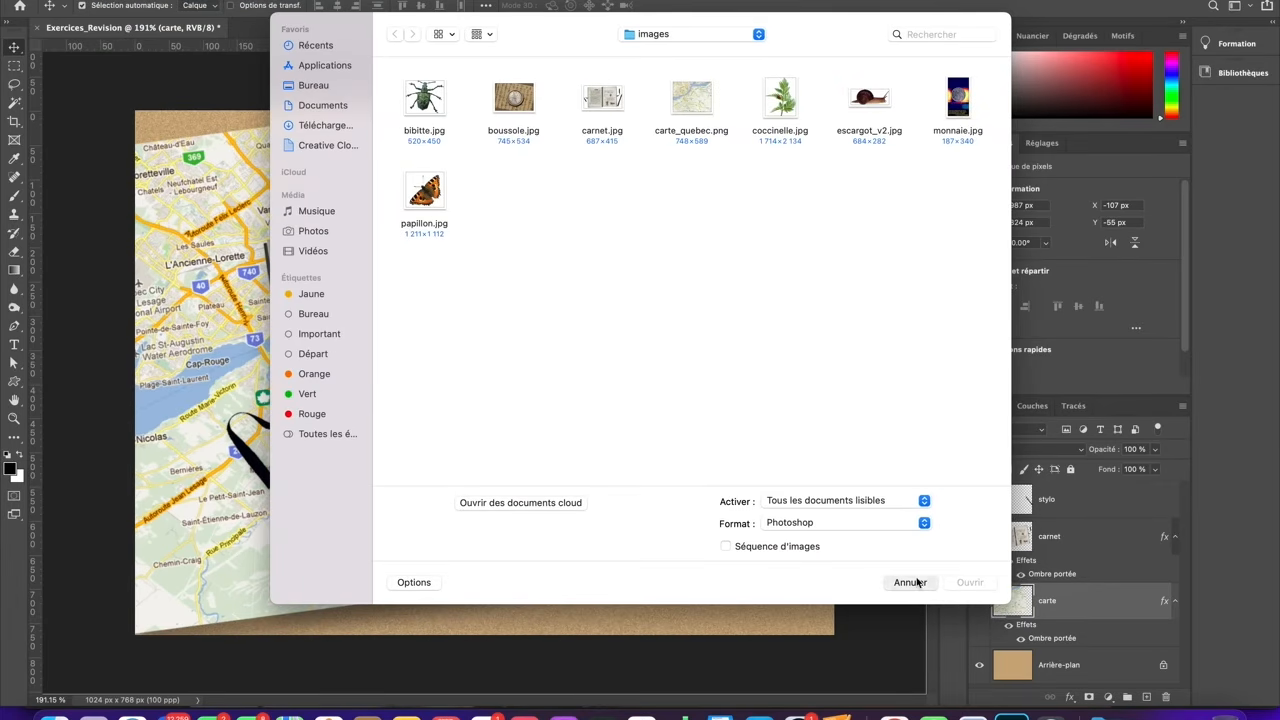
Open escargot_v2.jpg from the images folder, discarding its embedded colour profile.
{"action": "left_click", "coordinate": [1032, 500]}
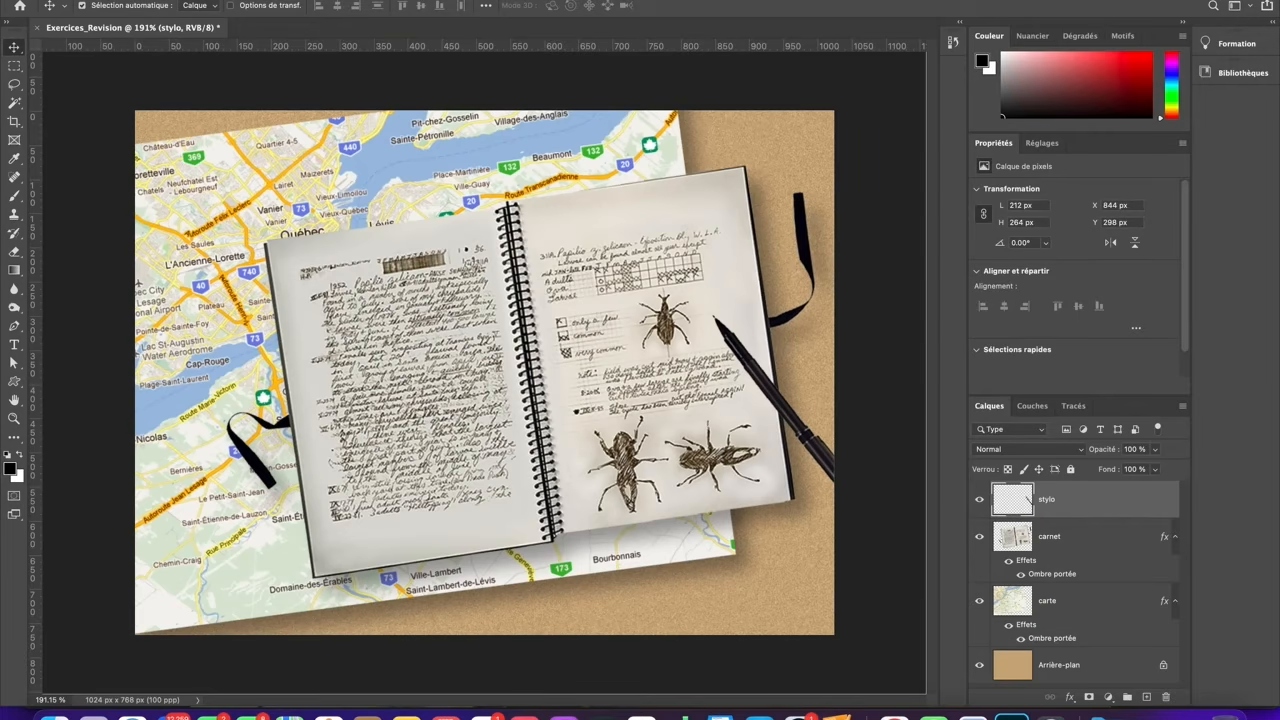
{"action": "left_click", "coordinate": [130, 1]}
{"action": "left_click", "coordinate": [140, 1]}
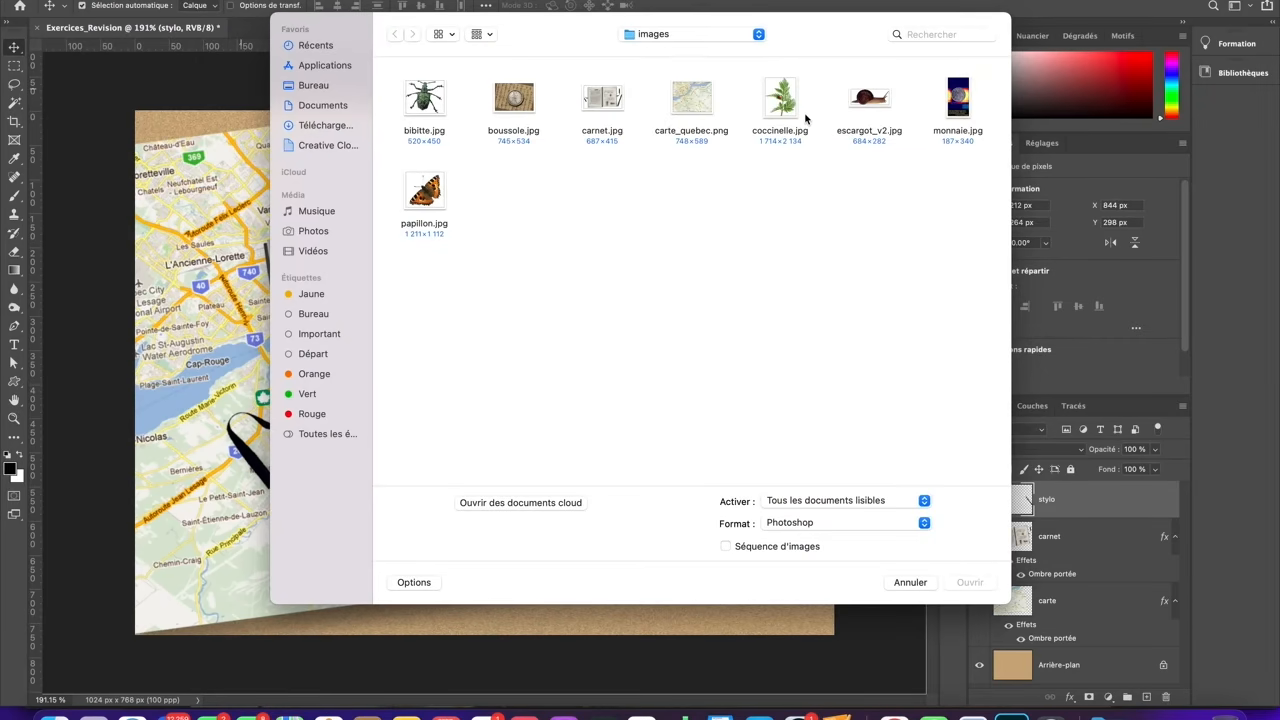
{"action": "left_click", "coordinate": [882, 99]}
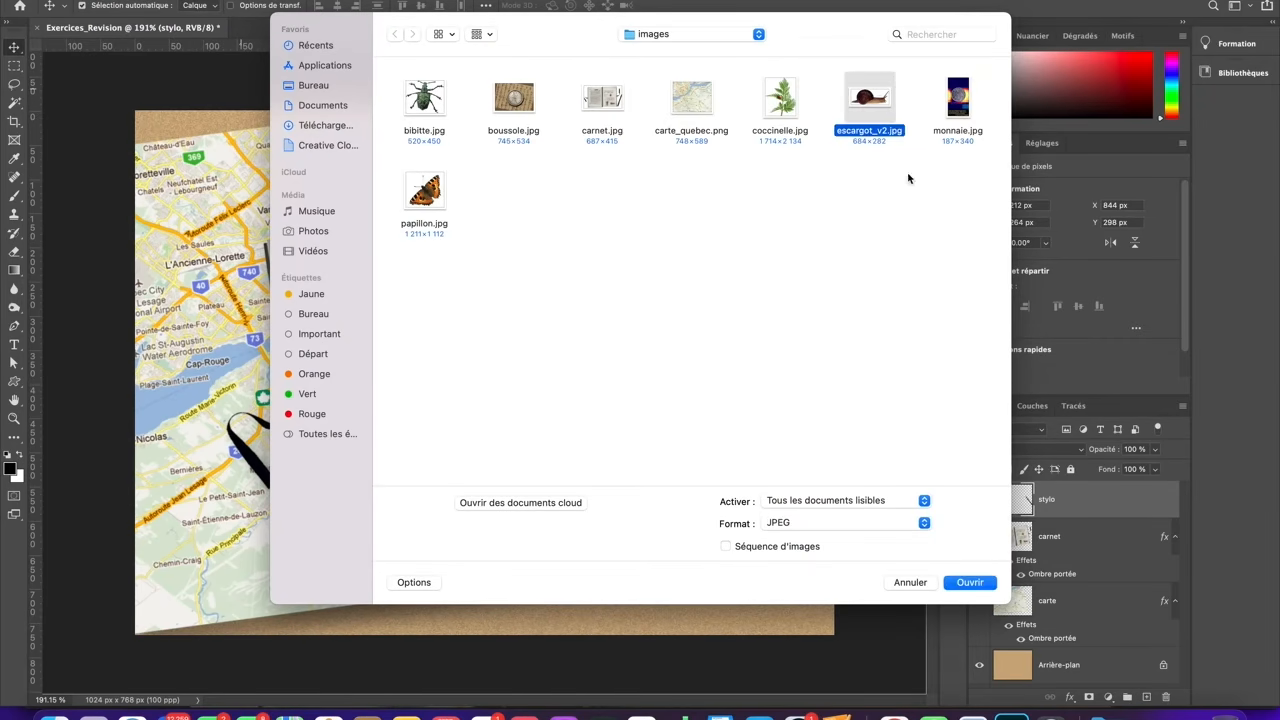
{"action": "left_click", "coordinate": [970, 582]}
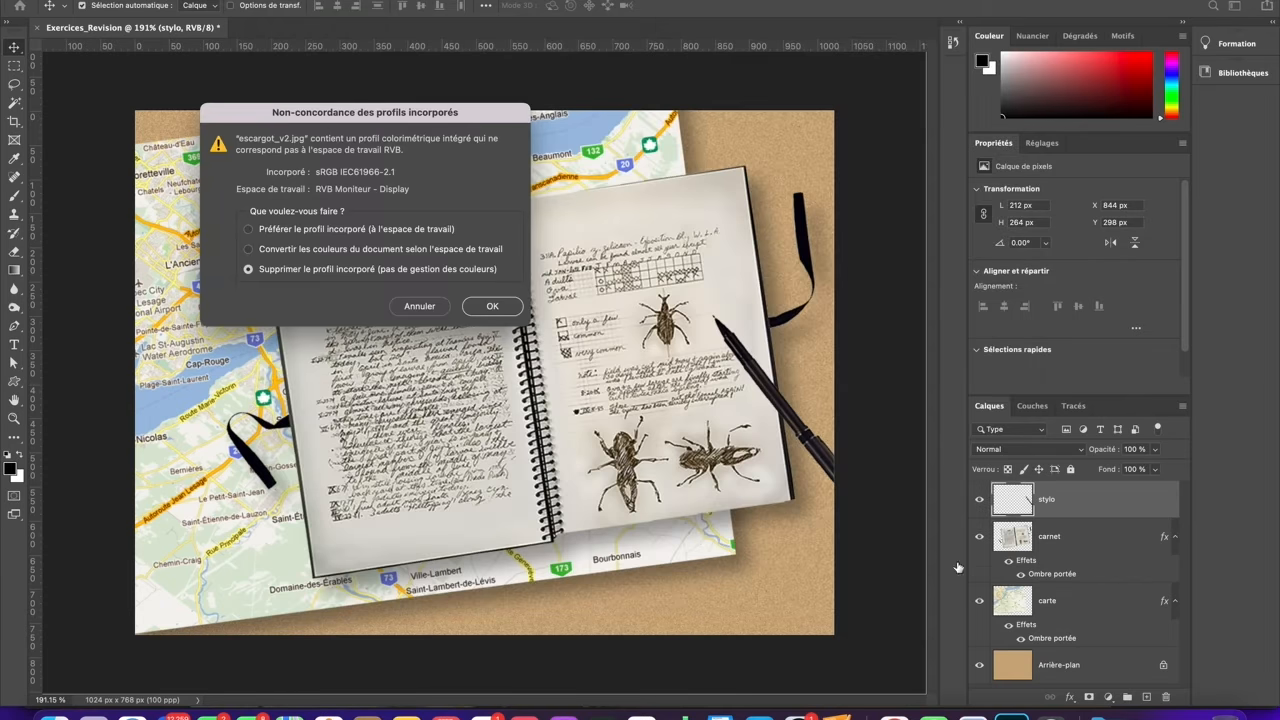
{"action": "left_click", "coordinate": [493, 306]}
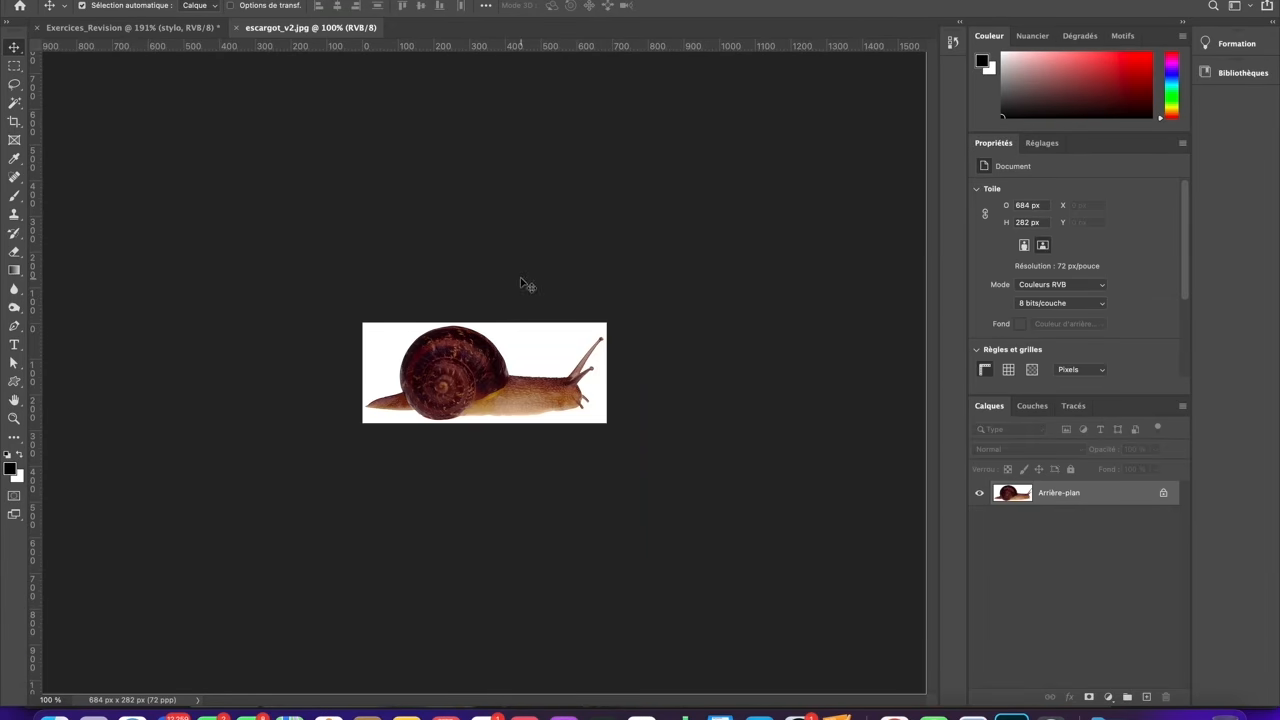
Check the reference montage in Preview and select the white background around the snail with the Magic Wand.
{"action": "left_click", "coordinate": [14, 418]}
{"action": "left_click", "coordinate": [534, 379]}
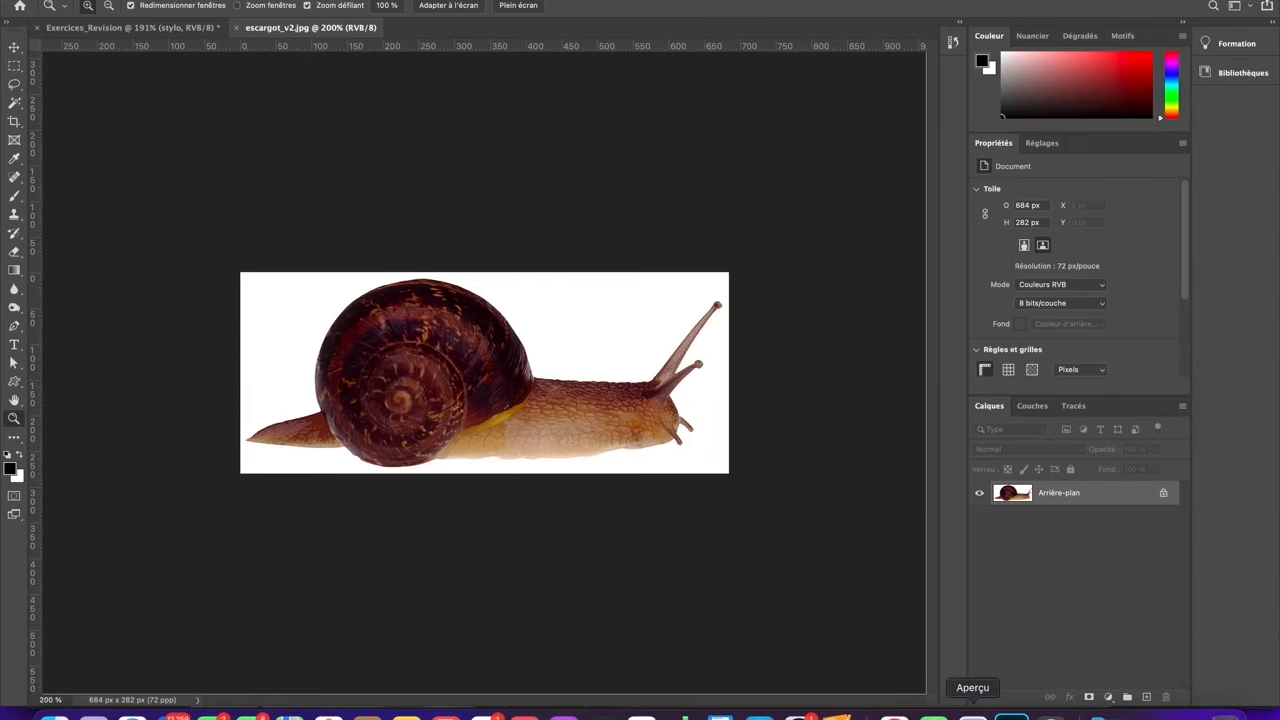
{"action": "left_click", "coordinate": [974, 716]}
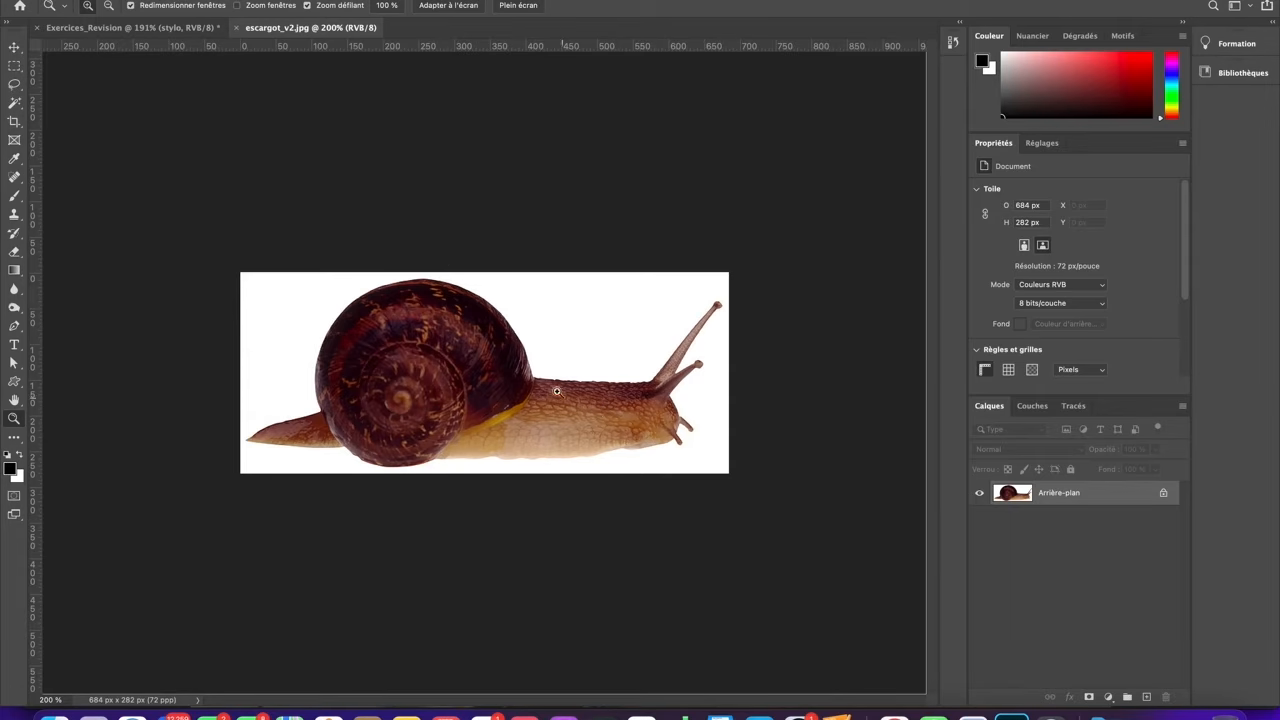
{"action": "left_click", "coordinate": [20, 104]}
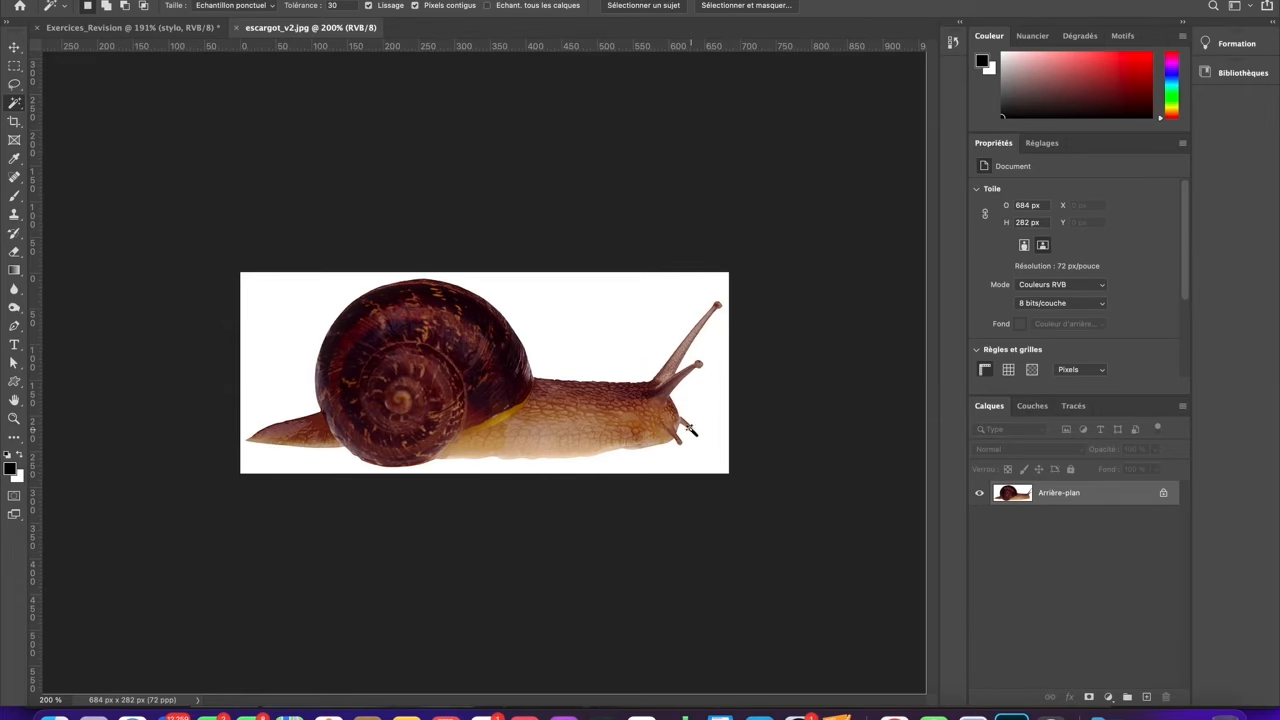
{"action": "left_click", "coordinate": [568, 341]}
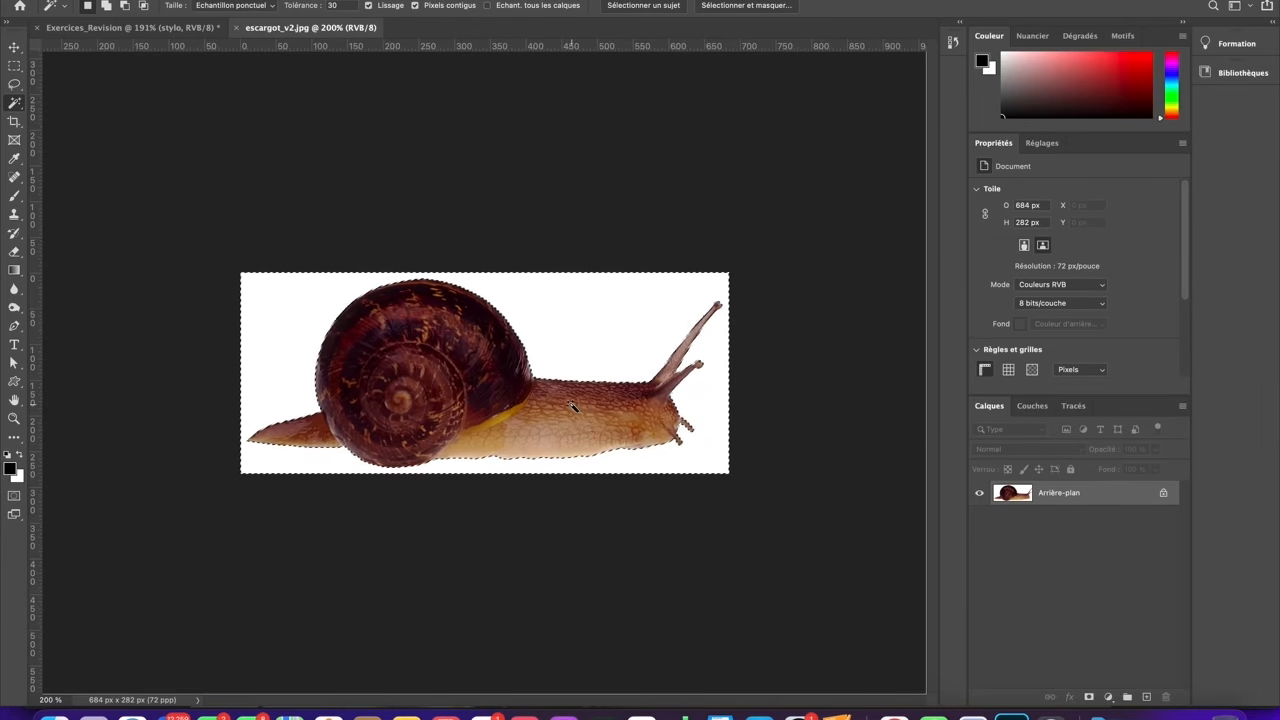
{"action": "double_click", "coordinate": [1066, 494]}
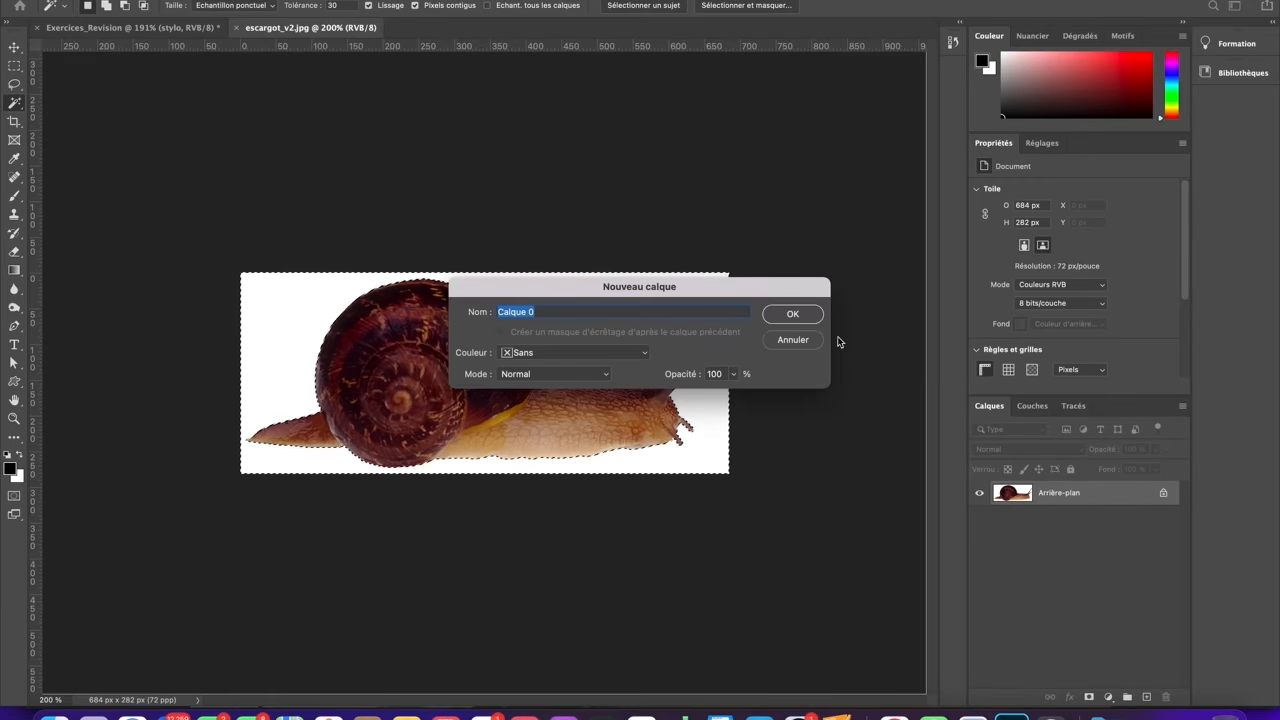
{"action": "left_click", "coordinate": [789, 315]}
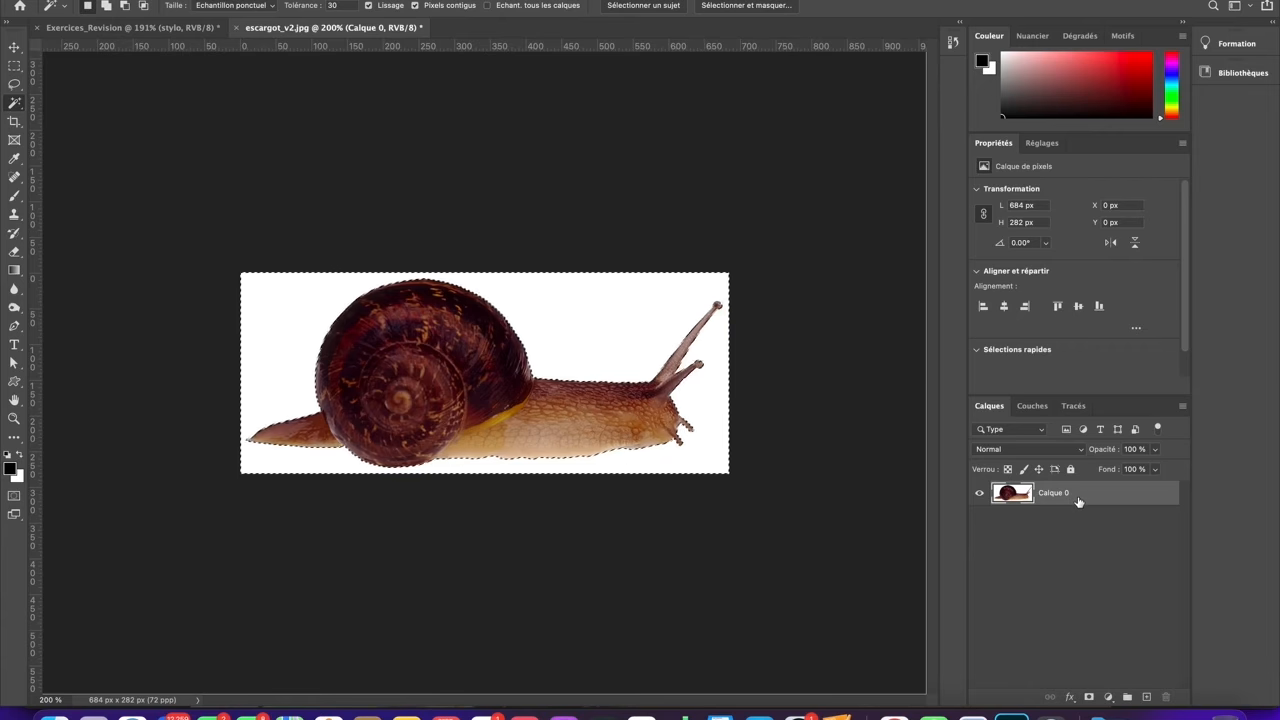
{"action": "key", "text": "super+z"}
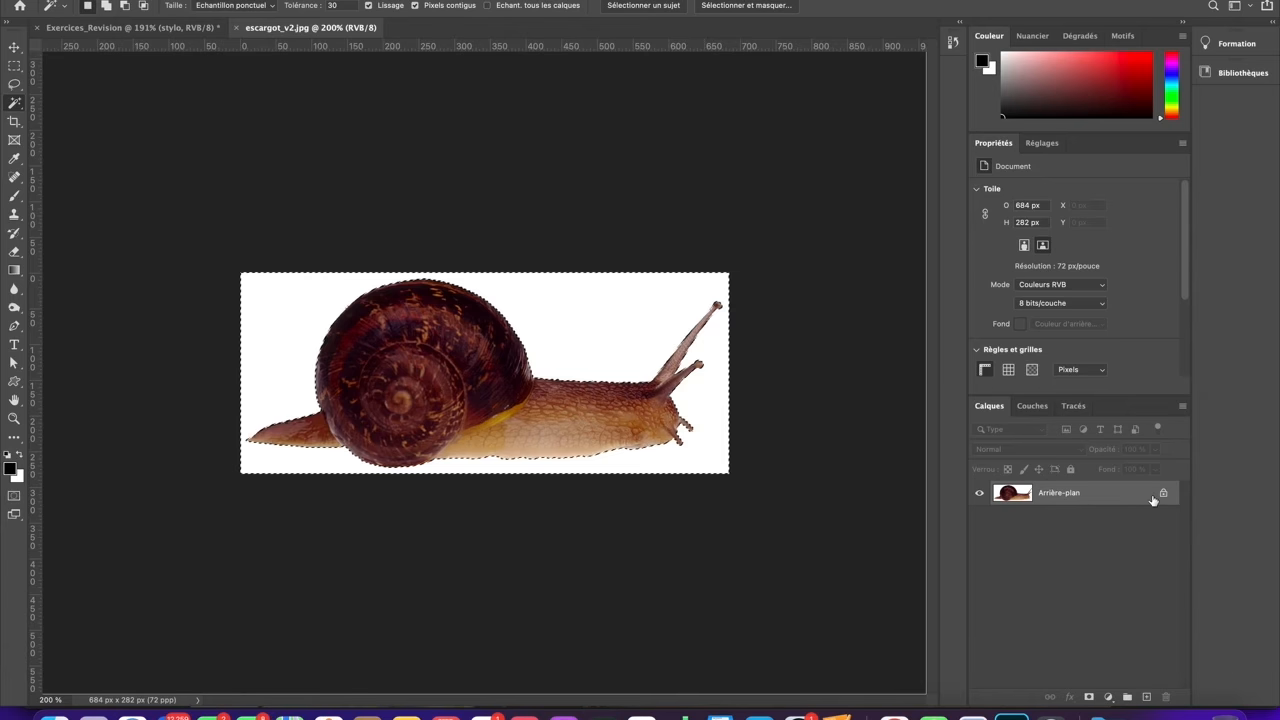
Convert the locked background into the layer Calque 0, delete the selected white around the snail and deselect.
{"action": "double_click", "coordinate": [1070, 497]}
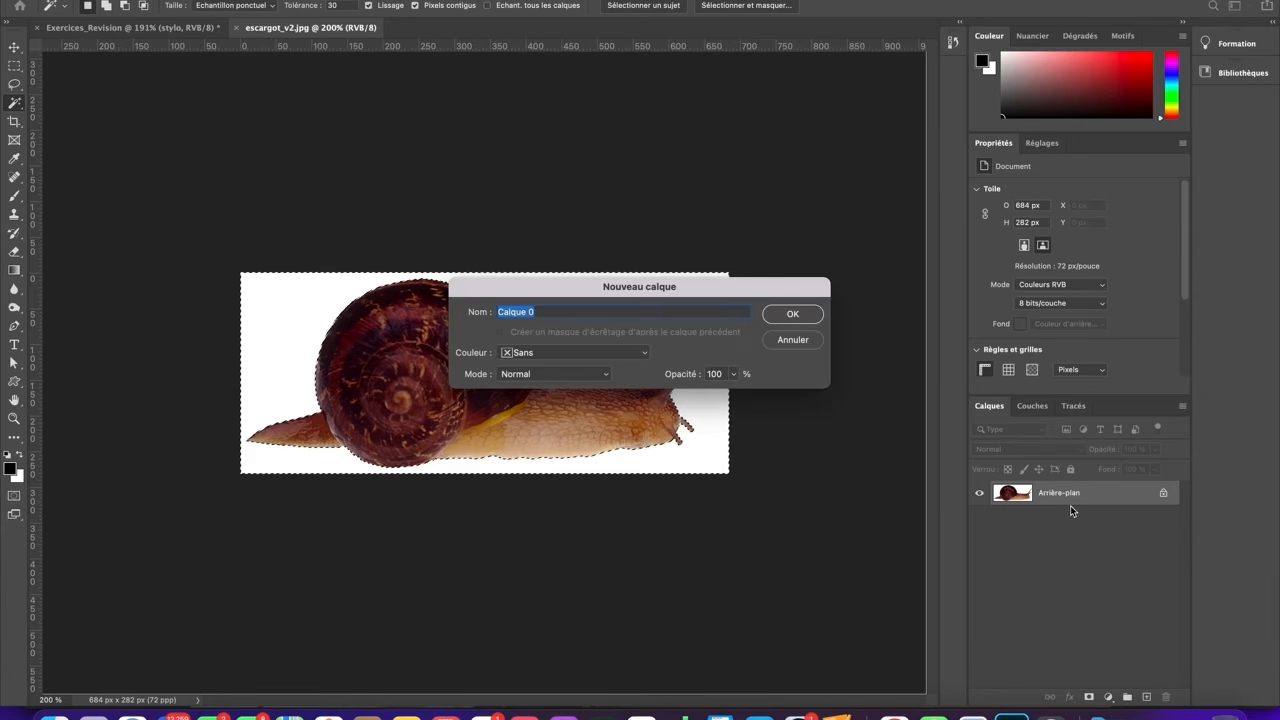
{"action": "left_click", "coordinate": [792, 316]}
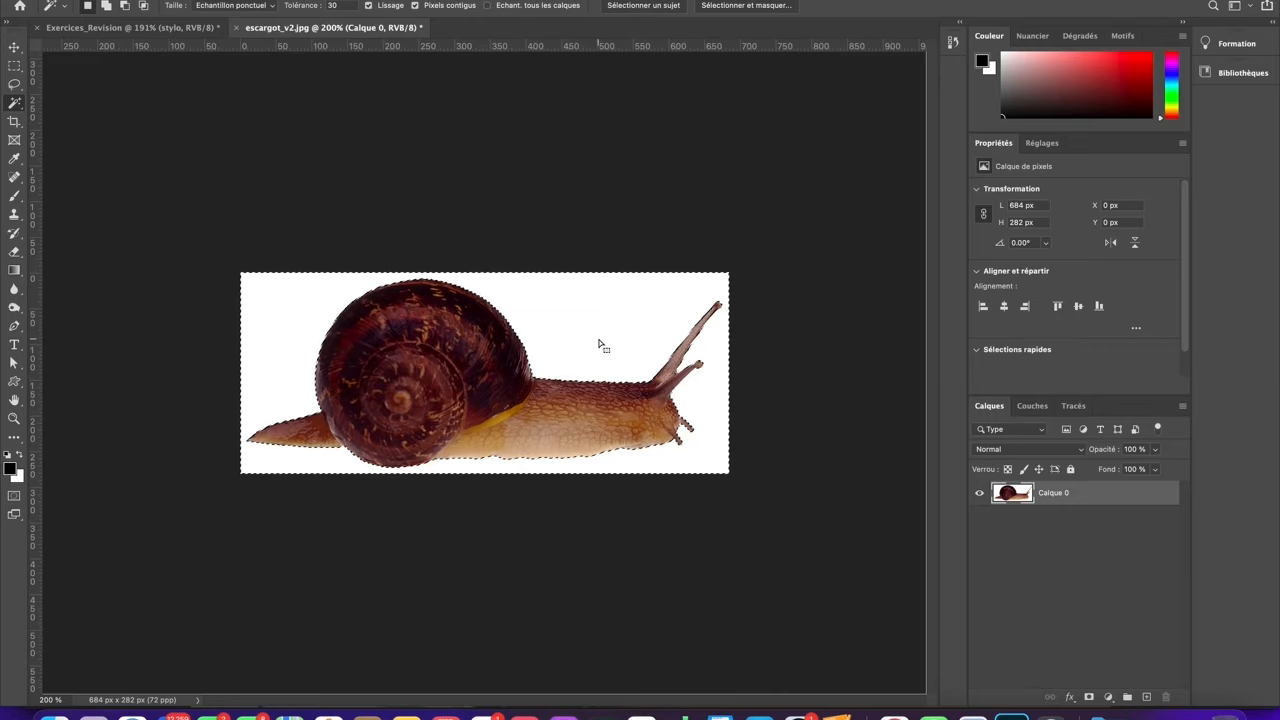
{"action": "key", "text": "BackSpace"}
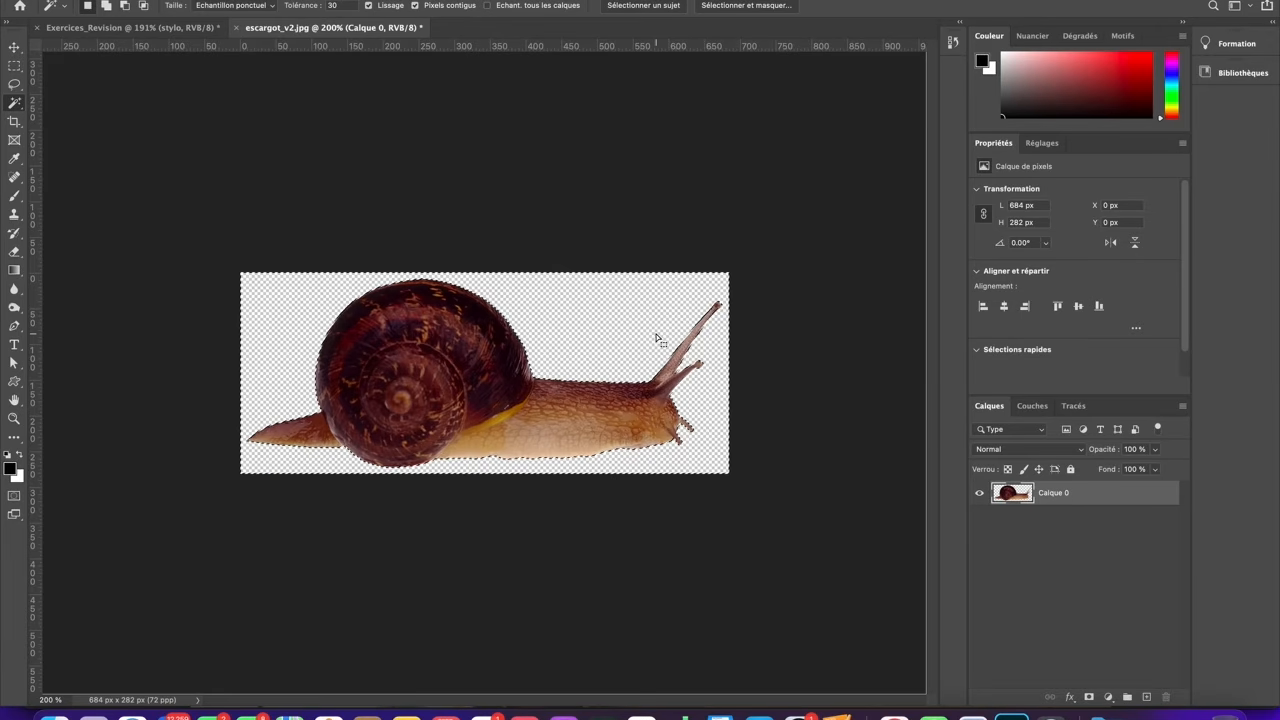
{"action": "key", "text": "super+d"}
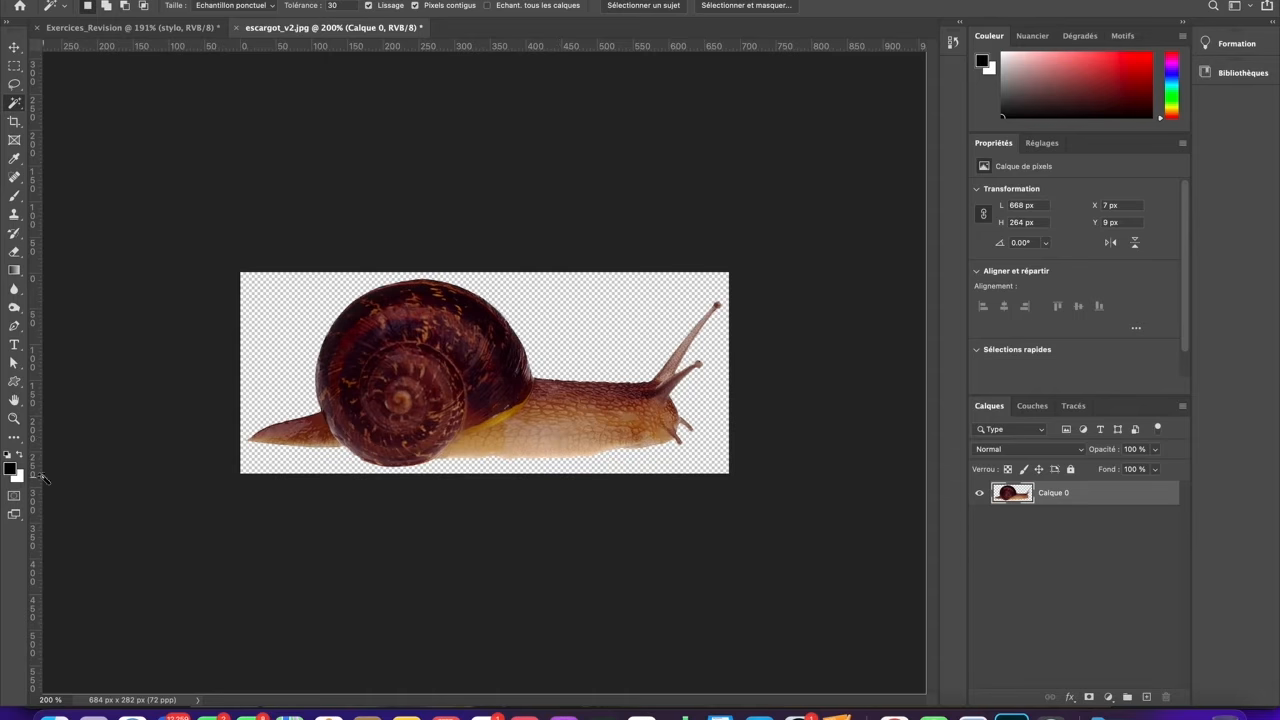
Outline the snail's two long upper tentacles with a Lasso selection.
{"action": "left_click", "coordinate": [14, 419]}
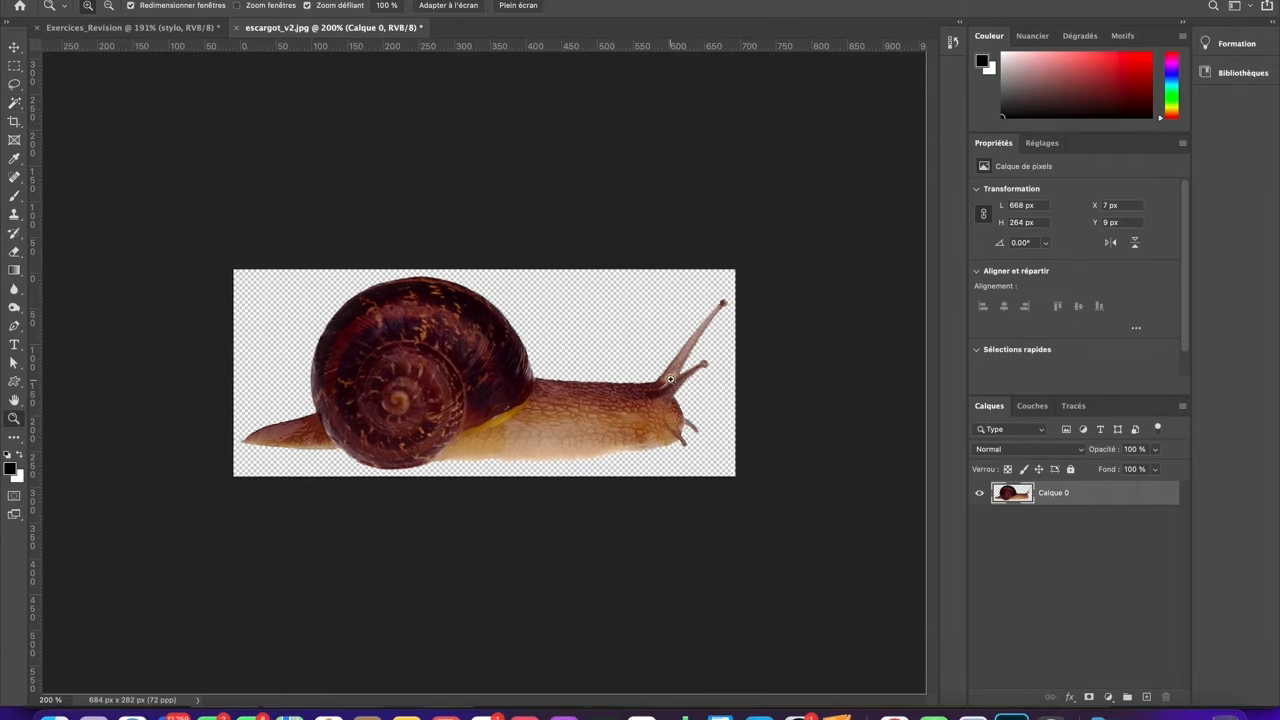
{"action": "left_click", "coordinate": [567, 365]}
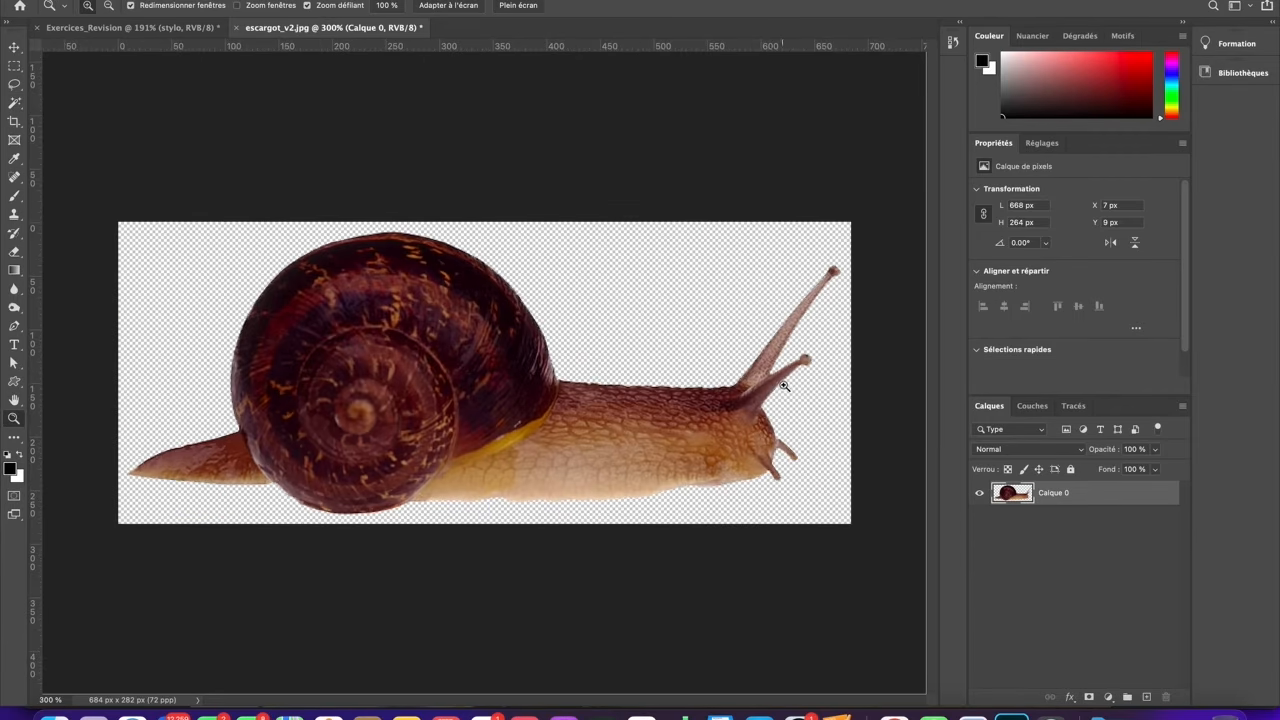
{"action": "left_click", "coordinate": [14, 85]}
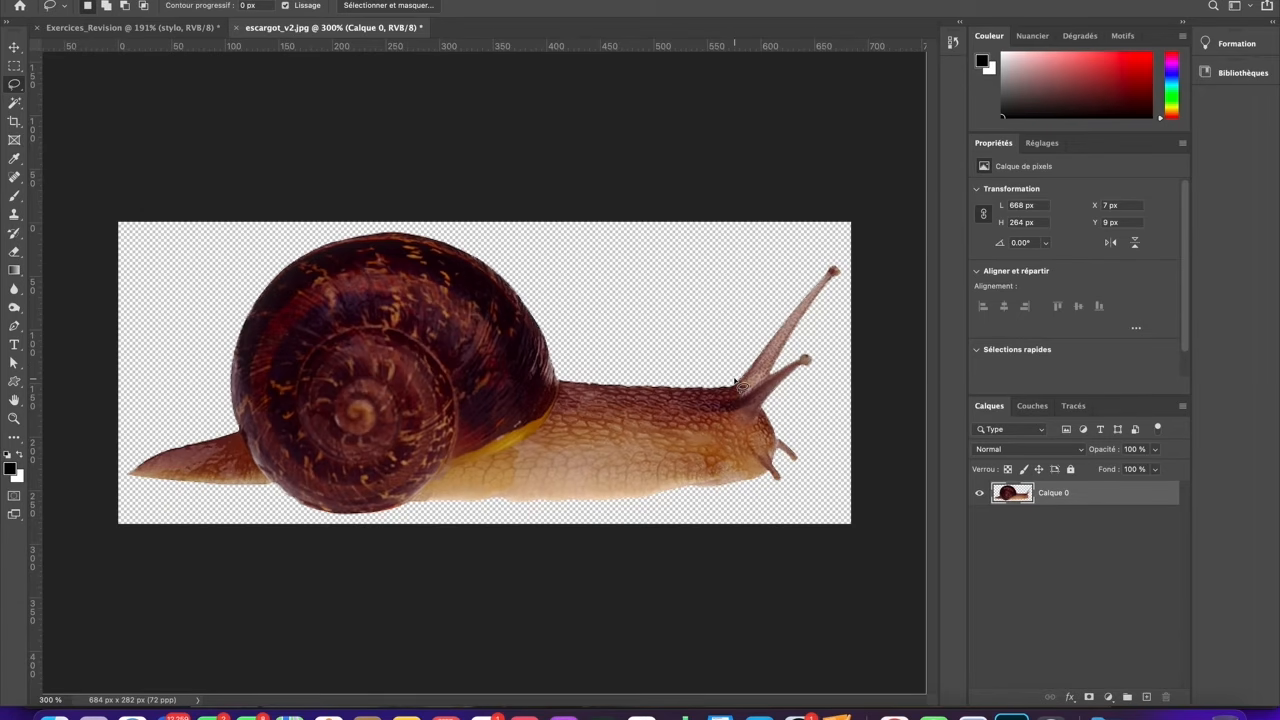
{"action": "mouse_move", "coordinate": [733, 380]}
{"action": "left_mouse_down"}
{"action": "mouse_move", "coordinate": [815, 272]}
{"action": "mouse_move", "coordinate": [841, 266]}
{"action": "mouse_move", "coordinate": [843, 288]}
{"action": "mouse_move", "coordinate": [799, 337]}
{"action": "left_mouse_up"}
{"action": "mouse_move", "coordinate": [762, 420]}
{"action": "left_mouse_down"}
{"action": "mouse_move", "coordinate": [728, 424]}
{"action": "mouse_move", "coordinate": [720, 398]}
{"action": "mouse_move", "coordinate": [726, 382]}
{"action": "mouse_move", "coordinate": [740, 386]}
{"action": "left_mouse_up"}
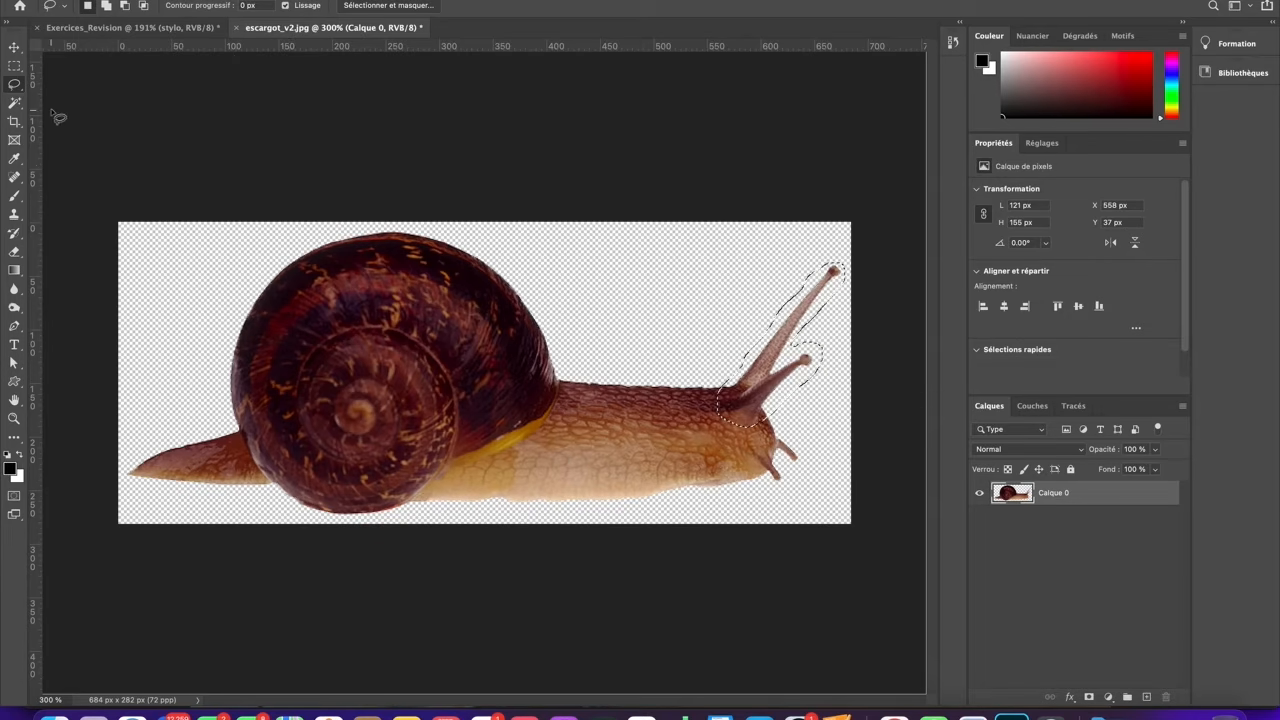
Copy the selected tentacles farther back on the snail's neck at about X 454 px, Y 38 px, undoing an extra copy over the shell.
{"action": "left_click", "coordinate": [15, 48]}
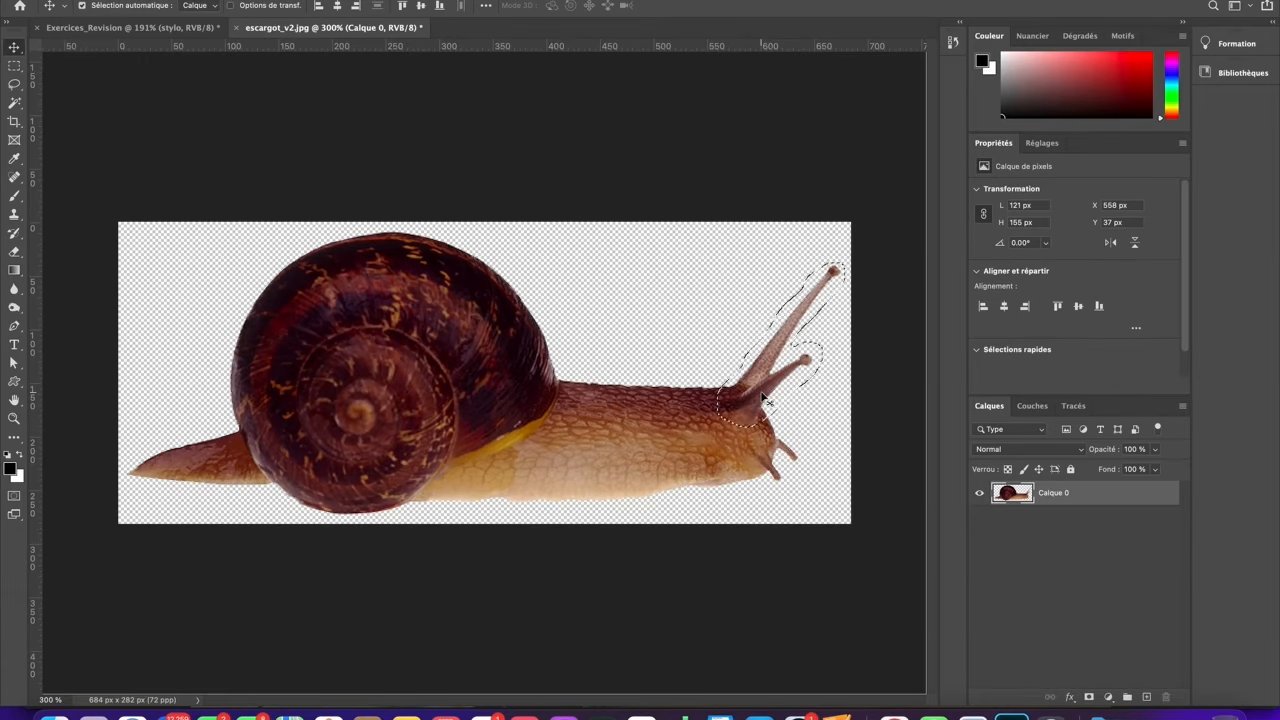
{"action": "left_click_drag", "start_coordinate": [762, 397], "coordinate": [650, 396]}
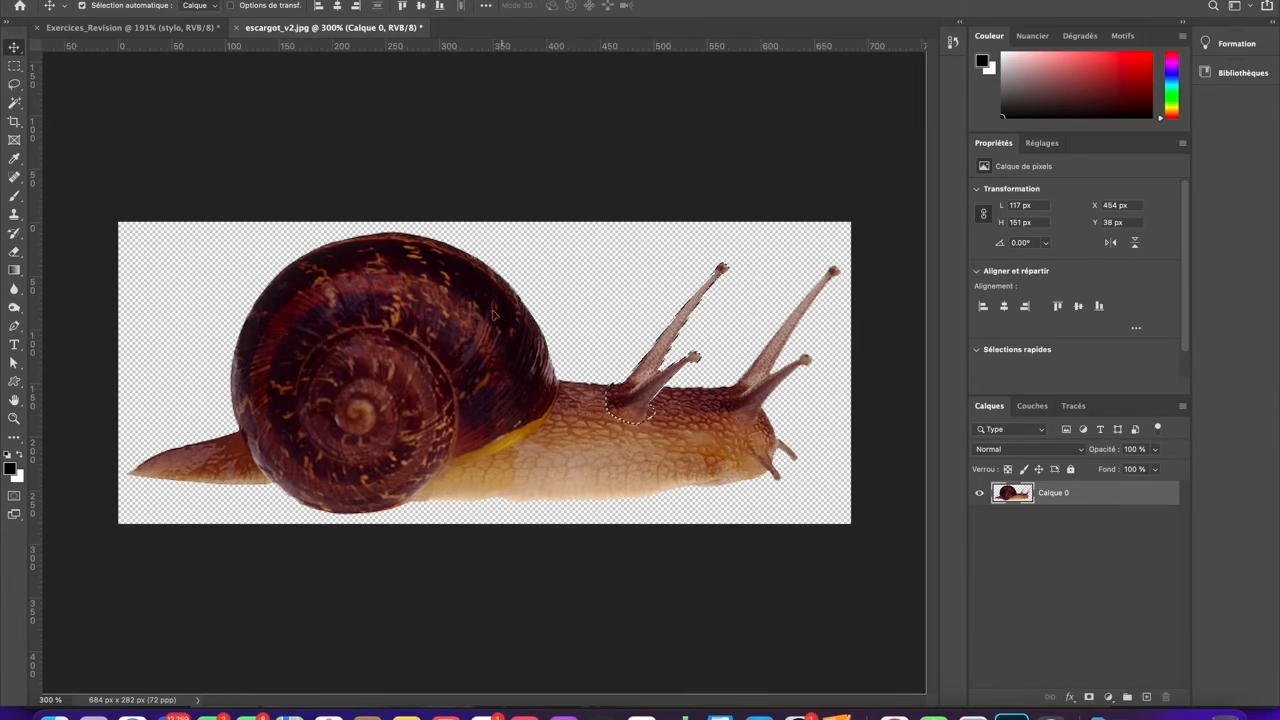
{"action": "left_click_drag", "start_coordinate": [637, 410], "coordinate": [519, 349]}
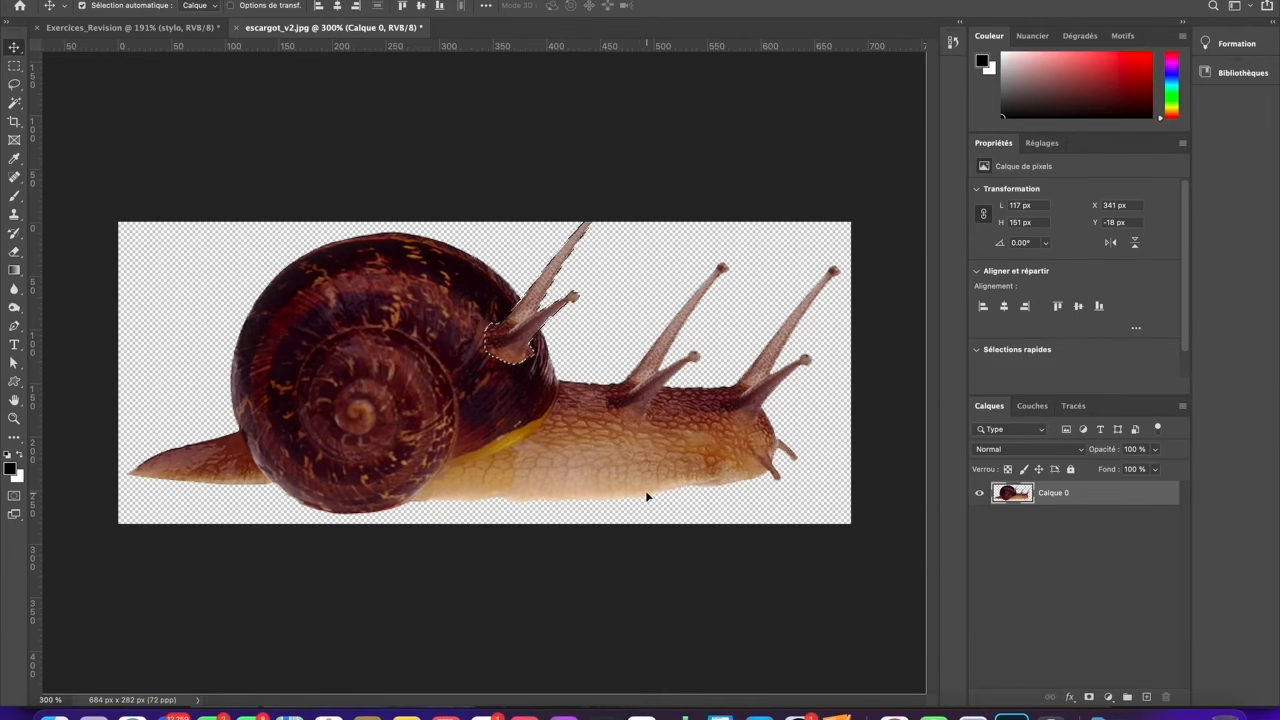
{"action": "key", "text": "super+z"}
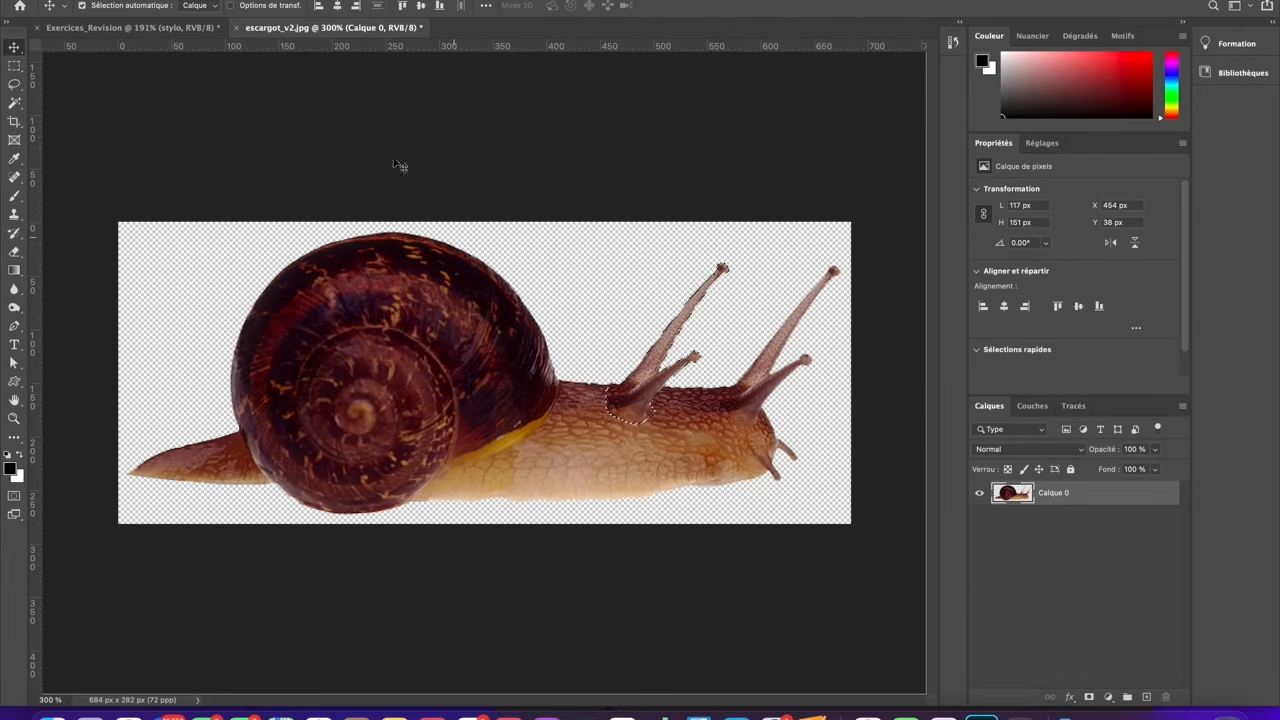
Save the selection of the copied tentacles as a new channel named selection, and deselect.
{"action": "left_click", "coordinate": [330, 0]}
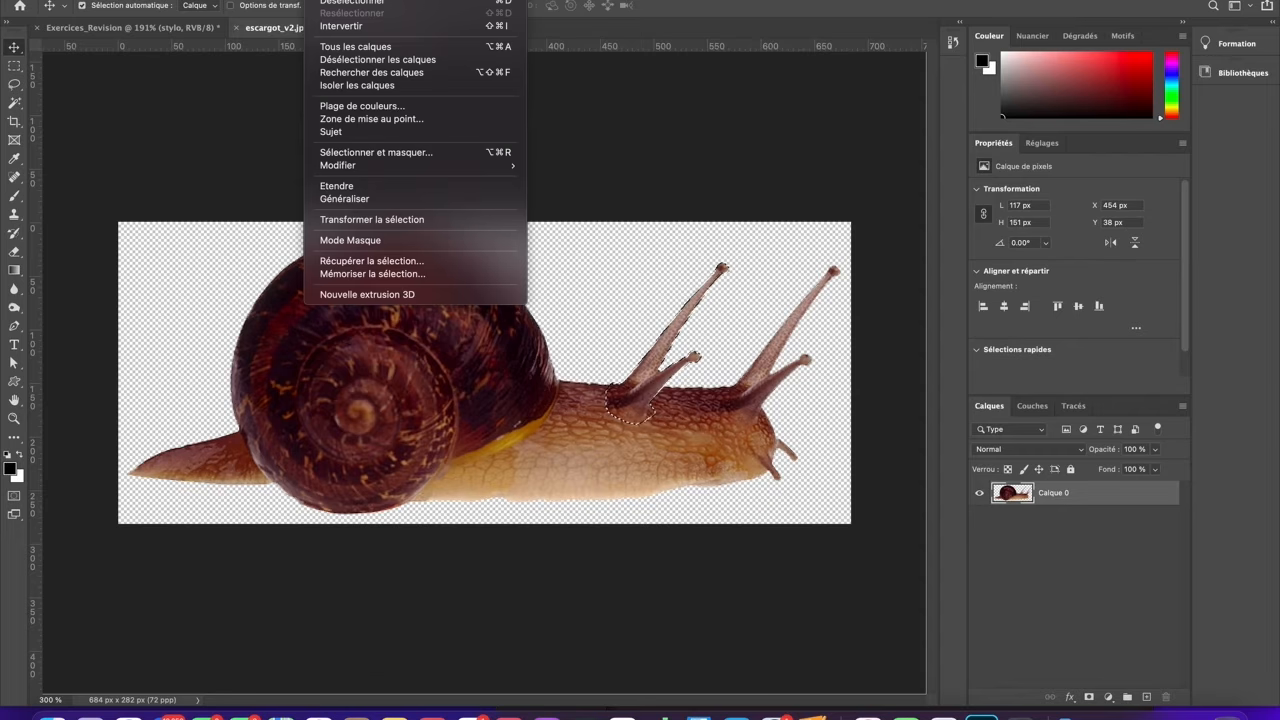
{"action": "left_click", "coordinate": [386, 276]}
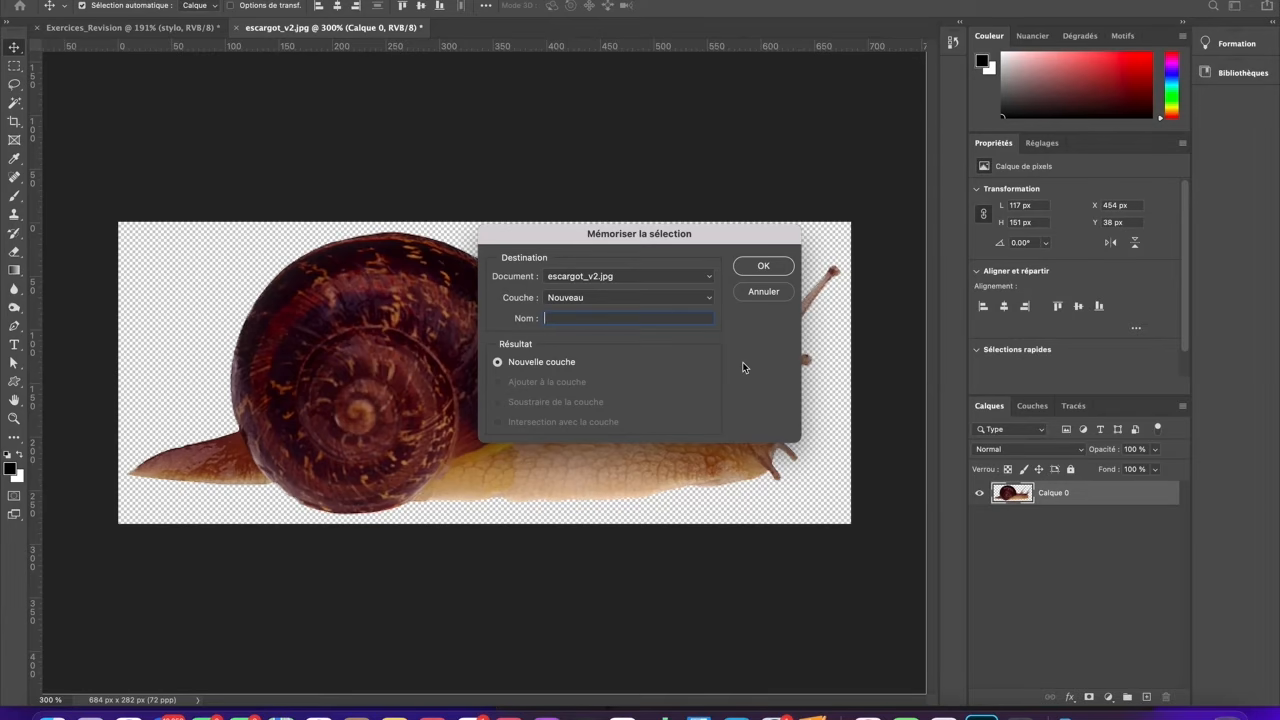
{"action": "type", "text": "selection"}
{"action": "left_click", "coordinate": [762, 265]}
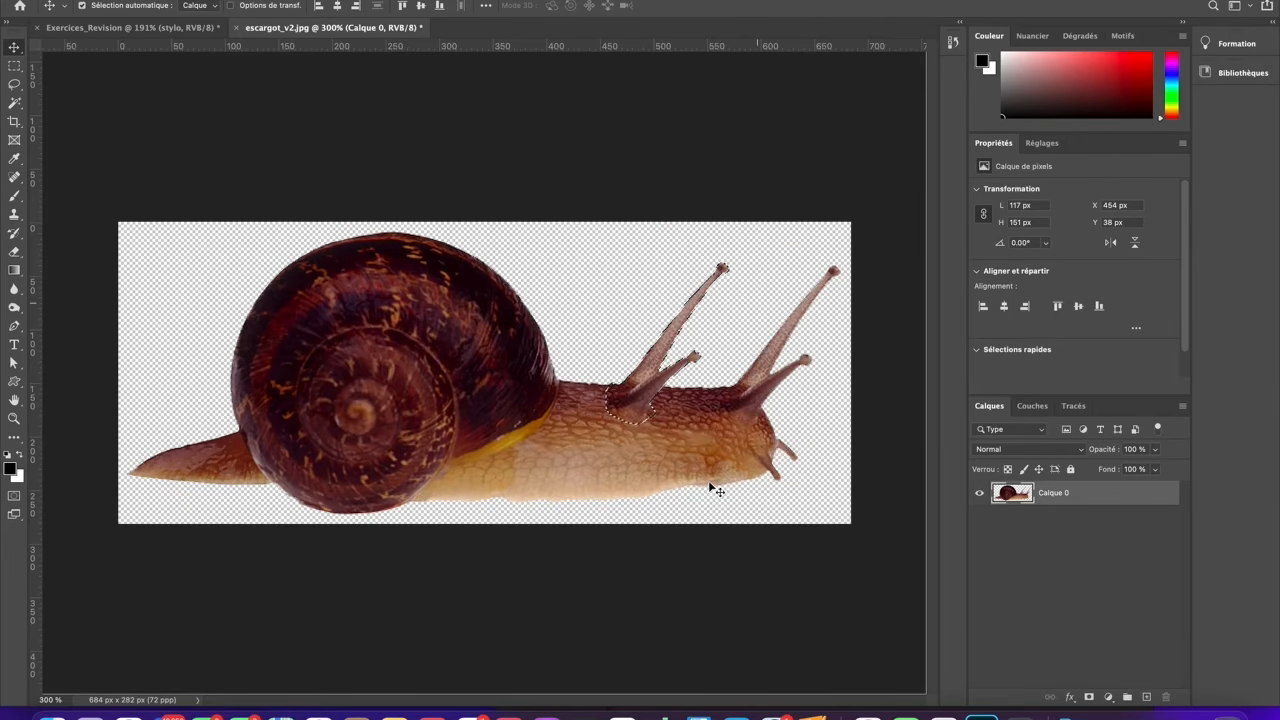
{"action": "key", "text": "super"}
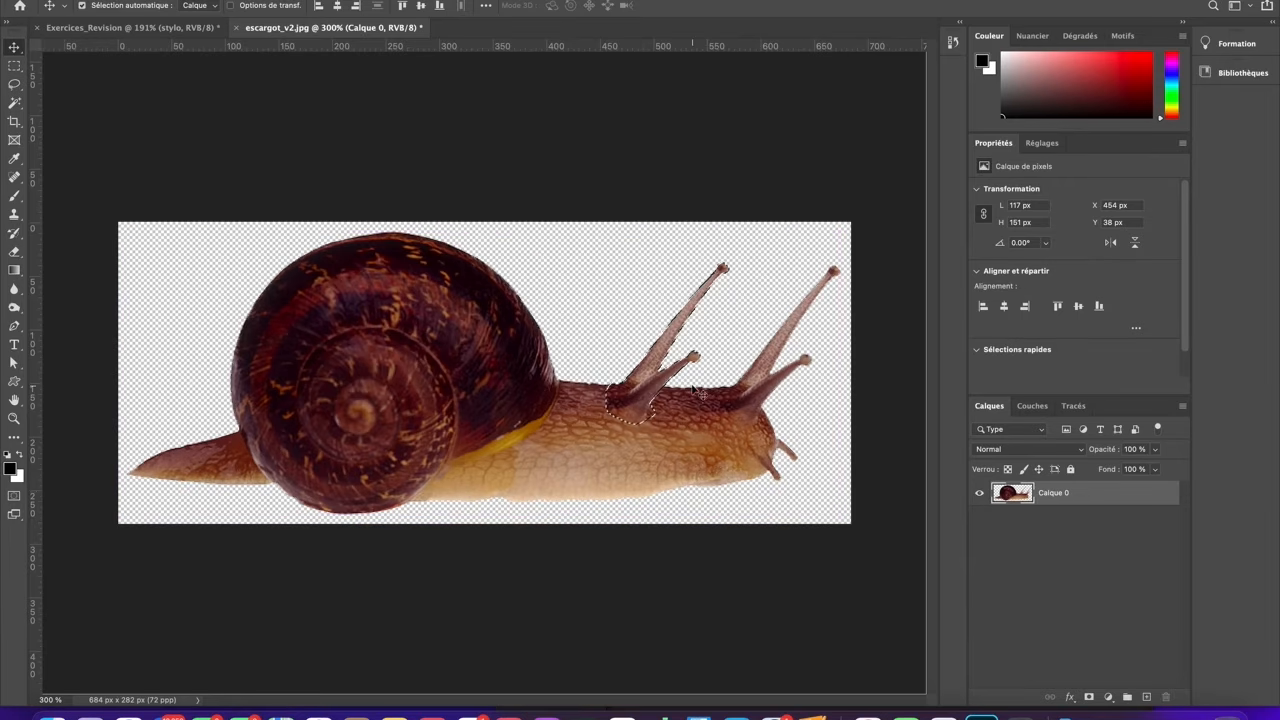
{"action": "key", "text": "super+d"}
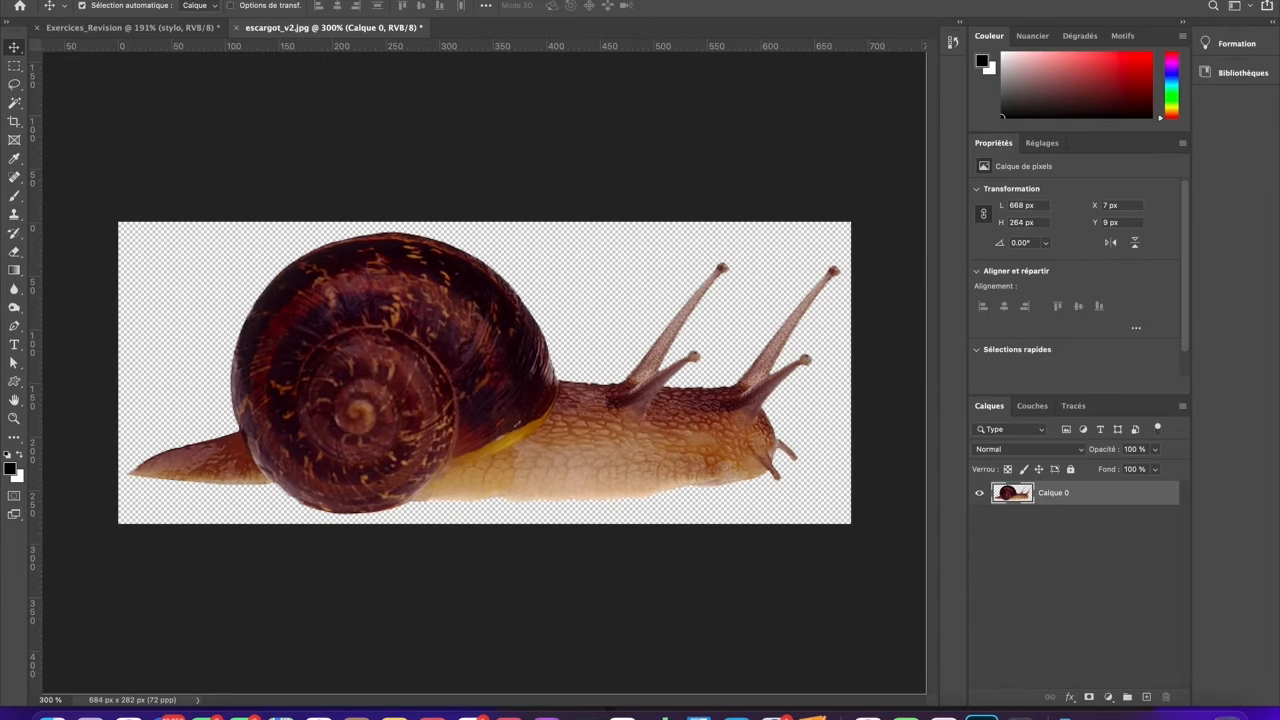
{"action": "left_click", "coordinate": [328, 1]}
{"action": "left_click", "coordinate": [359, 261]}
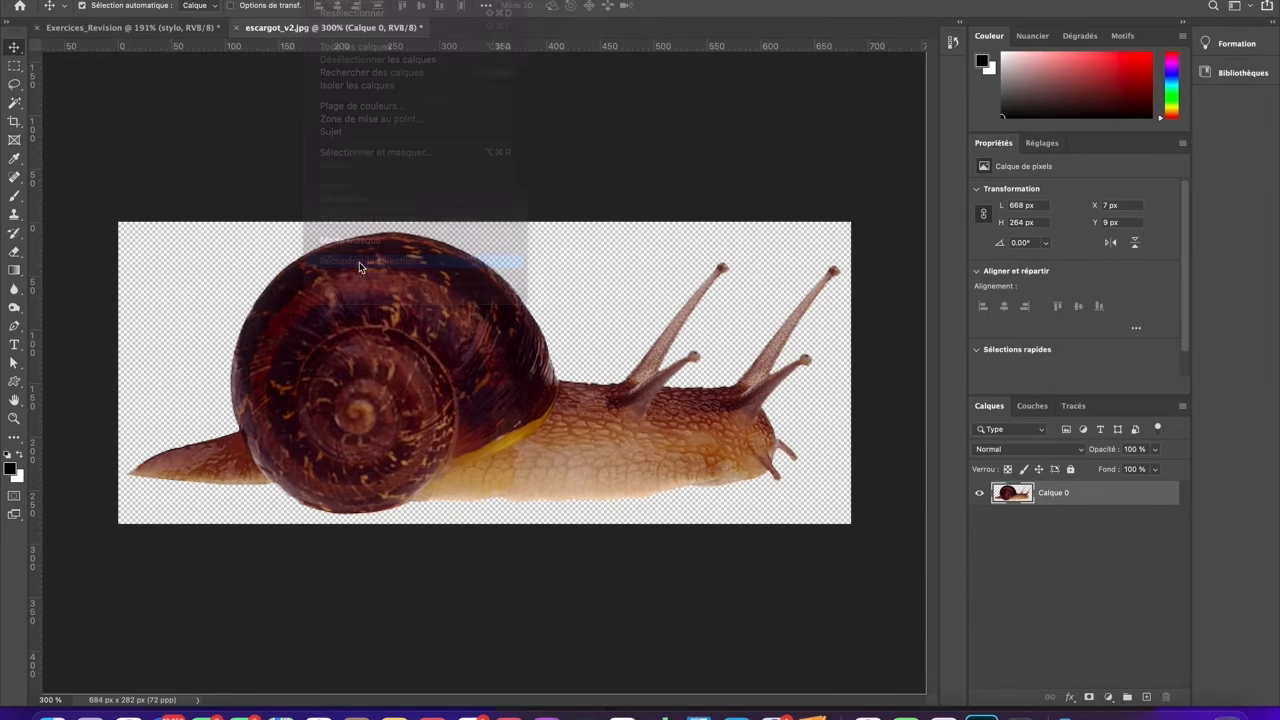
{"action": "left_click", "coordinate": [489, 147]}
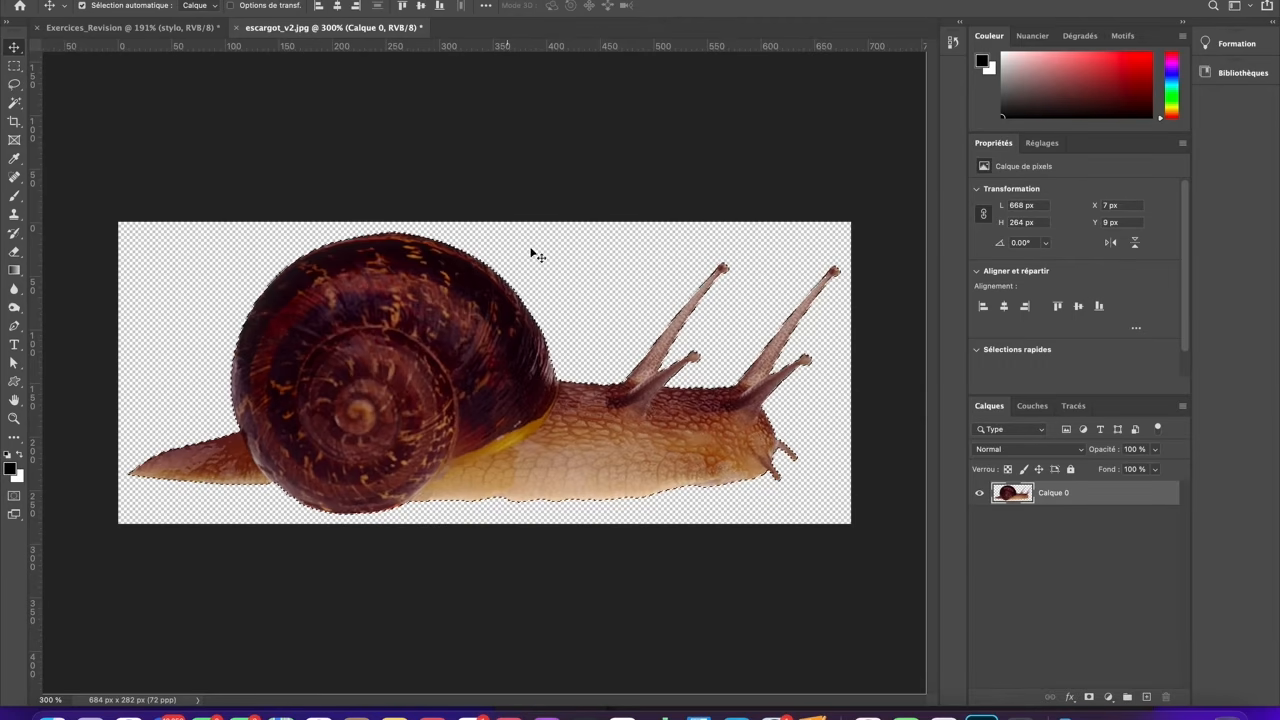
{"action": "key", "text": "super+d"}
Load the saved channel named selection as a new selection around the copied tentacles, and deselect it.
{"action": "left_click", "coordinate": [333, 0]}
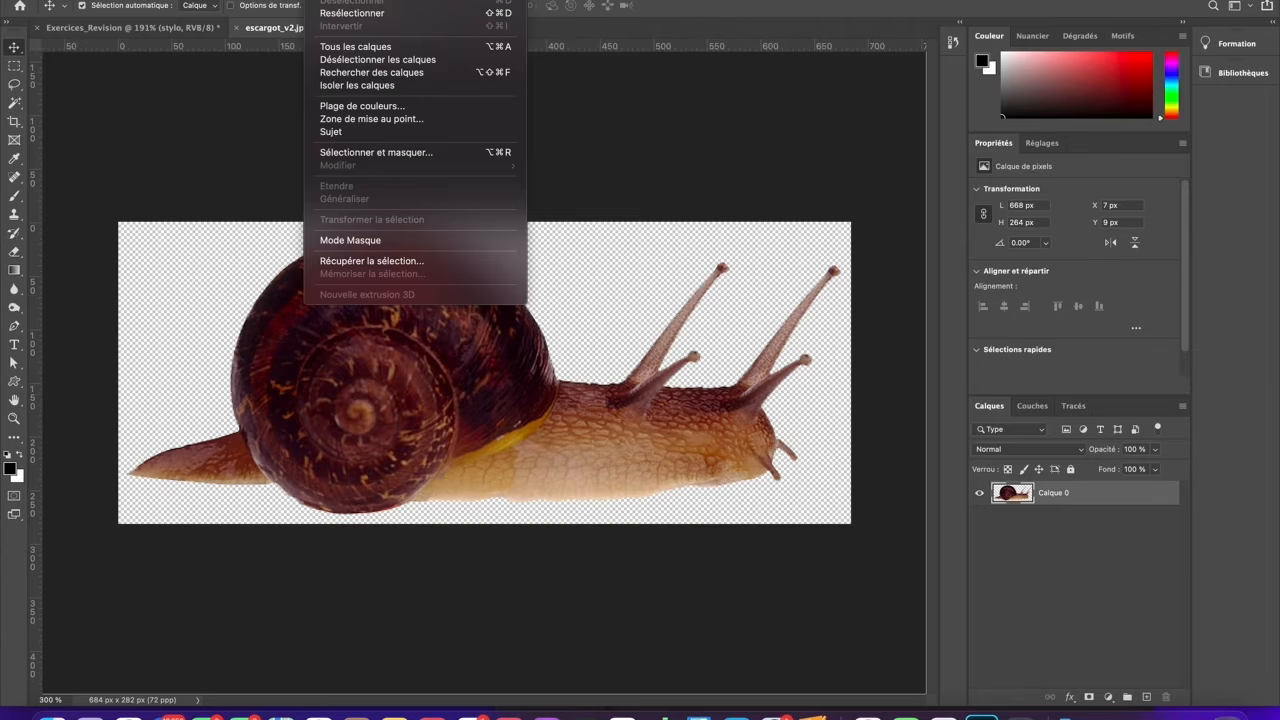
{"action": "left_click", "coordinate": [366, 264]}
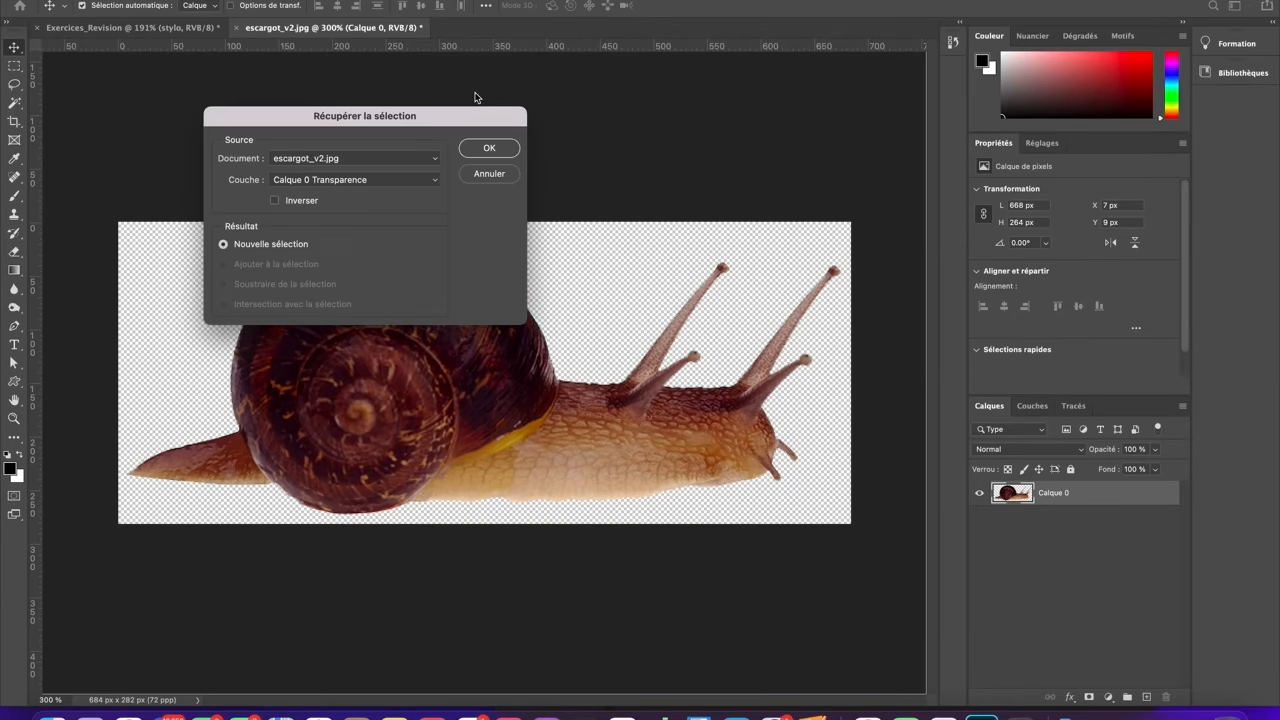
{"action": "left_click", "coordinate": [428, 184]}
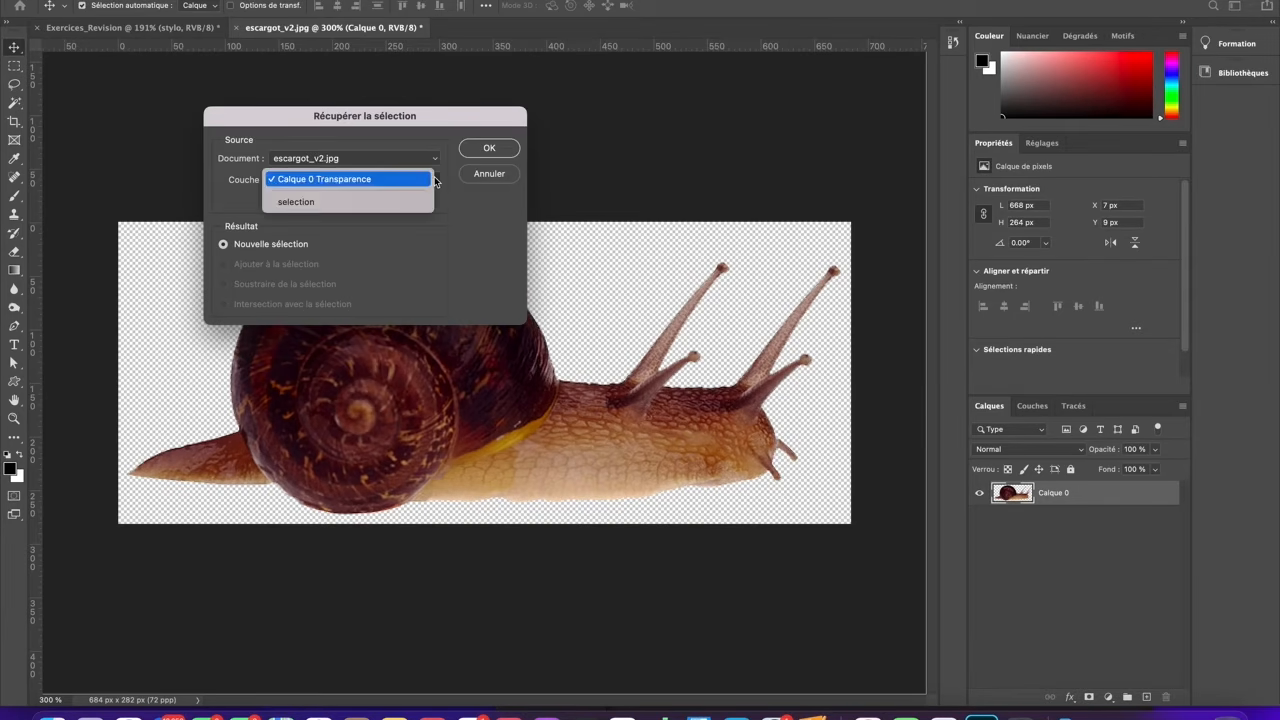
{"action": "left_click", "coordinate": [314, 203]}
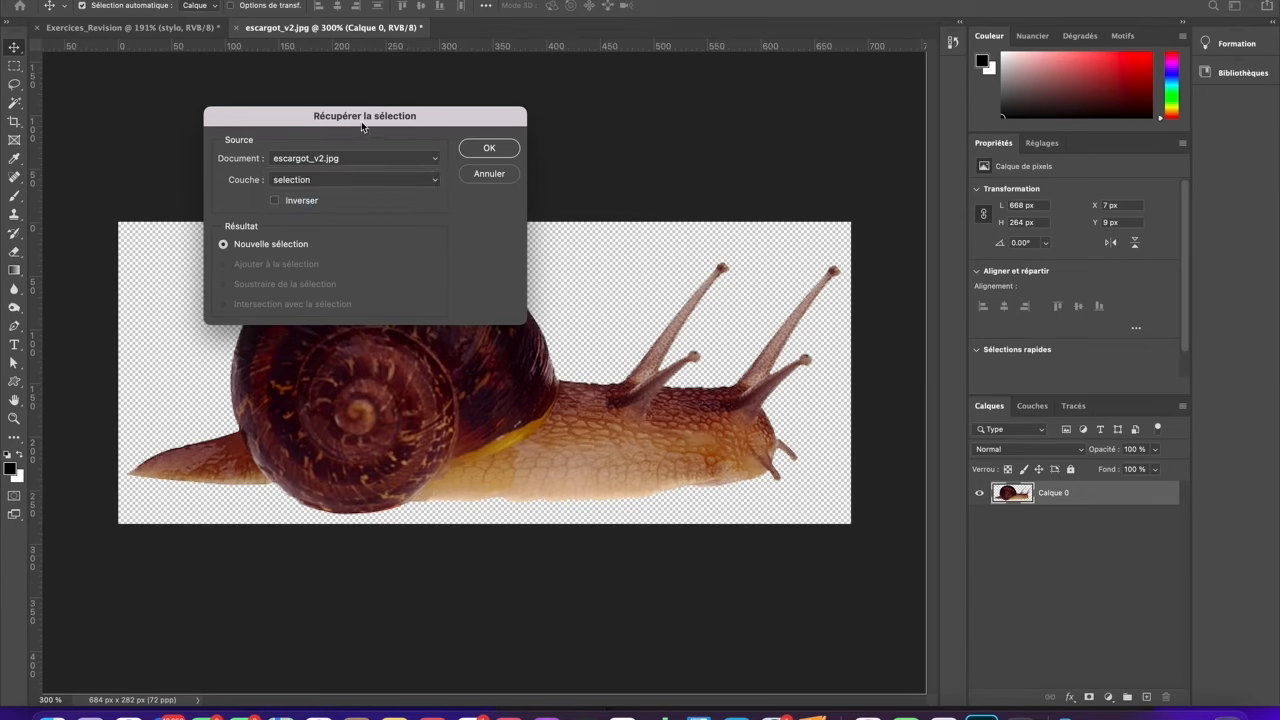
{"action": "left_click_drag", "start_coordinate": [368, 118], "coordinate": [469, 115]}
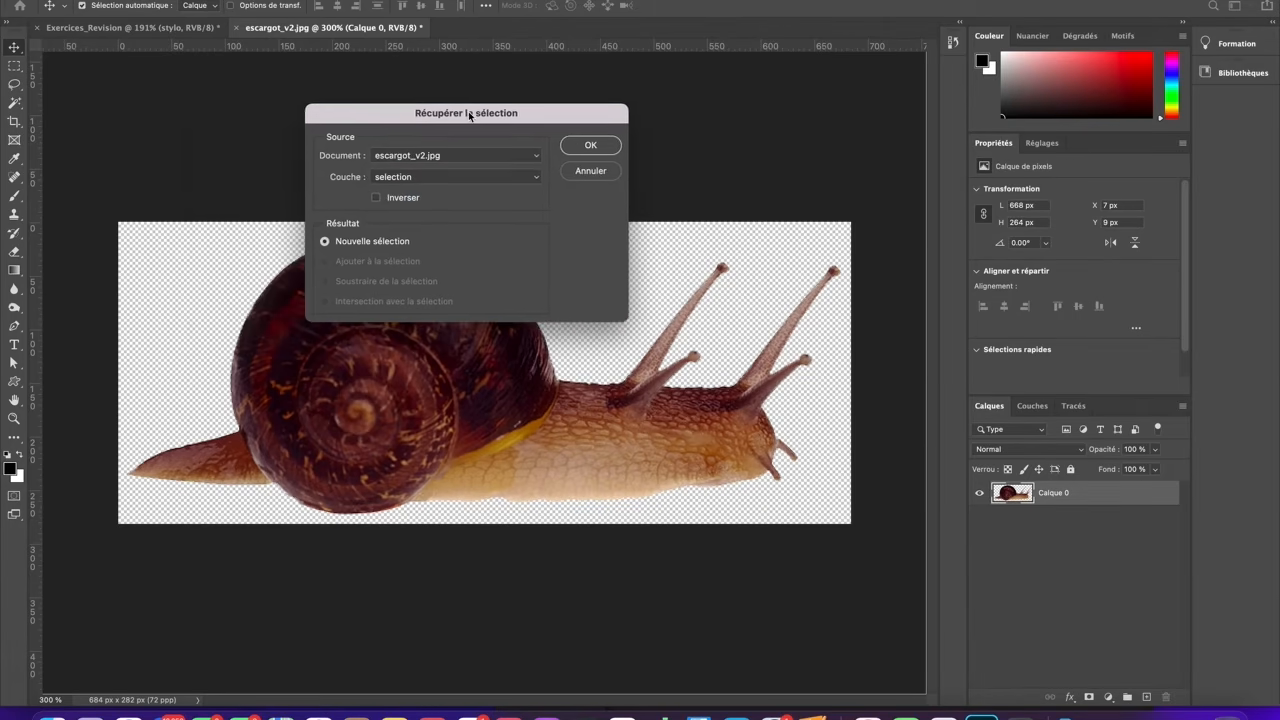
{"action": "left_click", "coordinate": [591, 145]}
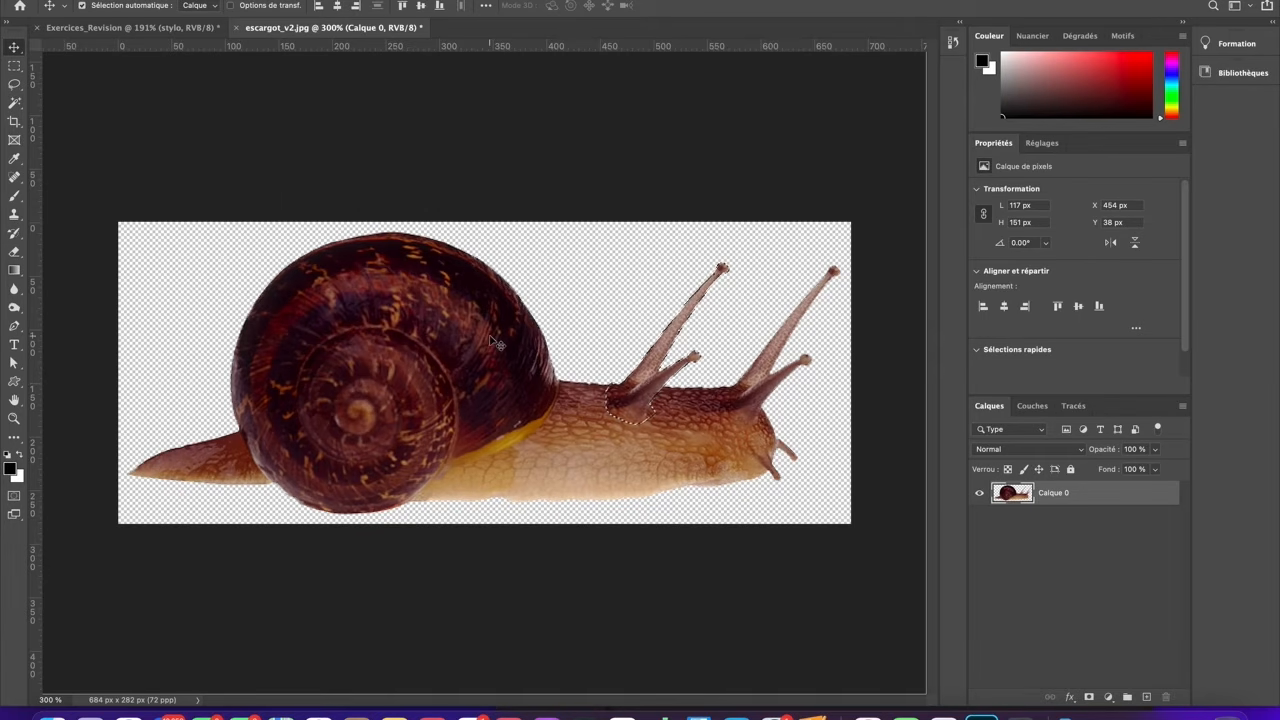
{"action": "key", "text": "super+d"}
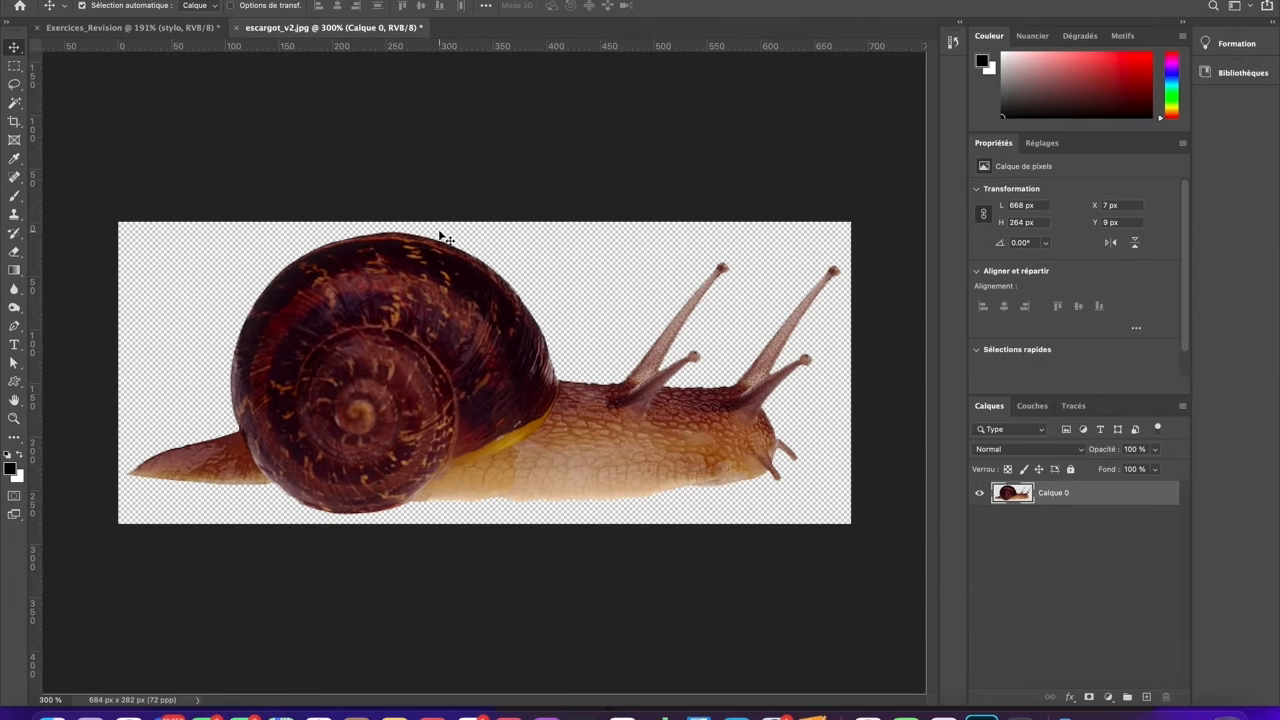
Extend the canvas upward above the snail with the Crop tool, to 684 x 365 px.
{"action": "left_click", "coordinate": [14, 122]}
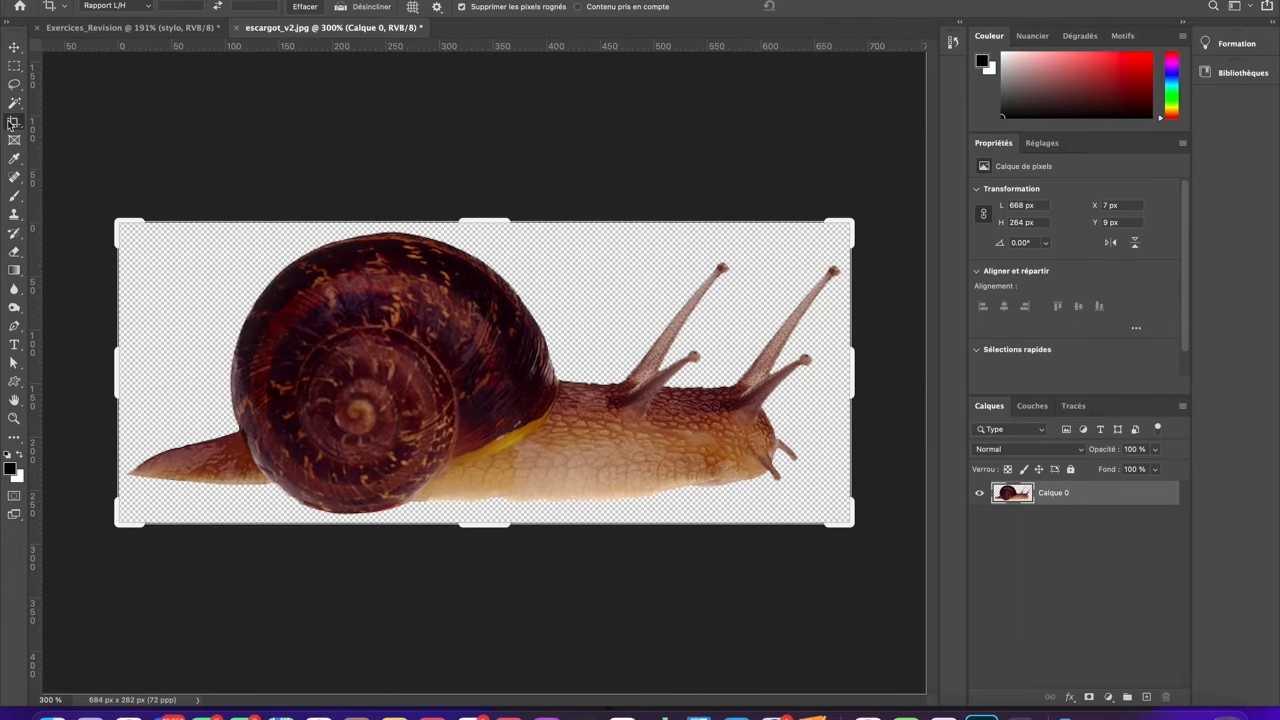
{"action": "left_click_drag", "start_coordinate": [494, 226], "coordinate": [487, 176]}
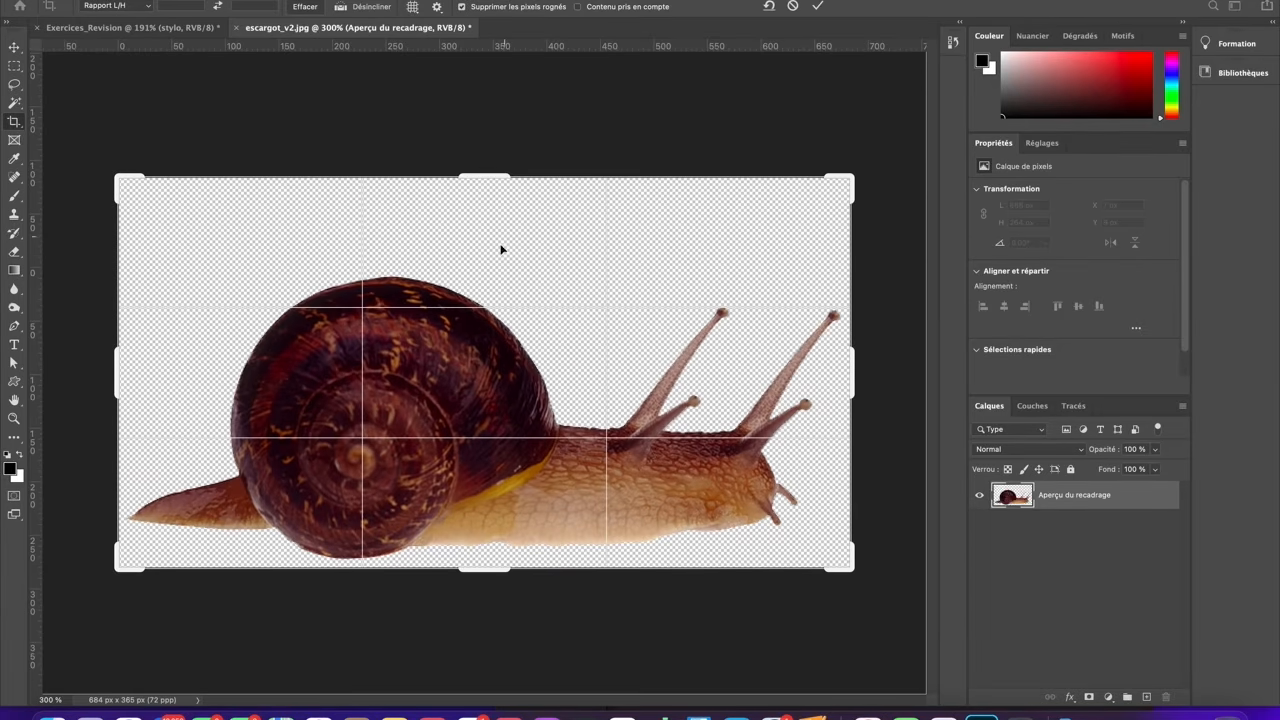
{"action": "key", "text": "Return"}
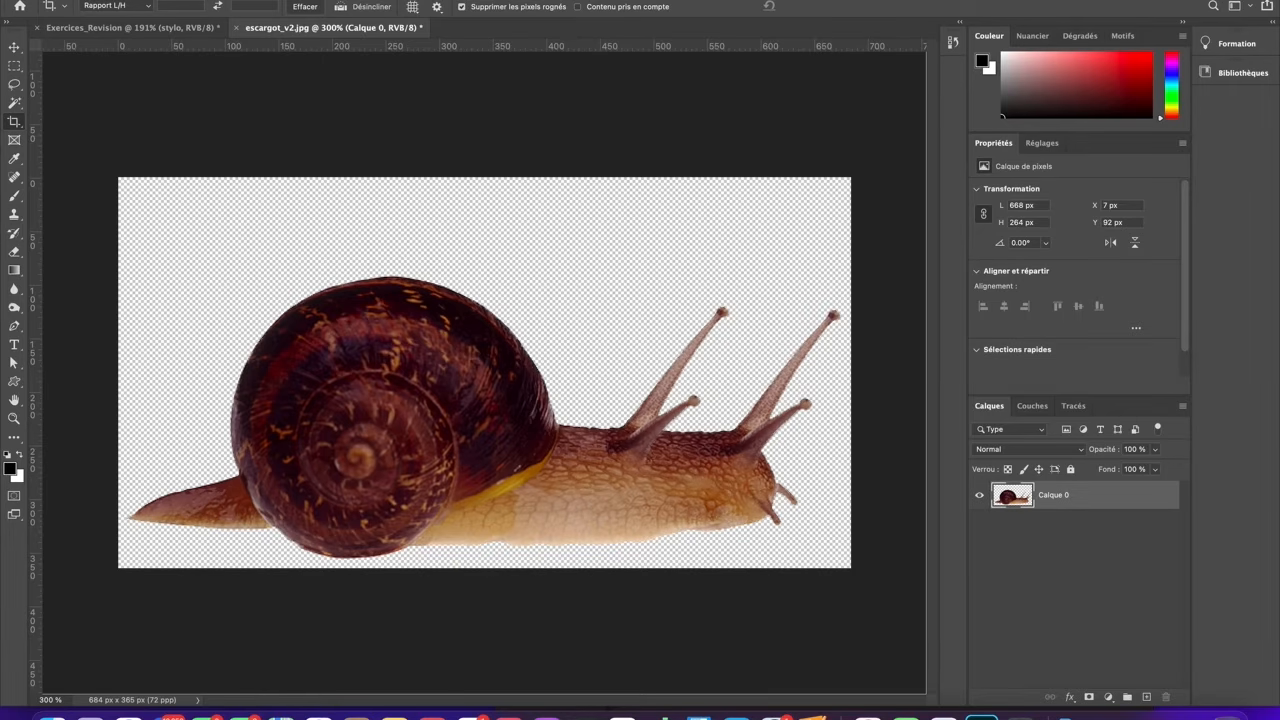
Reload the channel named selection as a new selection around the rear pair of tentacles.
{"action": "left_click", "coordinate": [330, 0]}
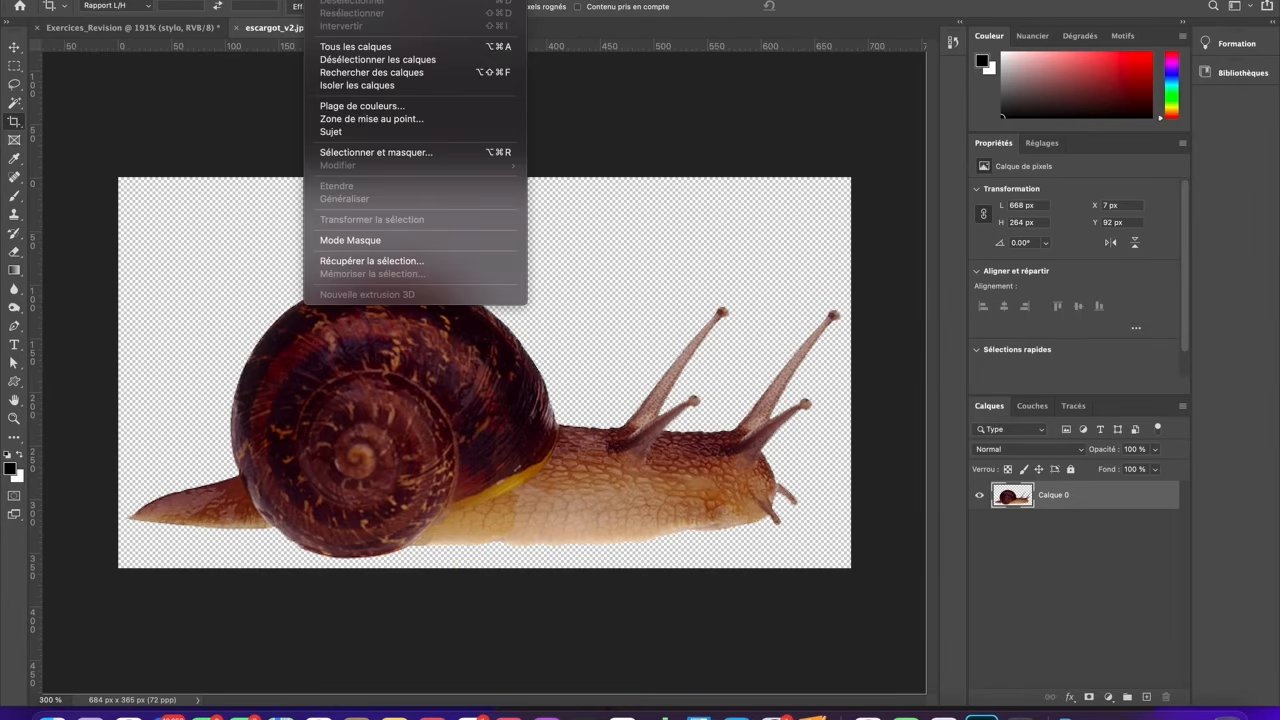
{"action": "left_click", "coordinate": [360, 264]}
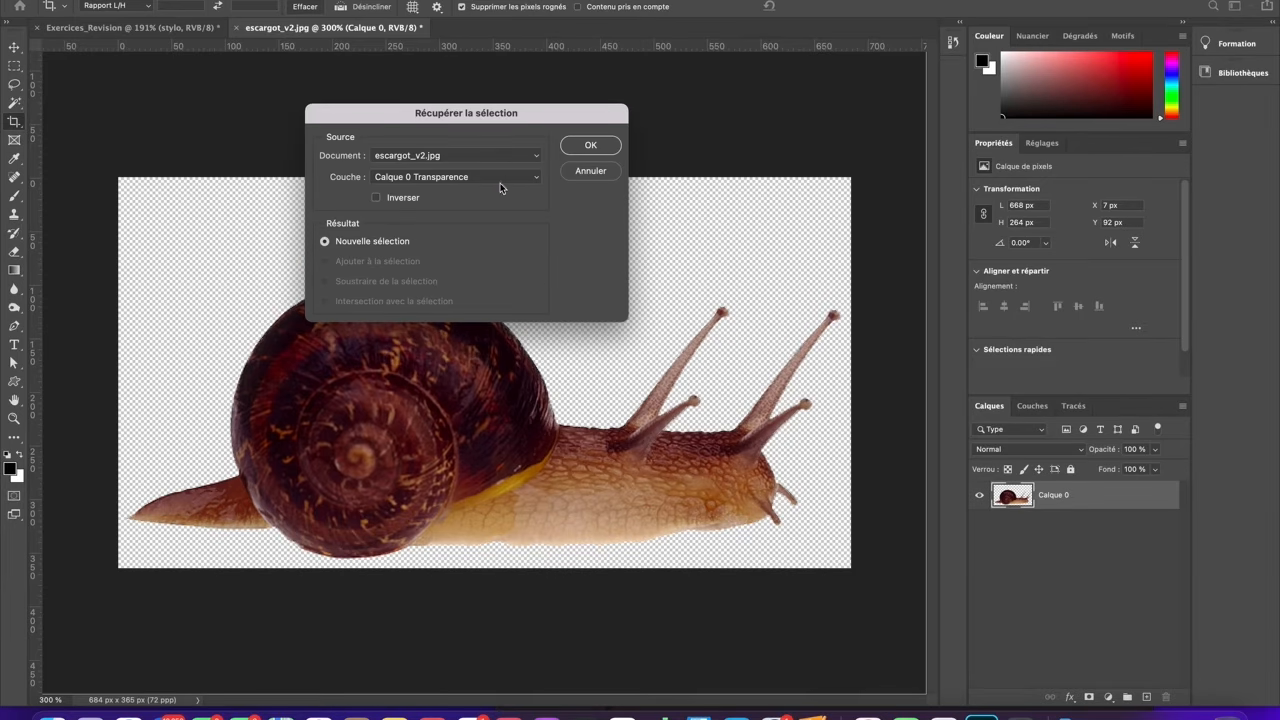
{"action": "left_click", "coordinate": [501, 186]}
{"action": "left_click", "coordinate": [505, 198]}
{"action": "left_click", "coordinate": [567, 150]}
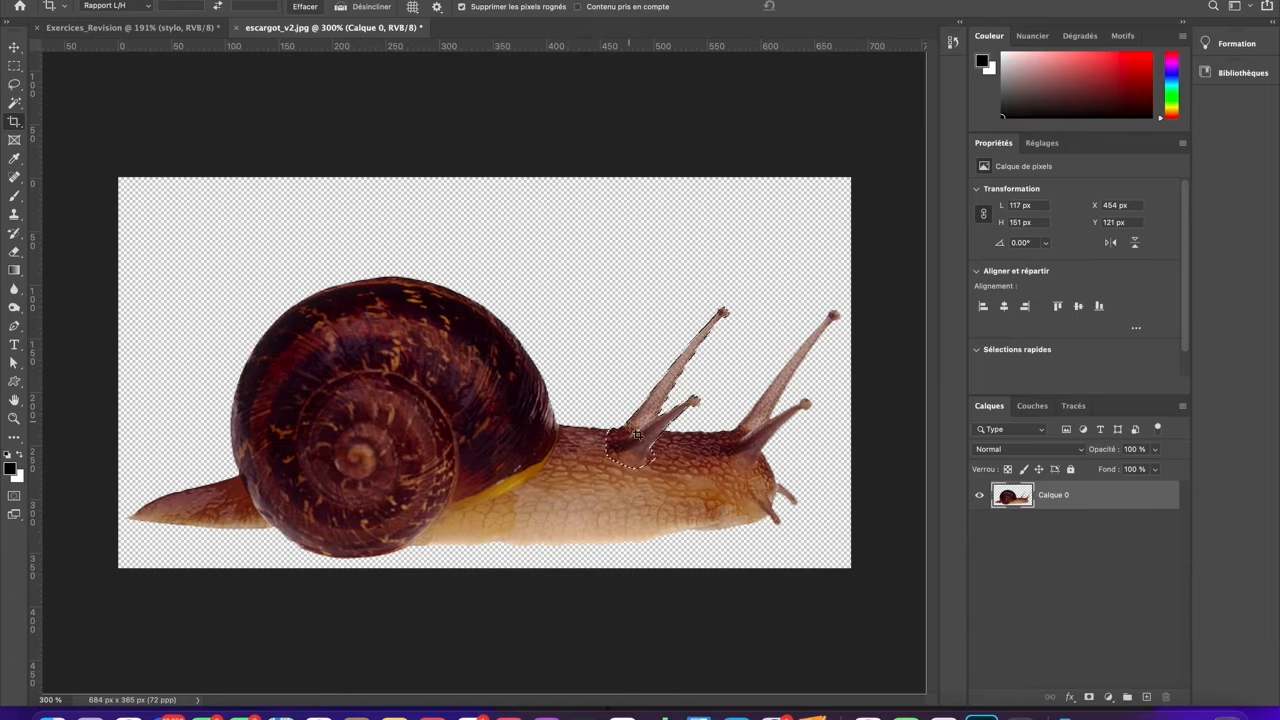
Copy the selected tentacles onto the upper edge of the shell at about X 324 px, Y 14 px, and deselect.
{"action": "left_click", "coordinate": [15, 49]}
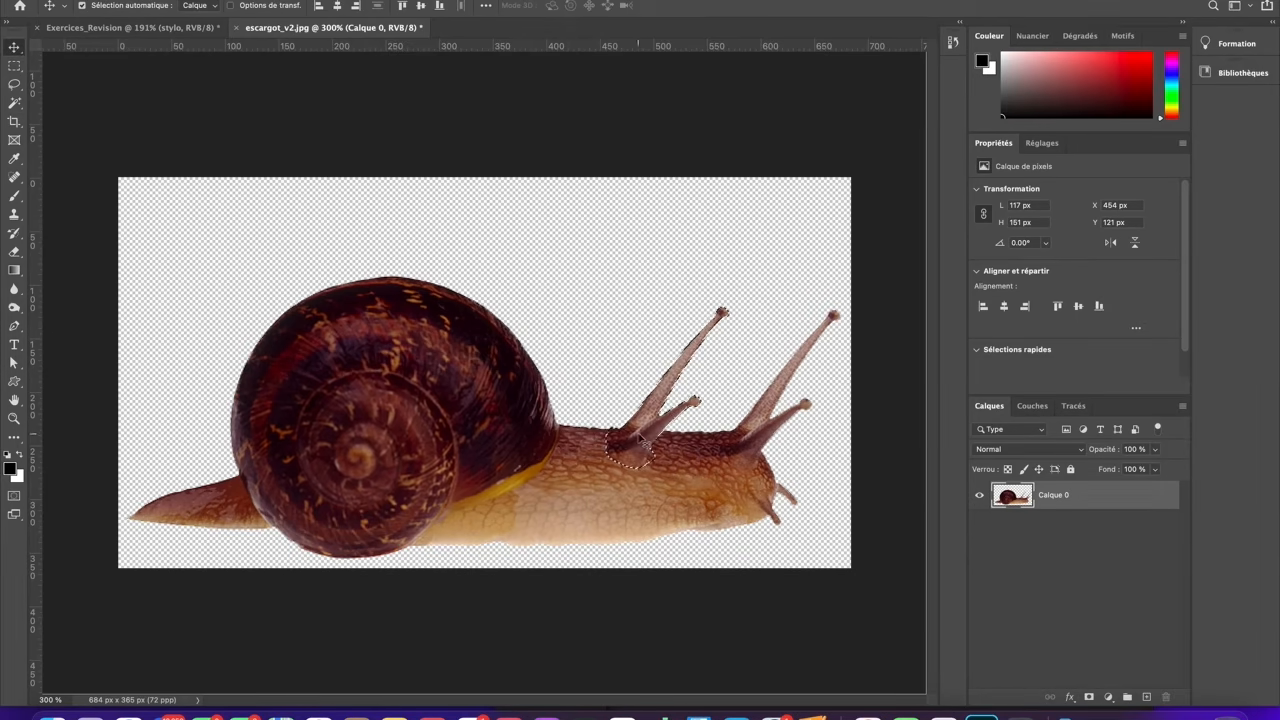
{"action": "left_click_drag", "start_coordinate": [643, 442], "coordinate": [502, 326]}
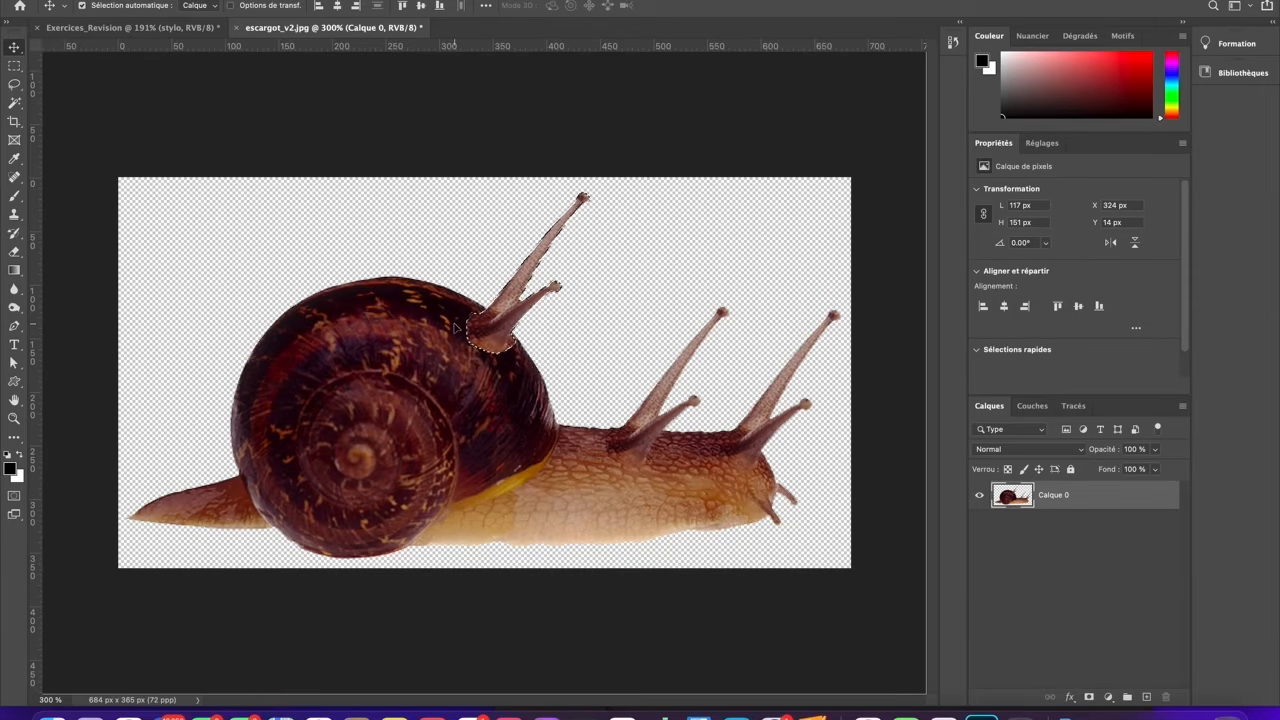
{"action": "key", "text": "super+d"}
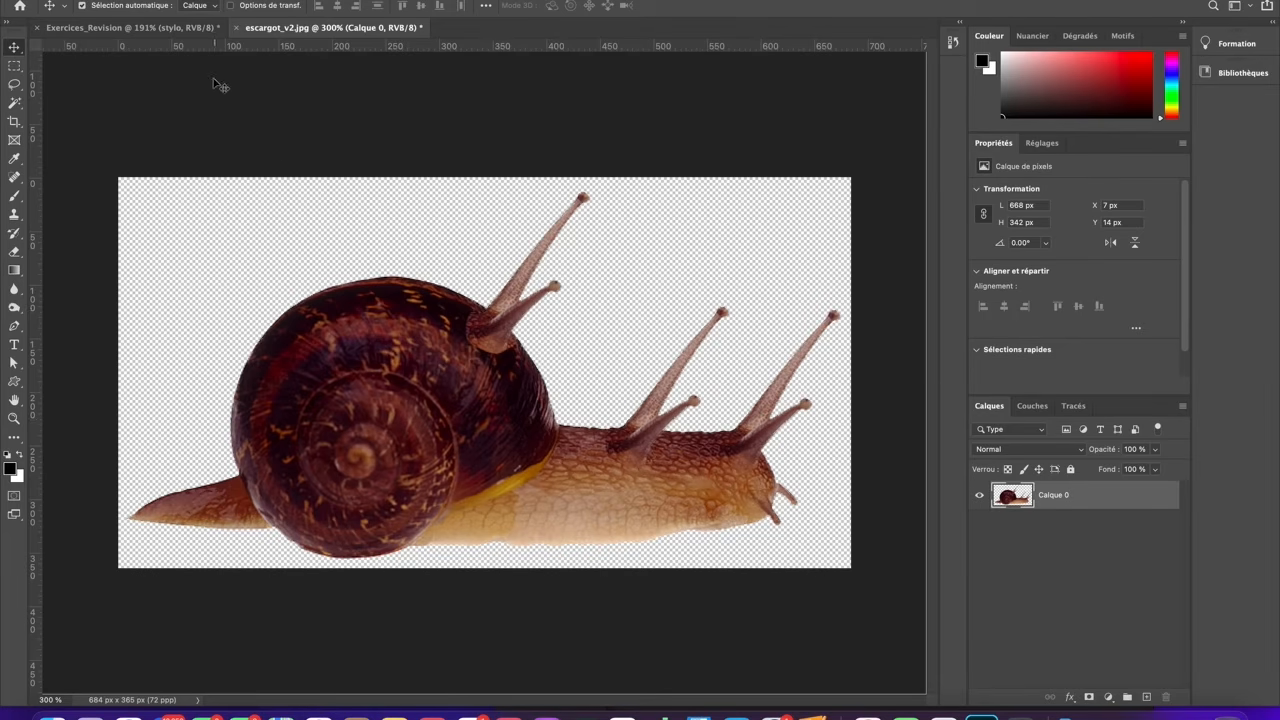
Load the Calque 0 Transparence channel in escargot_v2.jpg as a new selection of the whole snail.
{"action": "left_click", "coordinate": [174, 29]}
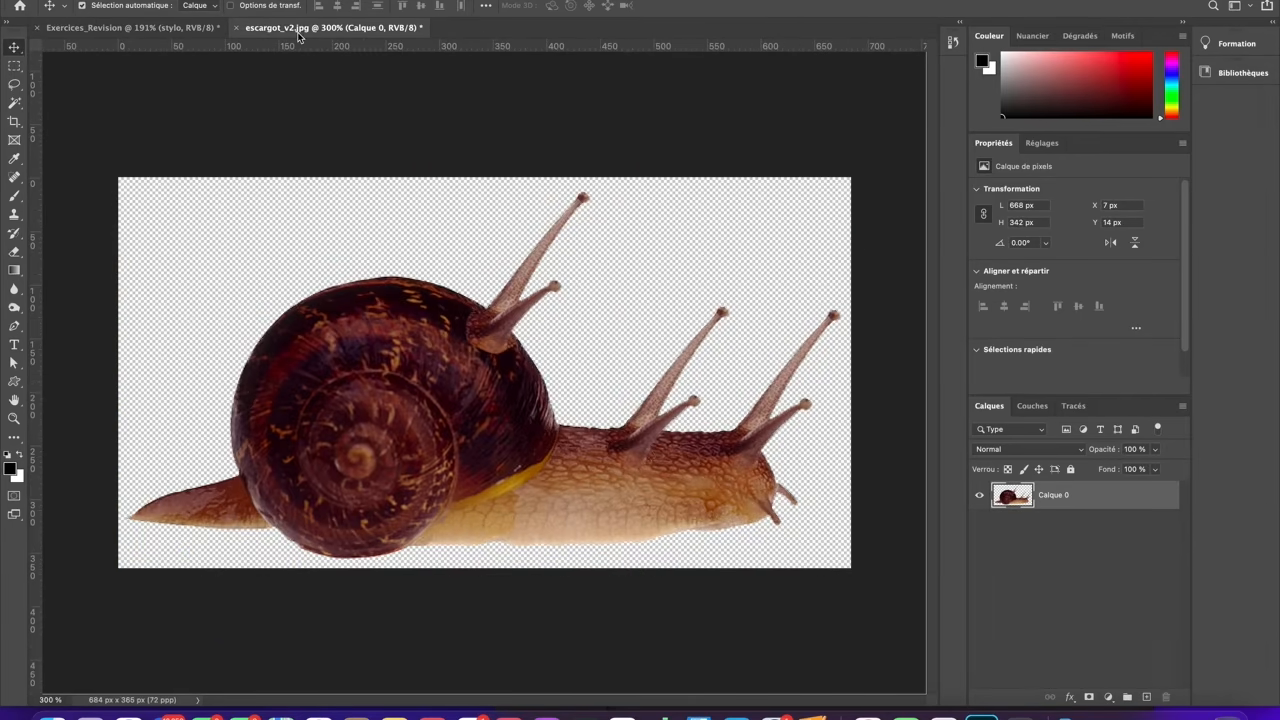
{"action": "left_click", "coordinate": [310, 27]}
{"action": "left_click", "coordinate": [335, 1]}
{"action": "left_click", "coordinate": [403, 260]}
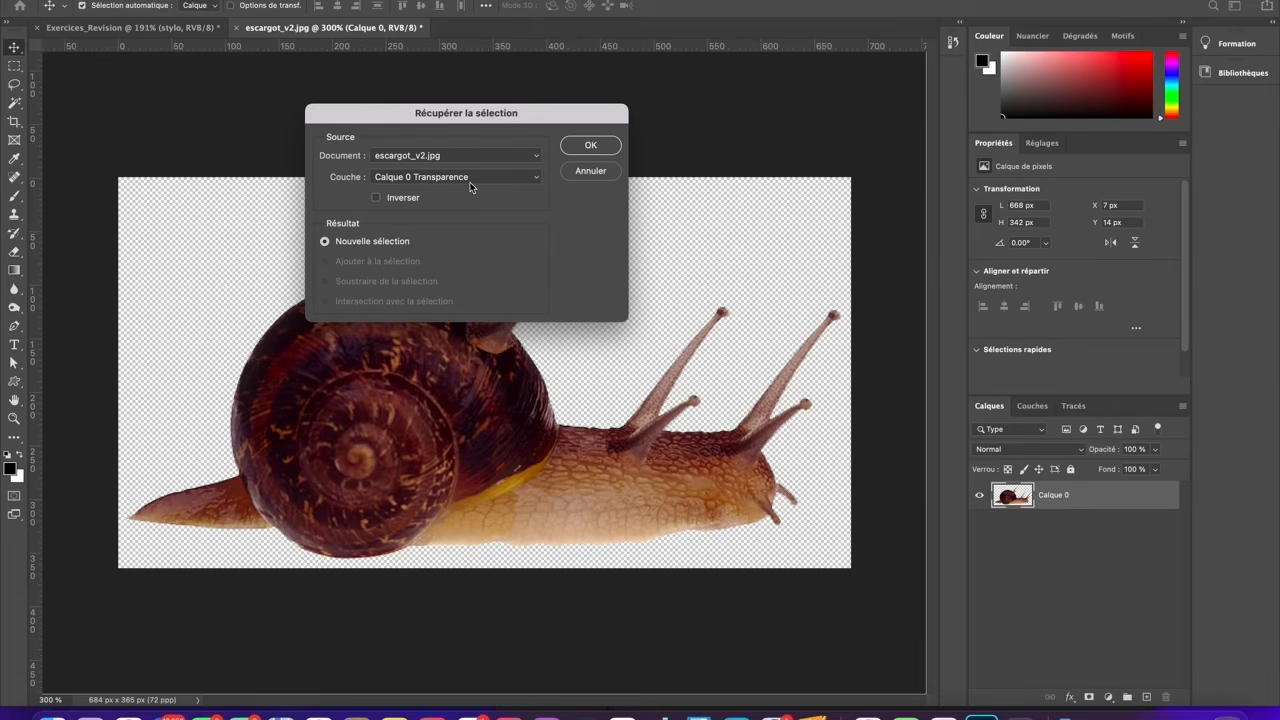
{"action": "left_click", "coordinate": [610, 146]}
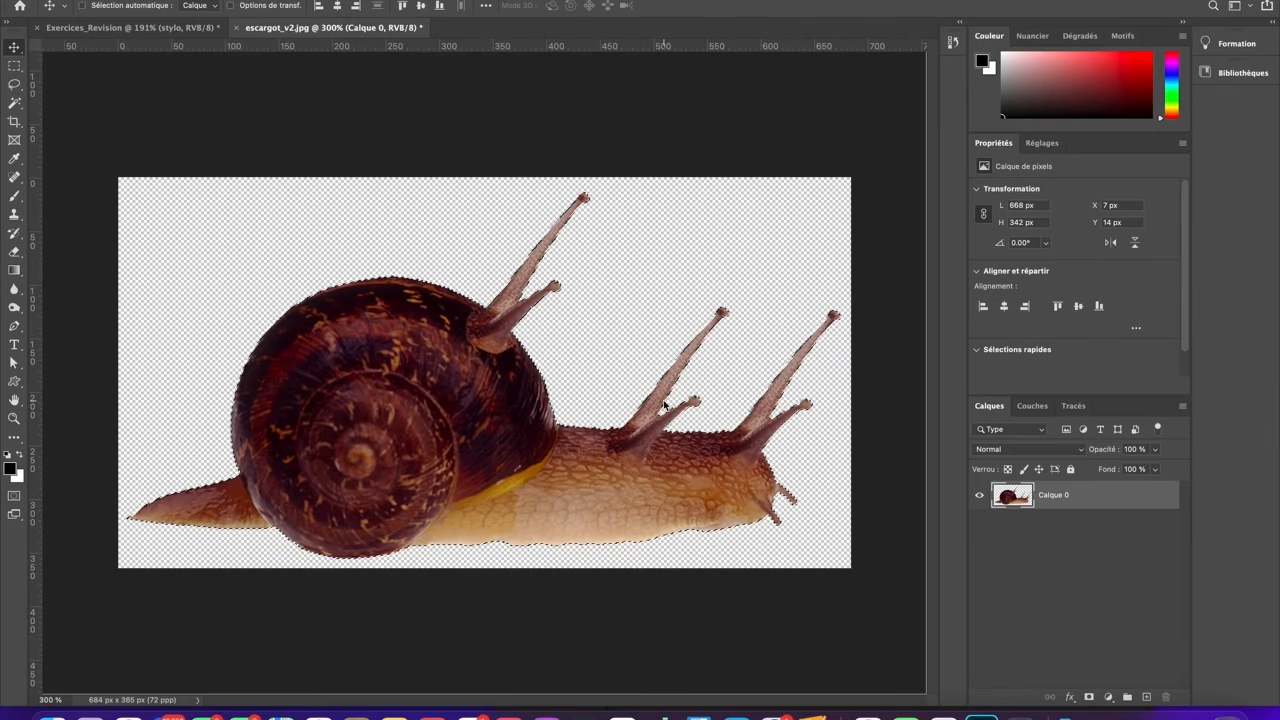
Copy the selected snail into Exercices_Revision at about X 163 px, Y 88 px, and name its layer escargot.
{"action": "left_click", "coordinate": [160, 30]}
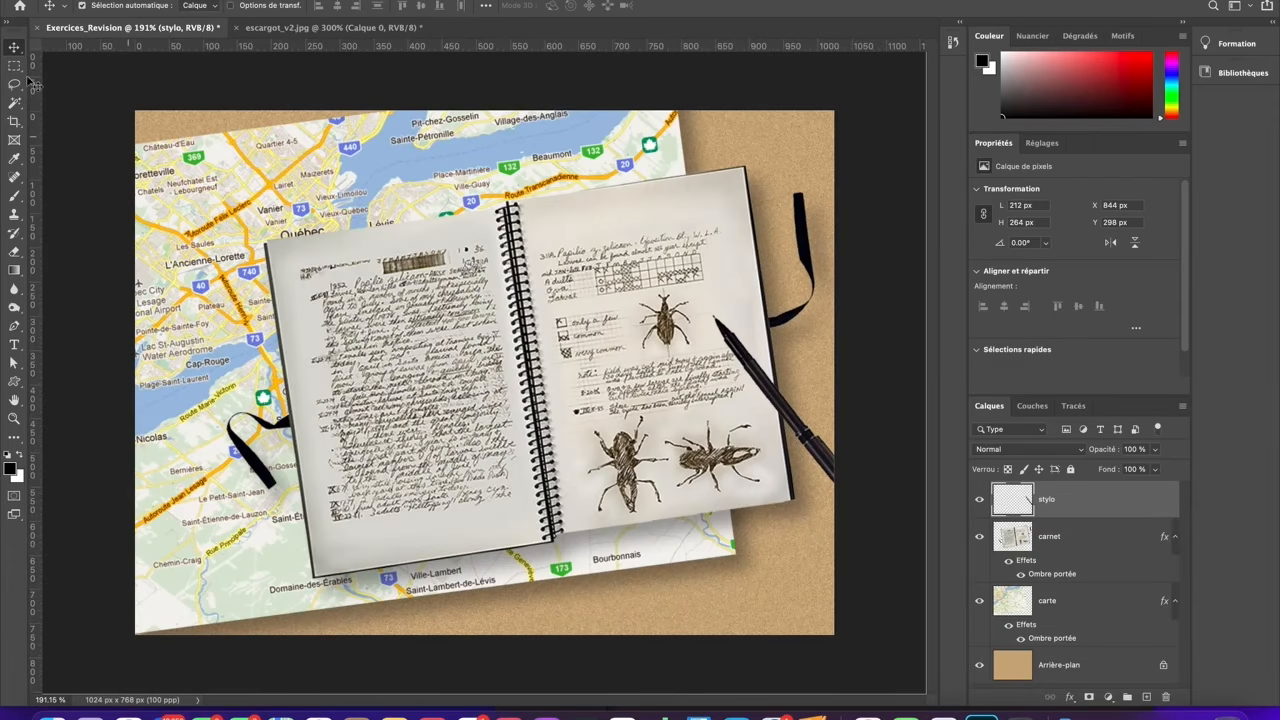
{"action": "key", "text": "super"}
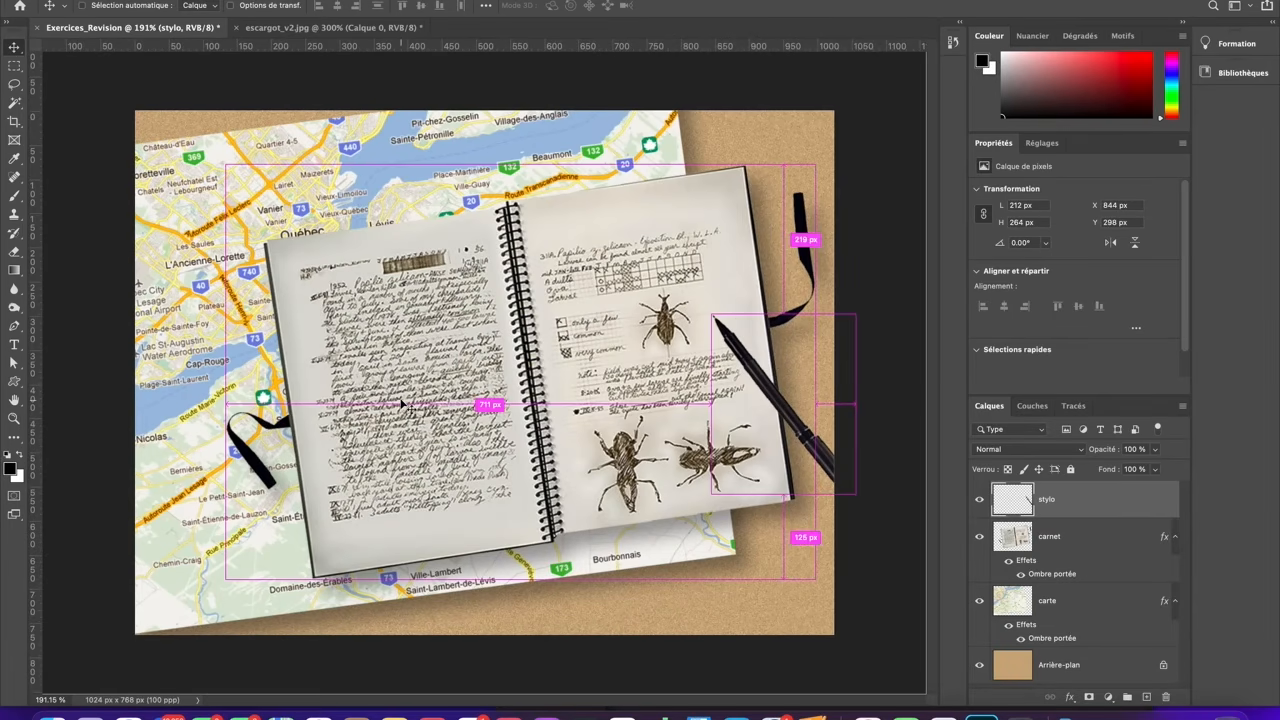
{"action": "key", "text": "super+v"}
{"action": "left_click_drag", "start_coordinate": [518, 451], "coordinate": [509, 367]}
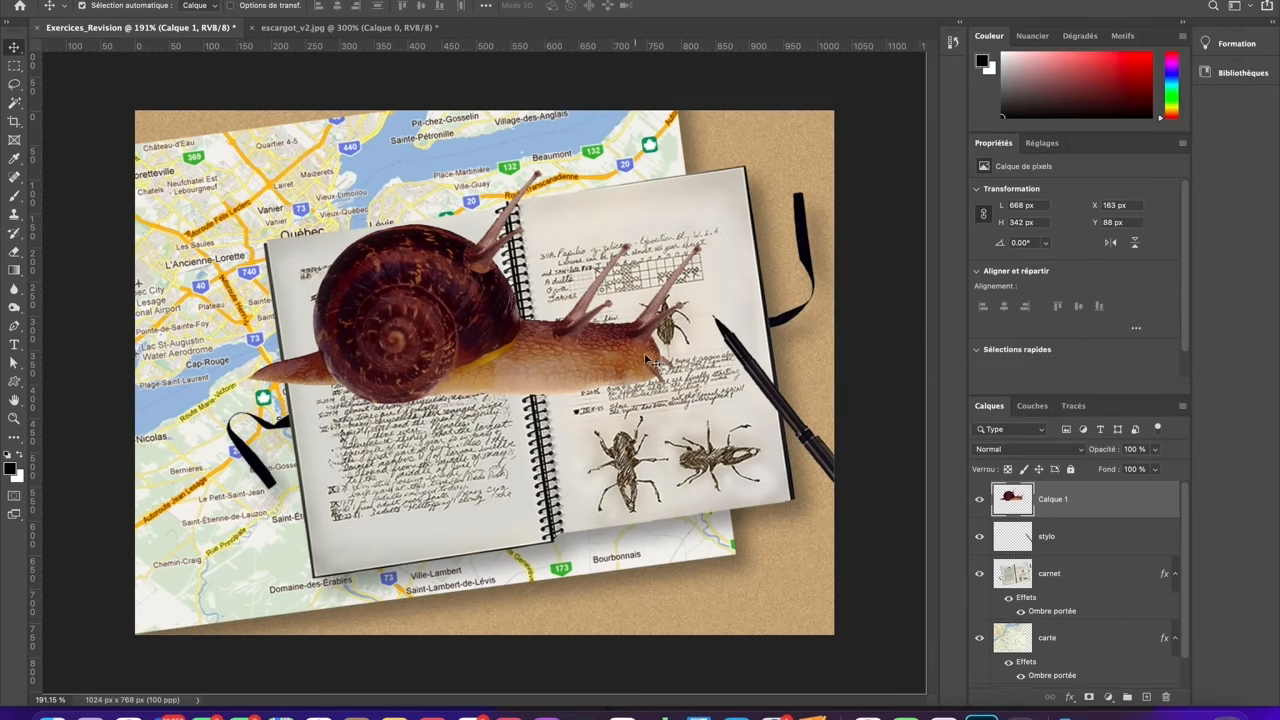
{"action": "double_click", "coordinate": [1052, 500]}
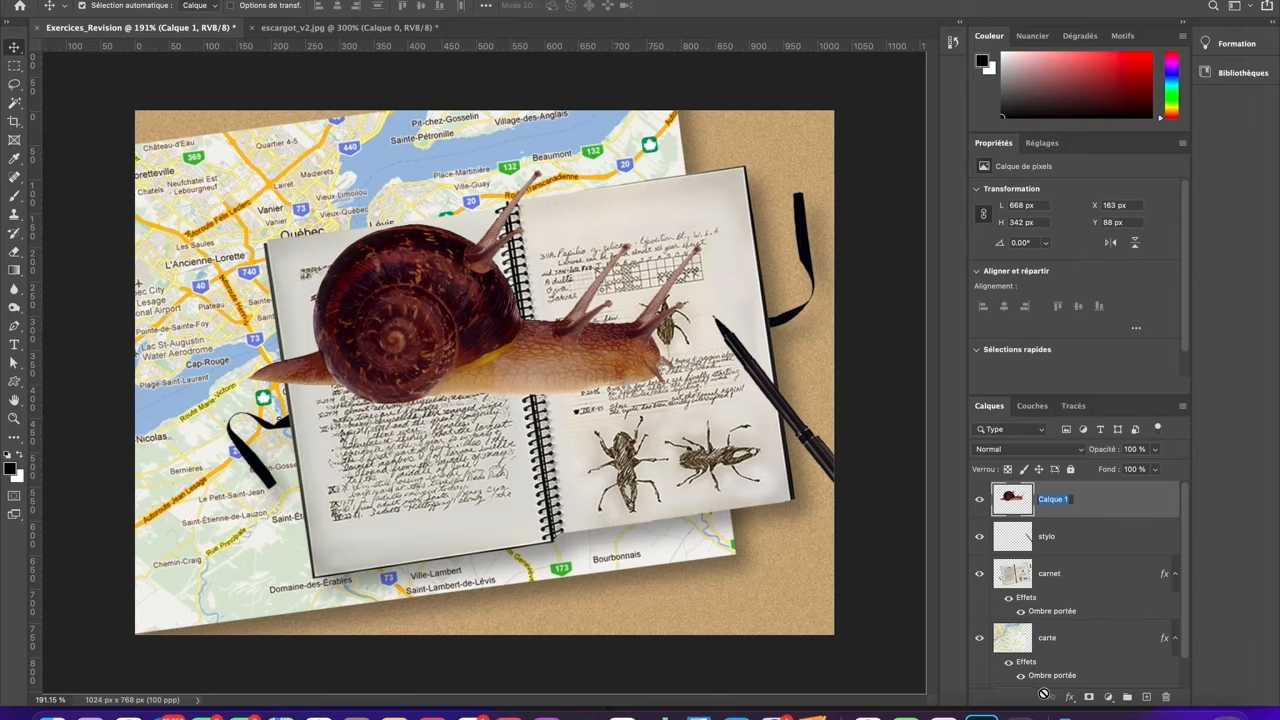
{"action": "type", "text": "escargot"}
{"action": "key", "text": "Return"}
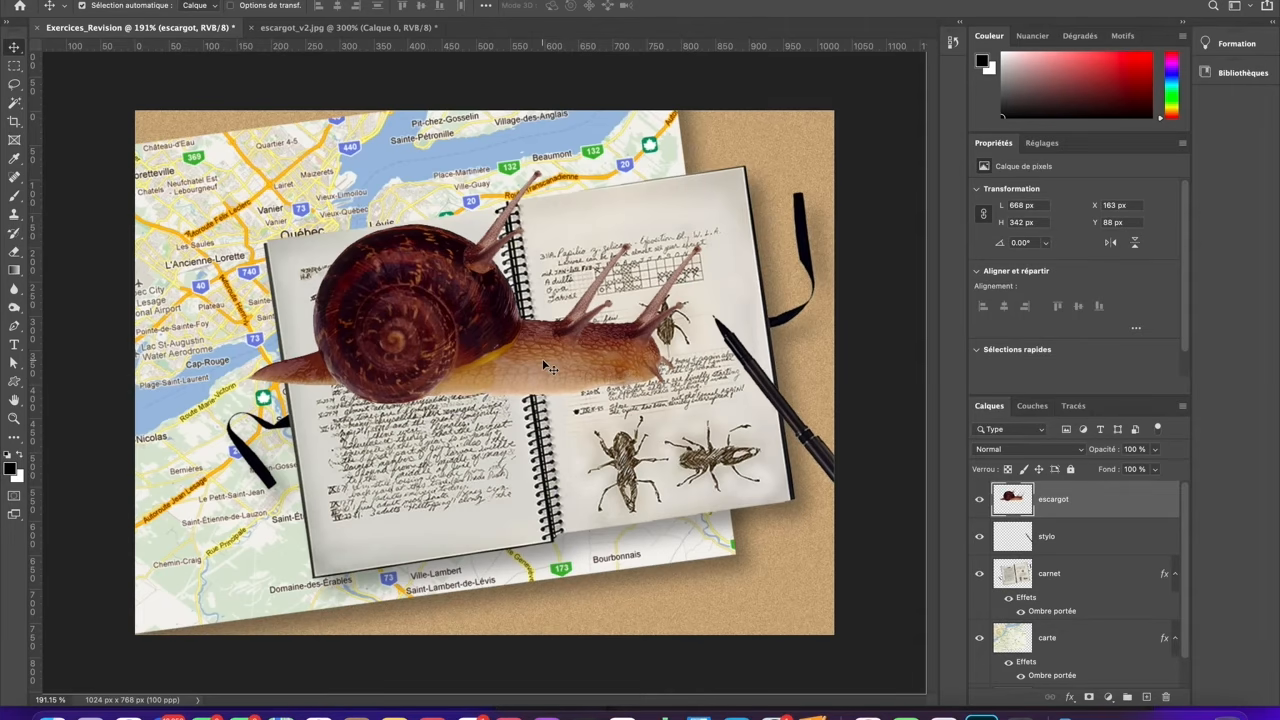
Scale the snail proportionally to about 41.5 % and rotate it about -7.7° above the left notebook page.
{"action": "key", "text": "ctrl+t"}
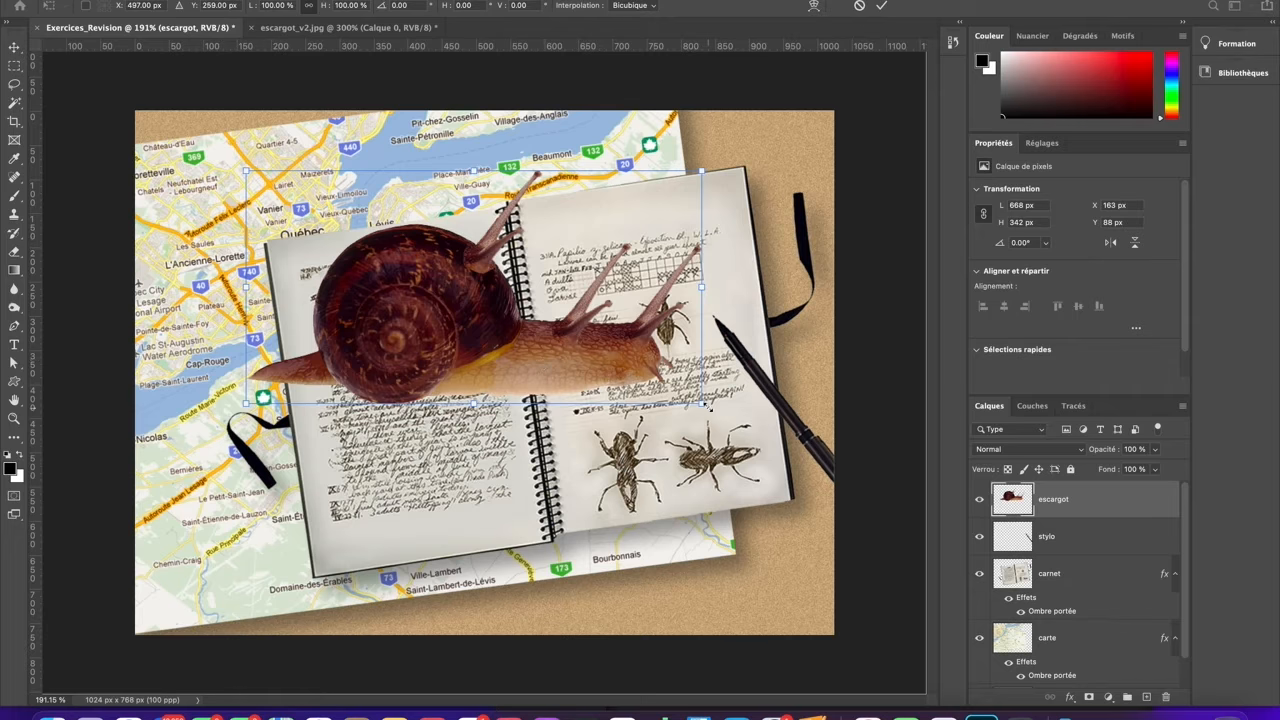
{"action": "left_click_drag", "start_coordinate": [703, 402], "coordinate": [436, 267]}
{"action": "left_click_drag", "start_coordinate": [461, 162], "coordinate": [443, 146]}
{"action": "left_click_drag", "start_coordinate": [351, 250], "coordinate": [381, 222]}
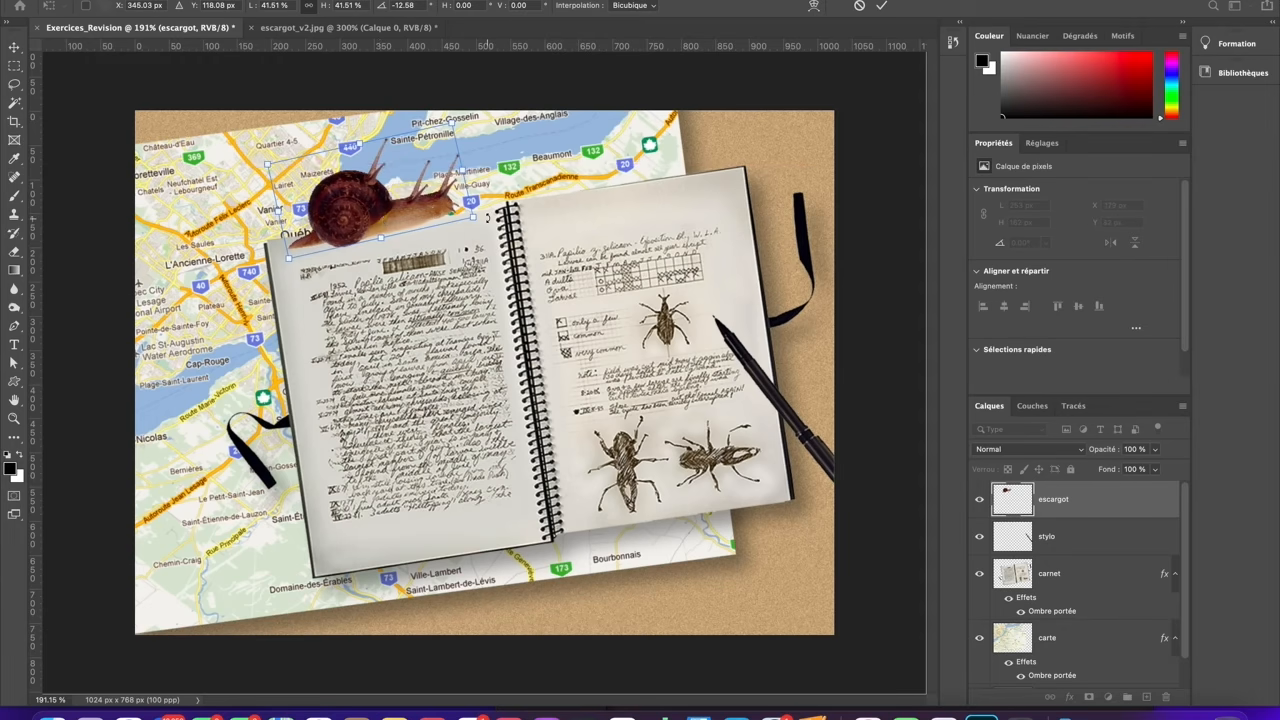
{"action": "left_click_drag", "start_coordinate": [486, 219], "coordinate": [486, 228]}
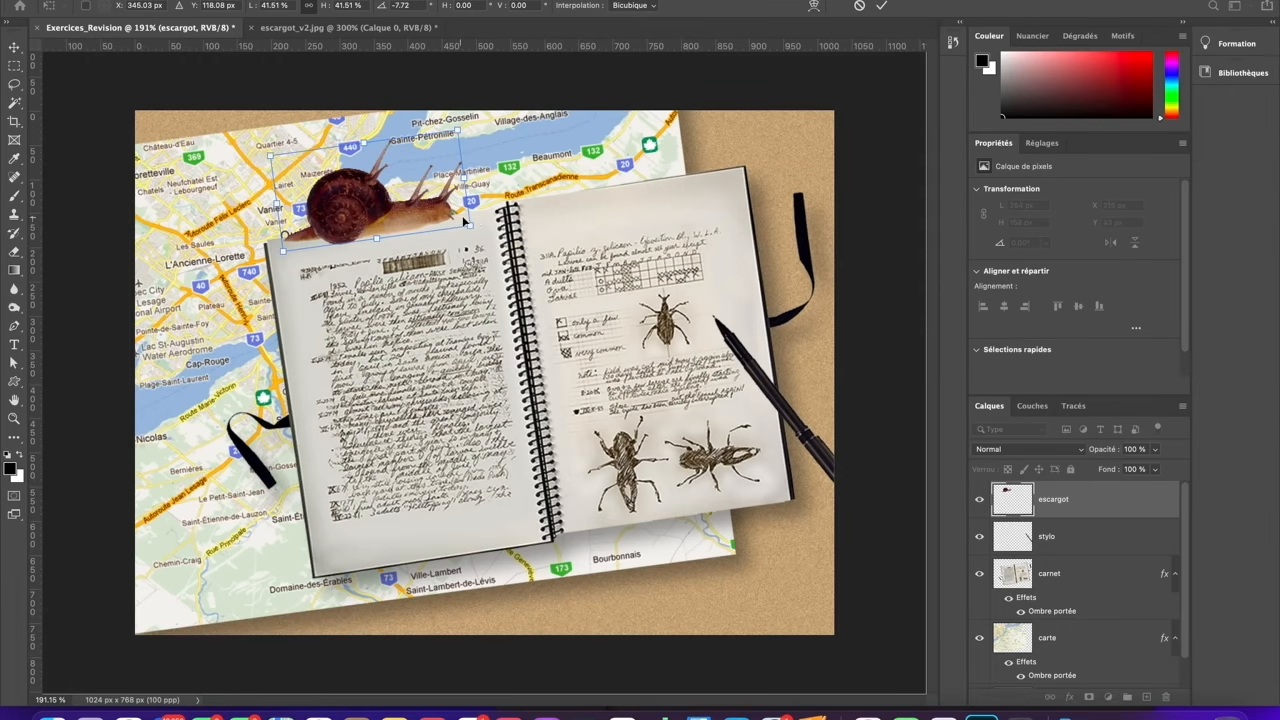
Reduce the snail to about 32 %, place it on the left page's upper edge, apply the transformation and compare it with the reference in Preview.
{"action": "left_click_drag", "start_coordinate": [270, 152], "coordinate": [315, 174]}
{"action": "left_click_drag", "start_coordinate": [409, 230], "coordinate": [397, 230]}
{"action": "key", "text": "Up"}
{"action": "key", "text": "Up"}
{"action": "key", "text": "Up"}
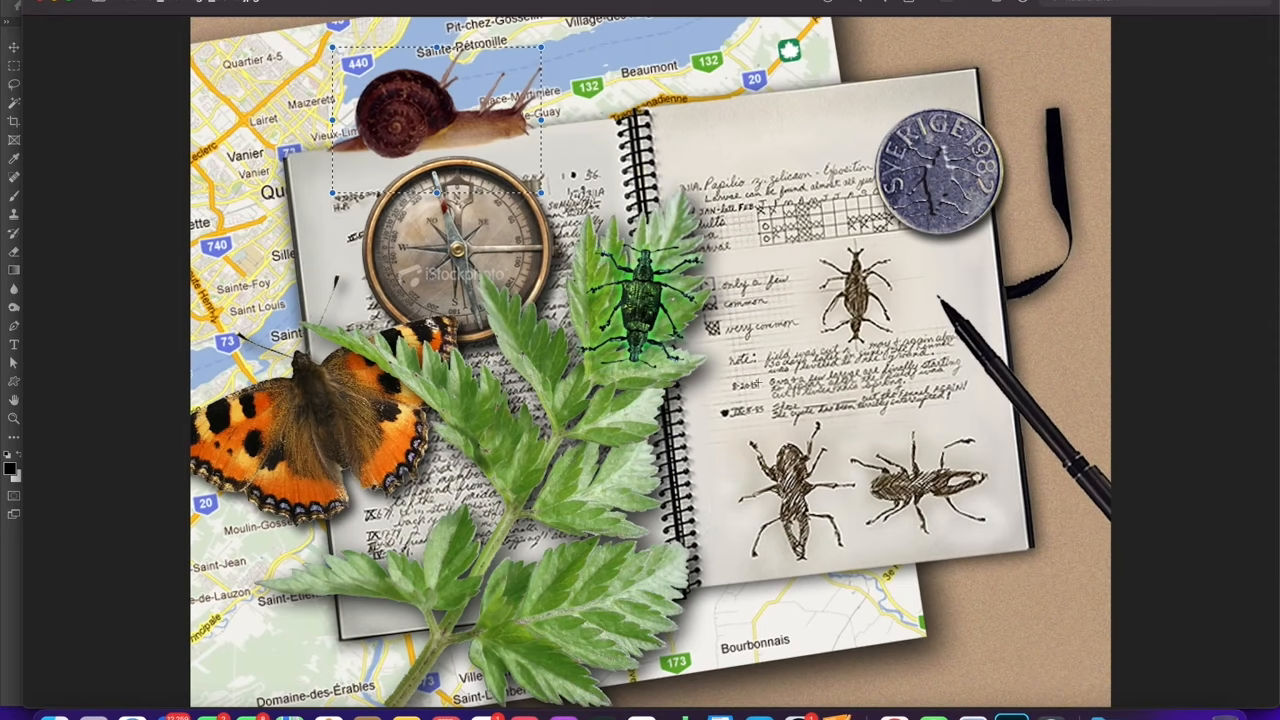
{"action": "left_click", "coordinate": [1012, 716]}
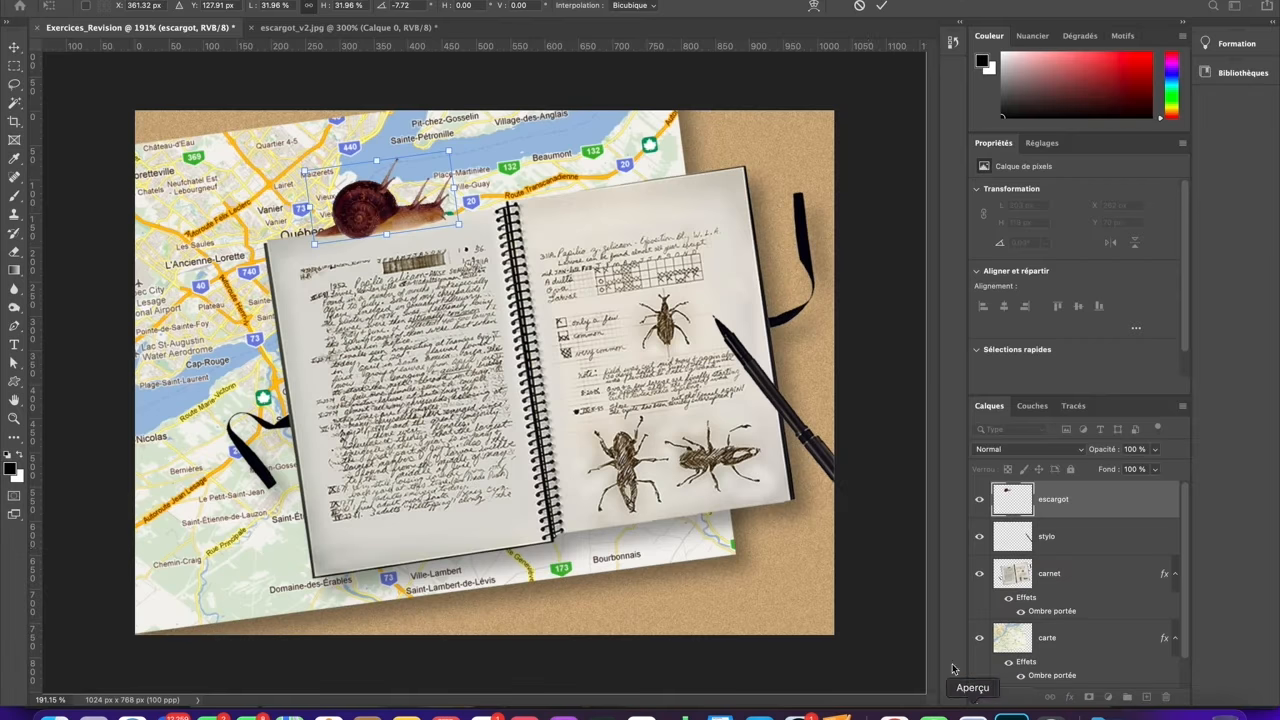
{"action": "key", "text": "Return"}
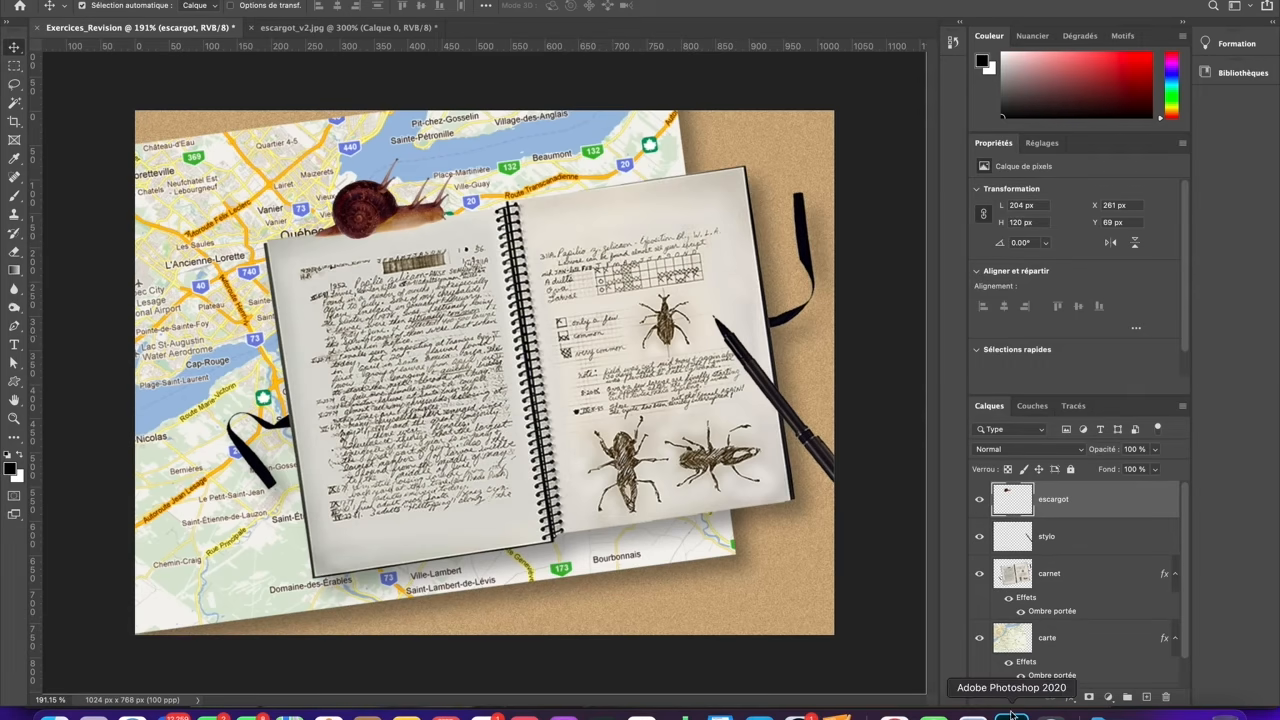
{"action": "left_click", "coordinate": [974, 716]}
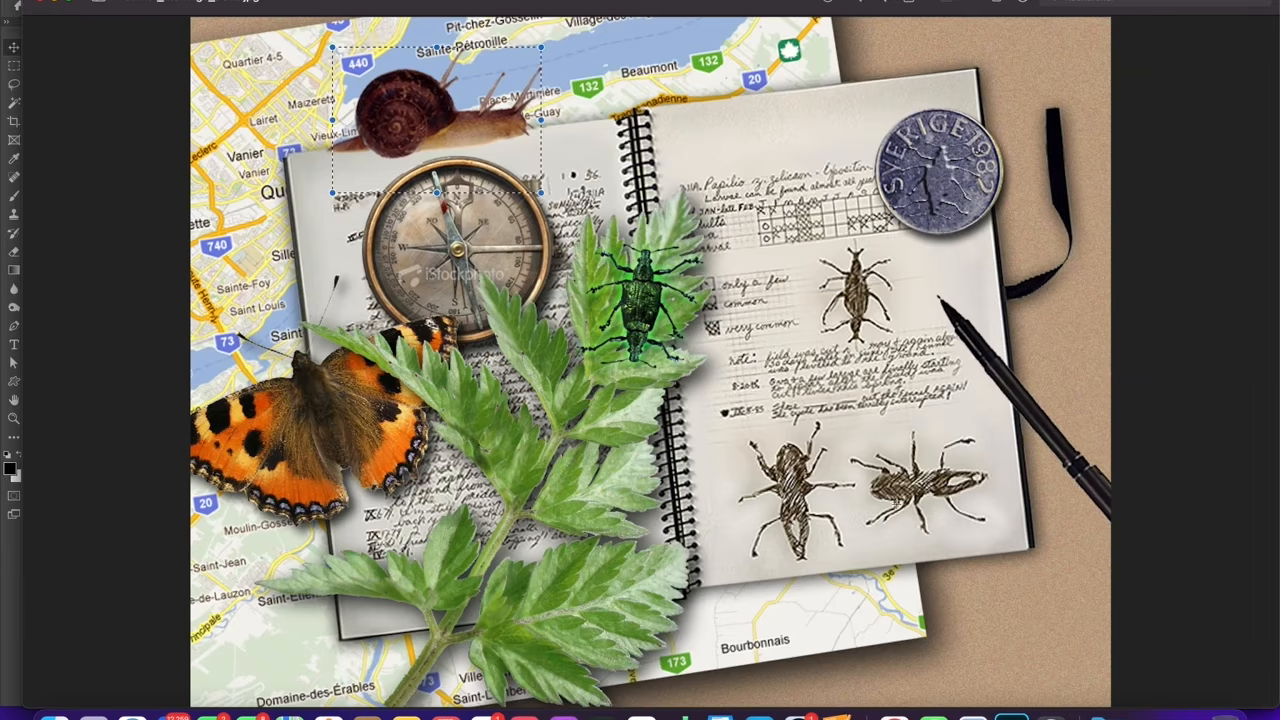
{"action": "left_click", "coordinate": [1012, 716]}
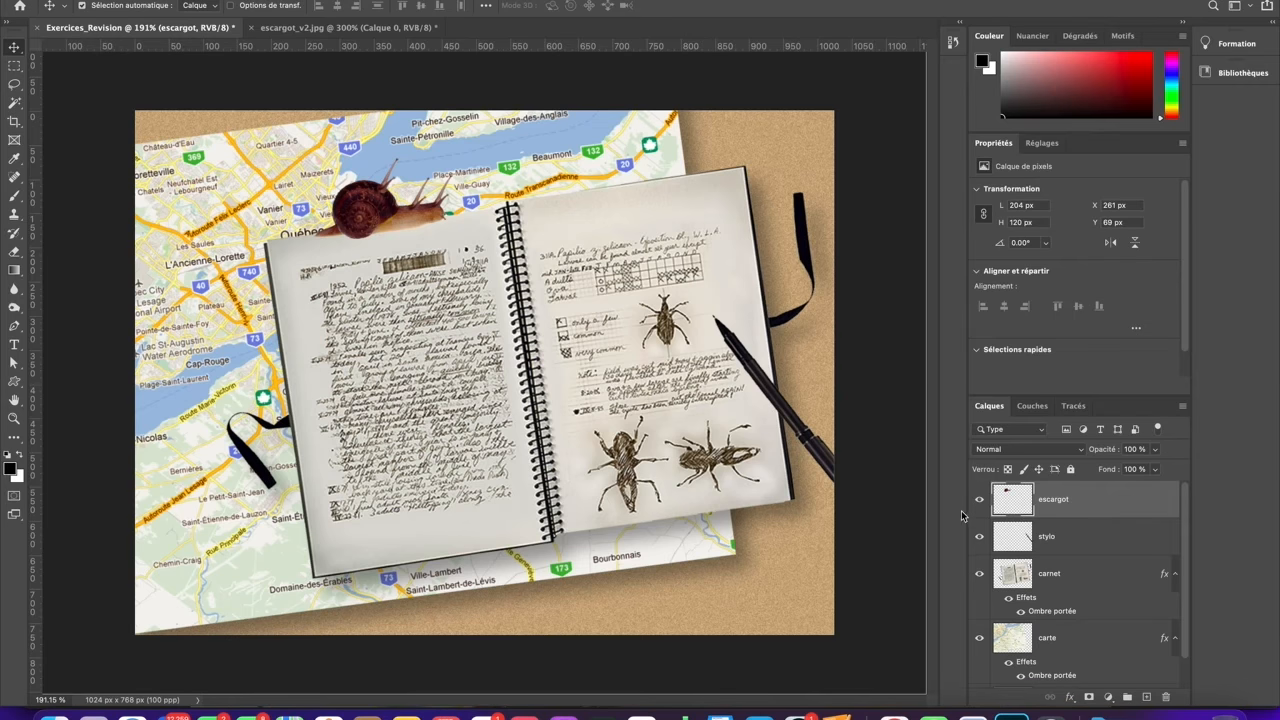
Close escargot_v2.jpg without saving its changes.
{"action": "left_click", "coordinate": [300, 28]}
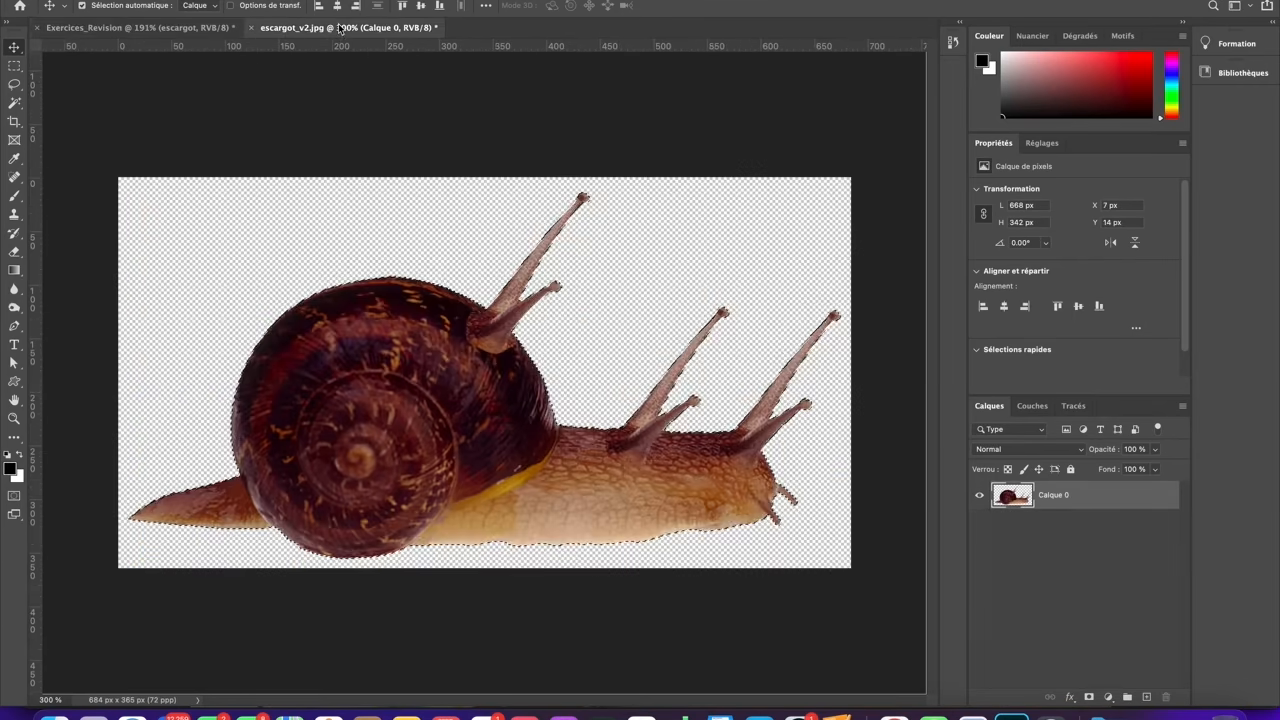
{"action": "left_click", "coordinate": [253, 28]}
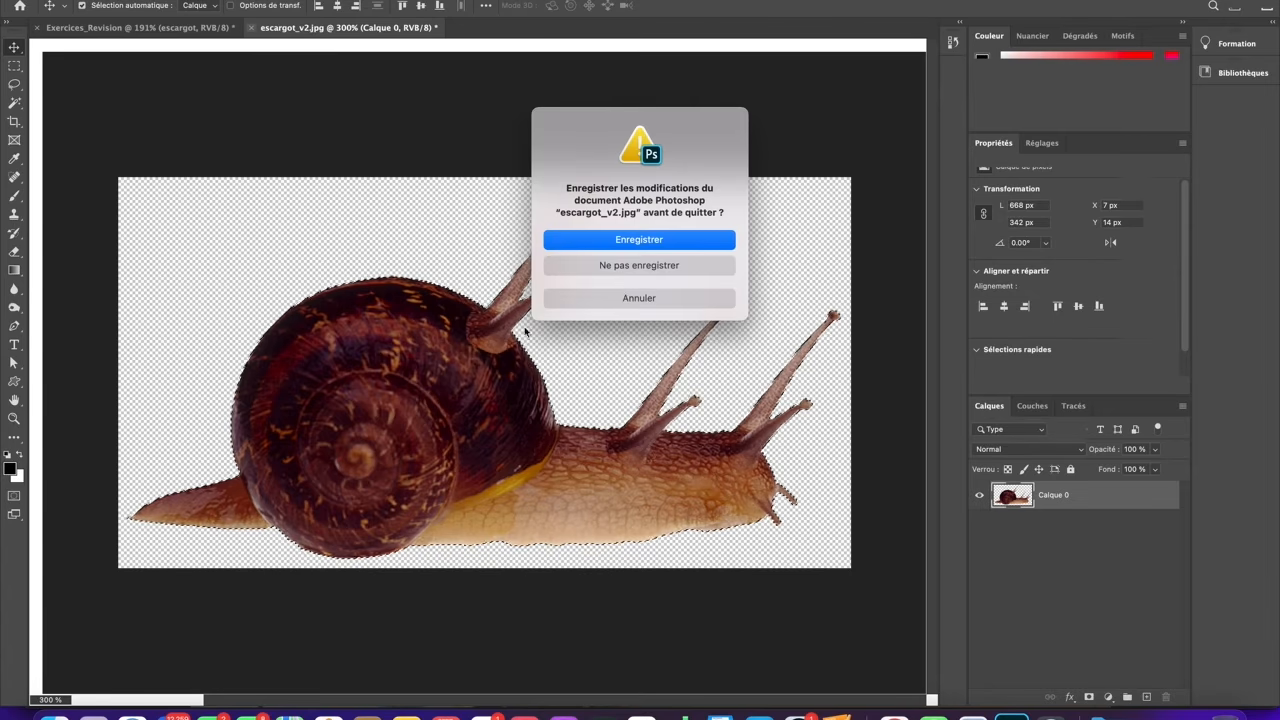
{"action": "left_click", "coordinate": [638, 266]}
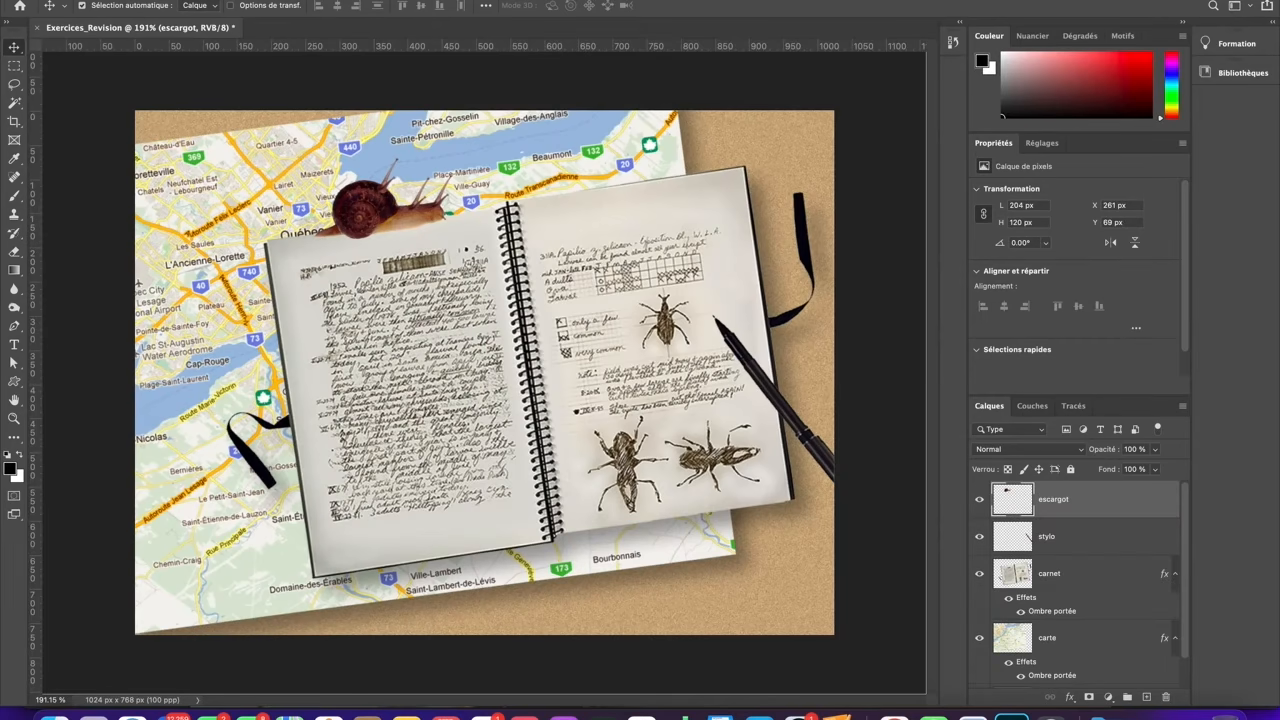
Open the file chooser on the images folder.
{"action": "left_click", "coordinate": [112, 0]}
{"action": "left_click", "coordinate": [146, 3]}
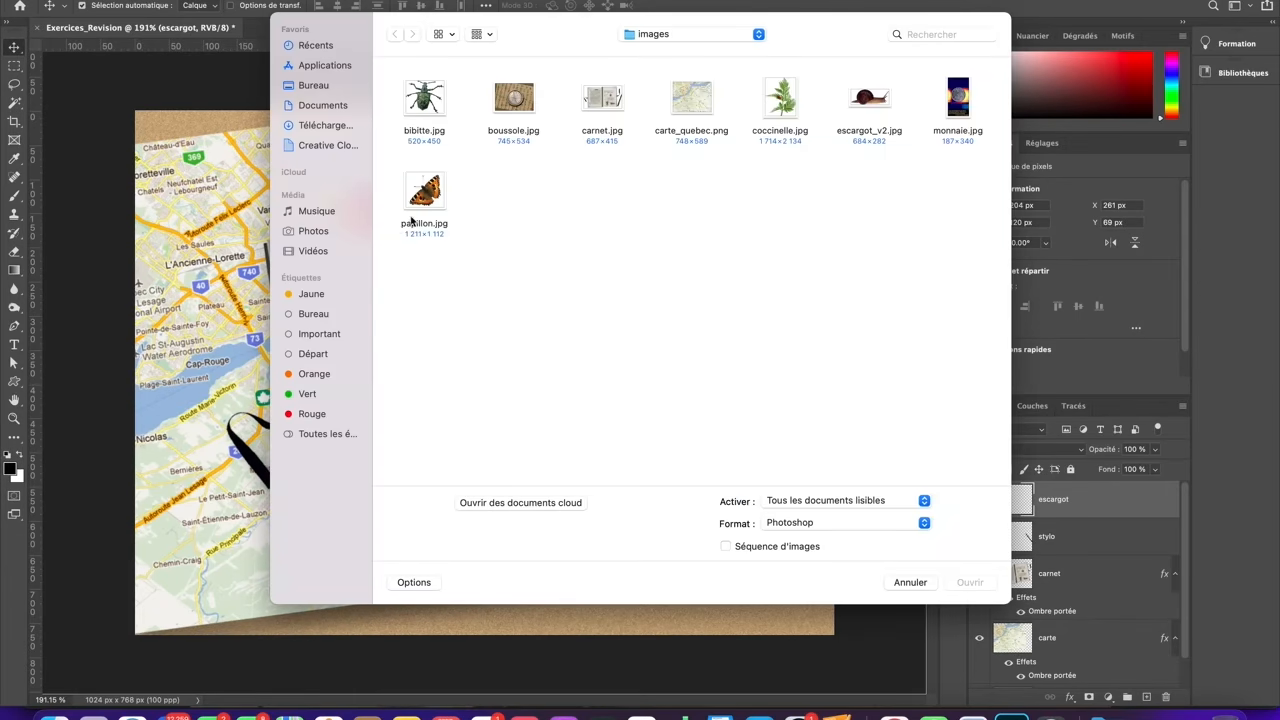
Open boussole.jpg from the images folder and enlarge the view of the compass to 200%.
{"action": "left_click", "coordinate": [519, 97]}
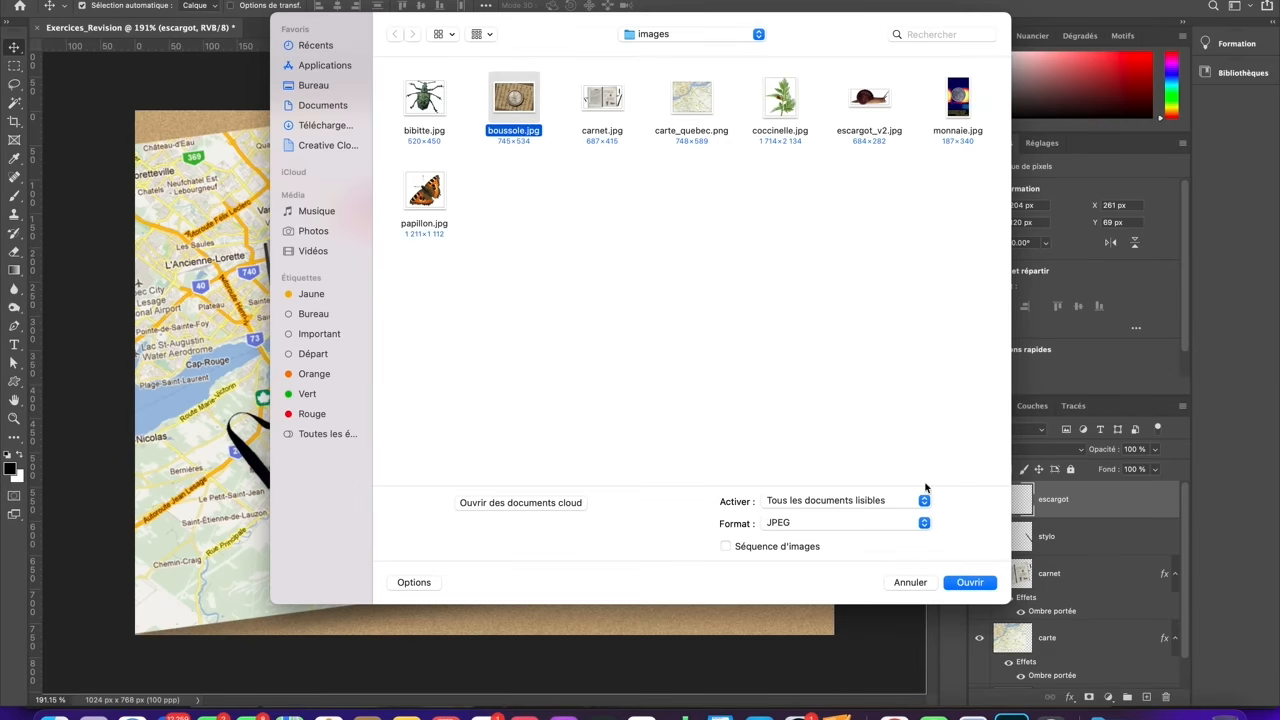
{"action": "left_click", "coordinate": [972, 582]}
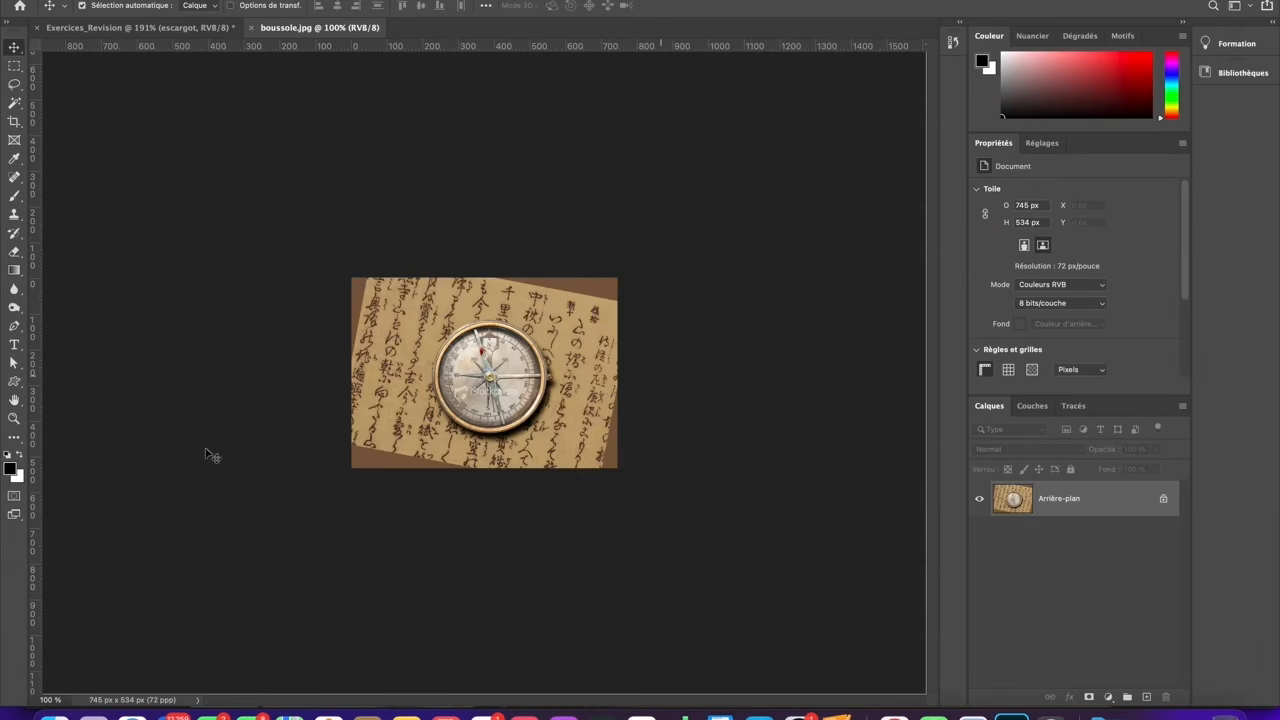
{"action": "left_click", "coordinate": [13, 419]}
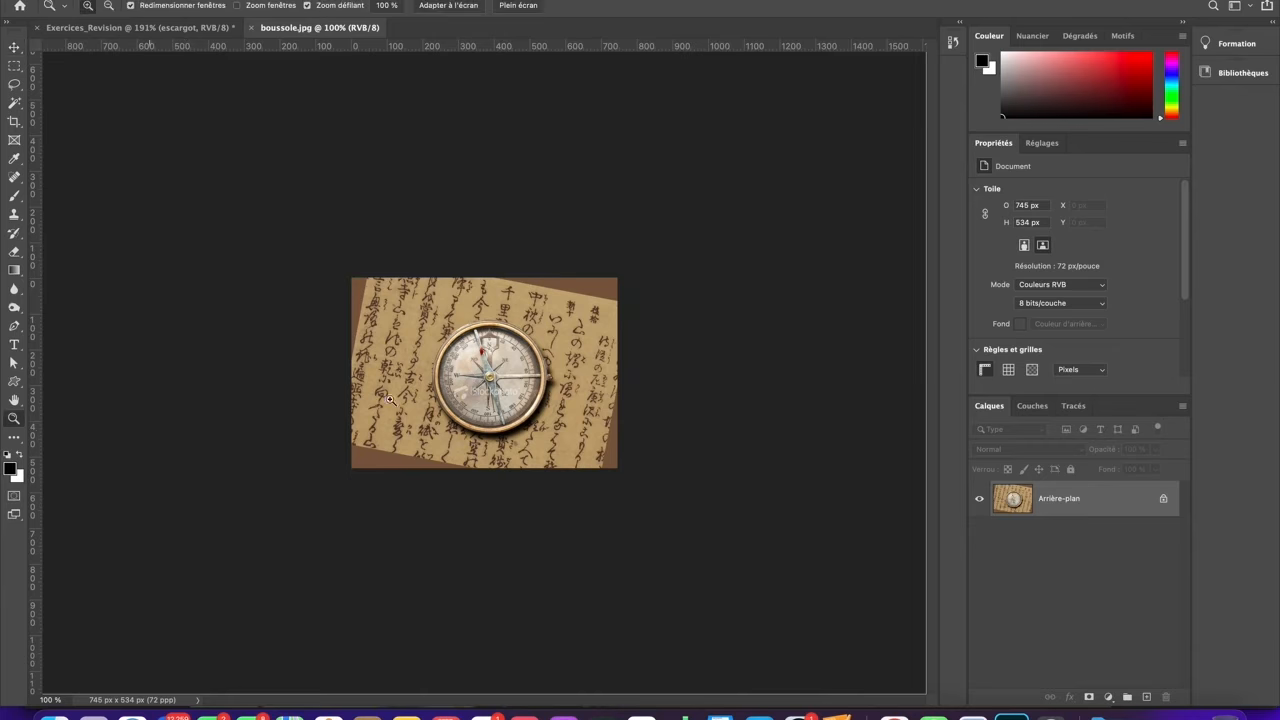
{"action": "left_click", "coordinate": [510, 386]}
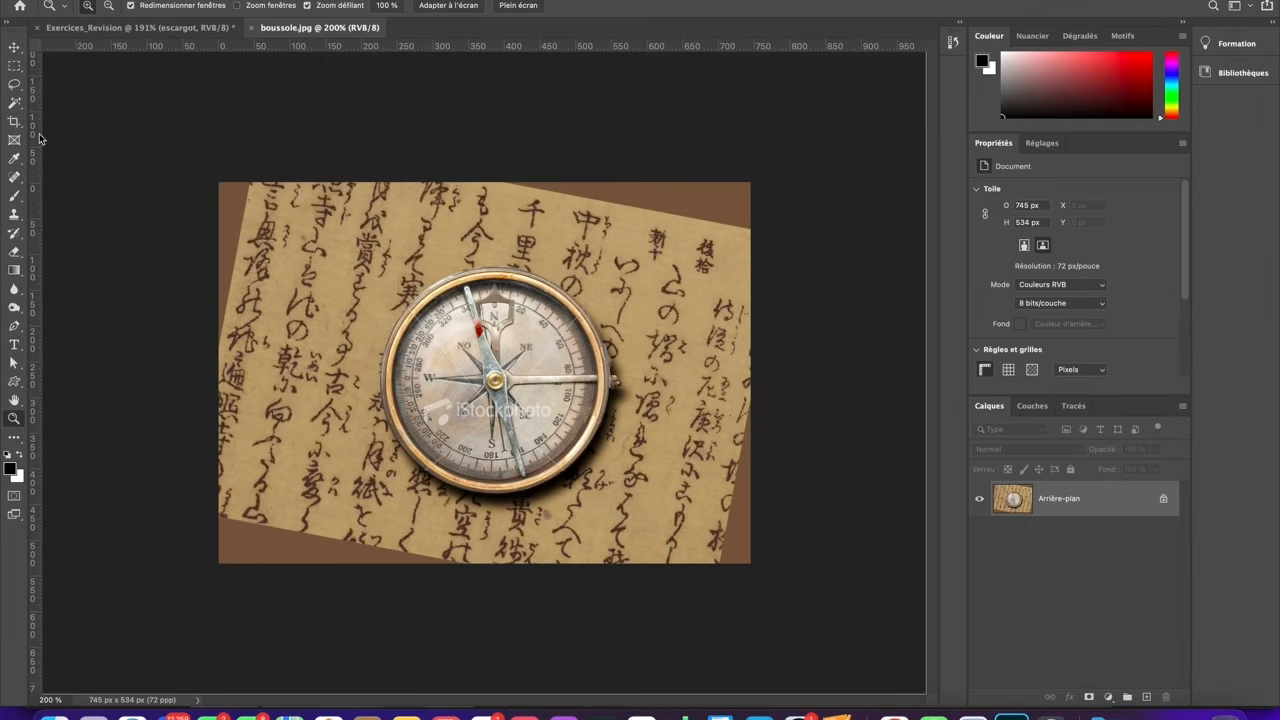
Try to select the compass with the Object Selection tool in Rectangle mode, inspect its edge and clear the selection.
{"action": "left_click", "coordinate": [16, 85]}
{"action": "right_click", "coordinate": [18, 86]}
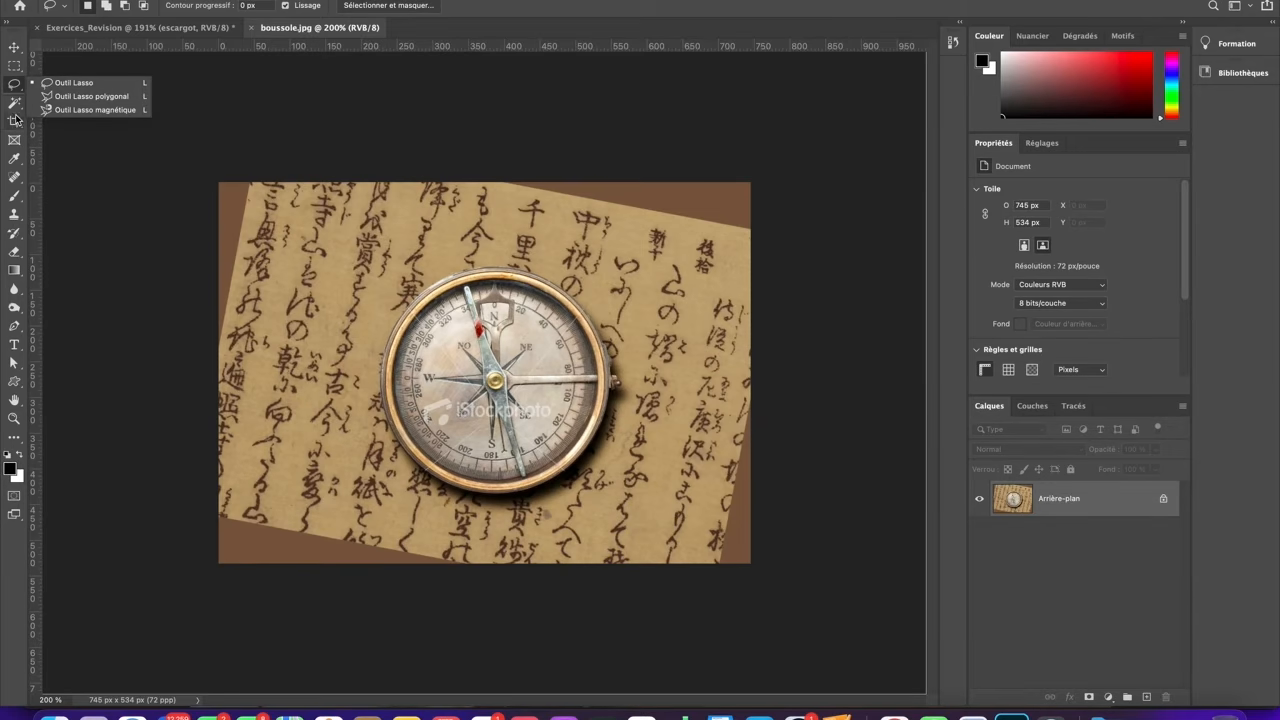
{"action": "left_click", "coordinate": [15, 102]}
{"action": "right_click", "coordinate": [15, 102]}
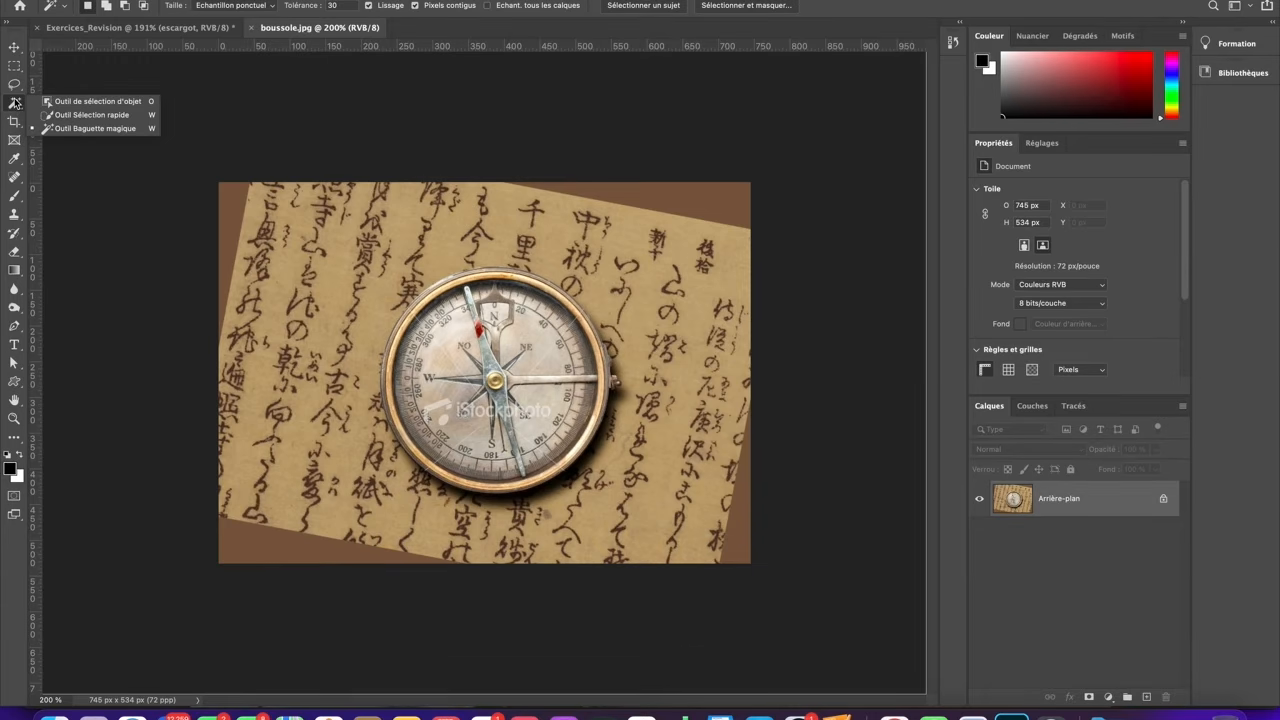
{"action": "left_click", "coordinate": [91, 104]}
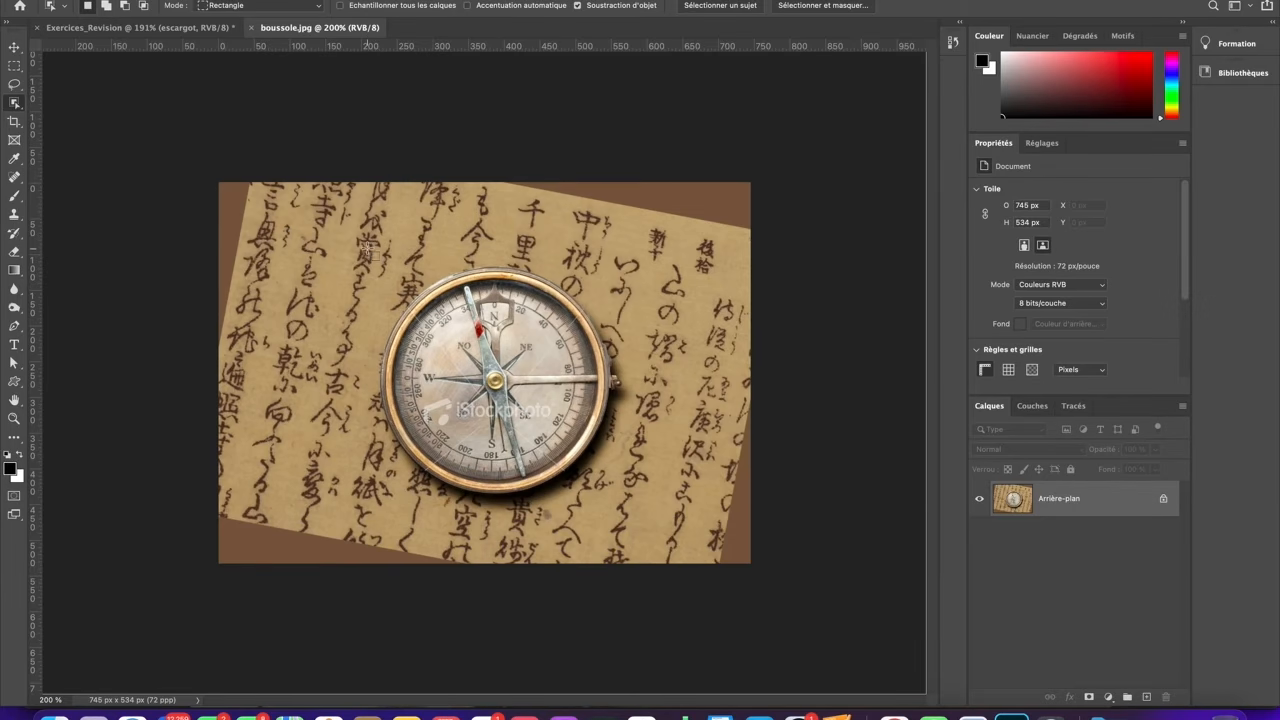
{"action": "left_click_drag", "start_coordinate": [368, 250], "coordinate": [648, 511]}
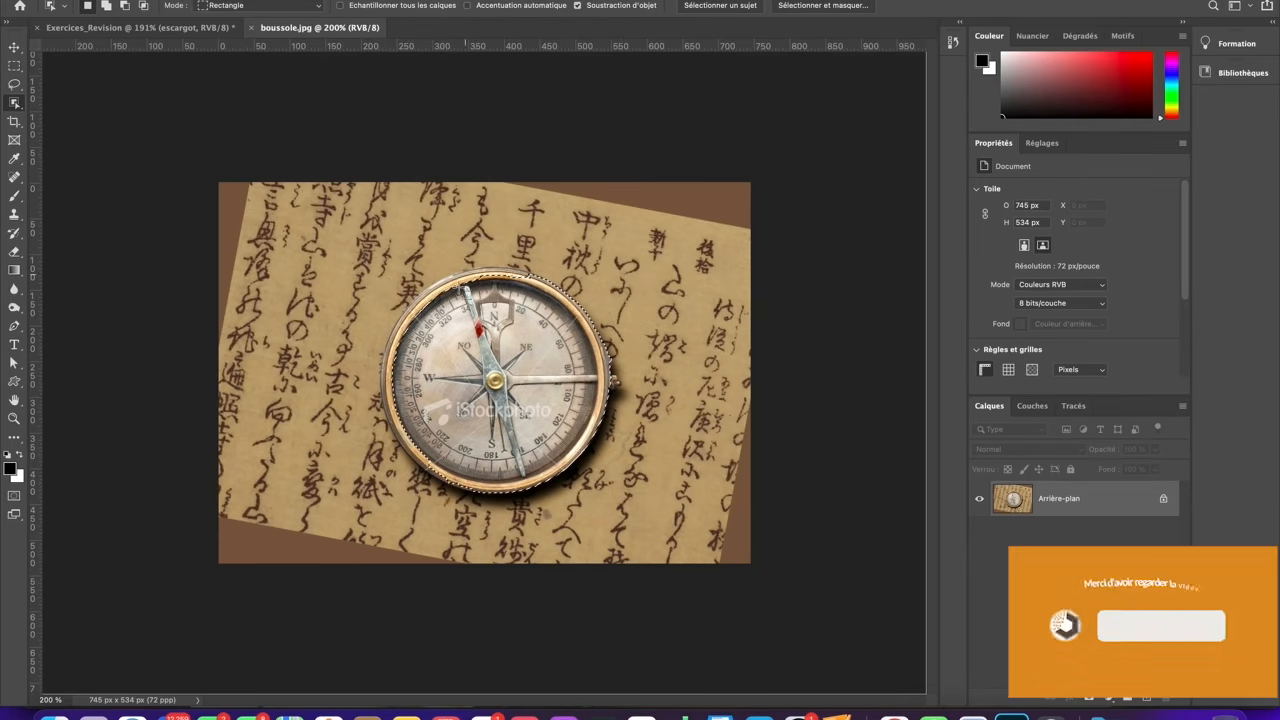
{"action": "scroll", "coordinate": [510, 337], "scroll_direction": "up", "scroll_amount": 1}
{"action": "scroll", "coordinate": [510, 337], "scroll_direction": "up", "scroll_amount": 6}
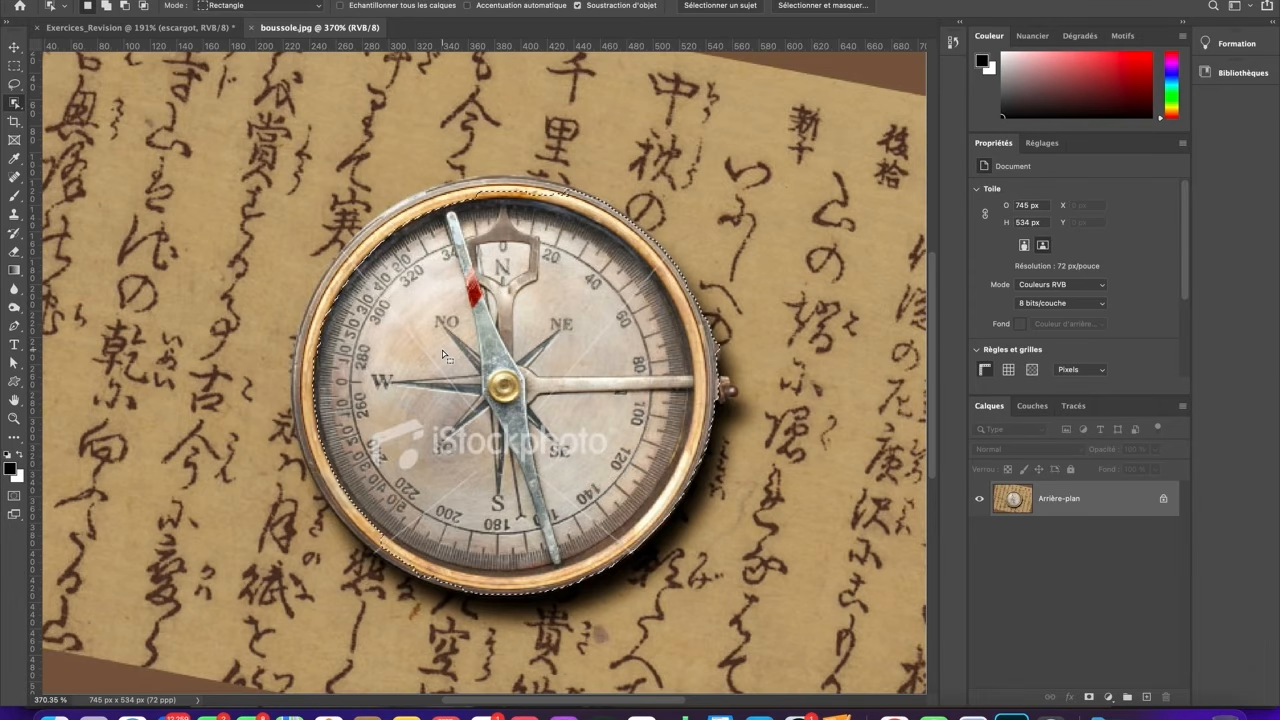
{"action": "key", "text": "super+d"}
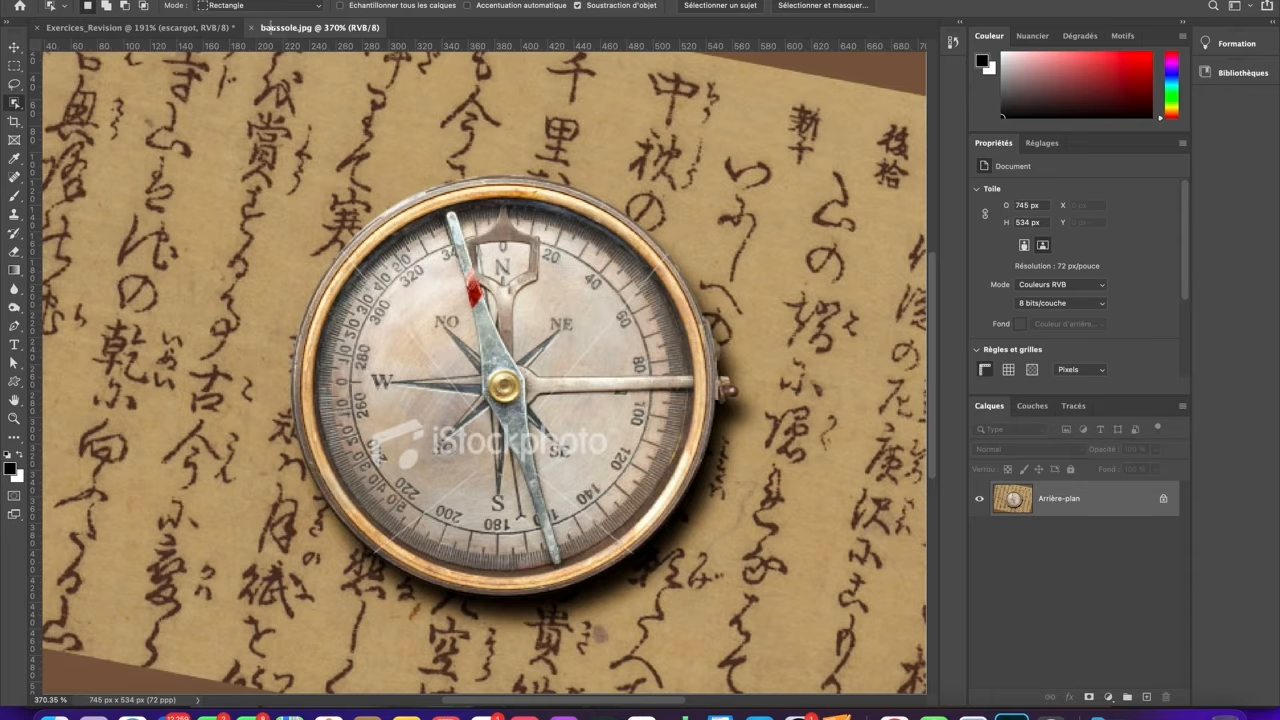
Draw a circular selection from the compass's centre out to its rim with the Elliptical Marquee tool.
{"action": "left_click", "coordinate": [316, 8]}
{"action": "left_click", "coordinate": [314, 9]}
{"action": "left_click", "coordinate": [15, 67]}
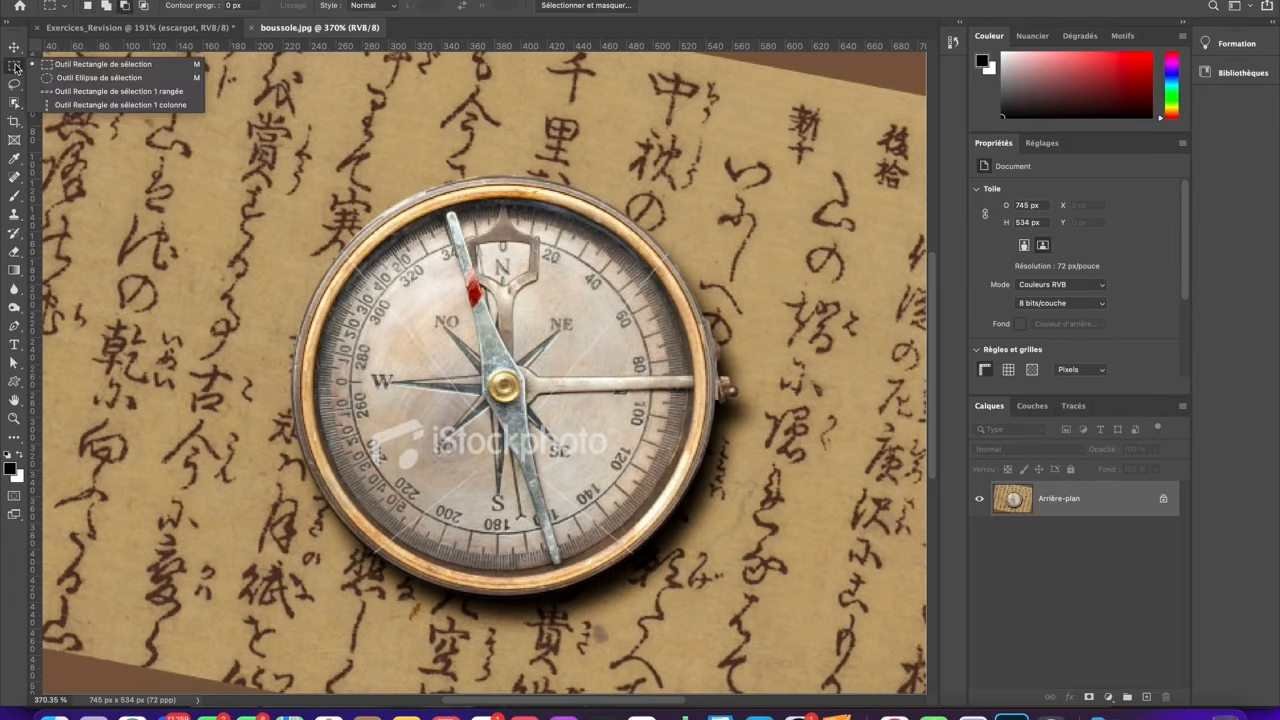
{"action": "left_click", "coordinate": [92, 79]}
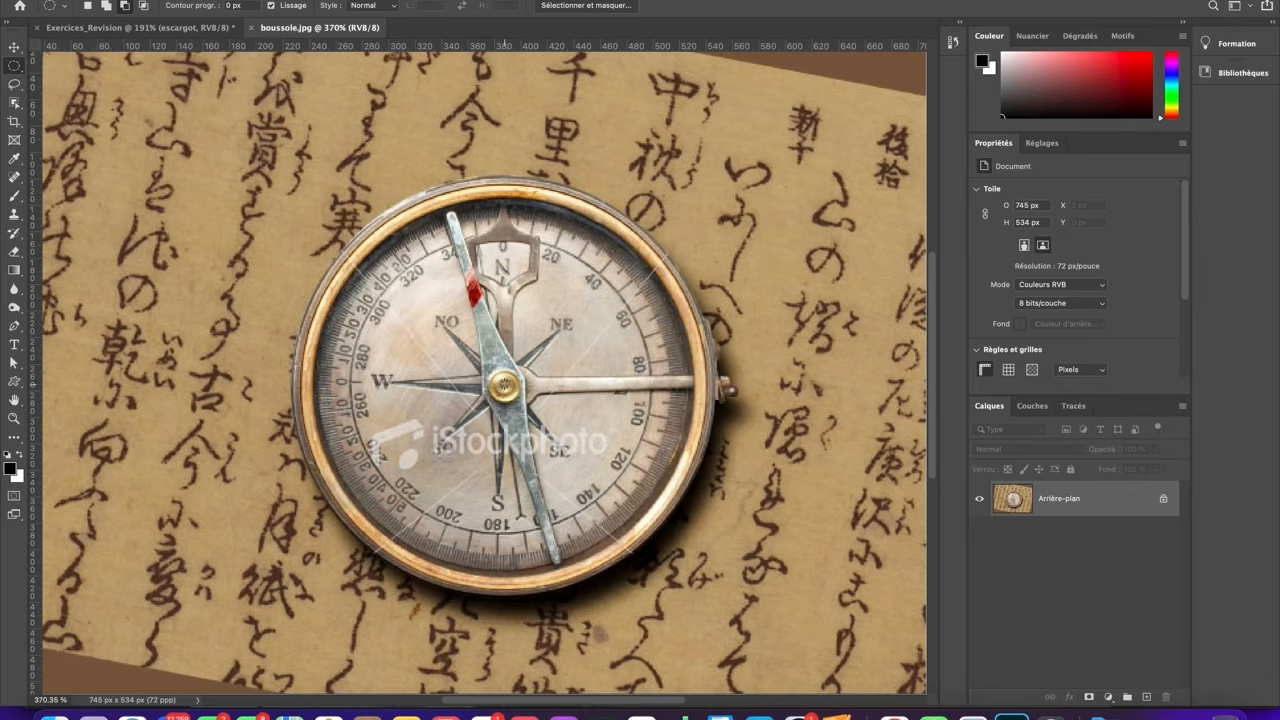
{"action": "left_click_drag", "start_coordinate": [480, 380], "coordinate": [720, 598]}
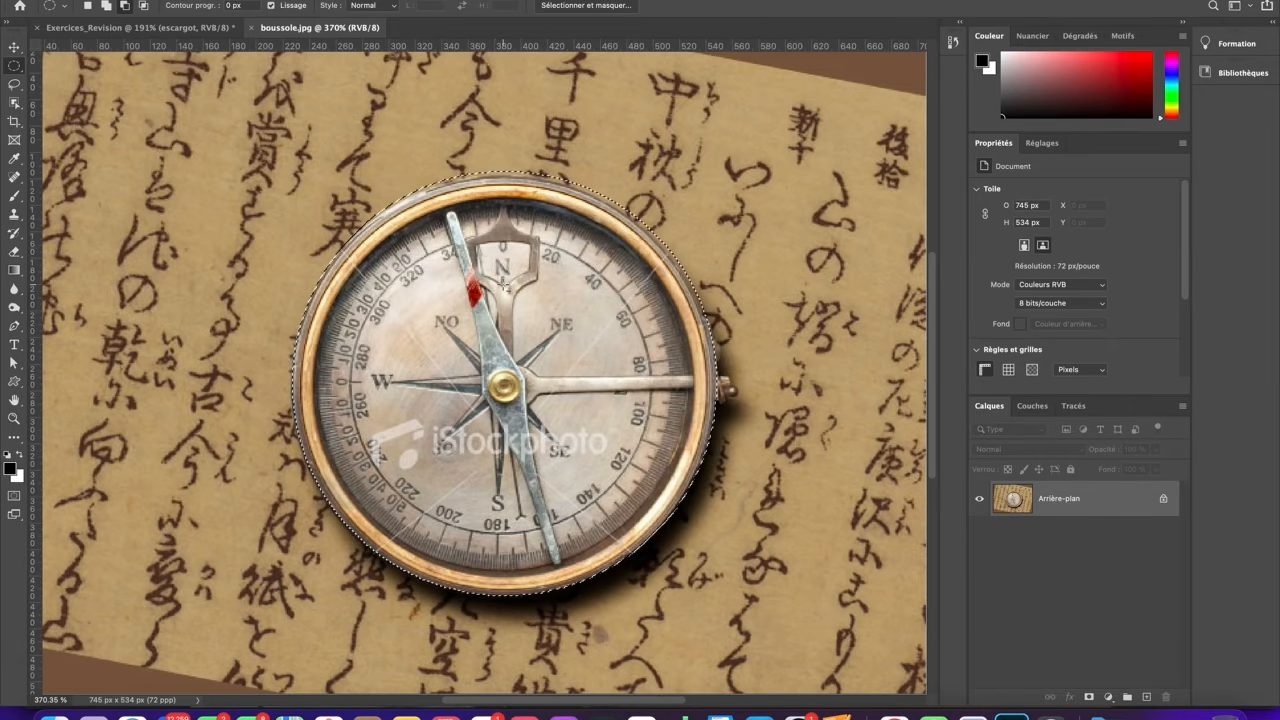
Transform the circular selection to fit the compass rim, scaled to about 99.86% and centred at about X 385.83 px, Y 277.39 px.
{"action": "right_click", "coordinate": [503, 287]}
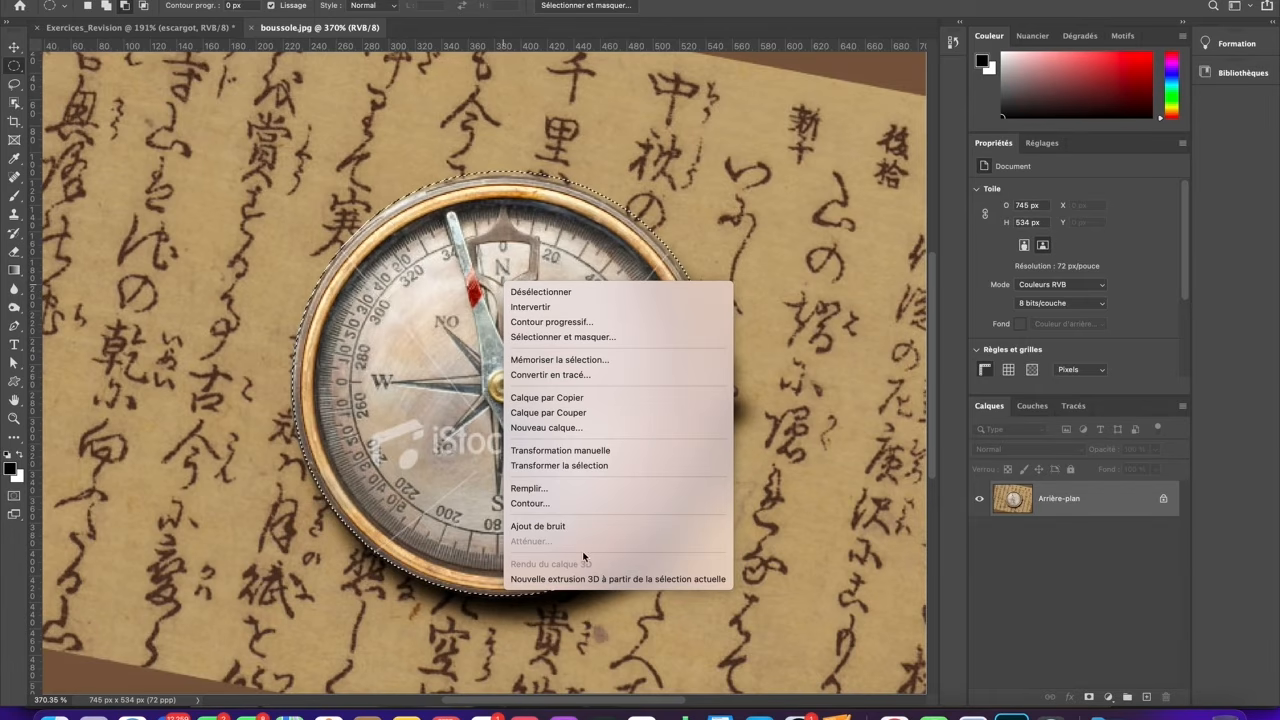
{"action": "left_click", "coordinate": [565, 466]}
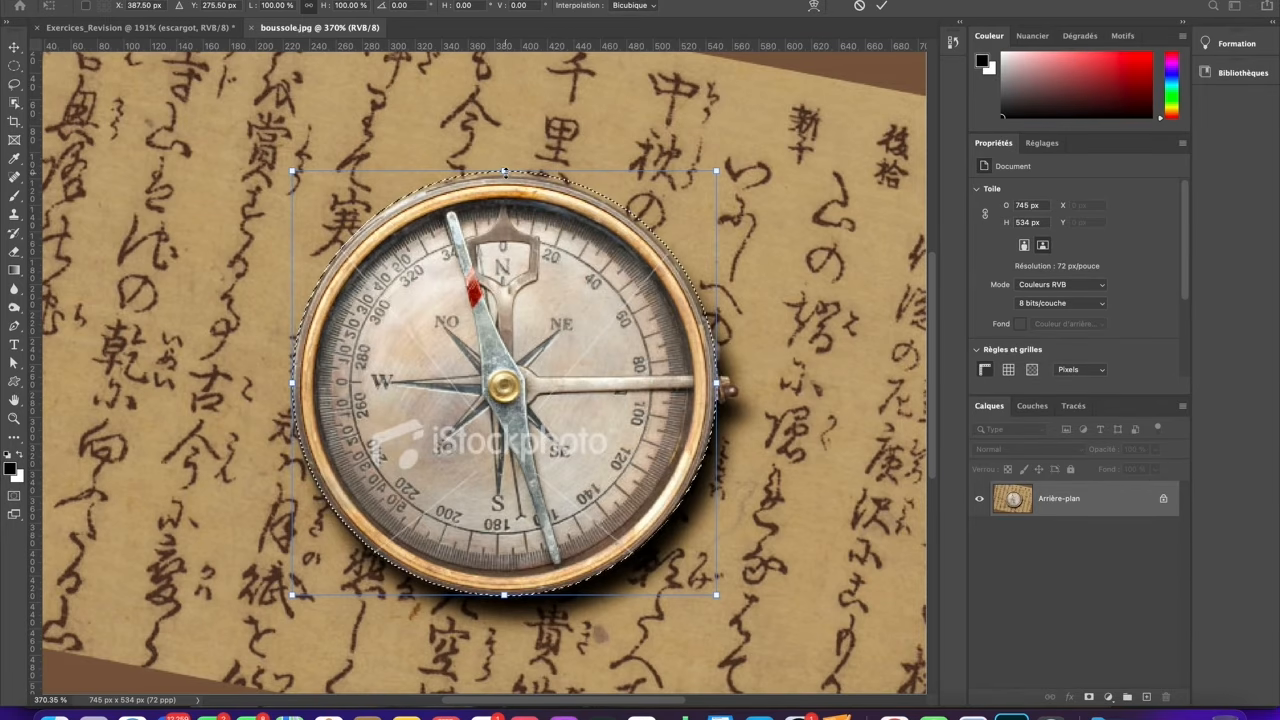
{"action": "left_click_drag", "start_coordinate": [504, 172], "coordinate": [504, 178]}
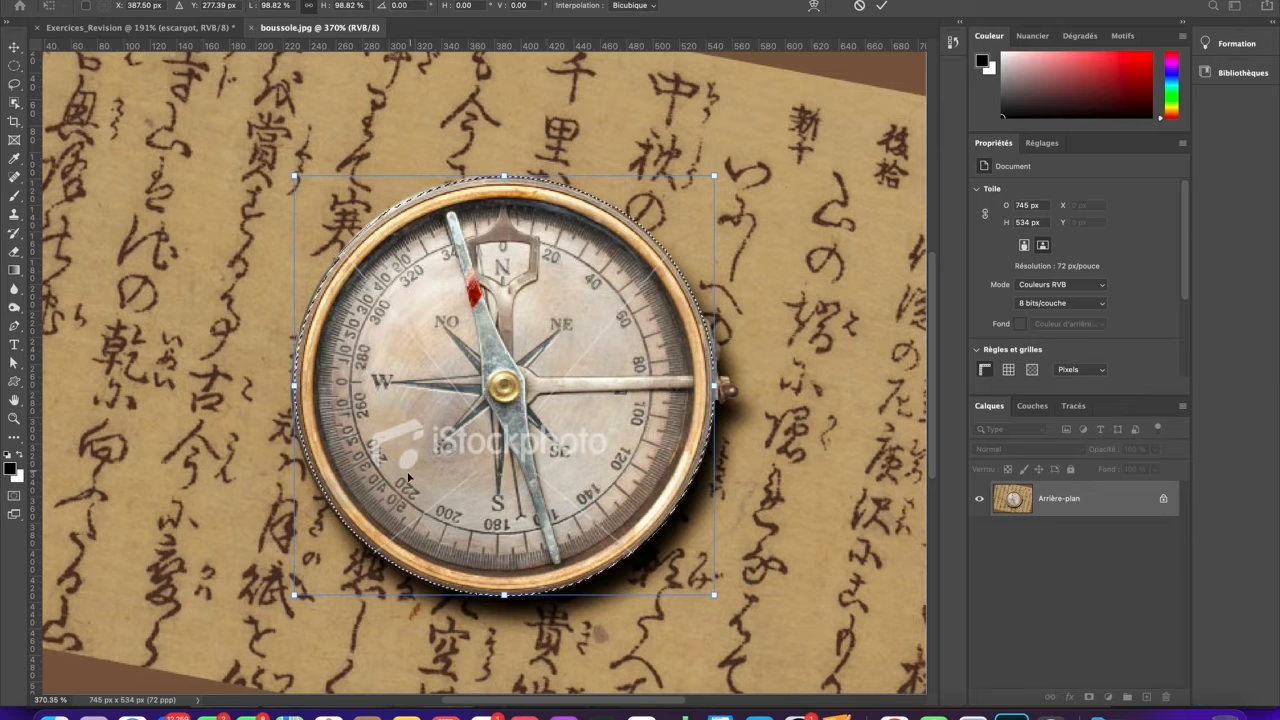
{"action": "left_click_drag", "start_coordinate": [294, 384], "coordinate": [289, 388]}
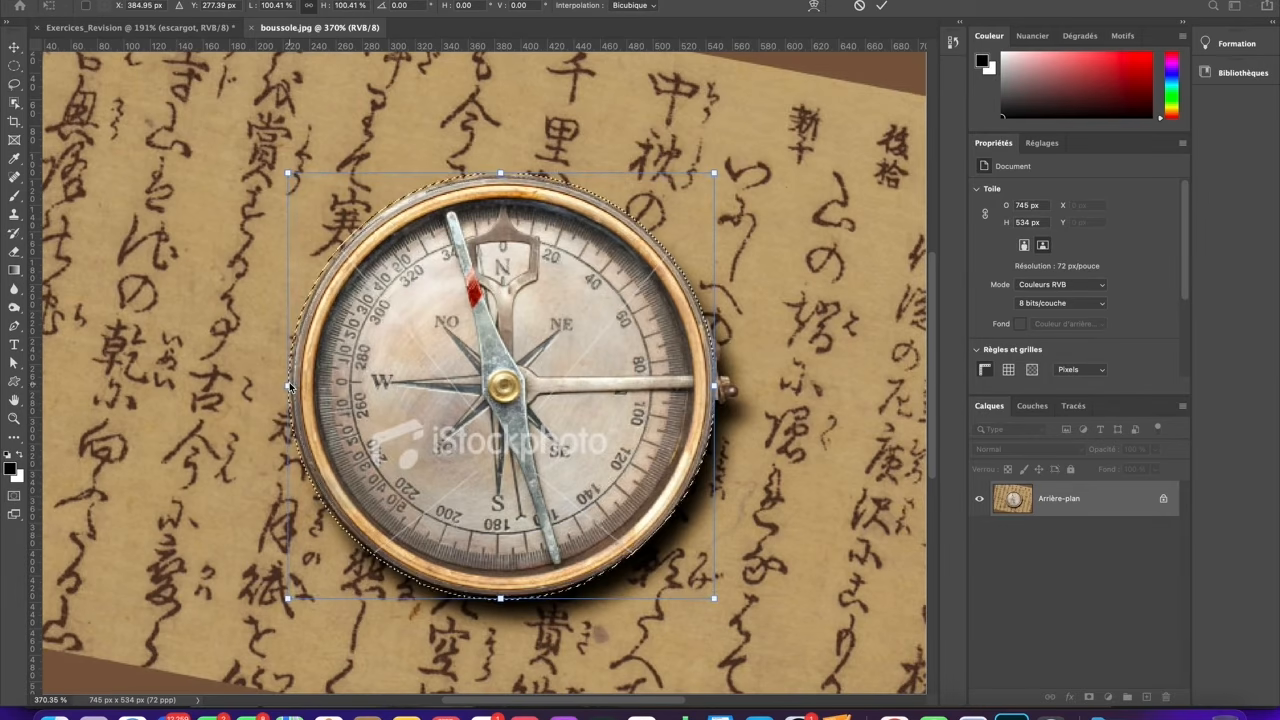
{"action": "key", "text": "super+z"}
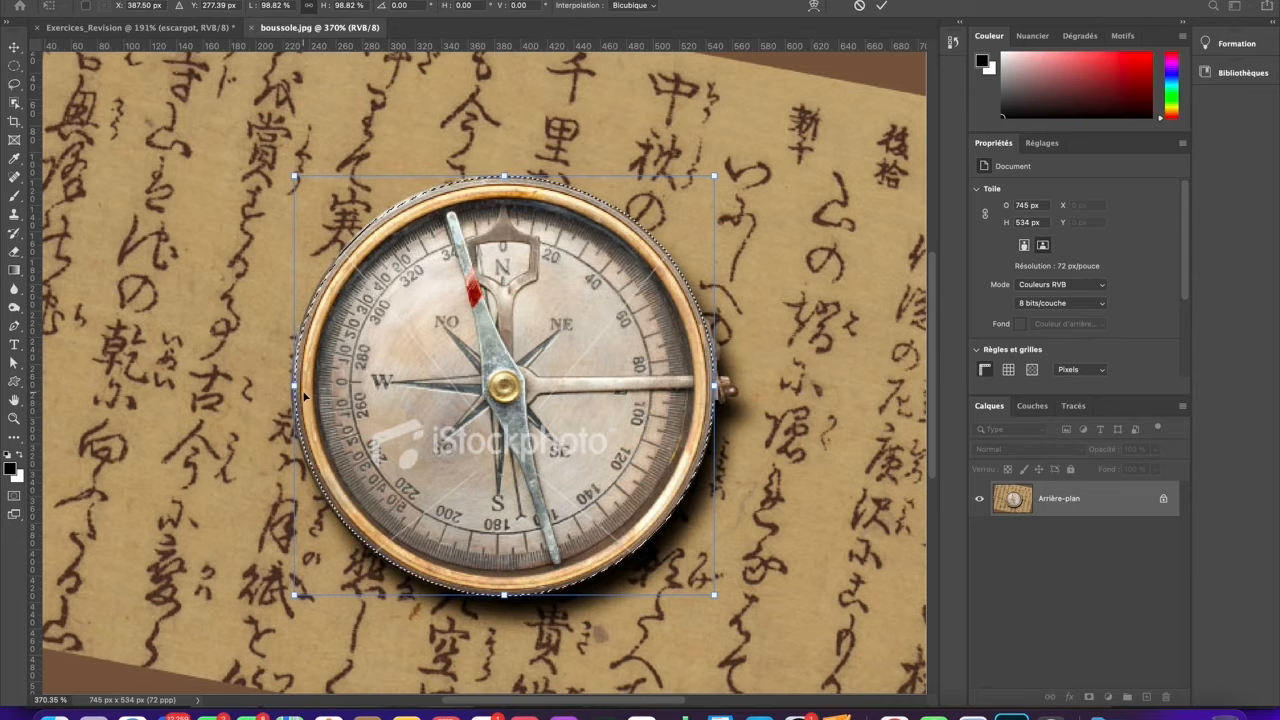
{"action": "left_click_drag", "start_coordinate": [294, 384], "coordinate": [290, 385]}
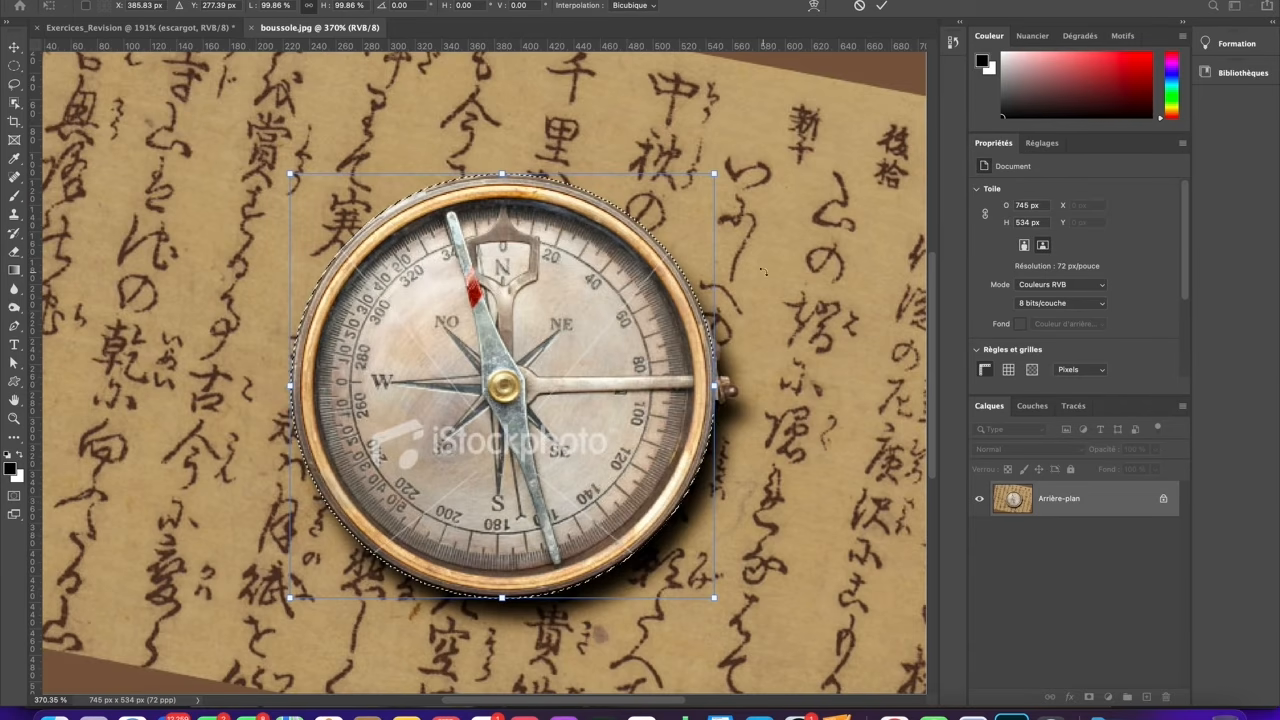
{"action": "key", "text": "Return"}
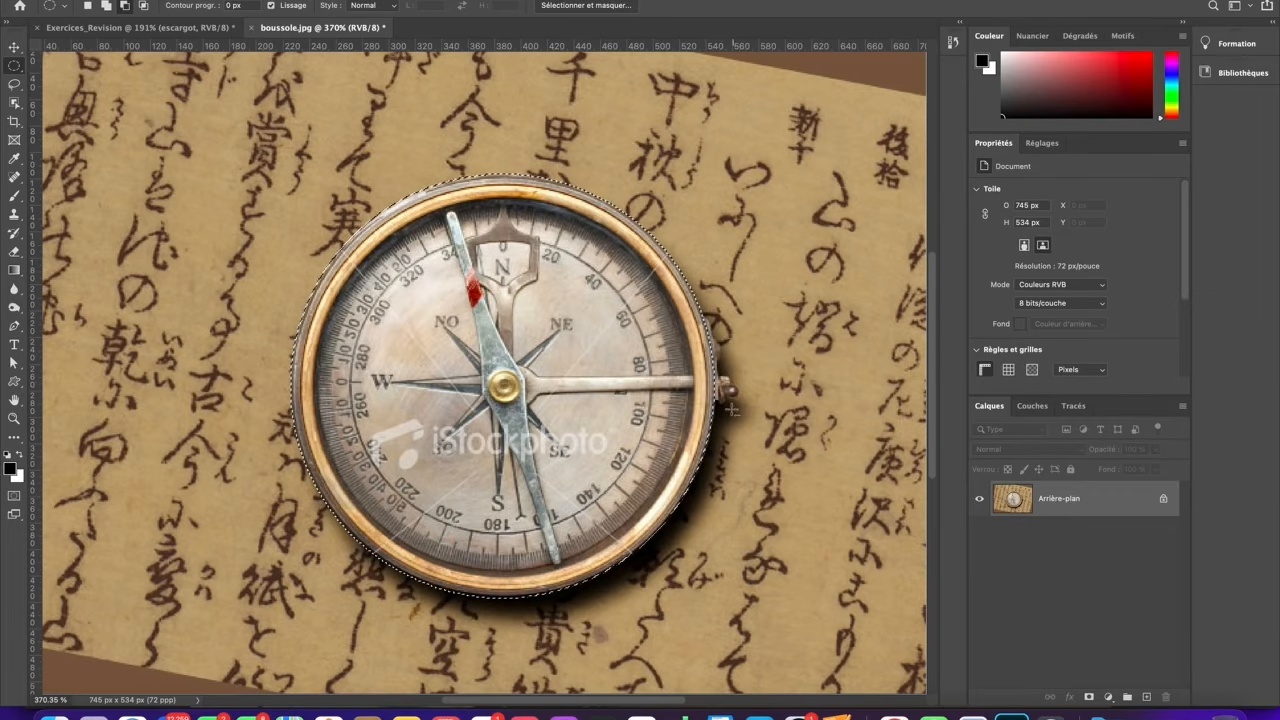
Add the small knob on the compass's right side to the selection with the Lasso and copy the selected compass.
{"action": "key", "text": "l"}
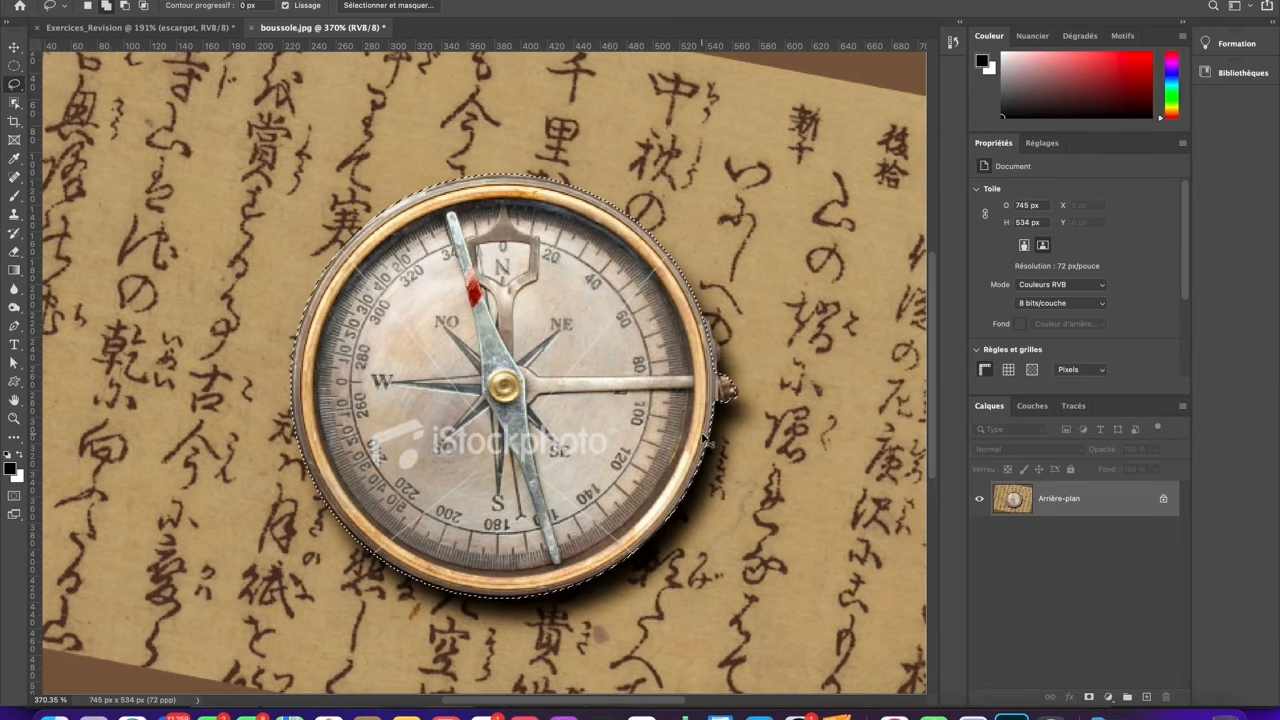
{"action": "left_click", "coordinate": [187, 2]}
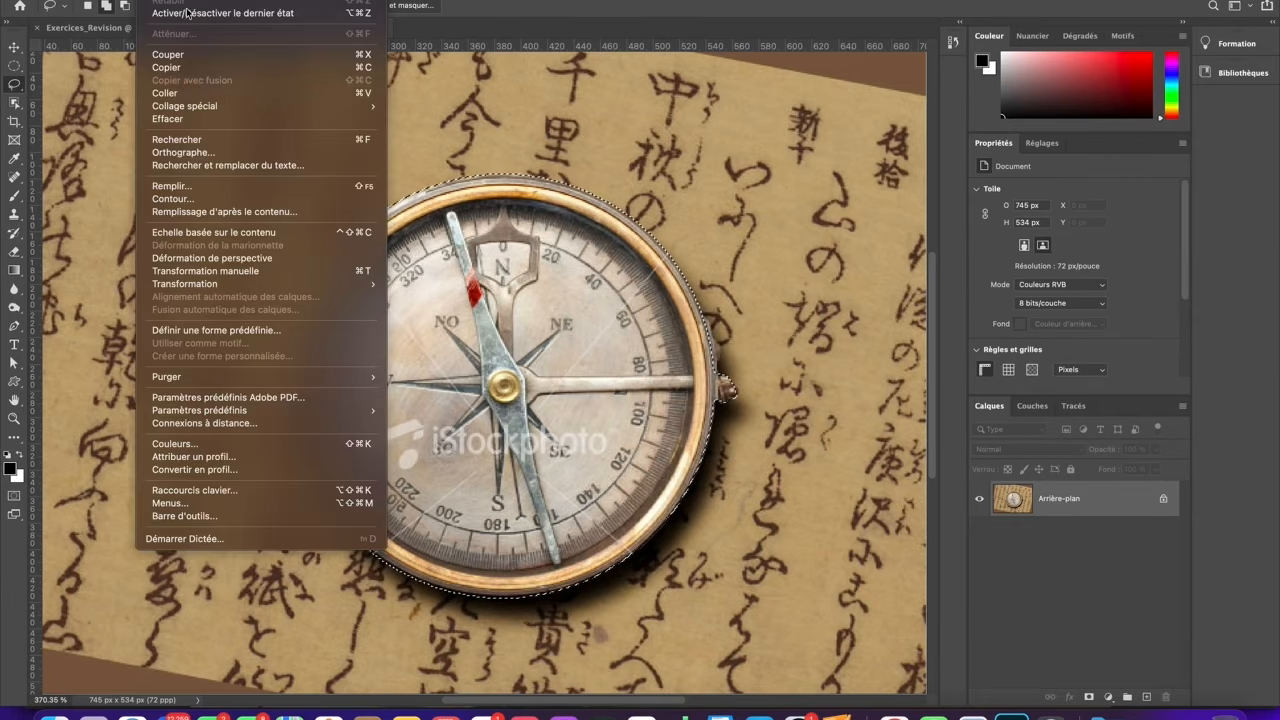
{"action": "left_click", "coordinate": [188, 67]}
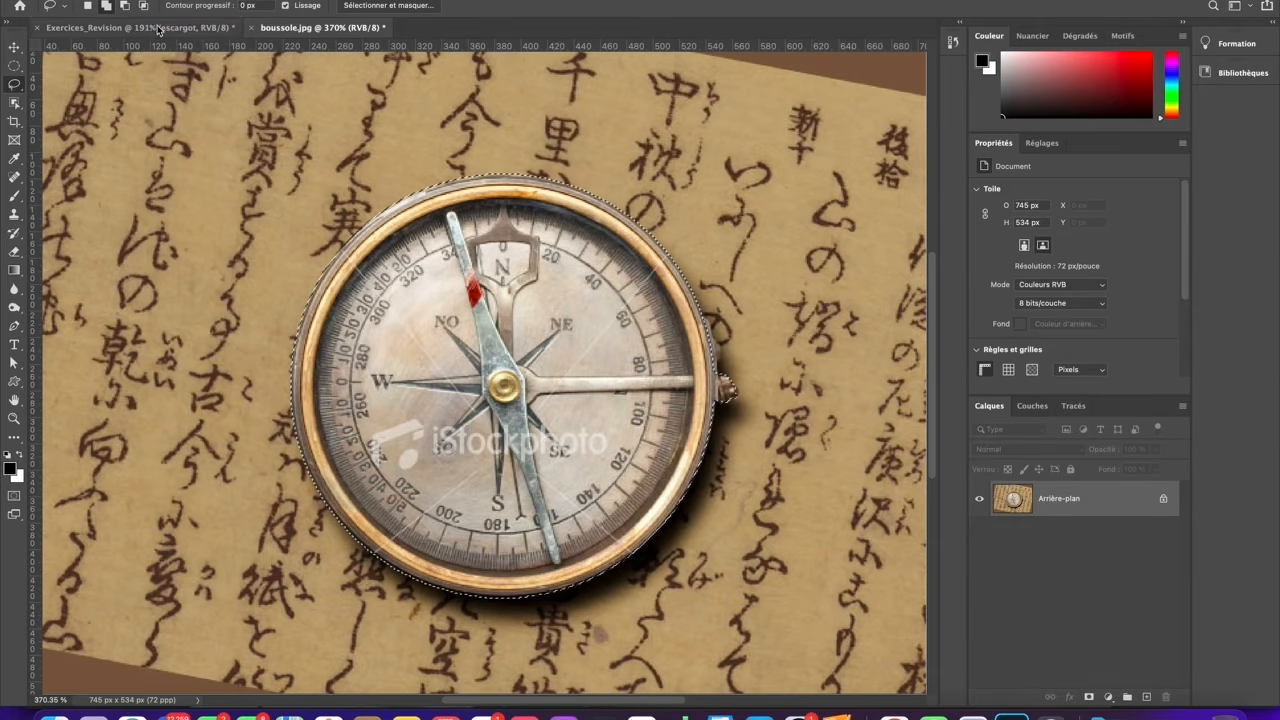
Paste the compass into the Exercices_Revision document and rename its new layer boussole.
{"action": "left_click", "coordinate": [157, 28]}
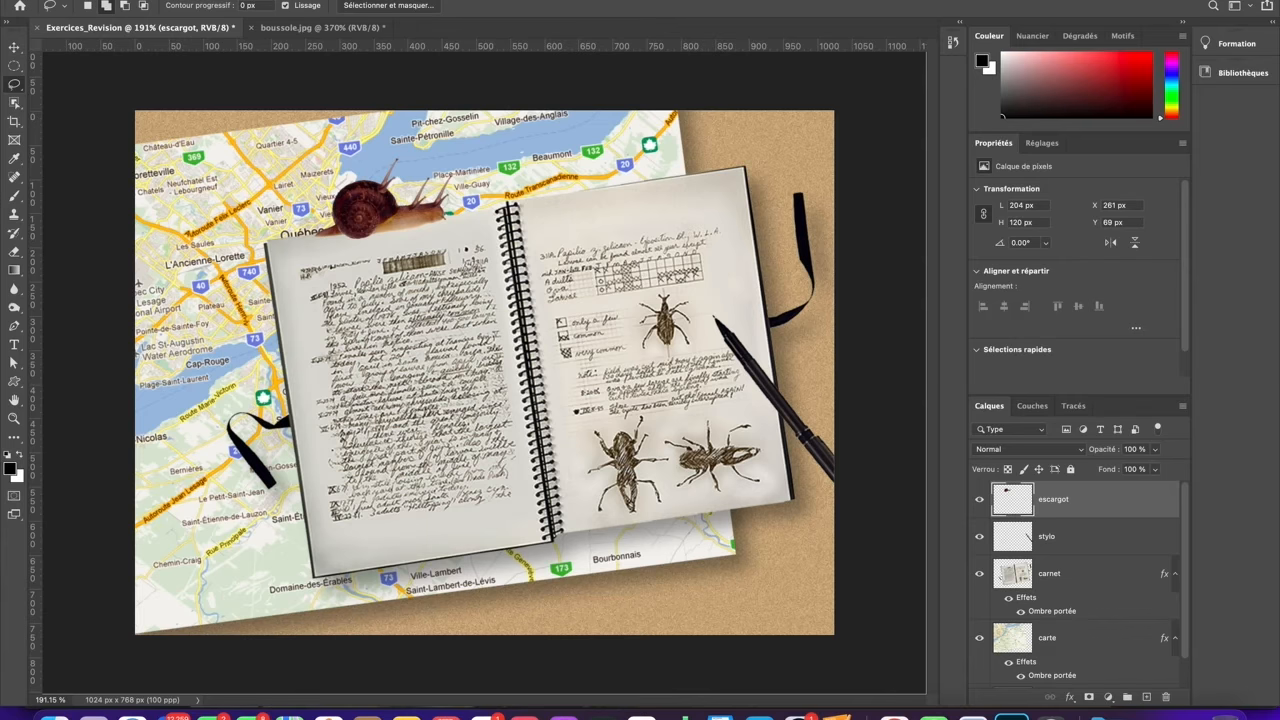
{"action": "left_click", "coordinate": [187, 2]}
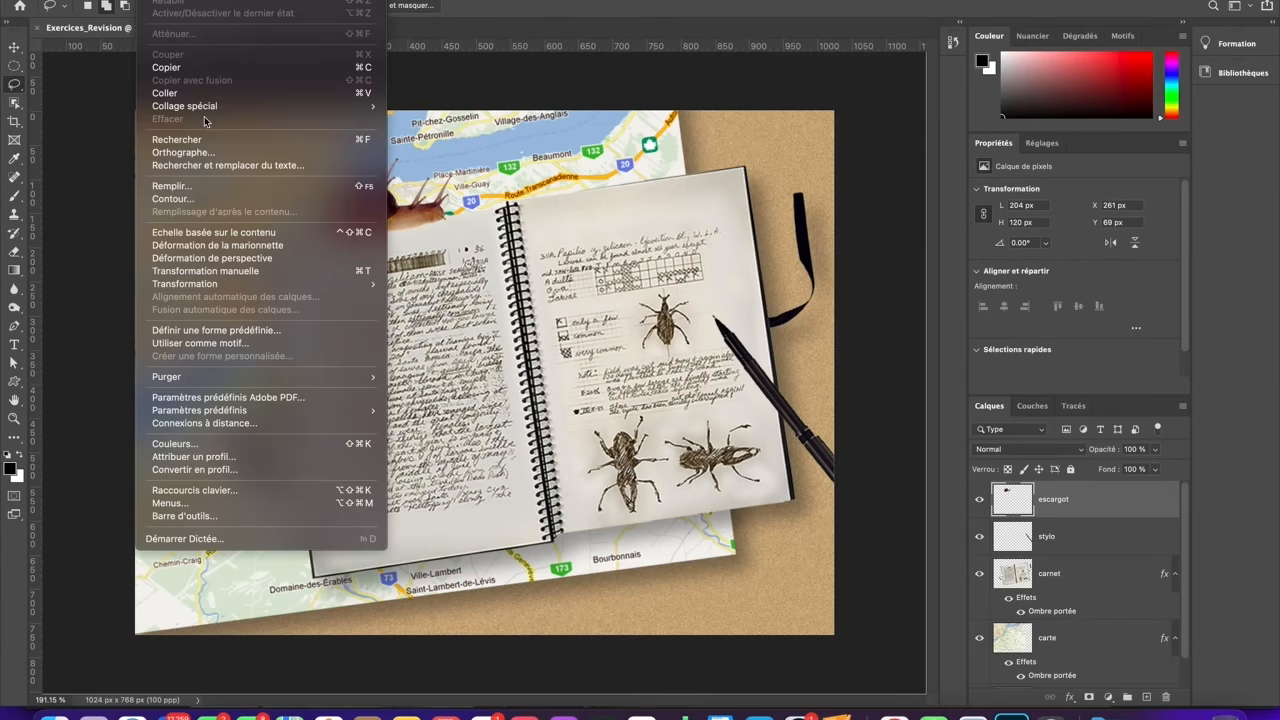
{"action": "left_click", "coordinate": [180, 97]}
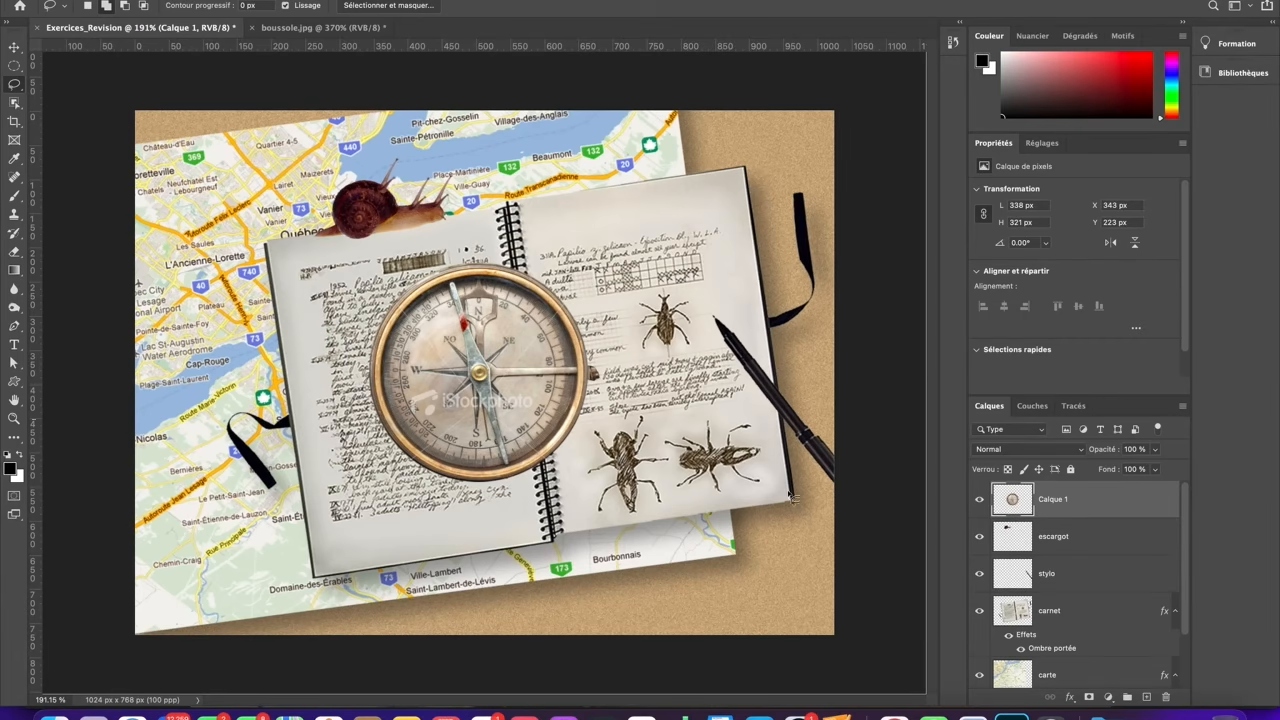
{"action": "double_click", "coordinate": [1050, 500]}
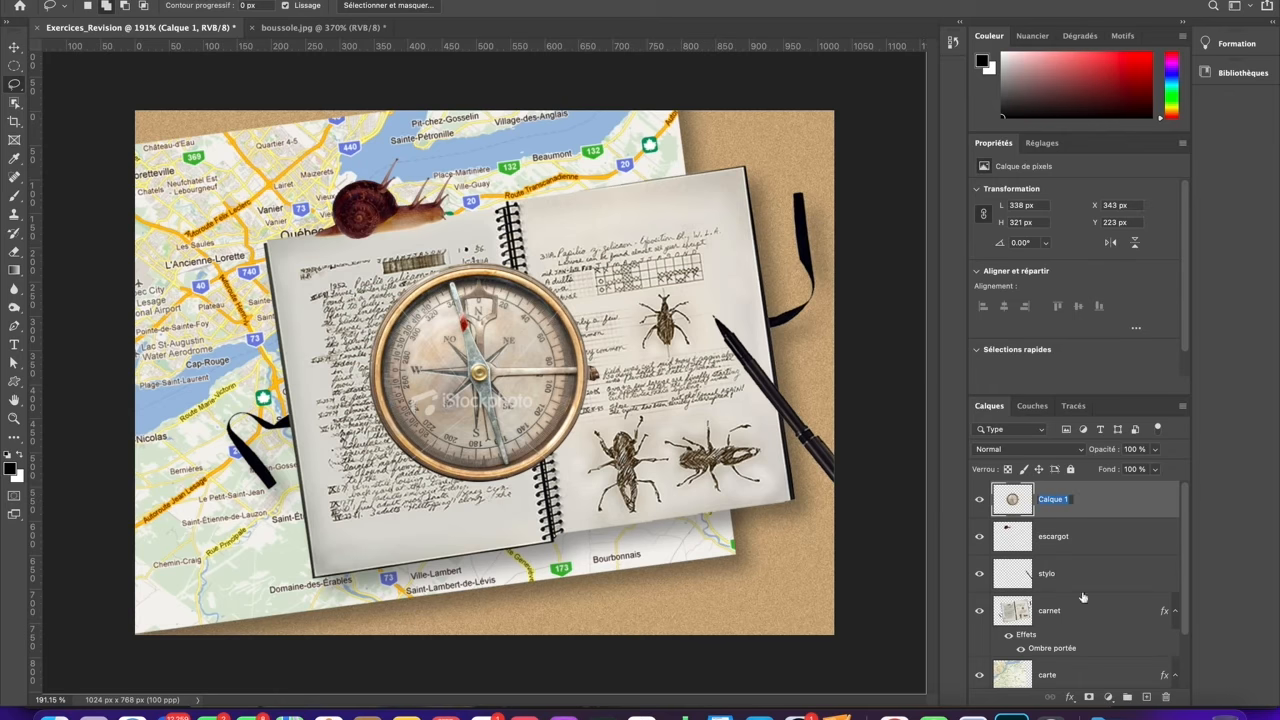
{"action": "type", "text": "boussole"}
{"action": "key", "text": "Return"}
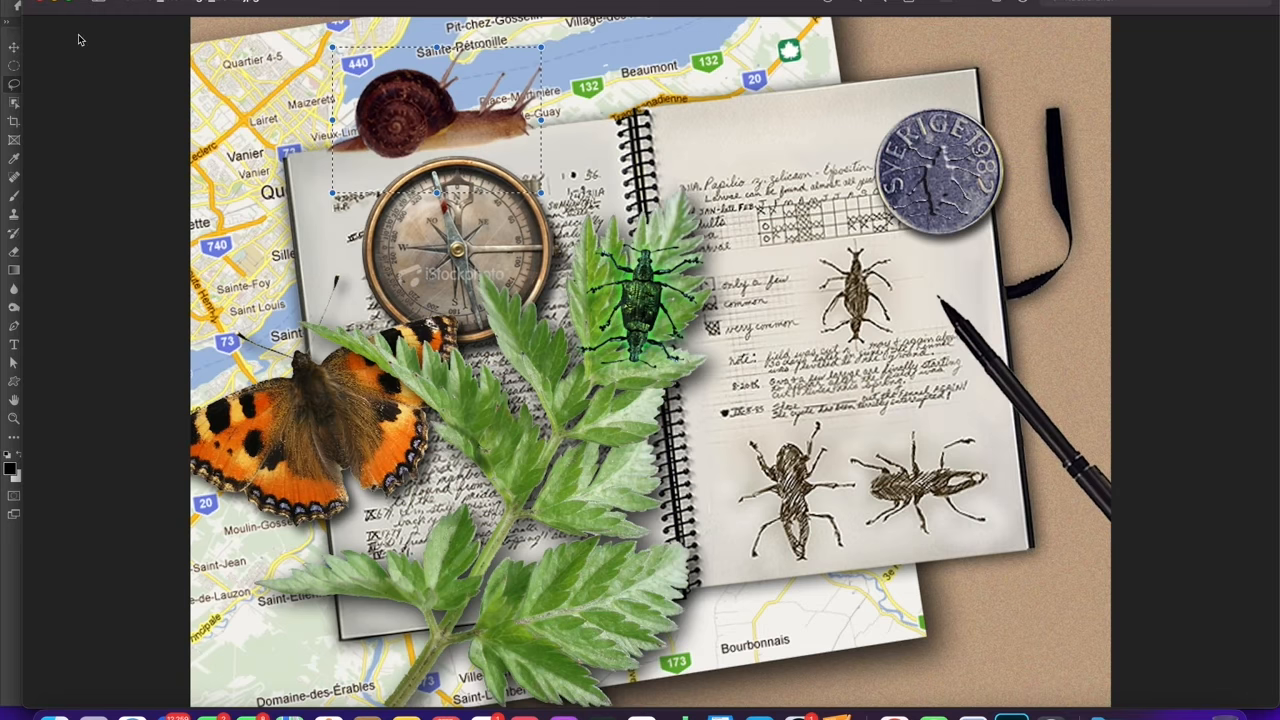
Move the compass onto the notebook's left page at about X 261 px, Y 211 px, and compare it with carnet_montage_2012.jpg.
{"action": "left_click", "coordinate": [57, 2]}
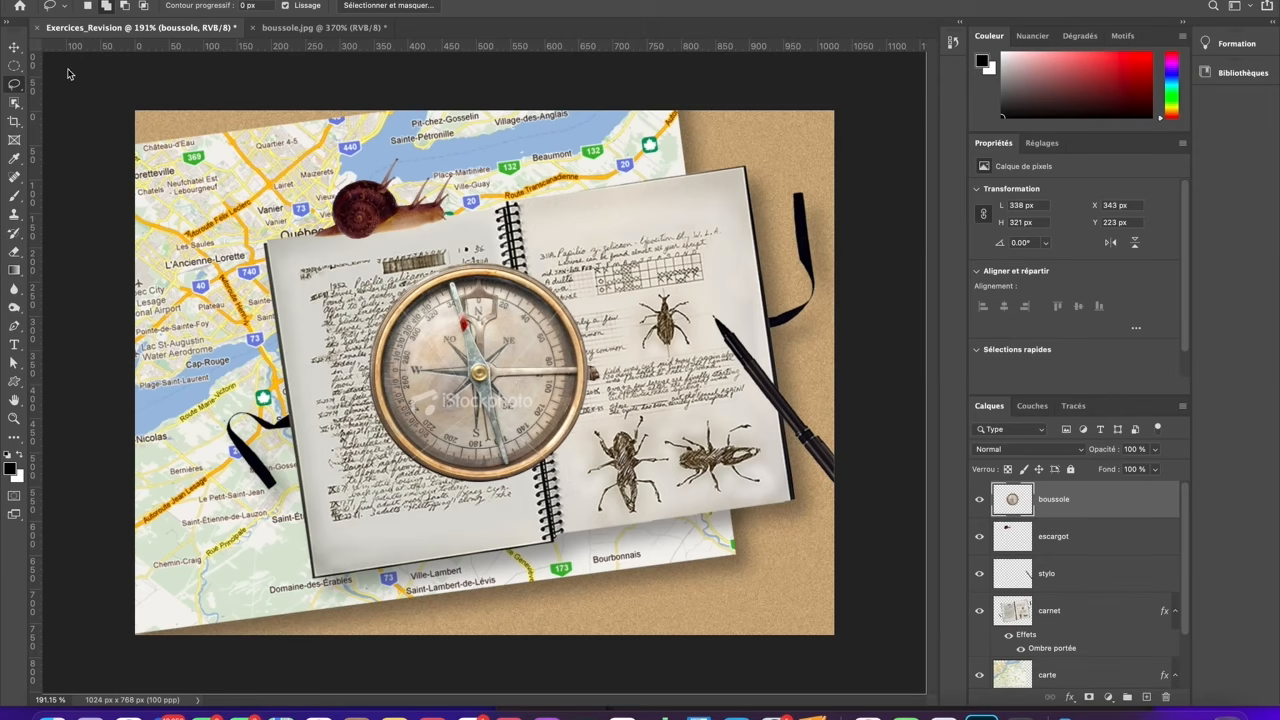
{"action": "left_click", "coordinate": [14, 48]}
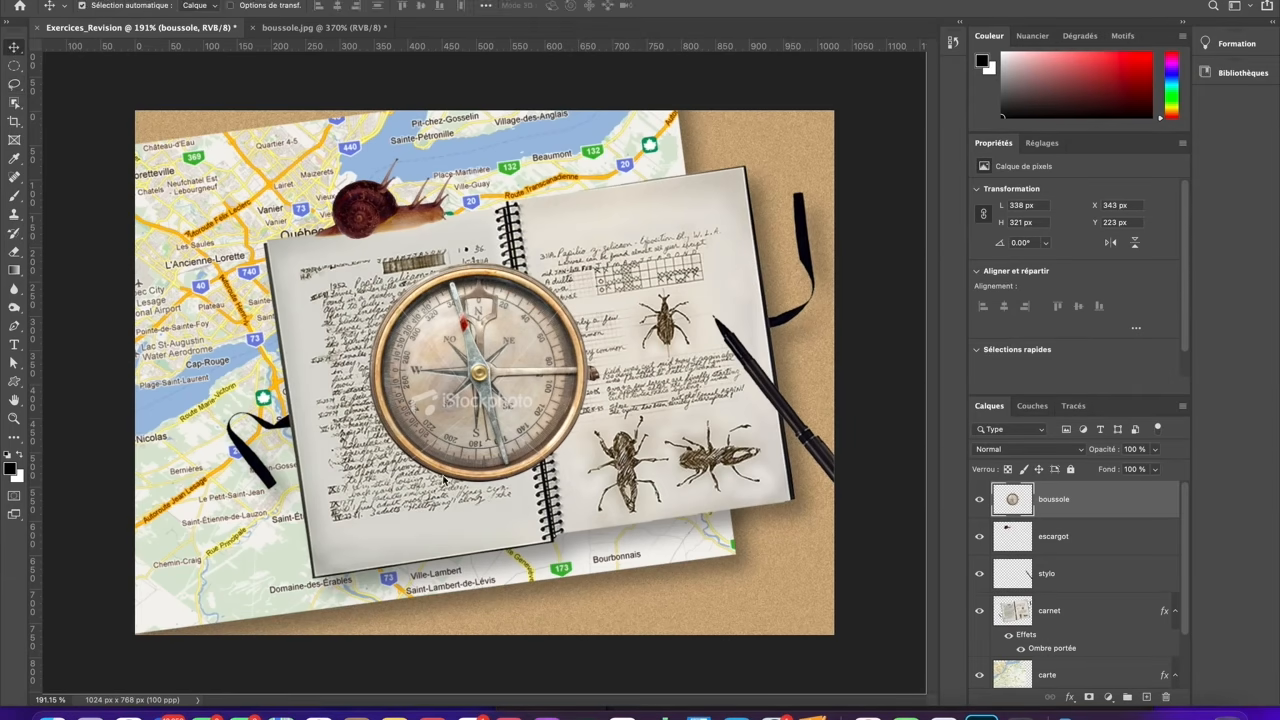
{"action": "left_click_drag", "start_coordinate": [531, 400], "coordinate": [475, 392]}
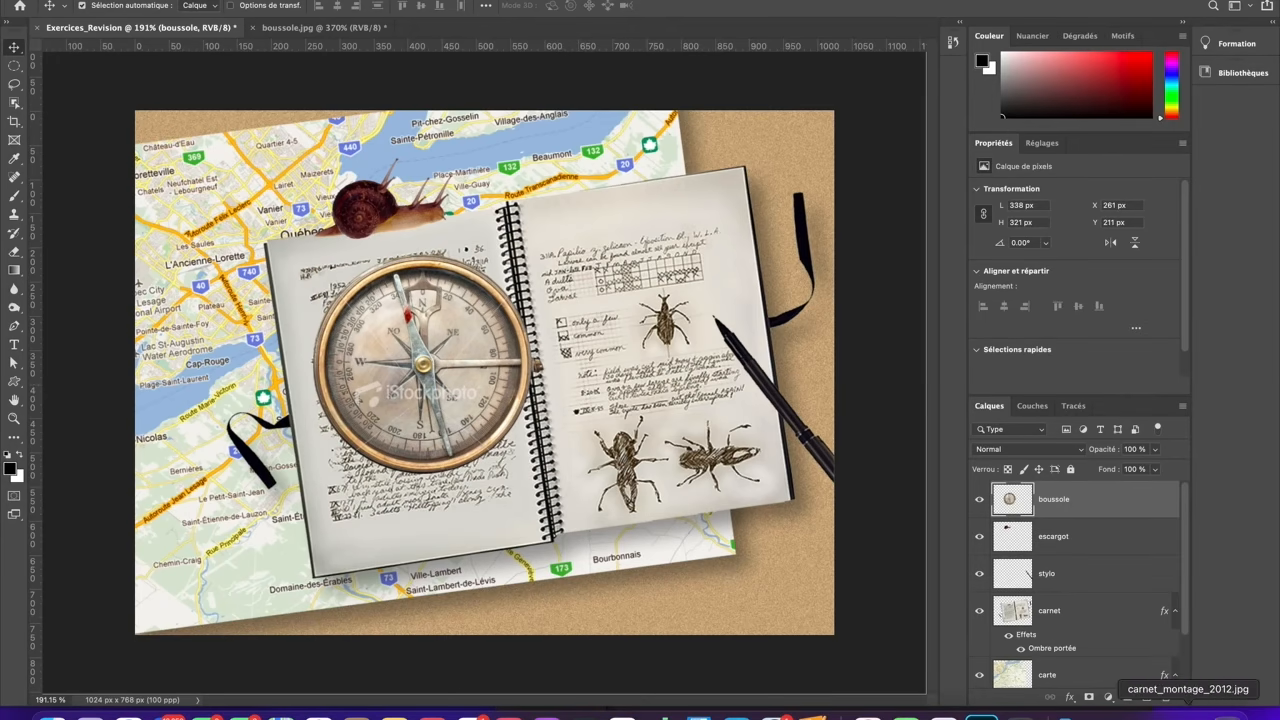
{"action": "left_click", "coordinate": [1177, 708]}
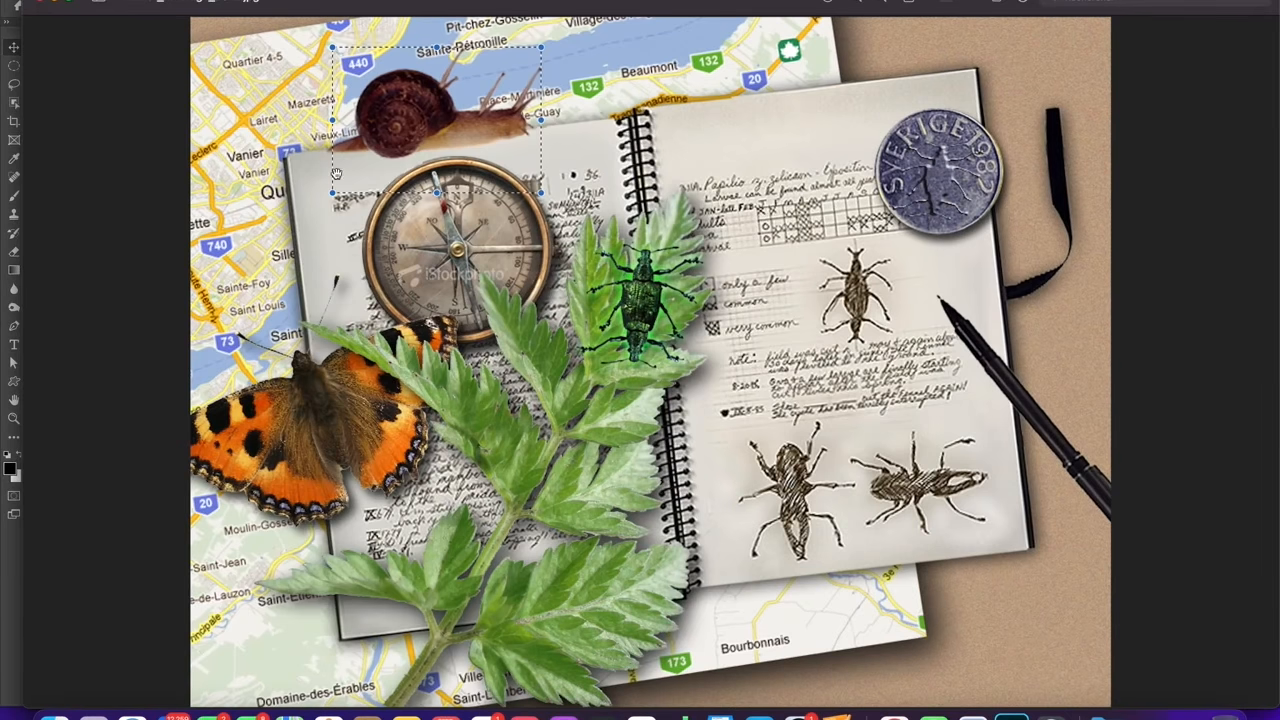
{"action": "left_click", "coordinate": [60, 3]}
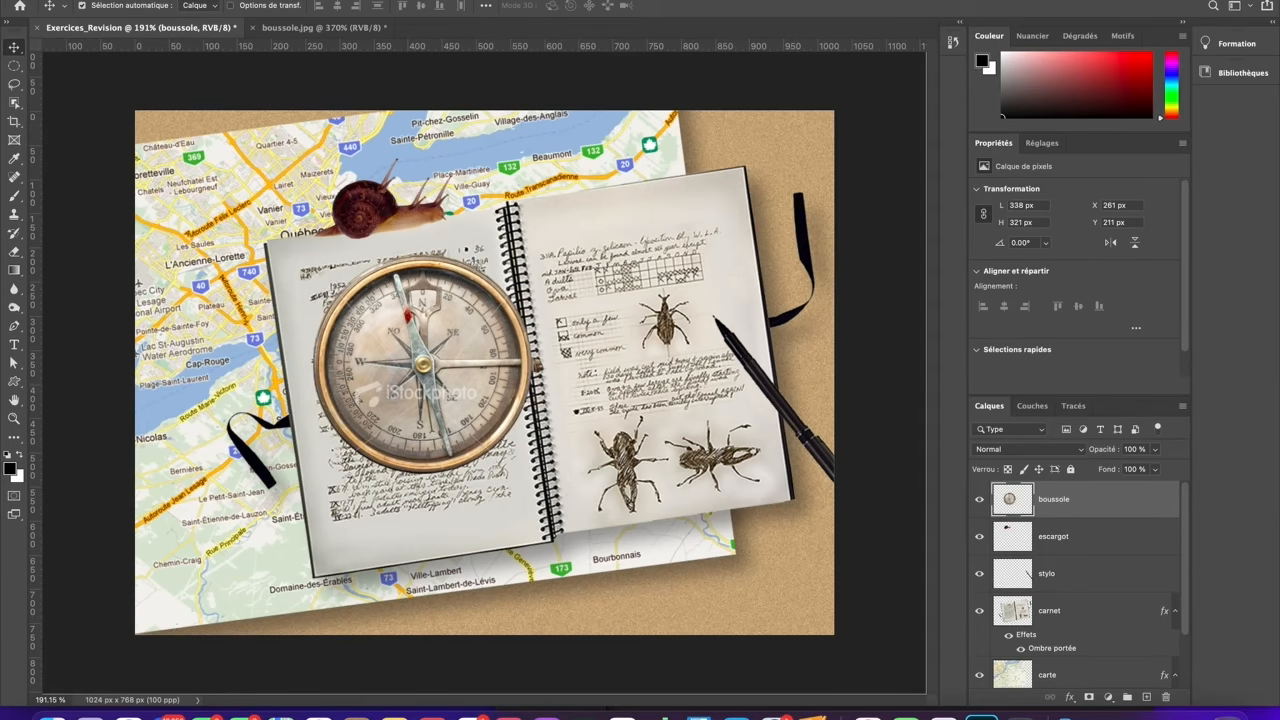
Darken the boussole layer with Brightness/Contrast, using a brightness of -52 and a contrast of 40.
{"action": "left_click", "coordinate": [200, 0]}
{"action": "mouse_move", "coordinate": [221, 13]}
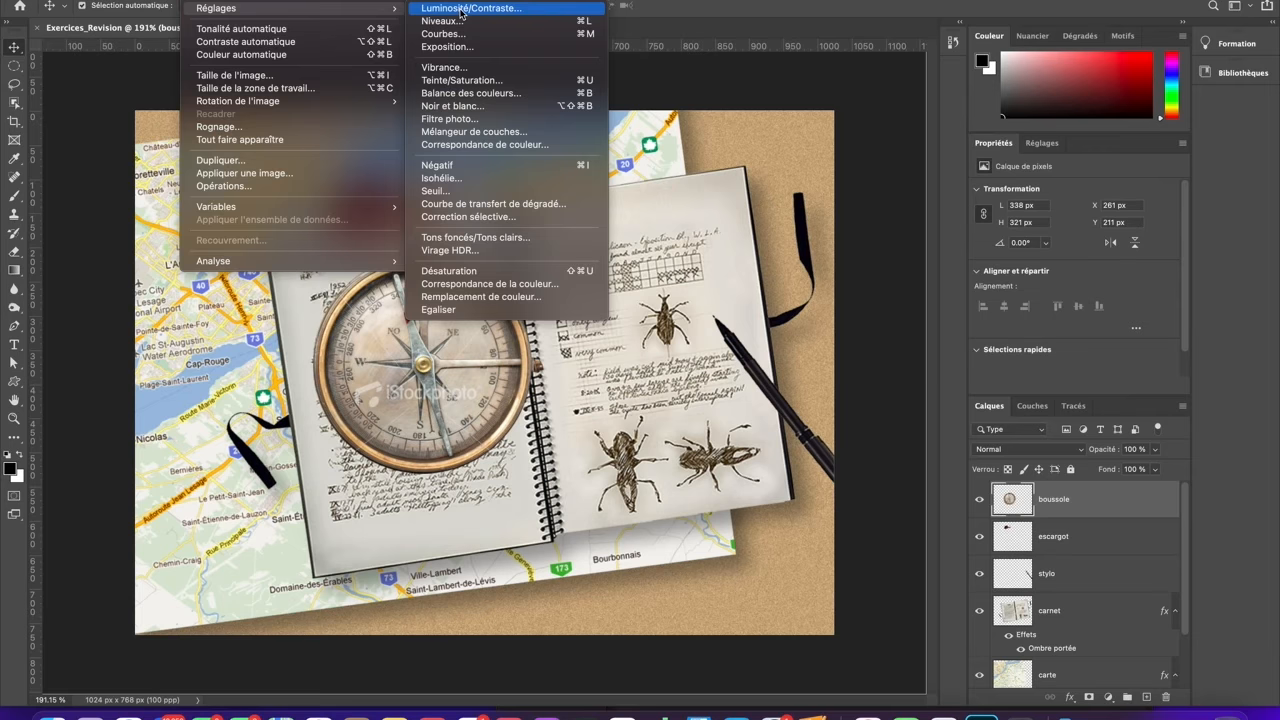
{"action": "left_click", "coordinate": [462, 9]}
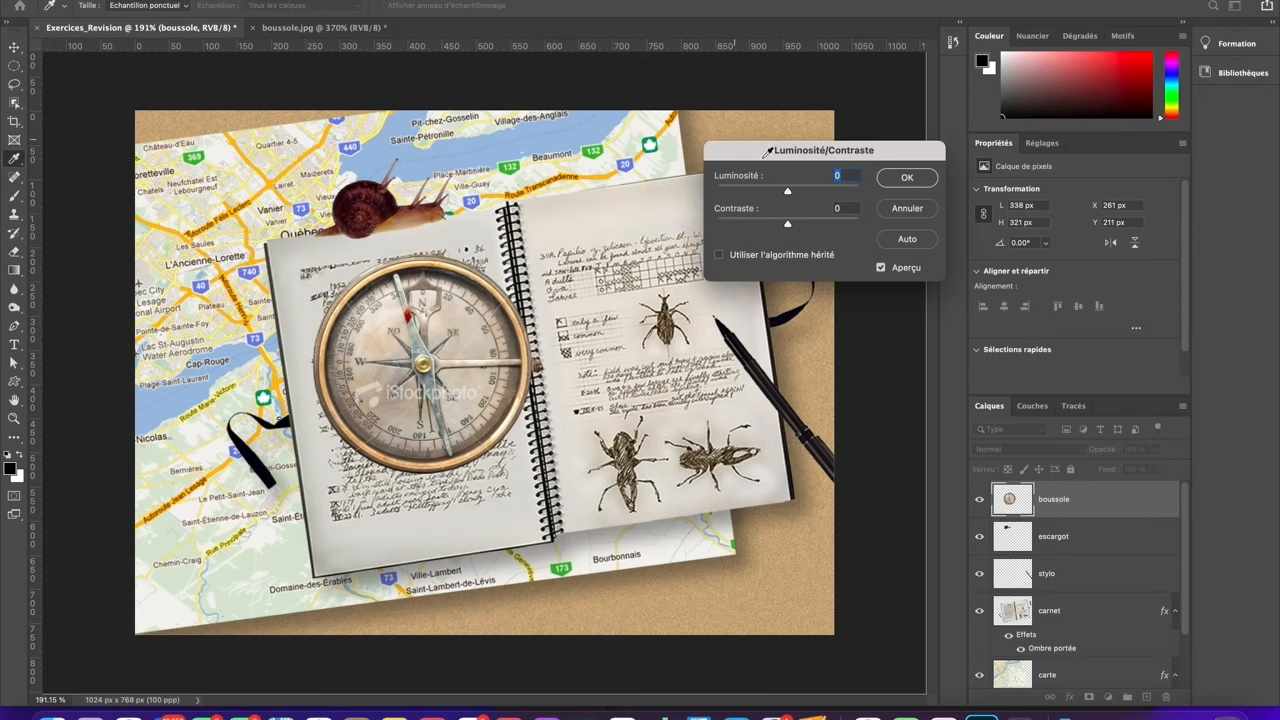
{"action": "left_click_drag", "start_coordinate": [774, 157], "coordinate": [820, 256]}
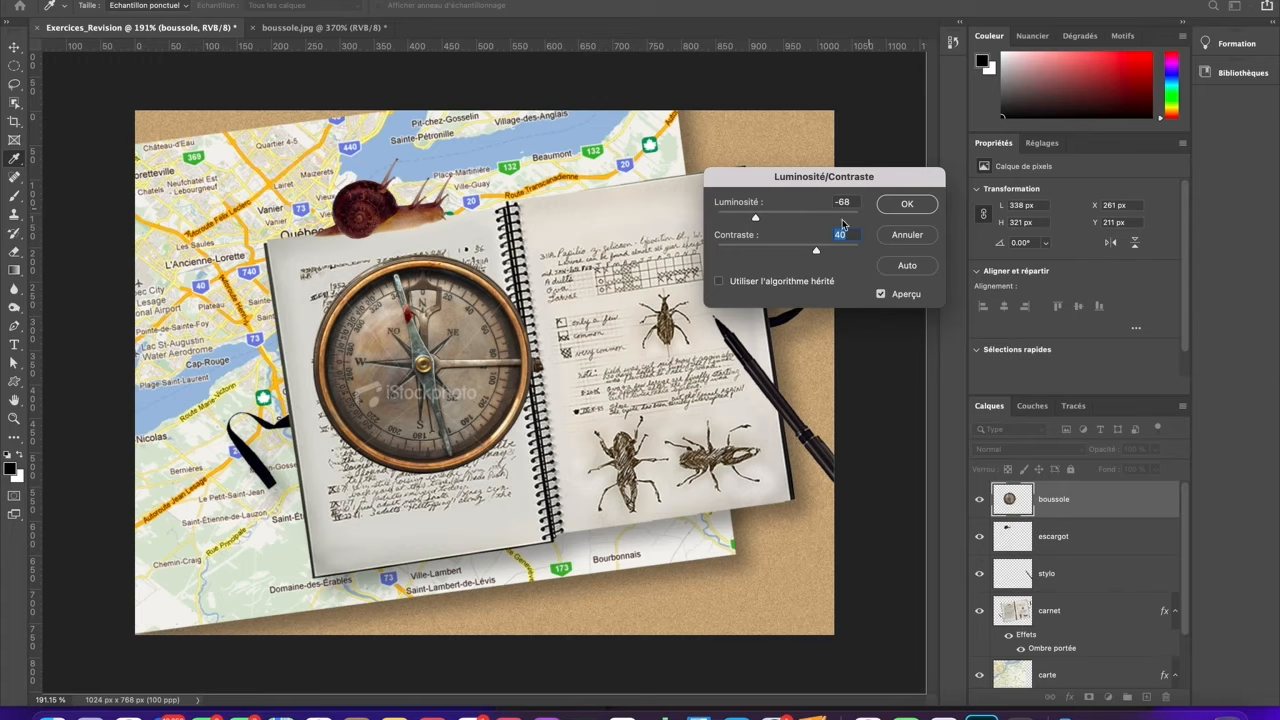
{"action": "left_click", "coordinate": [755, 220]}
{"action": "left_click_drag", "start_coordinate": [758, 221], "coordinate": [764, 223]}
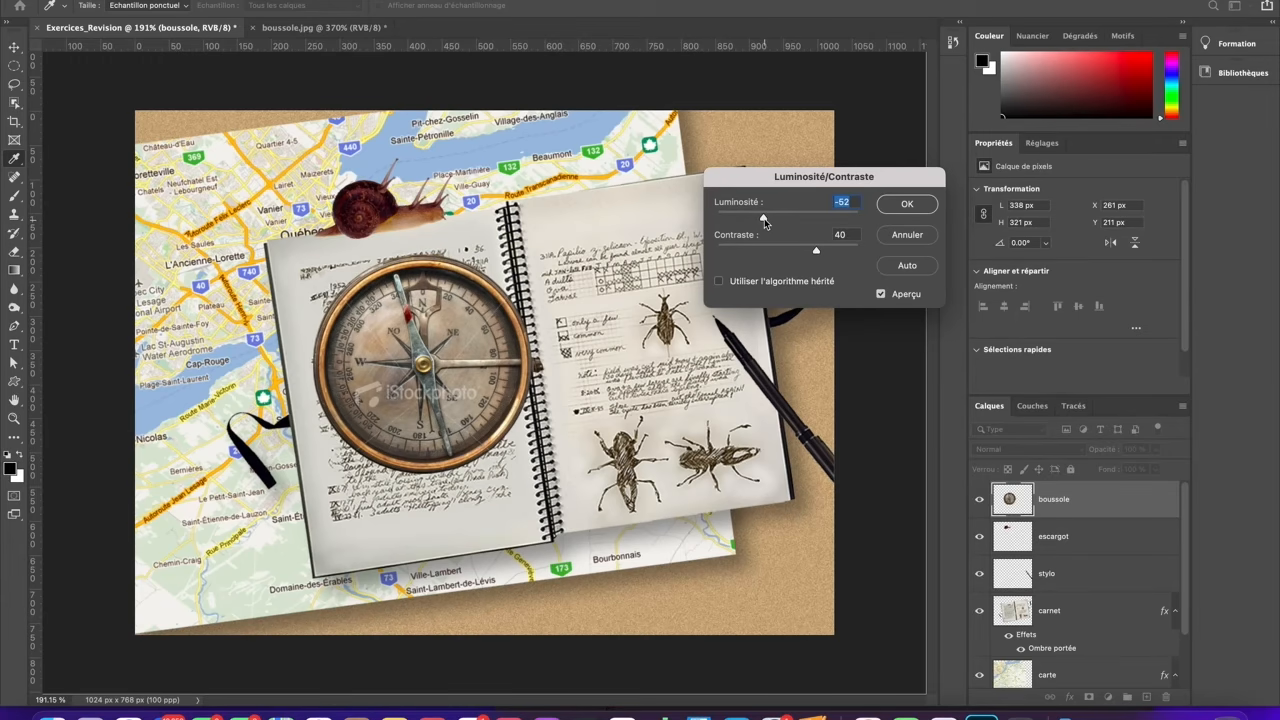
{"action": "left_click", "coordinate": [907, 205]}
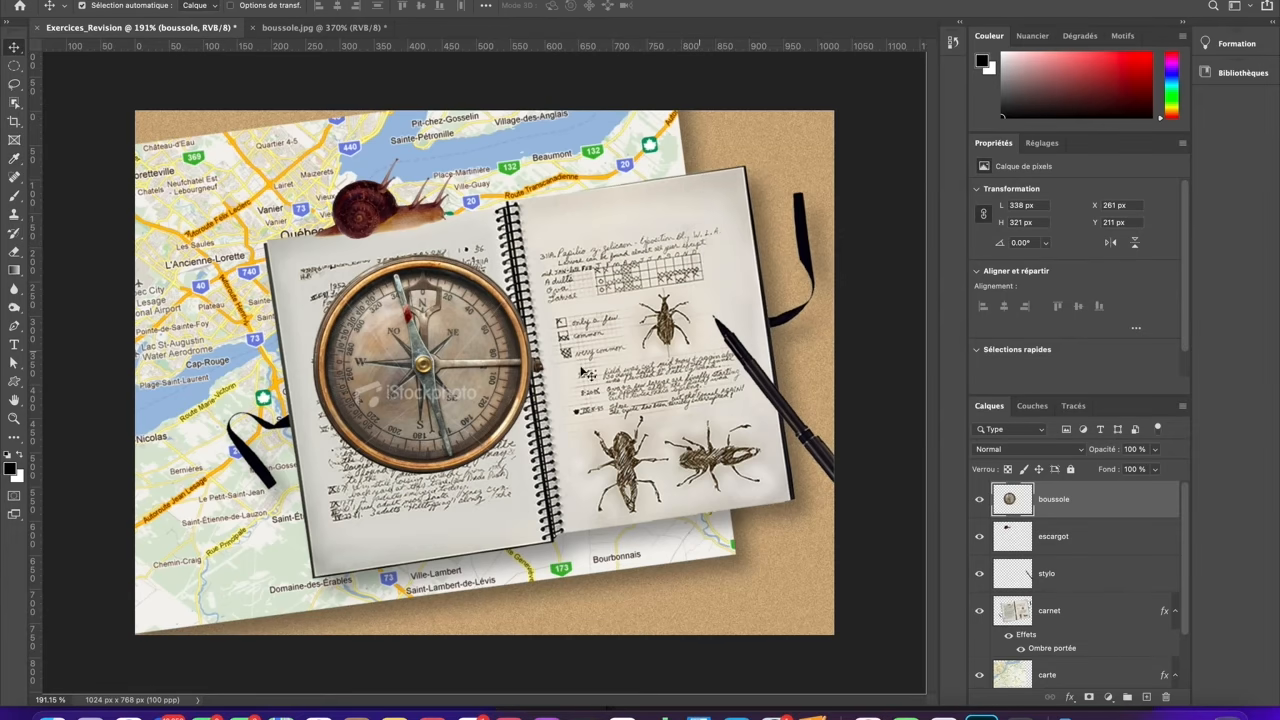
Scale the compass proportionally to about 54.77% and place it on the notebook's left page at about X 294 px, Y 196 px.
{"action": "key", "text": "super+t"}
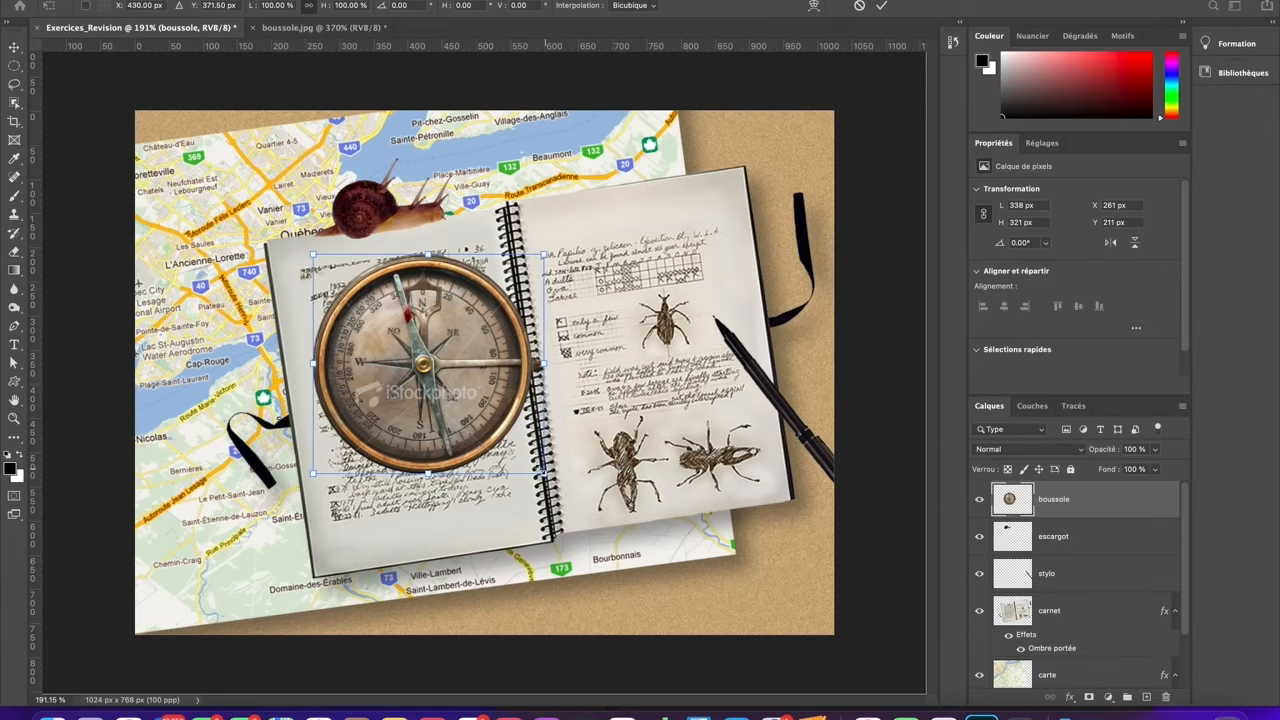
{"action": "left_click_drag", "start_coordinate": [541, 471], "coordinate": [428, 360]}
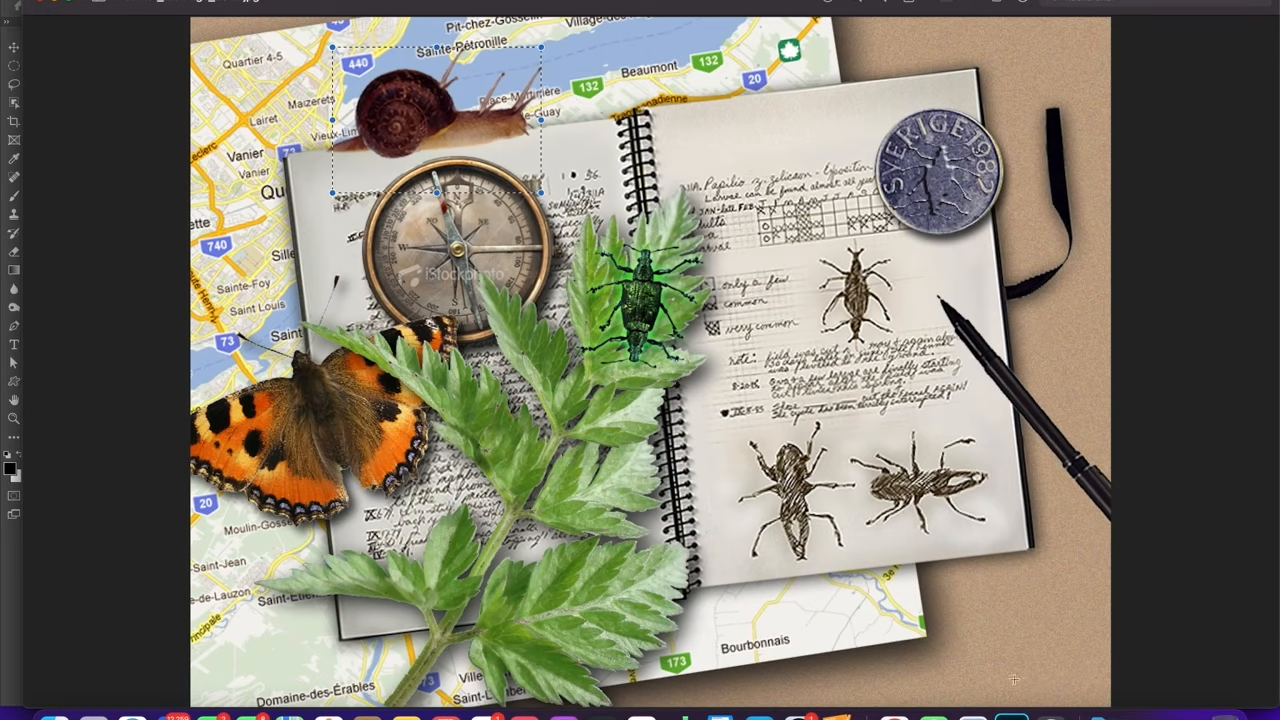
{"action": "left_click", "coordinate": [1011, 714]}
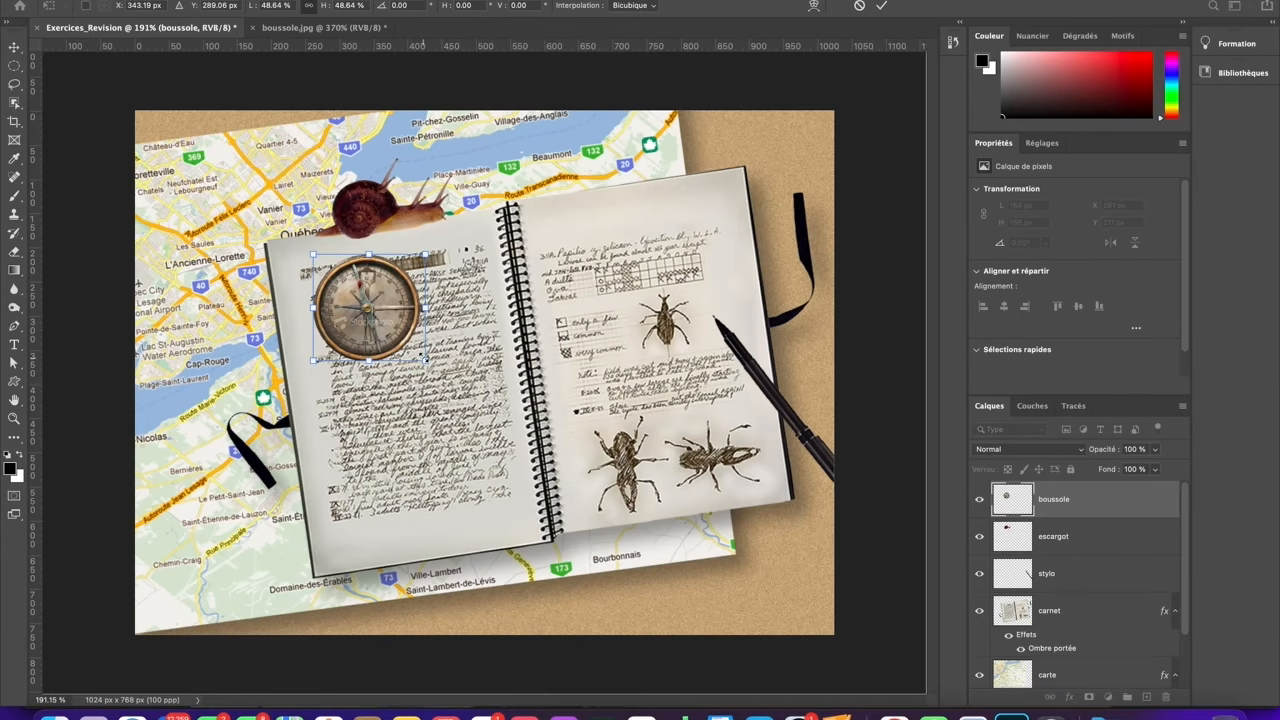
{"action": "mouse_move", "coordinate": [425, 358]}
{"action": "left_mouse_down"}
{"action": "mouse_move", "coordinate": [542, 474]}
{"action": "mouse_move", "coordinate": [440, 374]}
{"action": "left_mouse_up"}
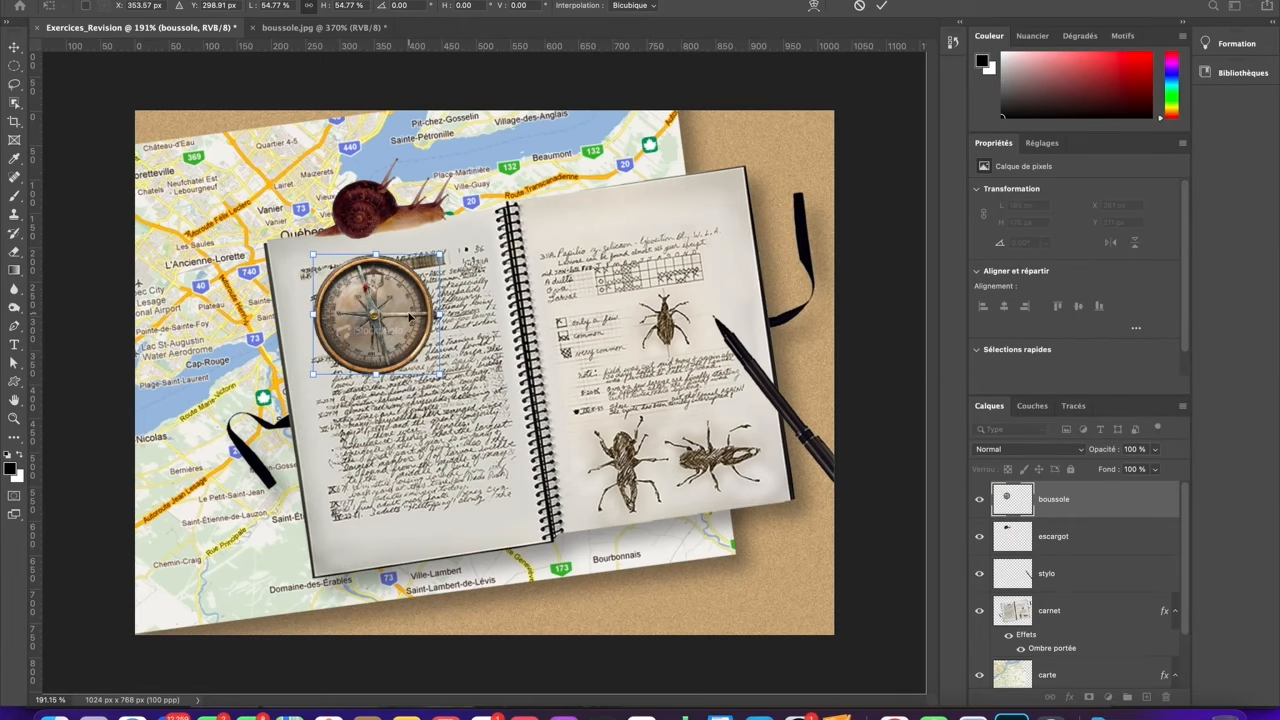
{"action": "left_click_drag", "start_coordinate": [414, 315], "coordinate": [429, 304]}
{"action": "key", "text": "Return"}
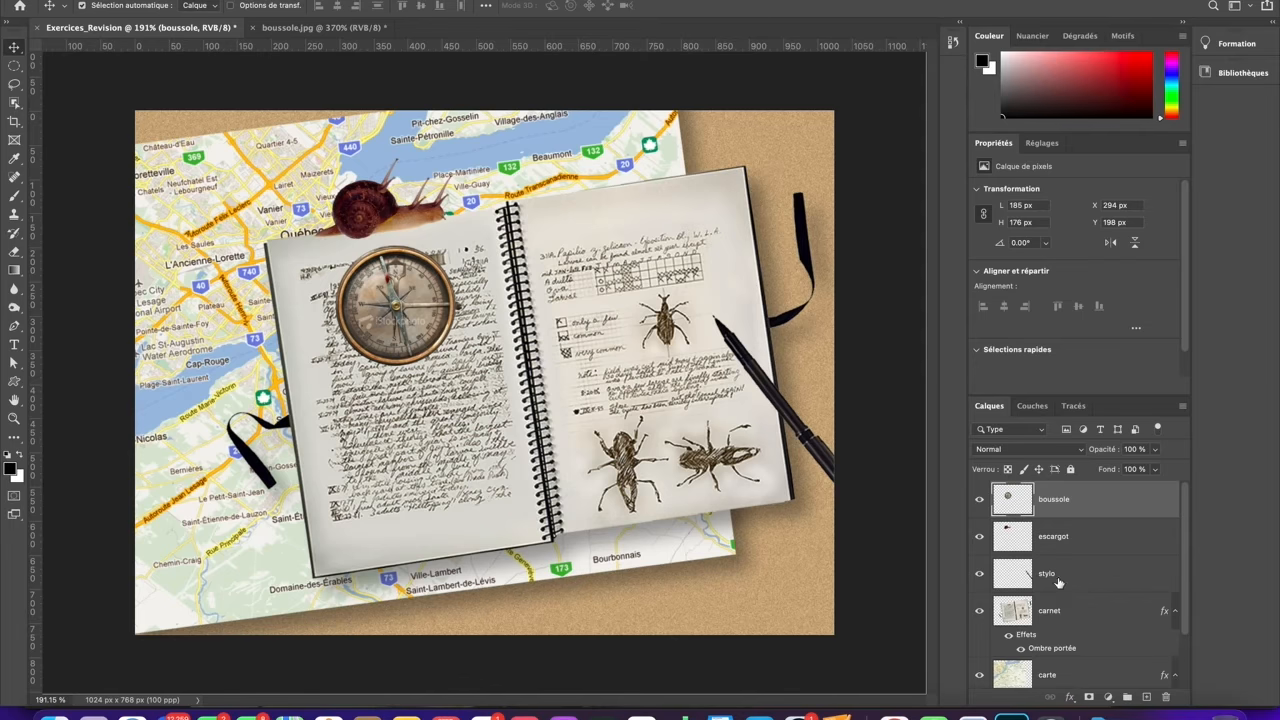
Copy the Ombre portée effect from the carnet layer to the boussole layer and compare the shadow with carnet_montage_2012.jpg.
{"action": "left_click", "coordinate": [1055, 648]}
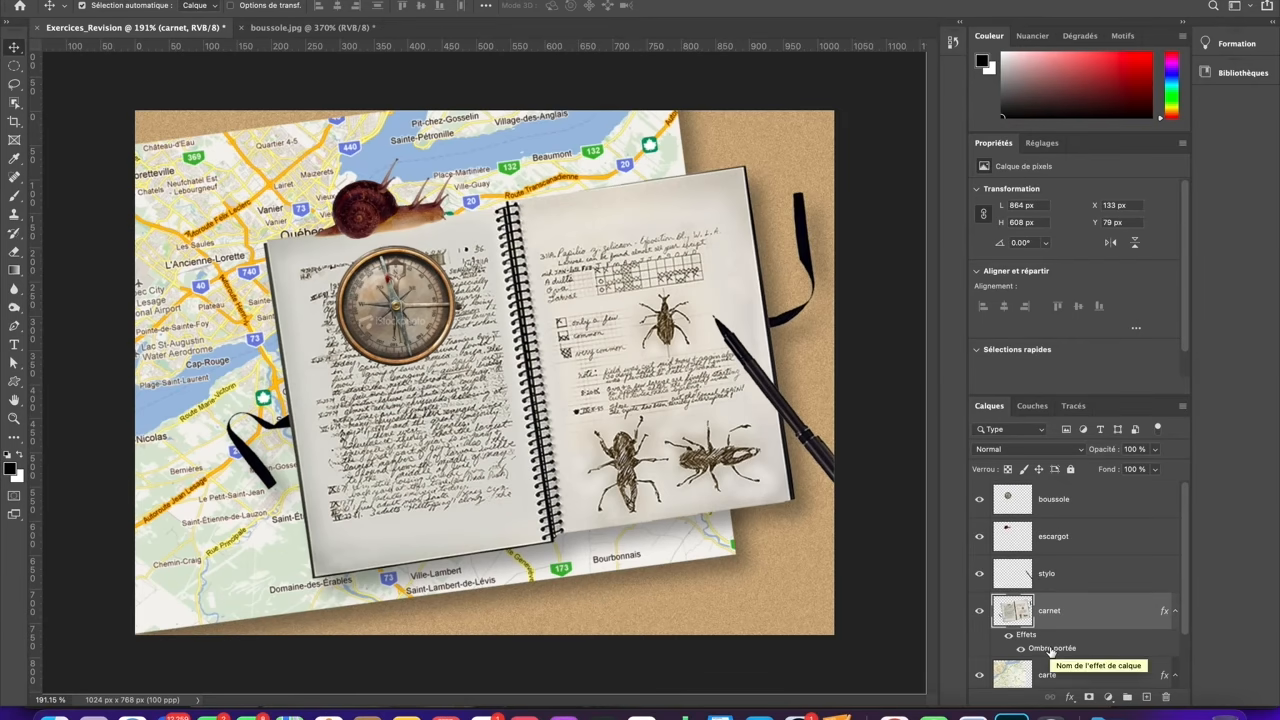
{"action": "left_click_drag", "start_coordinate": [1052, 652], "coordinate": [1045, 502]}
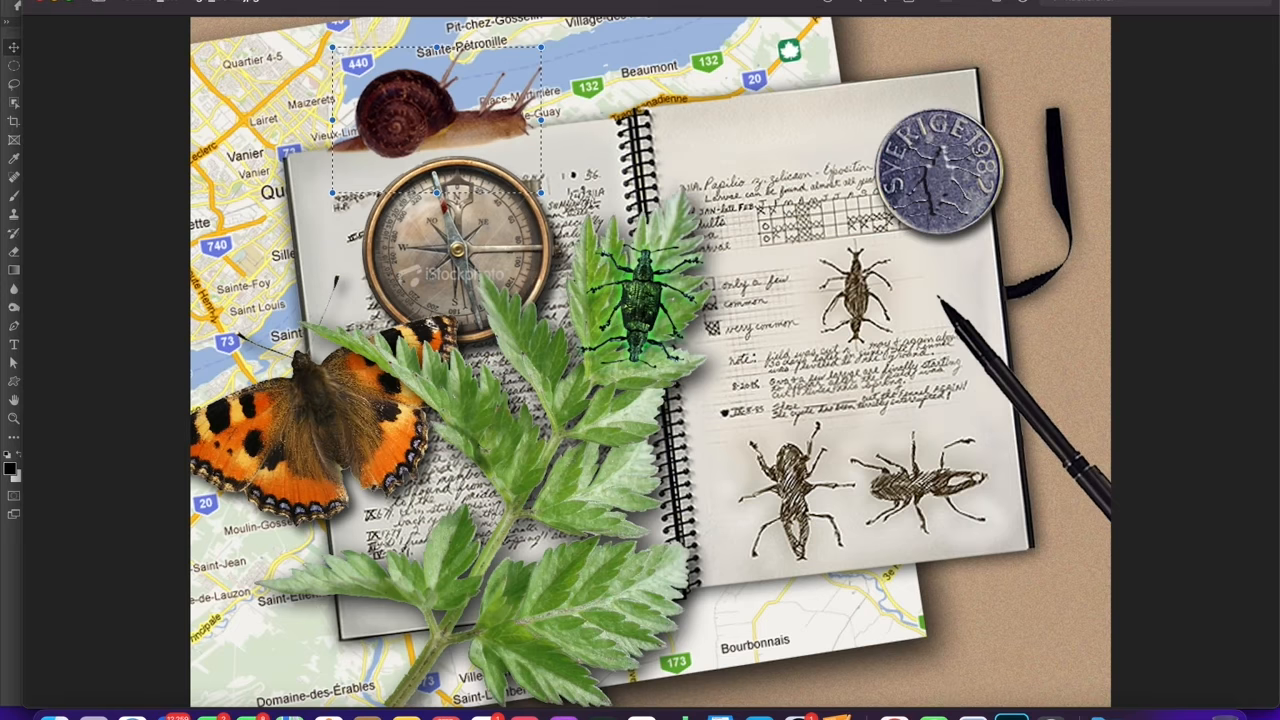
{"action": "left_click", "coordinate": [1012, 717]}
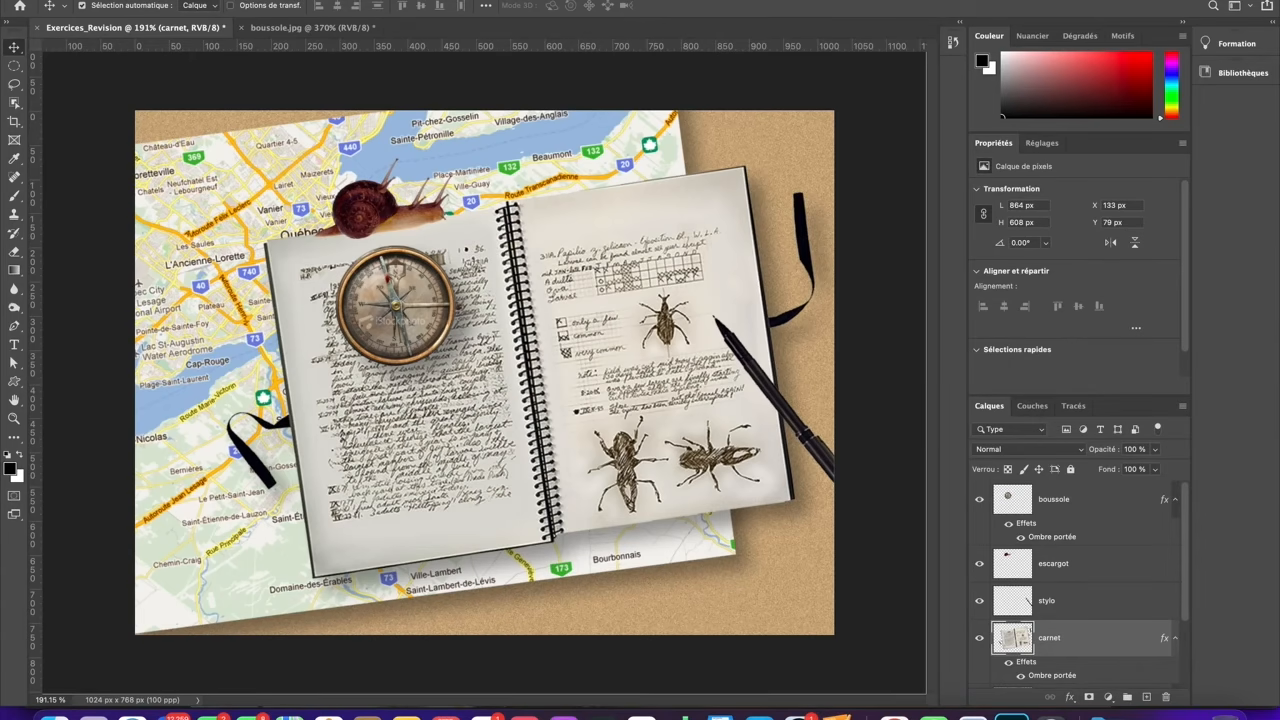
Select the boussole layer and close the boussole.jpg document without saving its changes.
{"action": "left_click", "coordinate": [1052, 502]}
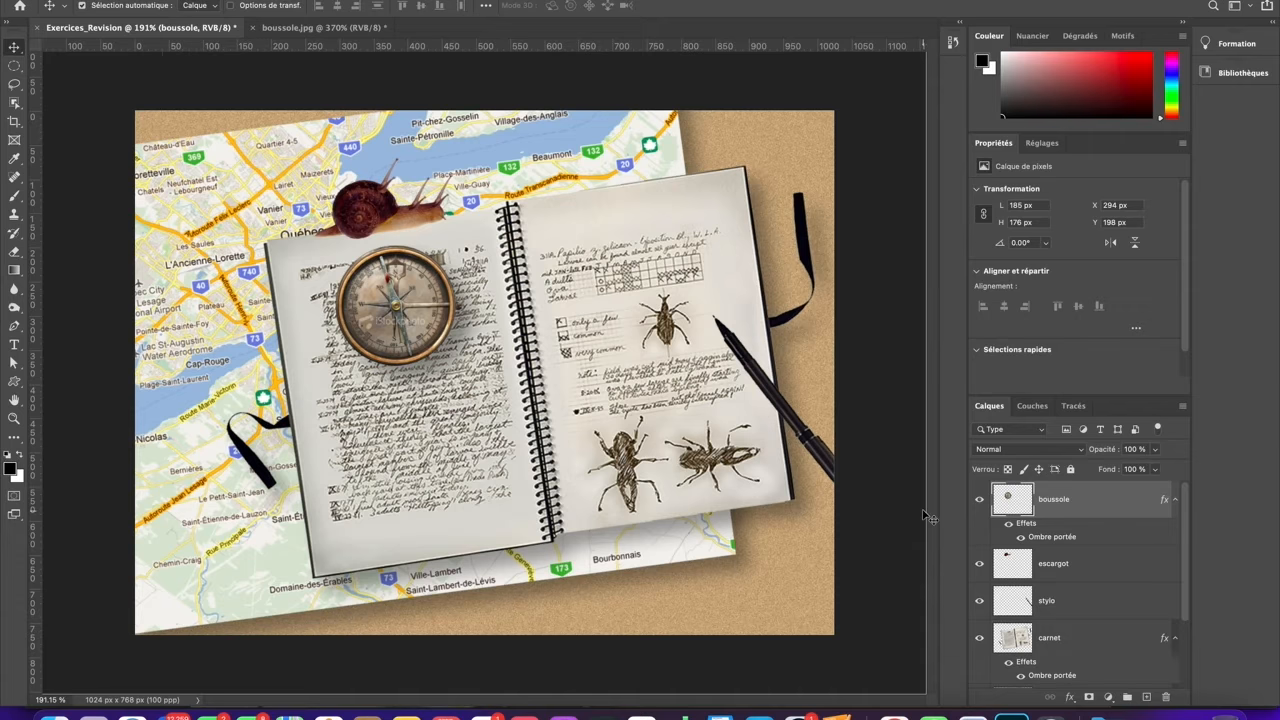
{"action": "left_click", "coordinate": [254, 28]}
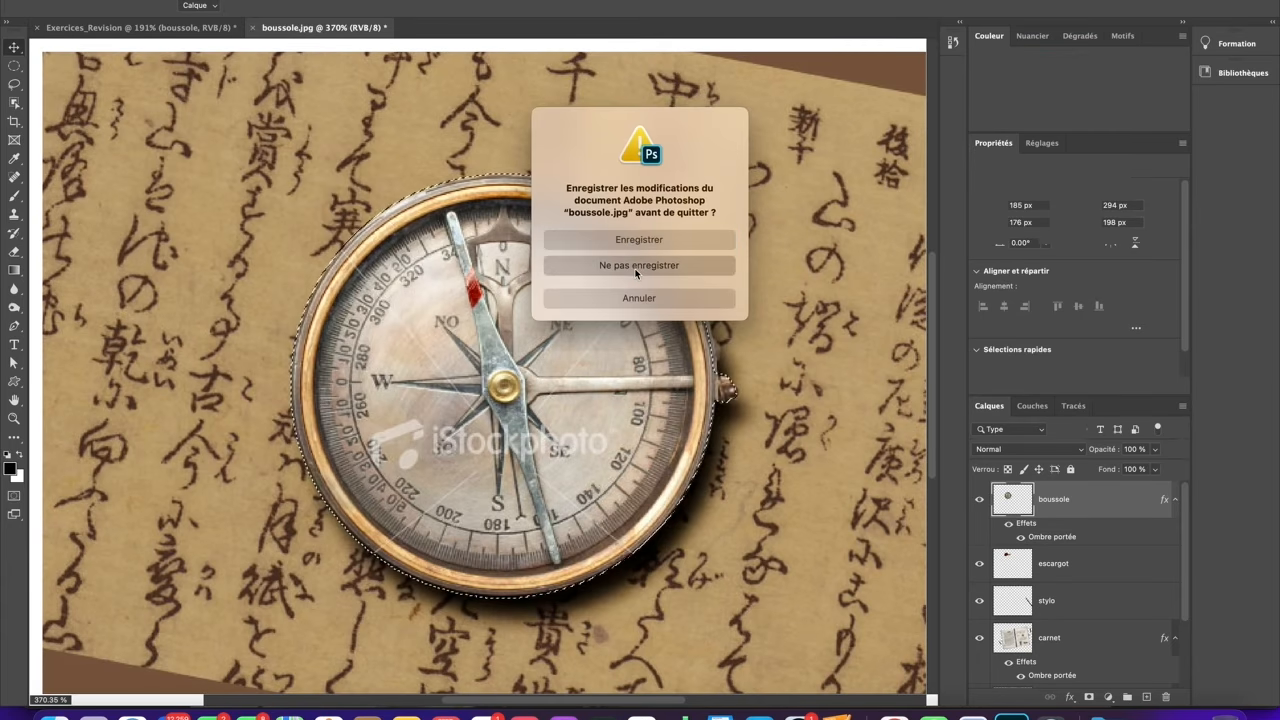
{"action": "left_click", "coordinate": [636, 266]}
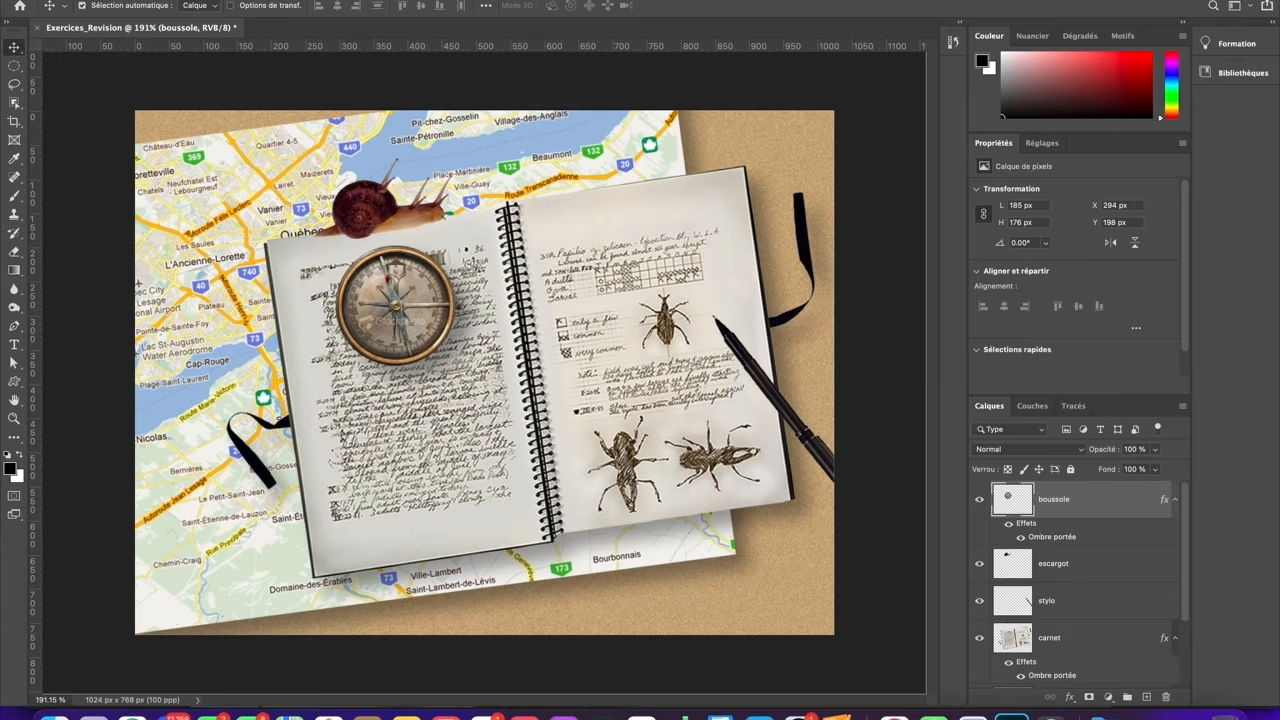
Place papillon.jpg from the images folder into the collage as a linked object at its default size and position.
{"action": "left_click", "coordinate": [112, 0]}
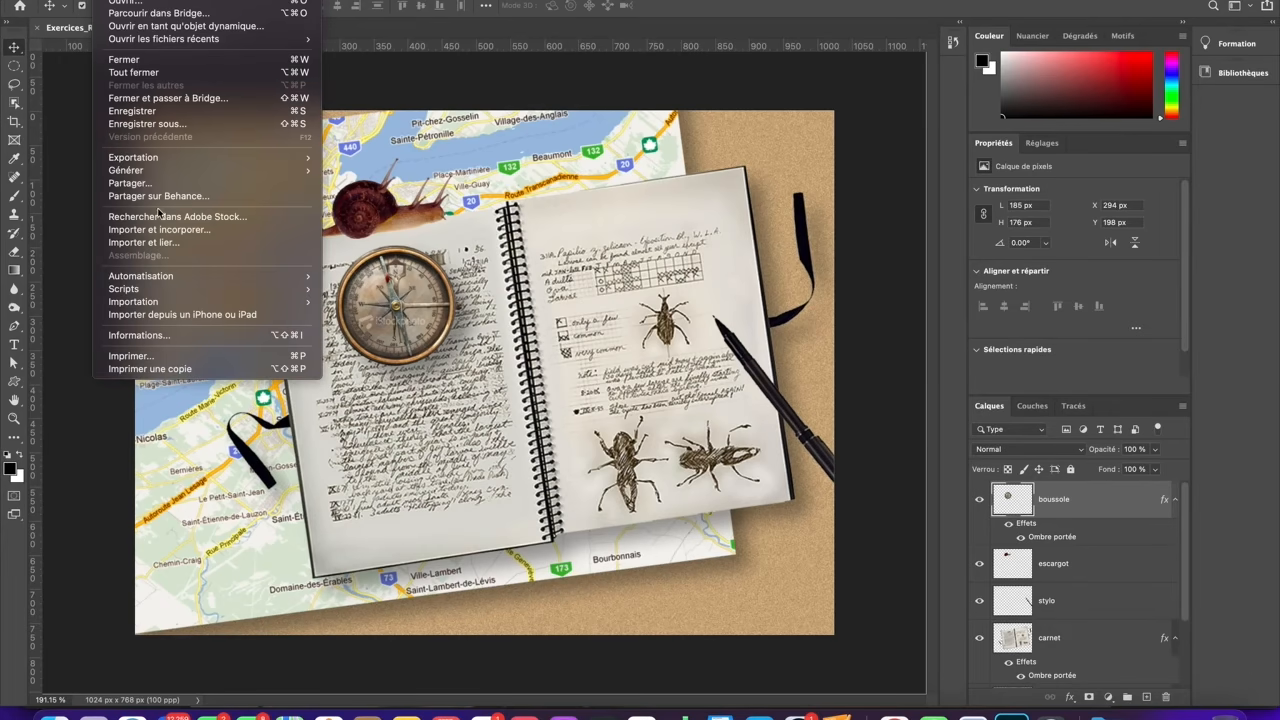
{"action": "left_click", "coordinate": [176, 243]}
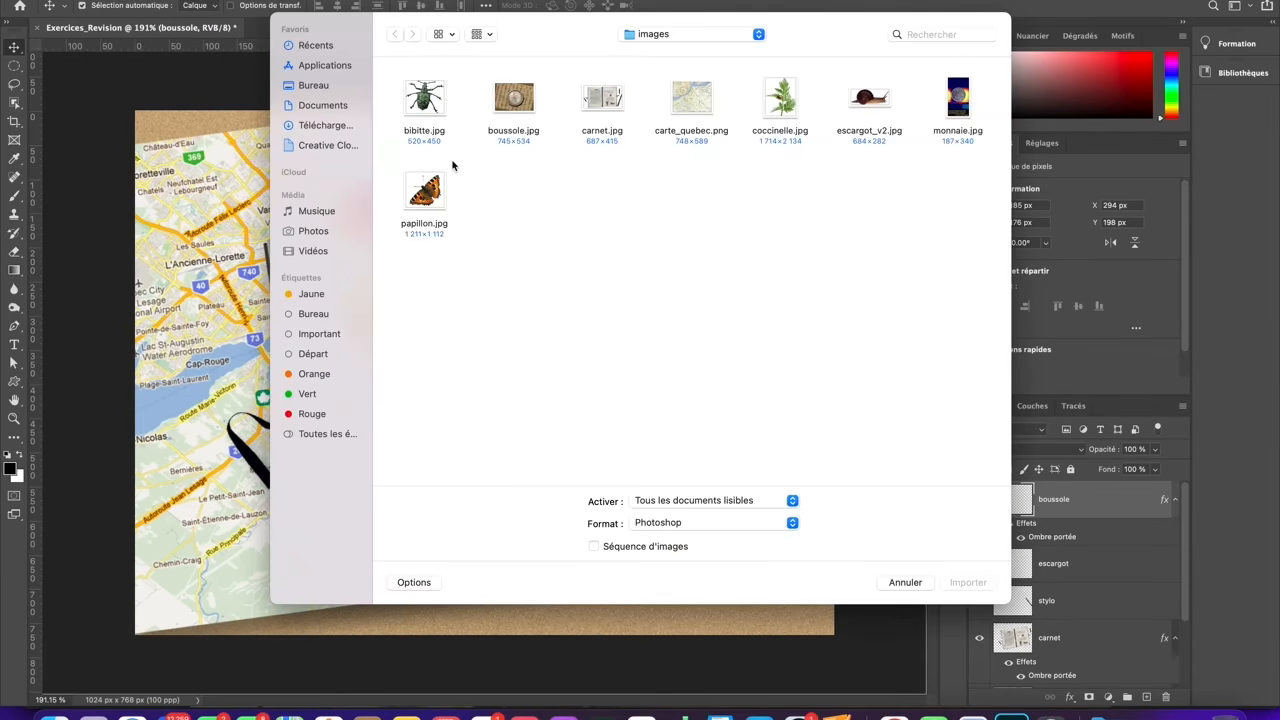
{"action": "left_click", "coordinate": [428, 200]}
{"action": "left_click", "coordinate": [962, 582]}
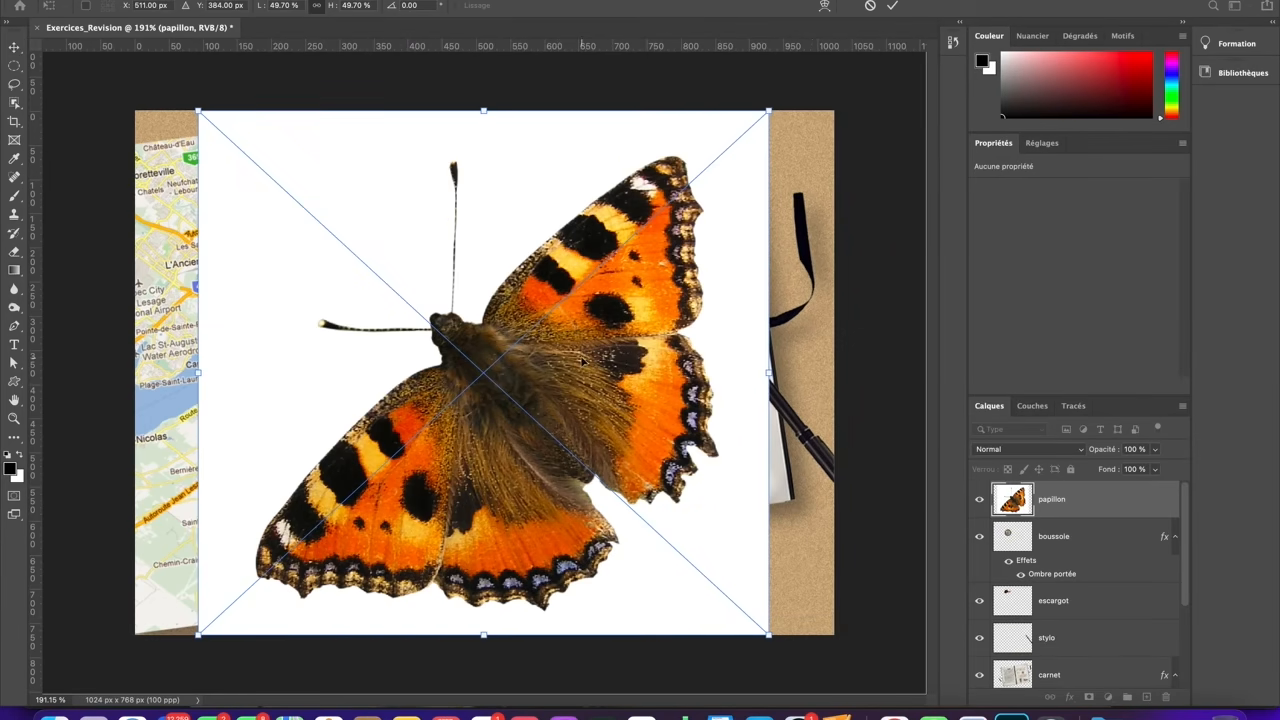
{"action": "key", "text": "Return"}
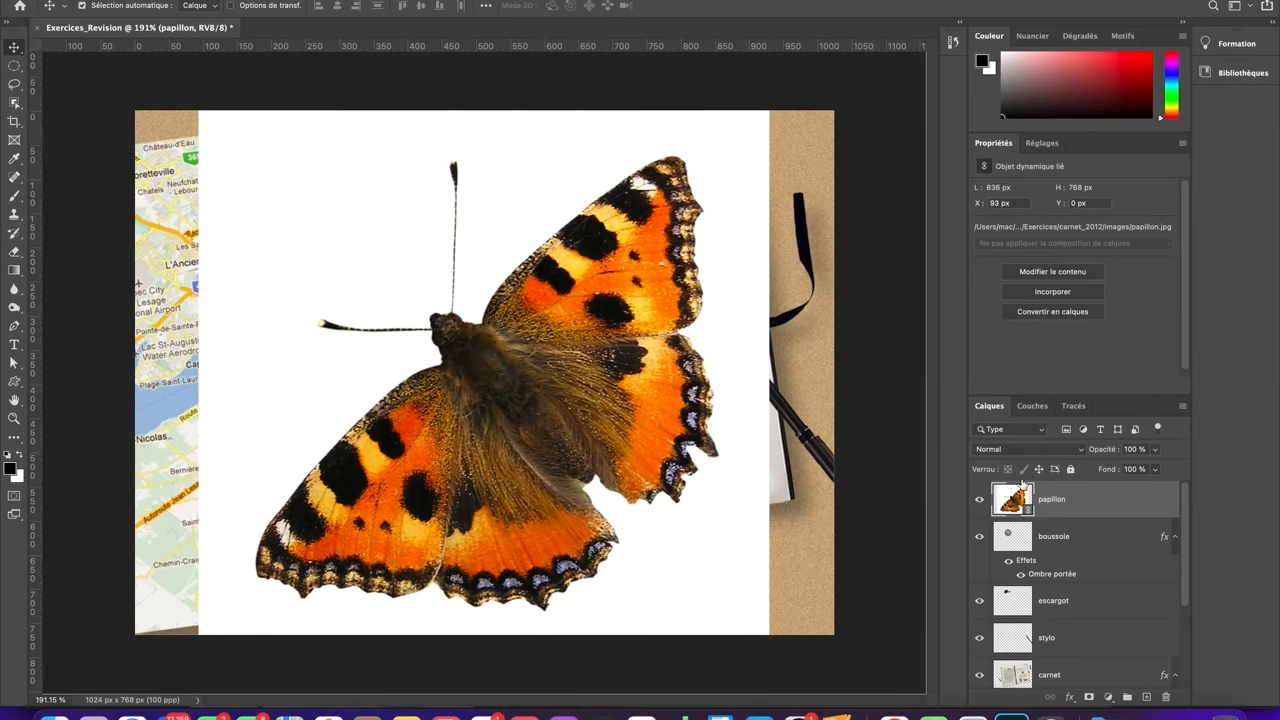
Rasterize the linked papillon layer into a regular pixel layer.
{"action": "right_click", "coordinate": [1040, 500]}
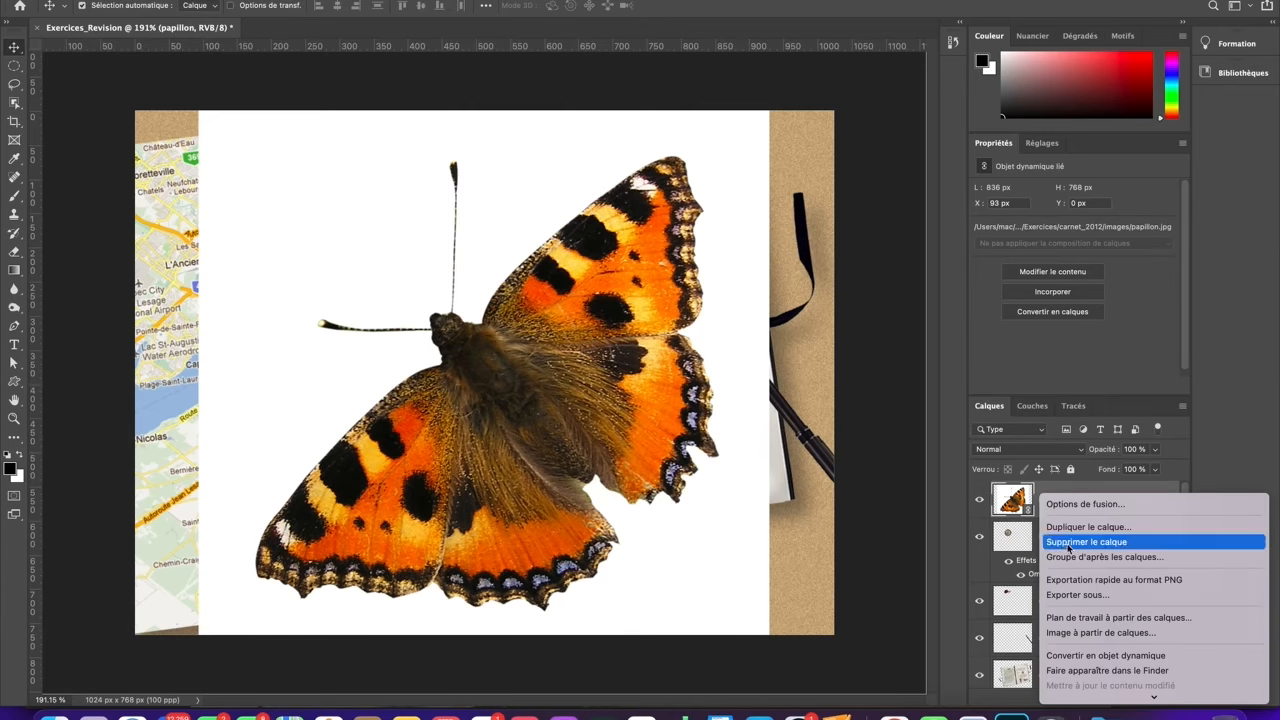
{"action": "mouse_move", "coordinate": [1108, 697]}
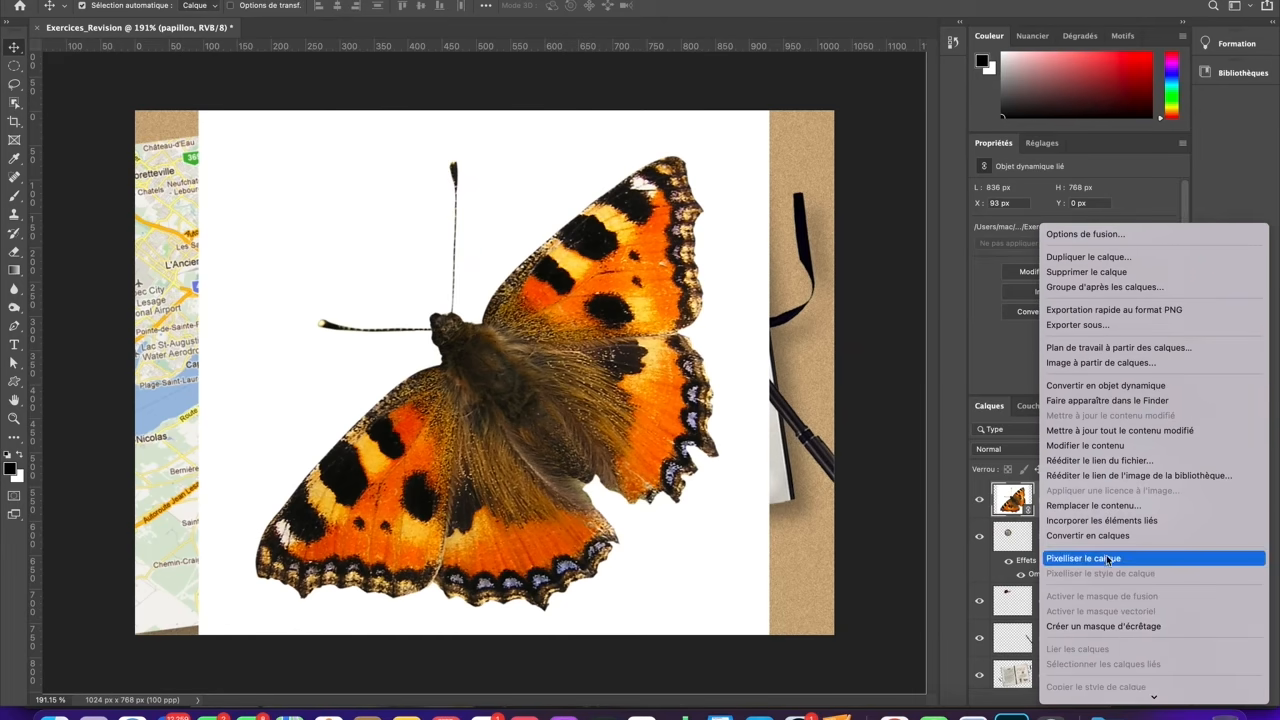
{"action": "left_click", "coordinate": [1100, 558]}
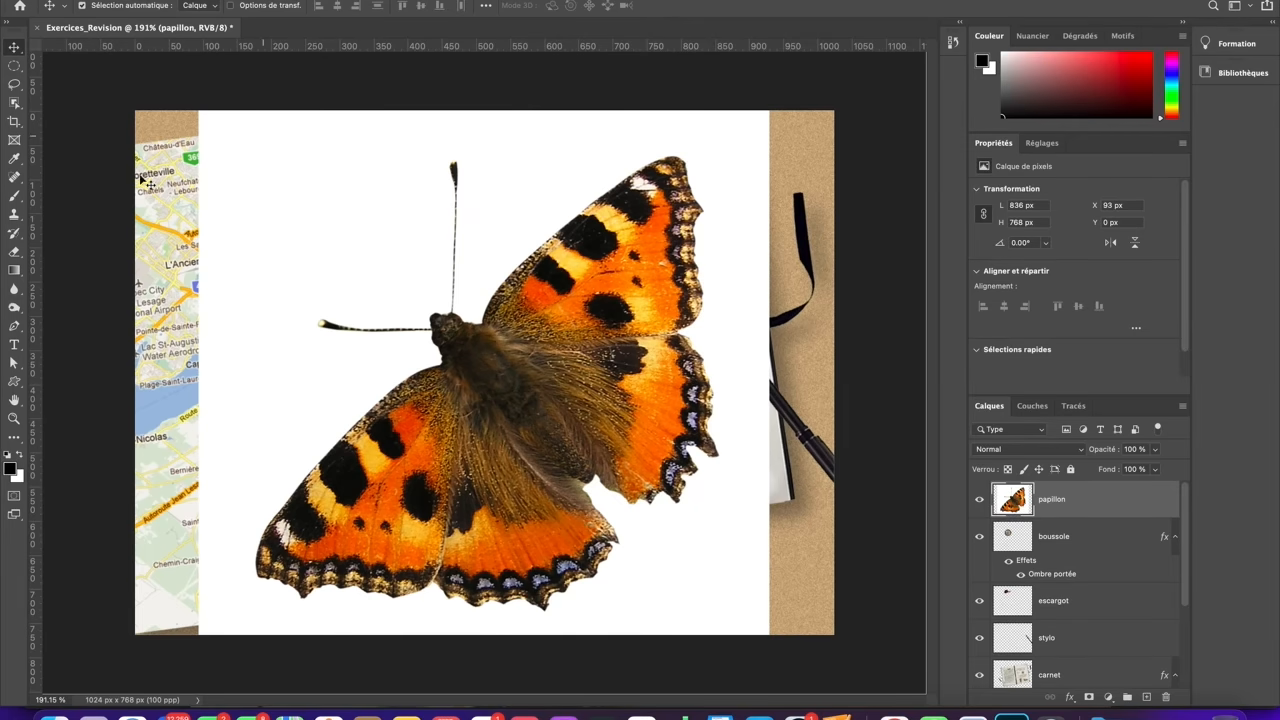
Select the white background around the butterfly with the Magic Wand at tolerance 30, delete it and deselect.
{"action": "left_click", "coordinate": [14, 104]}
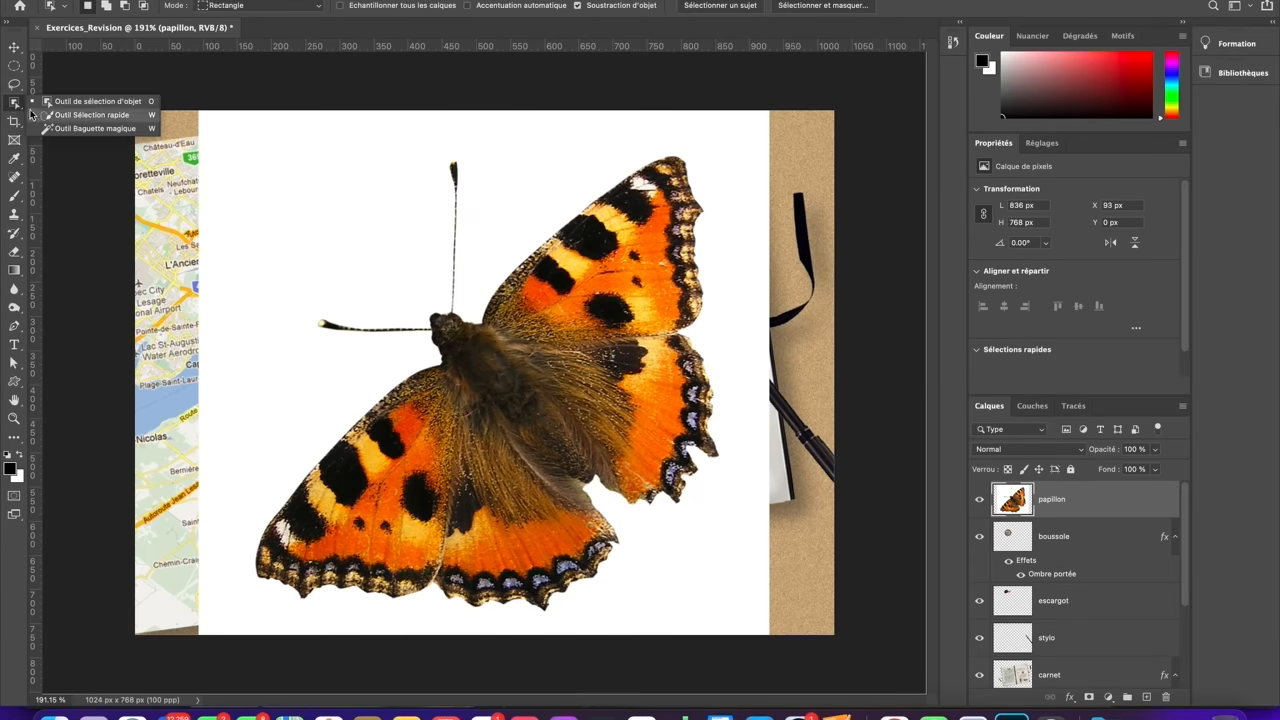
{"action": "left_click", "coordinate": [63, 128]}
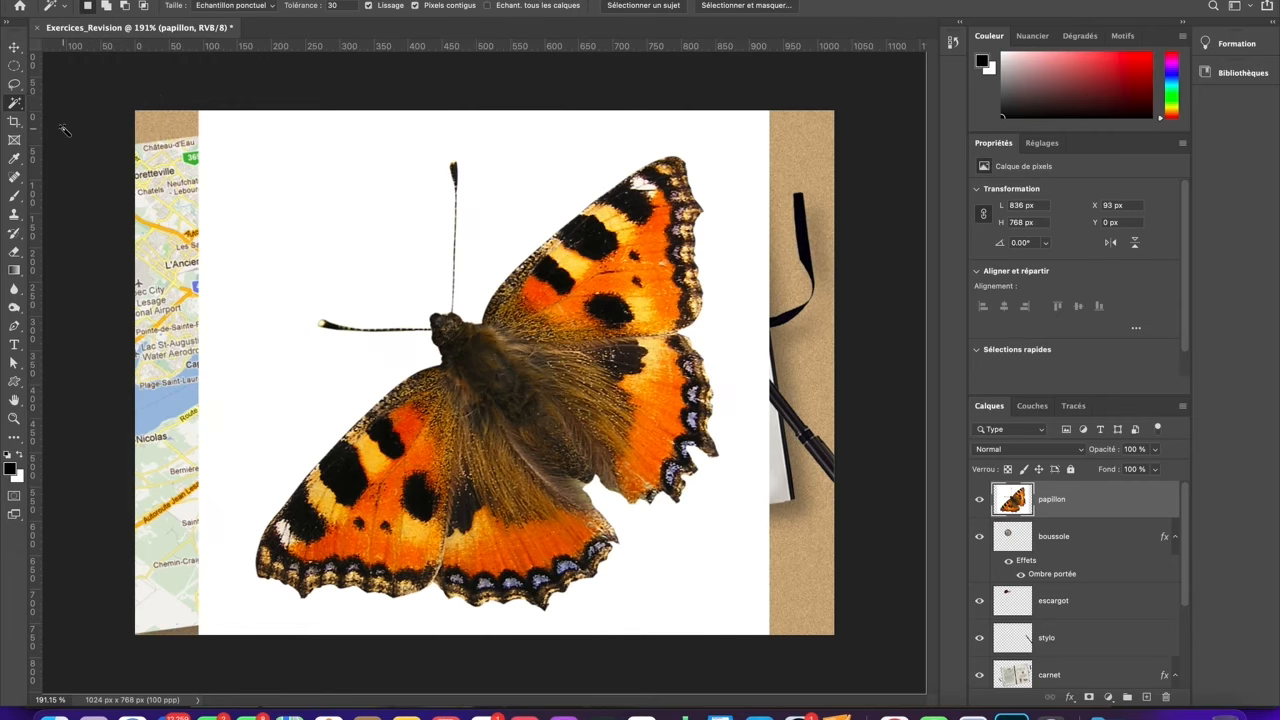
{"action": "left_click", "coordinate": [400, 249]}
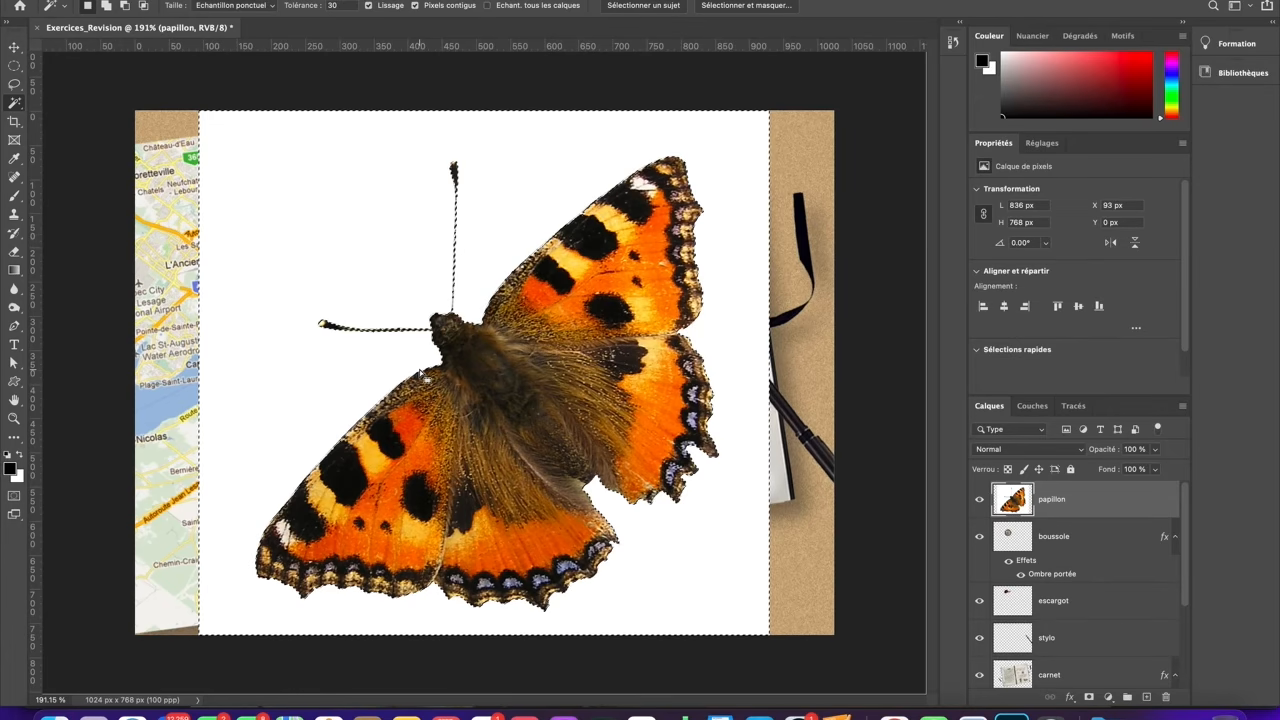
{"action": "key", "text": "Delete"}
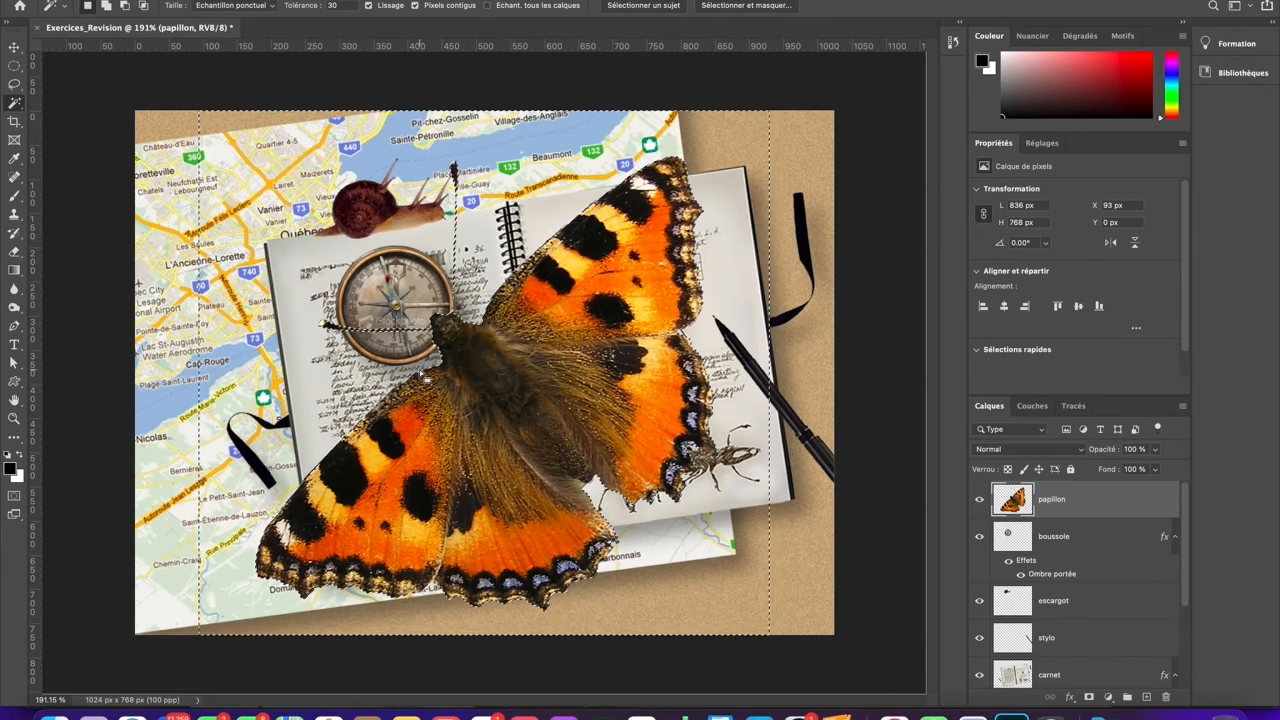
{"action": "key", "text": "ctrl+d"}
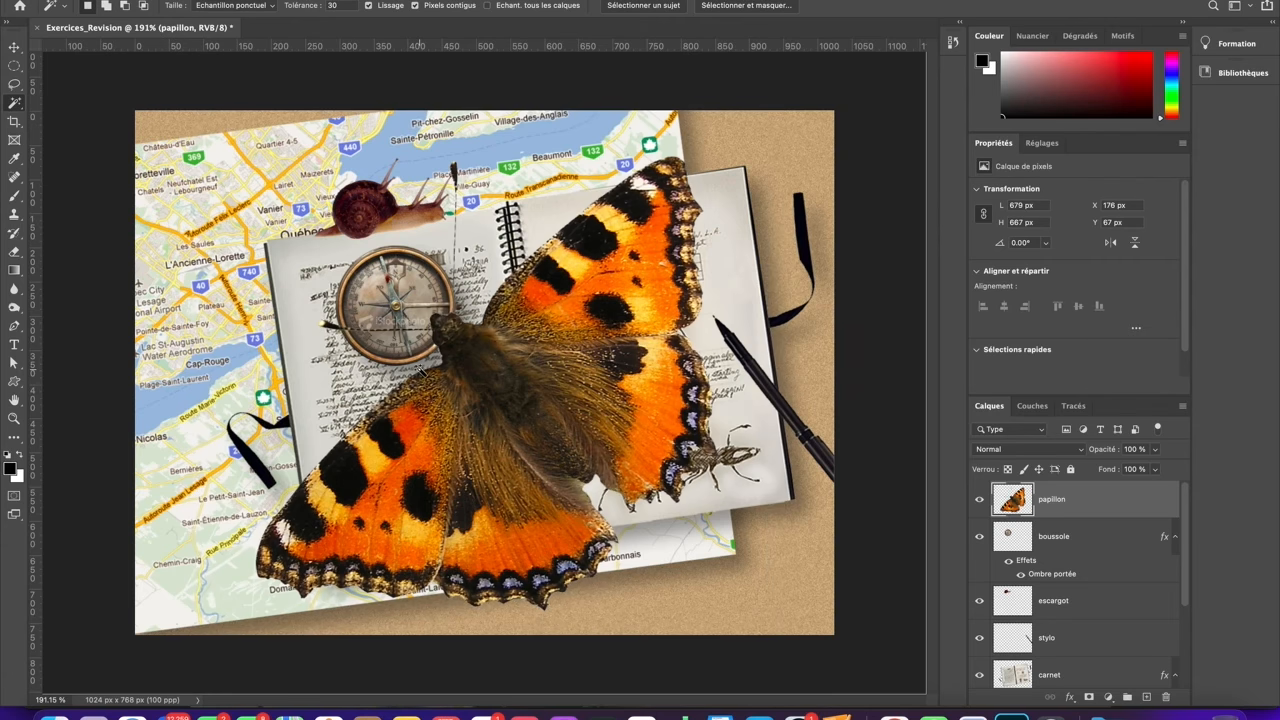
Scale the butterfly down to about 43%, move it over the notebook's left edge below the compass and rotate it clockwise about 15°.
{"action": "key", "text": "ctrl+t"}
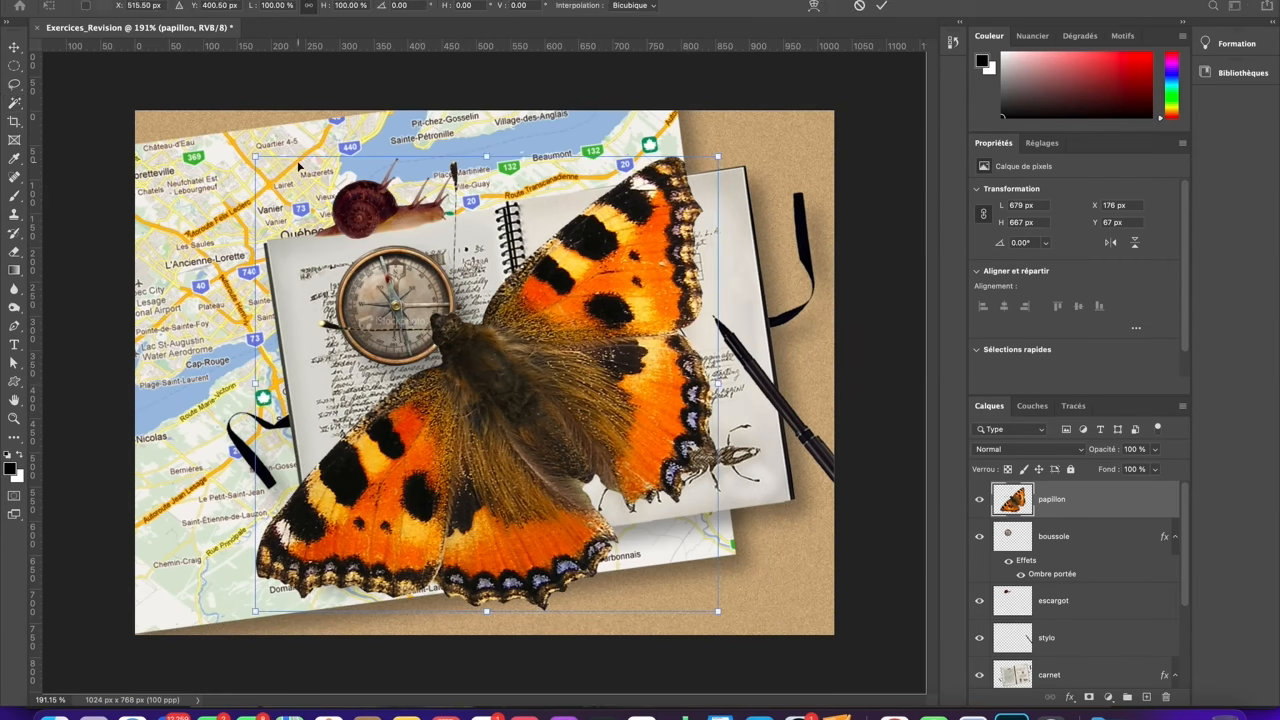
{"action": "left_click_drag", "start_coordinate": [256, 156], "coordinate": [427, 325]}
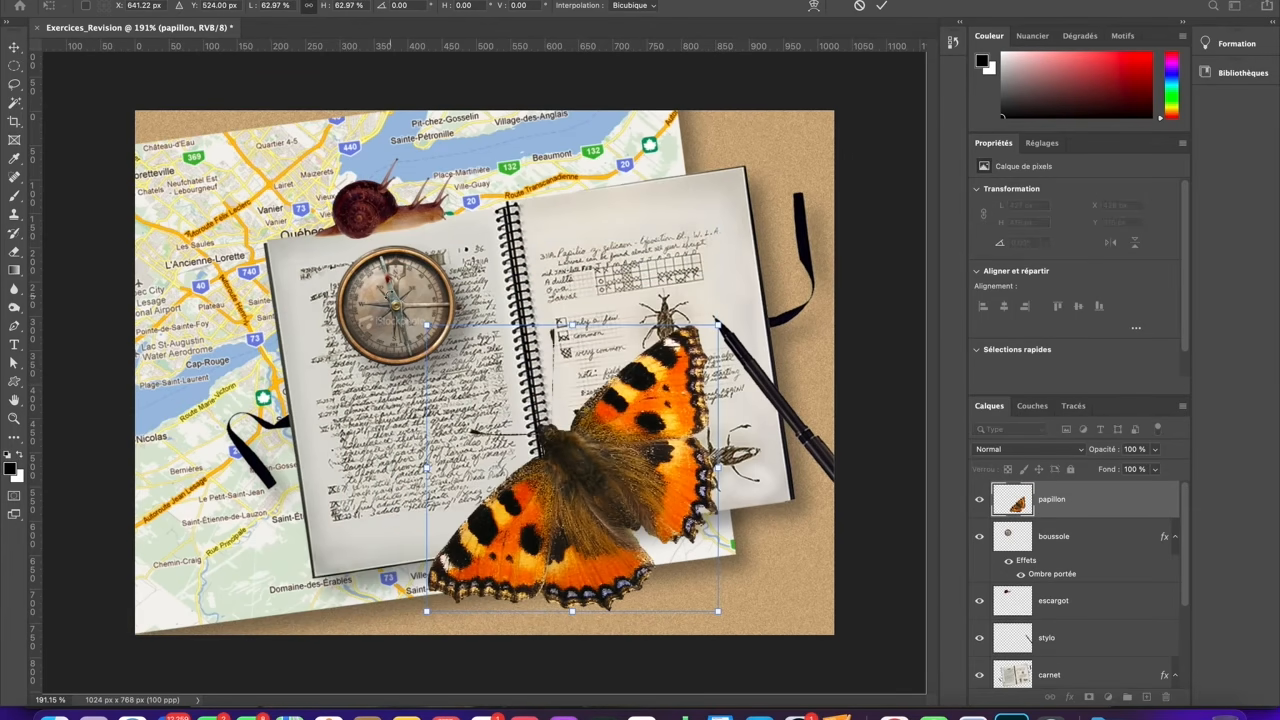
{"action": "left_click_drag", "start_coordinate": [427, 325], "coordinate": [515, 418]}
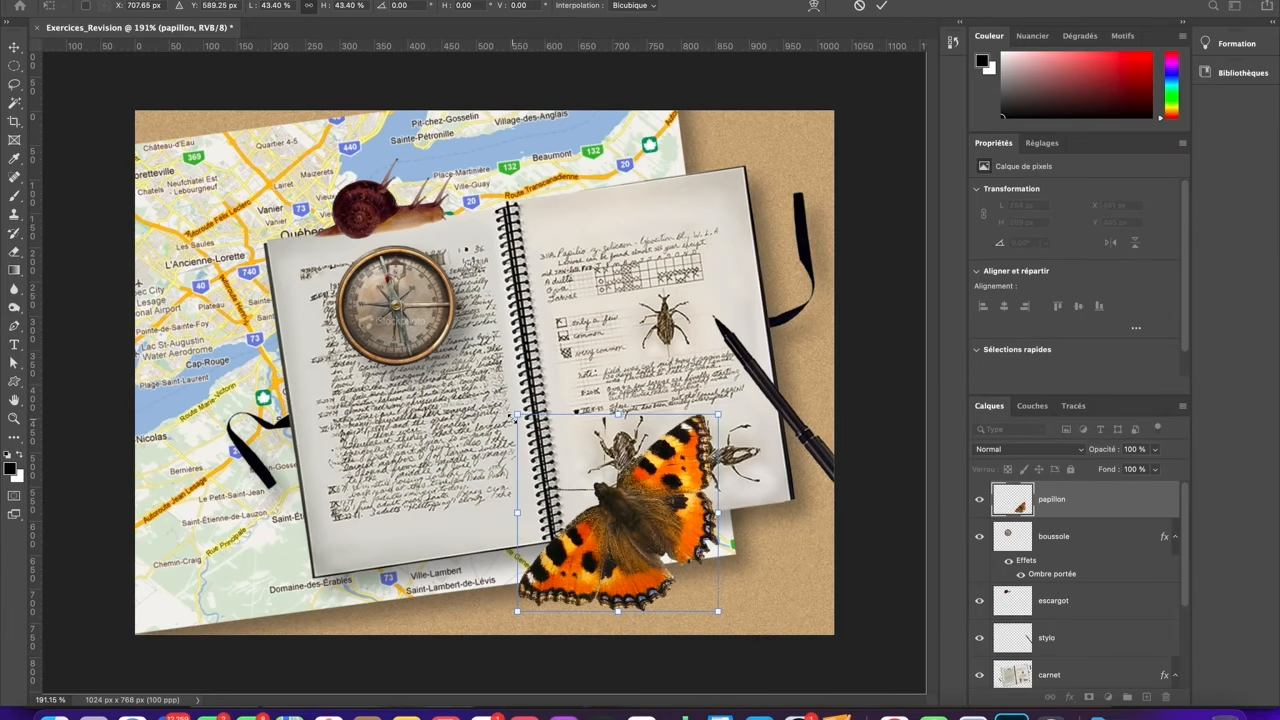
{"action": "left_click_drag", "start_coordinate": [625, 516], "coordinate": [331, 430]}
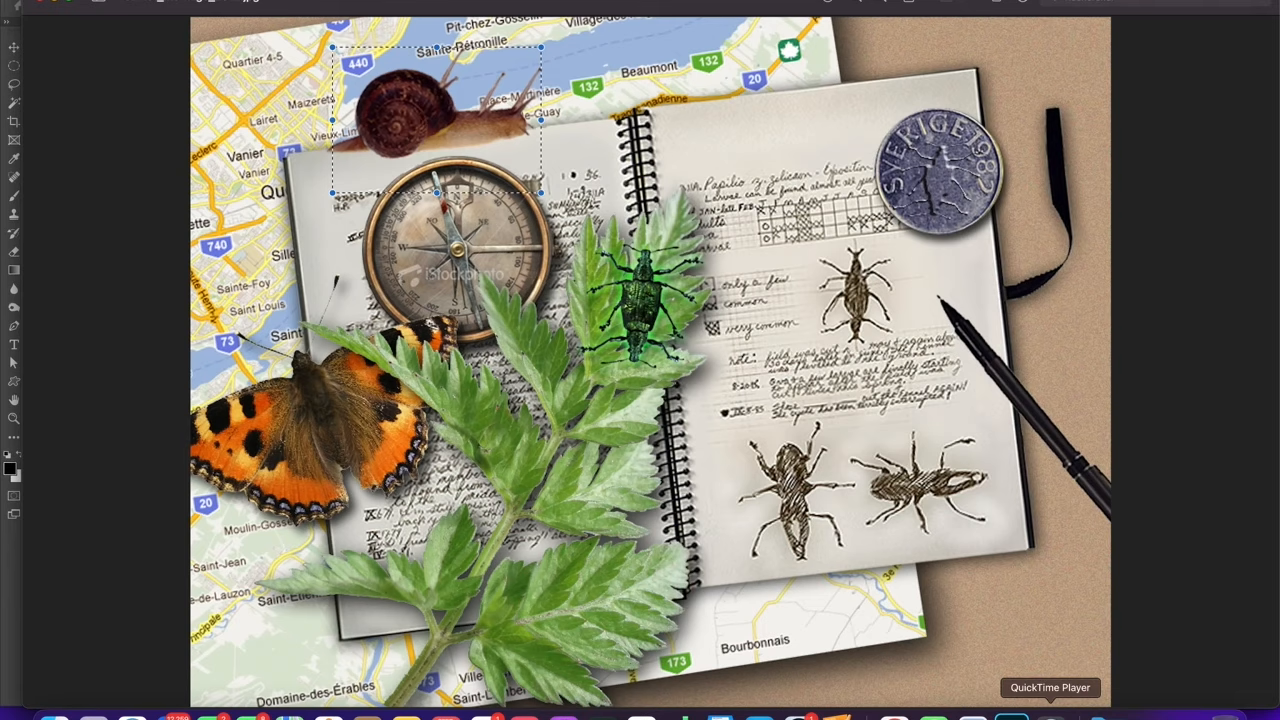
{"action": "left_click", "coordinate": [1011, 714]}
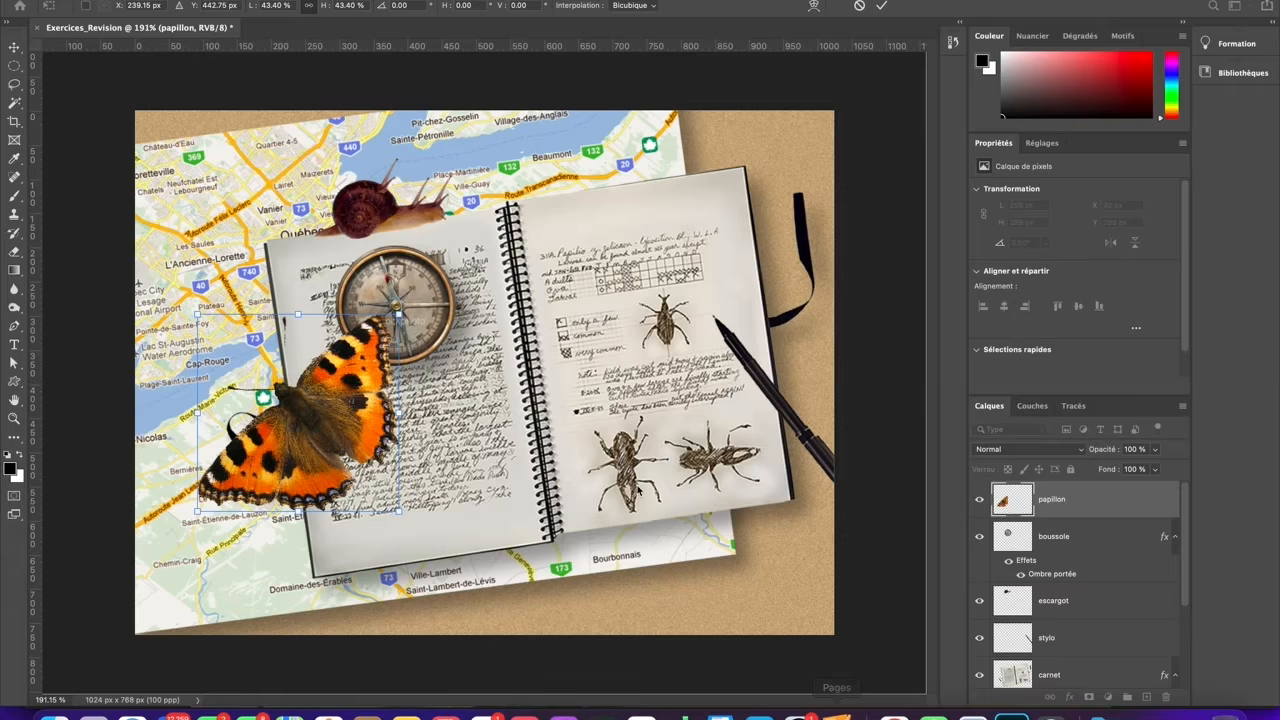
{"action": "left_click_drag", "start_coordinate": [416, 328], "coordinate": [440, 338]}
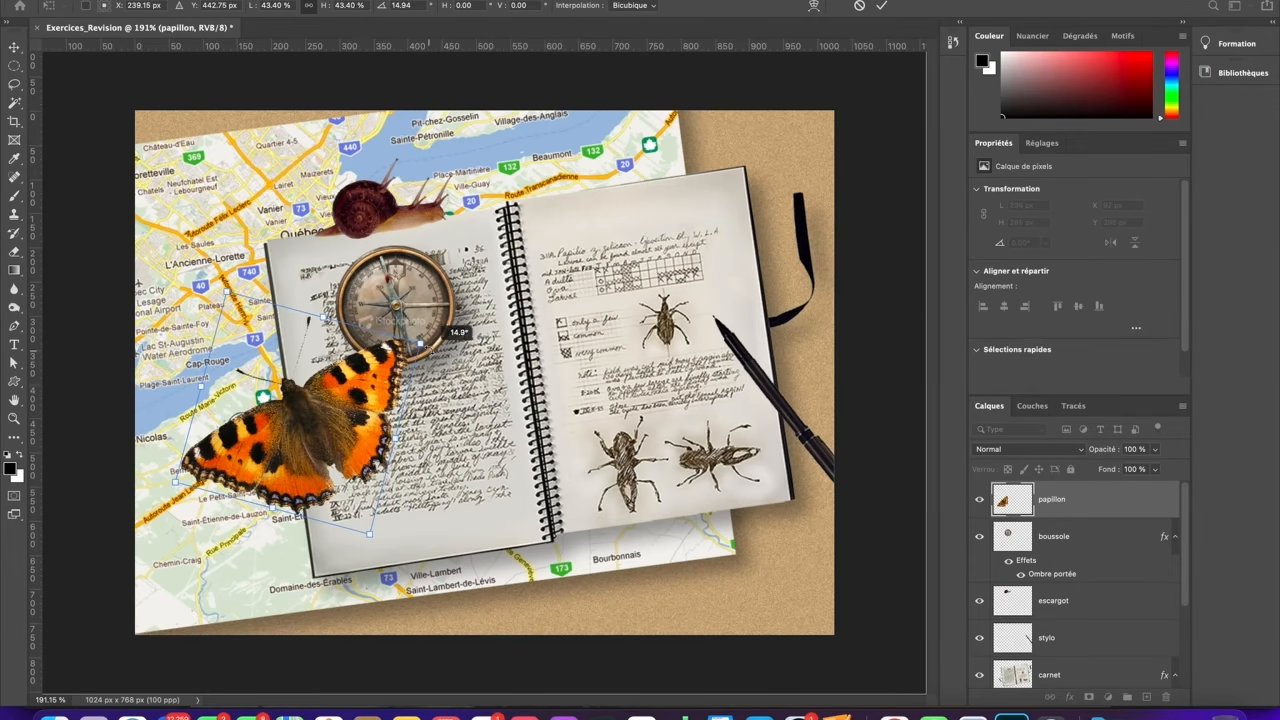
Refine the butterfly's scale to about 41% and its position across the map and left page, following the reference, and apply the transformation.
{"action": "left_click_drag", "start_coordinate": [175, 481], "coordinate": [266, 434]}
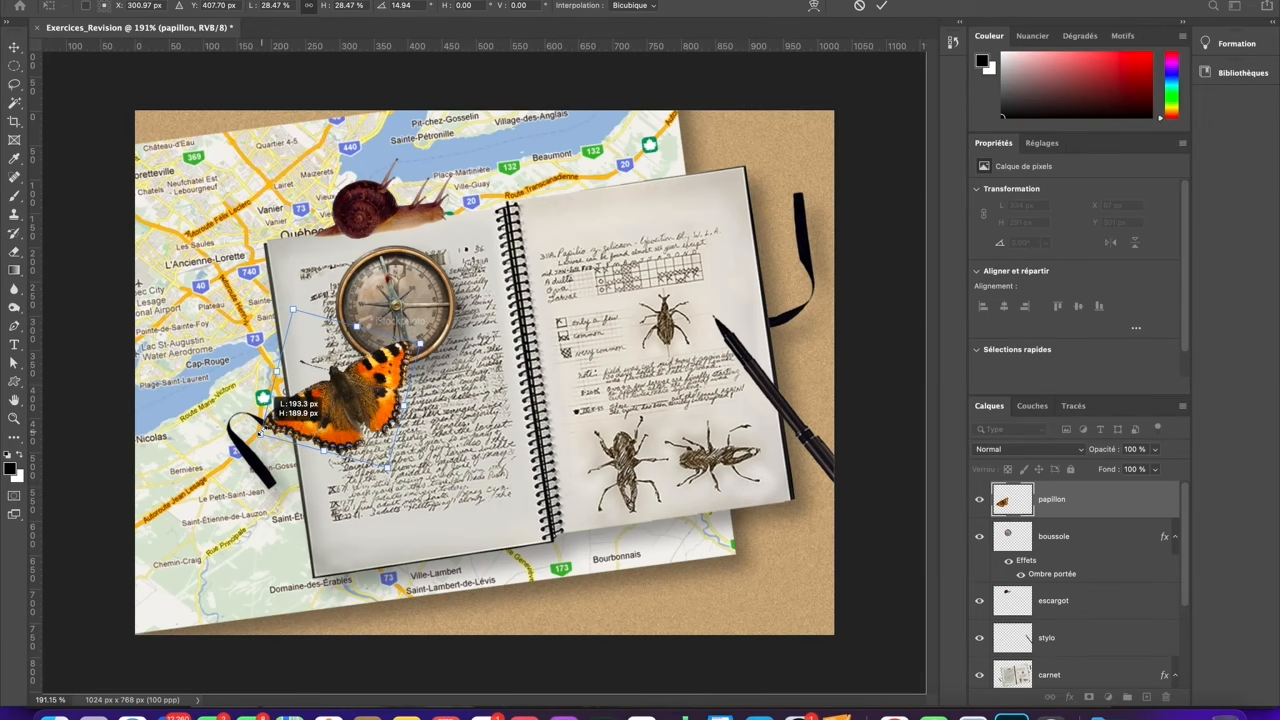
{"action": "mouse_move", "coordinate": [352, 428]}
{"action": "left_mouse_down"}
{"action": "mouse_move", "coordinate": [341, 438]}
{"action": "mouse_move", "coordinate": [332, 415]}
{"action": "left_mouse_up"}
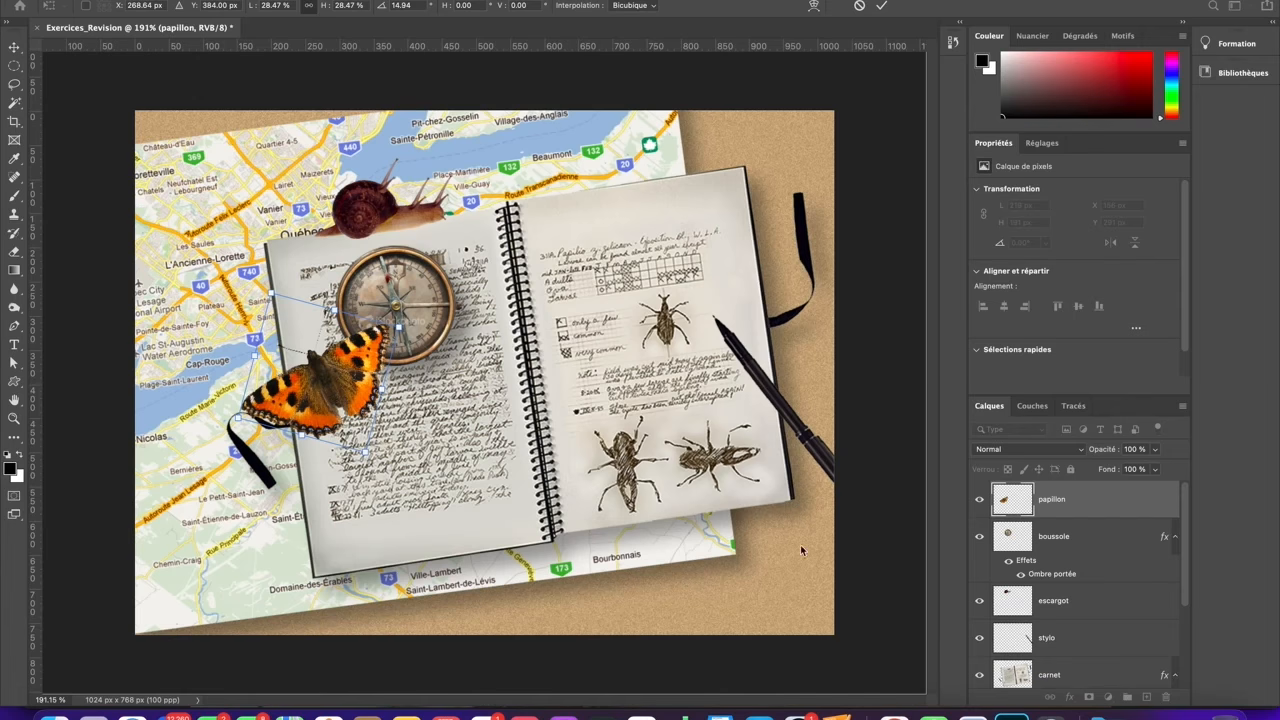
{"action": "left_click_drag", "start_coordinate": [357, 391], "coordinate": [353, 398]}
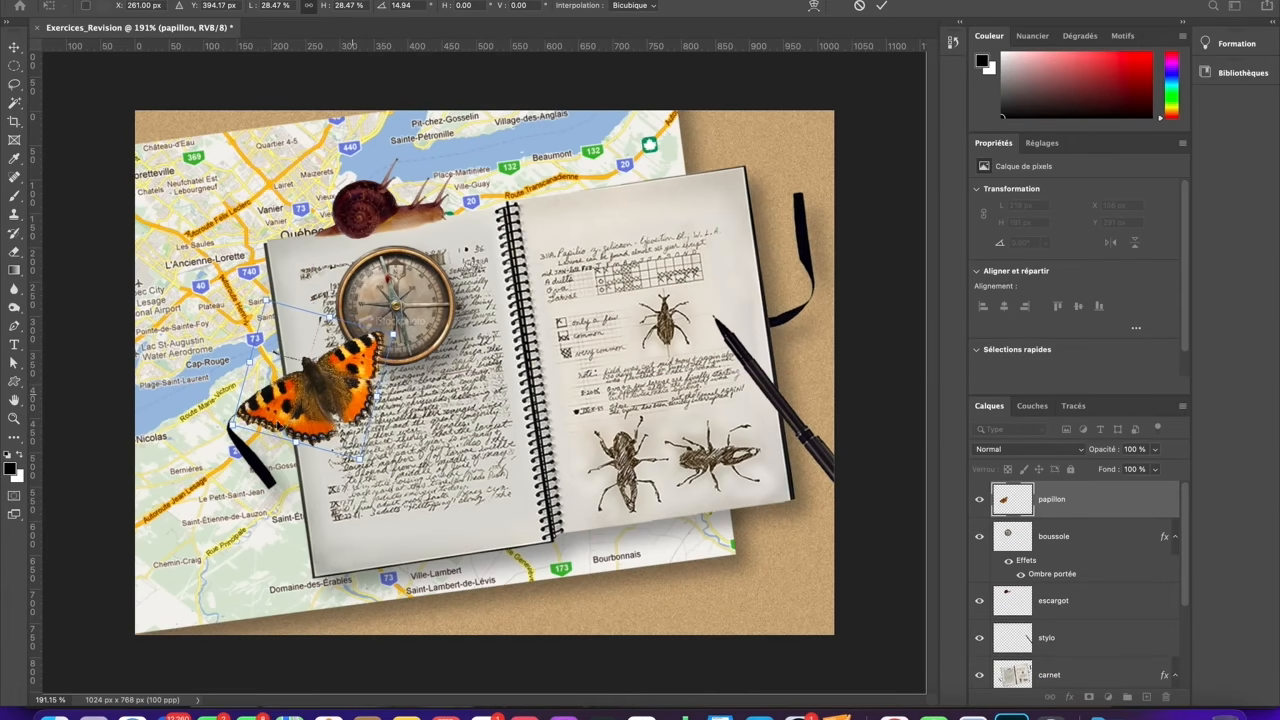
{"action": "left_click_drag", "start_coordinate": [231, 423], "coordinate": [201, 441]}
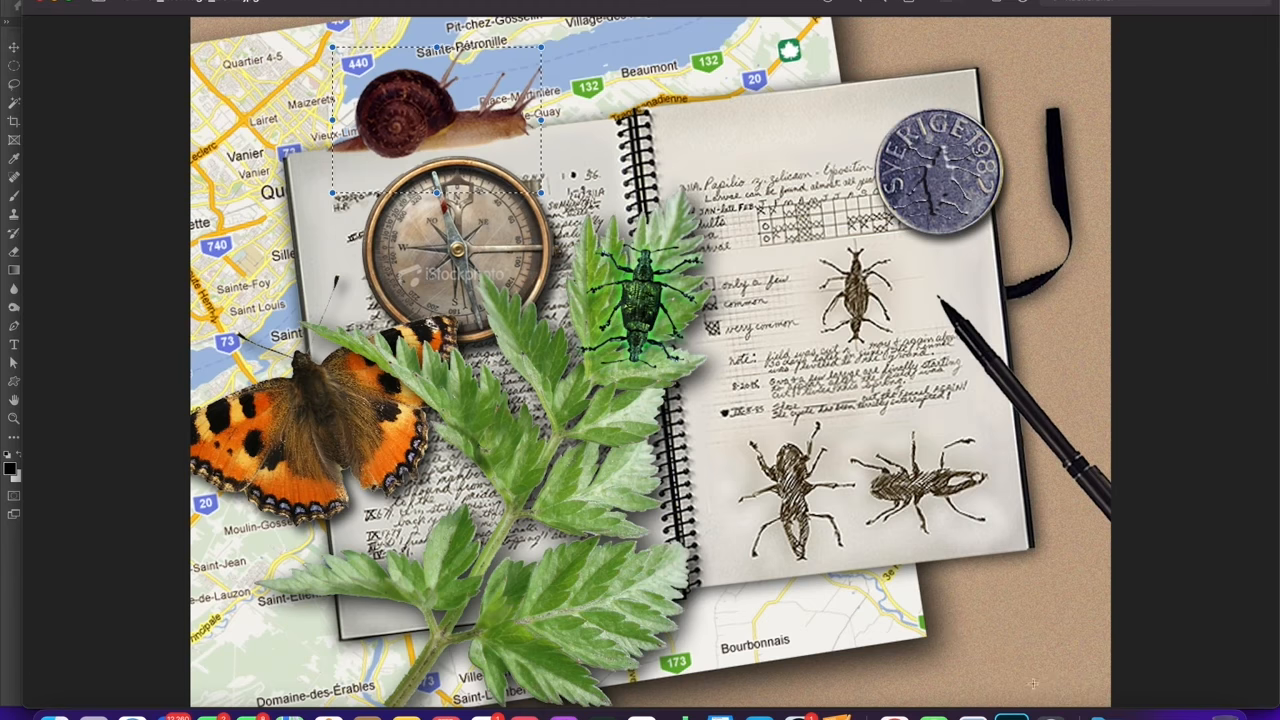
{"action": "left_click", "coordinate": [1012, 715]}
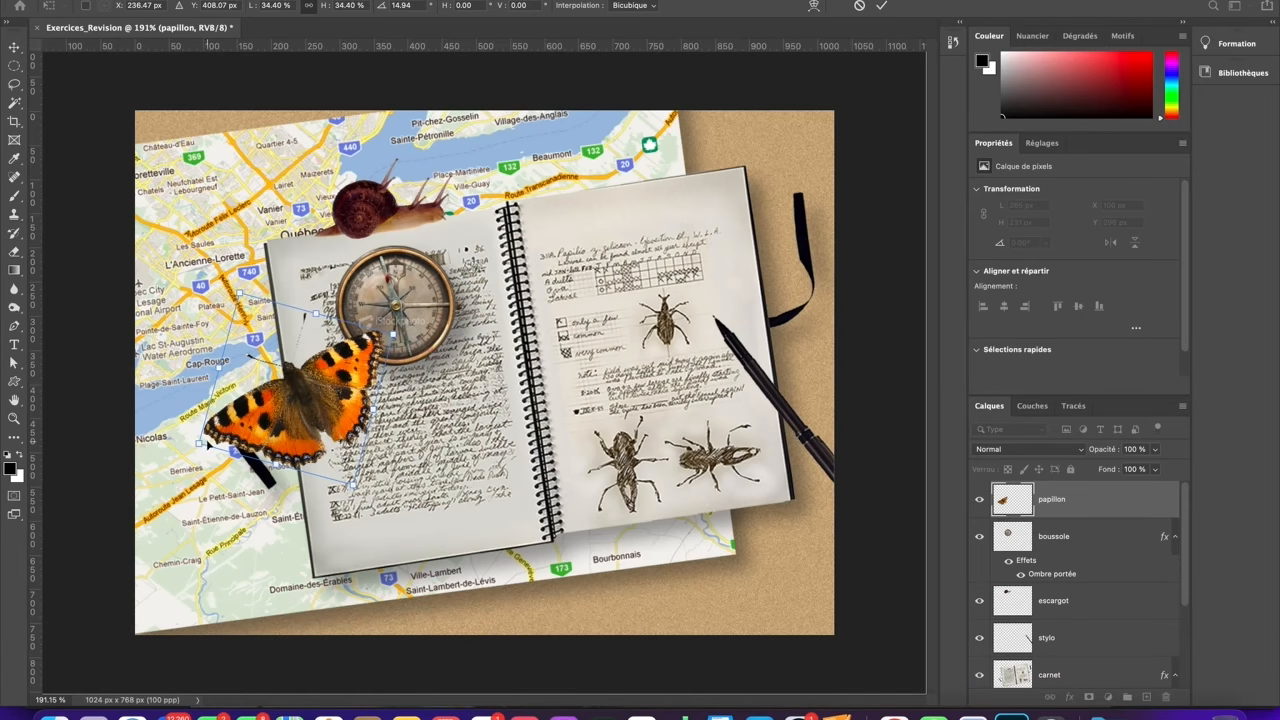
{"action": "left_click_drag", "start_coordinate": [188, 448], "coordinate": [165, 461]}
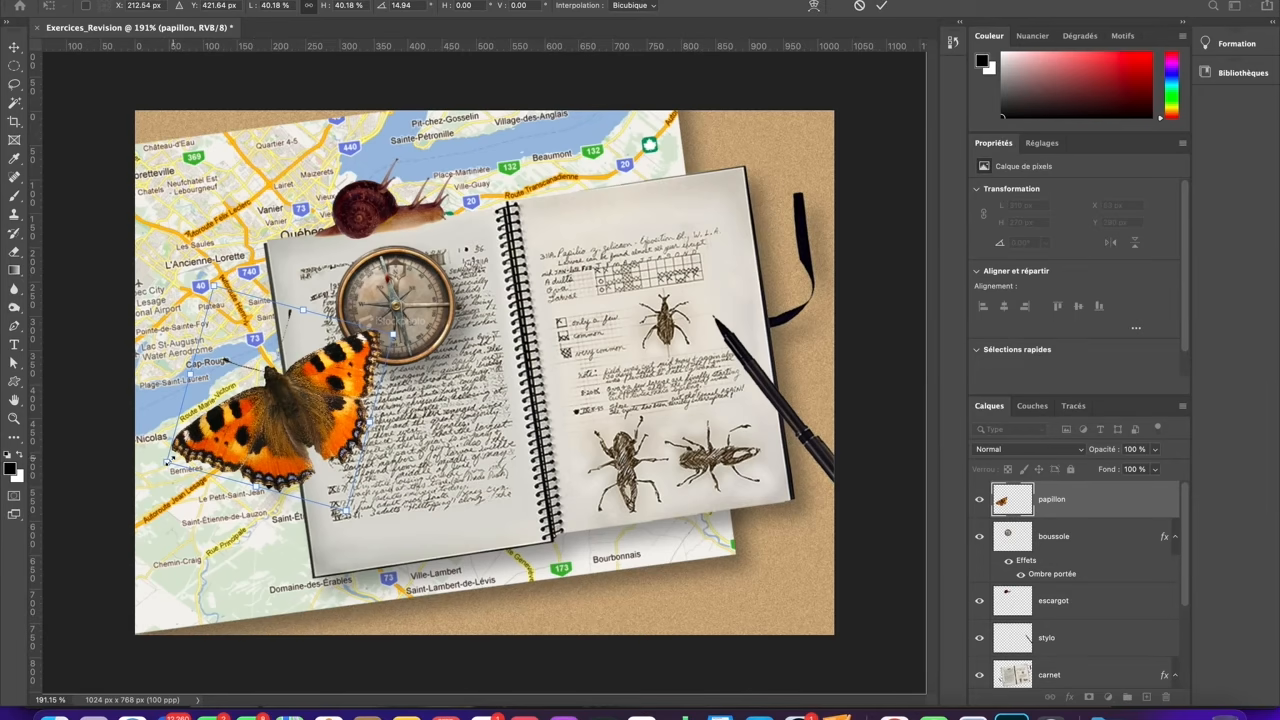
{"action": "left_click_drag", "start_coordinate": [165, 461], "coordinate": [163, 464]}
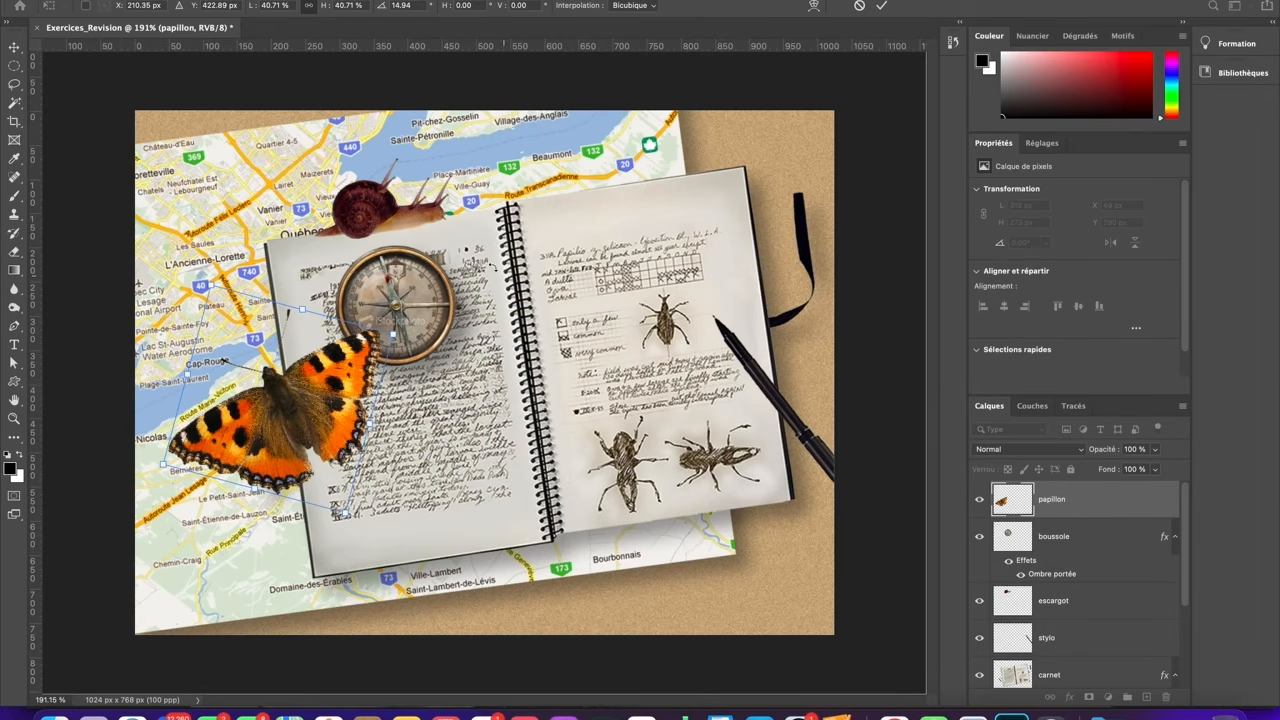
{"action": "key", "text": "Return"}
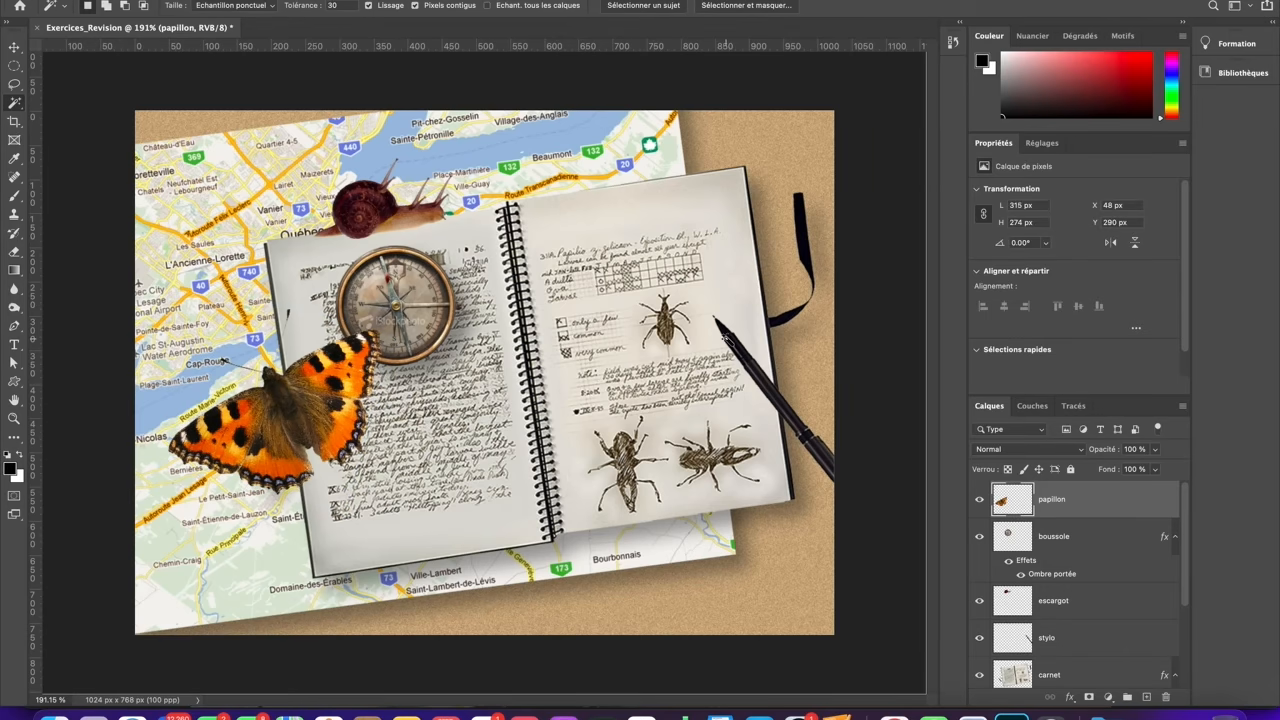
Switch to Preview to compare the butterfly's placement with the reference montage, and return to the Photoshop collage.
{"action": "left_click", "coordinate": [932, 714]}
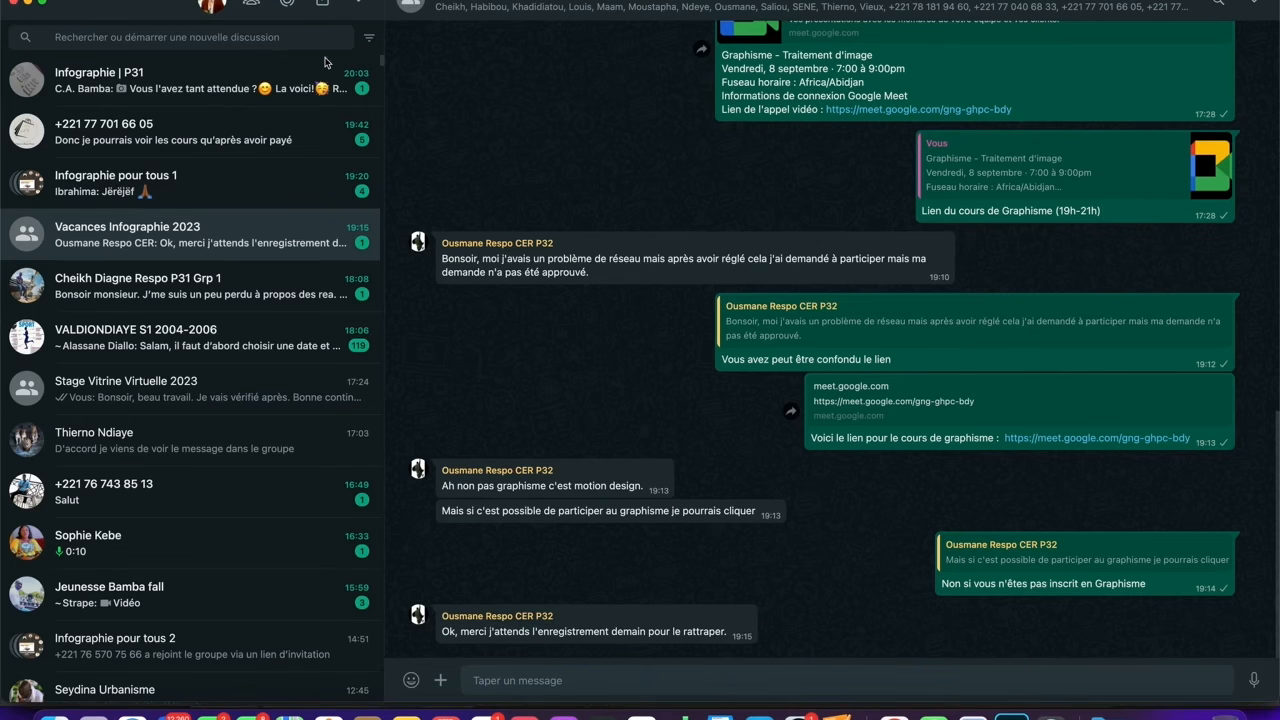
{"action": "left_click", "coordinate": [14, 3]}
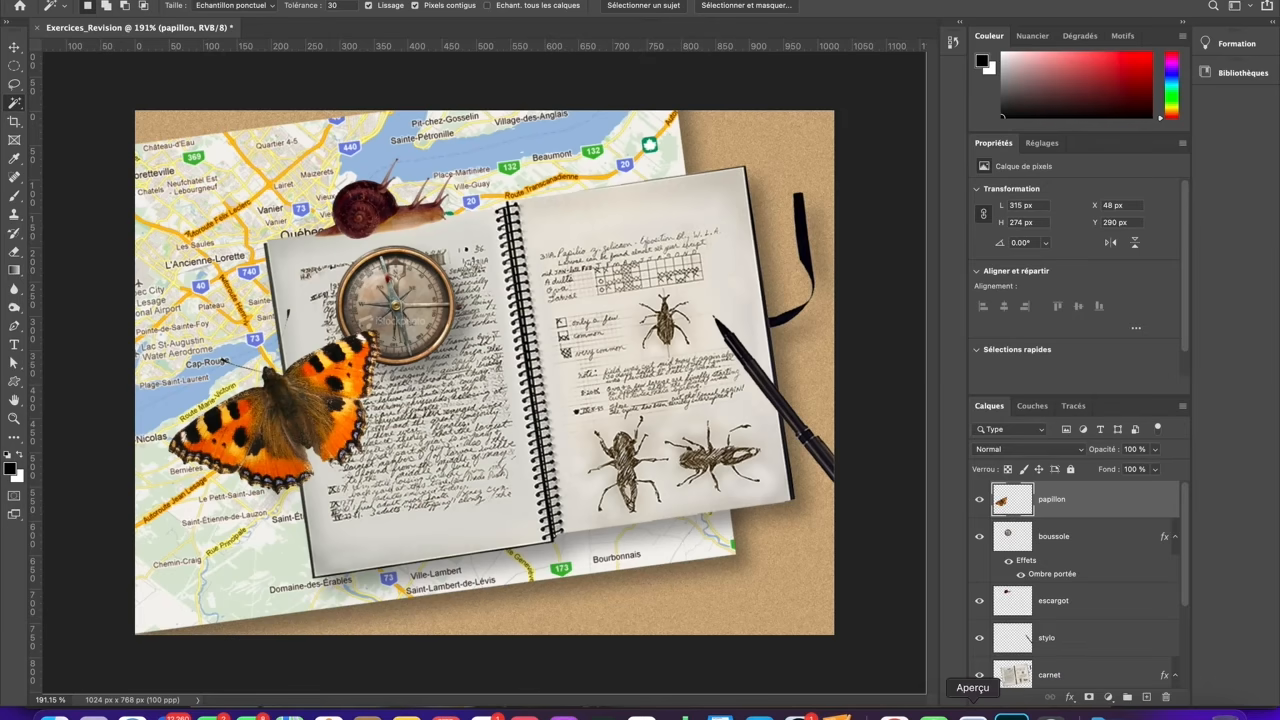
{"action": "left_click", "coordinate": [972, 714]}
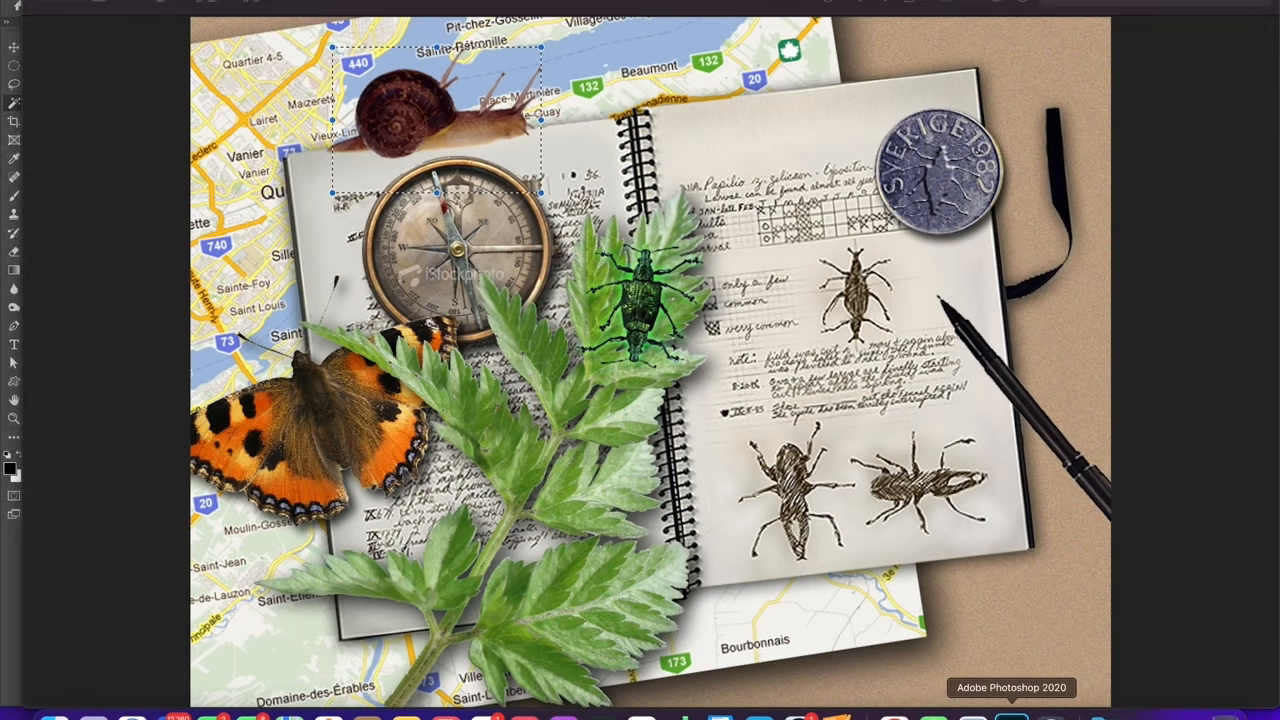
{"action": "left_click", "coordinate": [1011, 712]}
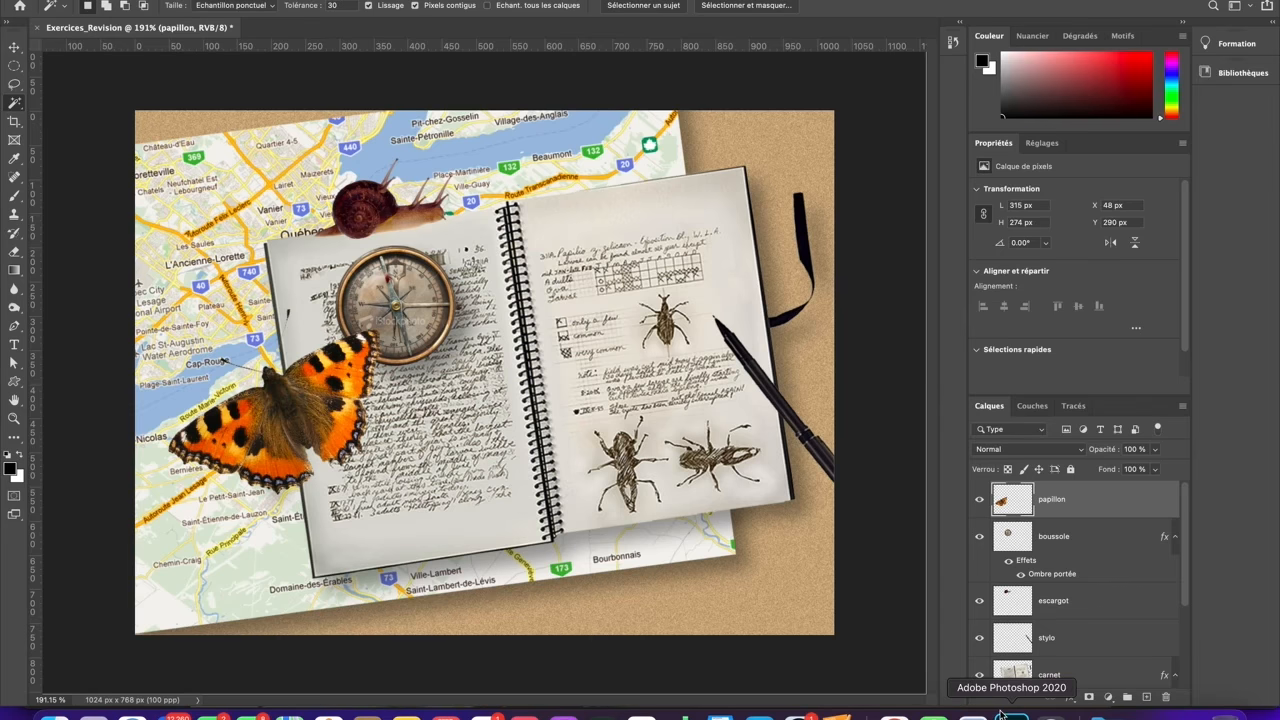
Copy the drop shadow effect from the boussole layer to the papillon layer.
{"action": "left_click", "coordinate": [1047, 578]}
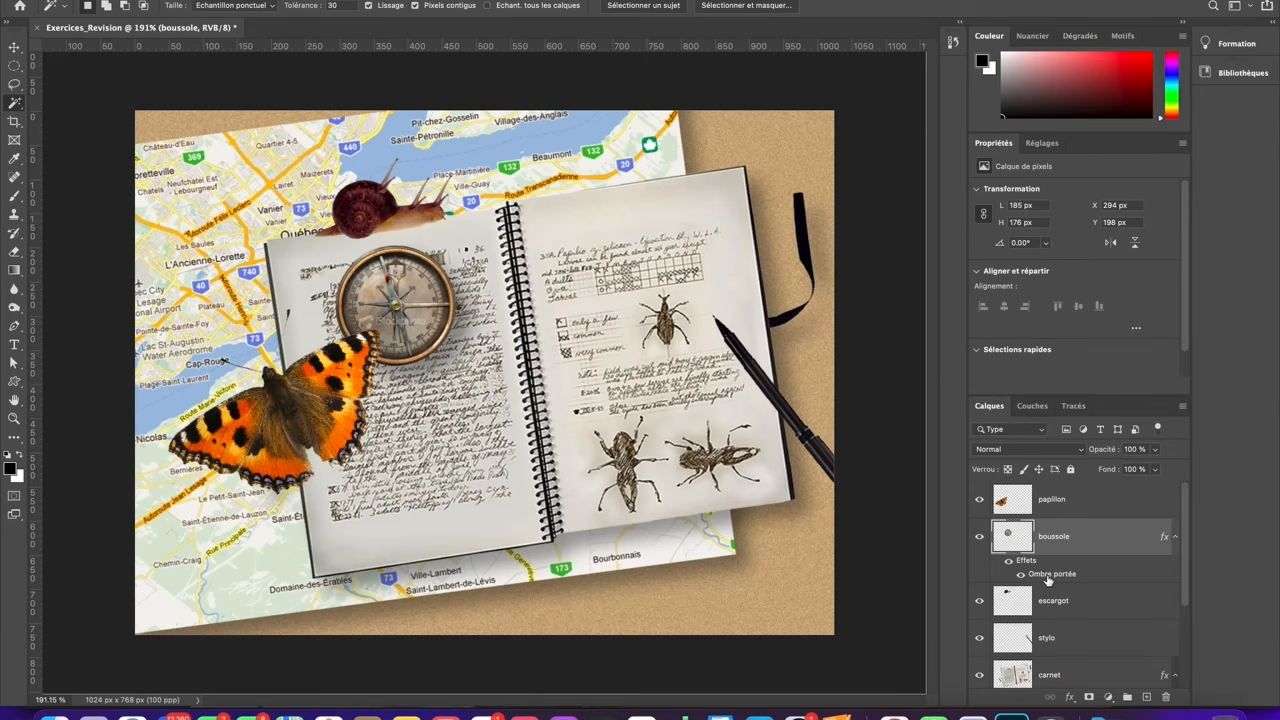
{"action": "left_click_drag", "start_coordinate": [1047, 578], "coordinate": [1038, 512]}
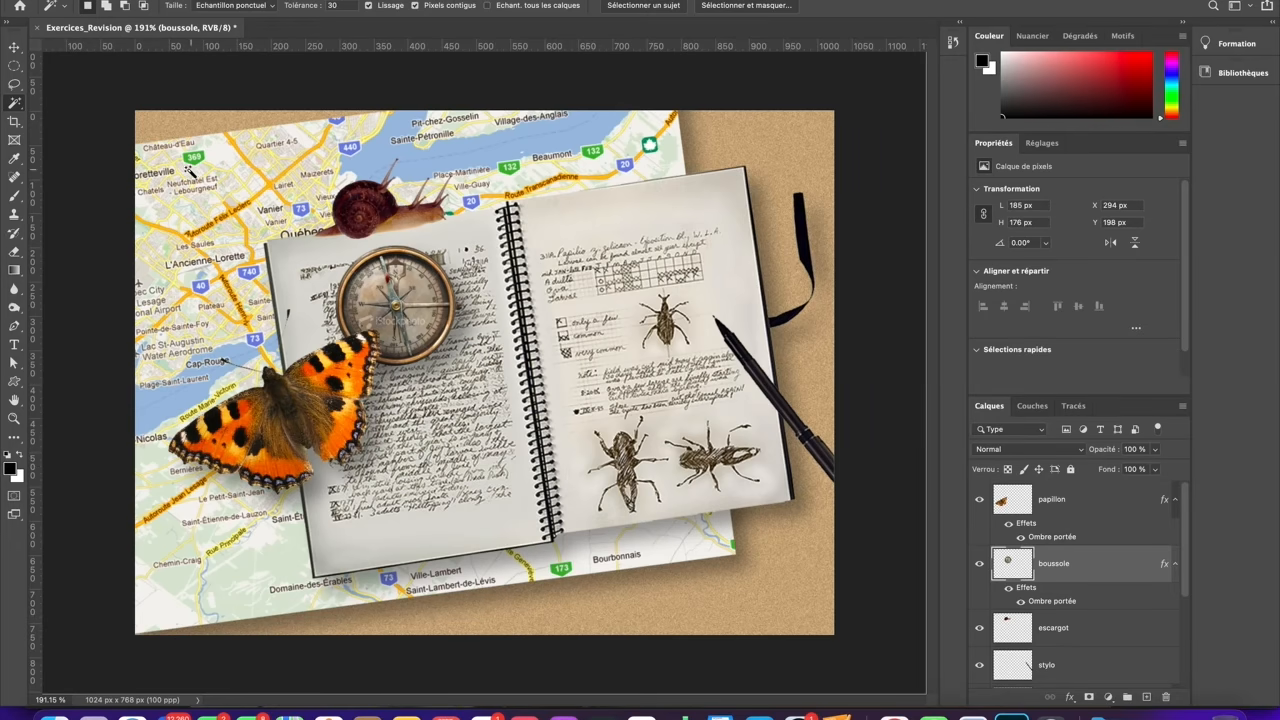
{"action": "left_click", "coordinate": [15, 48]}
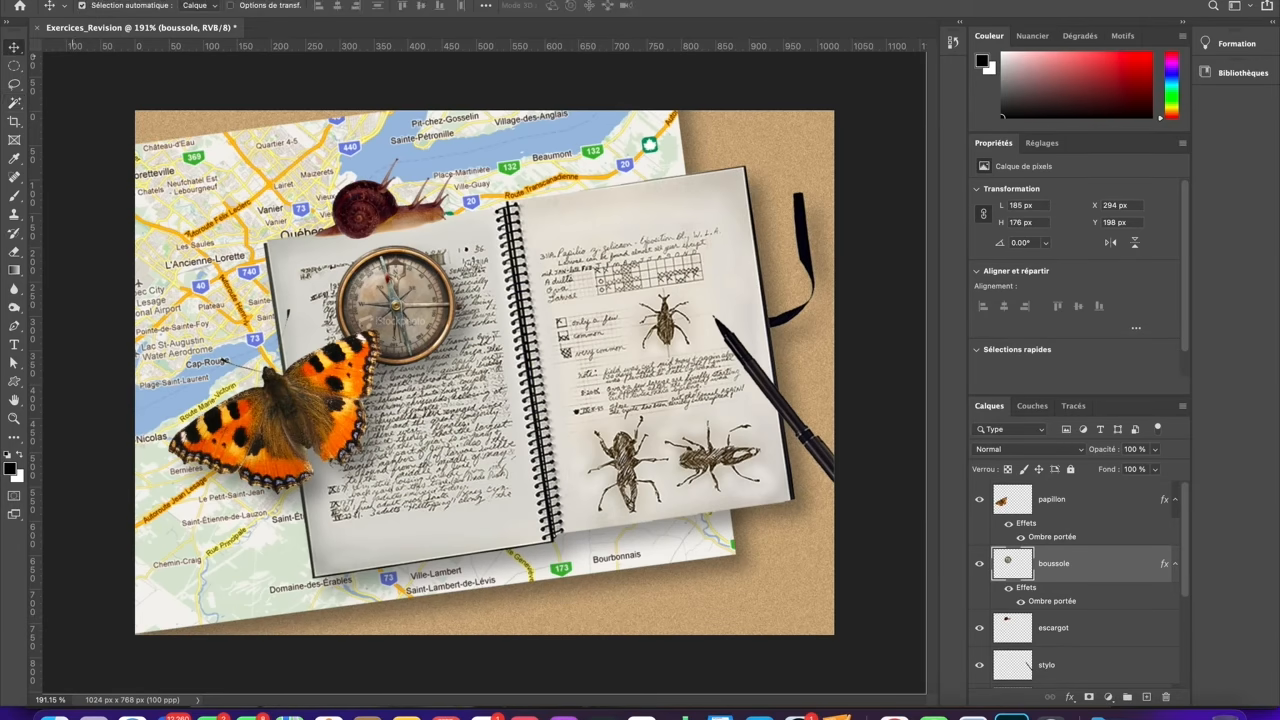
Open coccinelle.jpg from the images folder as a separate document.
{"action": "left_click", "coordinate": [112, 0]}
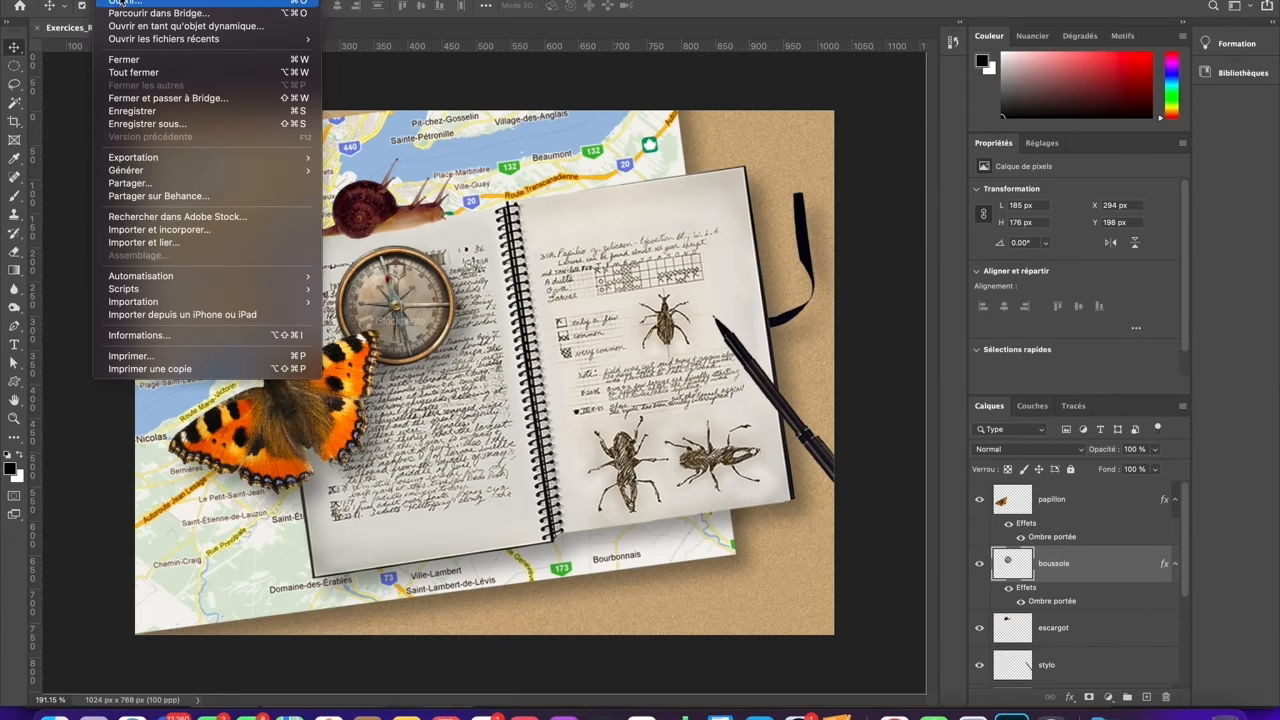
{"action": "left_click", "coordinate": [447, 208]}
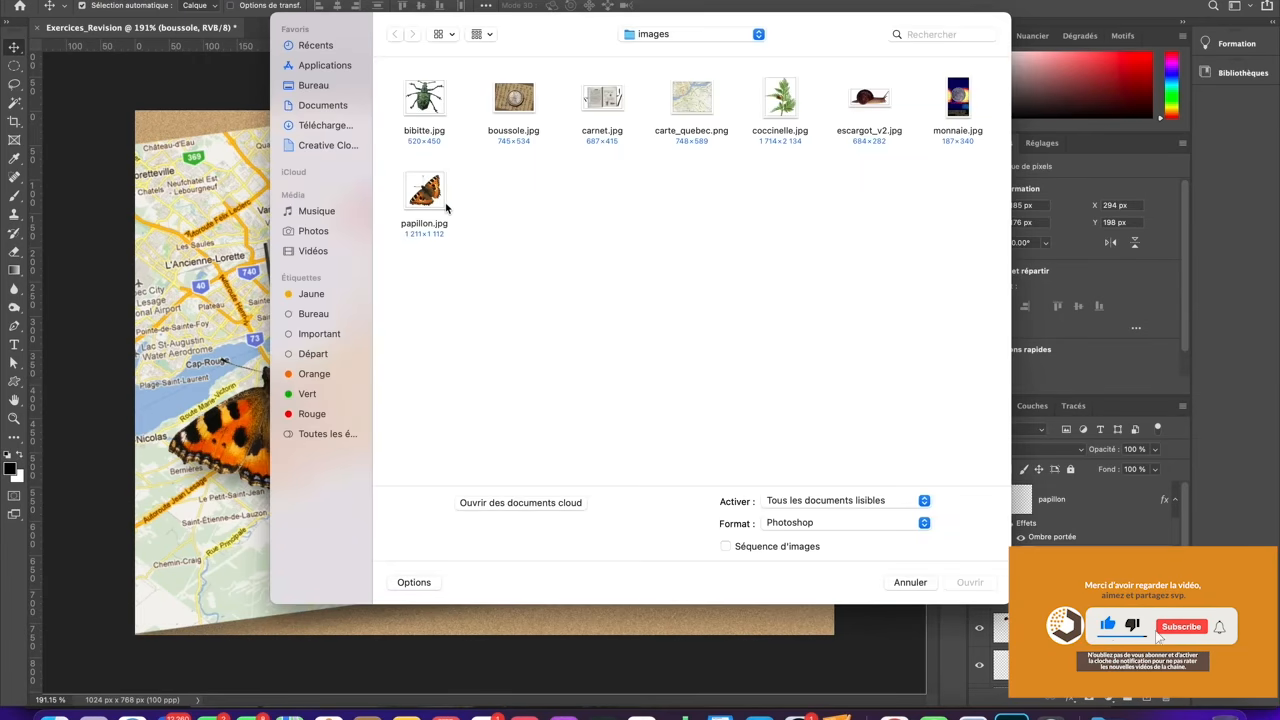
{"action": "left_click", "coordinate": [779, 110]}
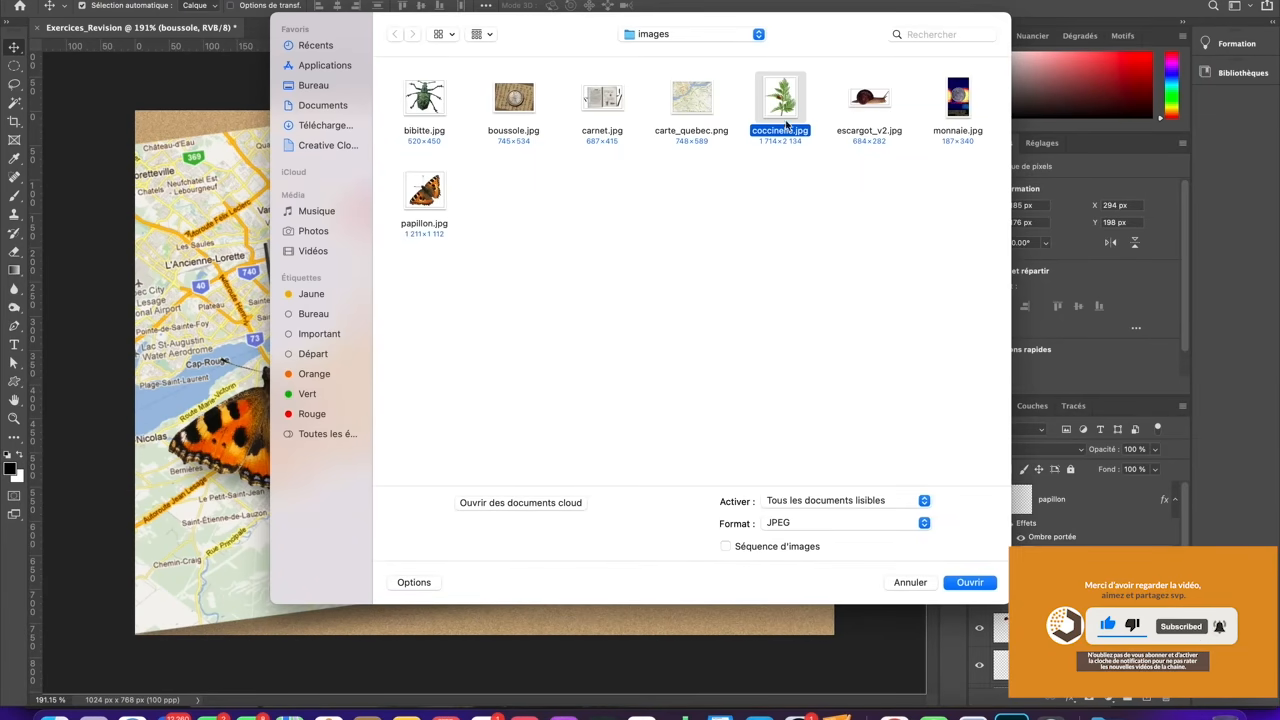
{"action": "left_click", "coordinate": [964, 584]}
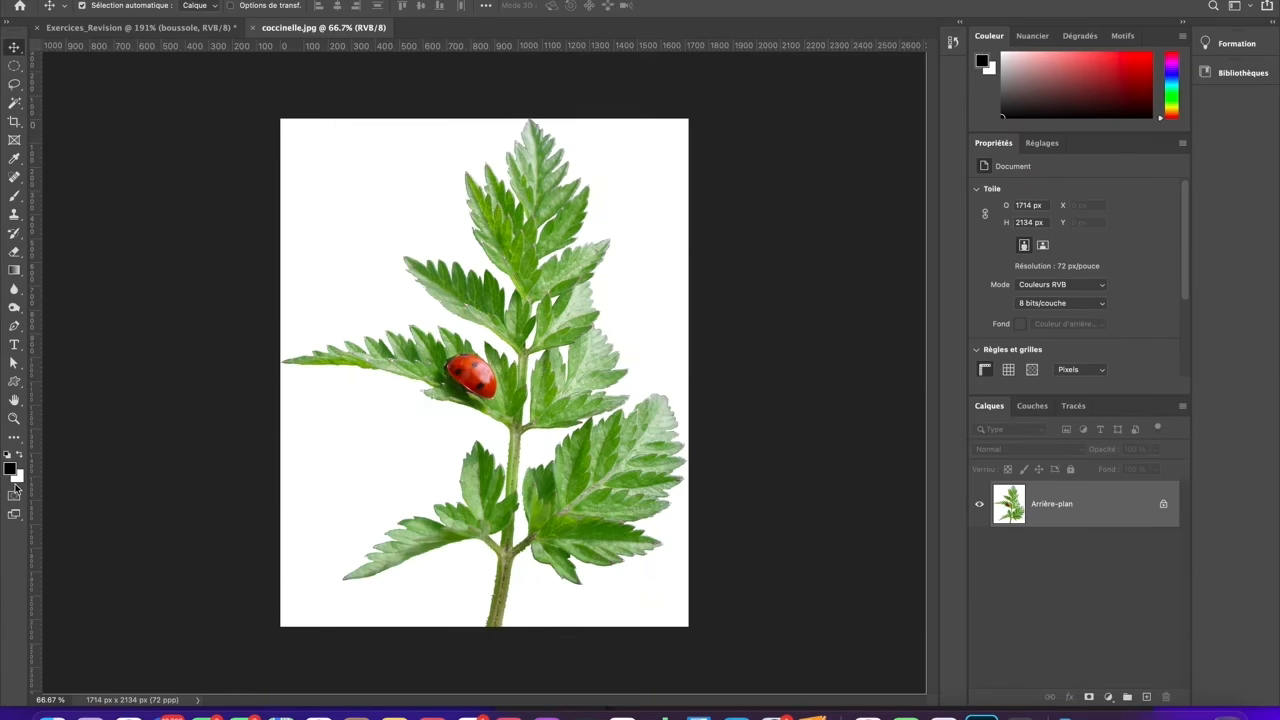
Outline the red ladybug on the leaf closely with the Patch tool.
{"action": "left_click", "coordinate": [14, 419]}
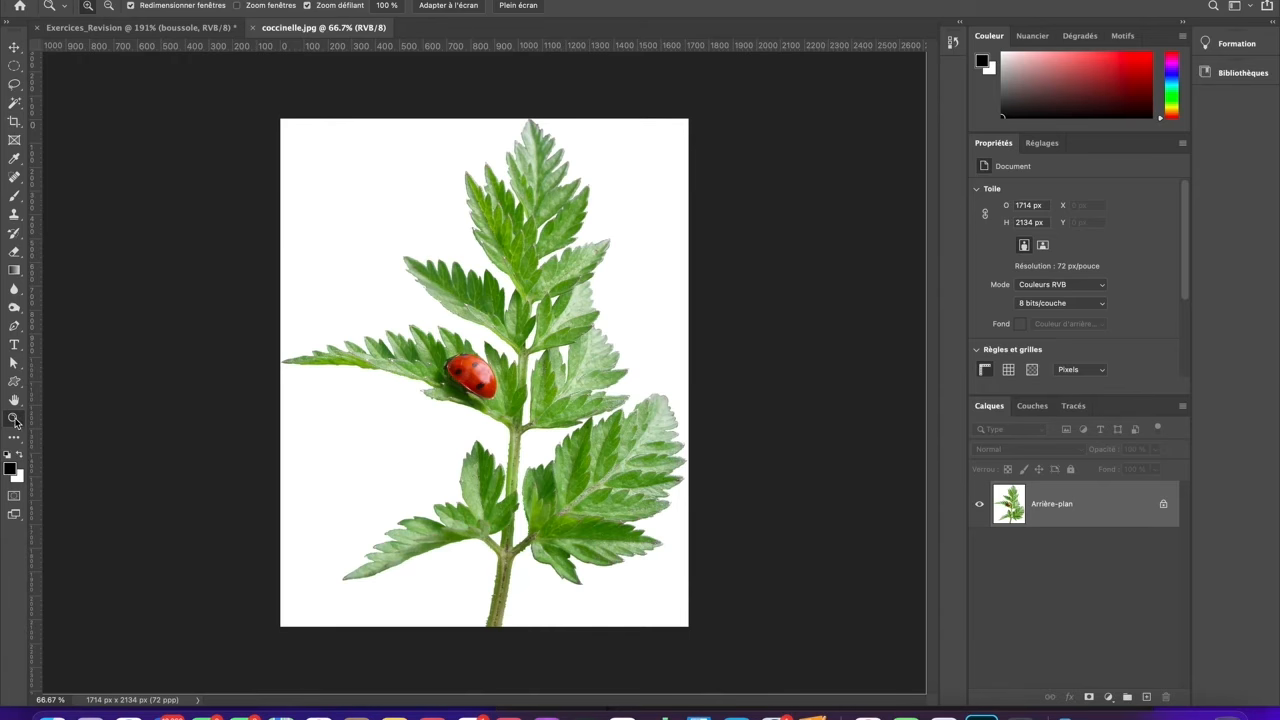
{"action": "left_click", "coordinate": [479, 386]}
{"action": "left_click", "coordinate": [479, 380]}
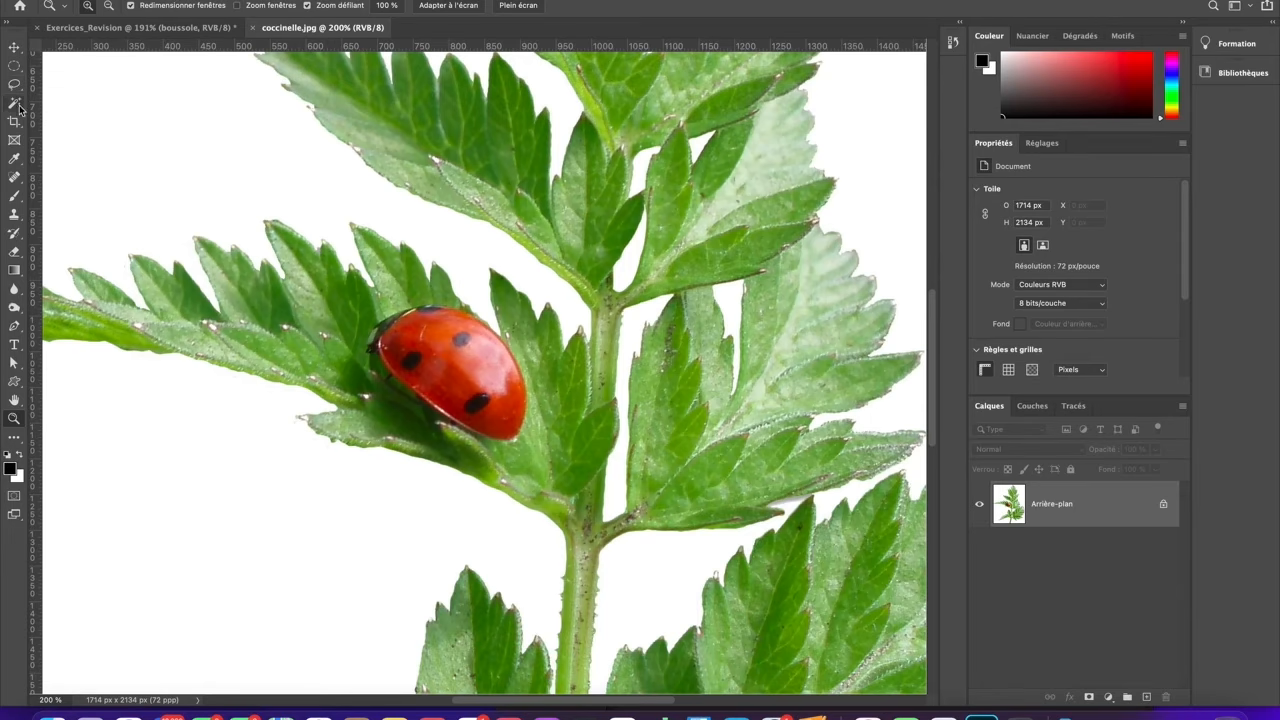
{"action": "left_click", "coordinate": [14, 178]}
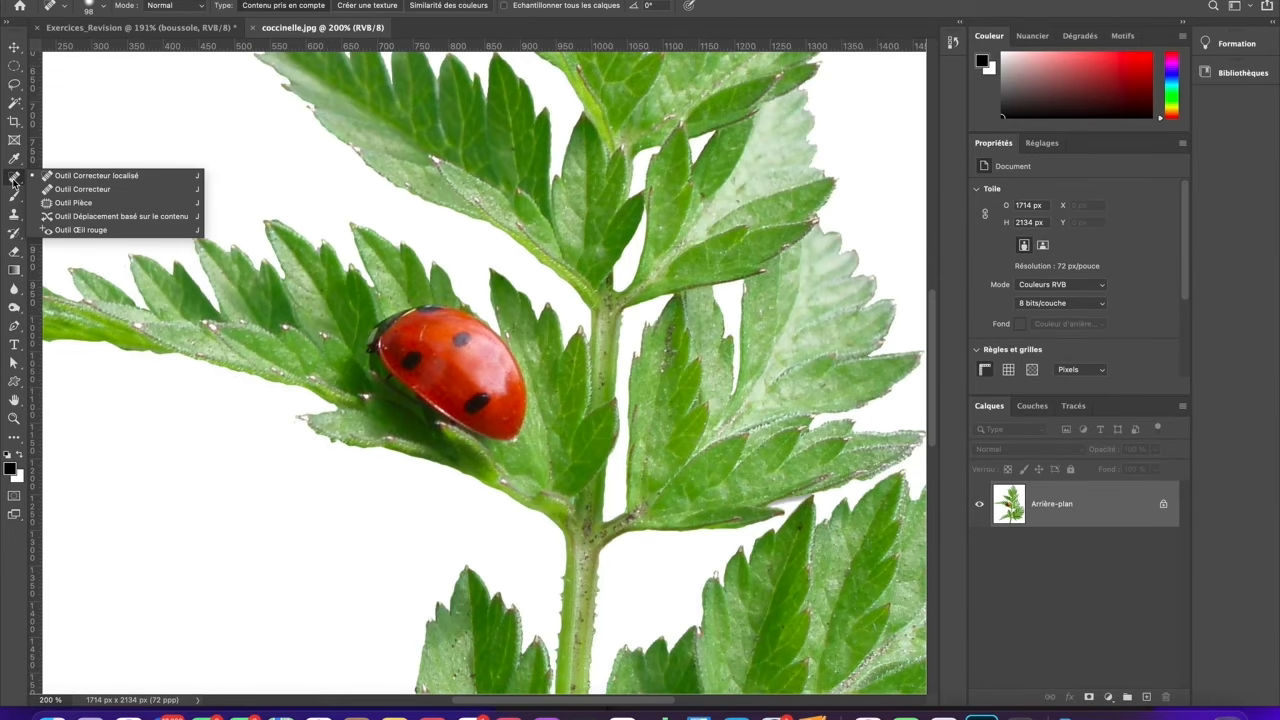
{"action": "left_click", "coordinate": [86, 203]}
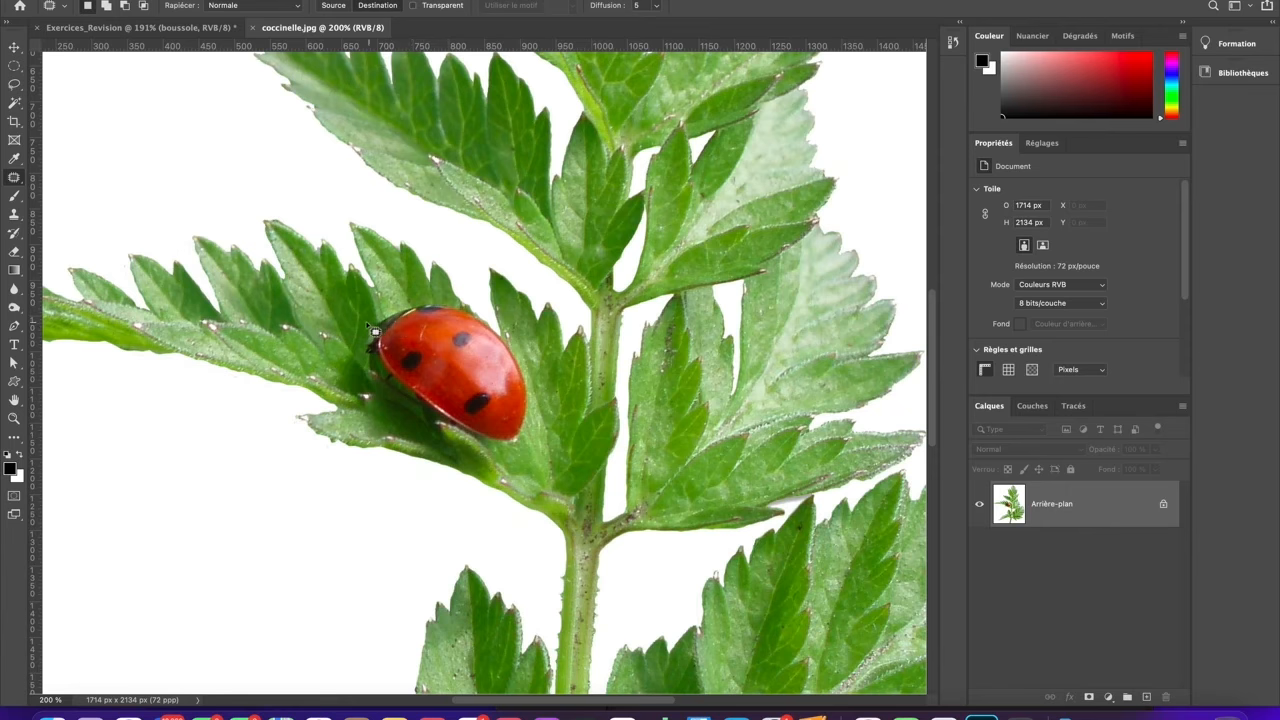
{"action": "mouse_move", "coordinate": [368, 328]}
{"action": "left_mouse_down"}
{"action": "mouse_move", "coordinate": [448, 307]}
{"action": "mouse_move", "coordinate": [520, 353]}
{"action": "mouse_move", "coordinate": [535, 416]}
{"action": "mouse_move", "coordinate": [523, 446]}
{"action": "mouse_move", "coordinate": [432, 419]}
{"action": "mouse_move", "coordinate": [439, 427]}
{"action": "mouse_move", "coordinate": [394, 396]}
{"action": "mouse_move", "coordinate": [376, 328]}
{"action": "left_mouse_up"}
Patch the outlined ladybug with leaf texture sampled from the leaf directly above it, and deselect.
{"action": "scroll", "coordinate": [547, 430], "scroll_direction": "up", "scroll_amount": 5}
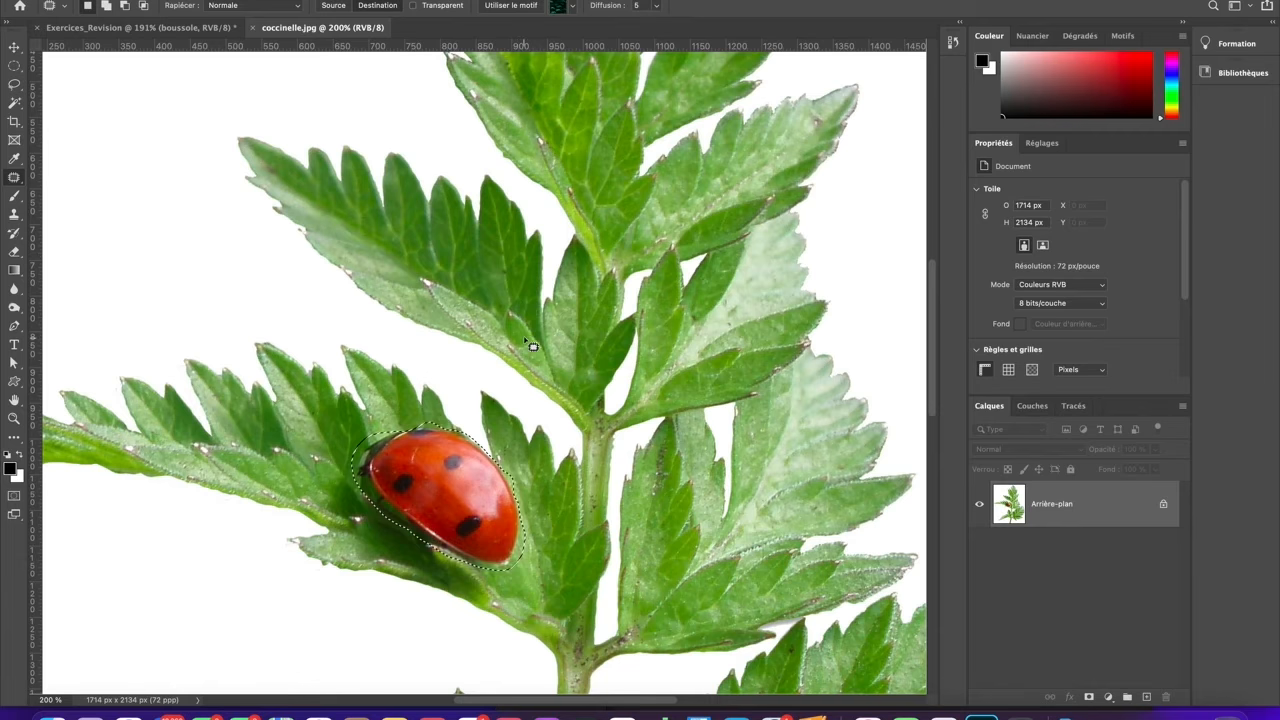
{"action": "scroll", "coordinate": [535, 360], "scroll_direction": "down", "scroll_amount": 5}
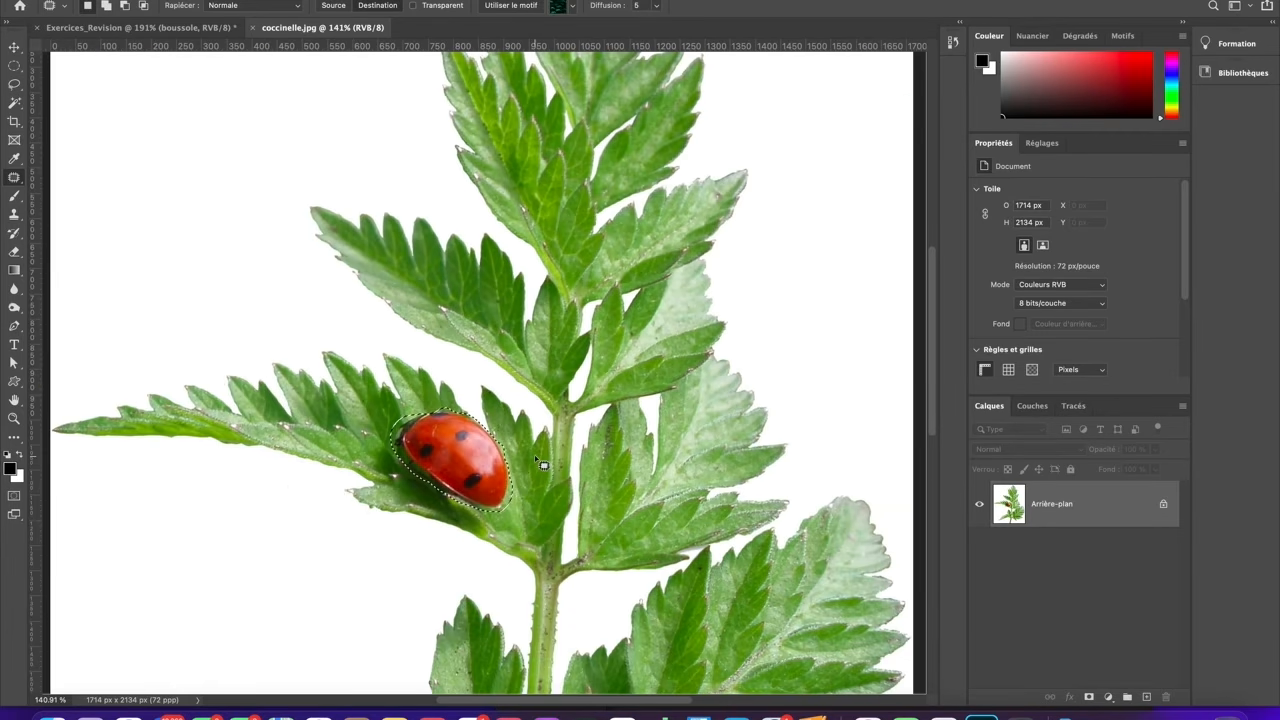
{"action": "scroll", "coordinate": [540, 463], "scroll_direction": "down", "scroll_amount": 5}
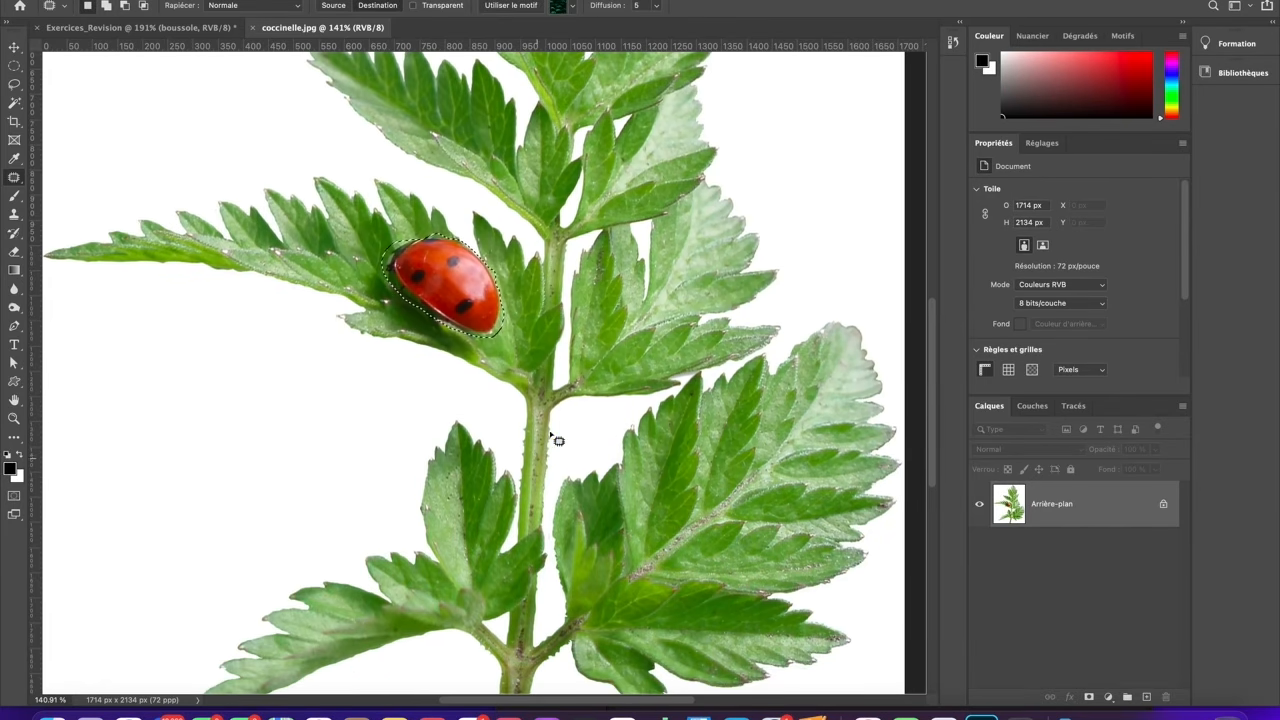
{"action": "scroll", "coordinate": [553, 436], "scroll_direction": "up", "scroll_amount": 3}
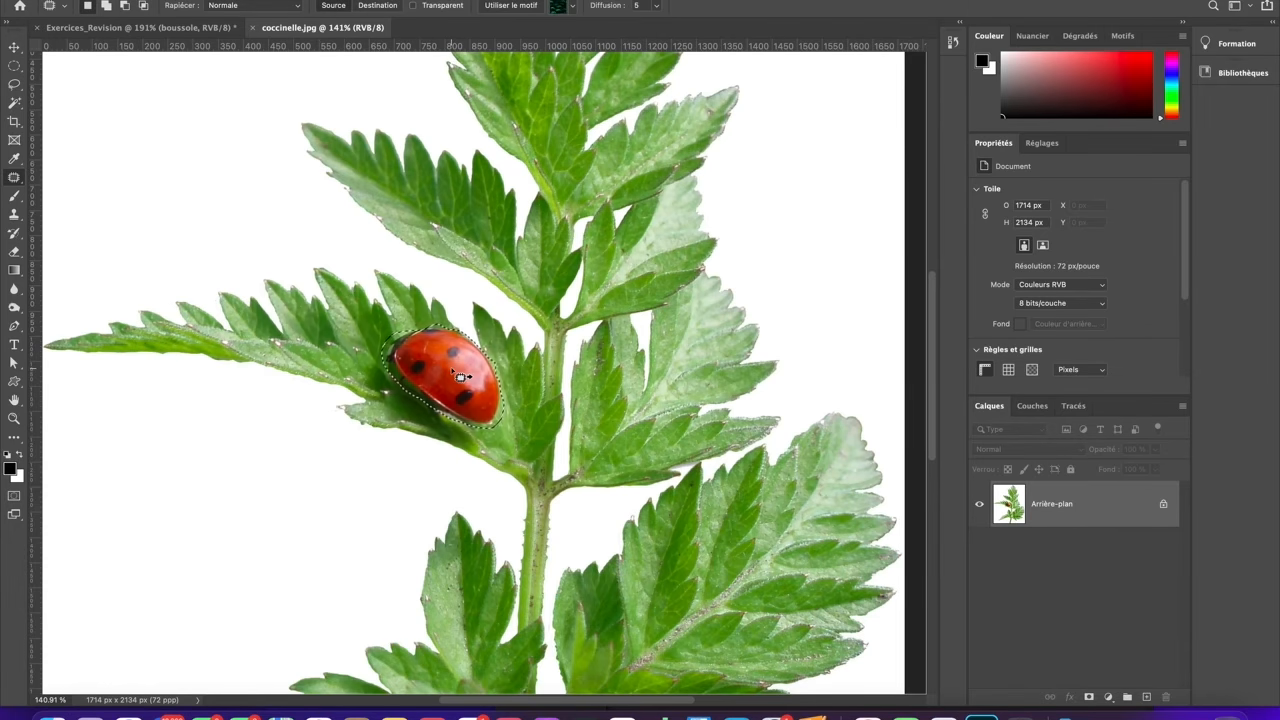
{"action": "left_click_drag", "start_coordinate": [459, 375], "coordinate": [462, 210]}
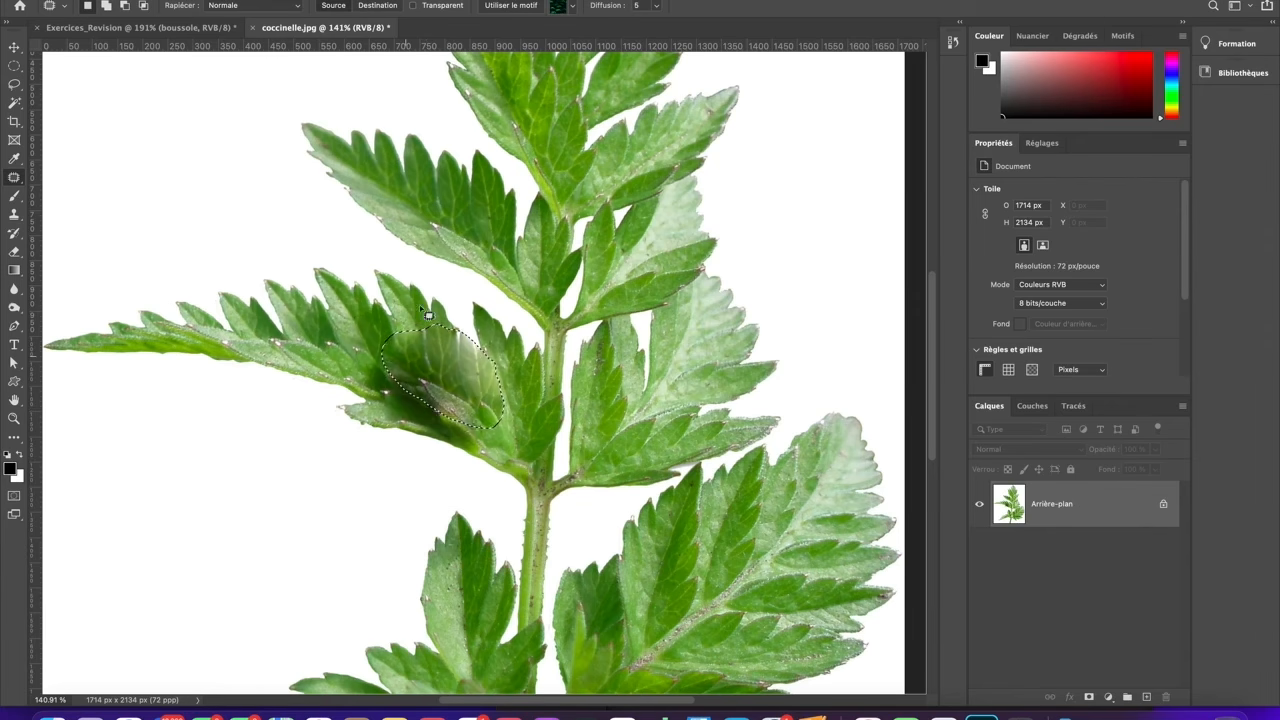
{"action": "left_click", "coordinate": [453, 420]}
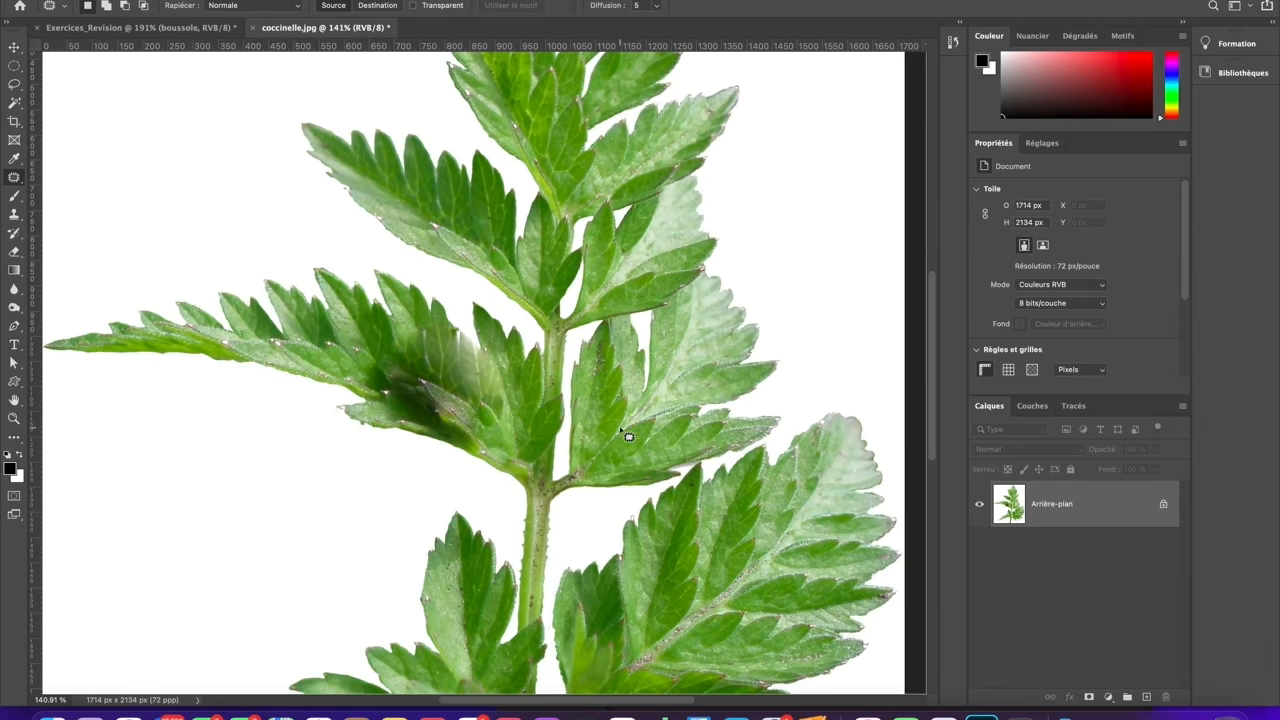
Patch the leftover dark mark on the middle leaf with texture sampled from the leaf directly above, and deselect.
{"action": "scroll", "coordinate": [650, 470], "scroll_direction": "down", "scroll_amount": 2}
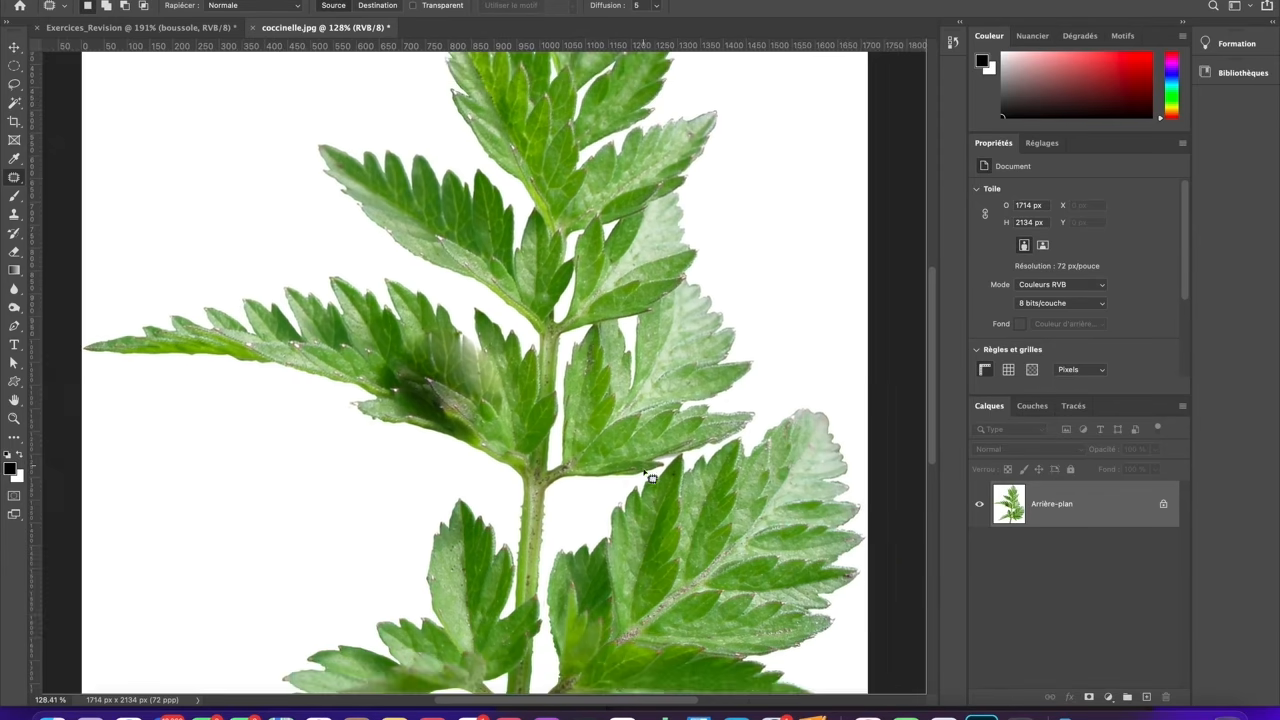
{"action": "scroll", "coordinate": [652, 530], "scroll_direction": "down", "scroll_amount": 4}
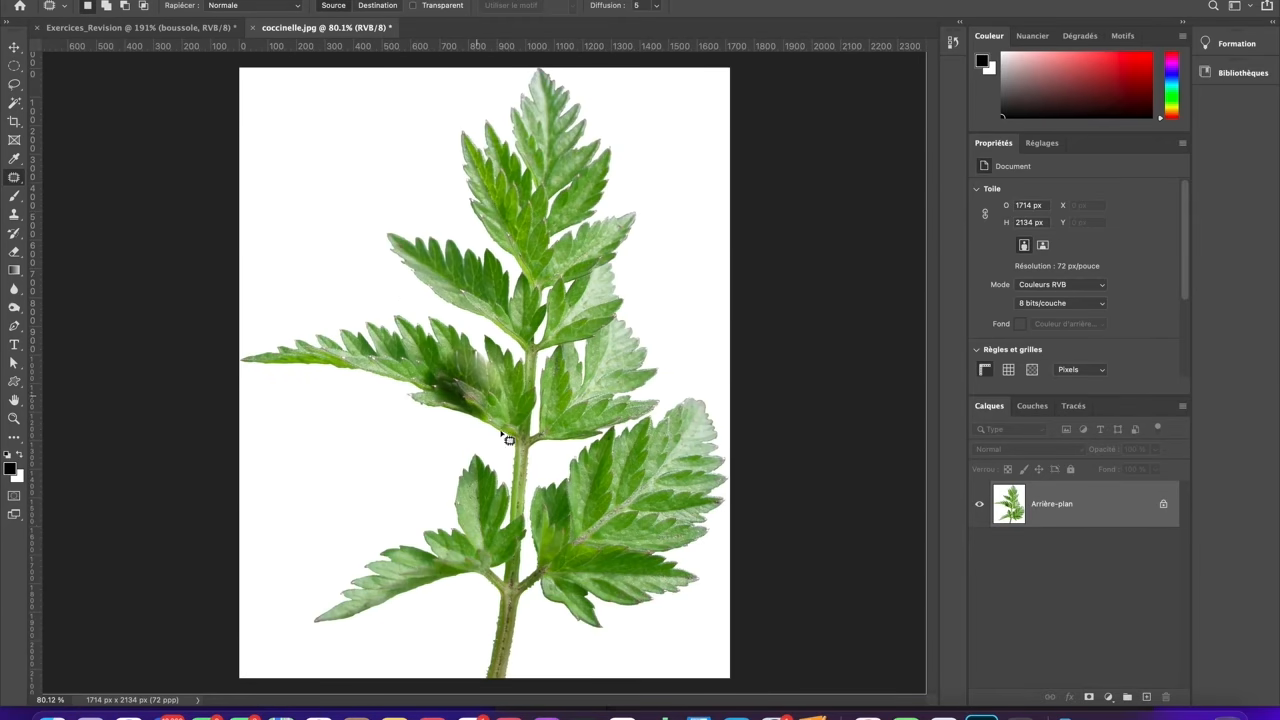
{"action": "scroll", "coordinate": [509, 440], "scroll_direction": "up", "scroll_amount": 5}
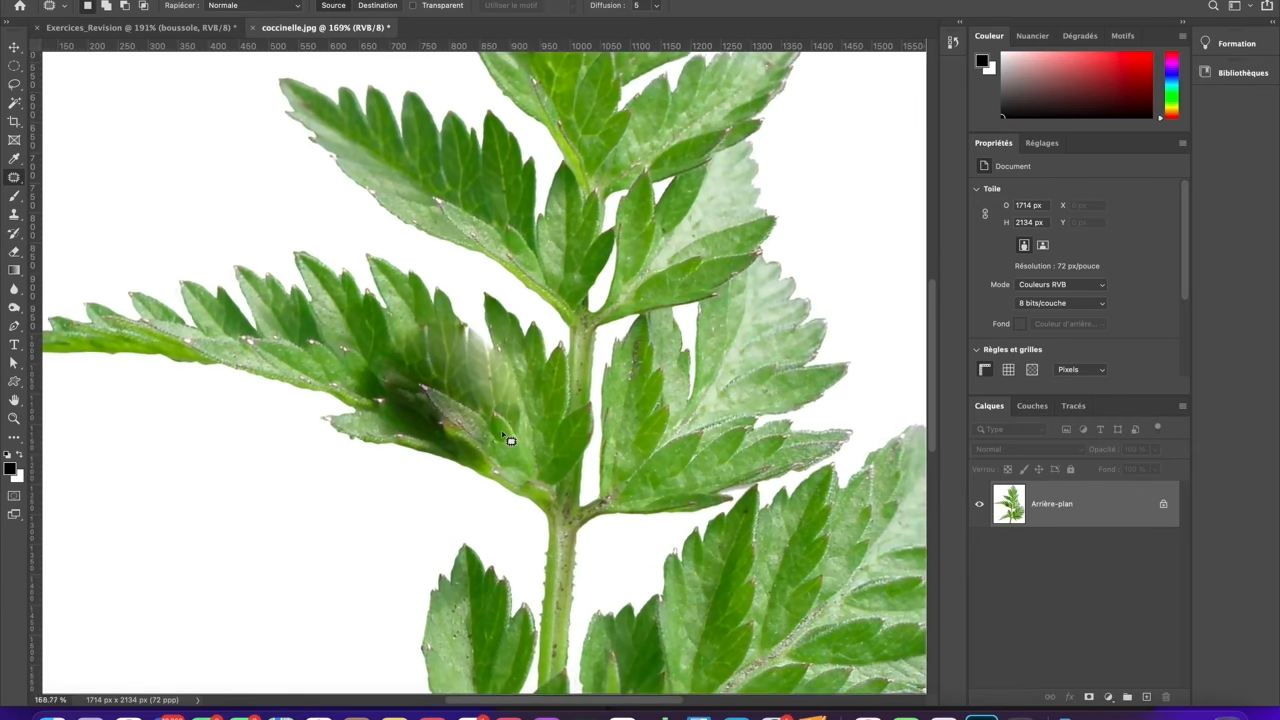
{"action": "scroll", "coordinate": [509, 440], "scroll_direction": "up", "scroll_amount": 1}
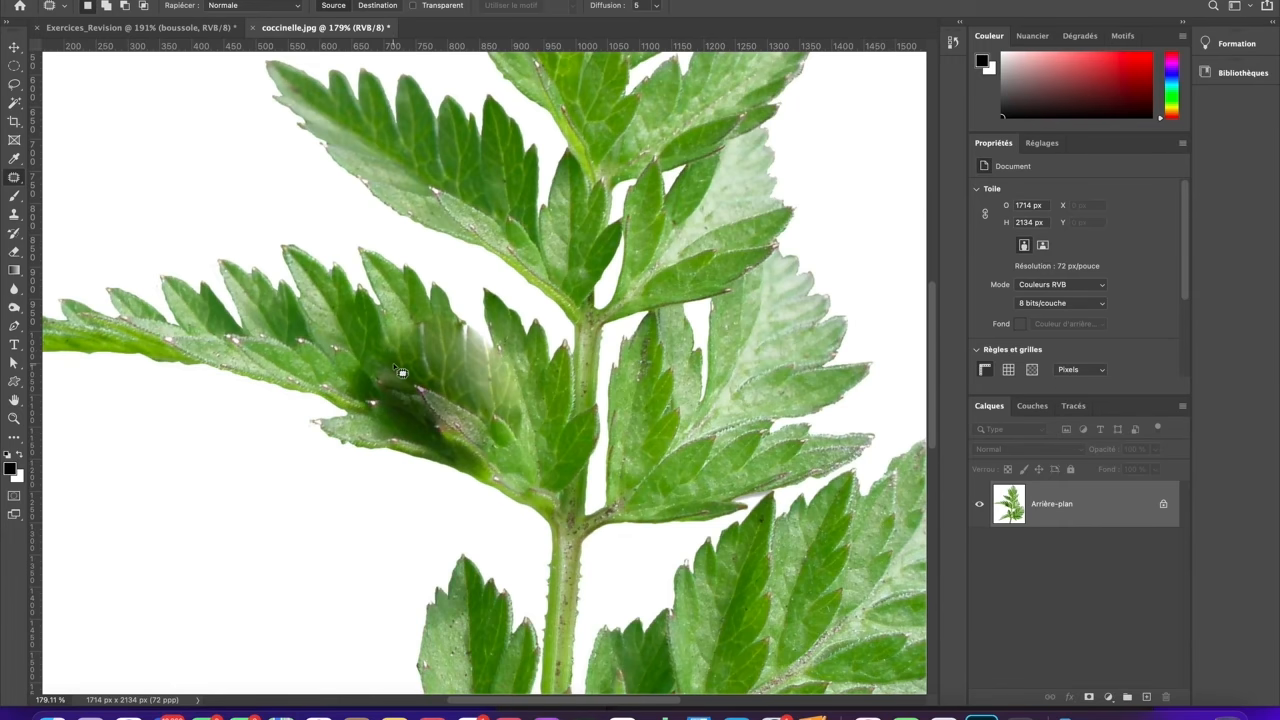
{"action": "mouse_move", "coordinate": [389, 369]}
{"action": "left_mouse_down"}
{"action": "mouse_move", "coordinate": [370, 385]}
{"action": "mouse_move", "coordinate": [491, 463]}
{"action": "mouse_move", "coordinate": [493, 430]}
{"action": "mouse_move", "coordinate": [468, 394]}
{"action": "left_mouse_up"}
{"action": "left_click_drag", "start_coordinate": [390, 378], "coordinate": [388, 383]}
{"action": "left_click_drag", "start_coordinate": [441, 418], "coordinate": [448, 192]}
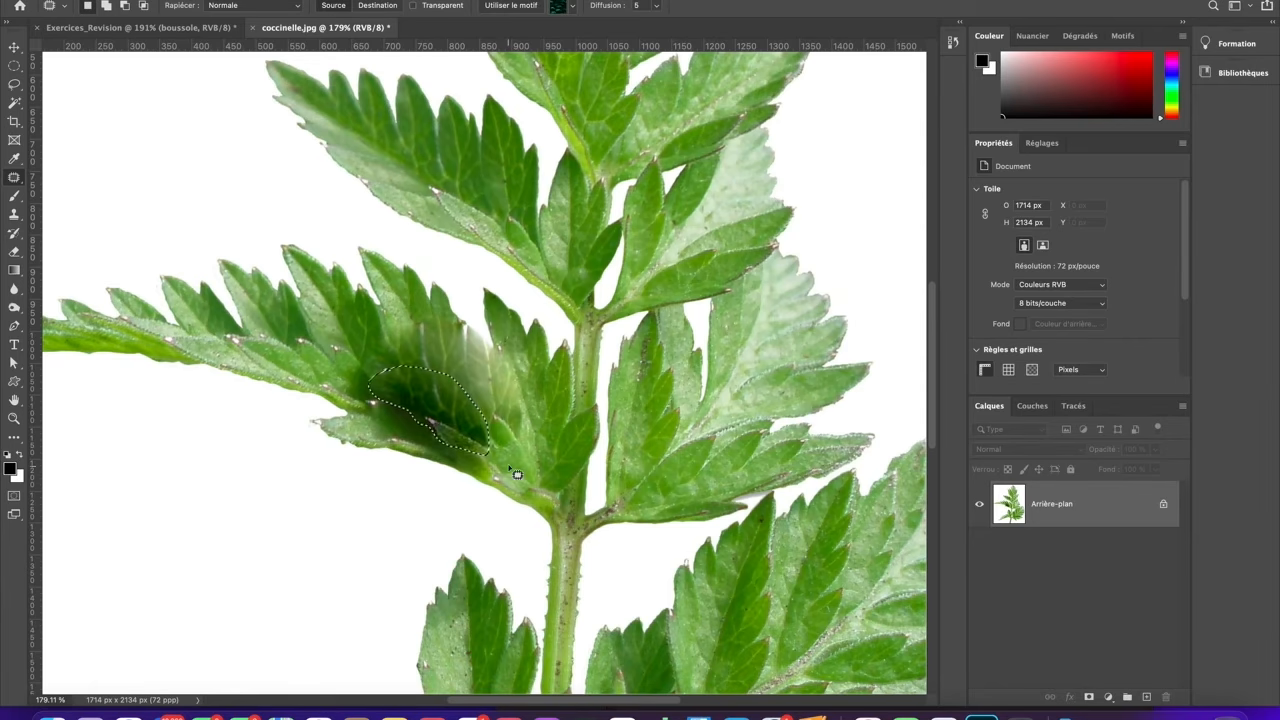
{"action": "key", "text": "super+d"}
Select the white background around the branch with the Magic Wand at a tolerance of 30.
{"action": "scroll", "coordinate": [565, 515], "scroll_direction": "down", "scroll_amount": 3}
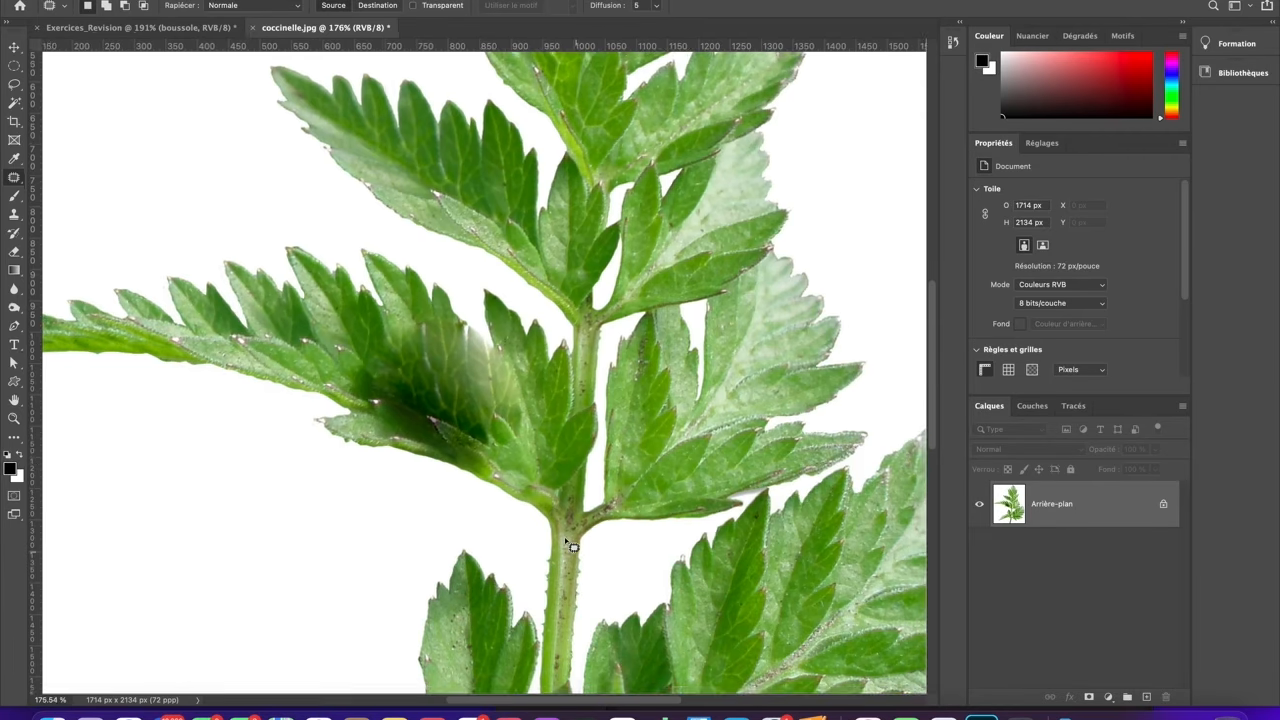
{"action": "scroll", "coordinate": [579, 578], "scroll_direction": "down", "scroll_amount": 3}
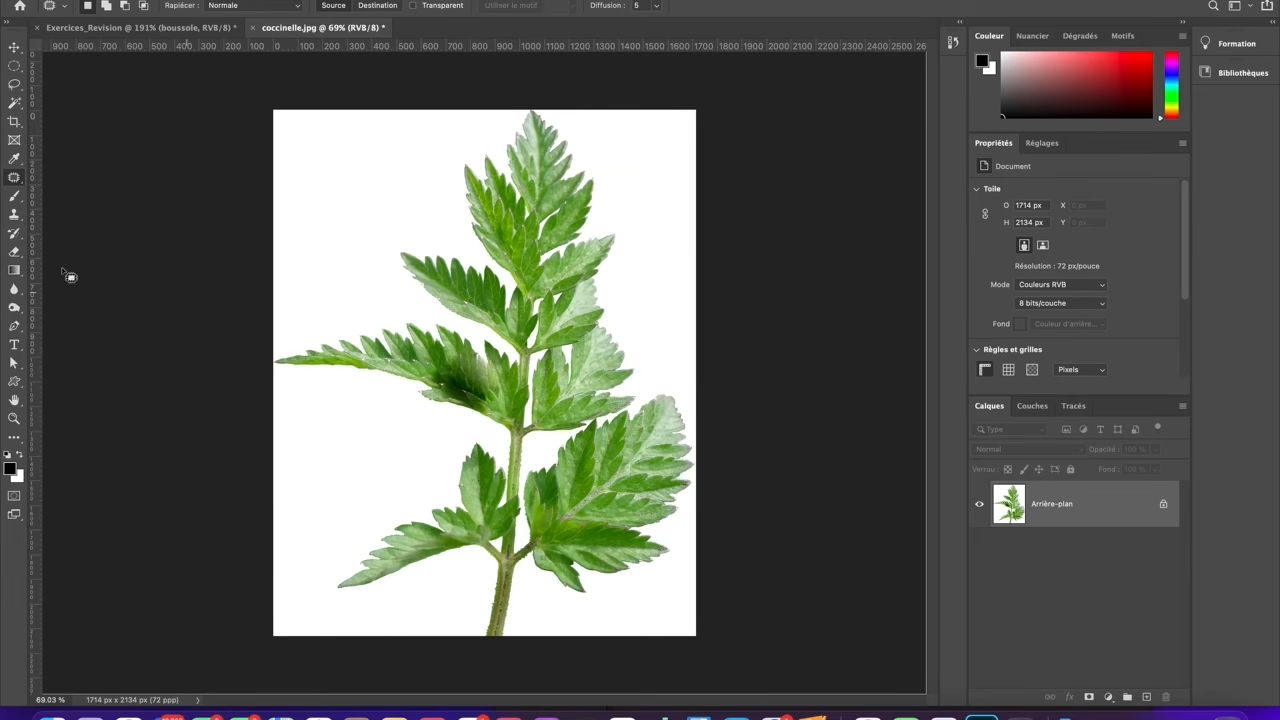
{"action": "left_click", "coordinate": [15, 104]}
{"action": "left_click", "coordinate": [354, 209]}
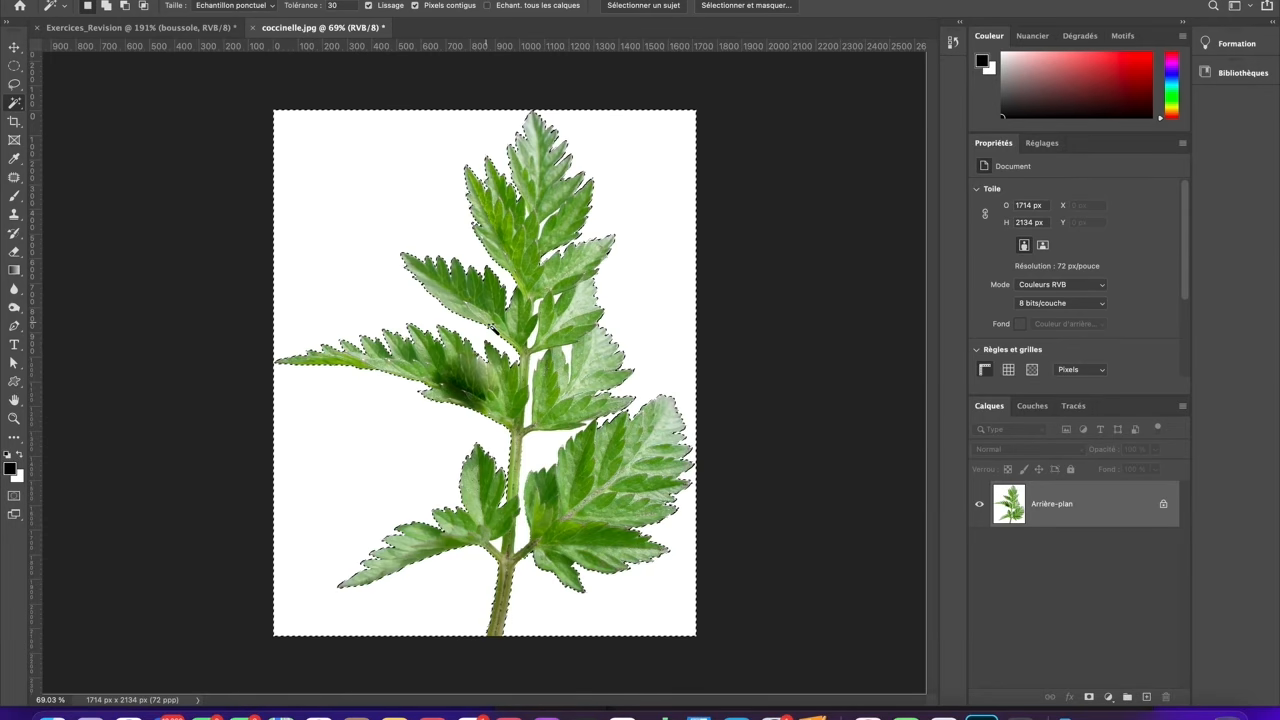
Go over the whole branch and add the enclosed white gaps between its leaves to the background selection.
{"action": "scroll", "coordinate": [543, 414], "scroll_direction": "up", "scroll_amount": 1}
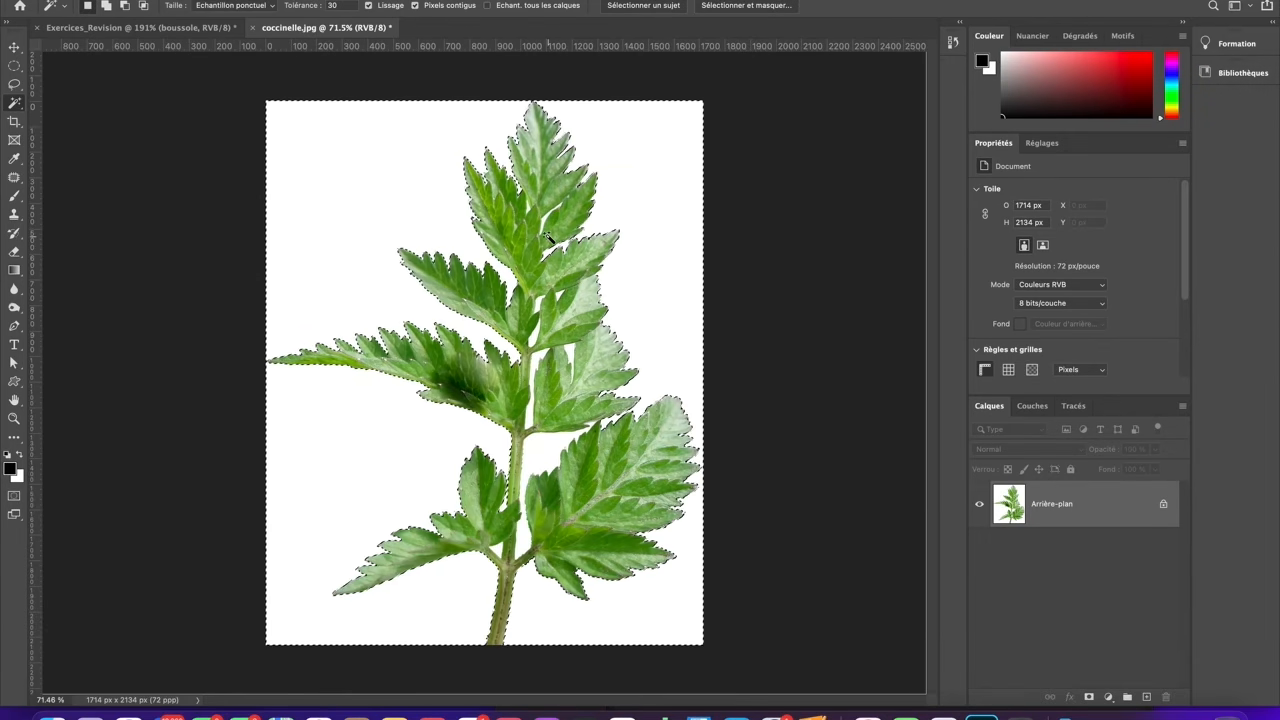
{"action": "scroll", "coordinate": [548, 237], "scroll_direction": "up", "scroll_amount": 5}
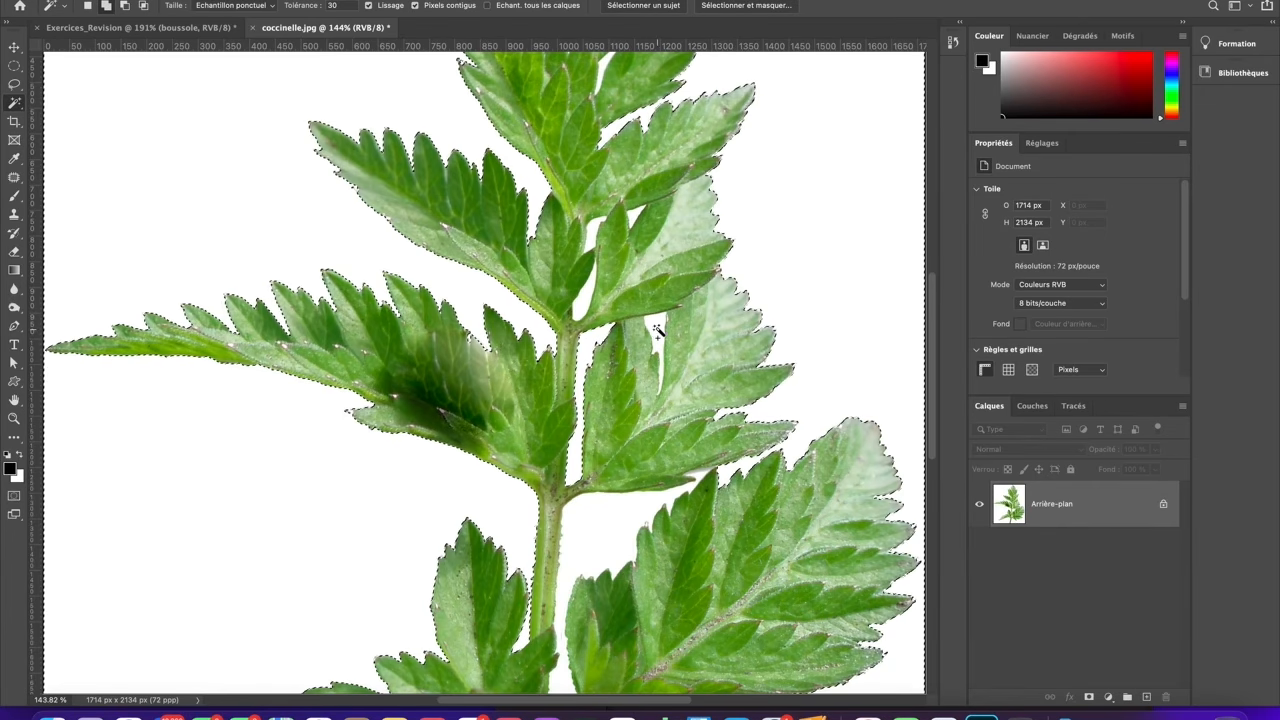
{"action": "scroll", "coordinate": [660, 443], "scroll_direction": "down", "scroll_amount": 3}
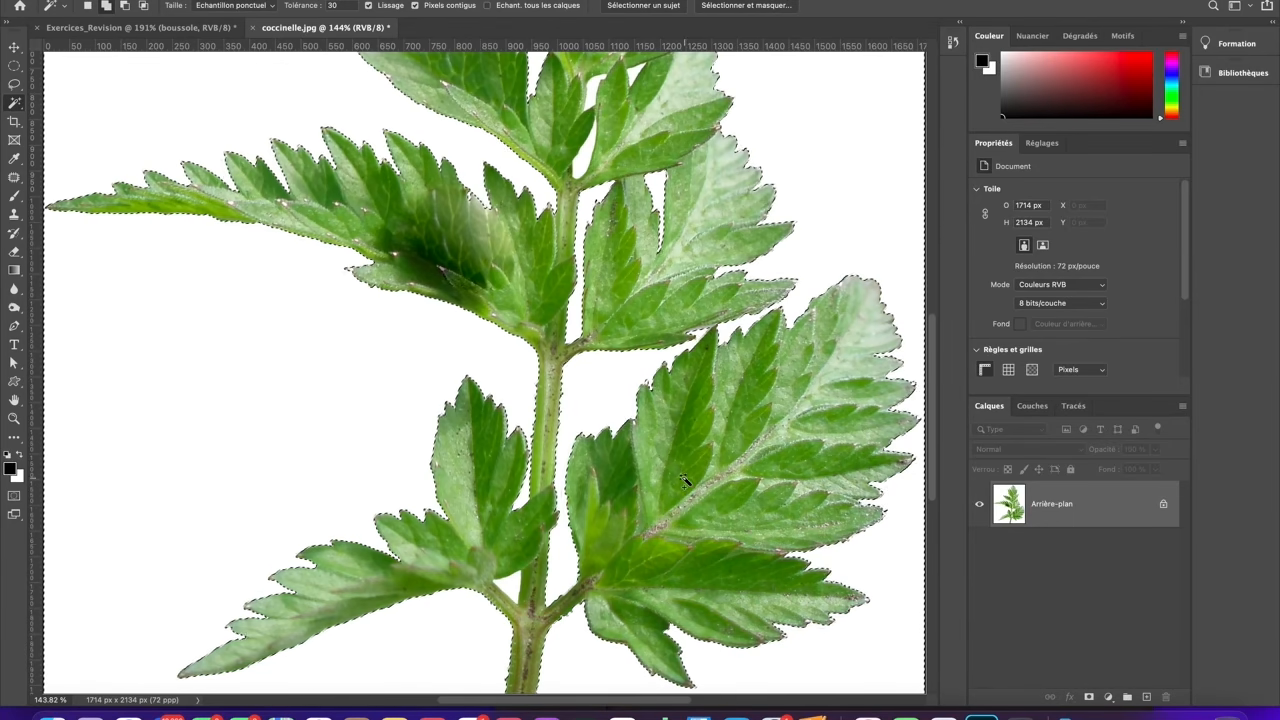
{"action": "scroll", "coordinate": [693, 447], "scroll_direction": "down", "scroll_amount": 2}
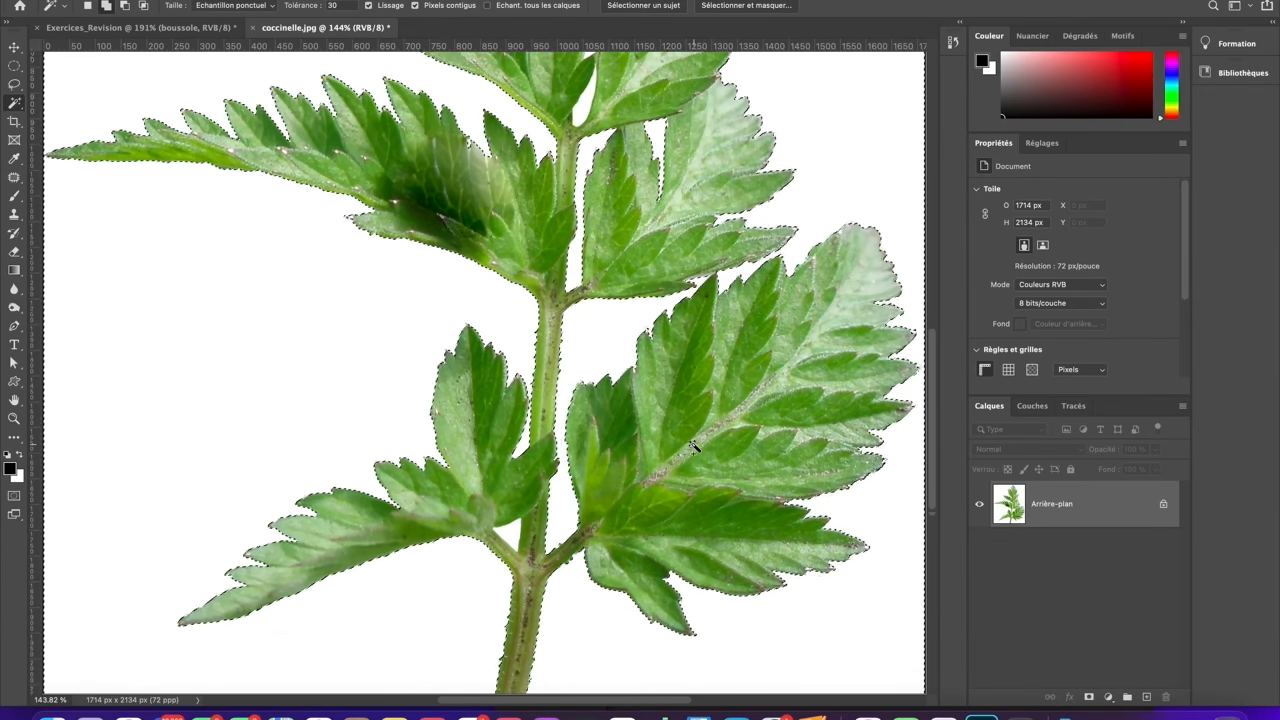
{"action": "scroll", "coordinate": [693, 447], "scroll_direction": "down", "scroll_amount": 1}
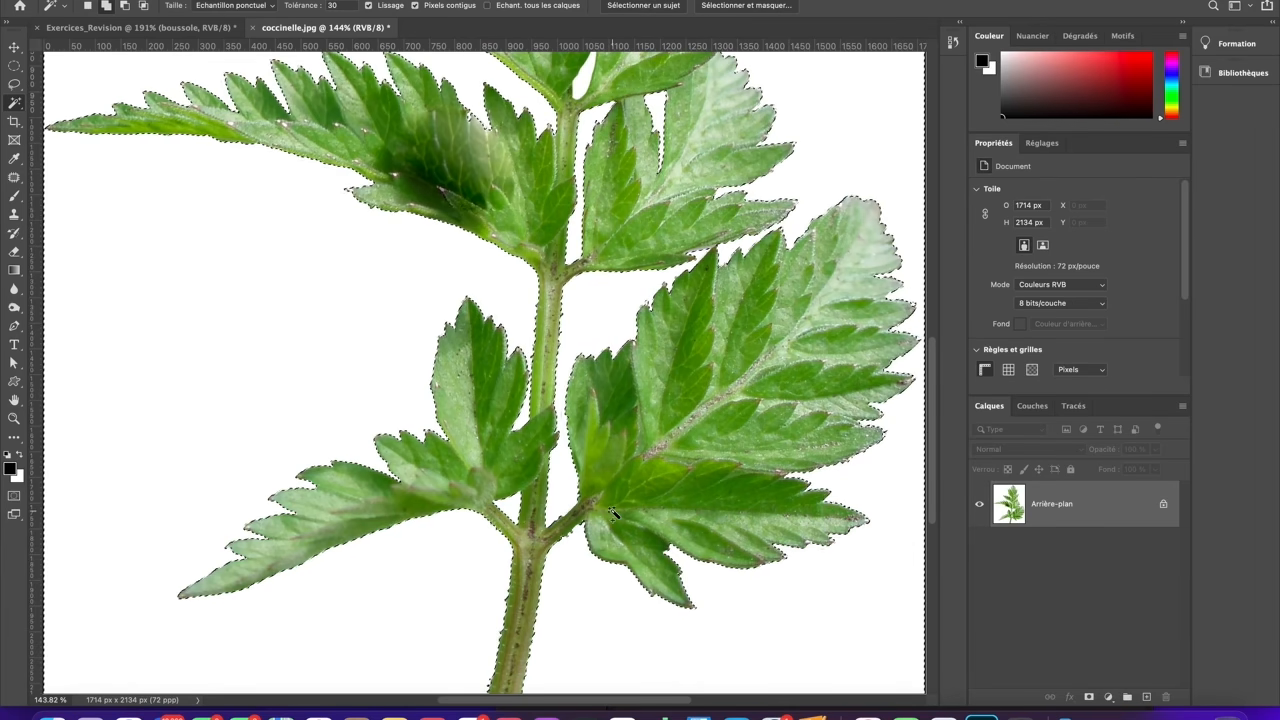
{"action": "scroll", "coordinate": [613, 512], "scroll_direction": "up", "scroll_amount": 6}
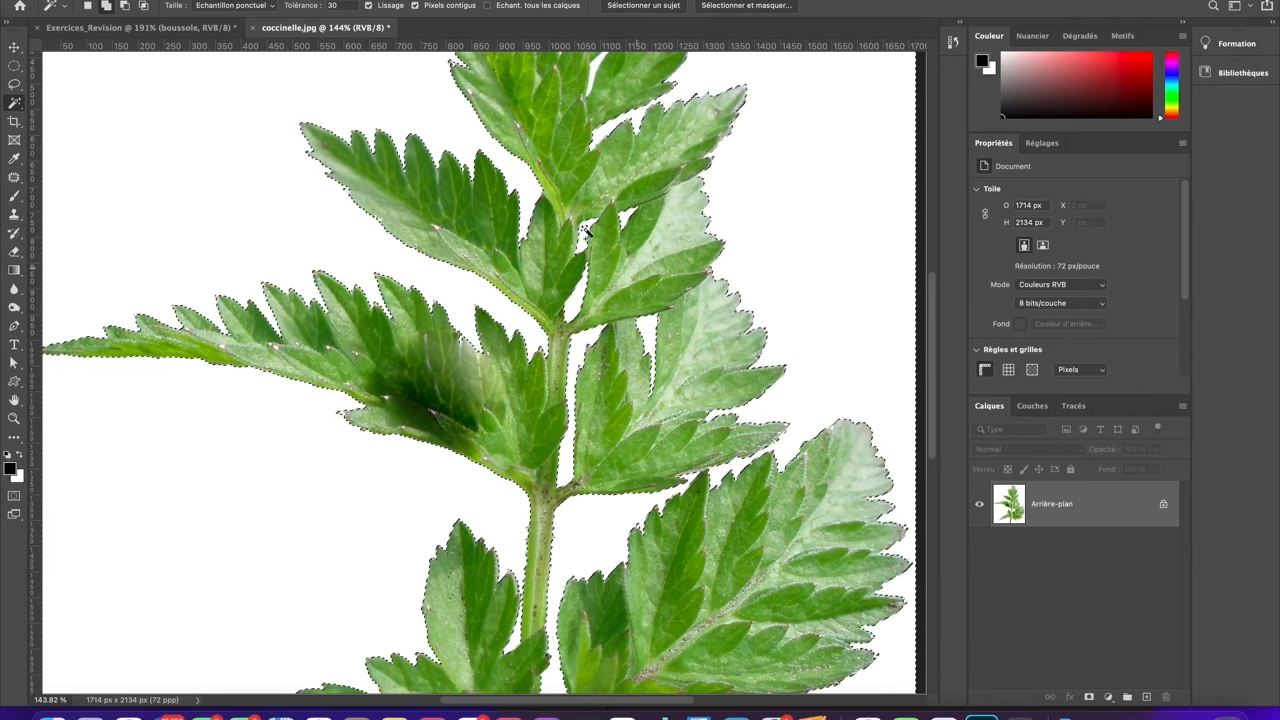
{"action": "scroll", "coordinate": [588, 228], "scroll_direction": "up", "scroll_amount": 5}
{"action": "scroll", "coordinate": [588, 226], "scroll_direction": "up", "scroll_amount": 3}
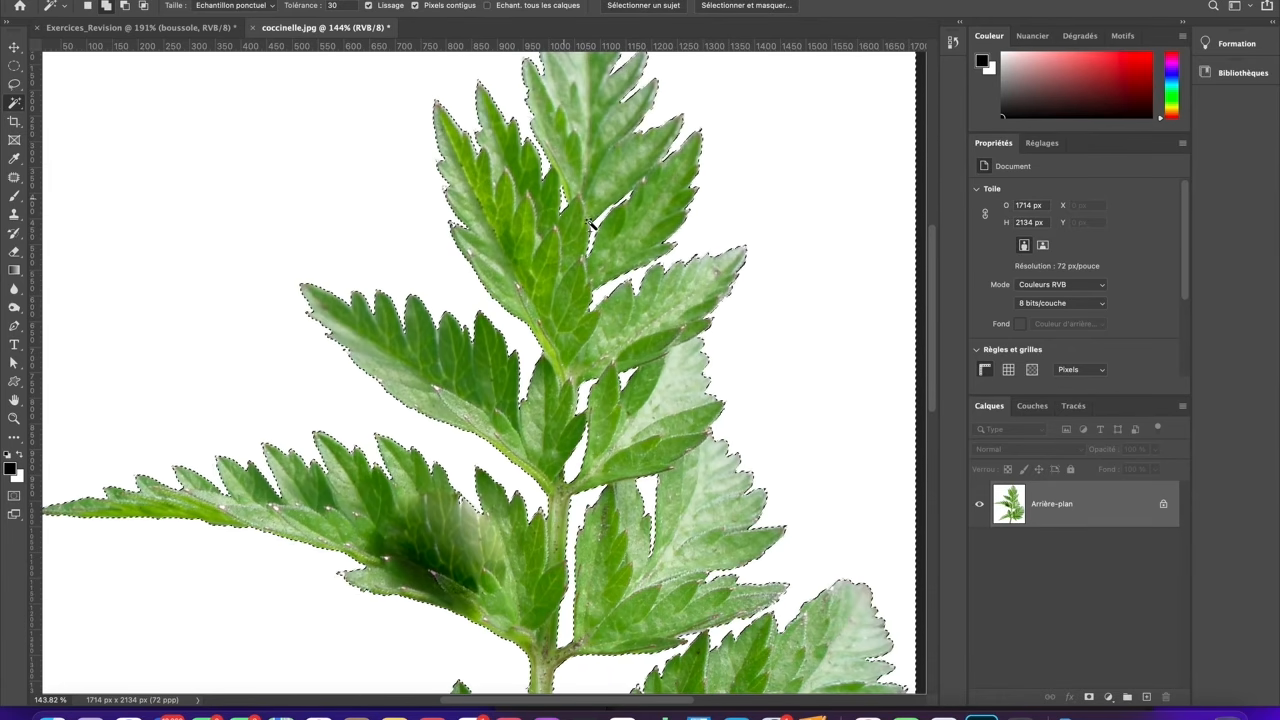
{"action": "scroll", "coordinate": [606, 202], "scroll_direction": "up", "scroll_amount": 1}
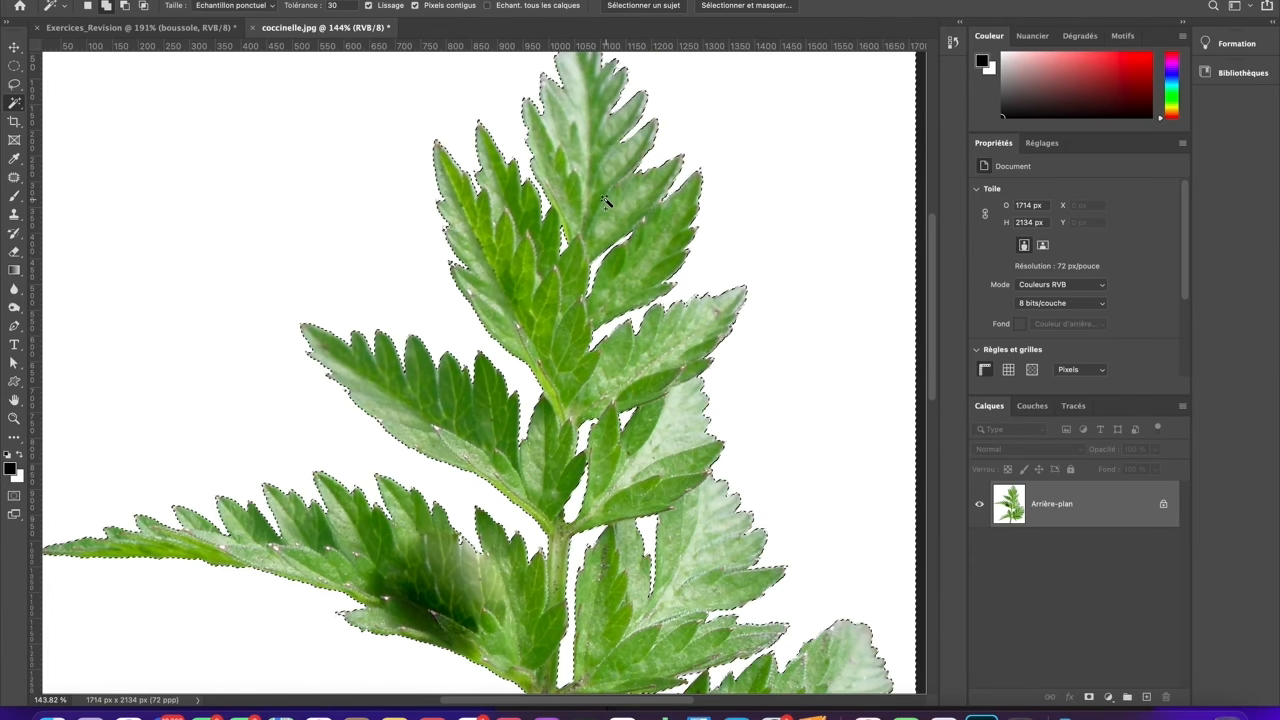
{"action": "key", "text": "super+0"}
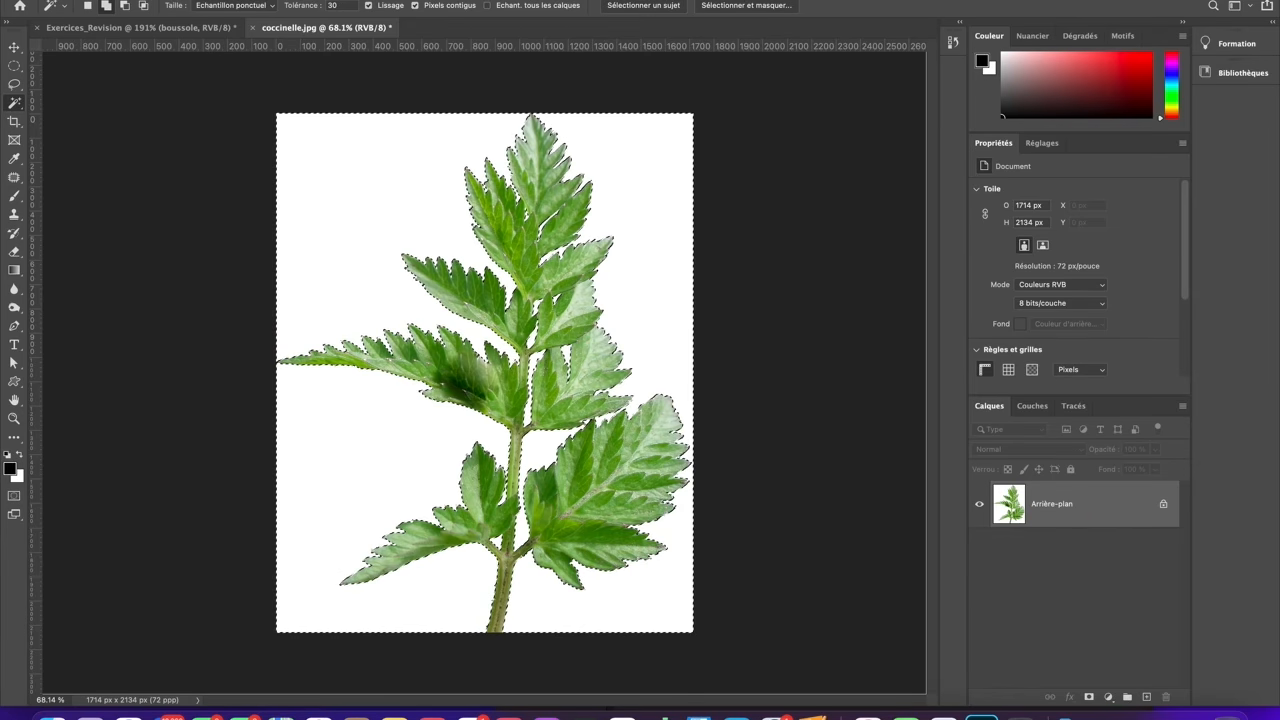
Invert the selection to select the branch instead of the white background.
{"action": "left_click", "coordinate": [335, 0]}
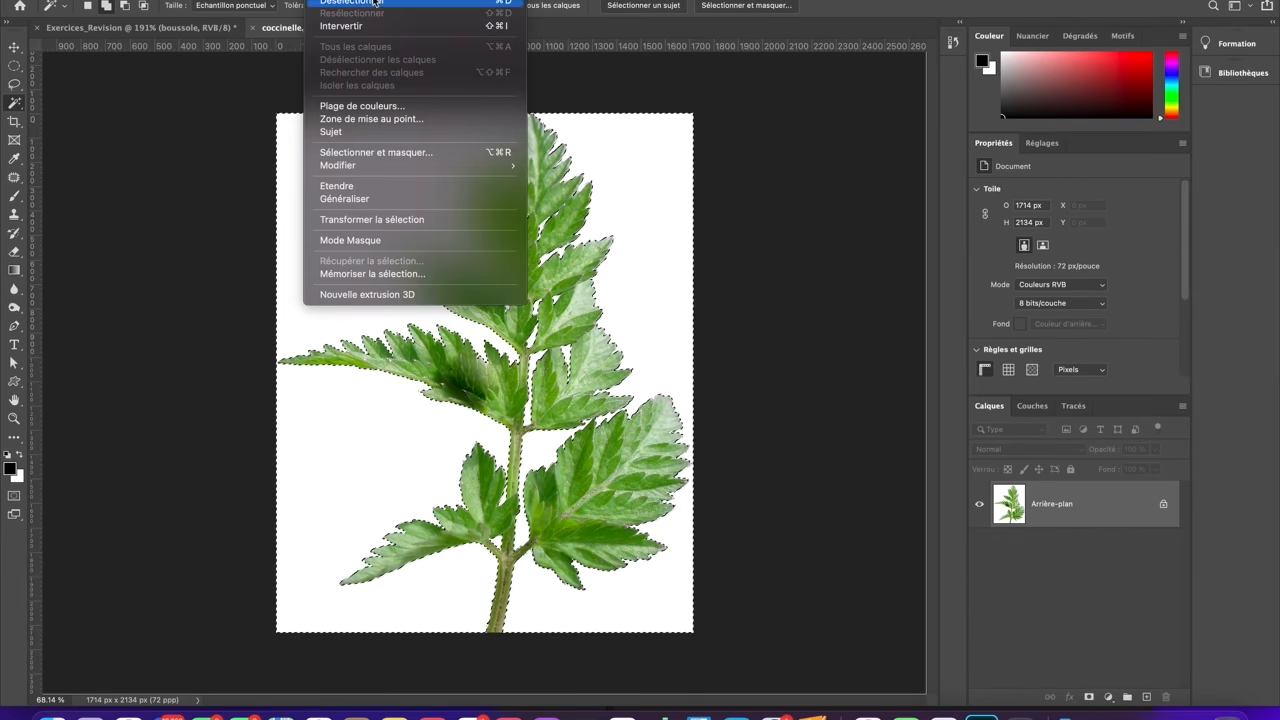
{"action": "left_click", "coordinate": [790, 398]}
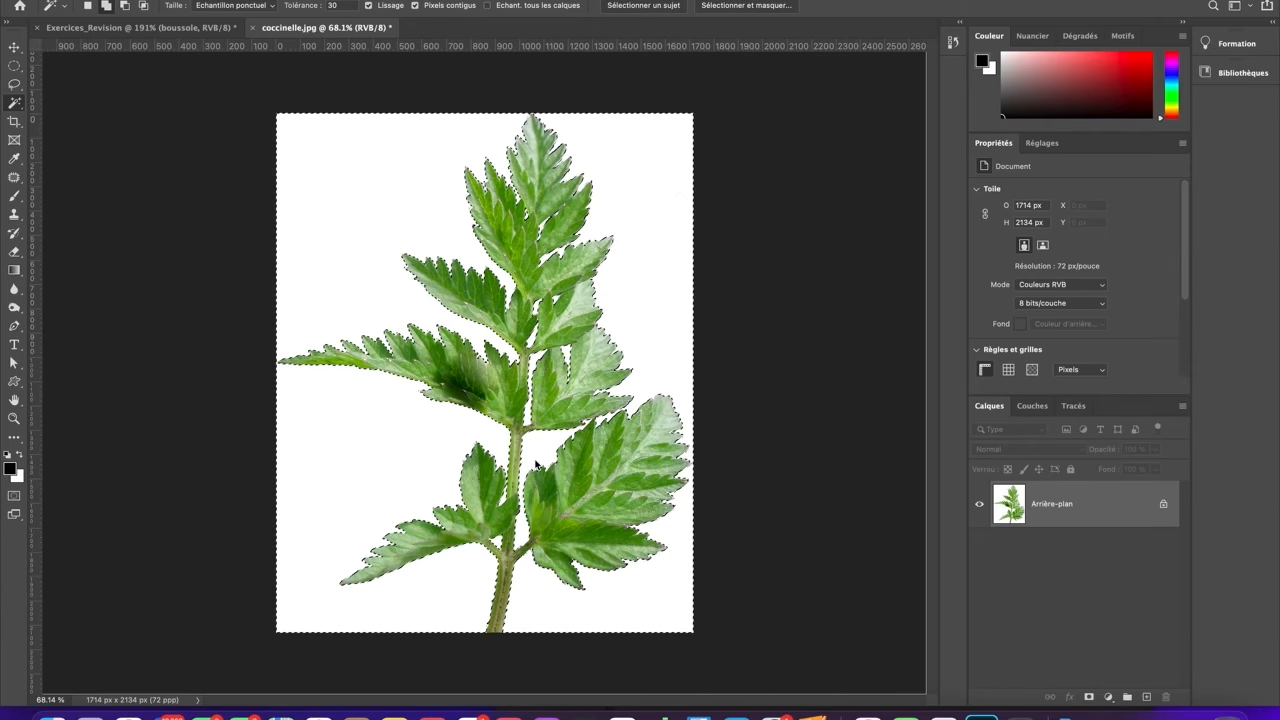
{"action": "left_click", "coordinate": [374, 0]}
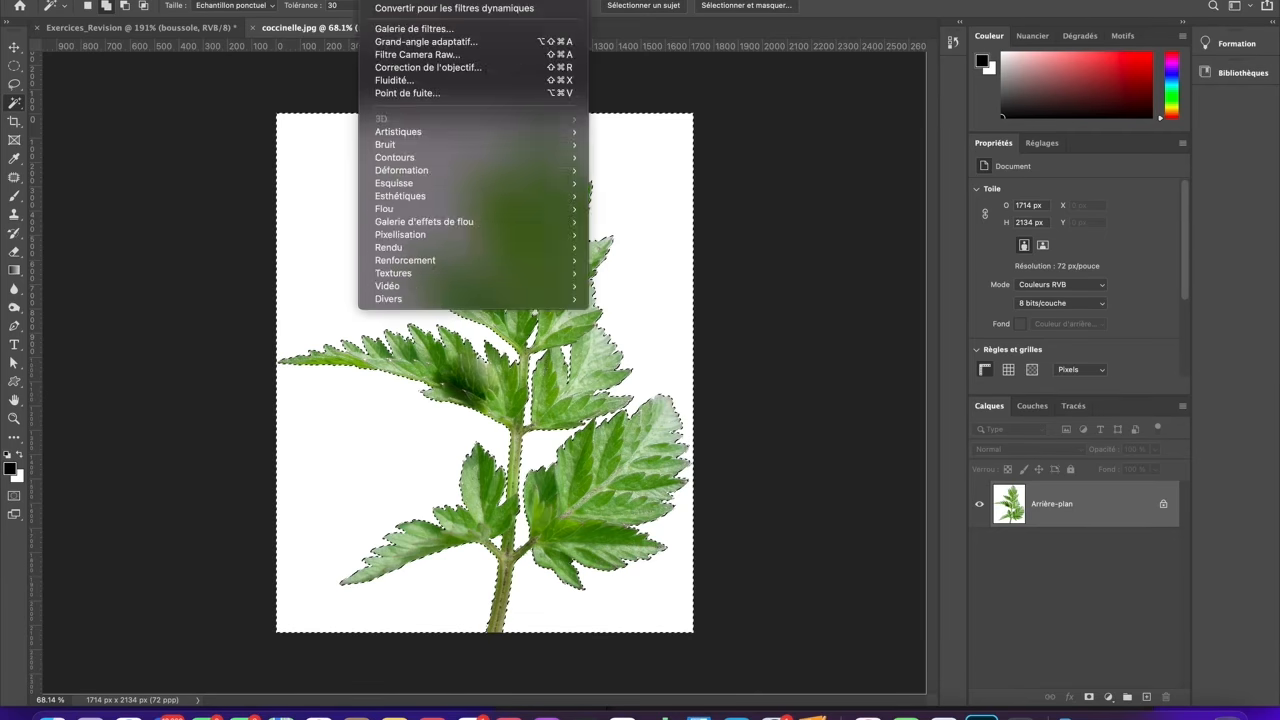
{"action": "mouse_move", "coordinate": [330, 0]}
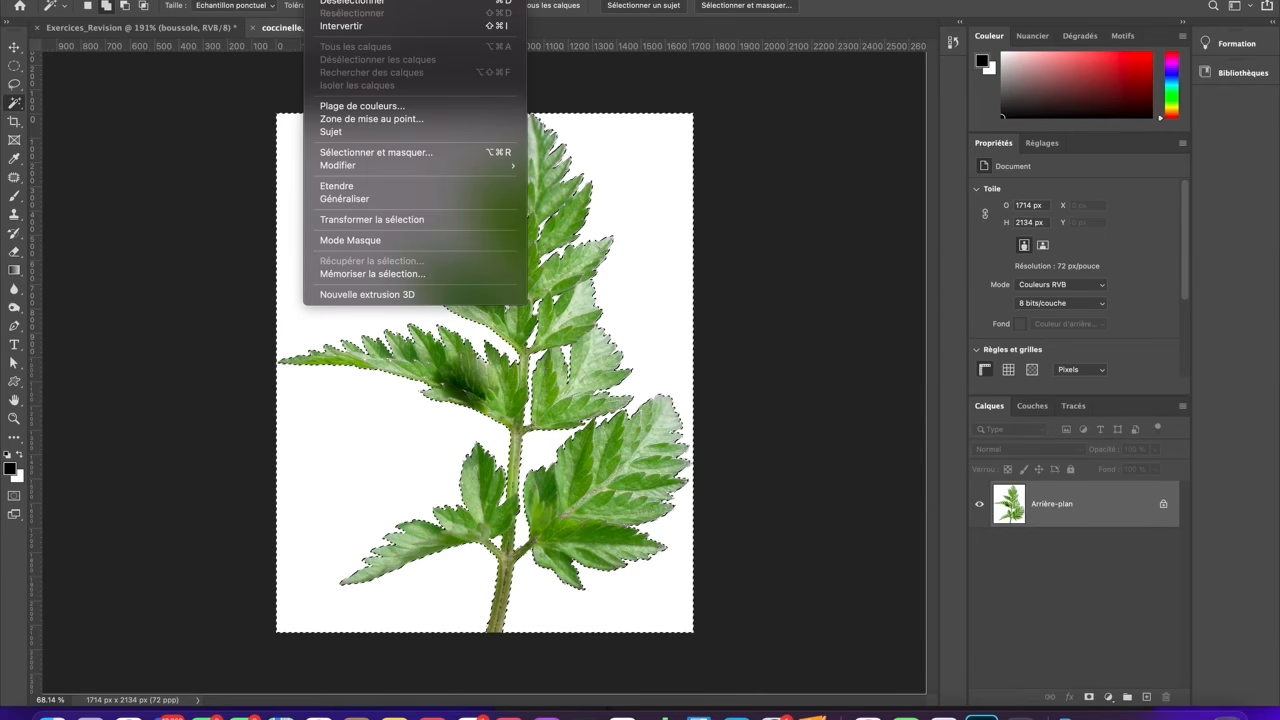
{"action": "left_click", "coordinate": [360, 27]}
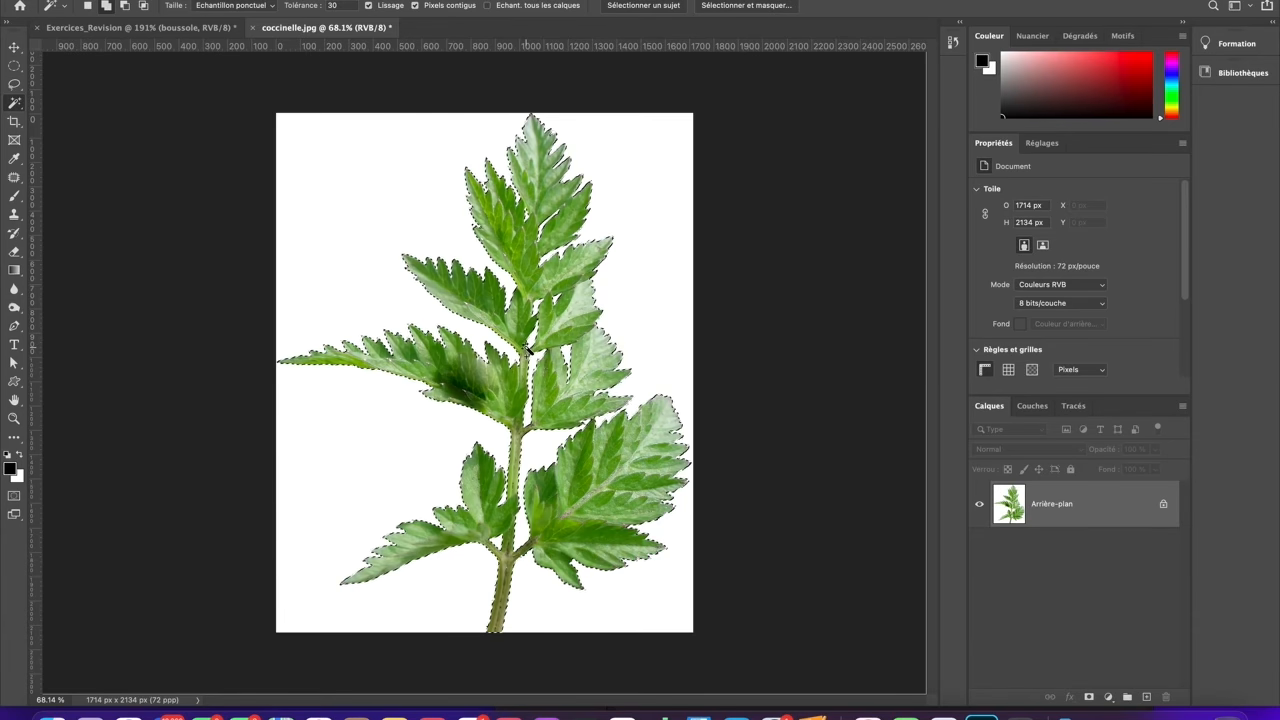
Paste a copy of the selected branch as a new layer in the Exercices_Revision document.
{"action": "key", "text": "ctrl+Tab"}
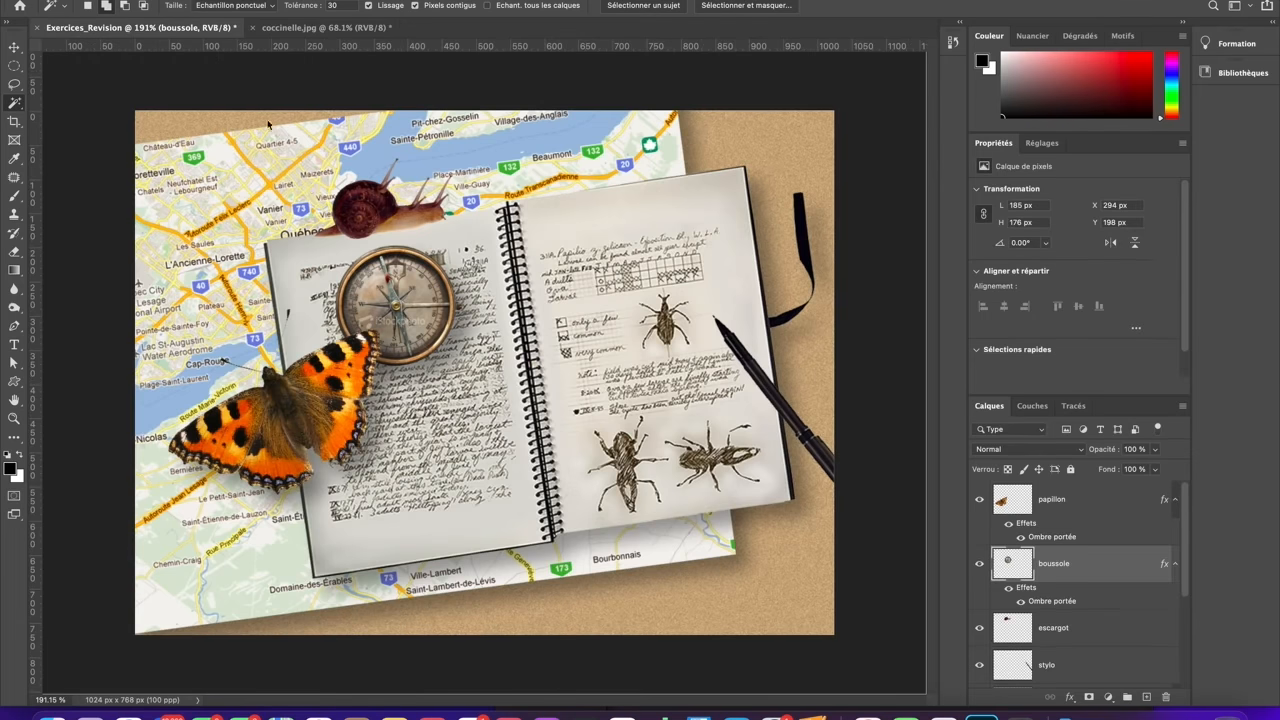
{"action": "key", "text": "v"}
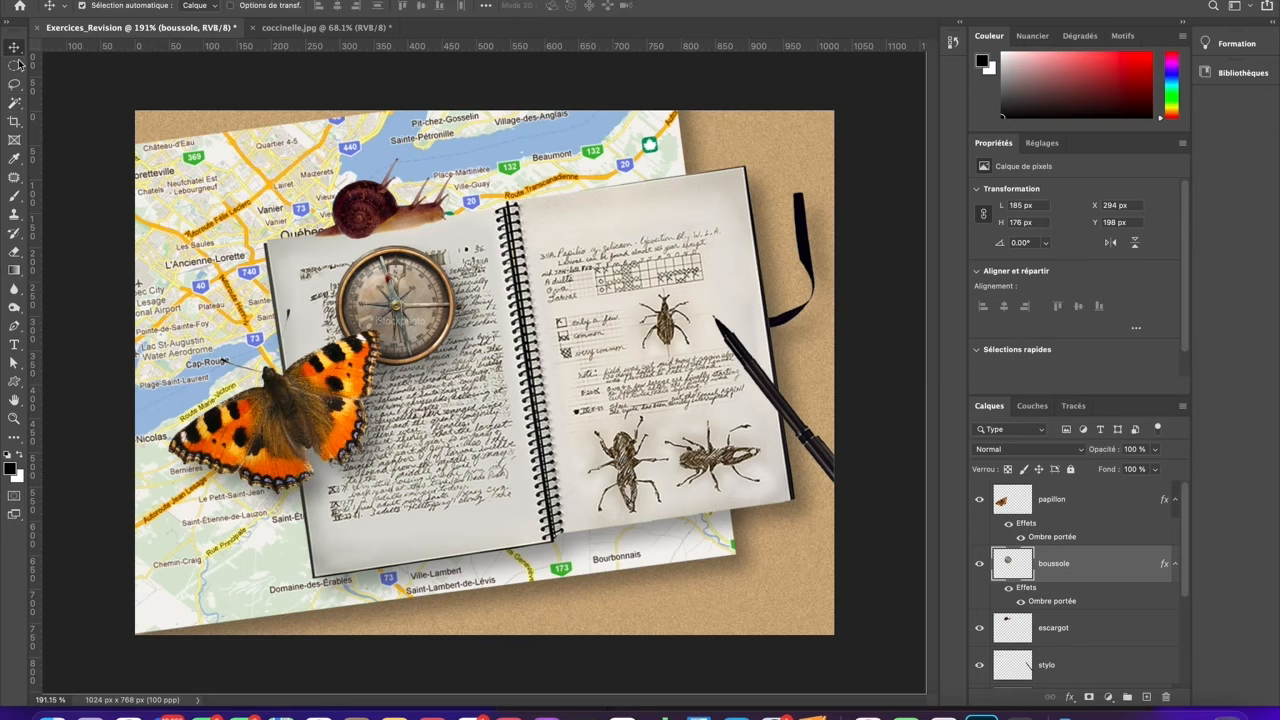
{"action": "left_click", "coordinate": [137, 208]}
{"action": "key", "text": "ctrl+v"}
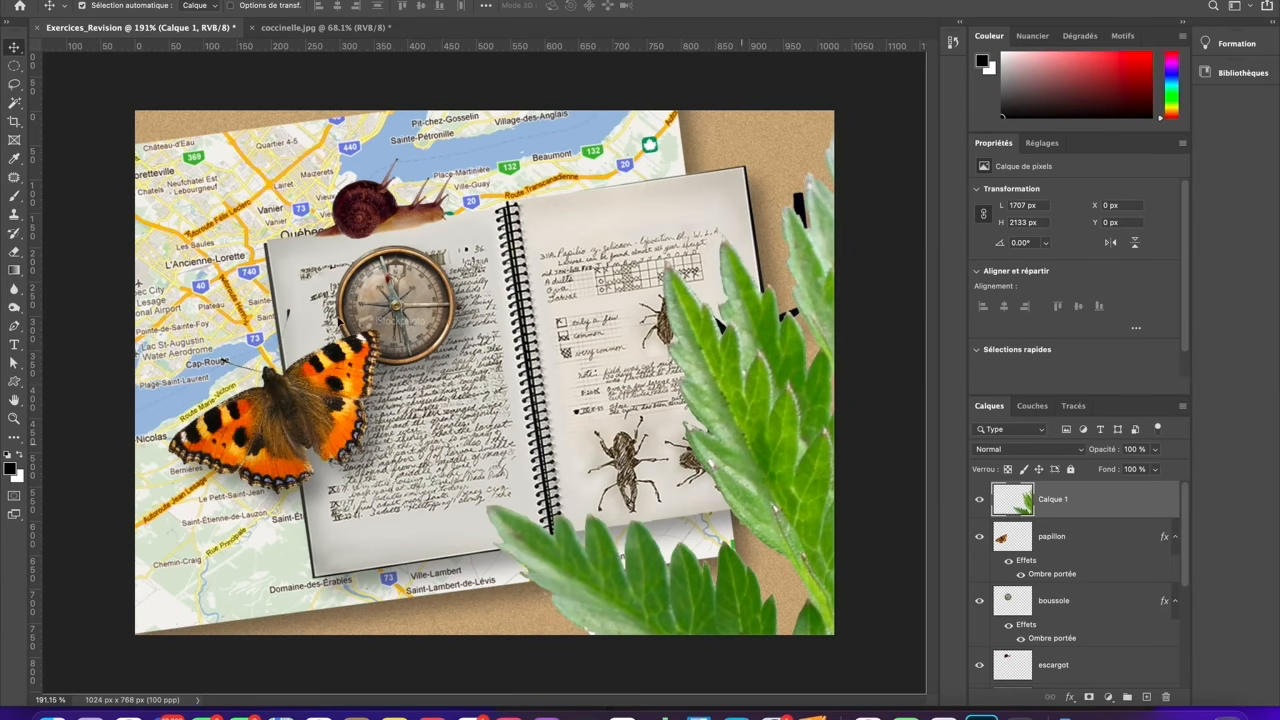
Move the pasted branch over the middle of the notebook and name its layer branche.
{"action": "left_click_drag", "start_coordinate": [746, 443], "coordinate": [338, 318]}
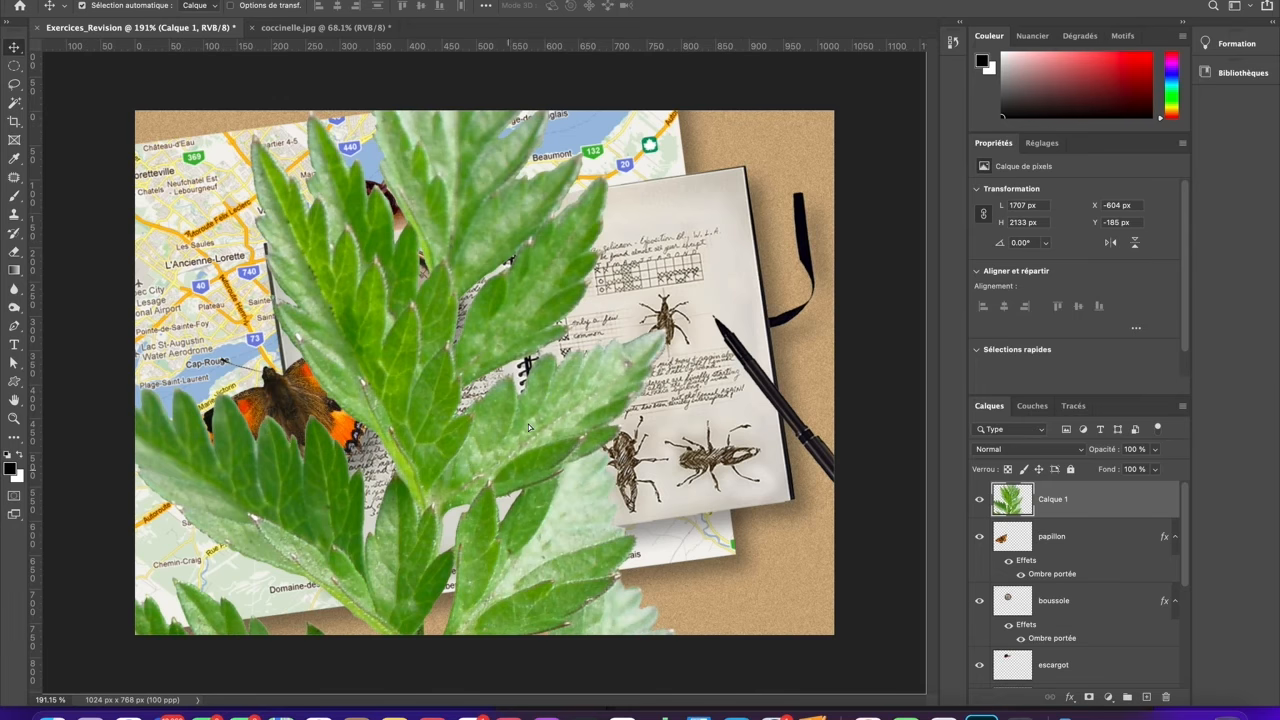
{"action": "left_click_drag", "start_coordinate": [530, 428], "coordinate": [558, 364]}
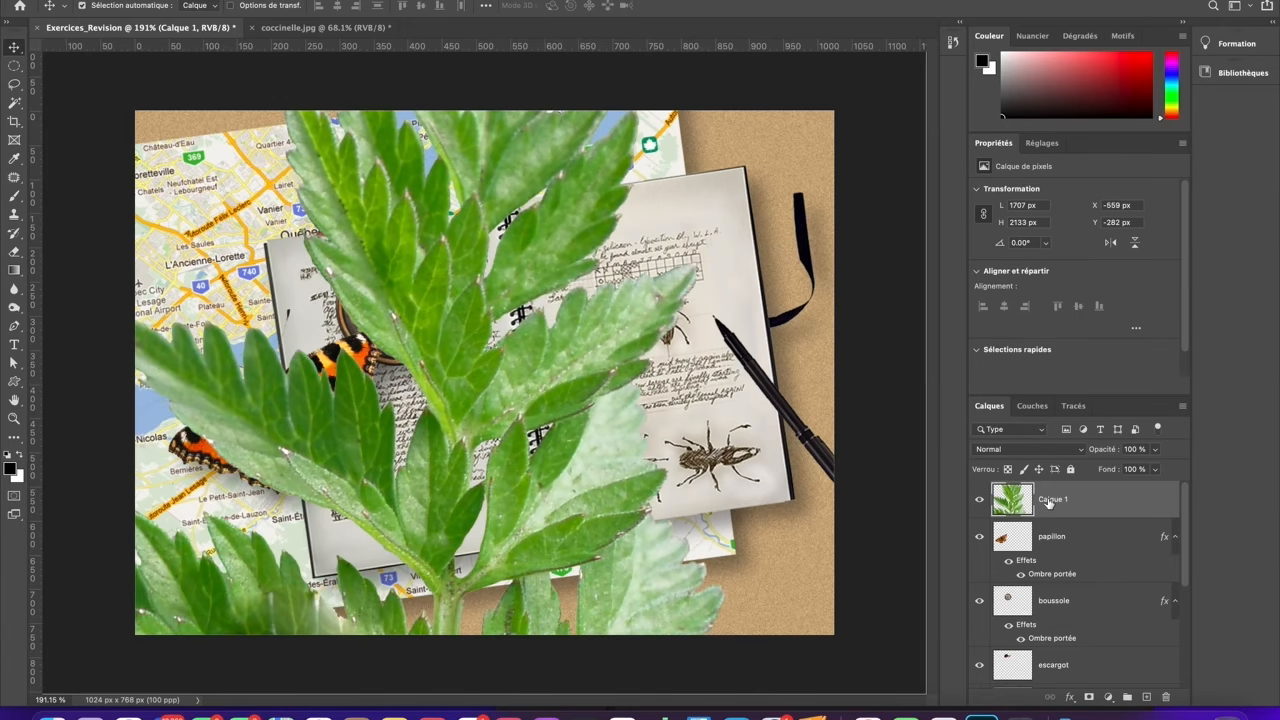
{"action": "type", "text": "branche"}
{"action": "key", "text": "Return"}
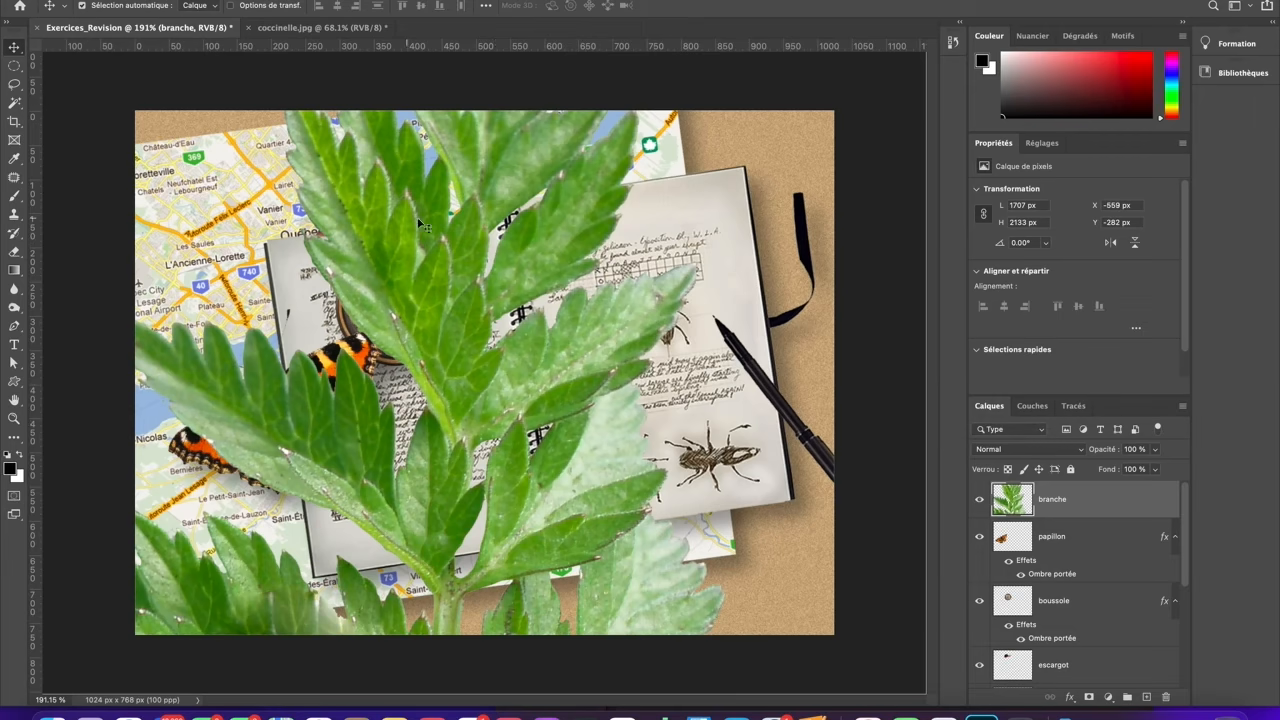
{"action": "left_click_drag", "start_coordinate": [445, 160], "coordinate": [445, 154]}
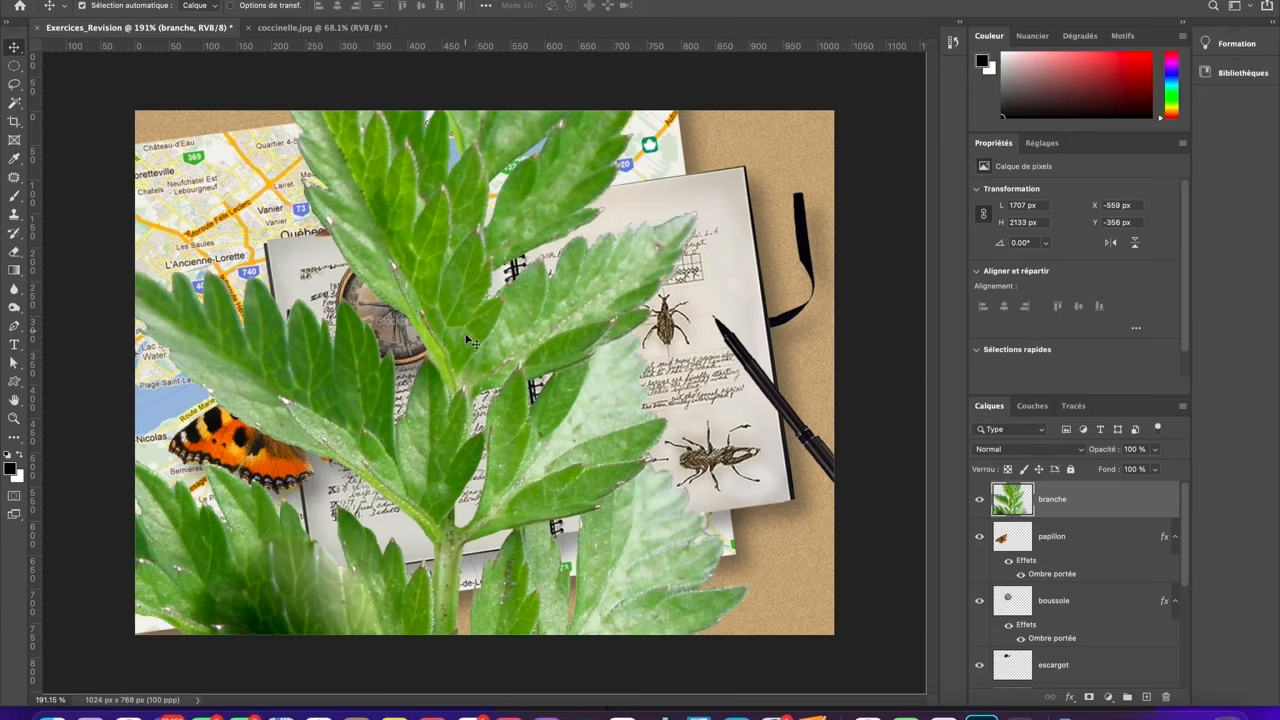
{"action": "left_click_drag", "start_coordinate": [400, 424], "coordinate": [461, 364]}
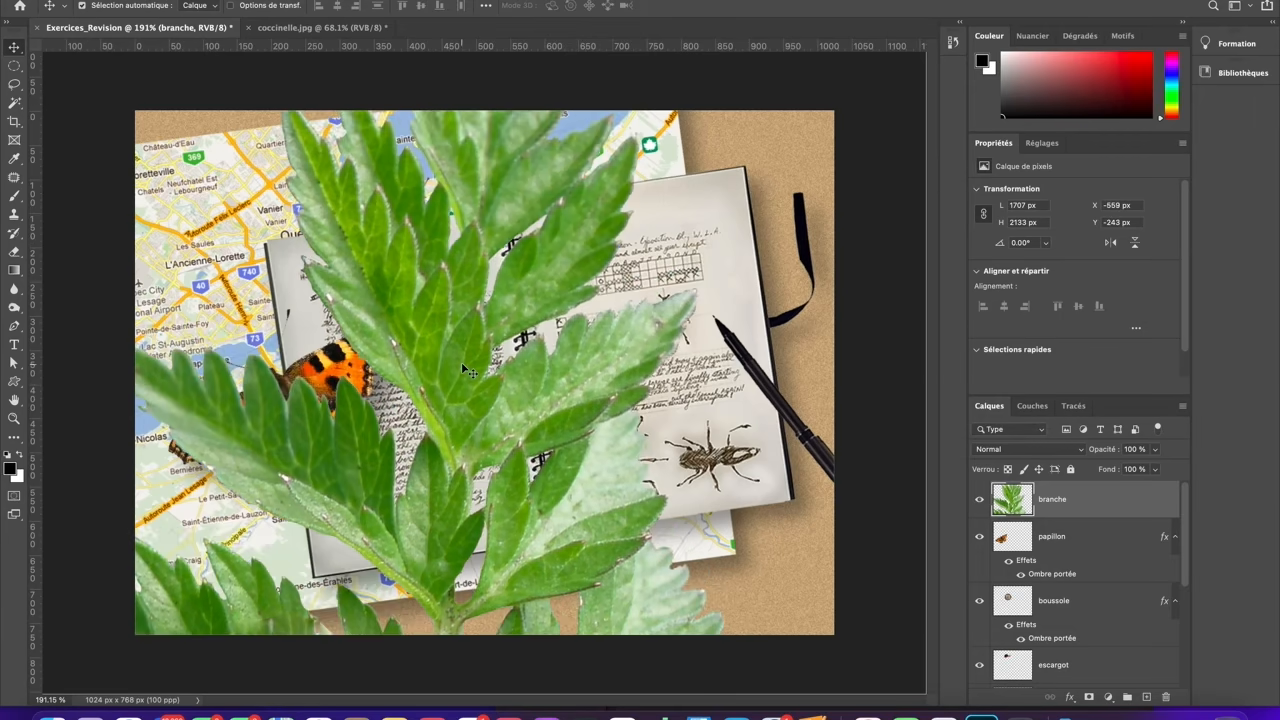
Scale the branche layer down proportionally to about 21% and place it over the lower middle of the notebook.
{"action": "key", "text": "ctrl+t"}
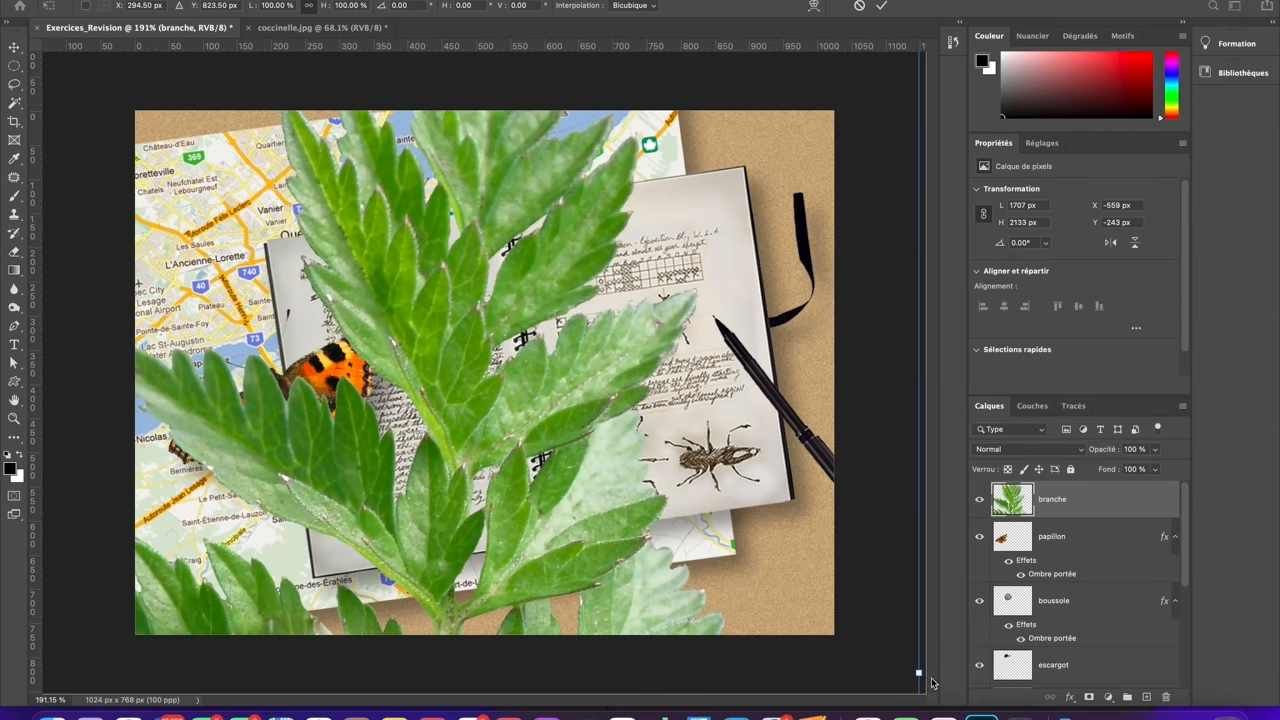
{"action": "left_click_drag", "start_coordinate": [918, 672], "coordinate": [453, 571]}
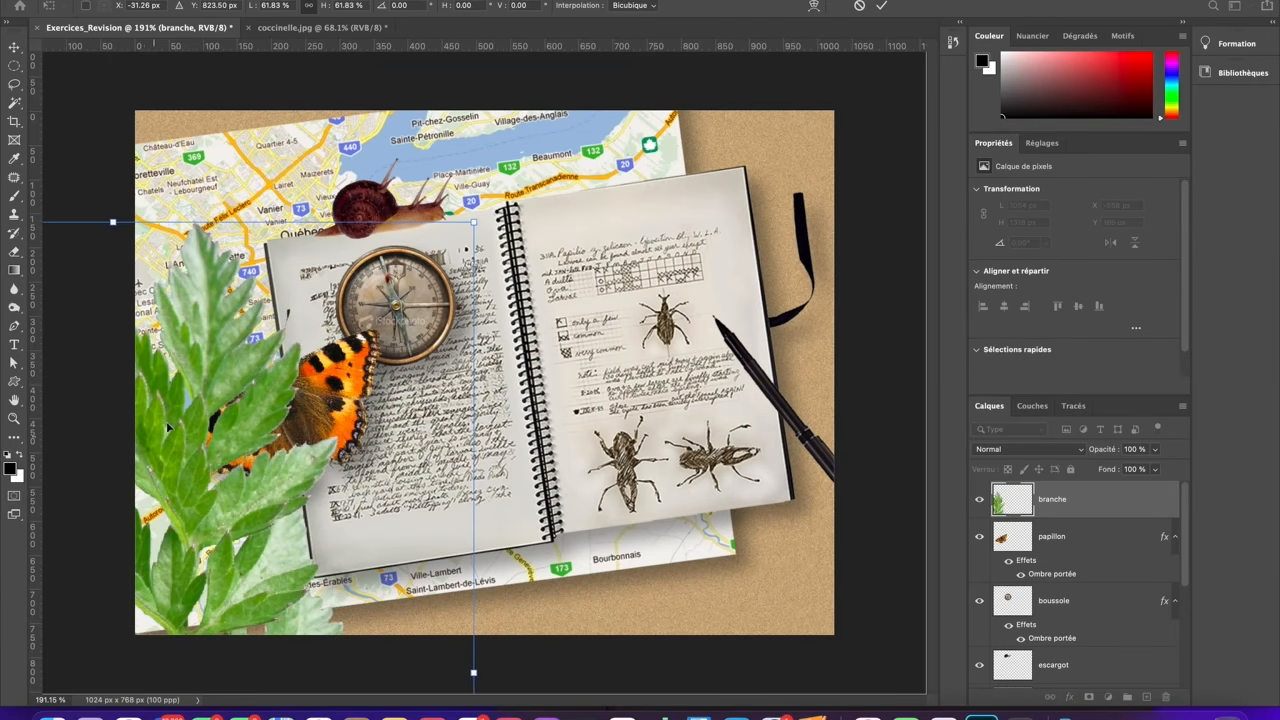
{"action": "left_click_drag", "start_coordinate": [170, 426], "coordinate": [407, 283]}
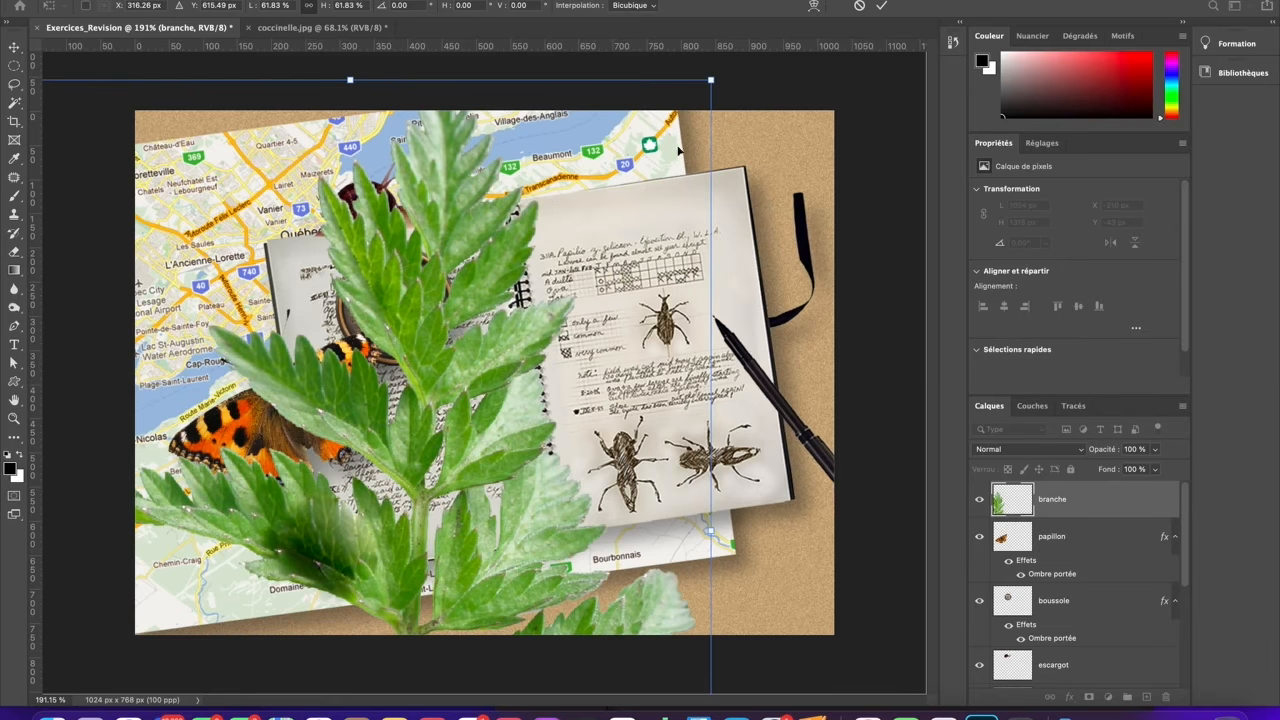
{"action": "left_click_drag", "start_coordinate": [710, 79], "coordinate": [423, 440]}
{"action": "left_click_drag", "start_coordinate": [278, 560], "coordinate": [570, 274]}
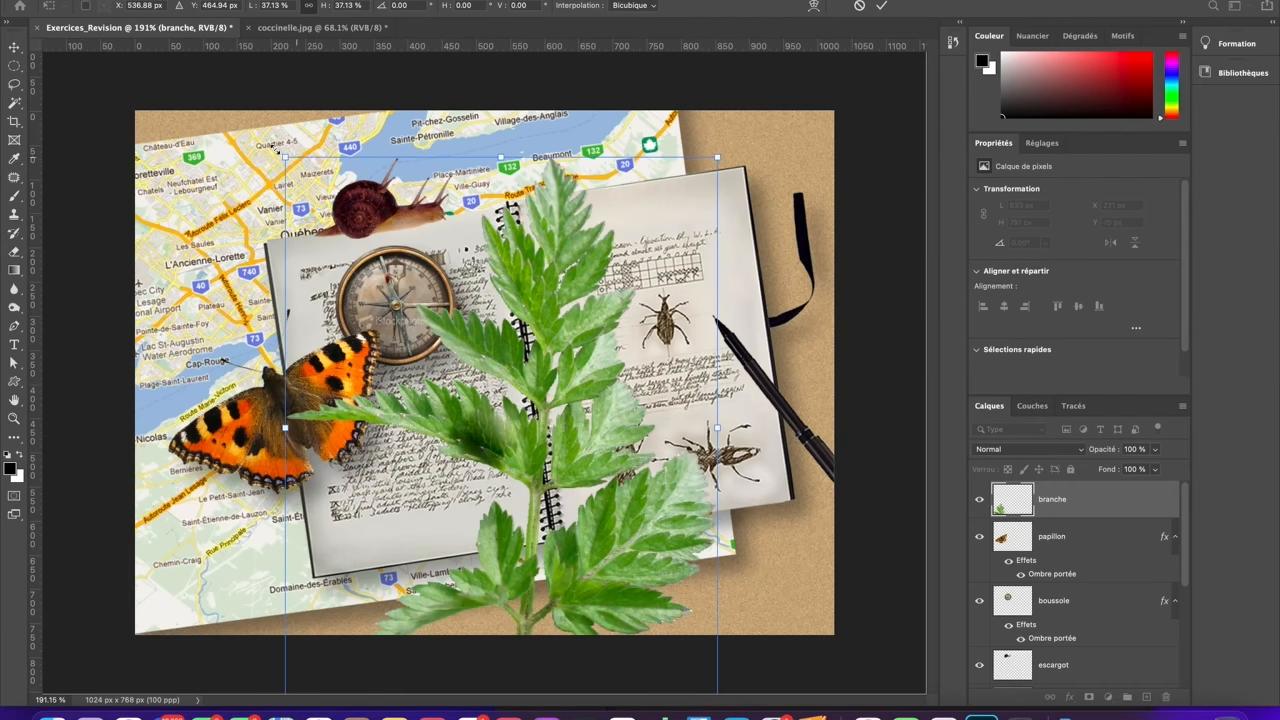
{"action": "left_click_drag", "start_coordinate": [285, 157], "coordinate": [481, 381]}
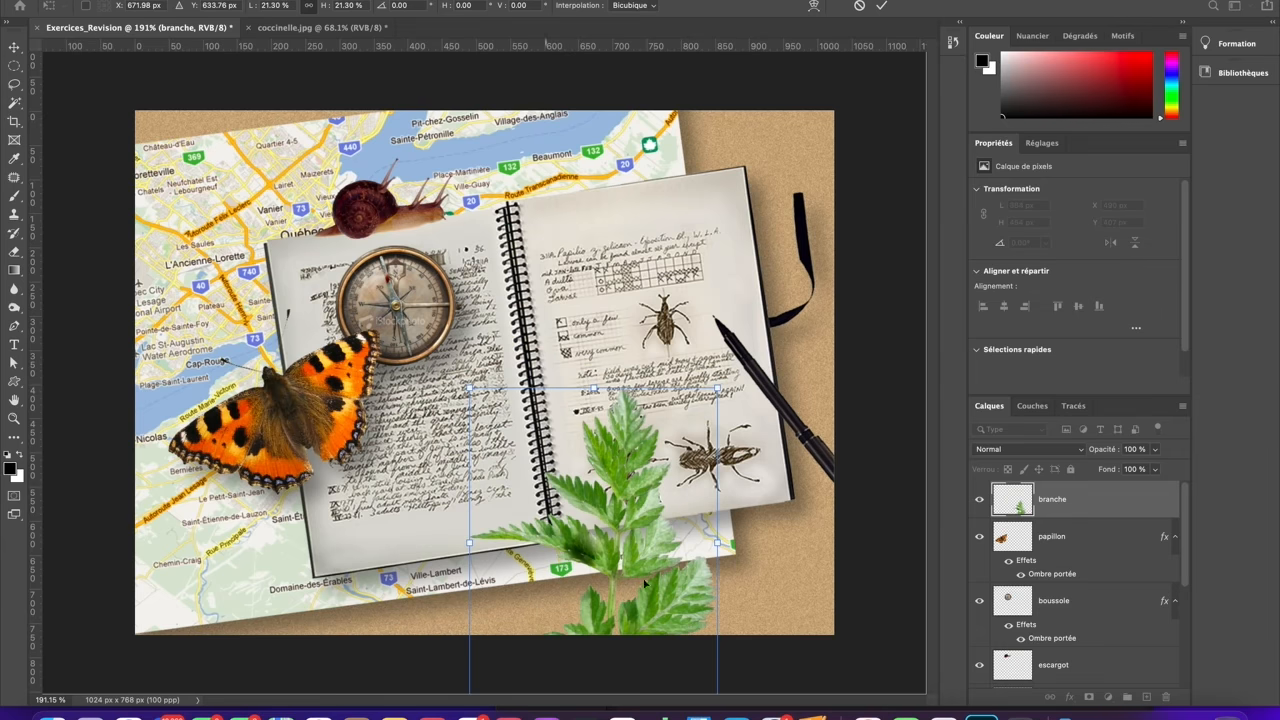
{"action": "left_click_drag", "start_coordinate": [641, 559], "coordinate": [539, 381]}
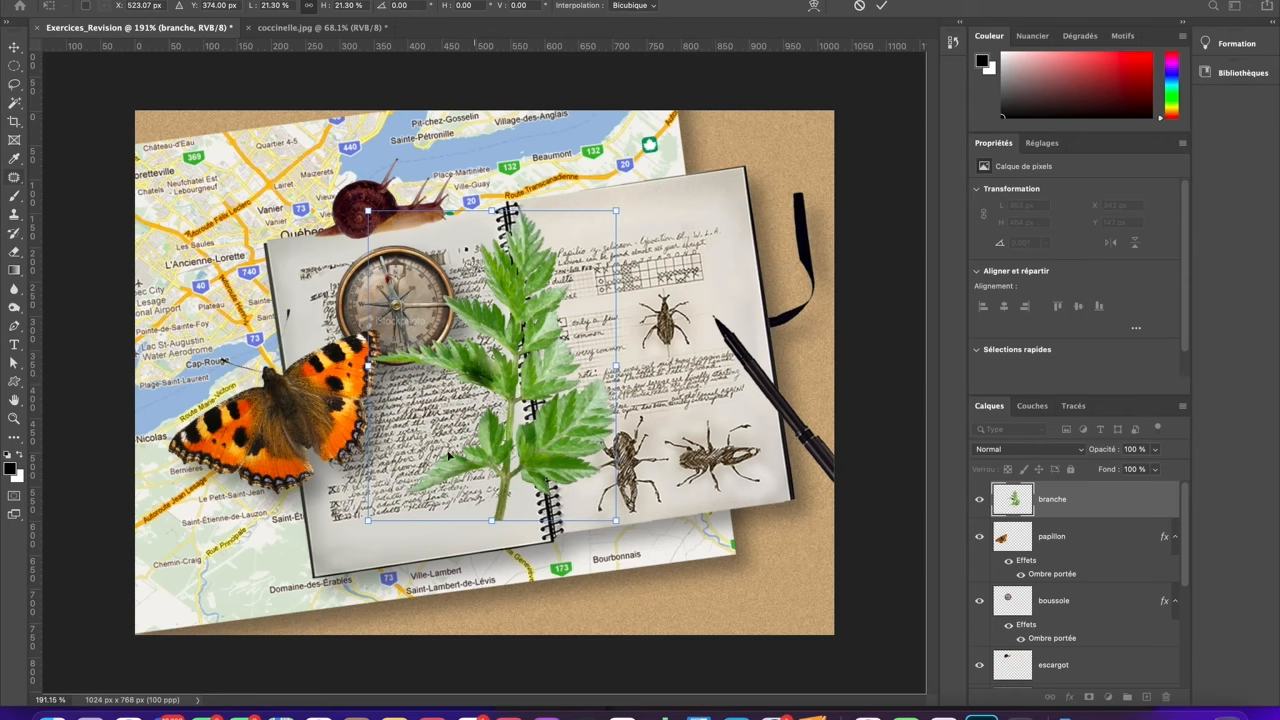
{"action": "left_click_drag", "start_coordinate": [492, 363], "coordinate": [490, 492]}
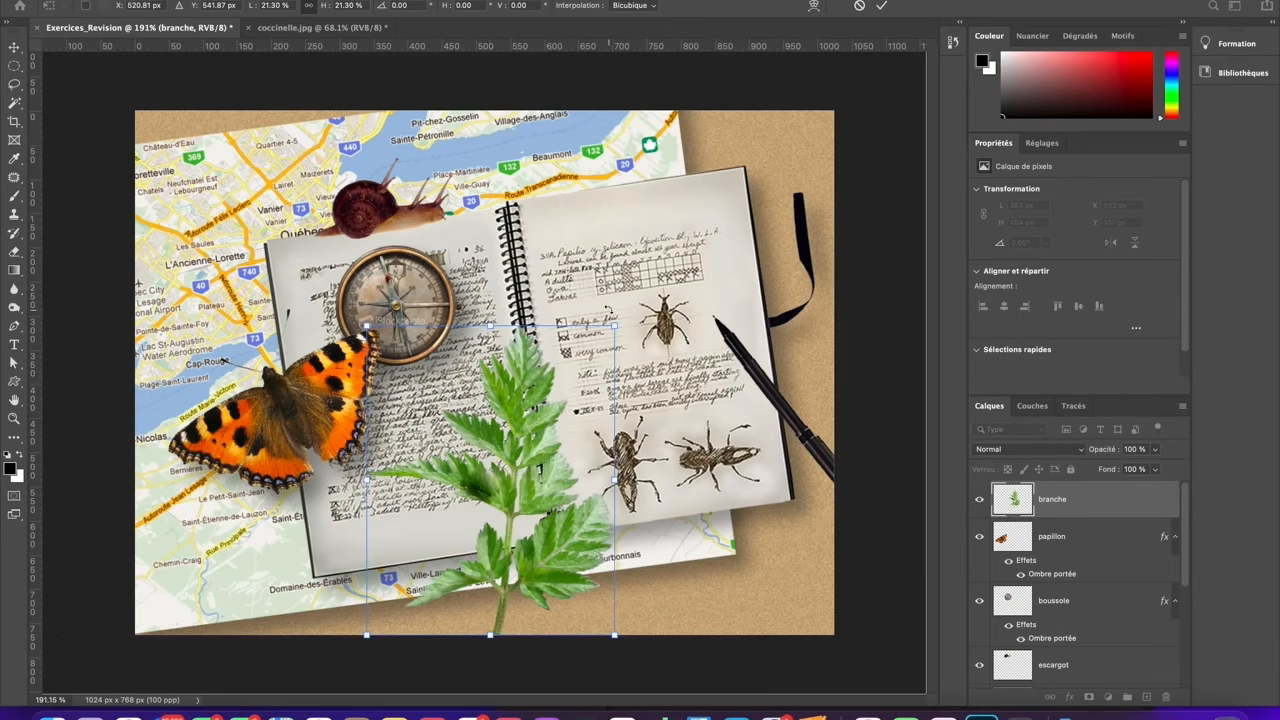
Rotate the branch about 20° clockwise, enlarge it to about 32.8%, and position it across the notebook's lower spine beside the butterfly.
{"action": "left_click_drag", "start_coordinate": [631, 323], "coordinate": [555, 257]}
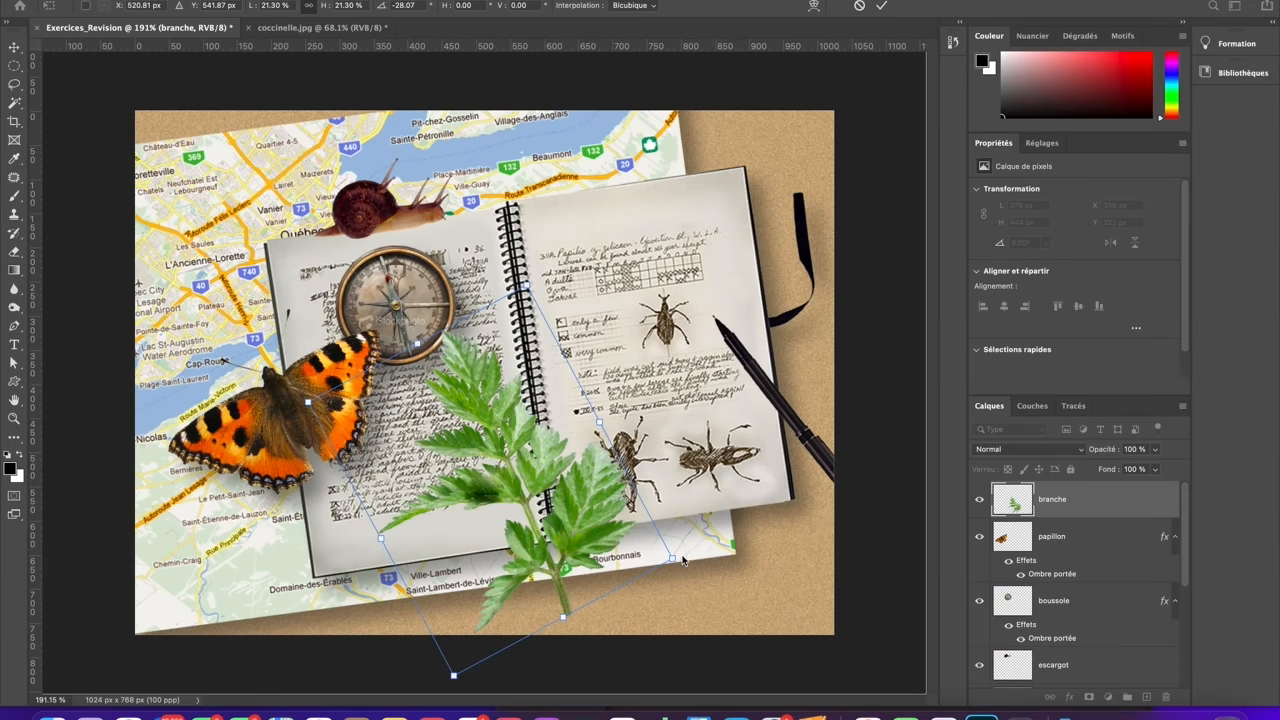
{"action": "left_click_drag", "start_coordinate": [680, 558], "coordinate": [561, 677]}
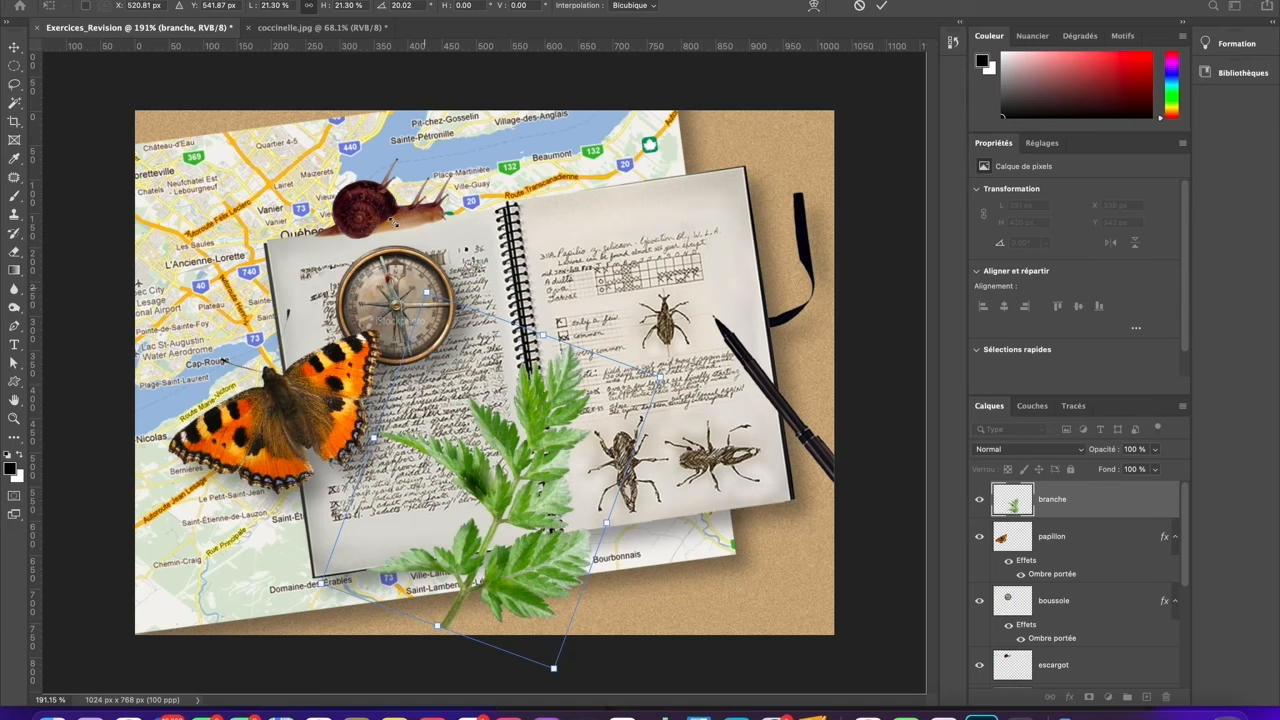
{"action": "left_click_drag", "start_coordinate": [427, 292], "coordinate": [383, 160]}
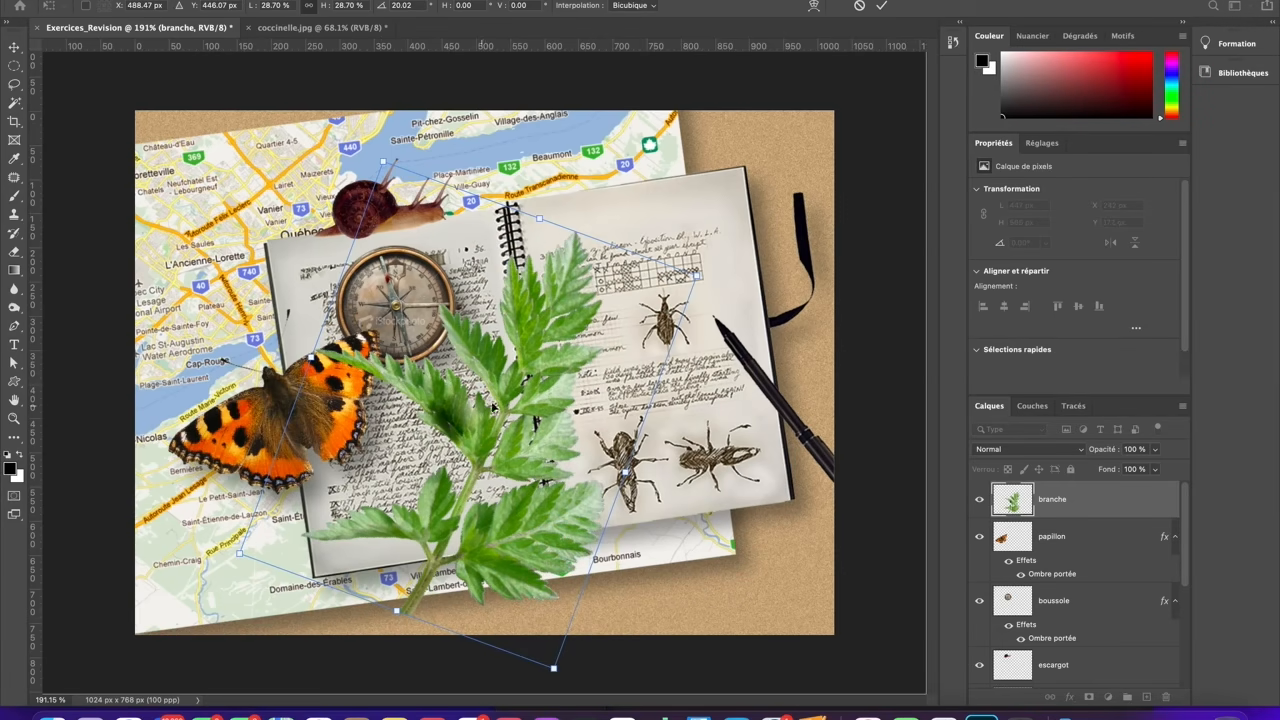
{"action": "left_click_drag", "start_coordinate": [532, 346], "coordinate": [478, 399]}
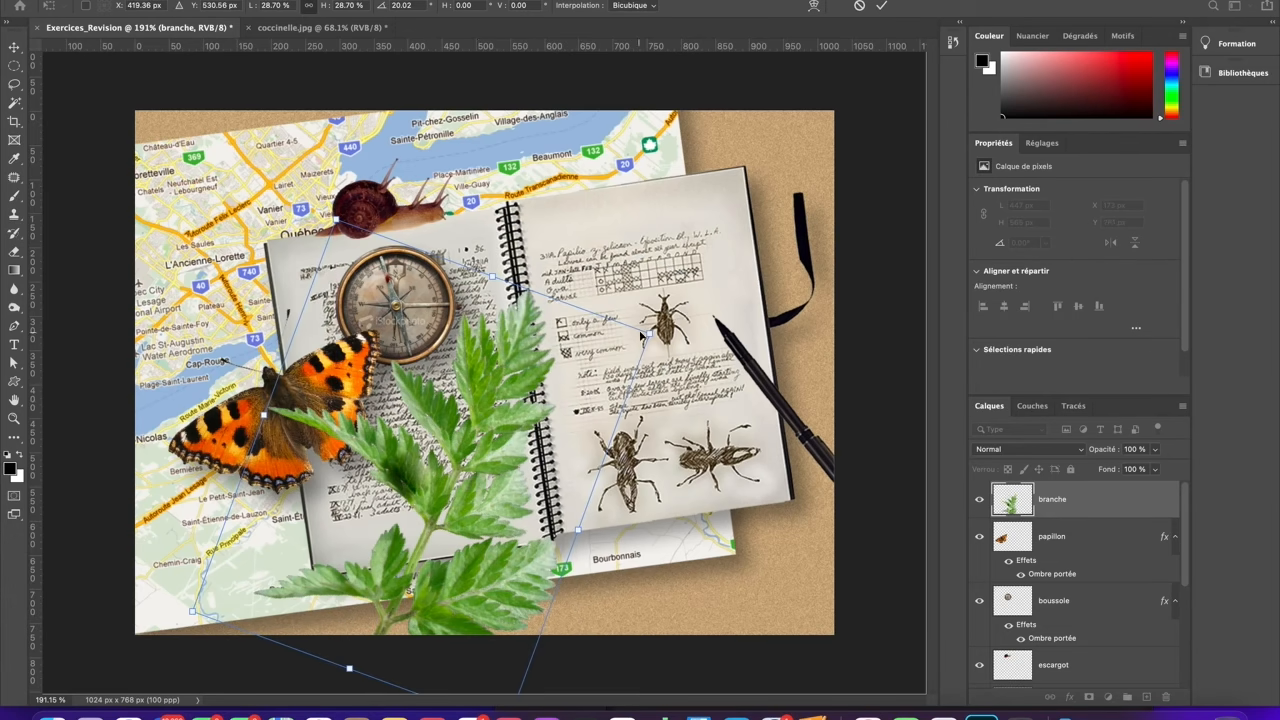
{"action": "left_click_drag", "start_coordinate": [651, 334], "coordinate": [715, 293]}
{"action": "left_click_drag", "start_coordinate": [535, 370], "coordinate": [516, 373]}
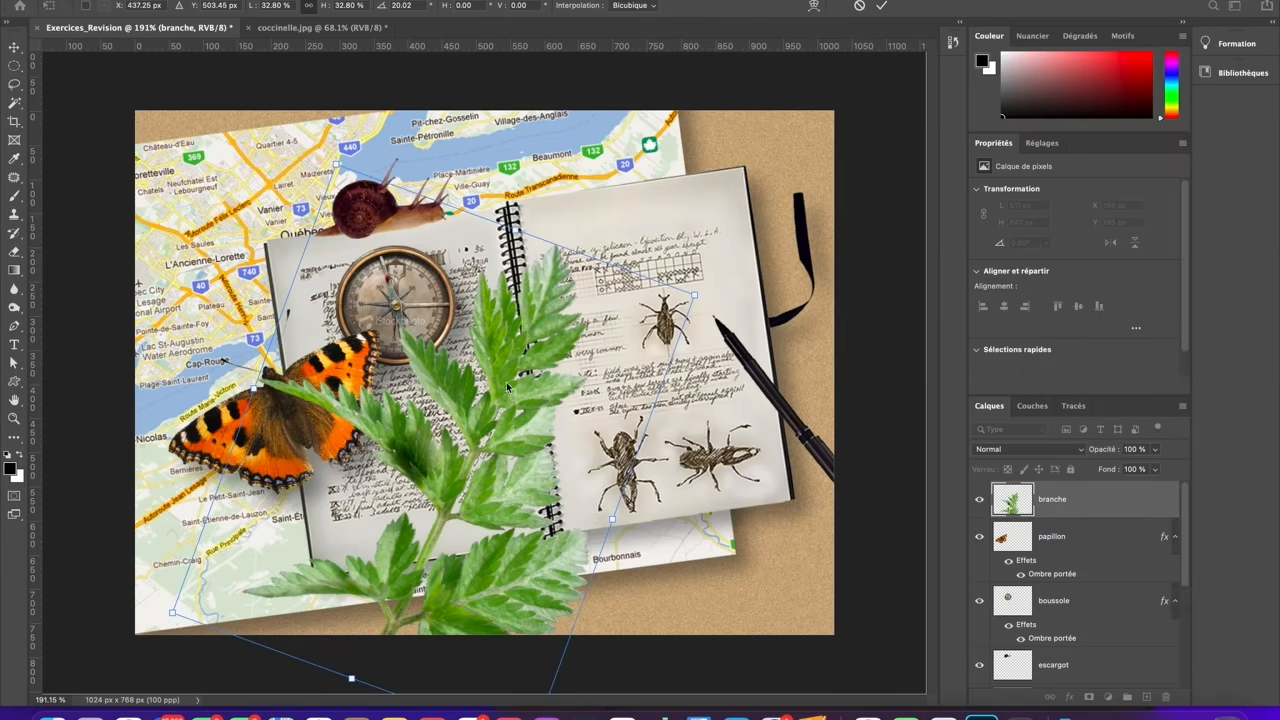
{"action": "left_click", "coordinate": [881, 6]}
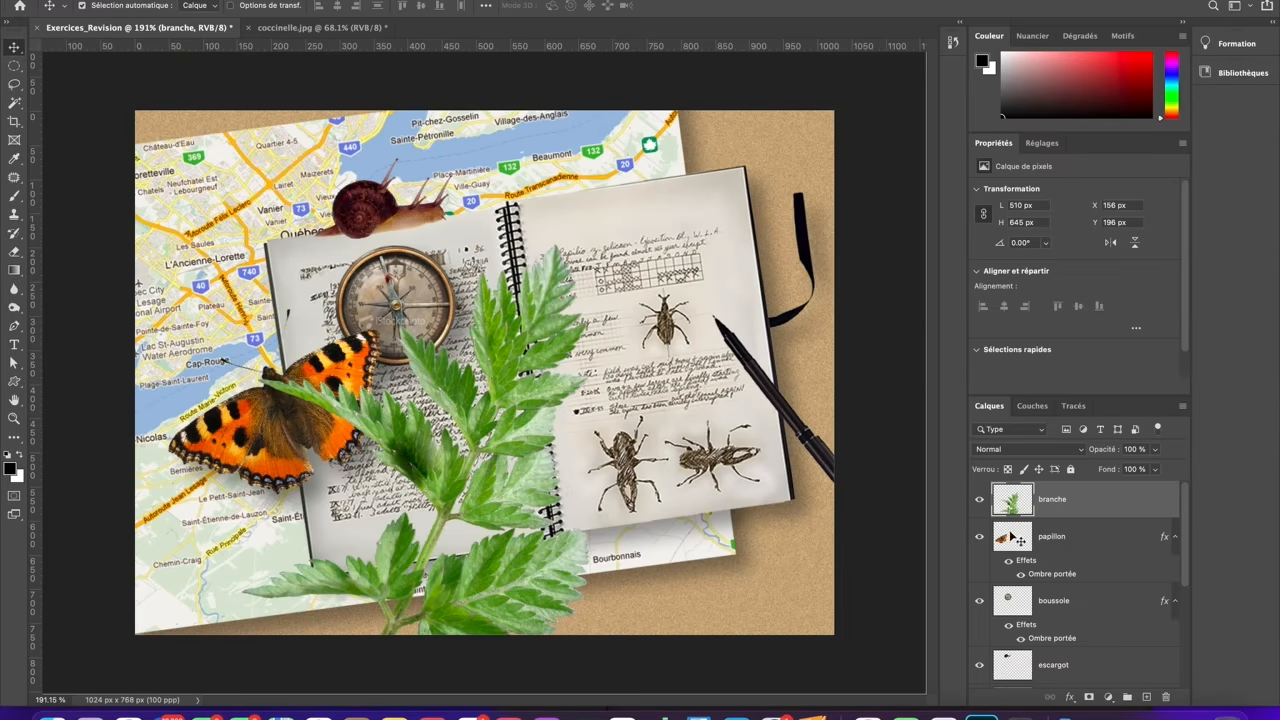
Move or copy the butterfly layer's drop shadow effect onto the branche layer, keeping it on papillon, and deselect all layers.
{"action": "left_click", "coordinate": [1049, 576]}
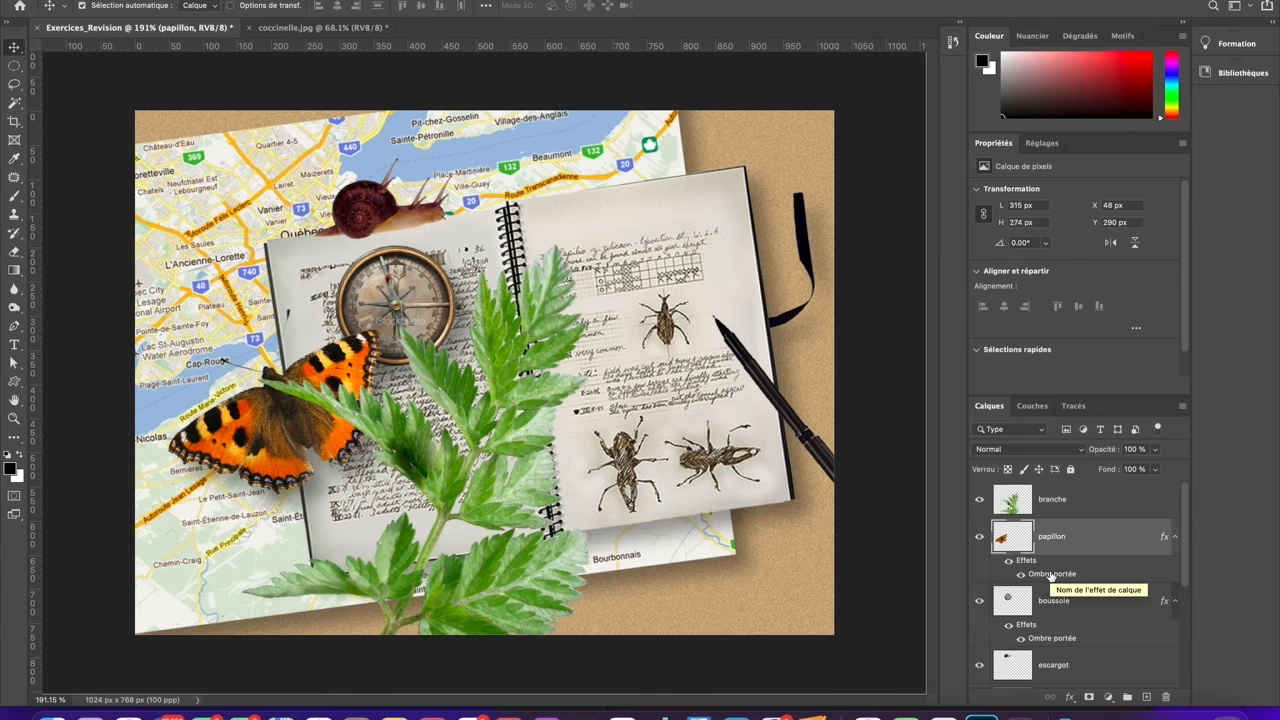
{"action": "left_click_drag", "start_coordinate": [1051, 576], "coordinate": [1051, 512]}
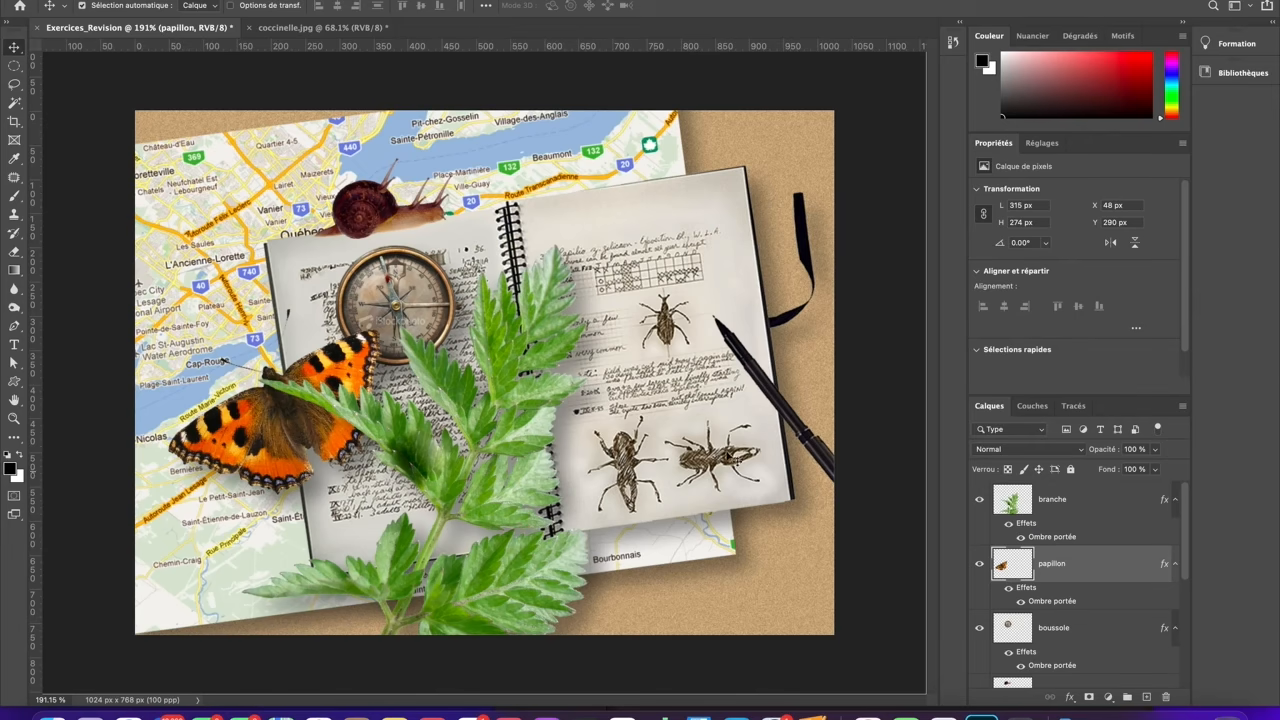
{"action": "left_click", "coordinate": [855, 519]}
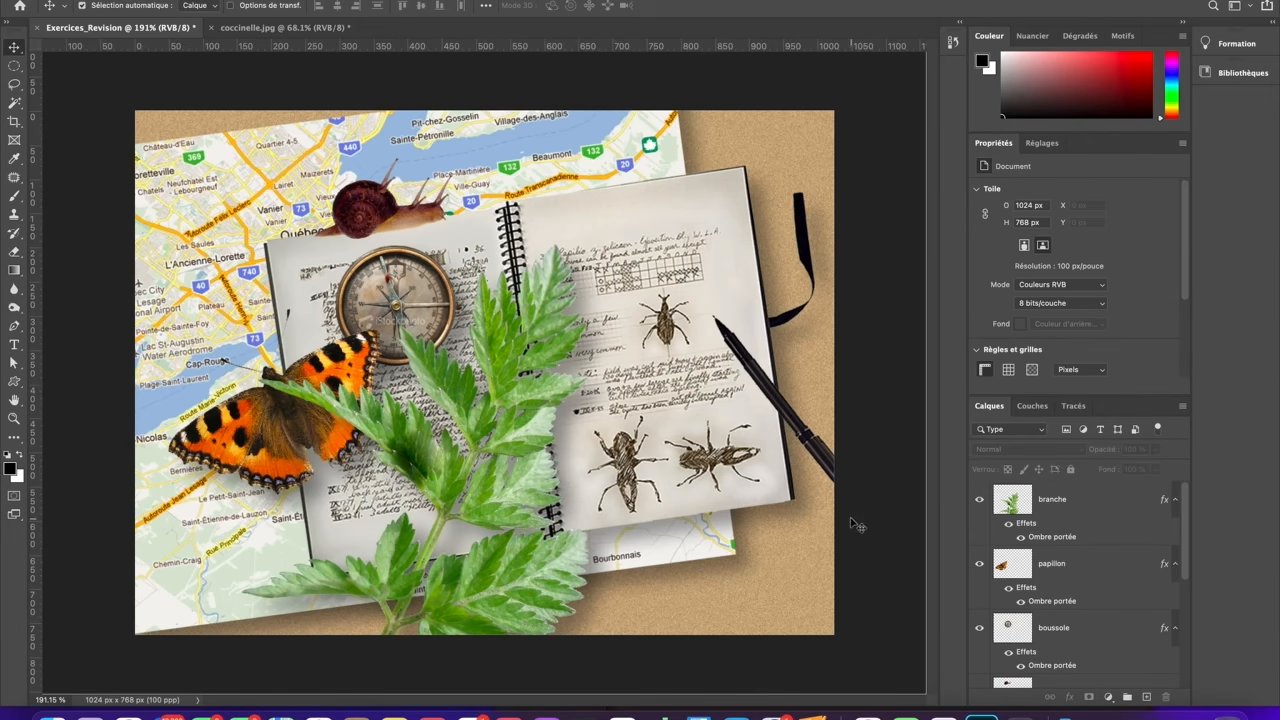
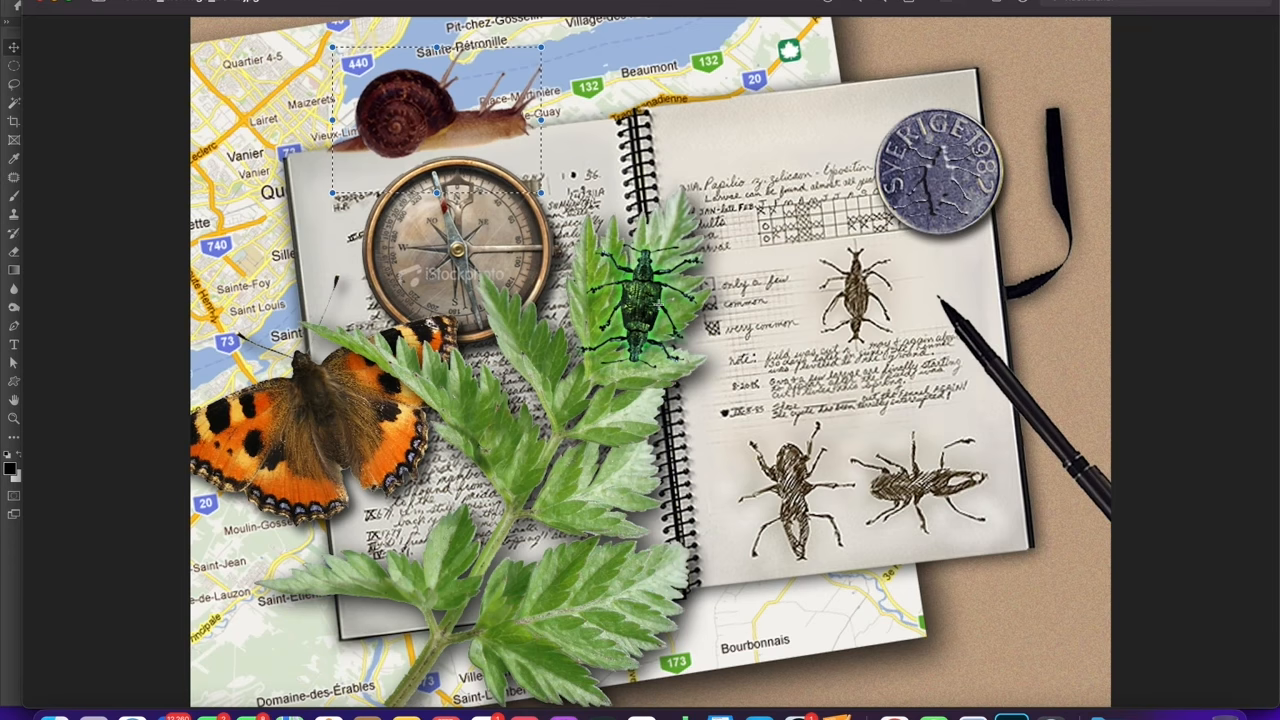
Return from the reference montage to Photoshop and close coccinelle.jpg without saving its changes.
{"action": "left_click", "coordinate": [1012, 712]}
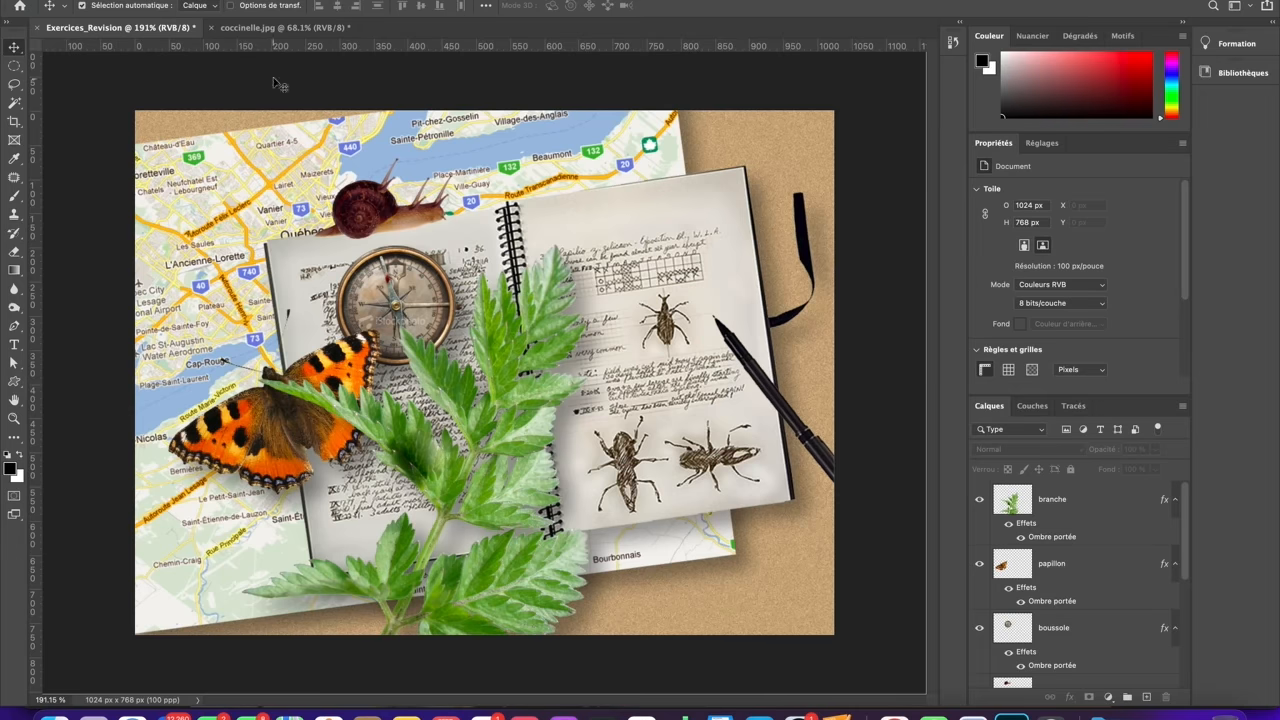
{"action": "left_click", "coordinate": [250, 28]}
{"action": "left_click", "coordinate": [212, 28]}
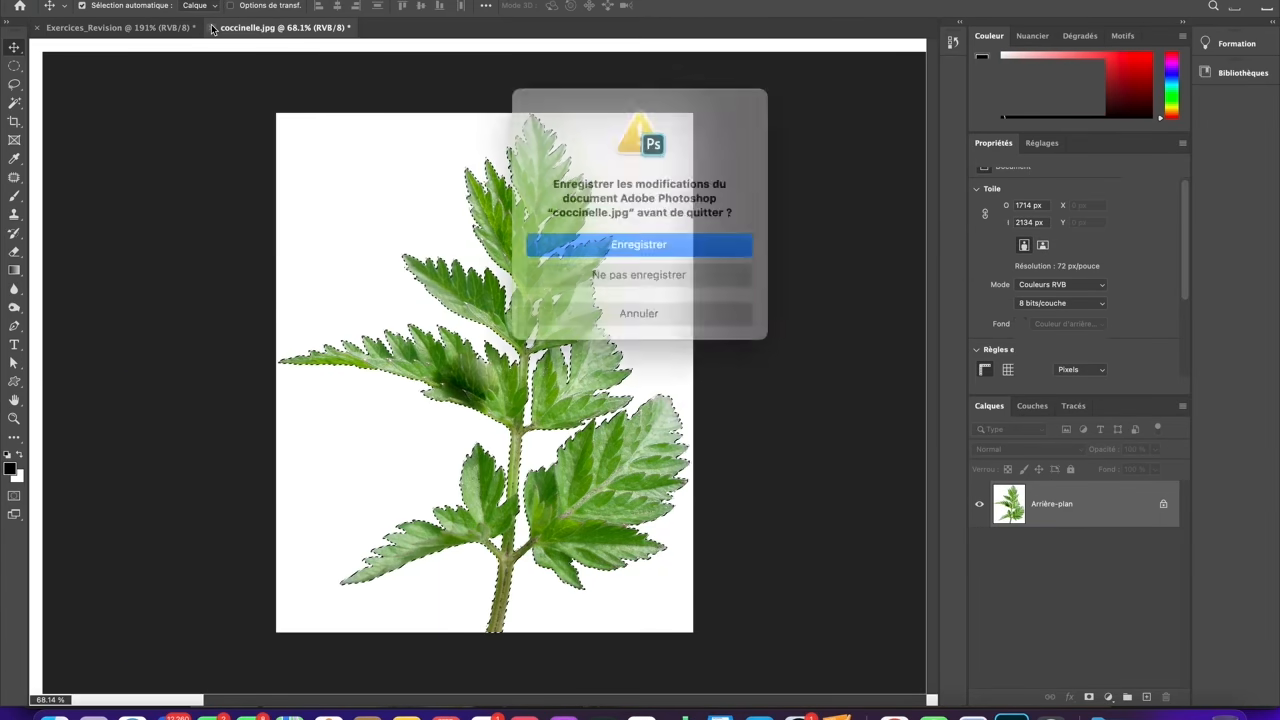
{"action": "left_click", "coordinate": [645, 265]}
Open bibitte.jpg from the images folder, discarding its embedded colour profile.
{"action": "left_click", "coordinate": [100, 1]}
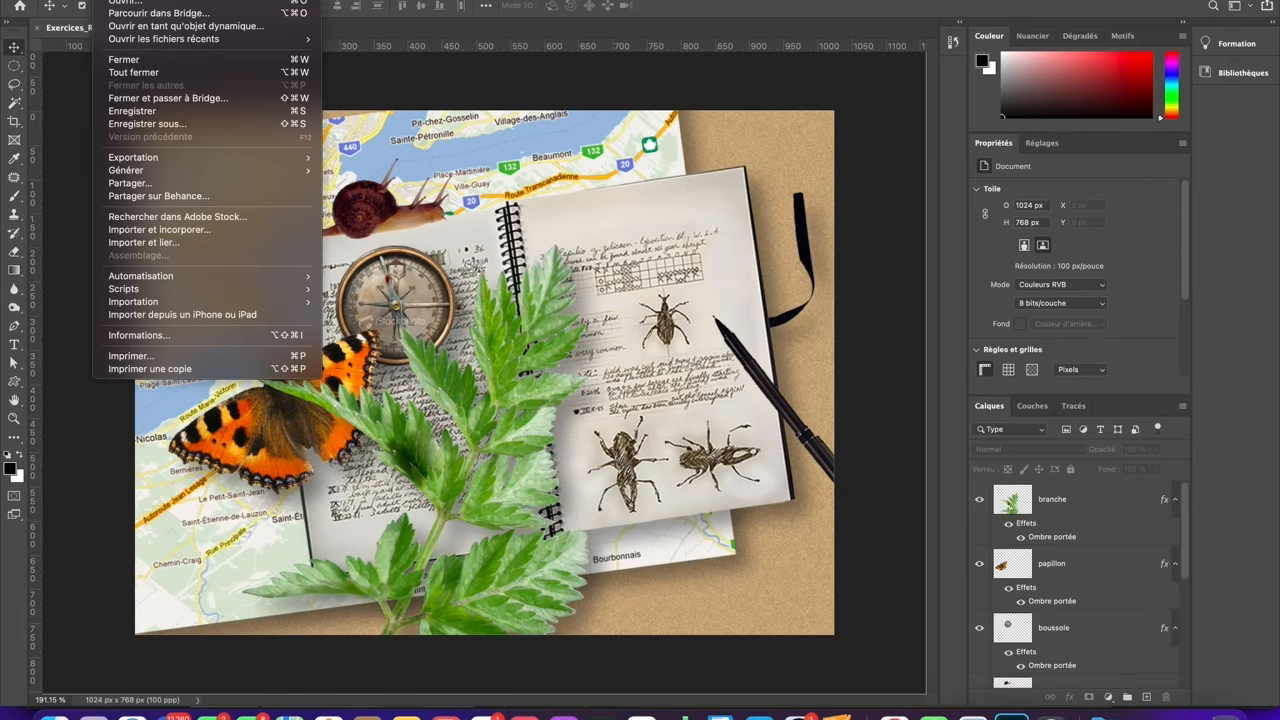
{"action": "left_click", "coordinate": [142, 5]}
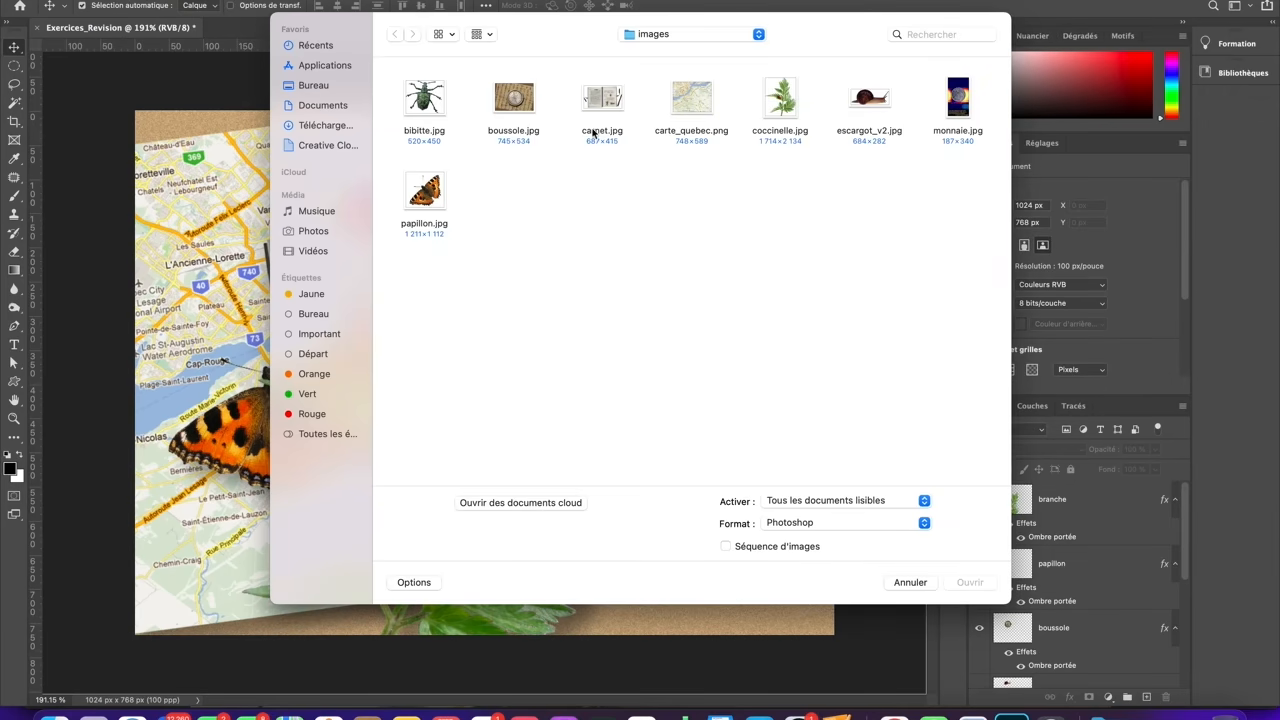
{"action": "left_click", "coordinate": [423, 108]}
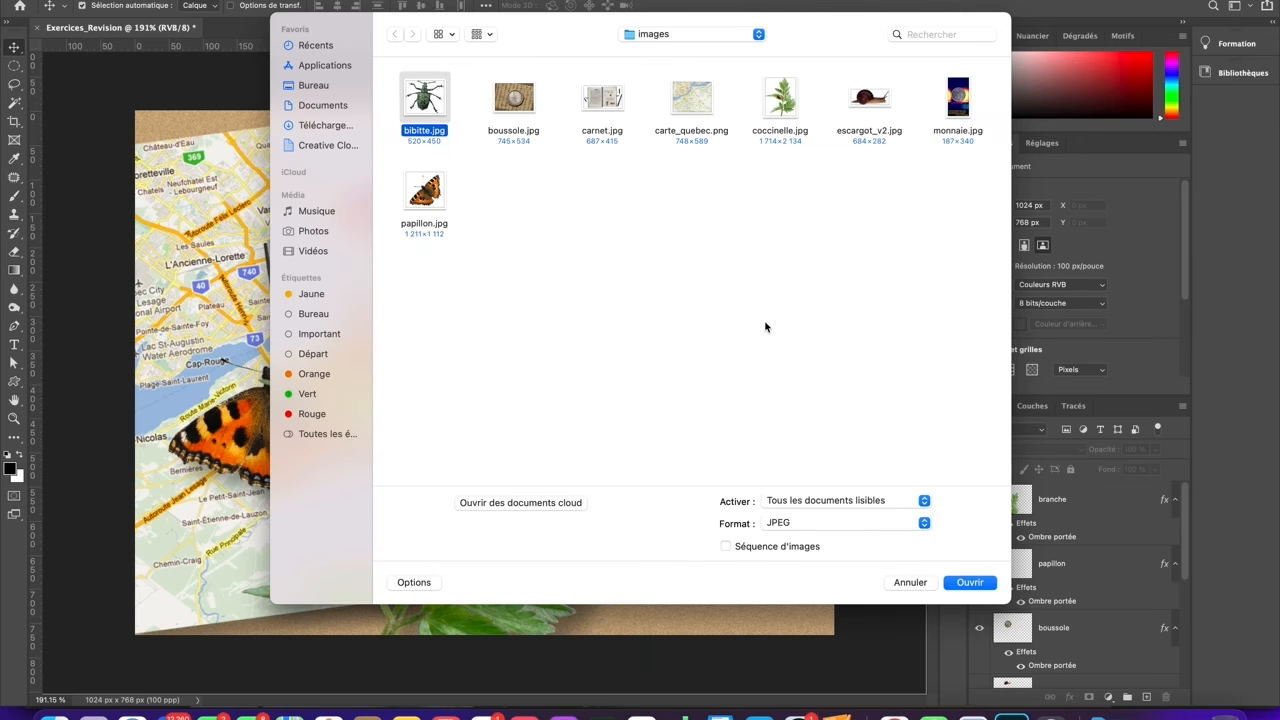
{"action": "left_click", "coordinate": [972, 582]}
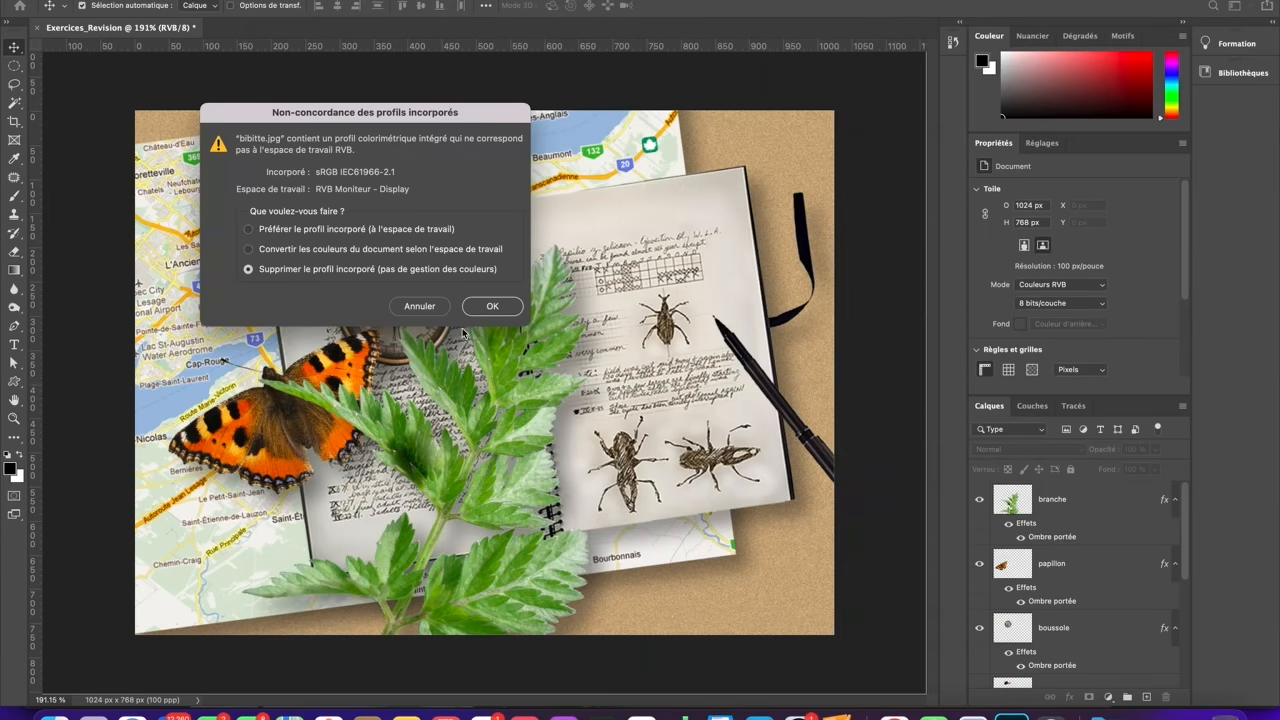
{"action": "left_click", "coordinate": [489, 310]}
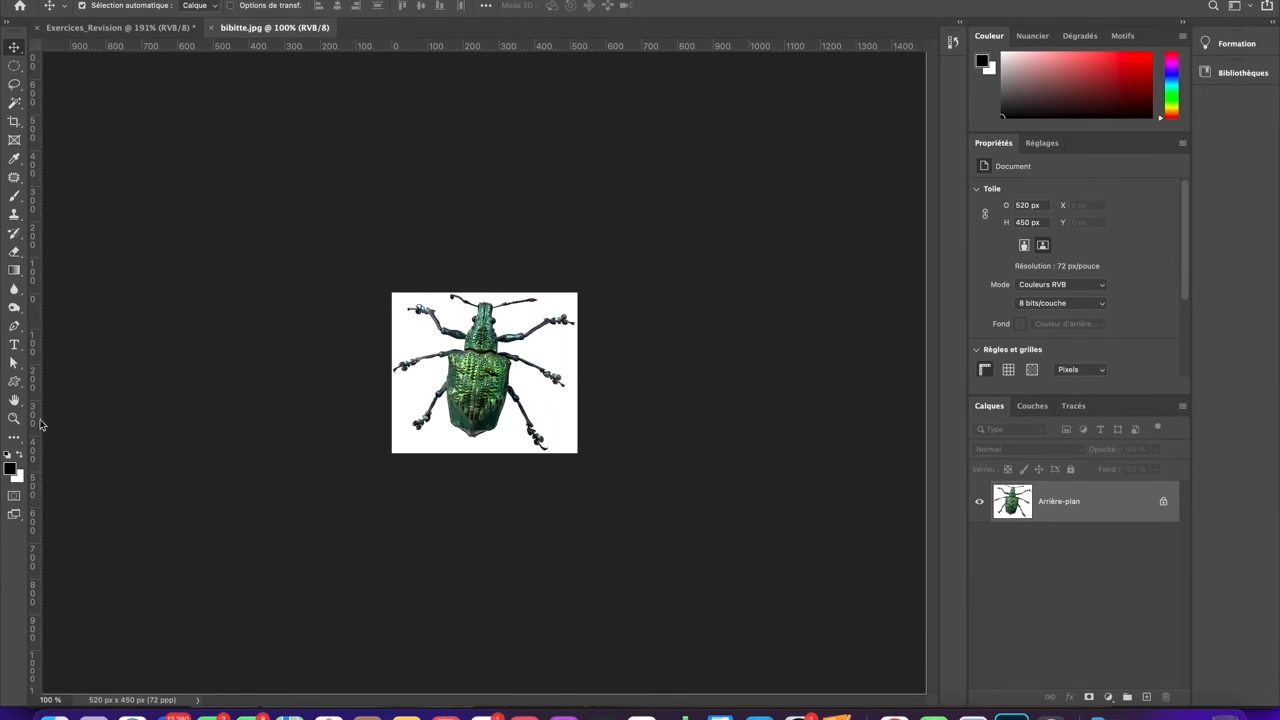
Convert the beetle image's locked background into a regular layer with the default settings.
{"action": "key", "text": "z"}
{"action": "left_click", "coordinate": [437, 405]}
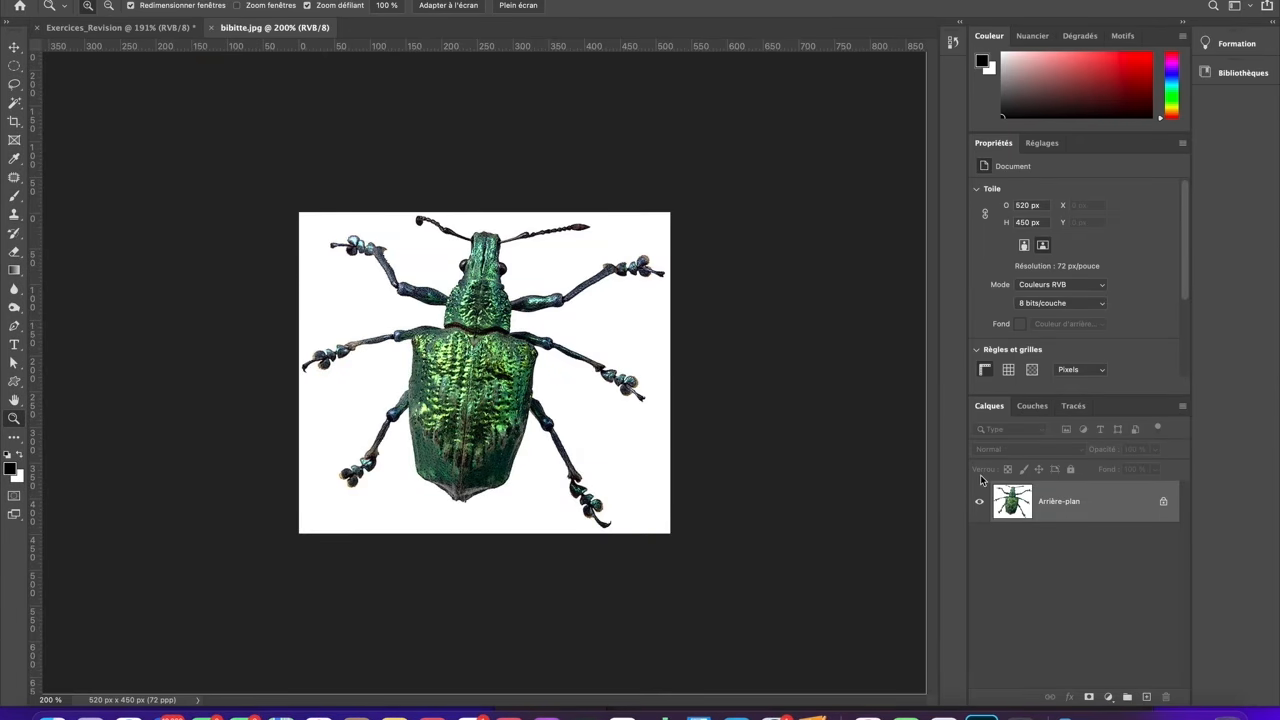
{"action": "double_click", "coordinate": [1078, 508]}
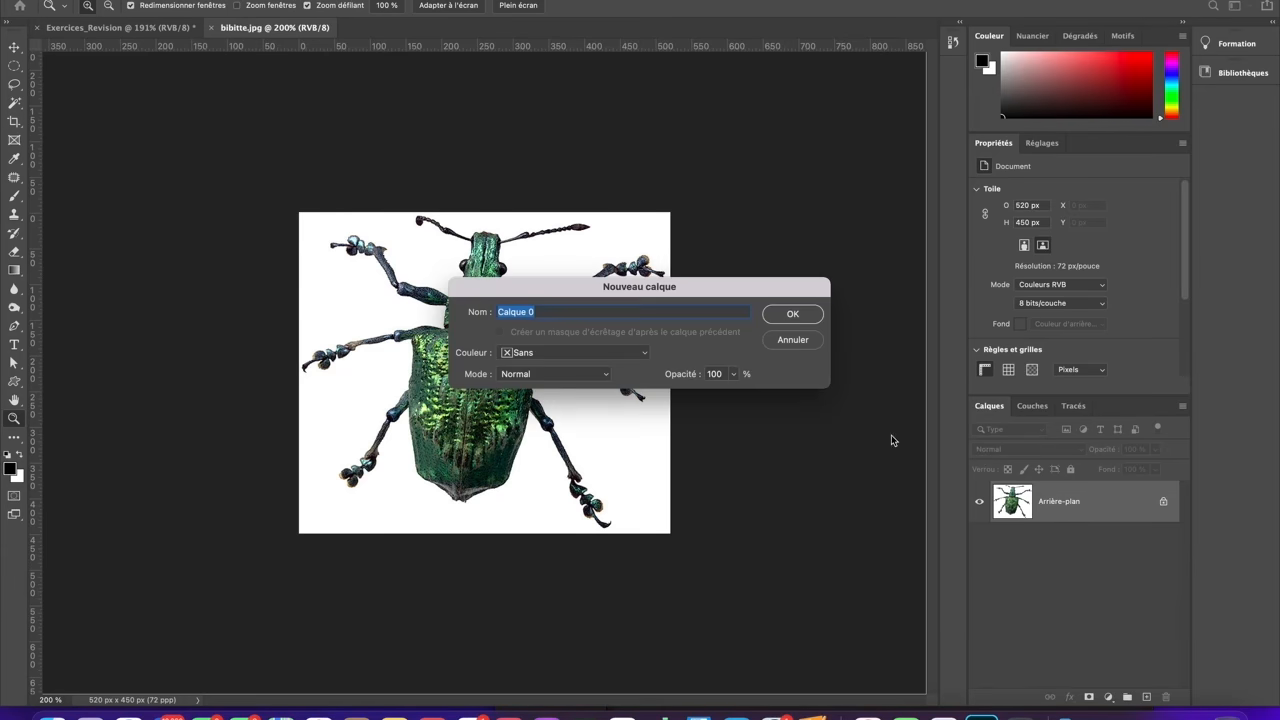
{"action": "left_click", "coordinate": [790, 315]}
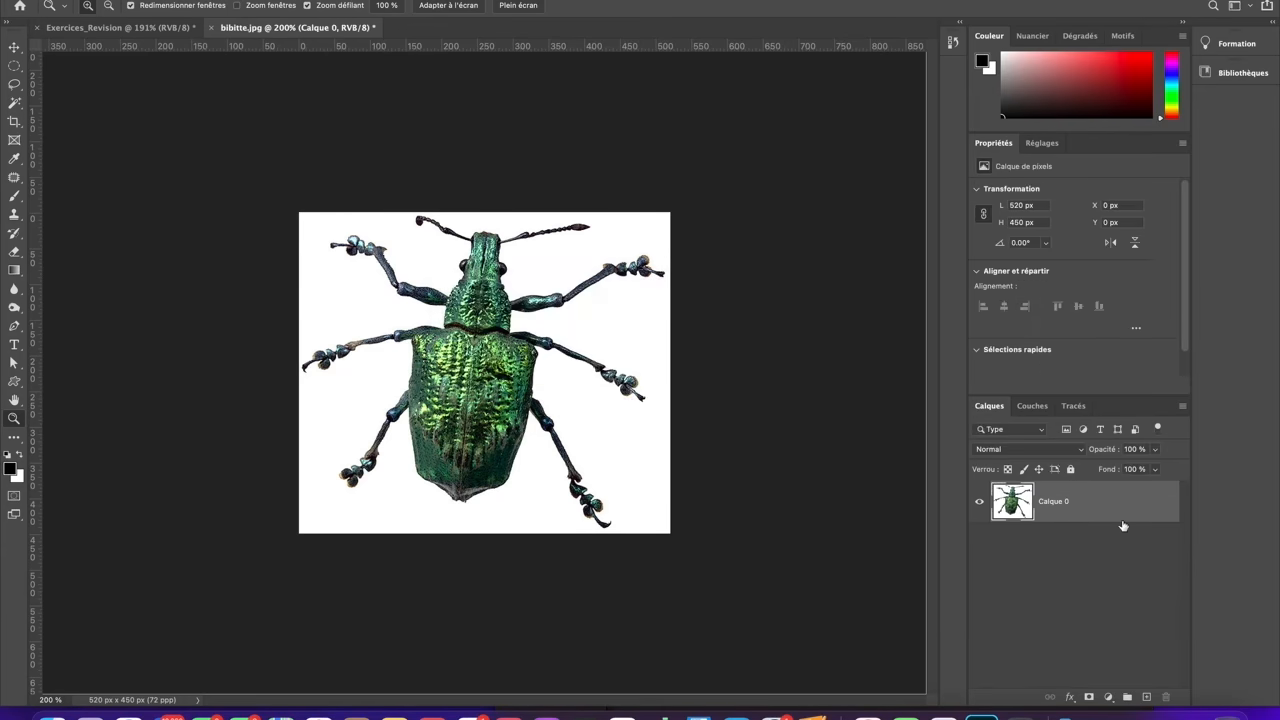
Select the white background around the beetle with the Magic Wand, delete it, and clear the selection.
{"action": "left_click", "coordinate": [15, 104]}
{"action": "left_click", "coordinate": [318, 296]}
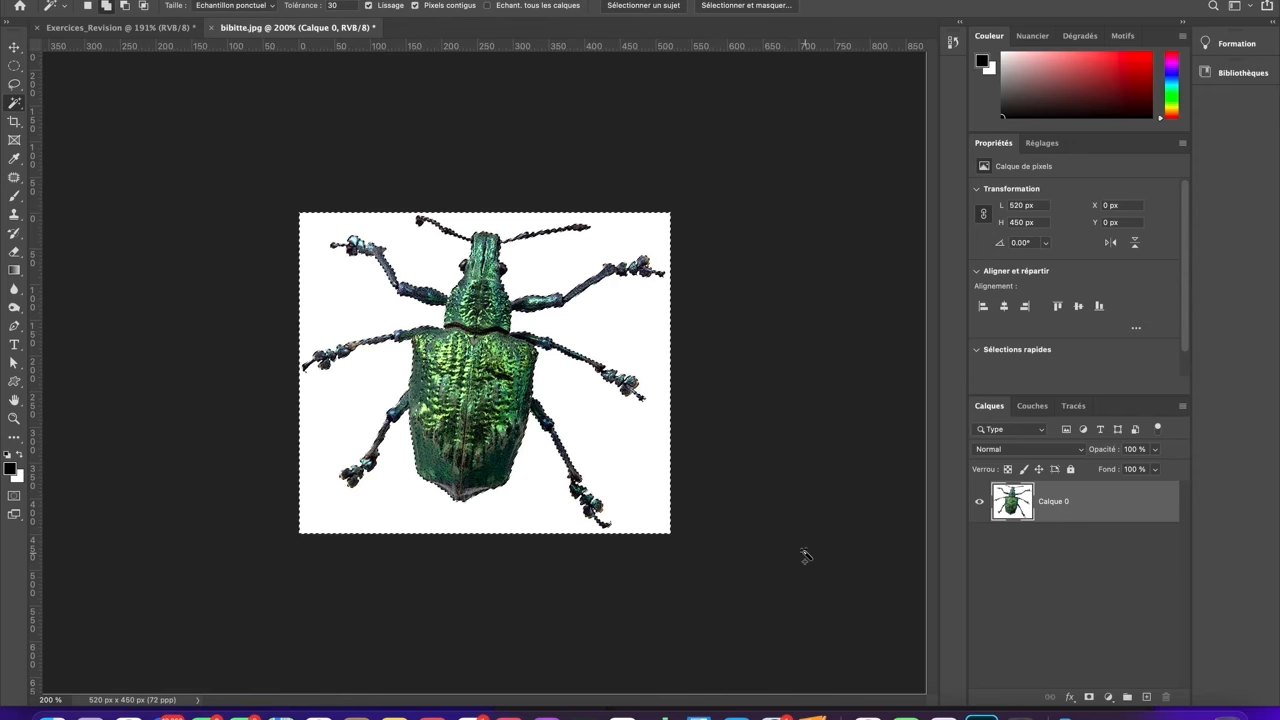
{"action": "key", "text": "BackSpace"}
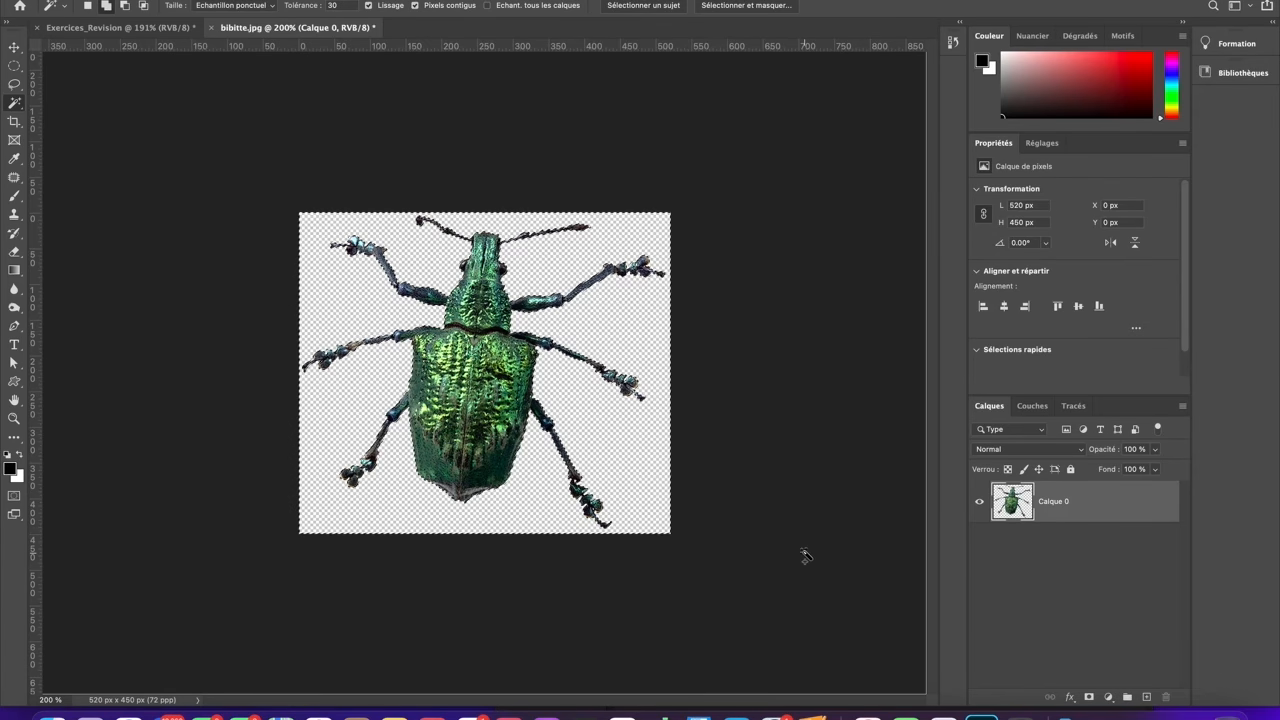
{"action": "key", "text": "super+d"}
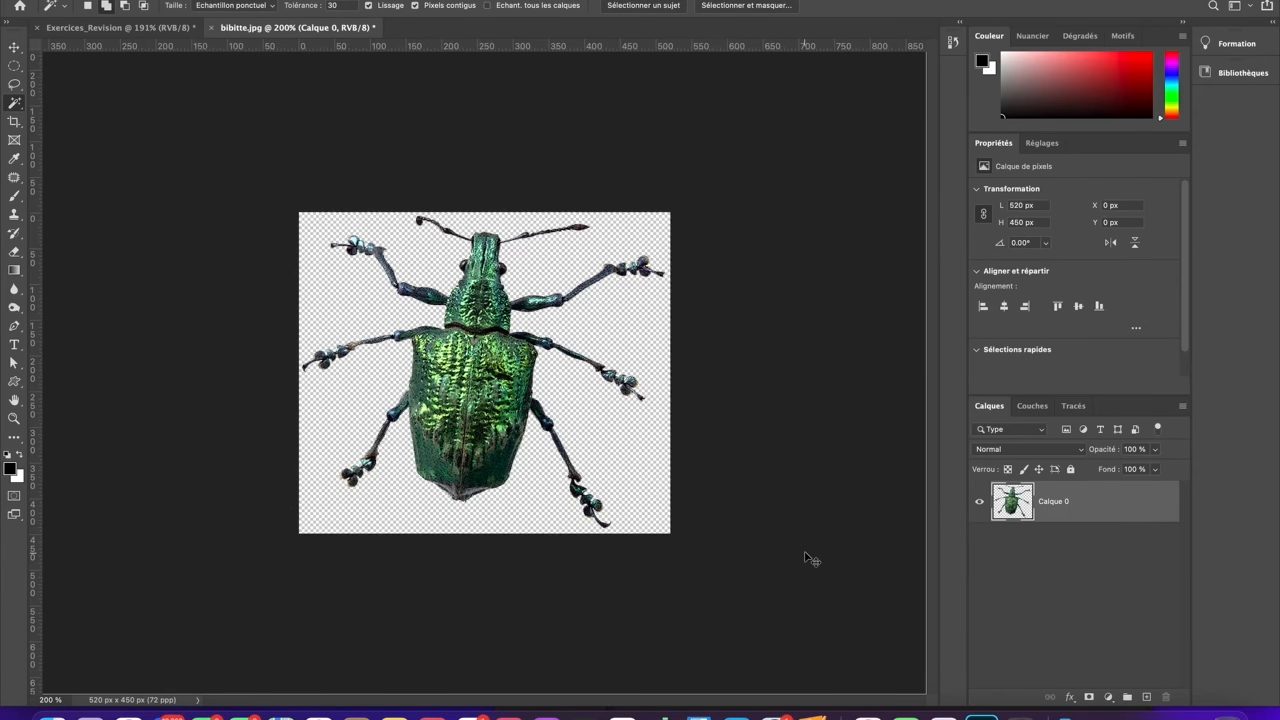
Extend the beetle image's canvas downward with the Crop tool to about 711 px high.
{"action": "left_click", "coordinate": [13, 121]}
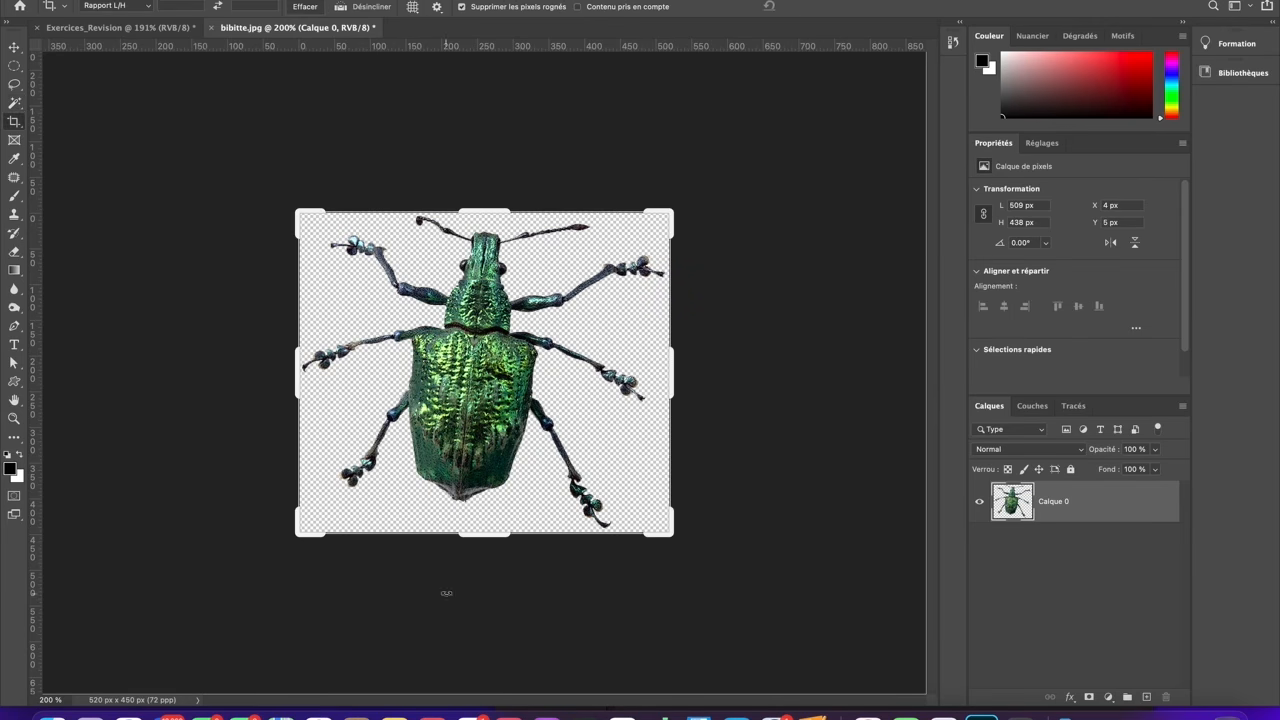
{"action": "left_click_drag", "start_coordinate": [490, 536], "coordinate": [484, 627]}
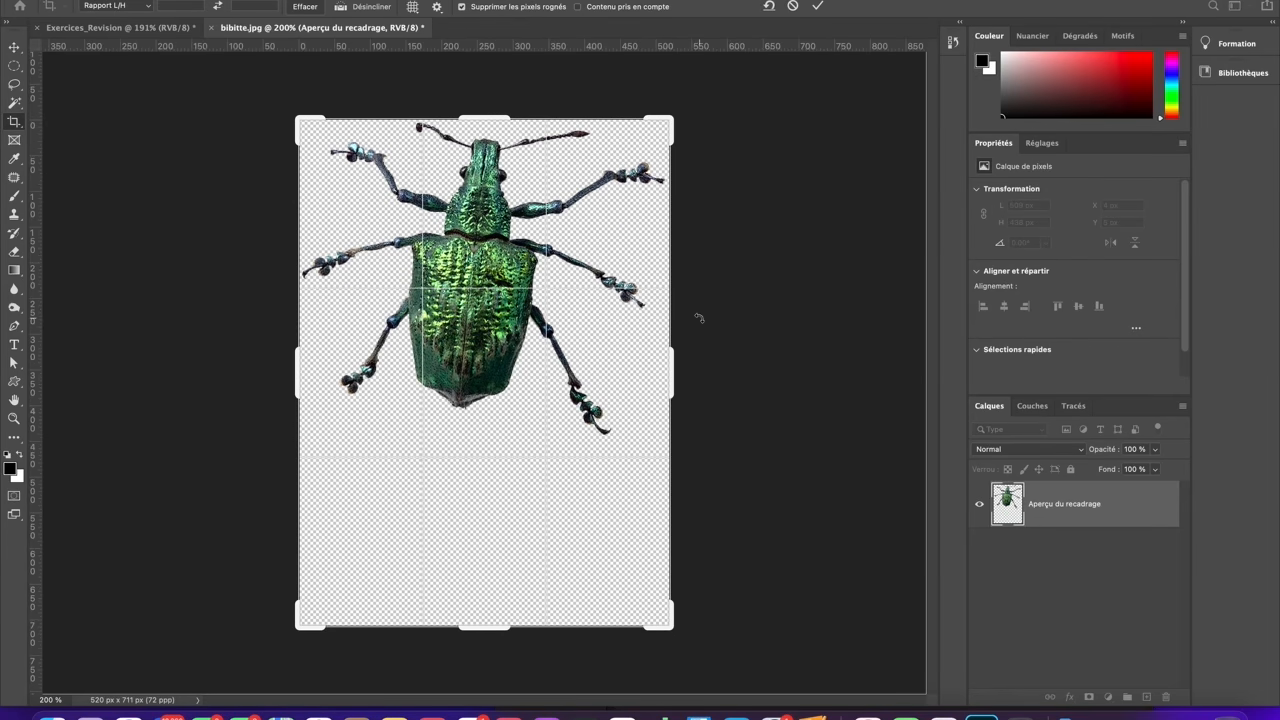
{"action": "left_click", "coordinate": [817, 6]}
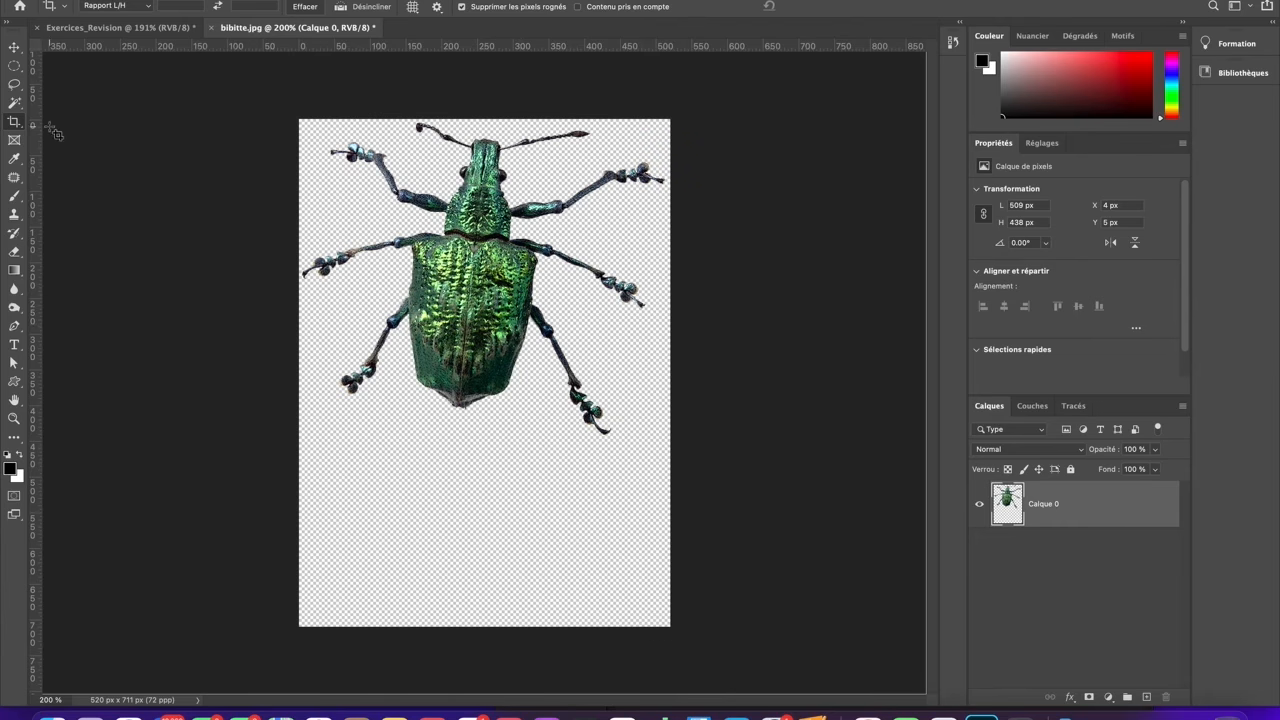
Lasso the beetle's head, antennae and front legs and copy the selection to a new layer.
{"action": "left_click", "coordinate": [14, 84]}
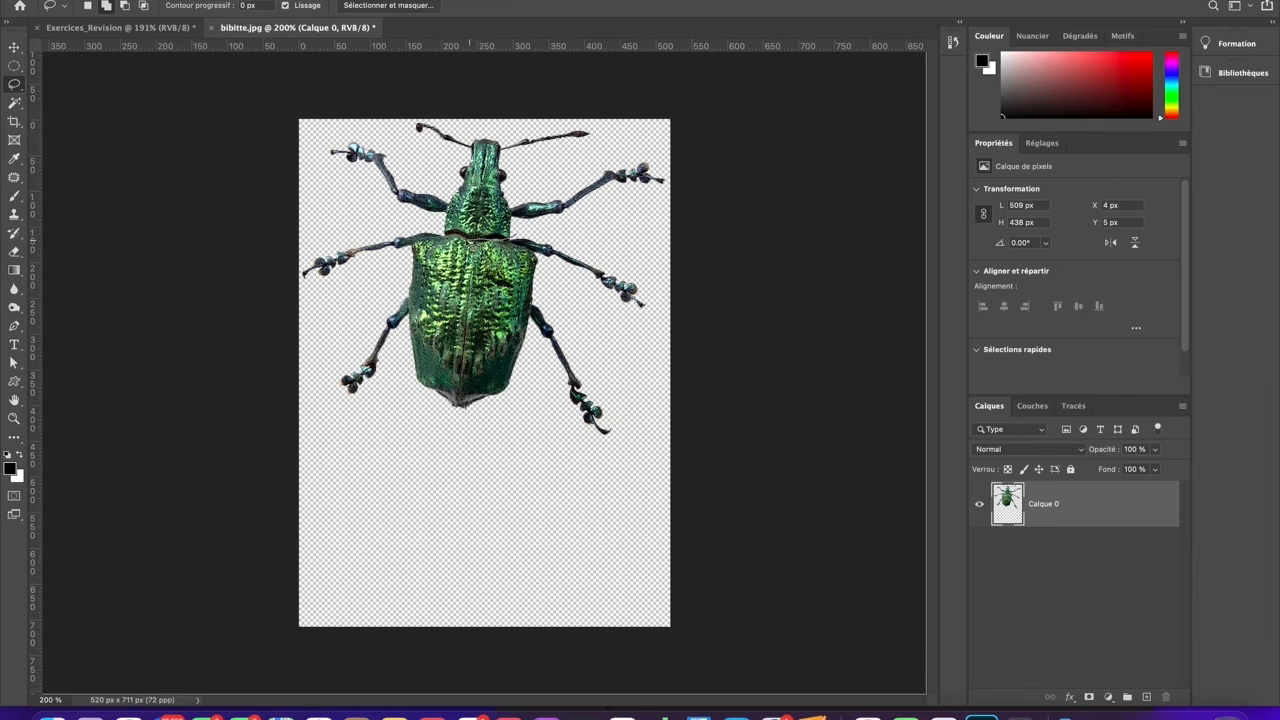
{"action": "mouse_move", "coordinate": [457, 241]}
{"action": "left_mouse_down"}
{"action": "mouse_move", "coordinate": [355, 204]}
{"action": "mouse_move", "coordinate": [320, 148]}
{"action": "mouse_move", "coordinate": [361, 129]}
{"action": "mouse_move", "coordinate": [406, 148]}
{"action": "mouse_move", "coordinate": [409, 124]}
{"action": "mouse_move", "coordinate": [431, 114]}
{"action": "mouse_move", "coordinate": [508, 130]}
{"action": "mouse_move", "coordinate": [600, 126]}
{"action": "mouse_move", "coordinate": [647, 147]}
{"action": "mouse_move", "coordinate": [672, 178]}
{"action": "mouse_move", "coordinate": [654, 207]}
{"action": "mouse_move", "coordinate": [515, 240]}
{"action": "left_mouse_up"}
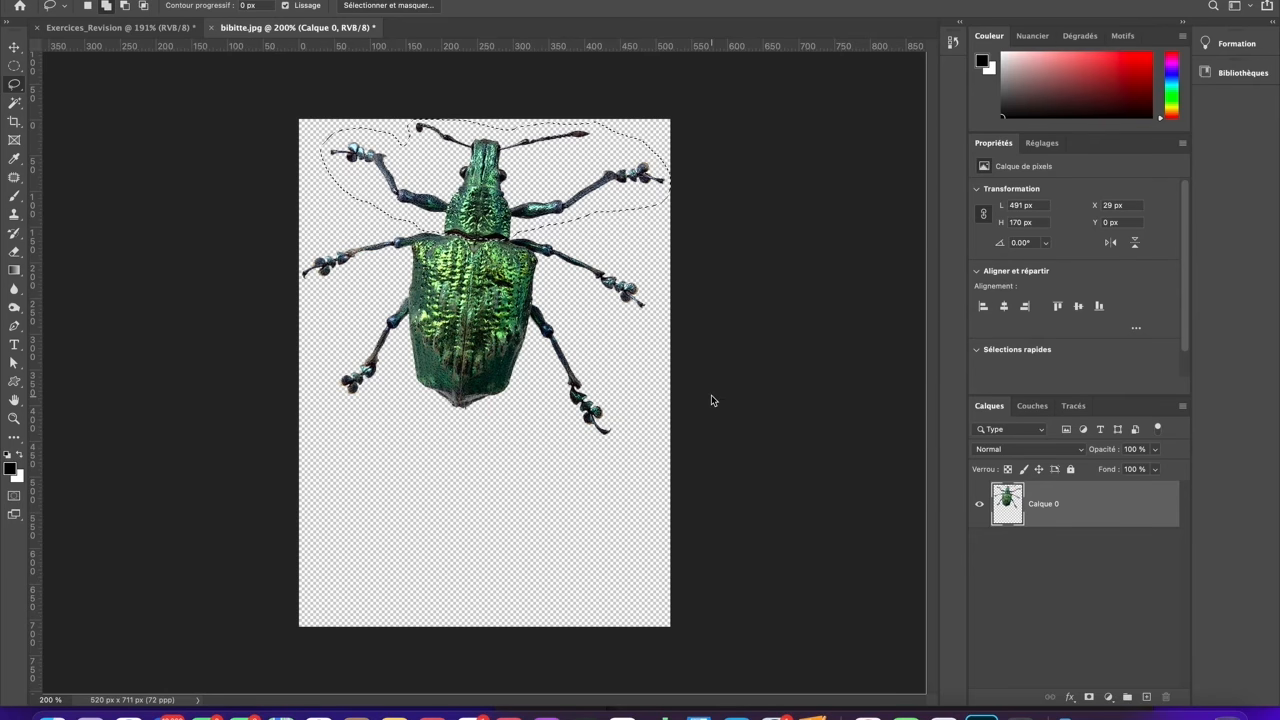
{"action": "key", "text": "super+j"}
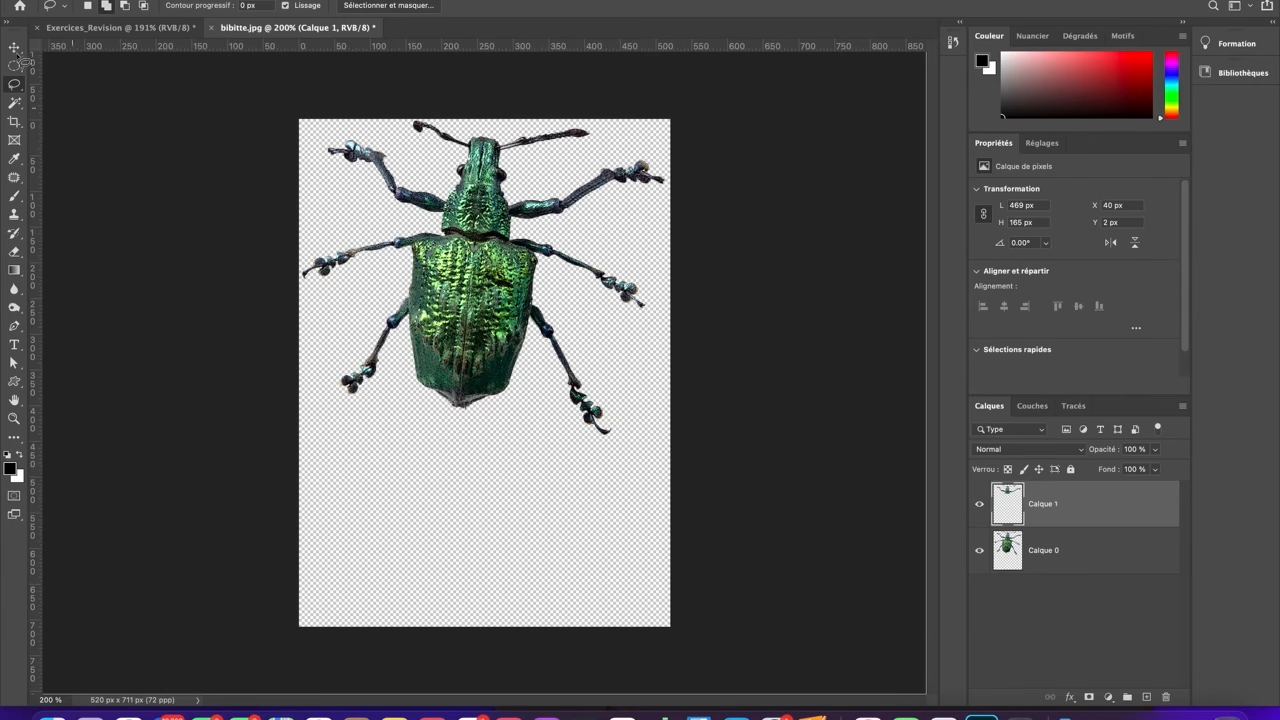
Move the copied head down to the beetle's rear end and rotate it about 178° so it points downward.
{"action": "left_click", "coordinate": [15, 47]}
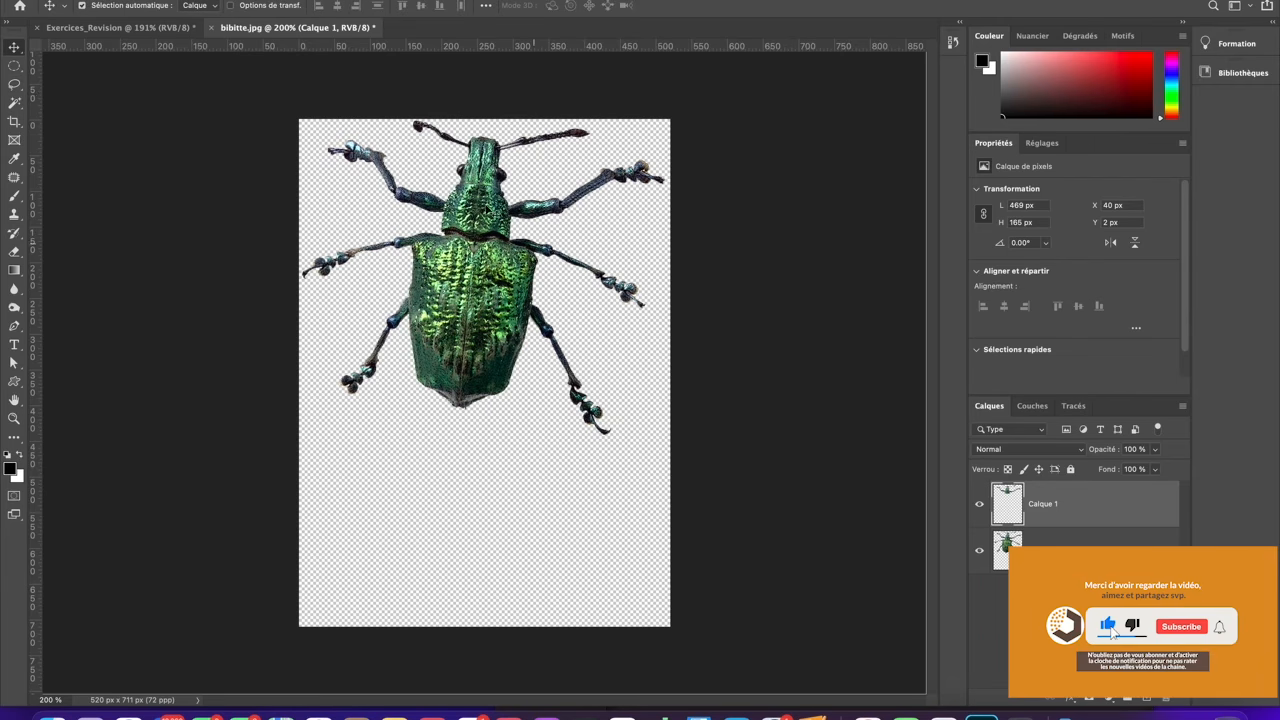
{"action": "left_click_drag", "start_coordinate": [492, 211], "coordinate": [490, 451]}
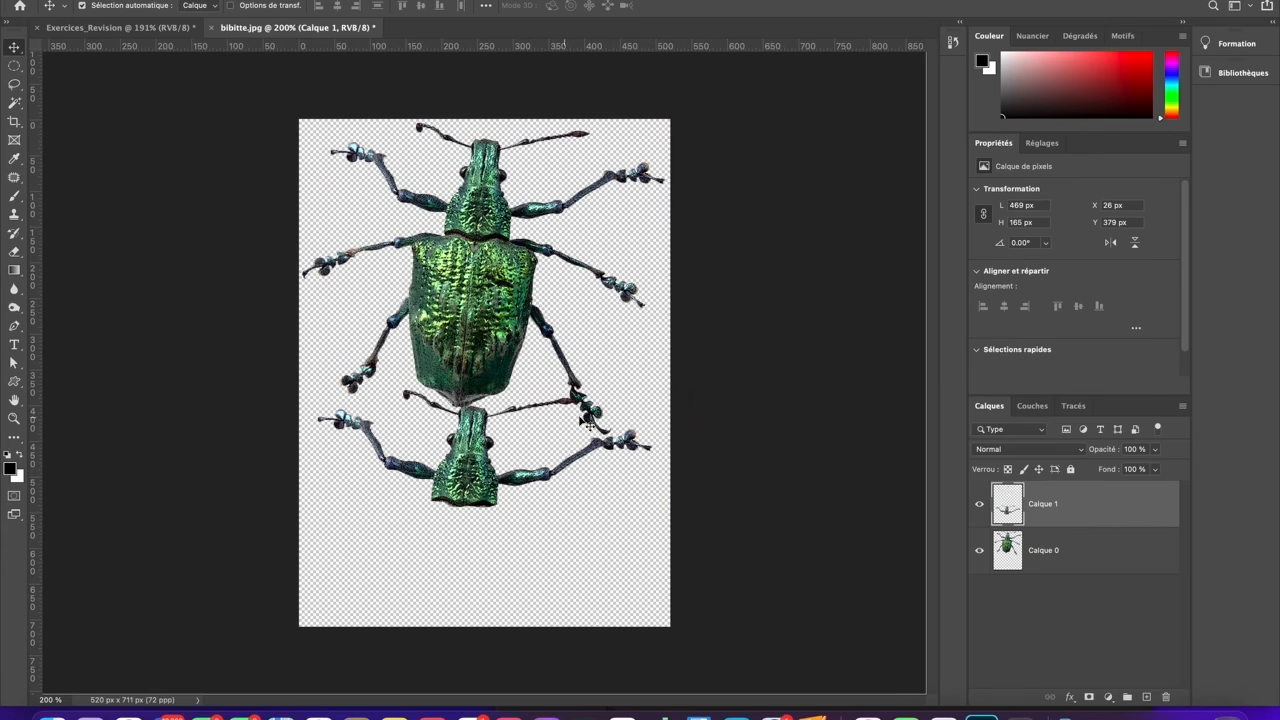
{"action": "key", "text": "ctrl+t"}
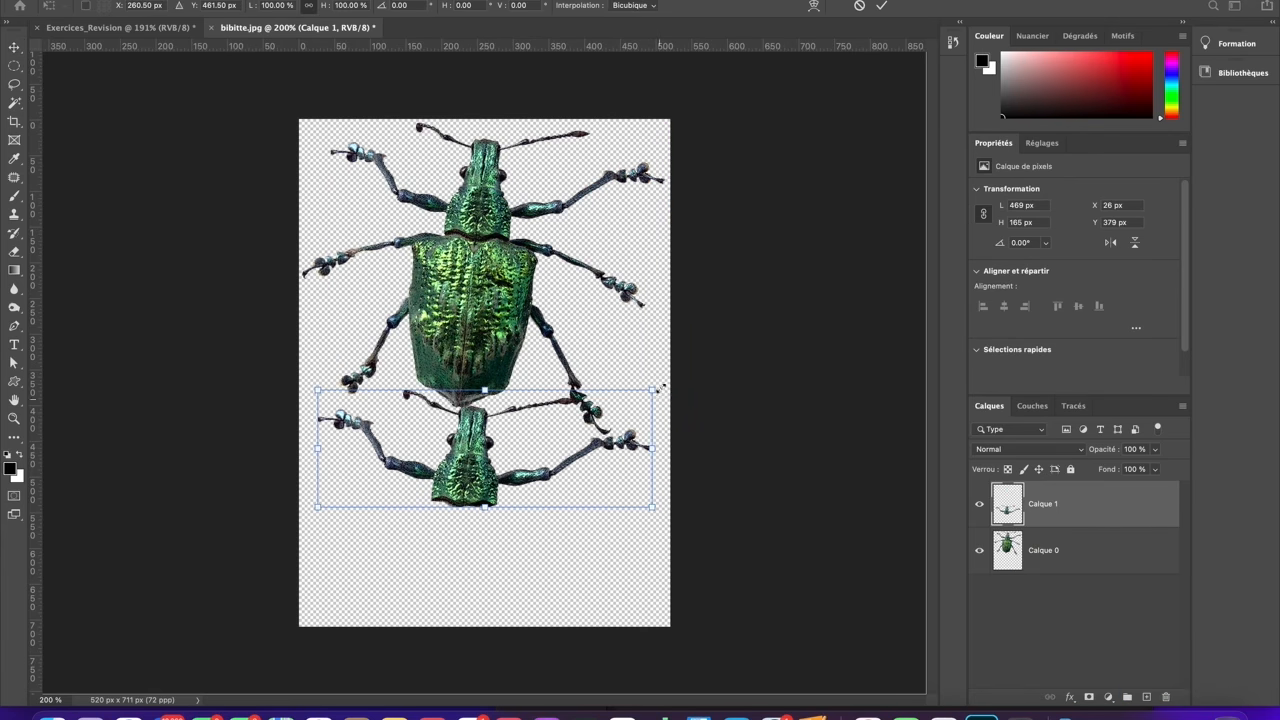
{"action": "left_click_drag", "start_coordinate": [664, 387], "coordinate": [473, 515]}
{"action": "left_click_drag", "start_coordinate": [466, 624], "coordinate": [318, 512]}
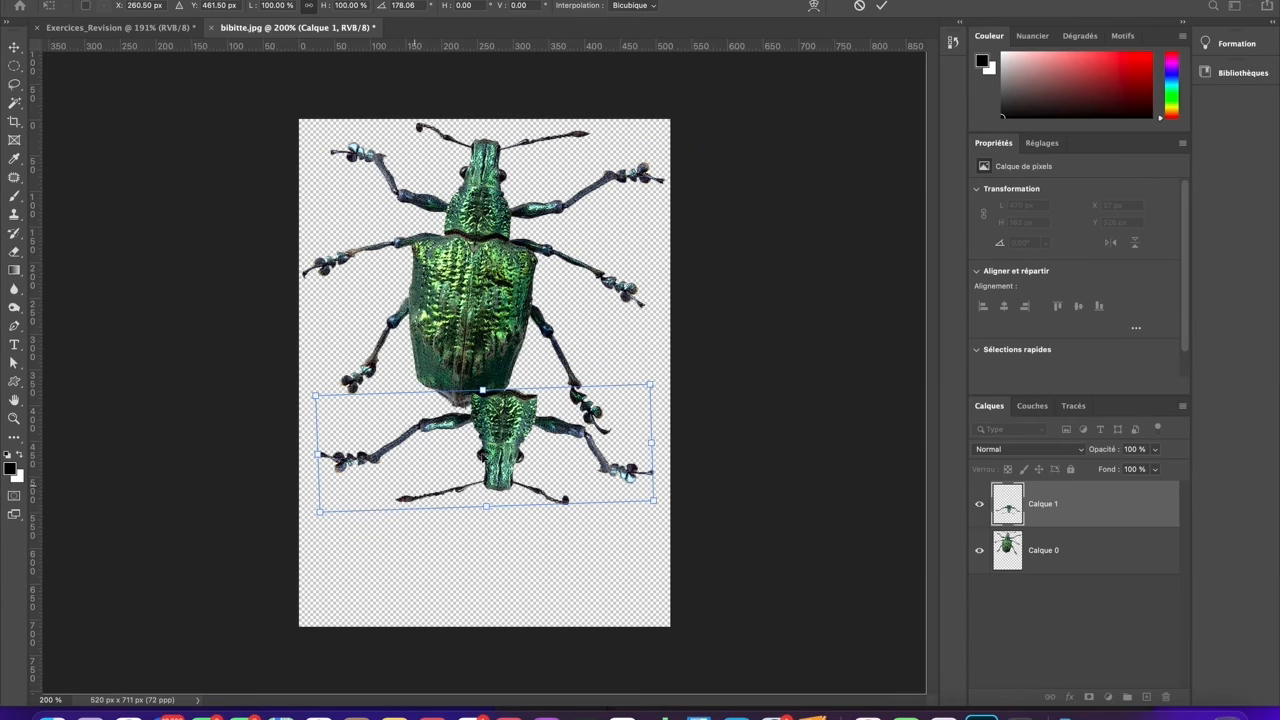
{"action": "left_click_drag", "start_coordinate": [520, 404], "coordinate": [468, 412]}
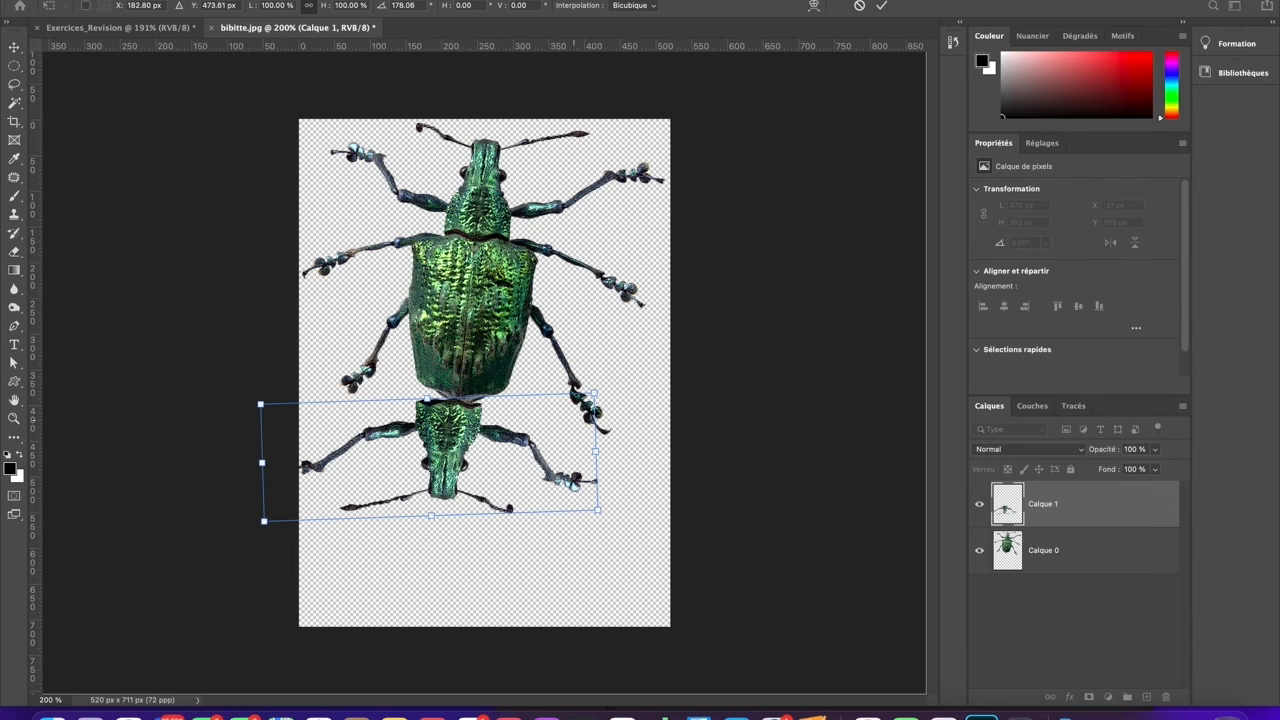
Fine-tune the lower head's position and rotation to about -177.4° so it joins the abdomen, and apply the transformation.
{"action": "left_click_drag", "start_coordinate": [608, 382], "coordinate": [627, 400]}
{"action": "left_click_drag", "start_coordinate": [461, 451], "coordinate": [466, 440]}
{"action": "key", "text": "Up"}
{"action": "key", "text": "Up"}
{"action": "key", "text": "Up"}
{"action": "key", "text": "Up"}
{"action": "key", "text": "Up"}
{"action": "key", "text": "Right"}
{"action": "key", "text": "Down"}
{"action": "key", "text": "Right"}
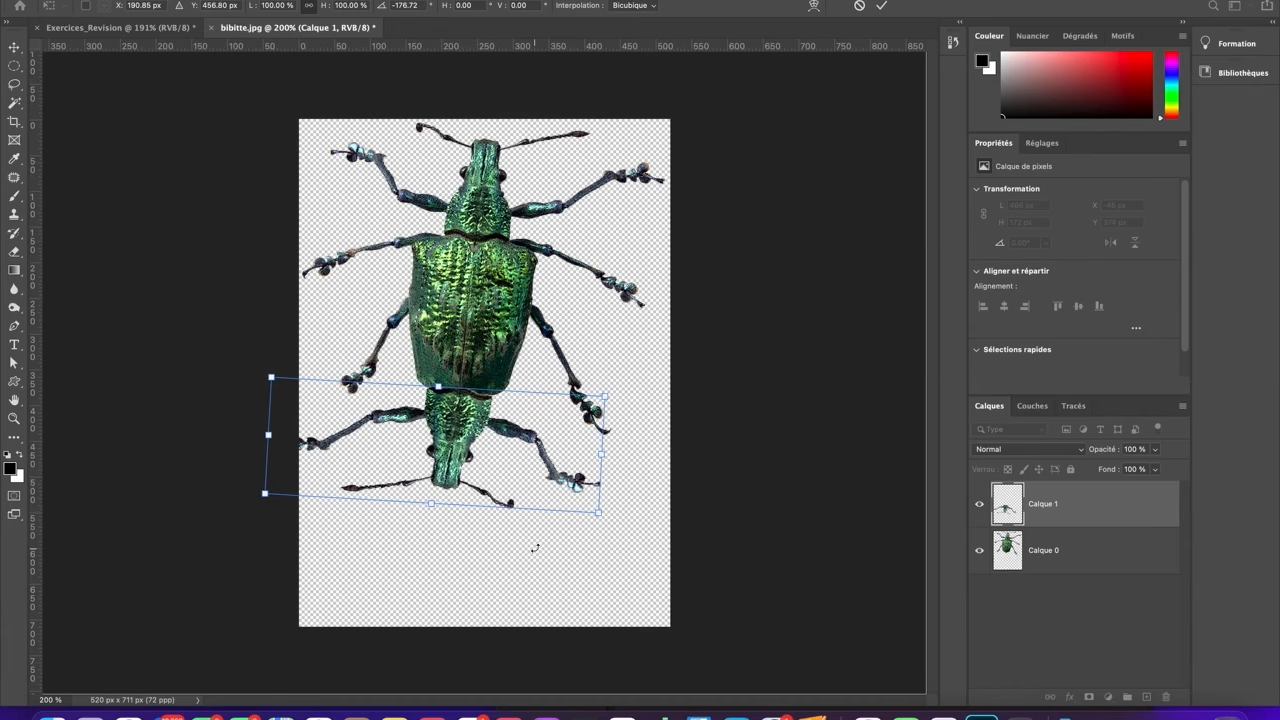
{"action": "left_click_drag", "start_coordinate": [610, 520], "coordinate": [614, 520]}
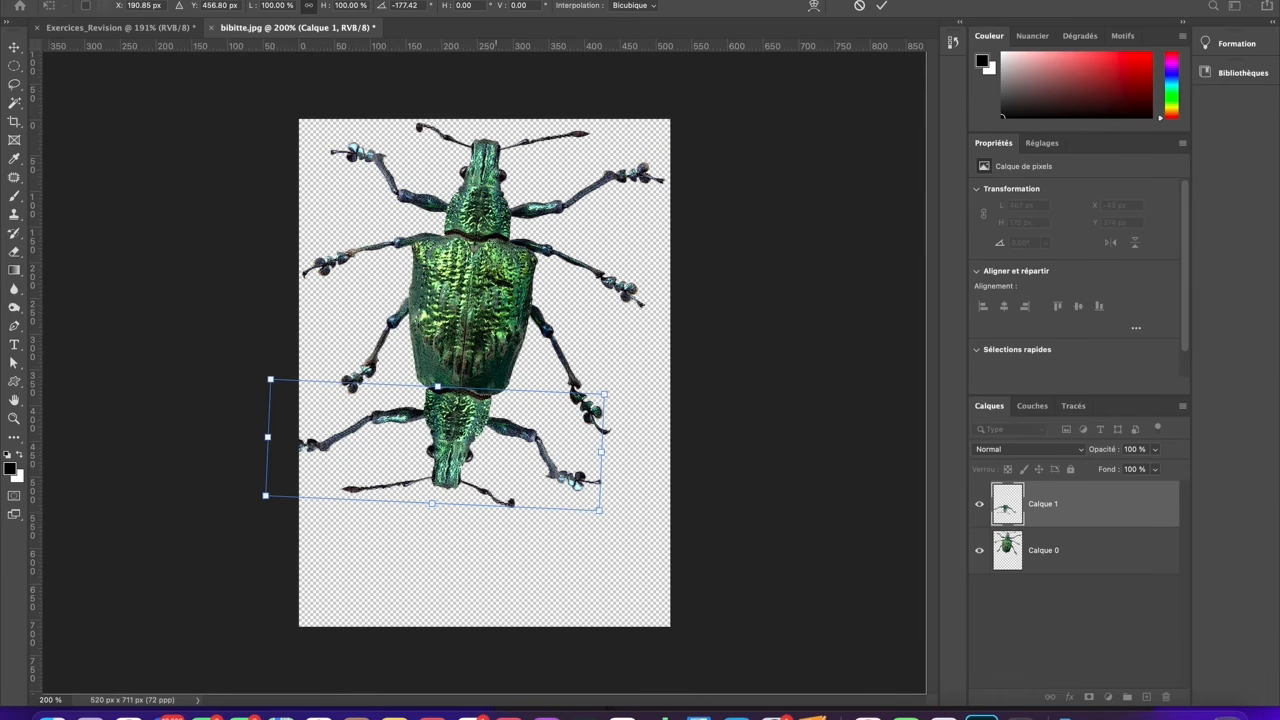
{"action": "key", "text": "Return"}
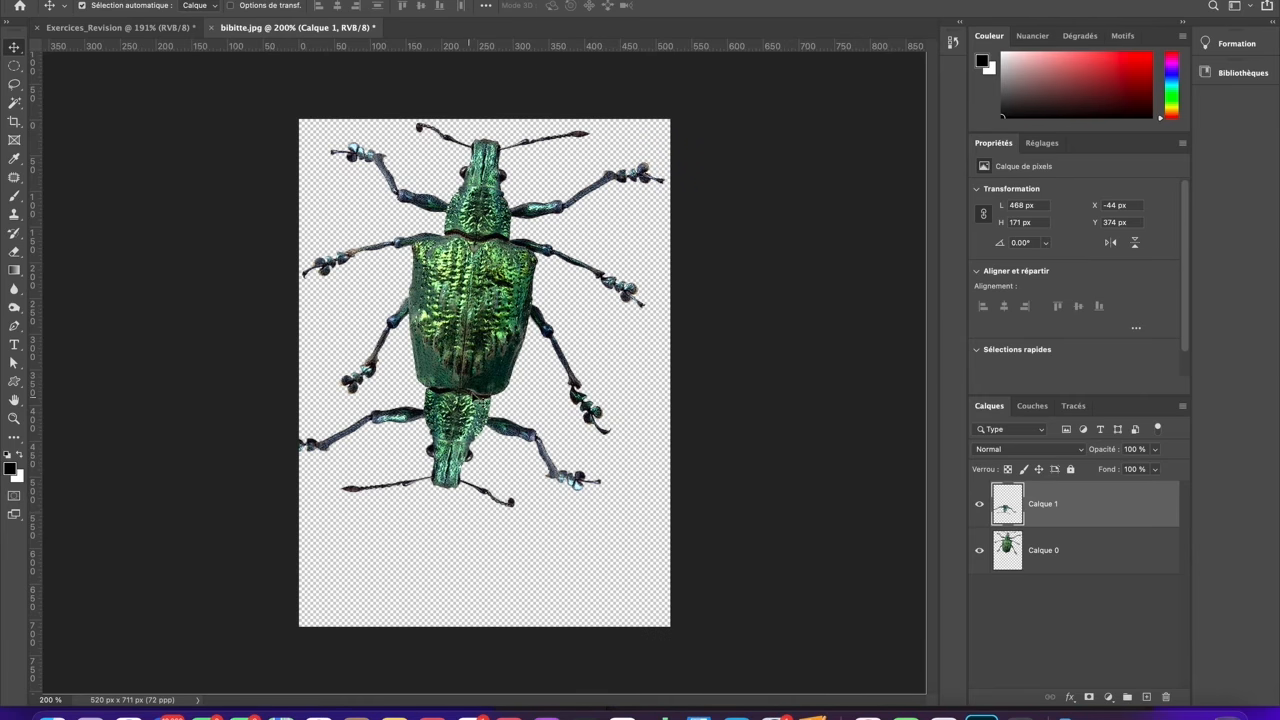
{"action": "scroll", "coordinate": [482, 400], "scroll_direction": "up", "scroll_amount": 5}
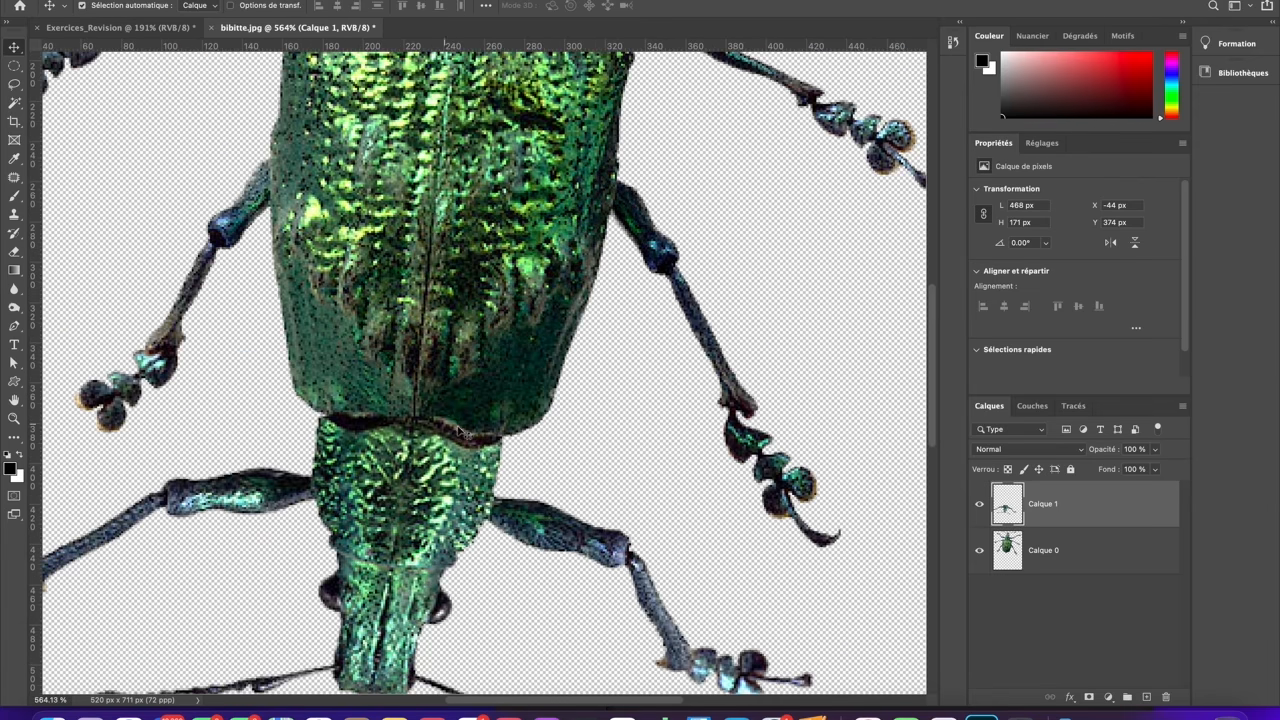
{"action": "scroll", "coordinate": [443, 416], "scroll_direction": "down", "scroll_amount": 5}
{"action": "scroll", "coordinate": [440, 415], "scroll_direction": "down", "scroll_amount": 1}
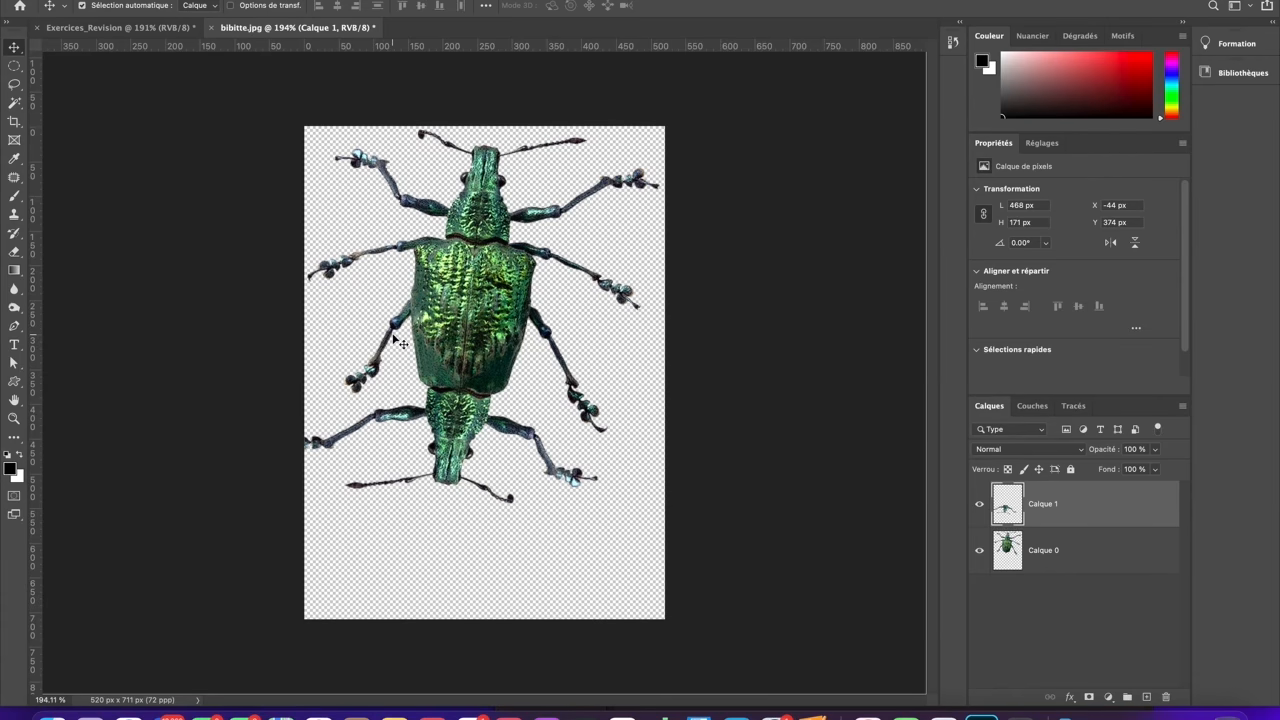
Crop the beetle canvas to about 581 x 578 px, adding room beside the lower head's cut-off leg and trimming the empty bottom.
{"action": "left_click", "coordinate": [15, 123]}
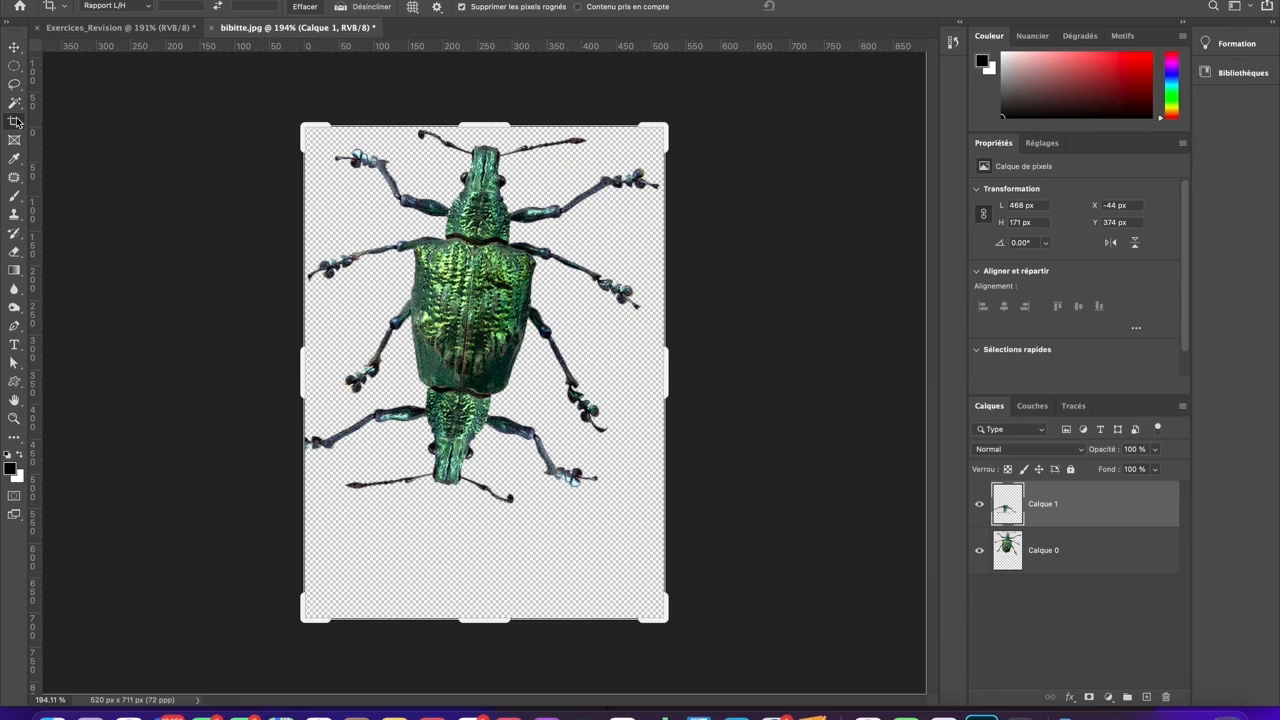
{"action": "left_click_drag", "start_coordinate": [298, 366], "coordinate": [279, 368]}
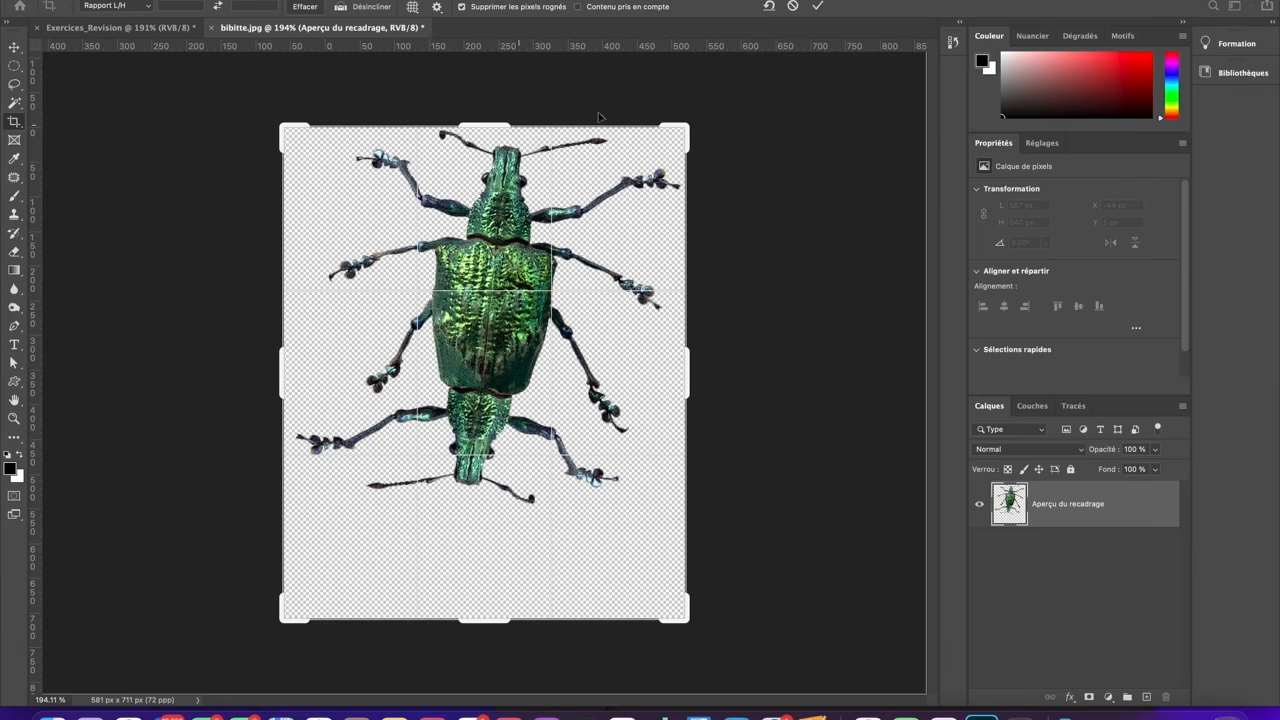
{"action": "left_click_drag", "start_coordinate": [491, 621], "coordinate": [494, 575]}
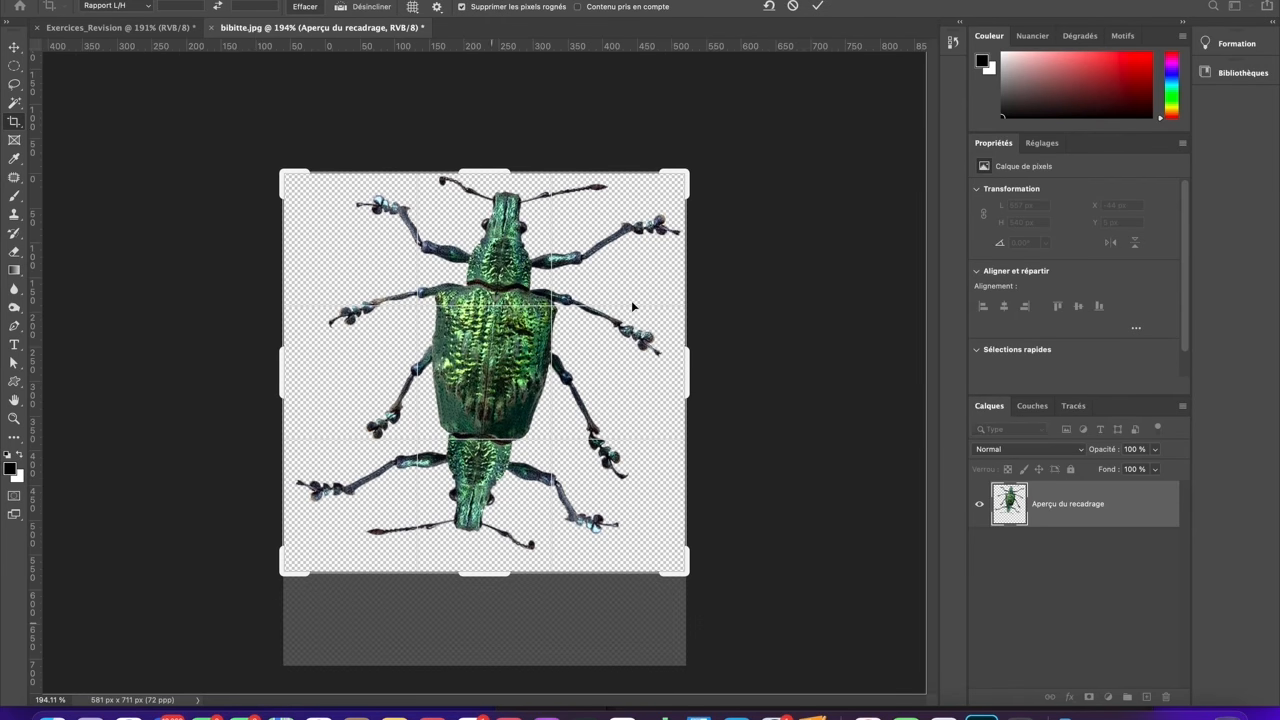
{"action": "left_click", "coordinate": [820, 7]}
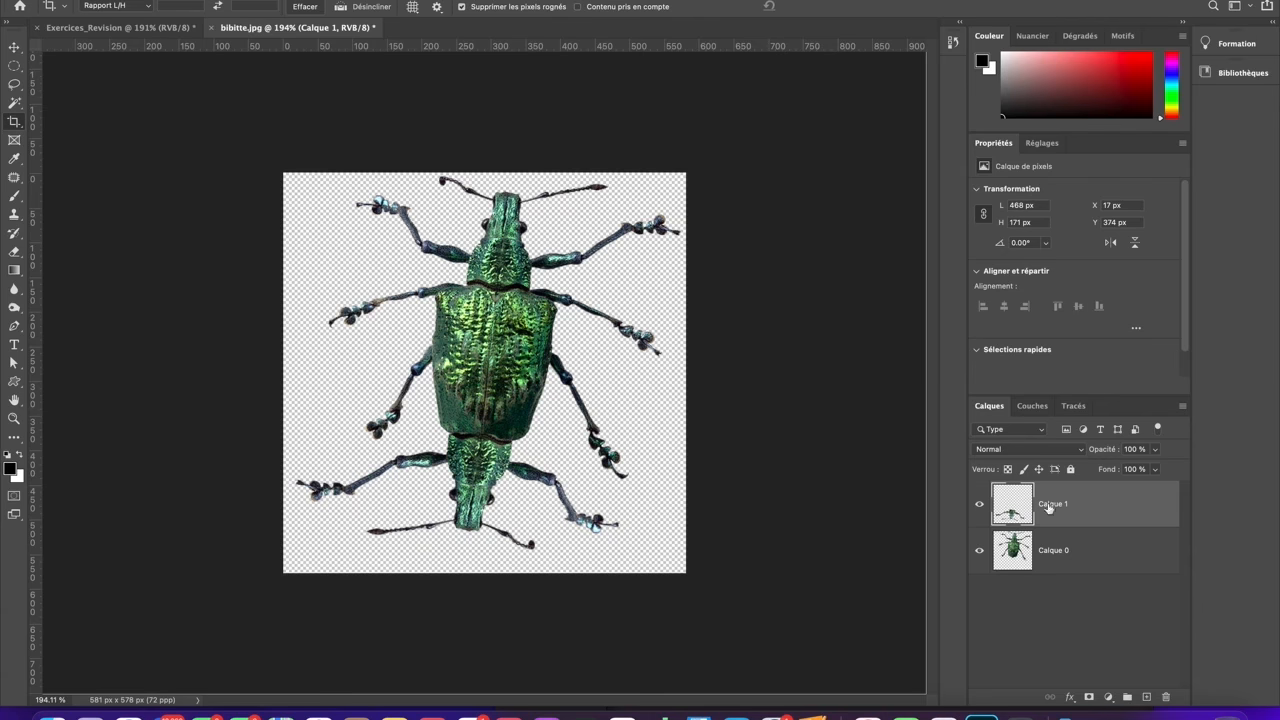
Select both beetle layers and flatten the image into a single background.
{"action": "left_click", "coordinate": [1050, 556], "text": "shift"}
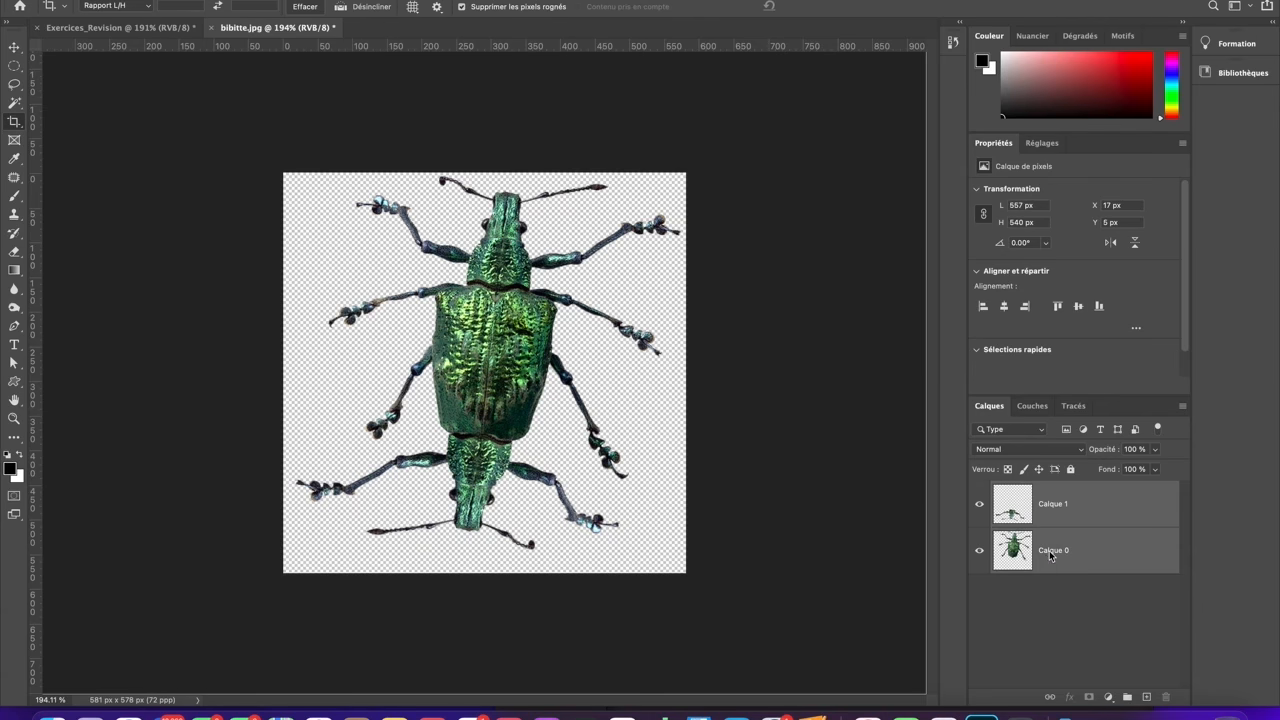
{"action": "right_click", "coordinate": [1050, 556]}
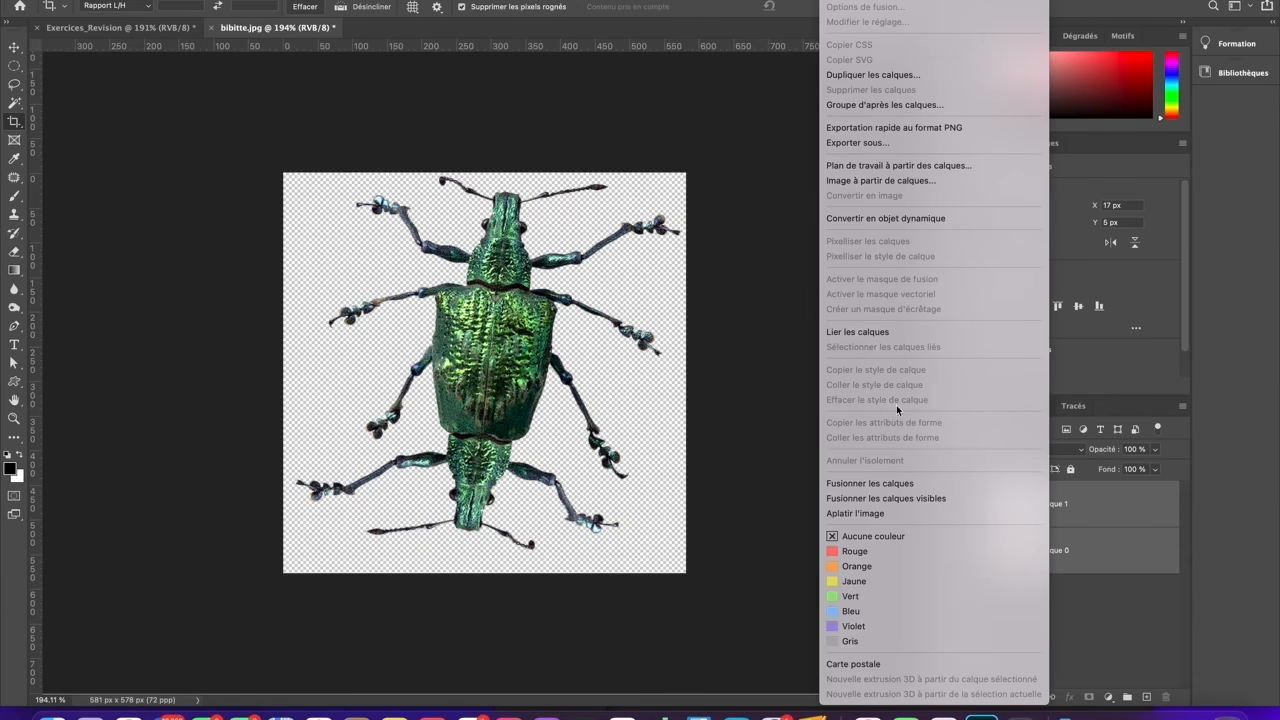
{"action": "left_click", "coordinate": [870, 513]}
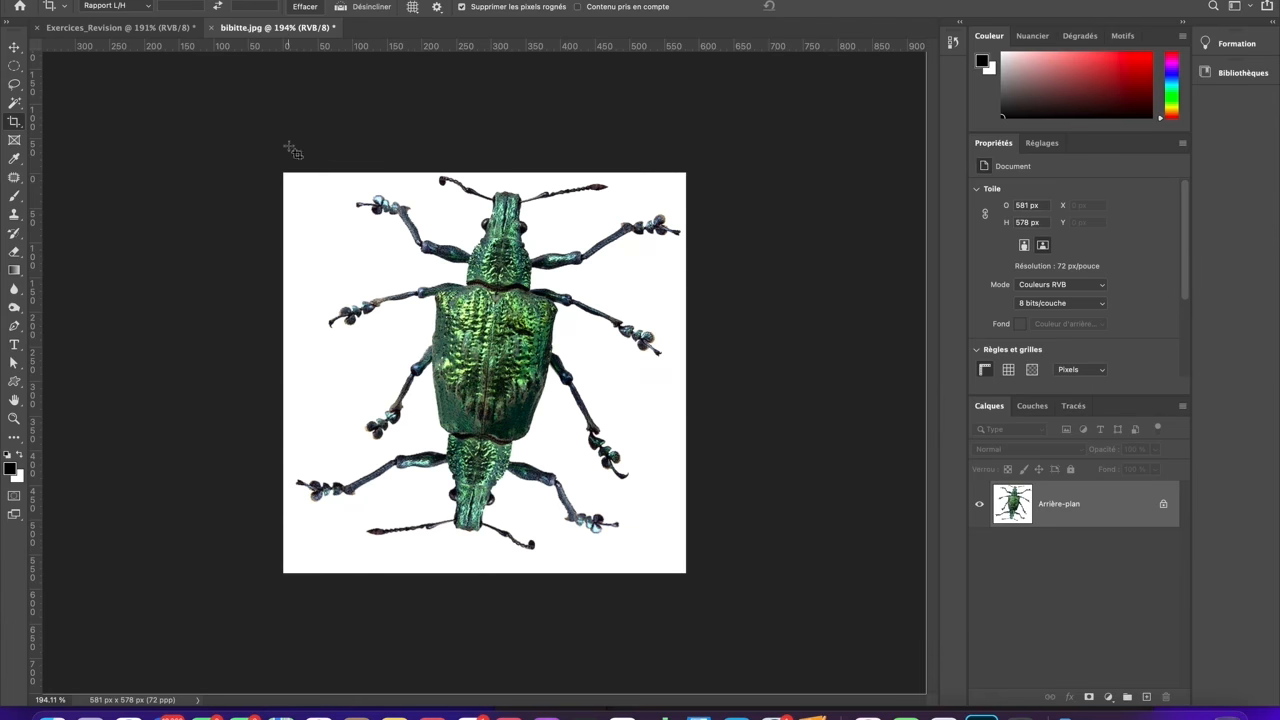
Select the white background with the Magic Wand and invert the selection to isolate the two-headed beetle.
{"action": "left_click", "coordinate": [15, 102]}
{"action": "left_click", "coordinate": [319, 264]}
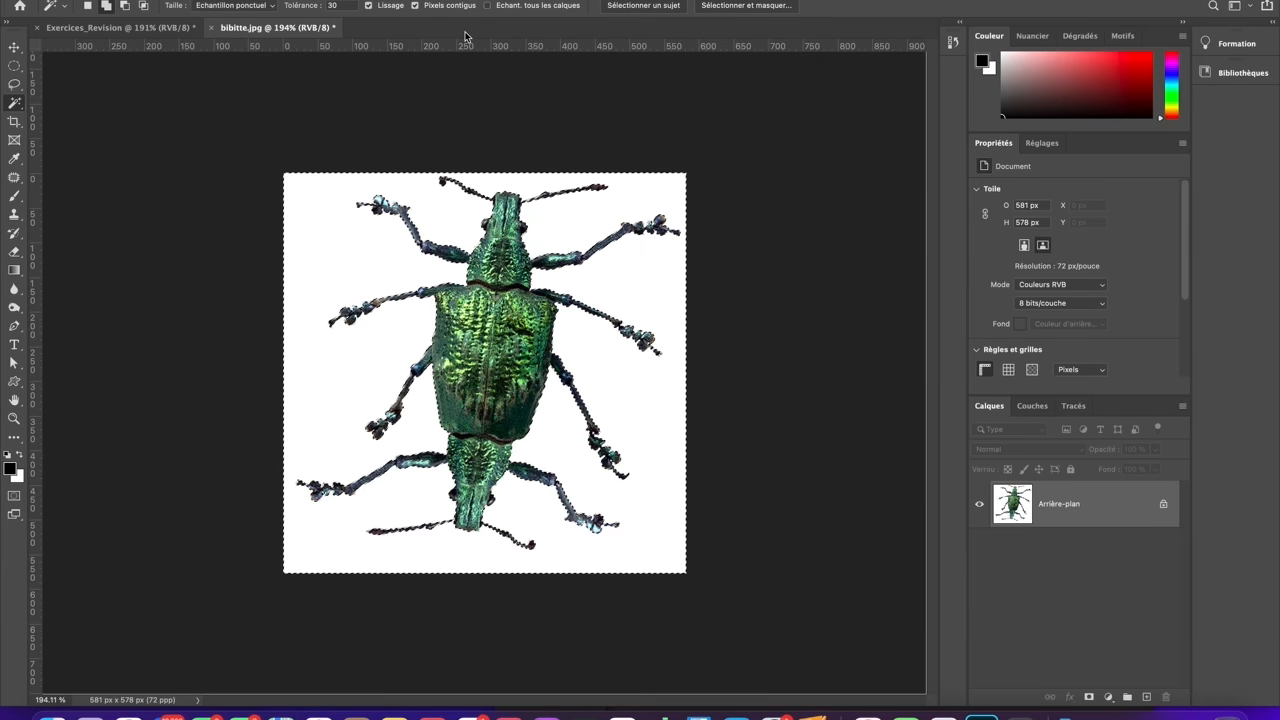
{"action": "left_click", "coordinate": [327, 1]}
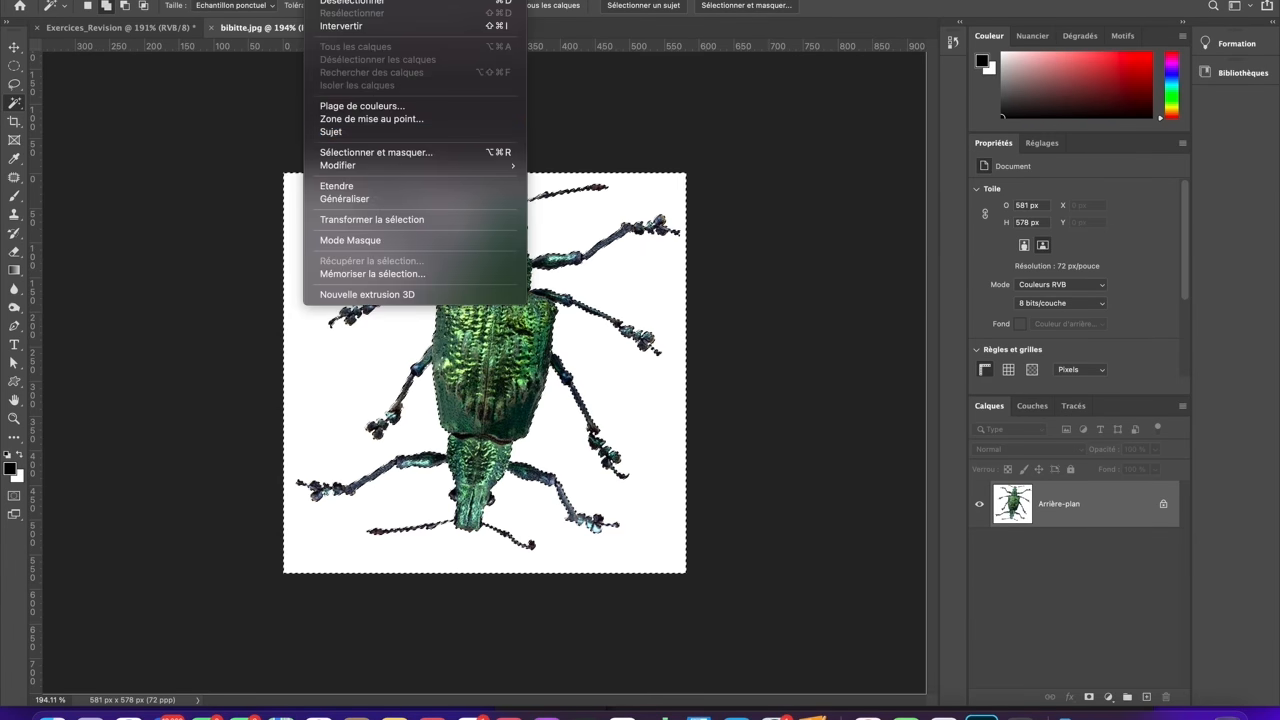
{"action": "left_click", "coordinate": [356, 27]}
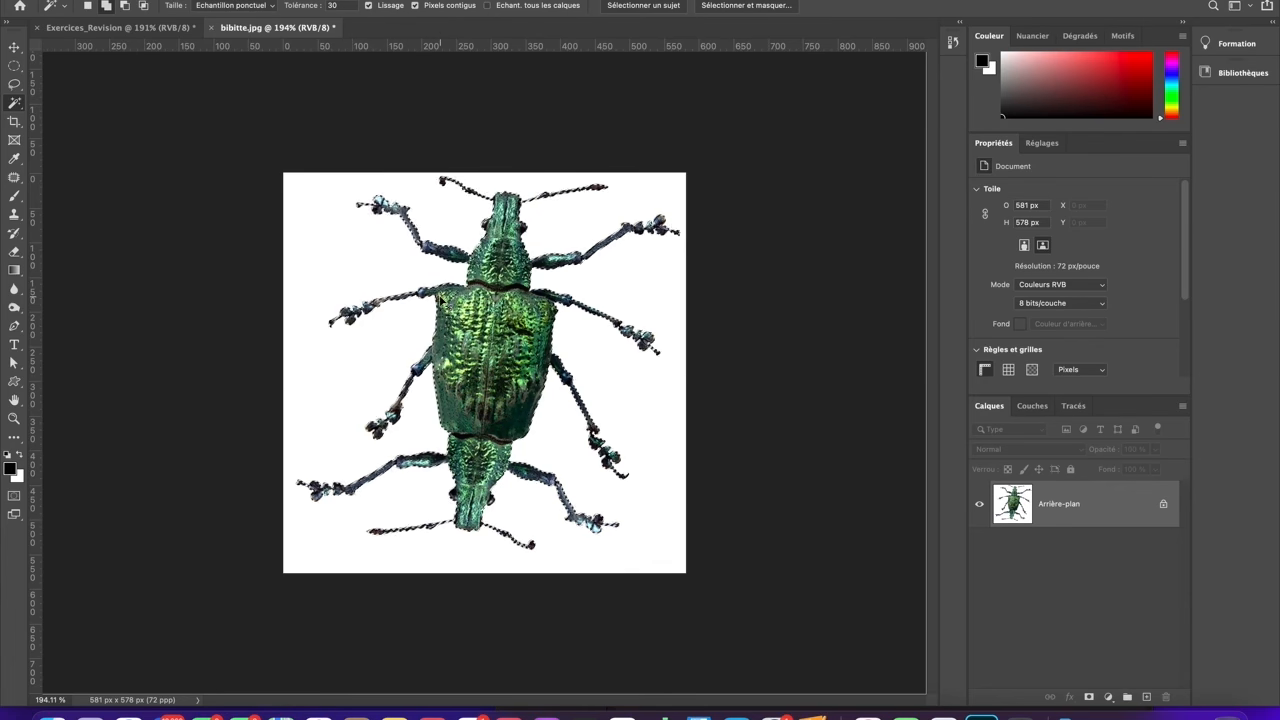
Paste the copied beetle into the Exercices_Revision document as a new layer above the branche layer.
{"action": "left_click", "coordinate": [161, 28]}
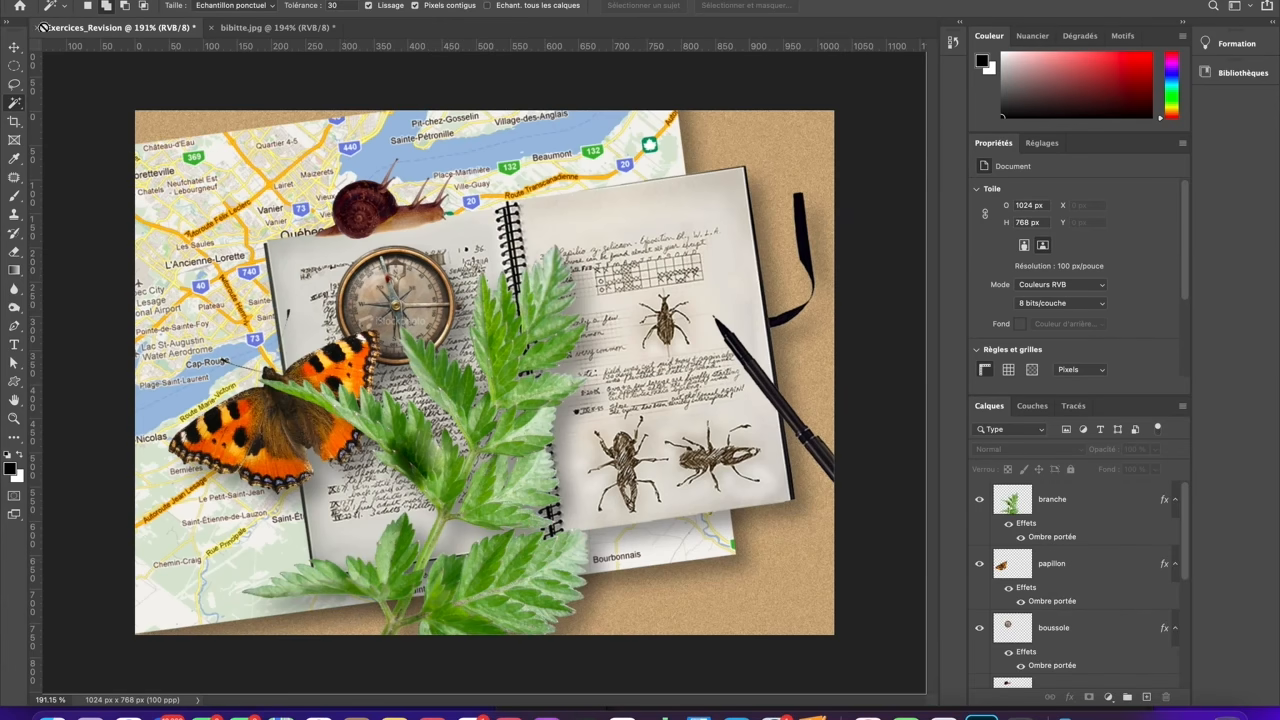
{"action": "left_click", "coordinate": [16, 47]}
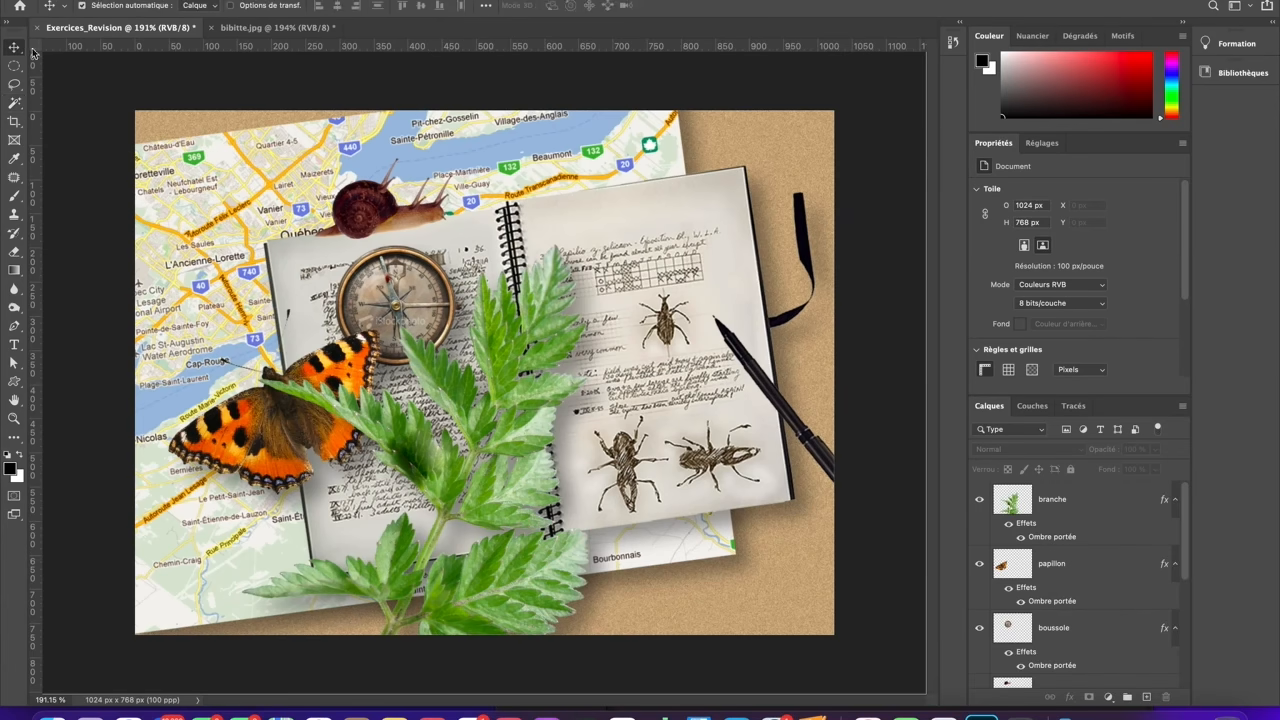
{"action": "left_click", "coordinate": [1058, 506]}
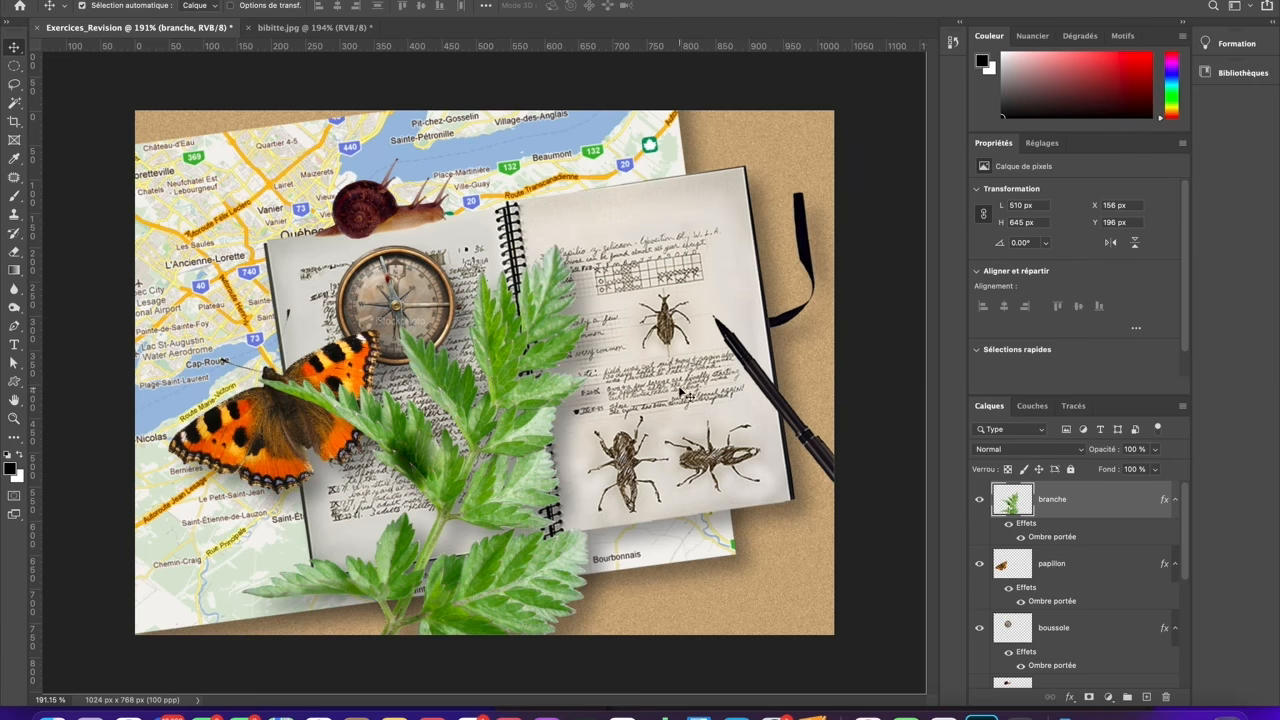
{"action": "key", "text": "super+v"}
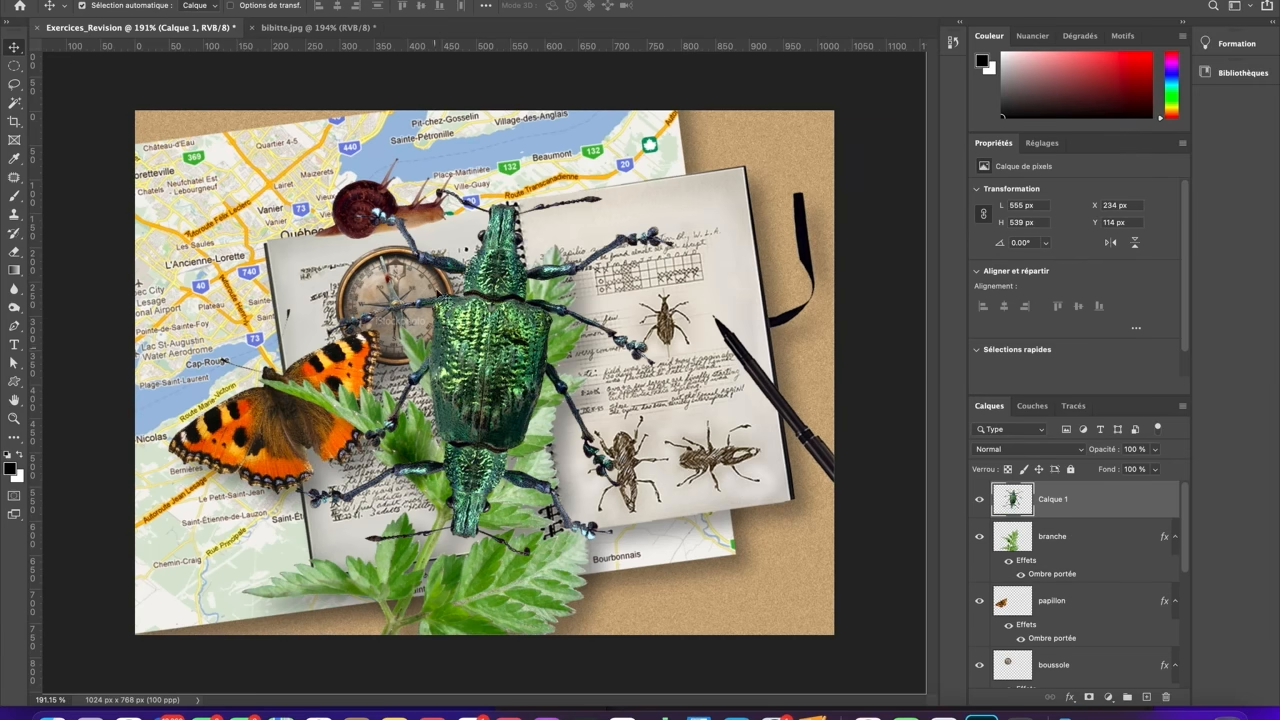
Close bibitte.jpg without saving its changes.
{"action": "left_click", "coordinate": [321, 29]}
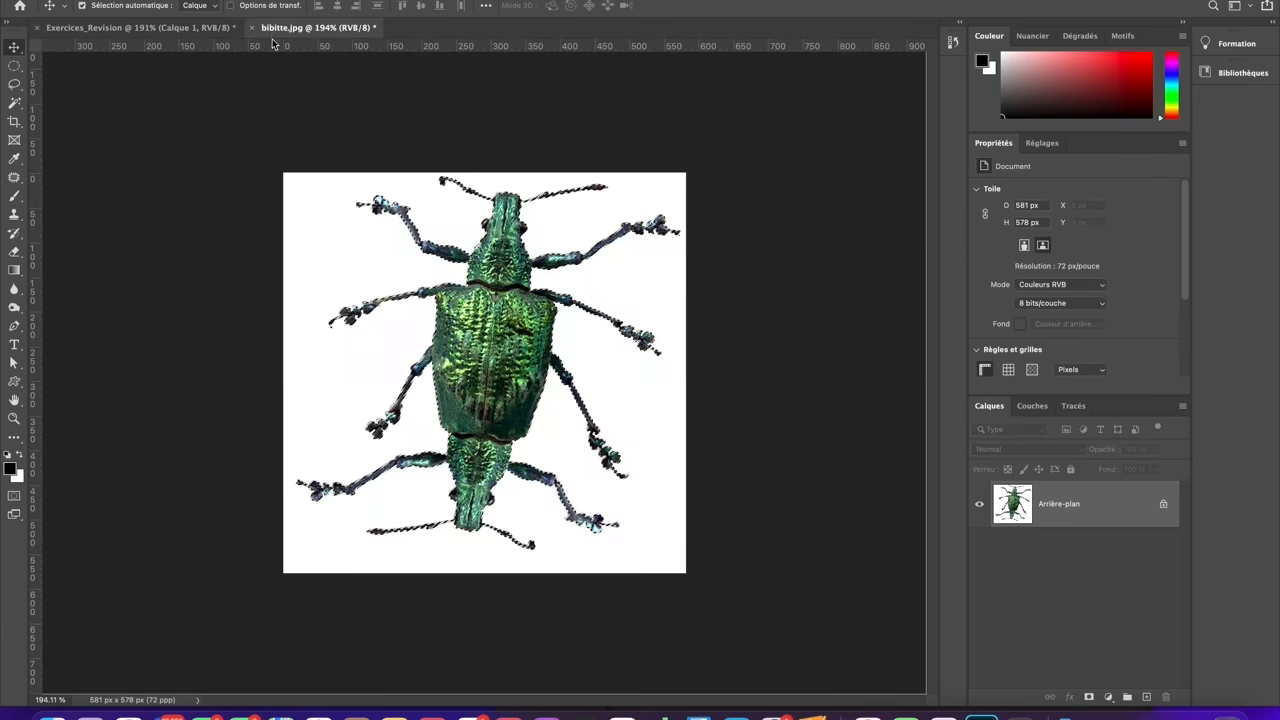
{"action": "key", "text": "super+w"}
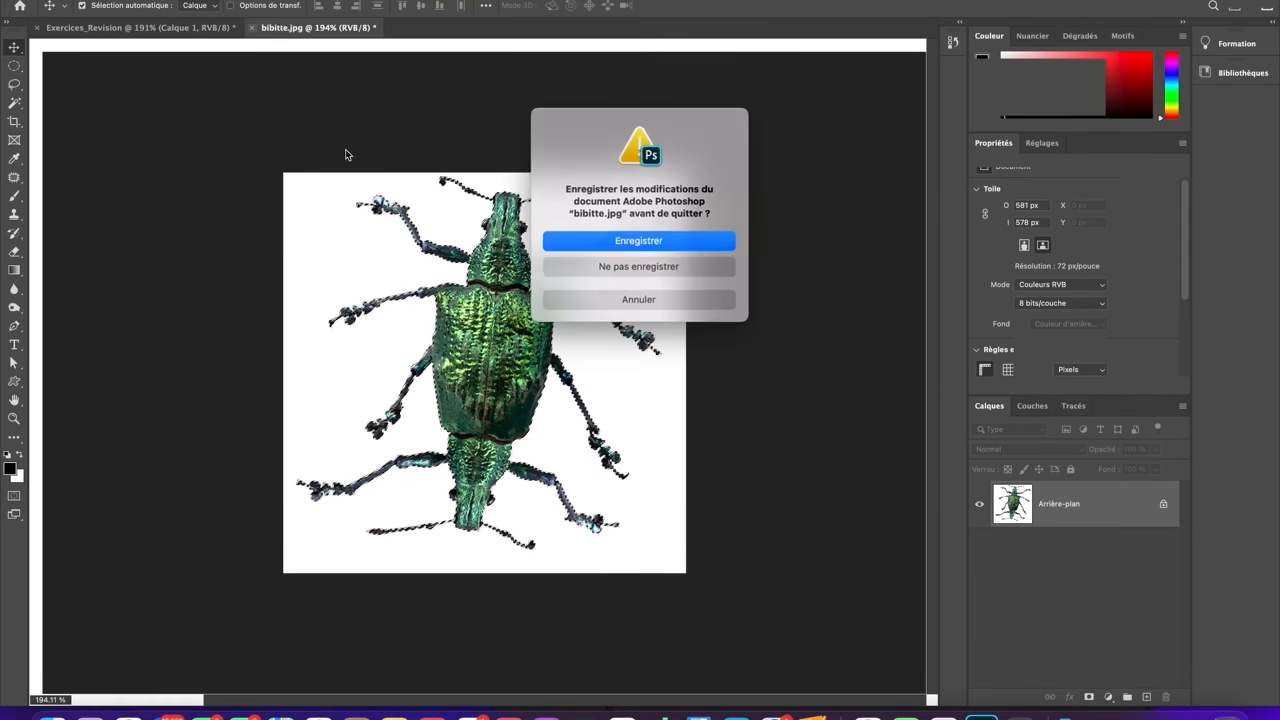
{"action": "left_click", "coordinate": [614, 266]}
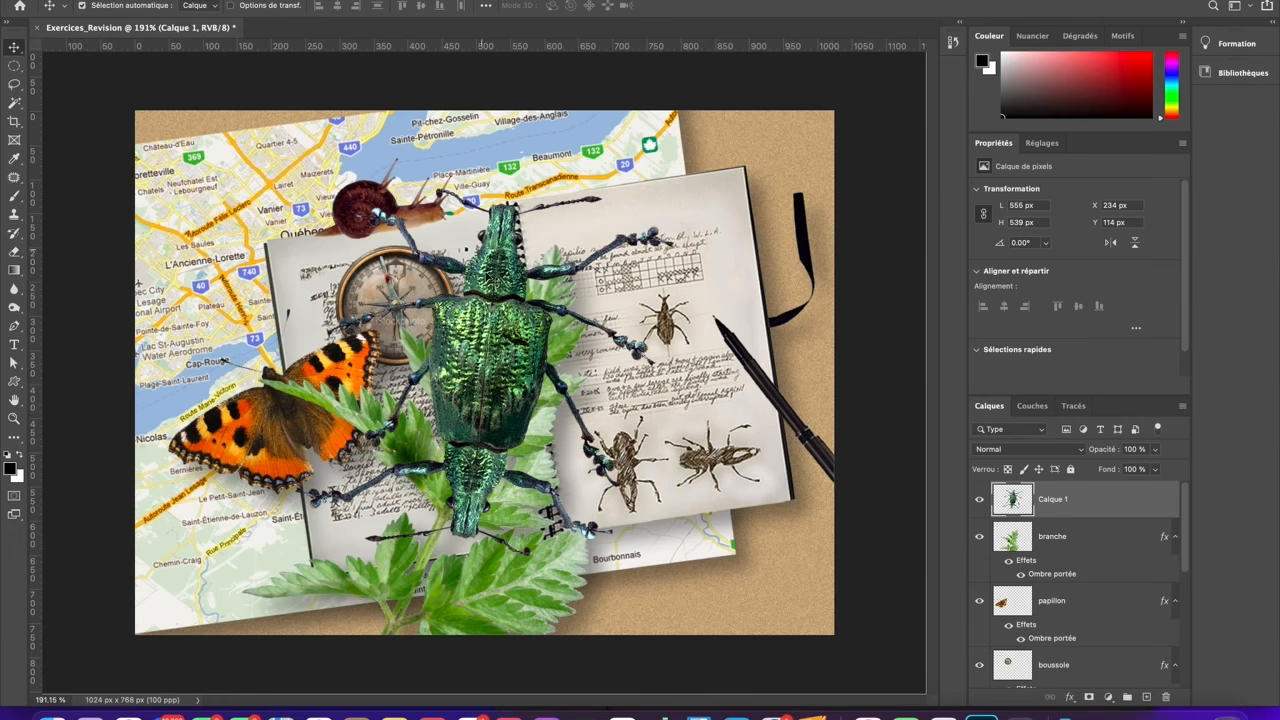
Scale the pasted beetle to about 23%, rotate it about 6.6°, and place it on the branch's upper leaves.
{"action": "left_click_drag", "start_coordinate": [465, 370], "coordinate": [538, 284]}
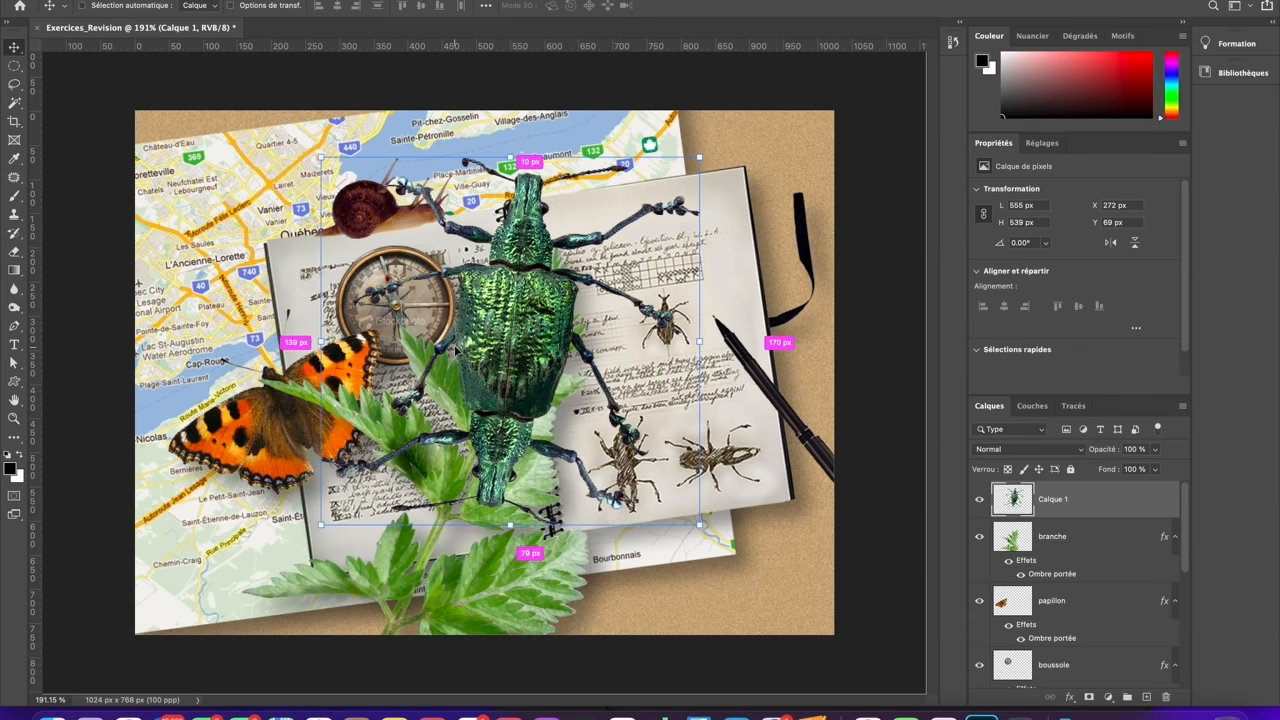
{"action": "key", "text": "ctrl+t"}
{"action": "left_click_drag", "start_coordinate": [320, 154], "coordinate": [553, 330]}
{"action": "left_click_drag", "start_coordinate": [615, 440], "coordinate": [550, 396]}
{"action": "left_click_drag", "start_coordinate": [553, 352], "coordinate": [526, 300]}
{"action": "left_click_drag", "start_coordinate": [607, 430], "coordinate": [524, 334]}
{"action": "left_click_drag", "start_coordinate": [566, 290], "coordinate": [528, 338]}
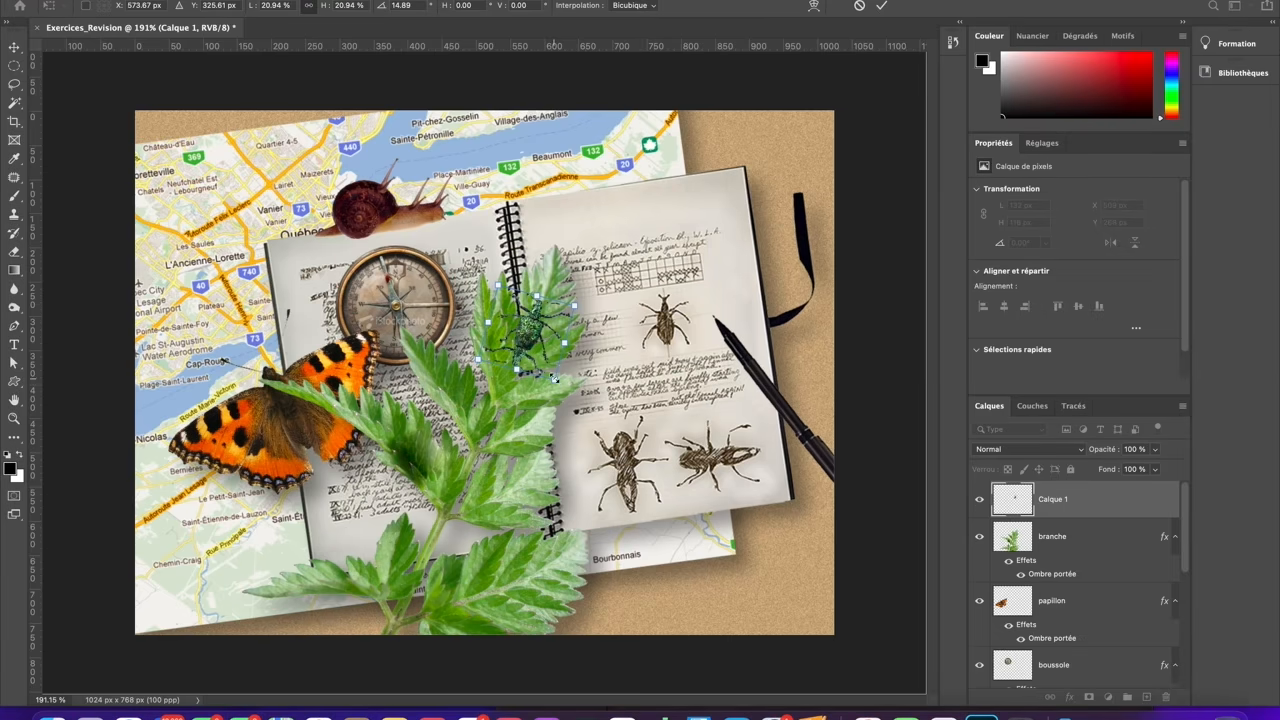
{"action": "left_click_drag", "start_coordinate": [560, 382], "coordinate": [566, 391]}
{"action": "left_click_drag", "start_coordinate": [595, 304], "coordinate": [594, 300]}
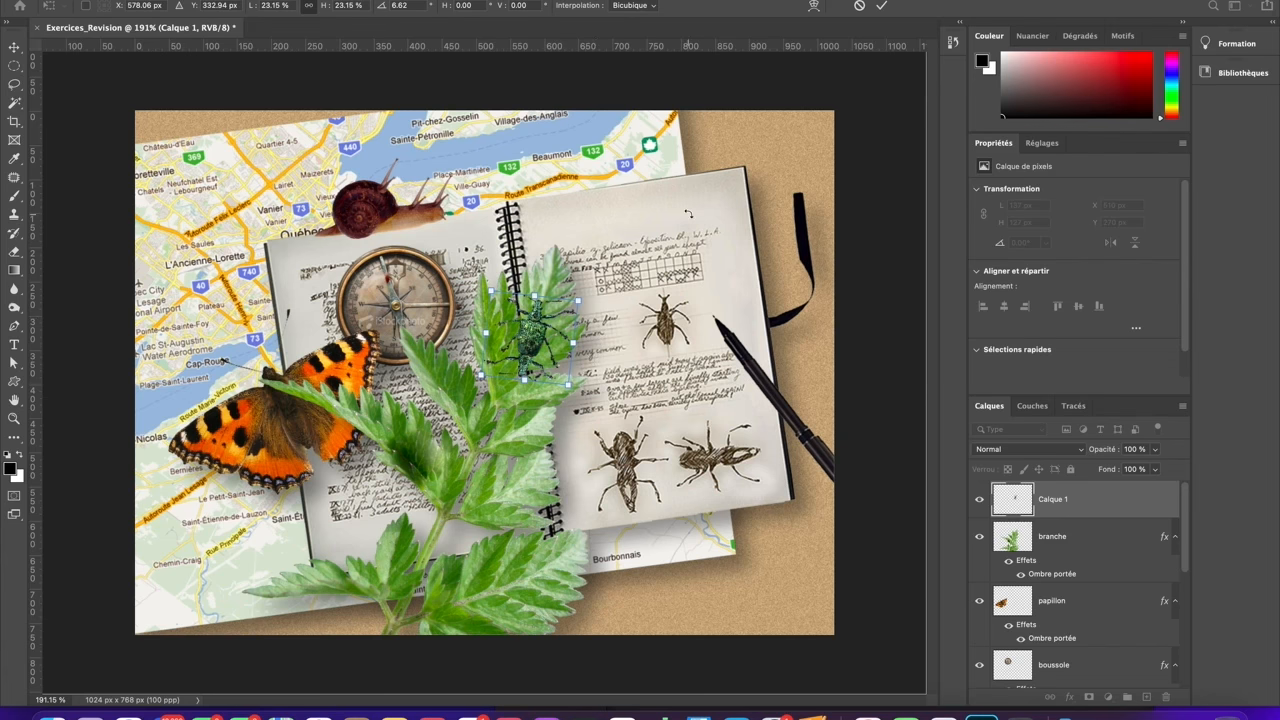
{"action": "key", "text": "Return"}
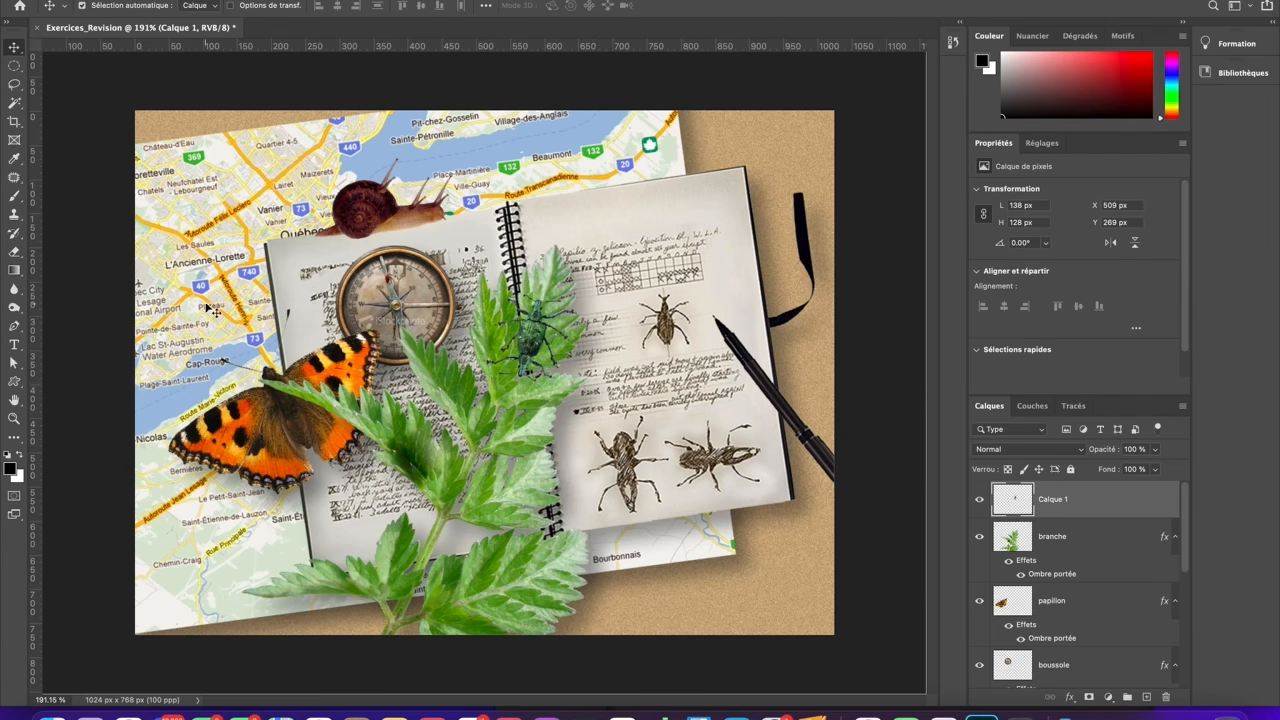
{"action": "left_click", "coordinate": [14, 418]}
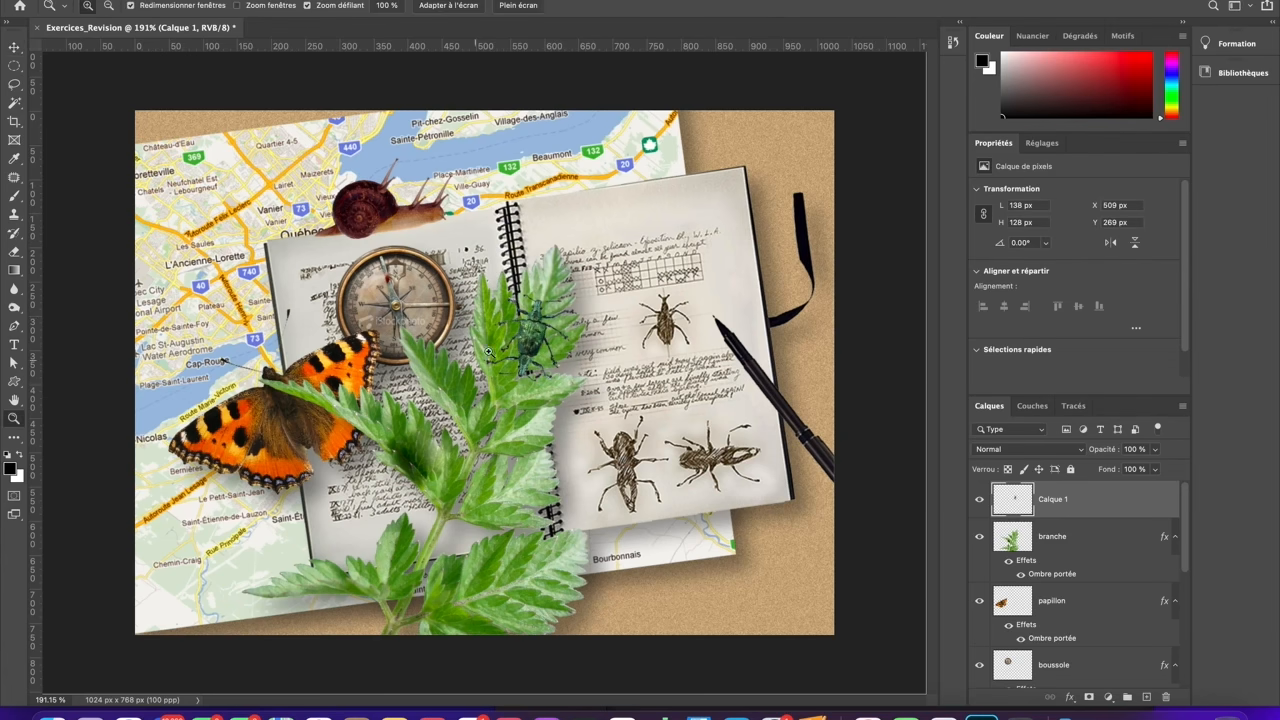
Rename the pasted beetle's layer as bibitte.
{"action": "left_click", "coordinate": [523, 355]}
{"action": "left_click", "coordinate": [558, 338]}
{"action": "left_click", "coordinate": [555, 348]}
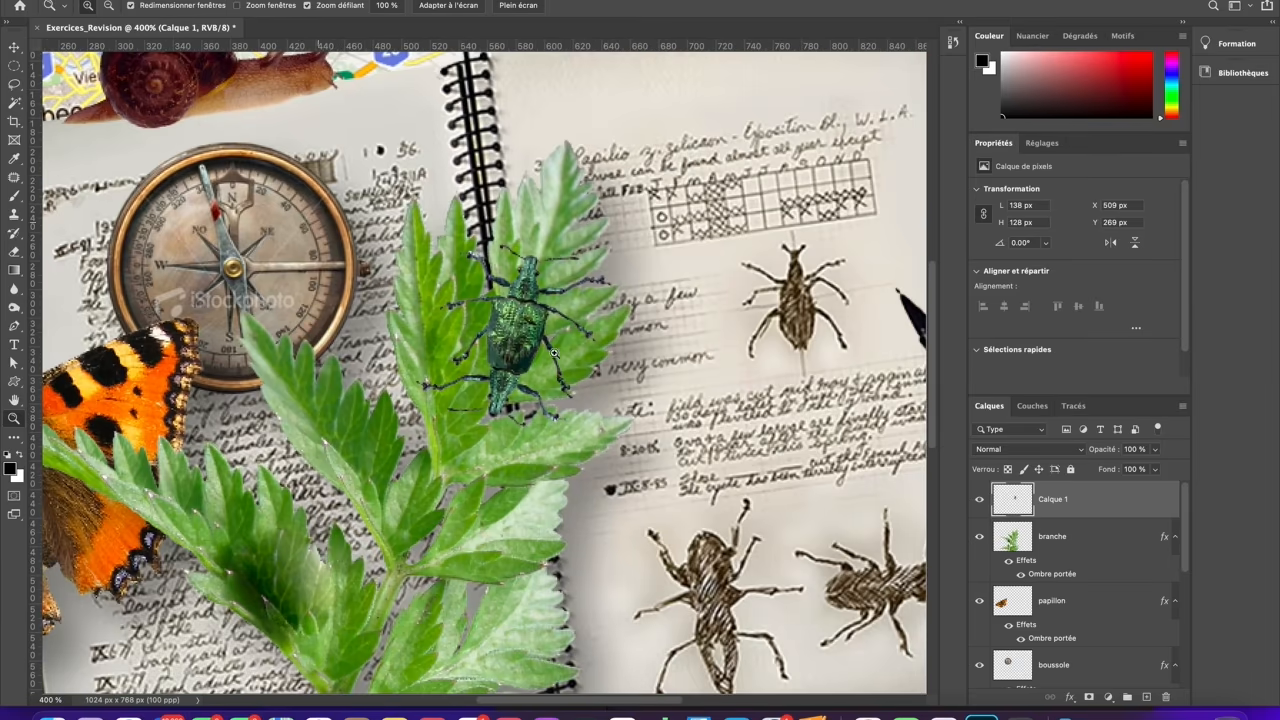
{"action": "left_click", "coordinate": [19, 49]}
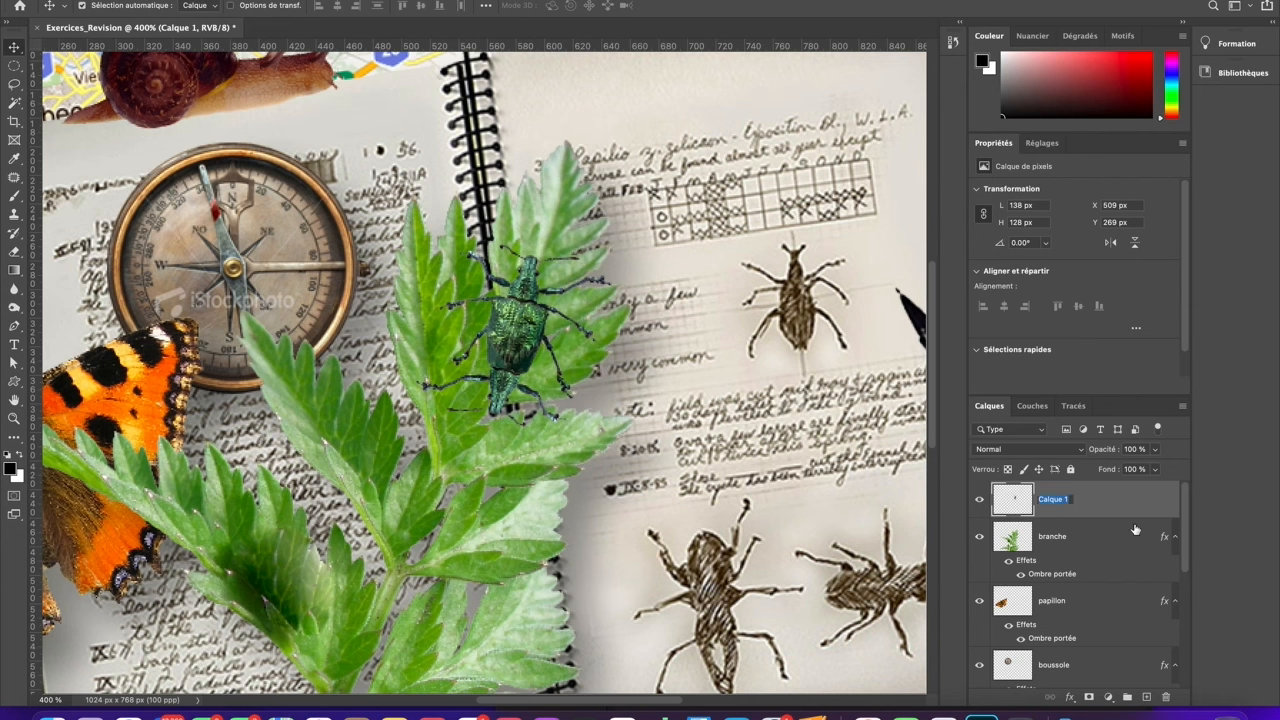
{"action": "double_click", "coordinate": [1050, 500]}
{"action": "type", "text": "bibitte"}
{"action": "key", "text": "Return"}
Open the layer style settings for the bibitte layer beside the beetle and switch its drop shadow off.
{"action": "left_click", "coordinate": [1072, 698]}
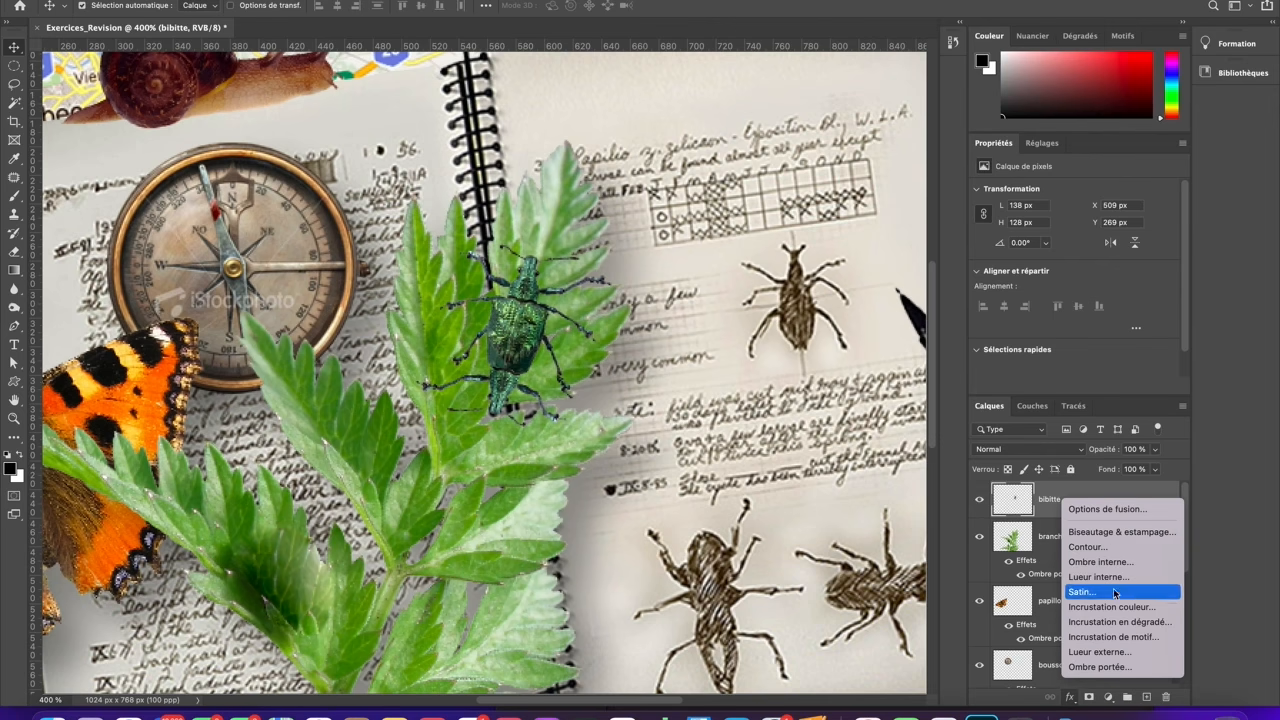
{"action": "left_click", "coordinate": [1114, 670]}
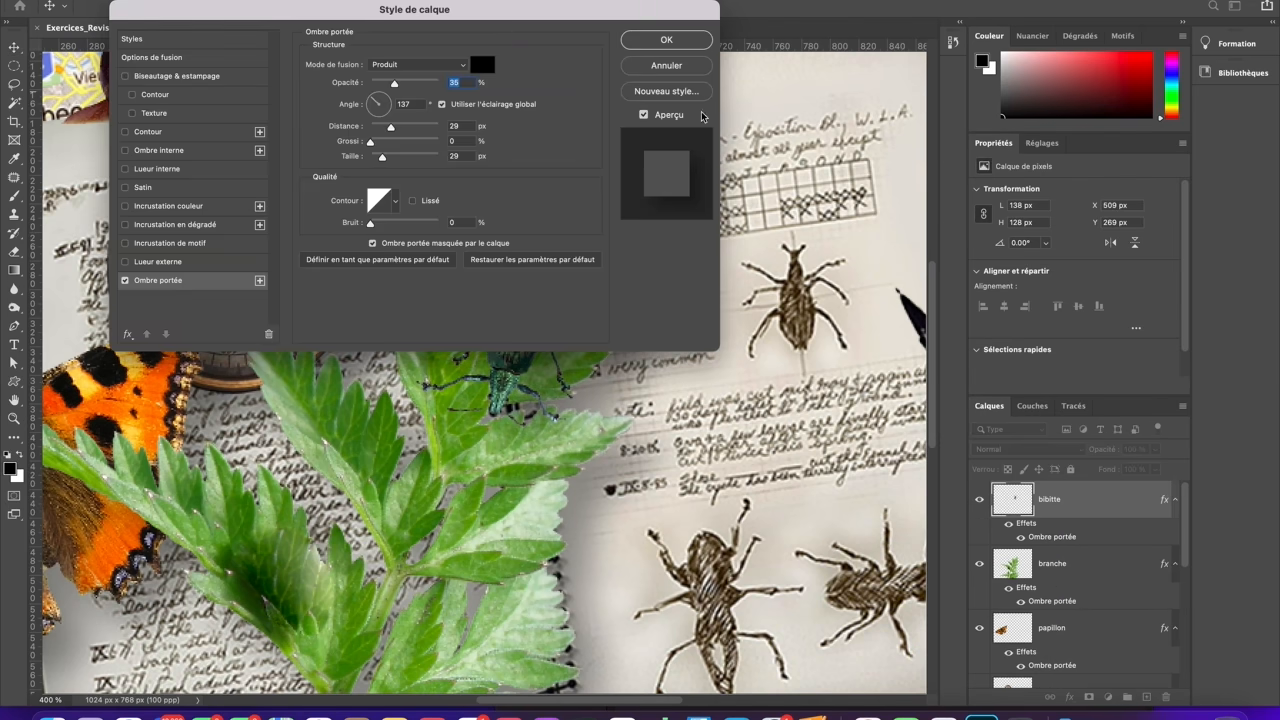
{"action": "left_click_drag", "start_coordinate": [493, 20], "coordinate": [1004, 110]}
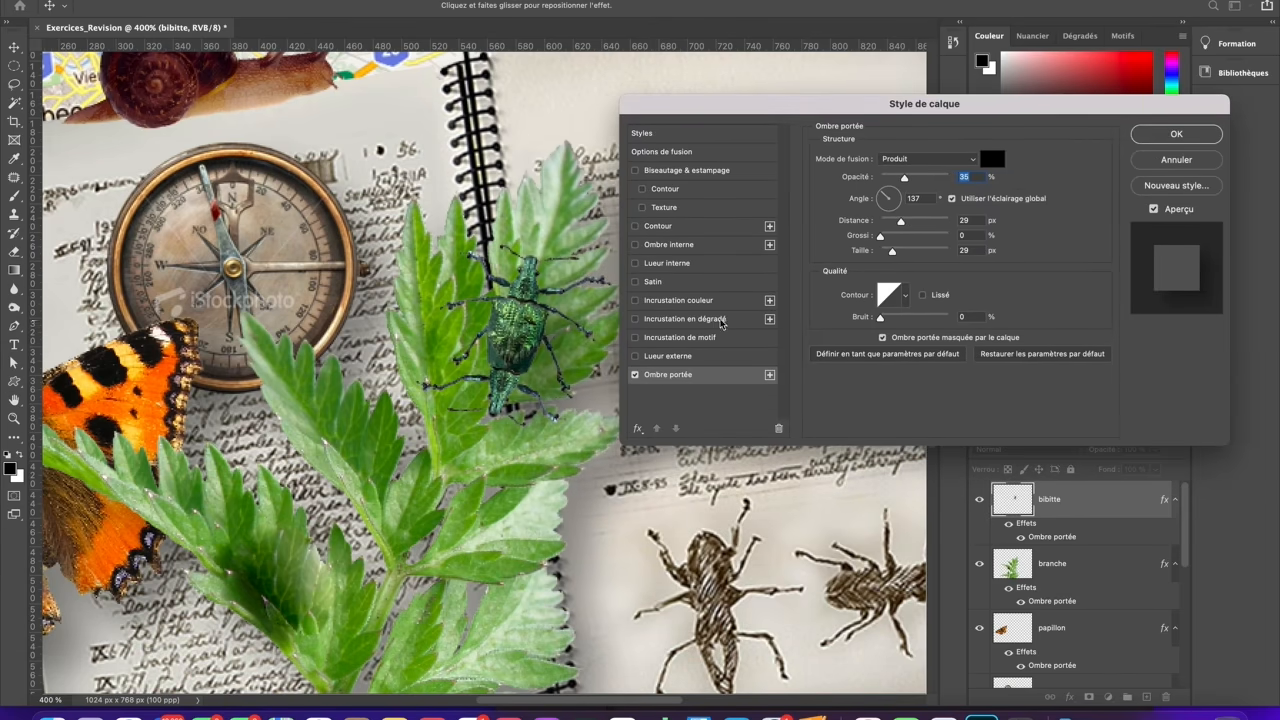
{"action": "left_click", "coordinate": [635, 375]}
Try a green inner glow on the beetle with 19% choke and a 32 px size, and switch it off.
{"action": "left_click", "coordinate": [636, 263]}
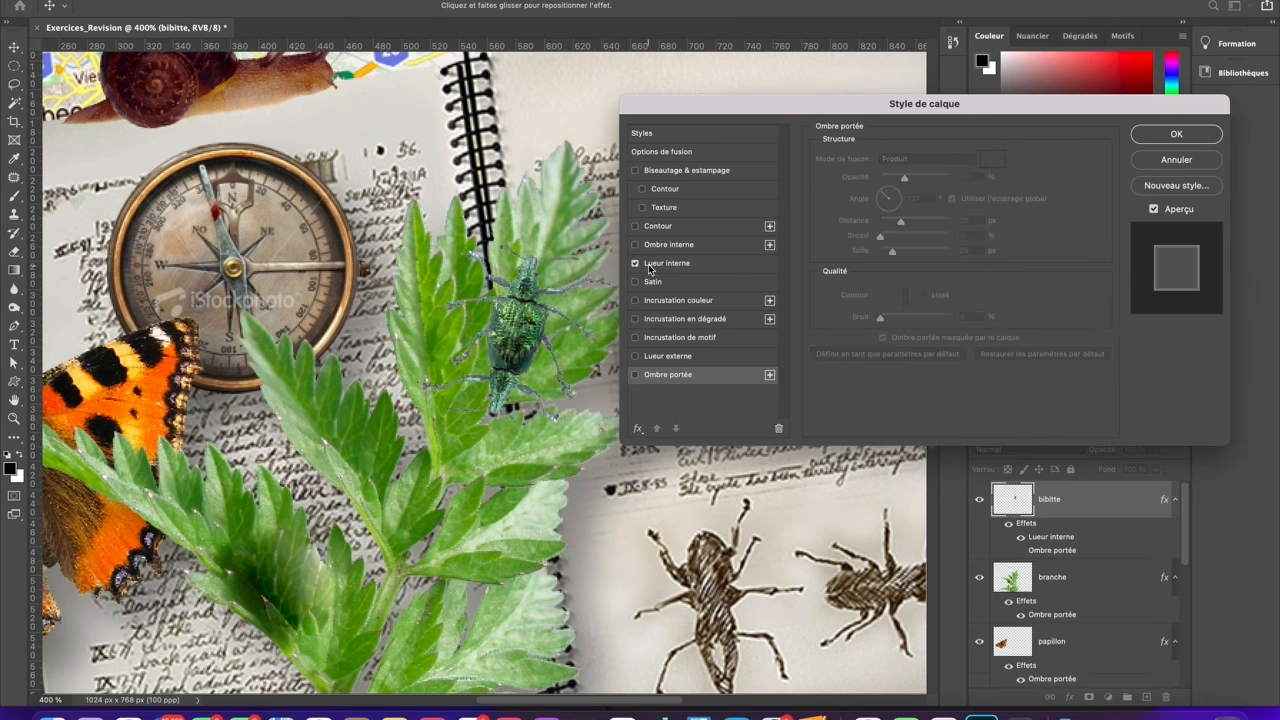
{"action": "left_click", "coordinate": [653, 265]}
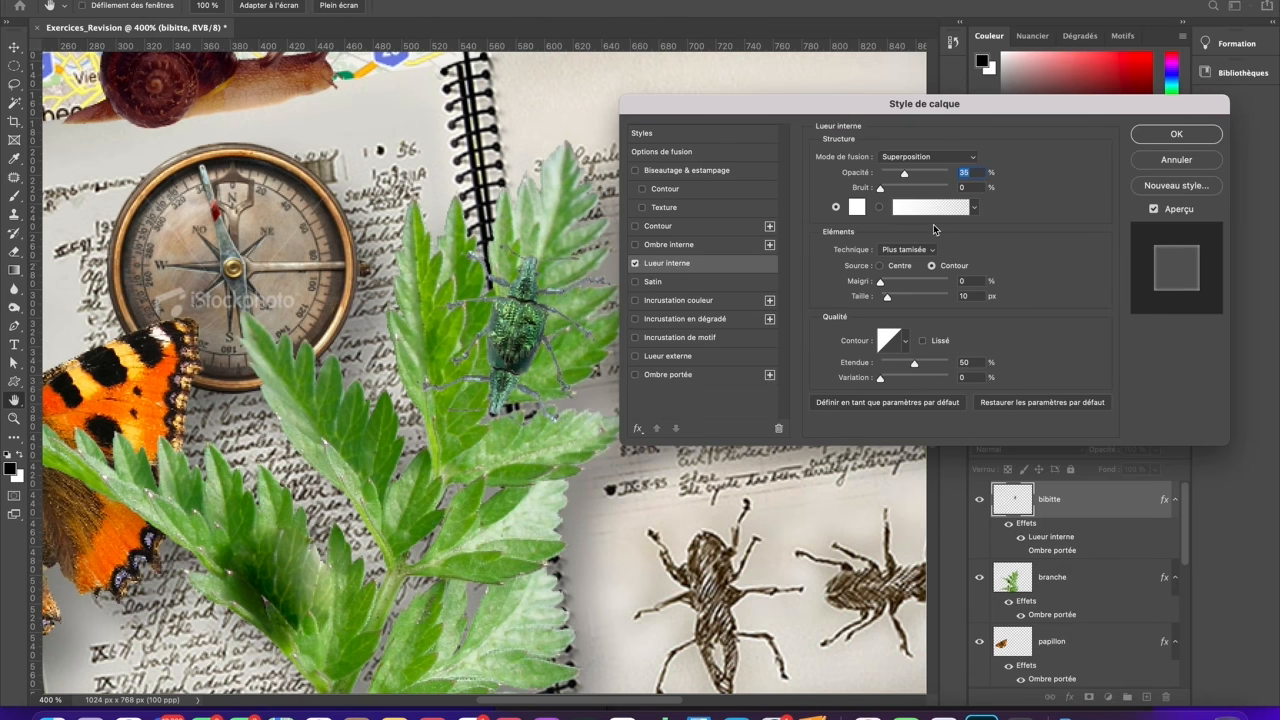
{"action": "left_click", "coordinate": [856, 208]}
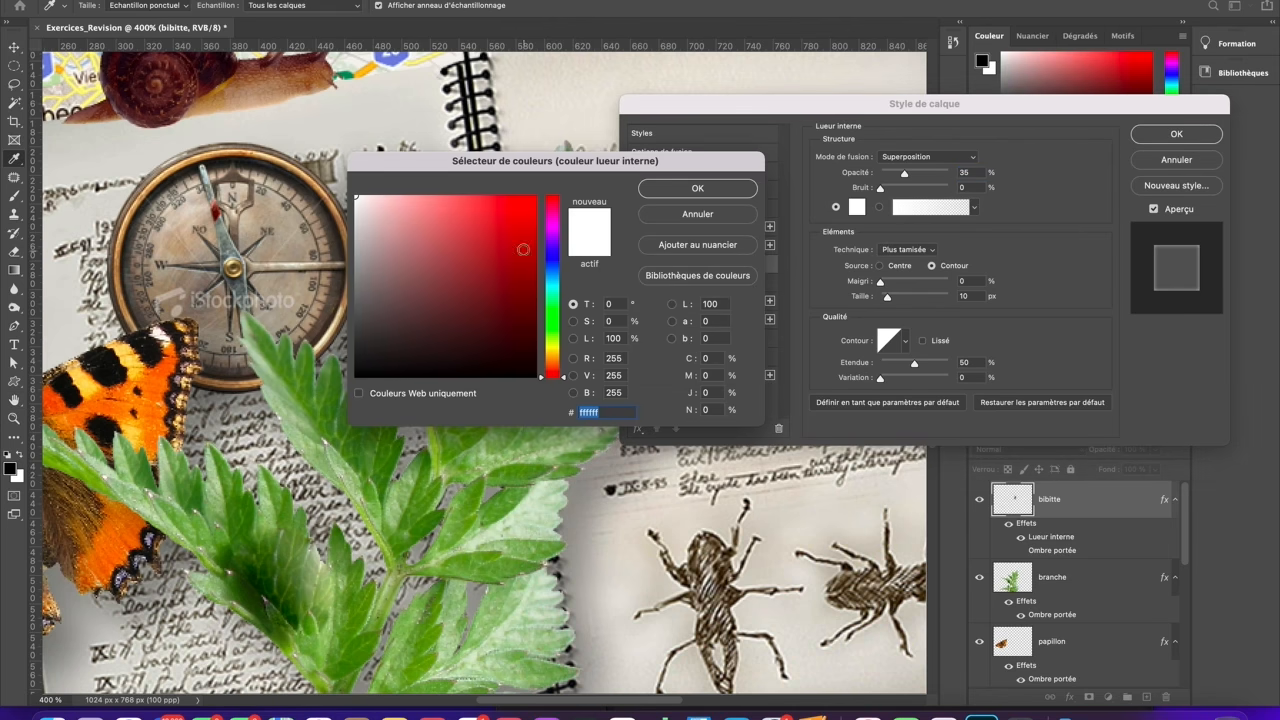
{"action": "left_click", "coordinate": [555, 324]}
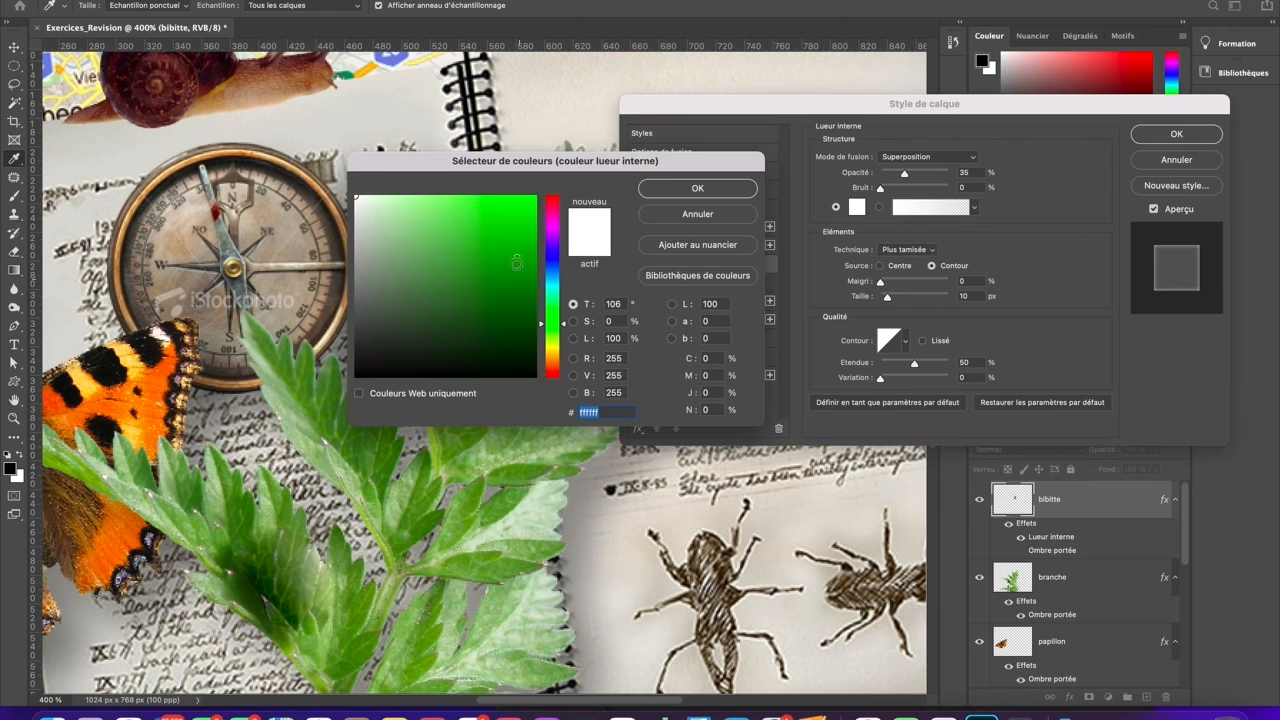
{"action": "left_click", "coordinate": [524, 240]}
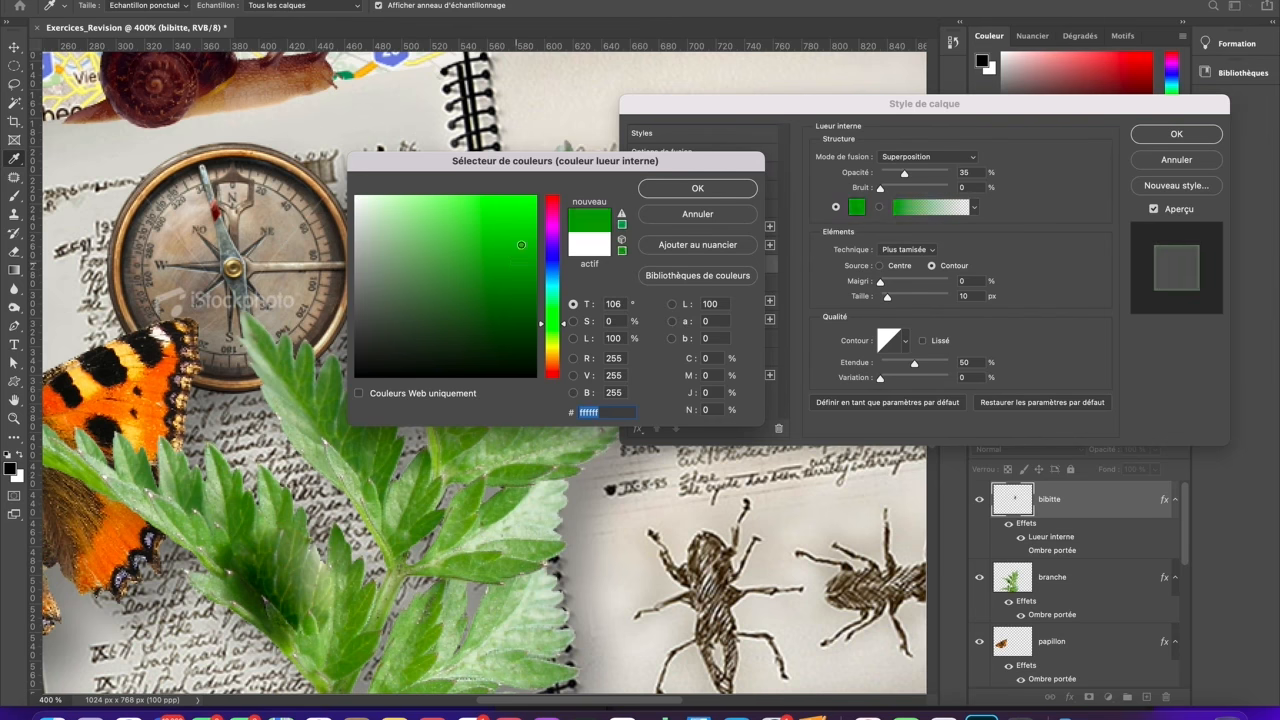
{"action": "left_click", "coordinate": [710, 187]}
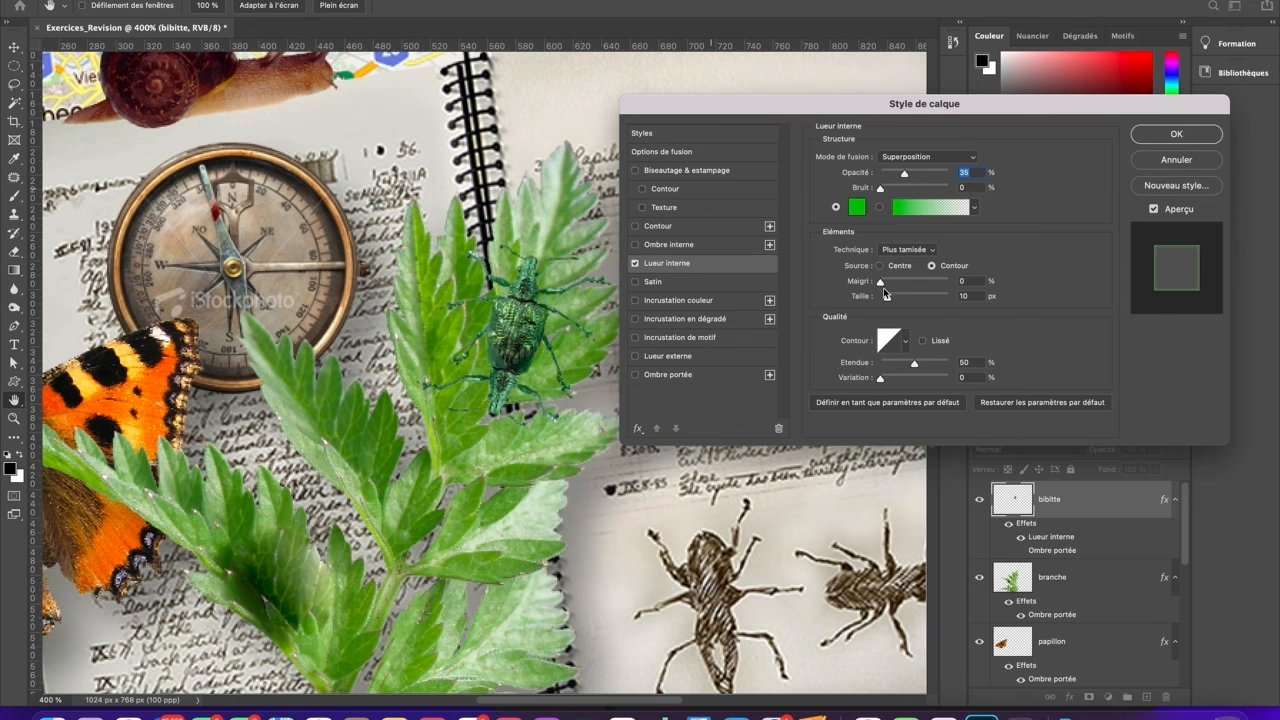
{"action": "mouse_move", "coordinate": [885, 296]}
{"action": "left_mouse_down"}
{"action": "mouse_move", "coordinate": [903, 301]}
{"action": "mouse_move", "coordinate": [880, 296]}
{"action": "left_mouse_up"}
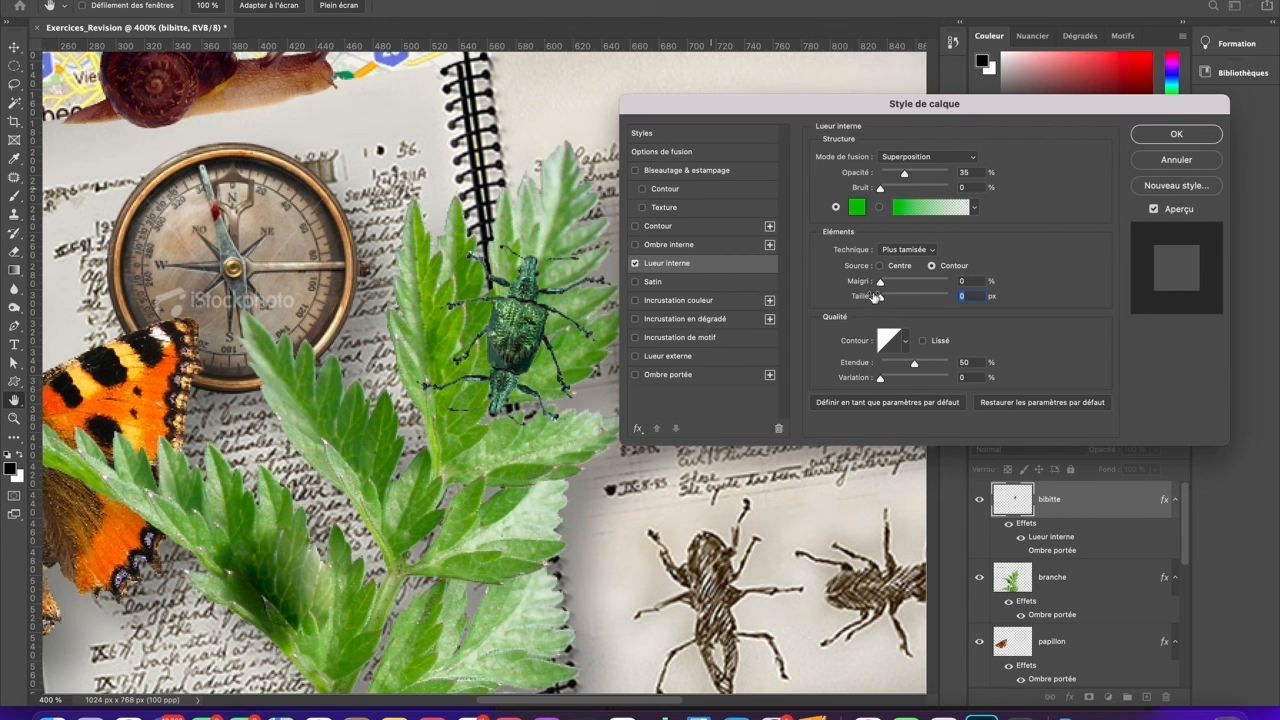
{"action": "left_click_drag", "start_coordinate": [884, 286], "coordinate": [893, 297]}
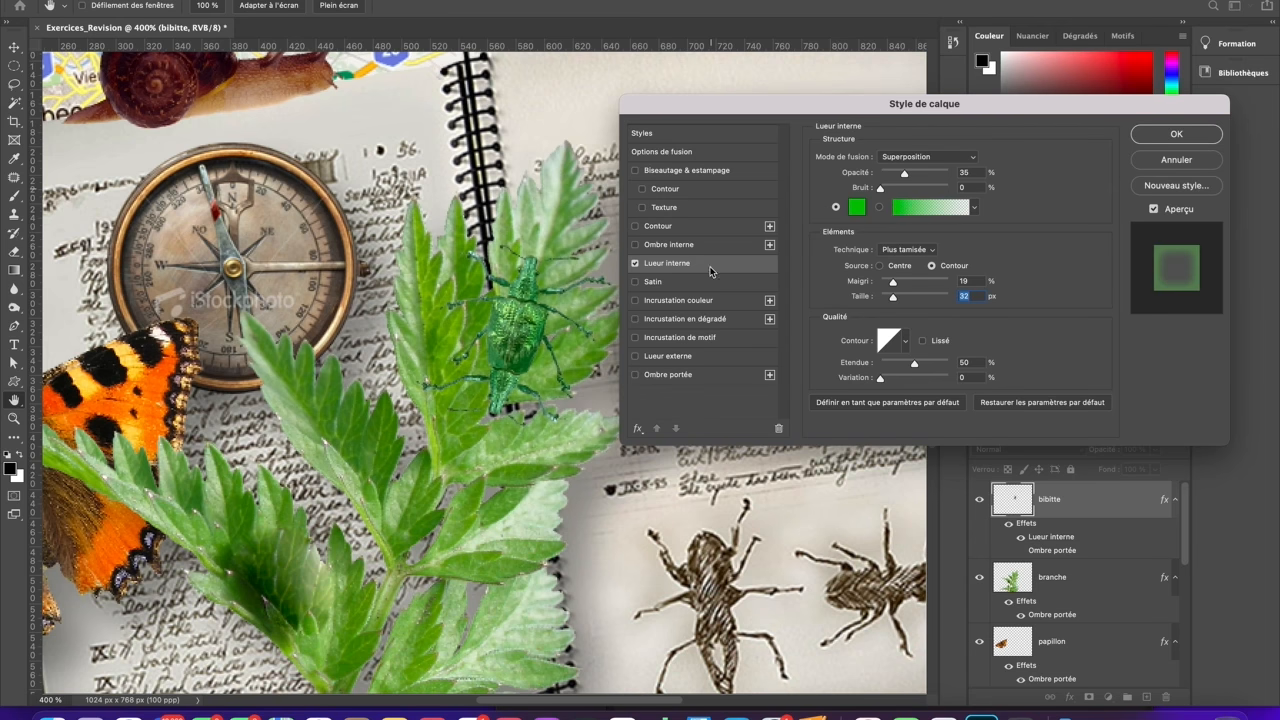
{"action": "left_click", "coordinate": [636, 263]}
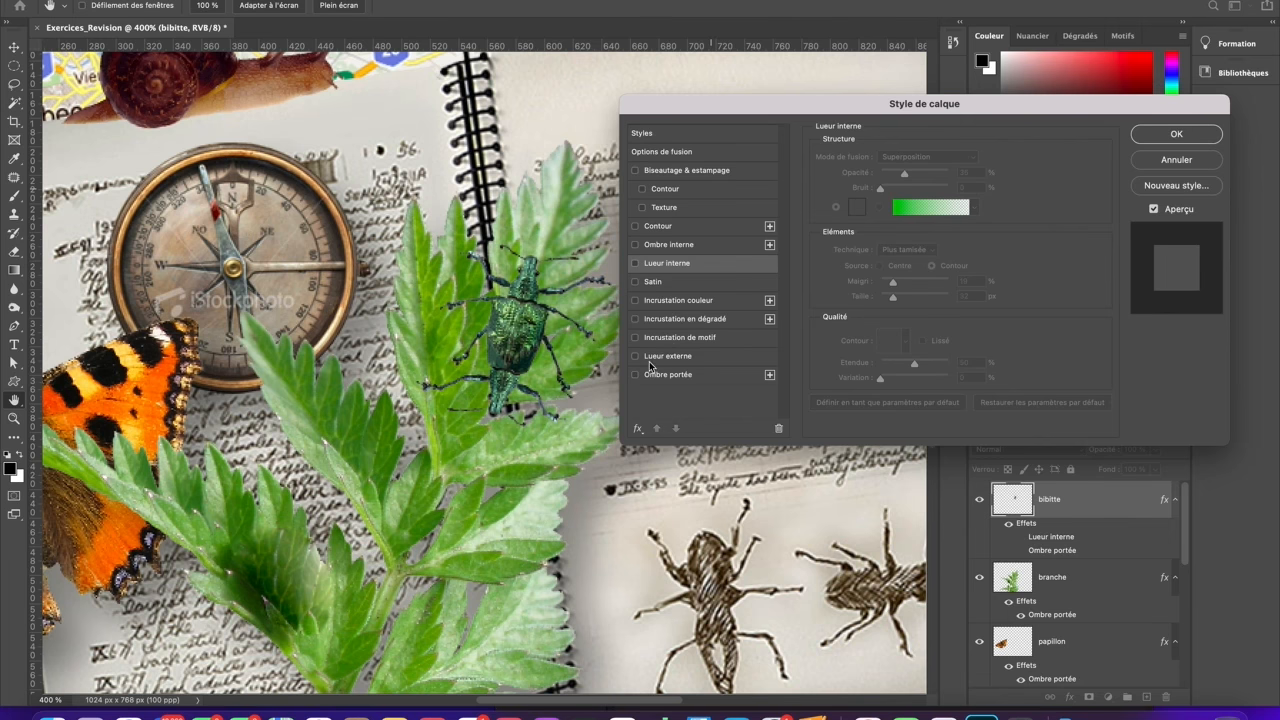
Try the drop shadow and the bevel and emboss effects on the beetle, turning each off again.
{"action": "left_click", "coordinate": [637, 375]}
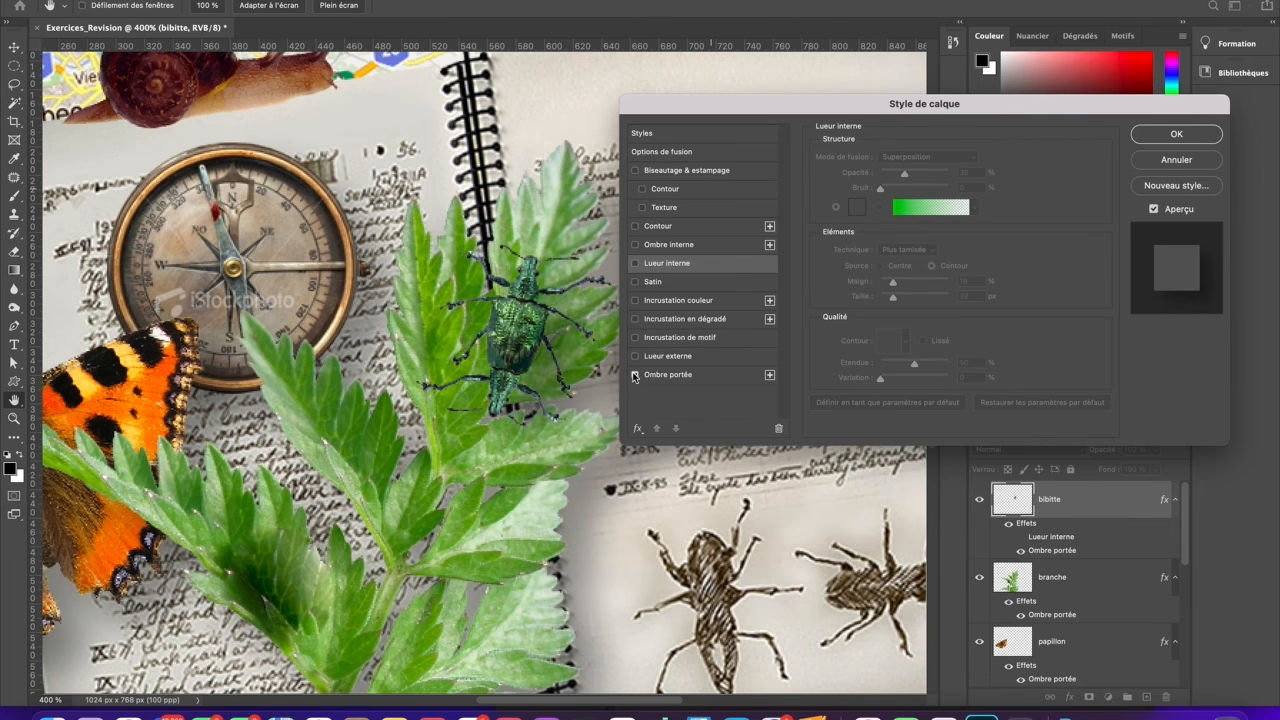
{"action": "left_click", "coordinate": [635, 375]}
{"action": "left_click", "coordinate": [643, 189]}
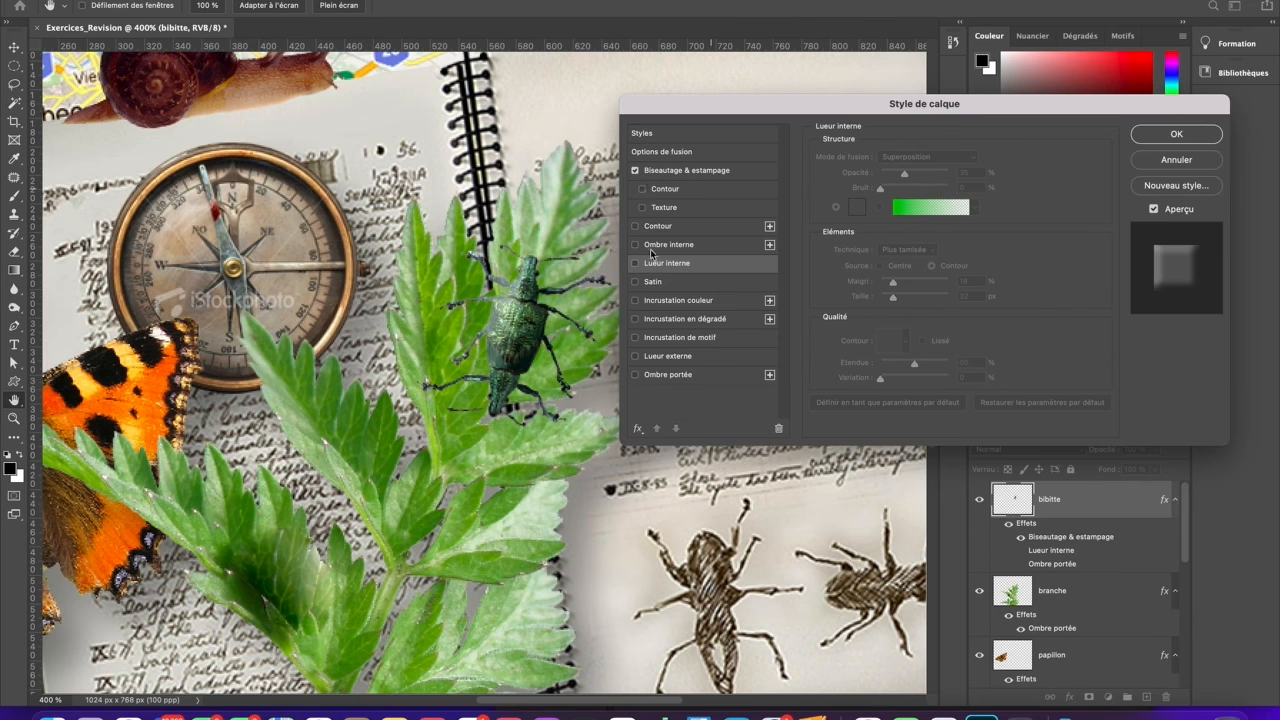
{"action": "left_click", "coordinate": [636, 173]}
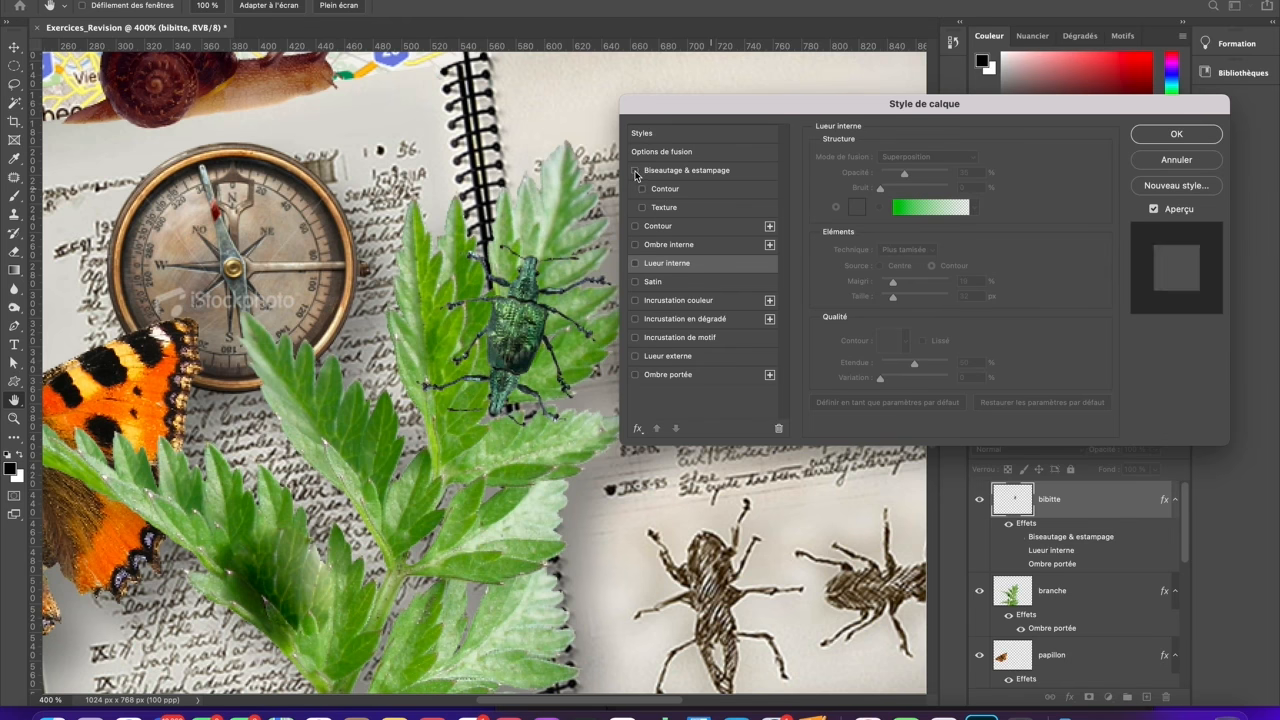
Add a Contour stroke effect to the beetle and set its colour to bright green.
{"action": "left_click", "coordinate": [636, 227]}
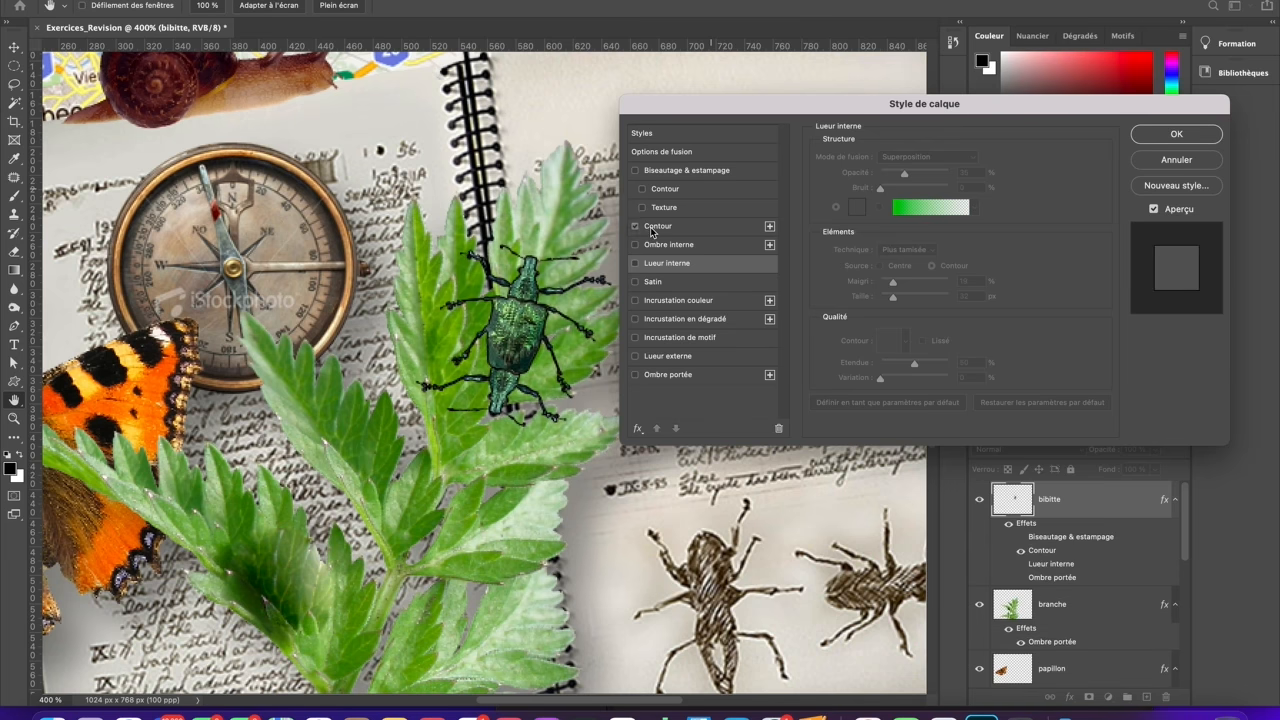
{"action": "left_click", "coordinate": [650, 226]}
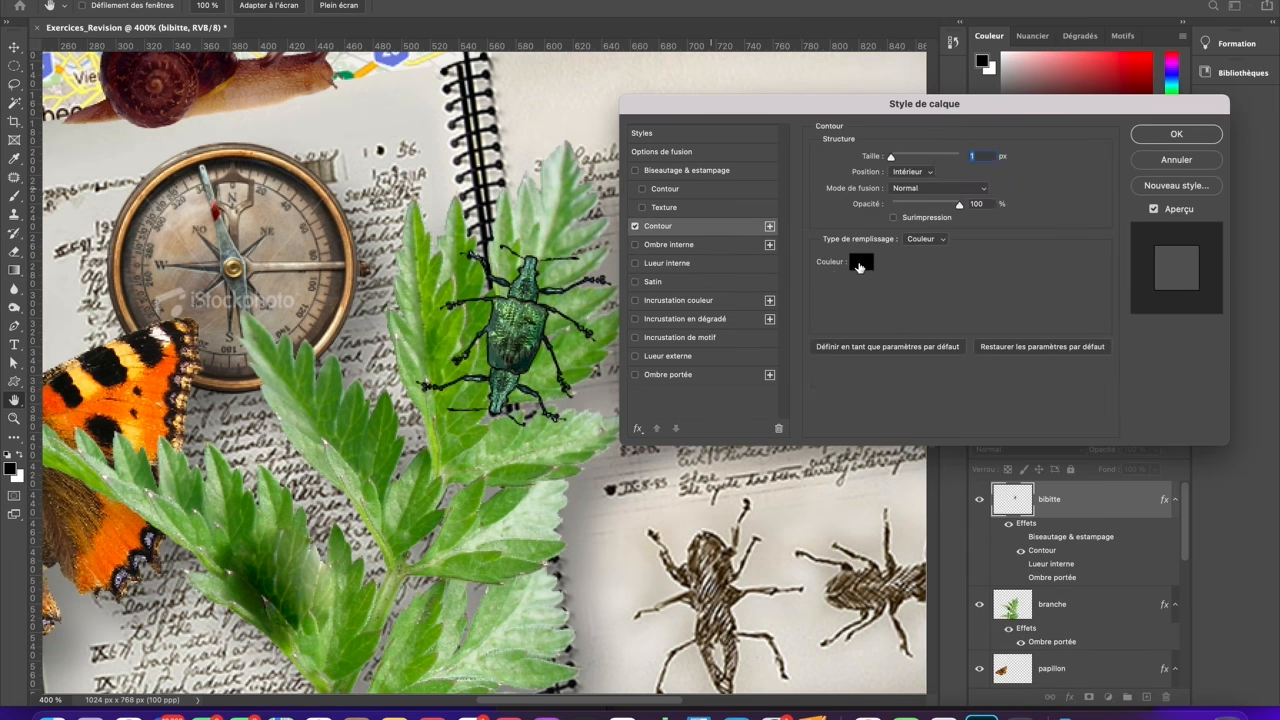
{"action": "left_click", "coordinate": [860, 262]}
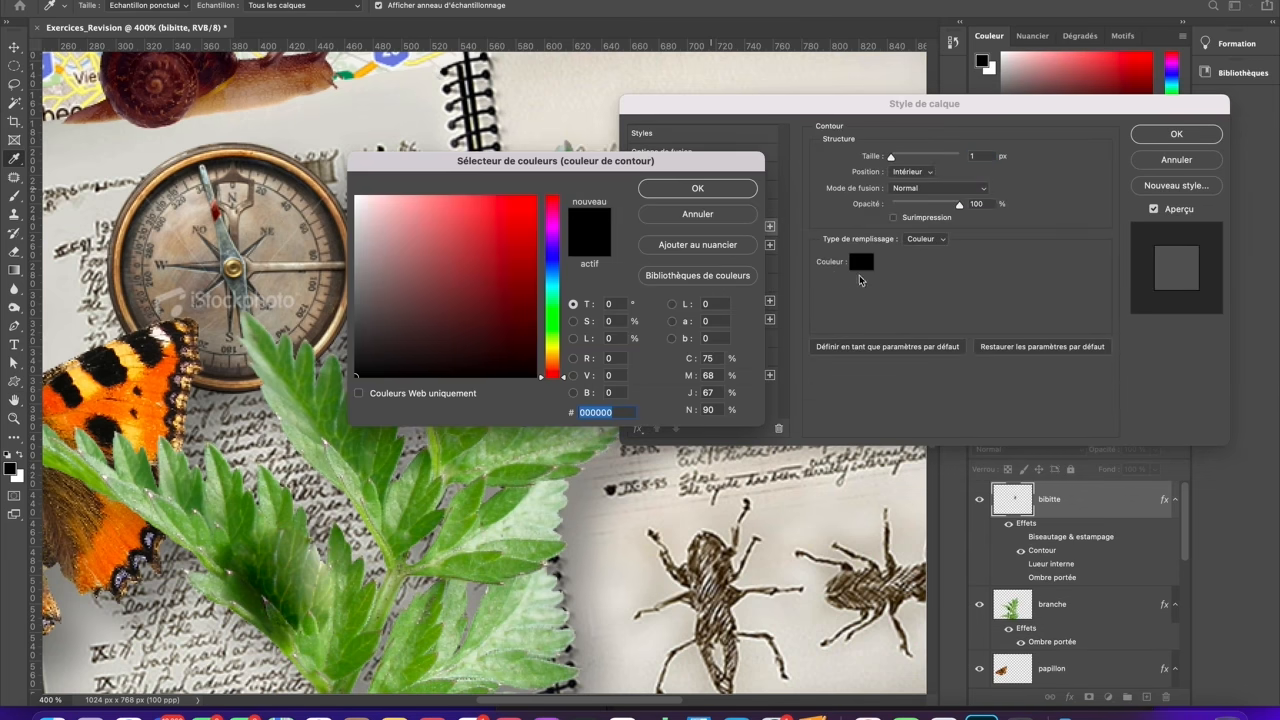
{"action": "left_click", "coordinate": [554, 313]}
{"action": "left_click", "coordinate": [497, 237]}
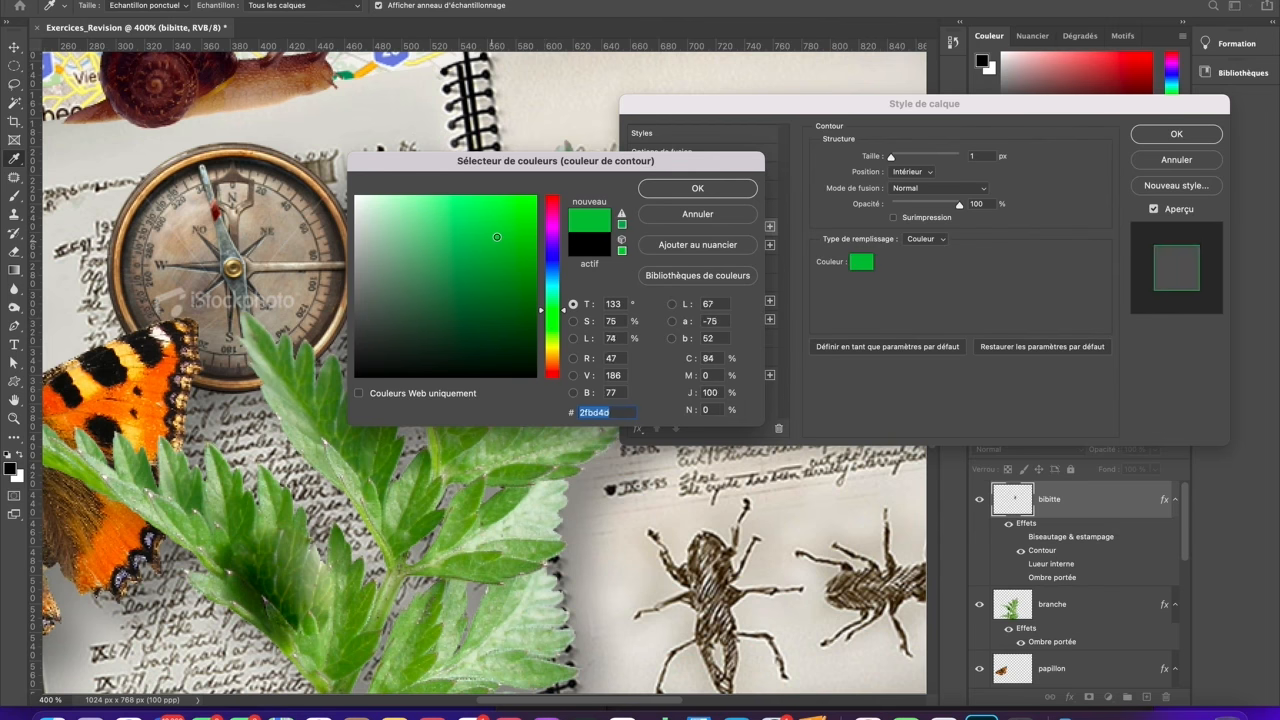
{"action": "left_click", "coordinate": [492, 237]}
{"action": "left_click_drag", "start_coordinate": [627, 163], "coordinate": [644, 409]}
{"action": "left_click", "coordinate": [718, 436]}
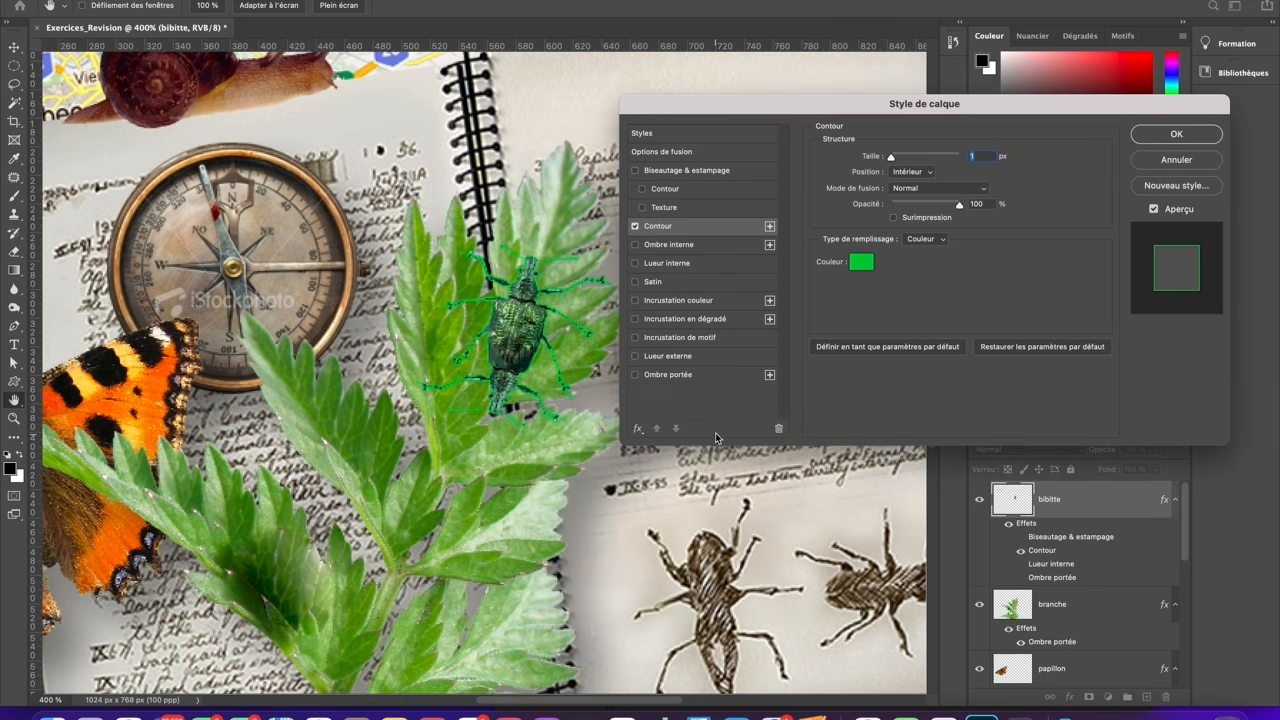
Try a gradient fill for the beetle's stroke, return it to the solid green colour, and keep the 1 px size.
{"action": "left_click", "coordinate": [945, 241]}
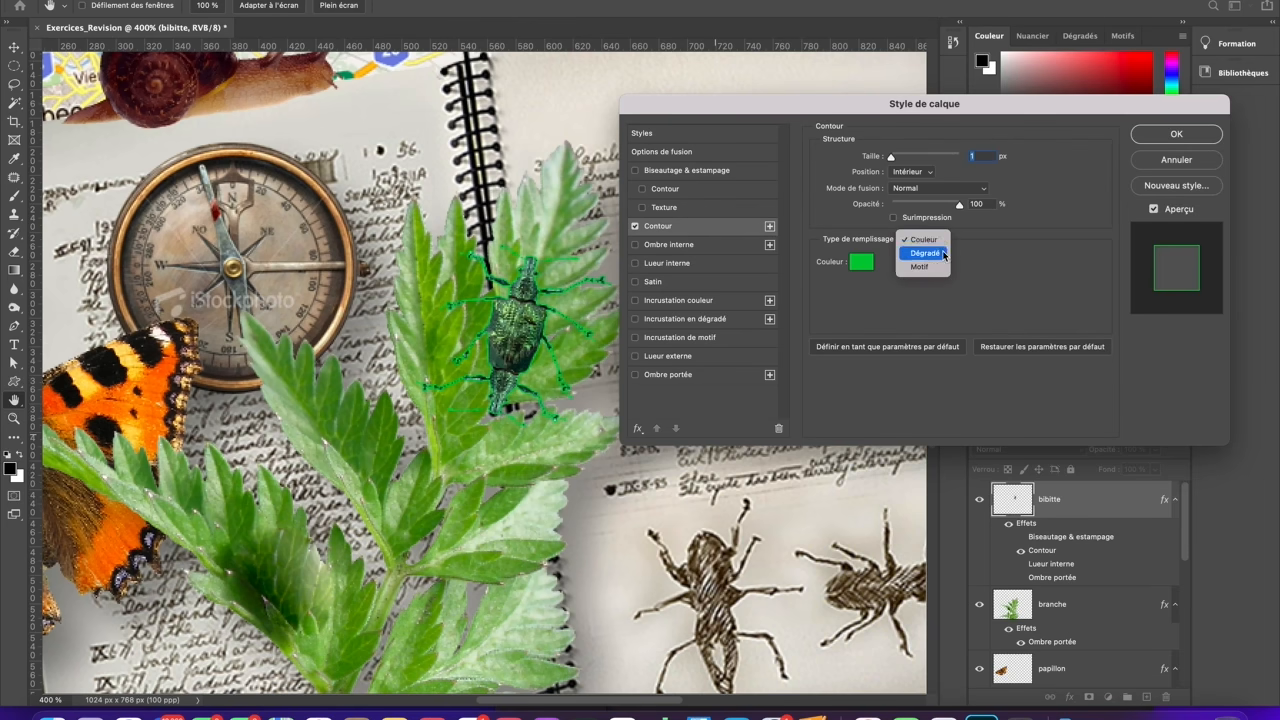
{"action": "left_click", "coordinate": [943, 254]}
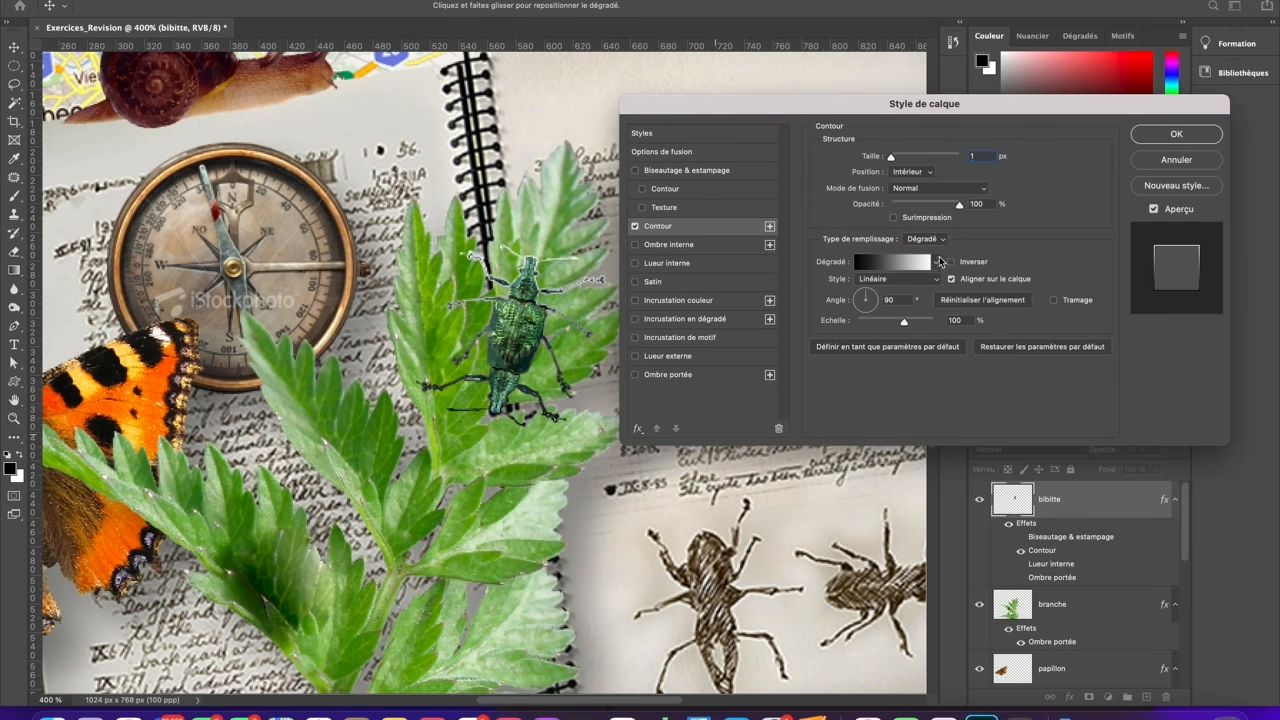
{"action": "left_click", "coordinate": [946, 238]}
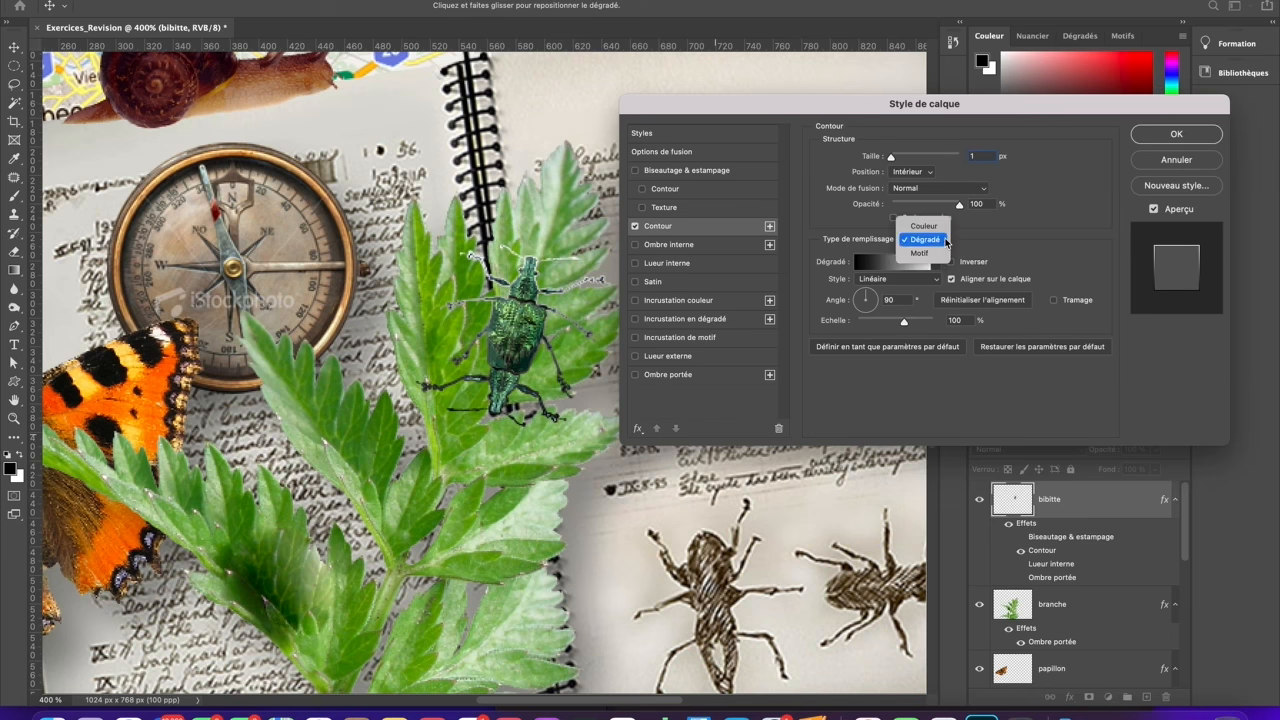
{"action": "left_click", "coordinate": [937, 228]}
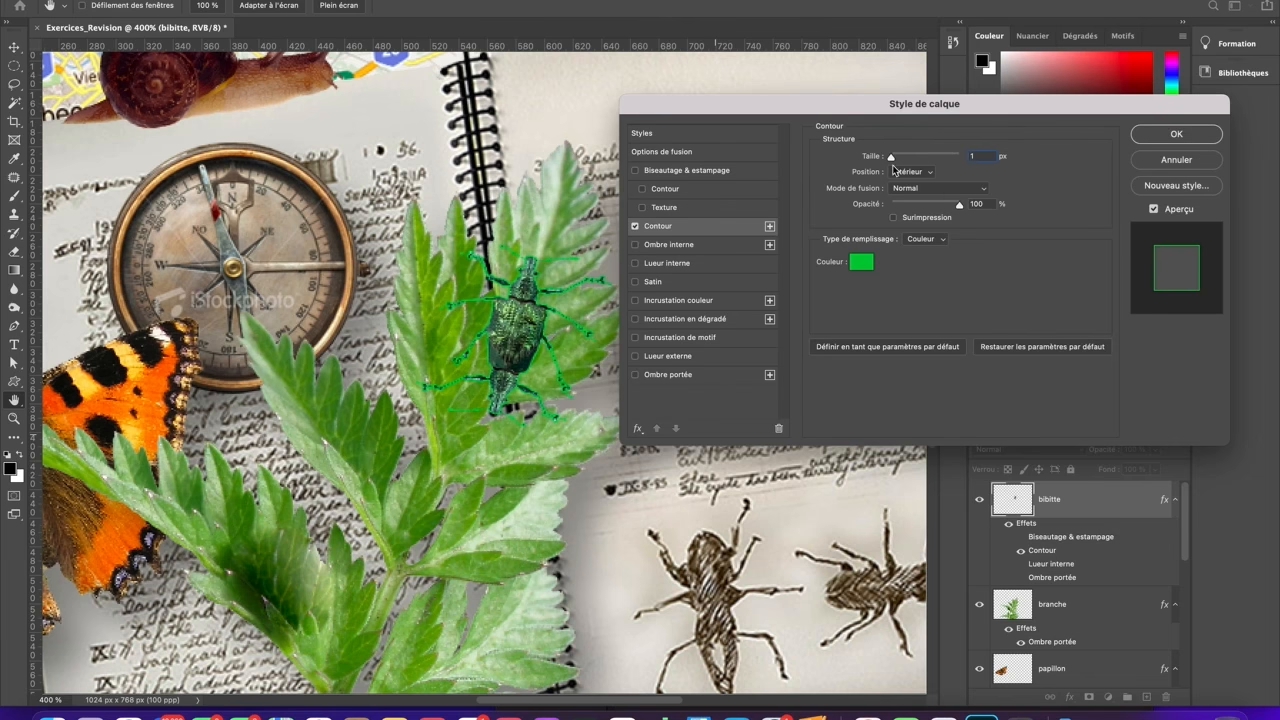
{"action": "left_click_drag", "start_coordinate": [893, 158], "coordinate": [891, 157]}
{"action": "key", "text": "Return"}
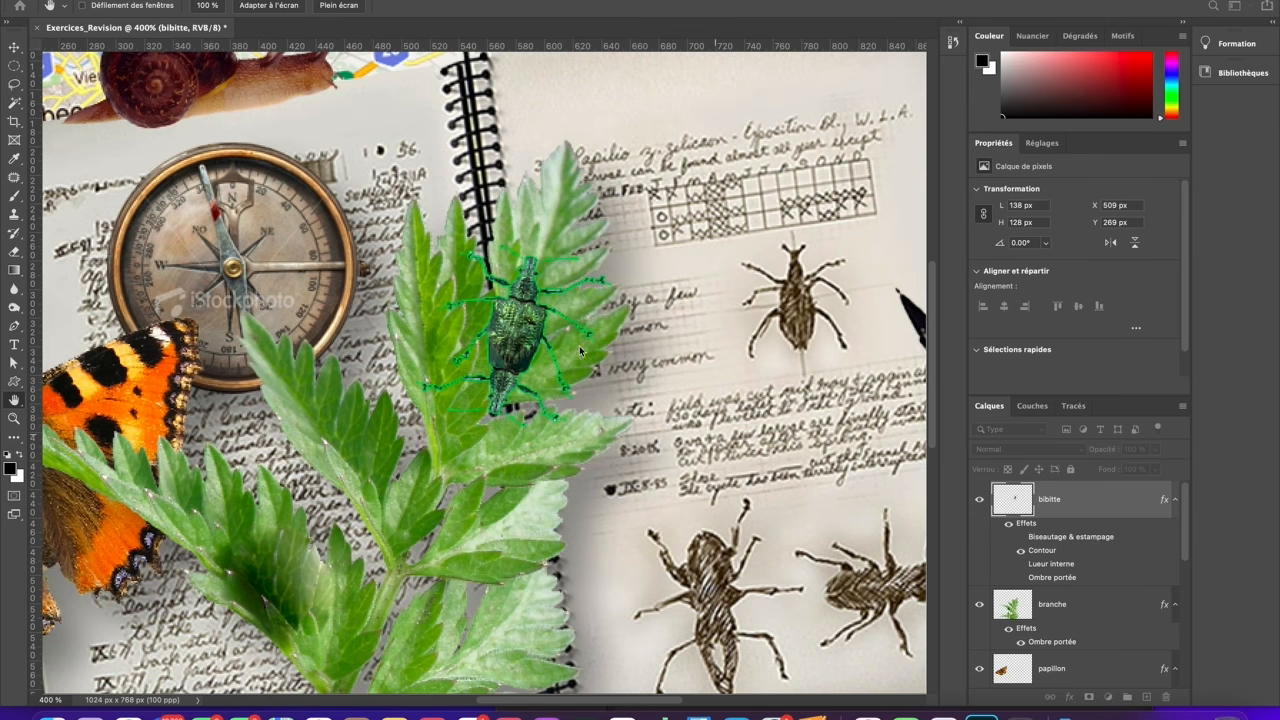
{"action": "left_click", "coordinate": [642, 335]}
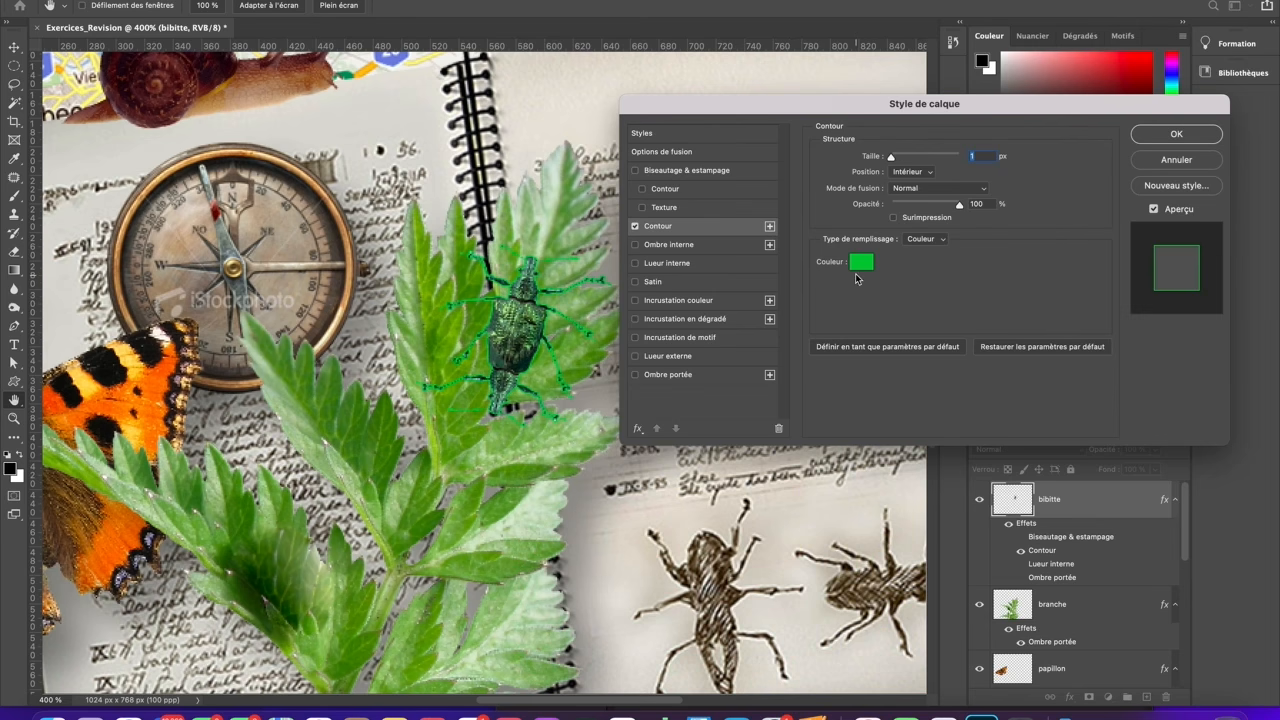
Enable the beetle's drop shadow and set its colour to green 2ee555.
{"action": "left_click", "coordinate": [669, 375]}
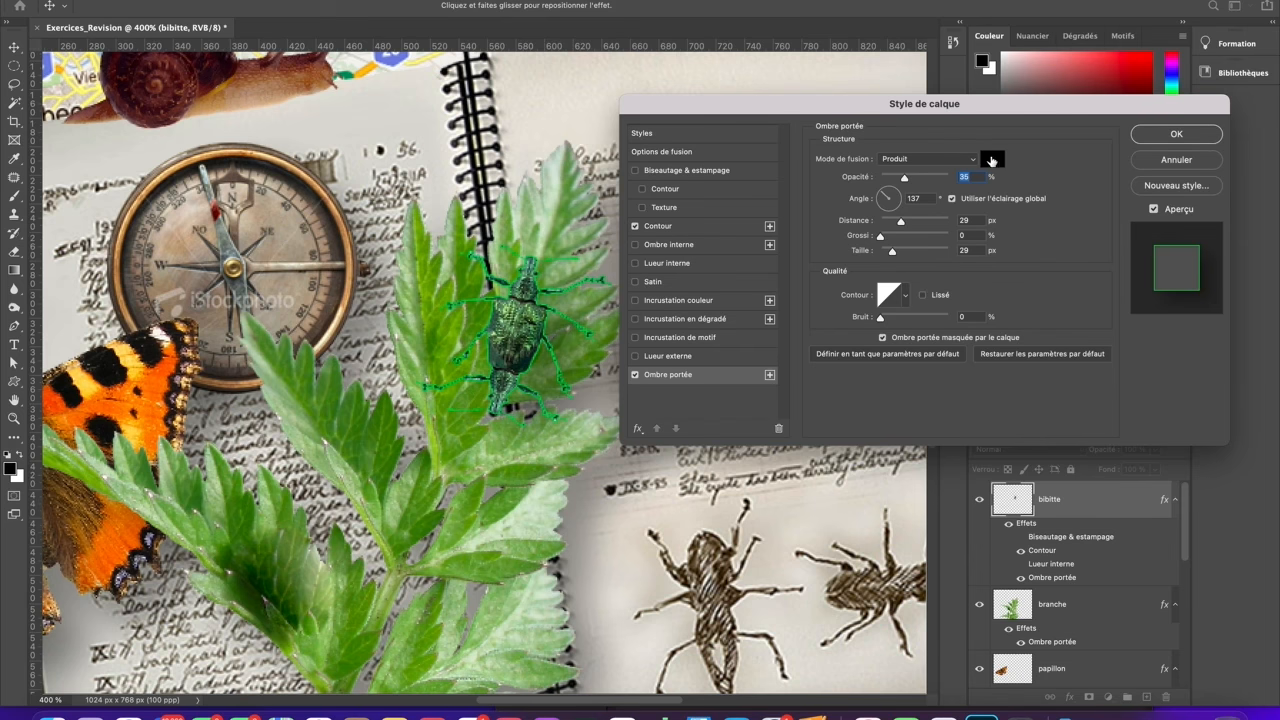
{"action": "left_click", "coordinate": [992, 158]}
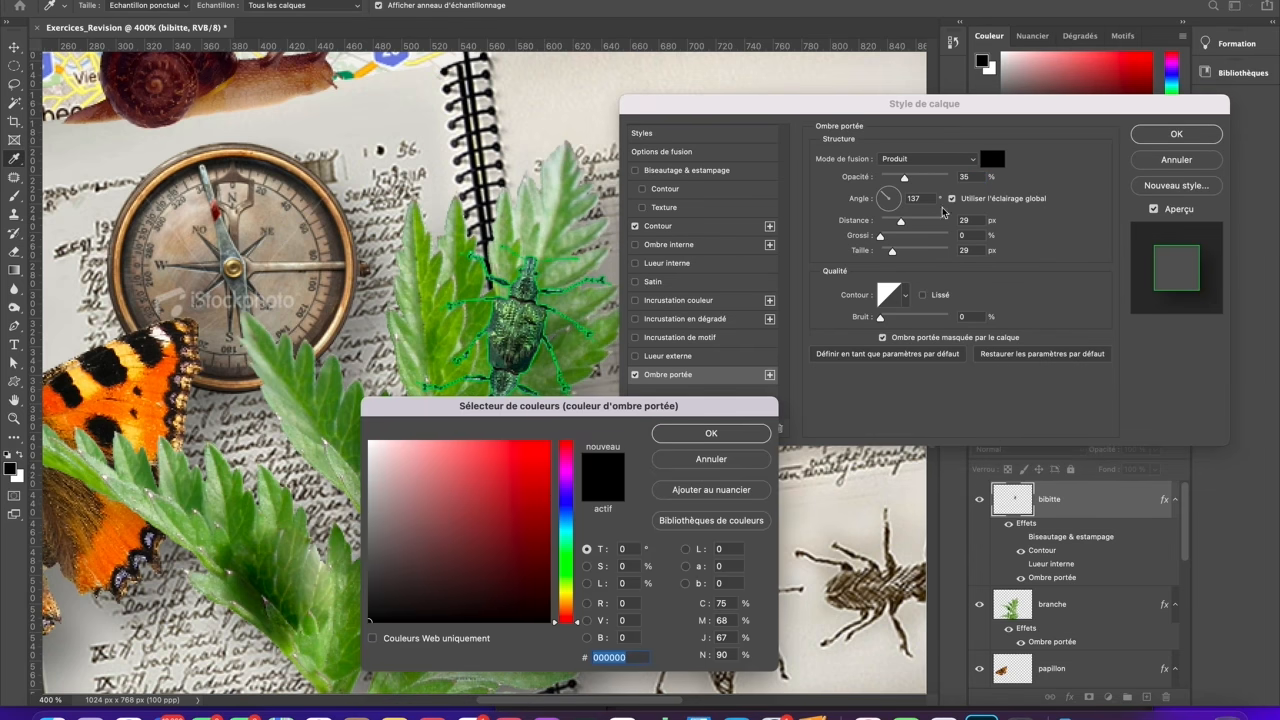
{"action": "left_click", "coordinate": [566, 556]}
{"action": "left_click", "coordinate": [514, 458]}
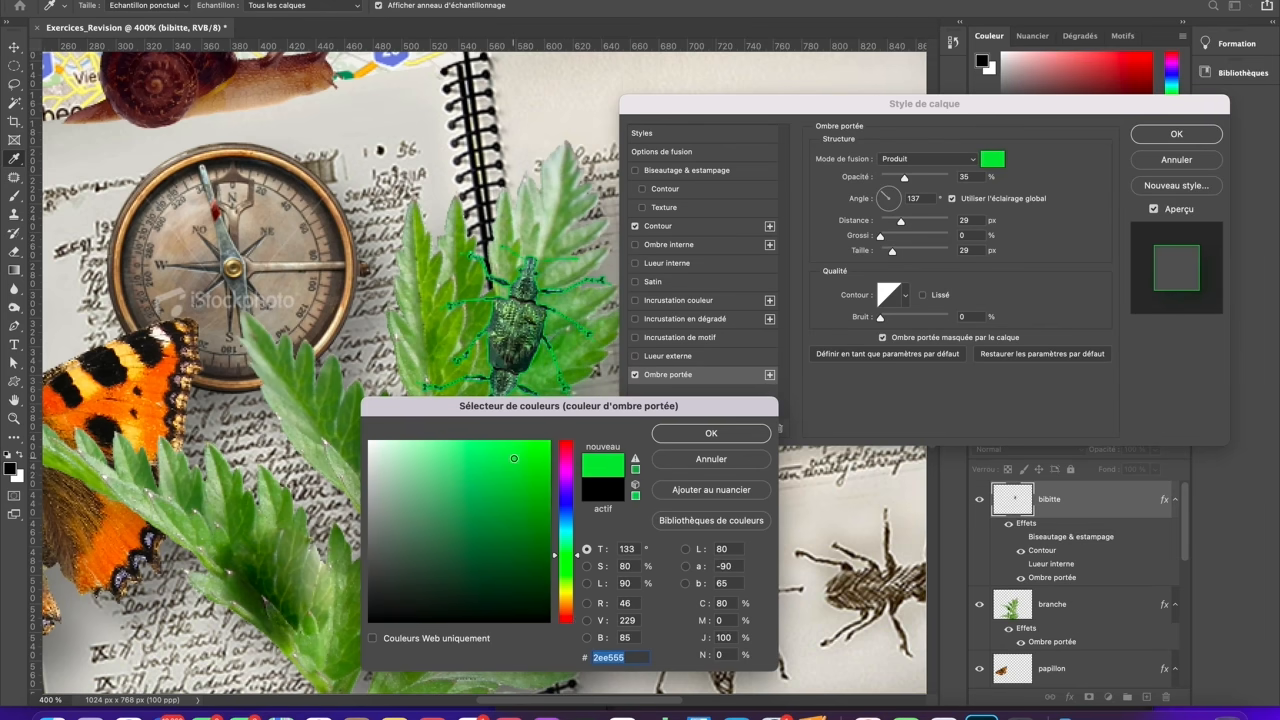
{"action": "left_click", "coordinate": [704, 432]}
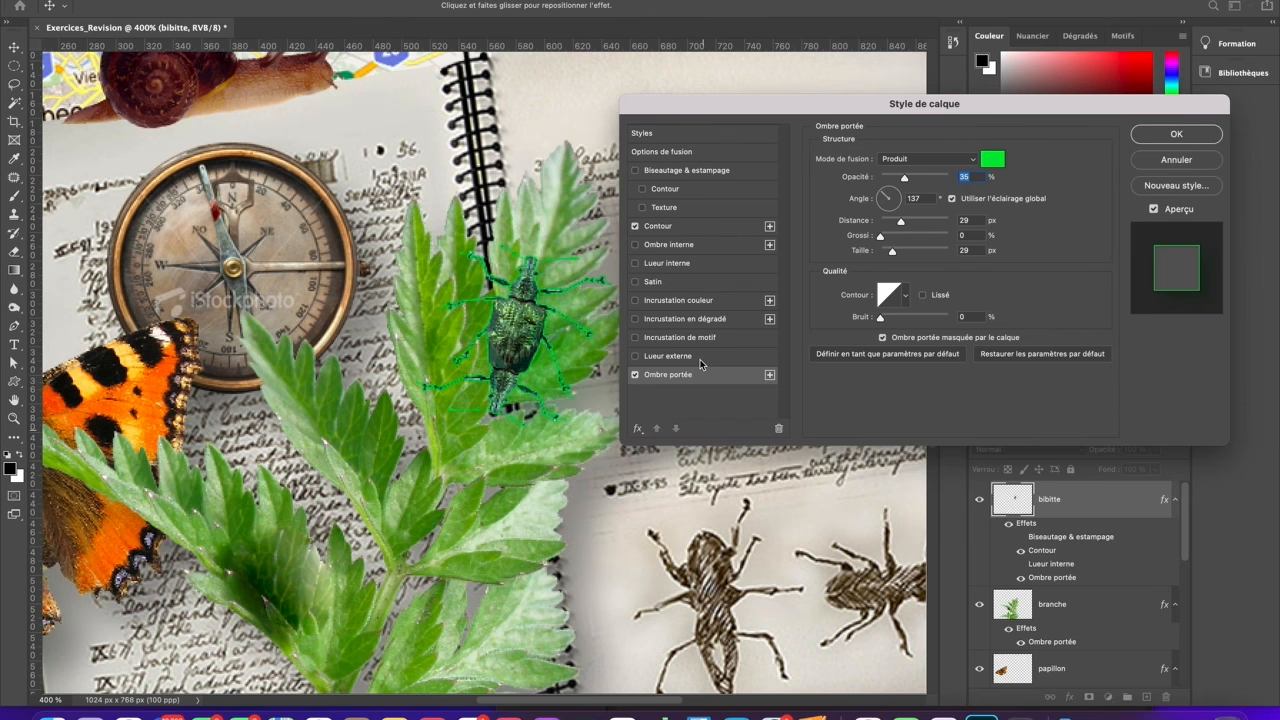
Add an outer glow to the beetle and return to its Contour stroke settings.
{"action": "left_click", "coordinate": [636, 357]}
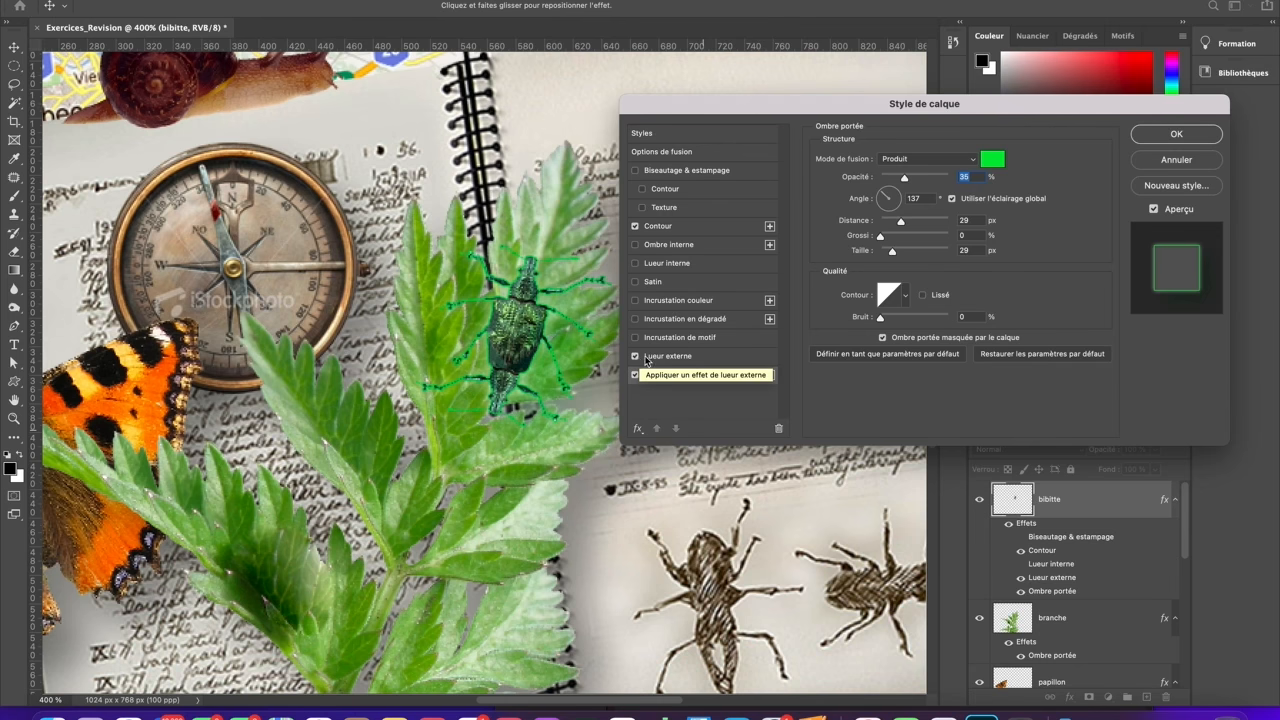
{"action": "left_click", "coordinate": [668, 358]}
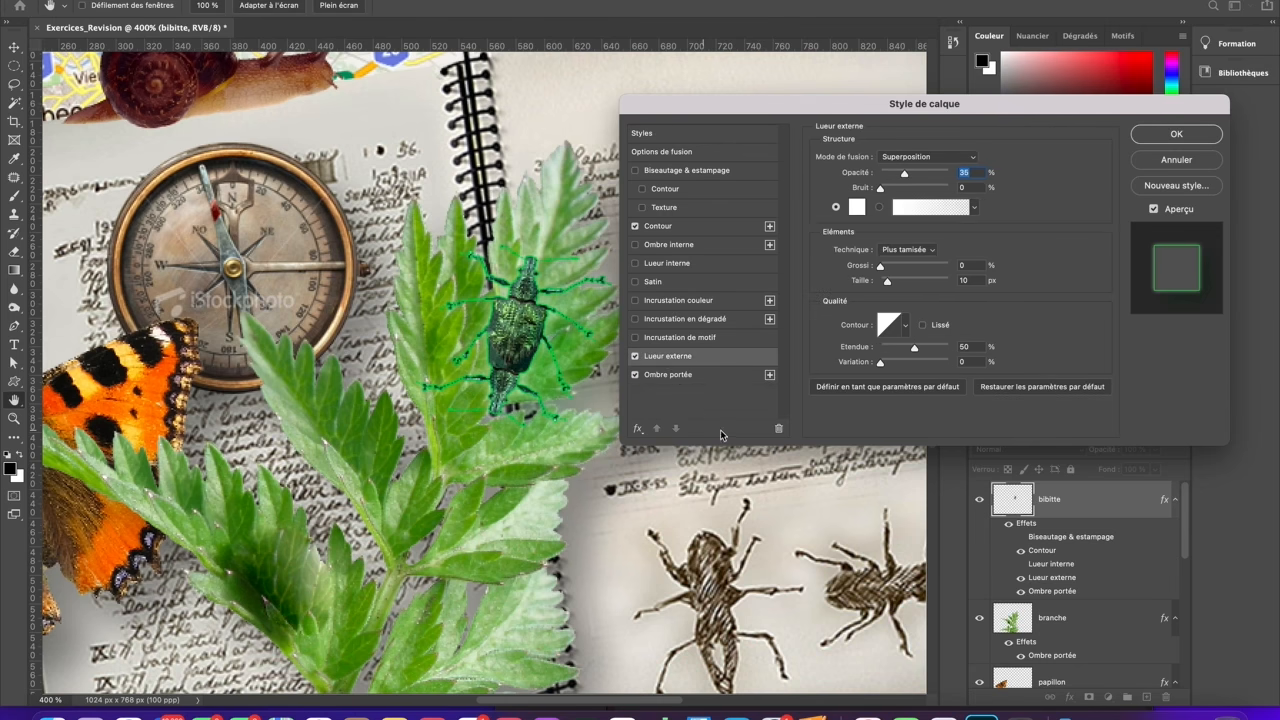
{"action": "left_click", "coordinate": [641, 226]}
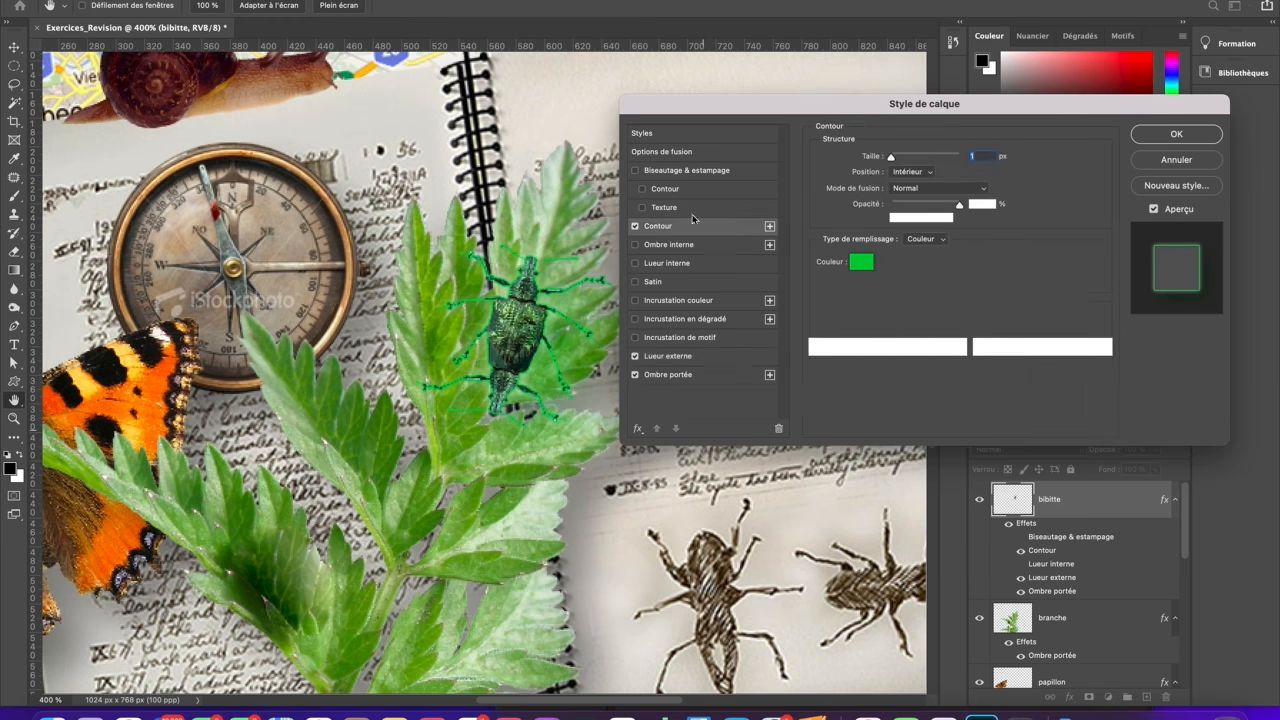
Change the beetle's Contour stroke colour to the more yellowish green 61c907 and apply the layer style.
{"action": "left_click", "coordinate": [861, 262]}
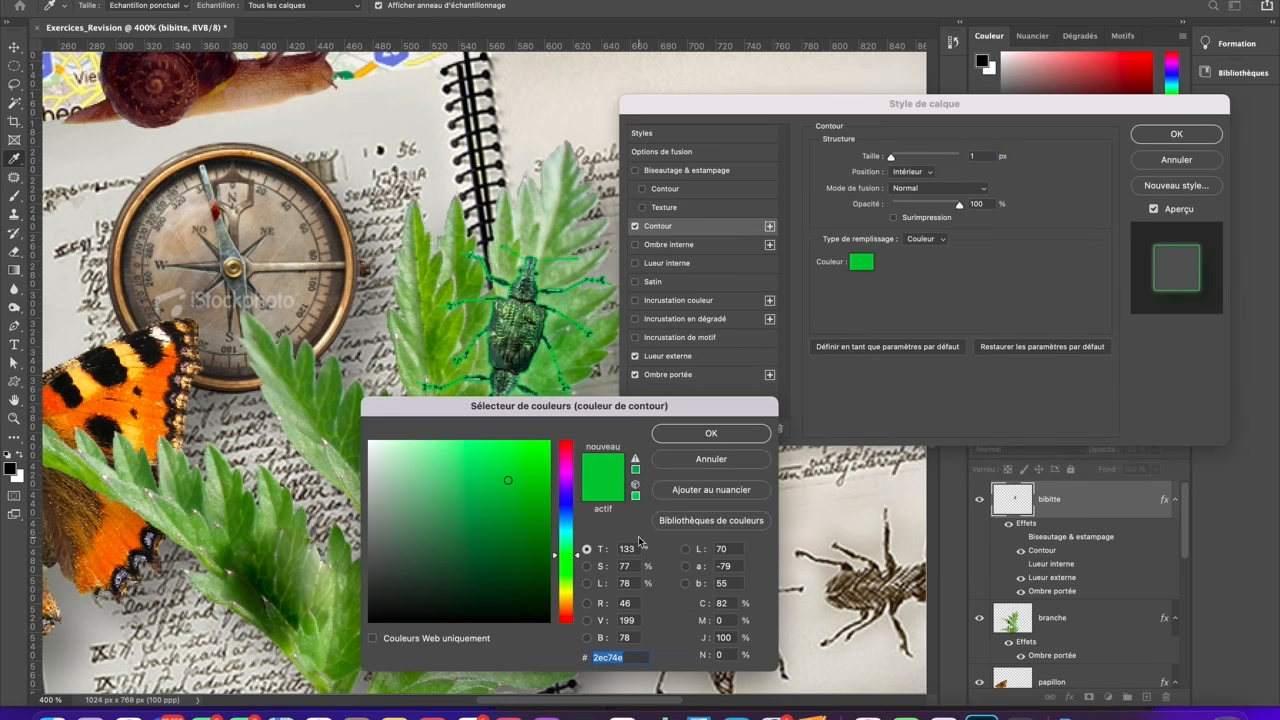
{"action": "left_click", "coordinate": [556, 224]}
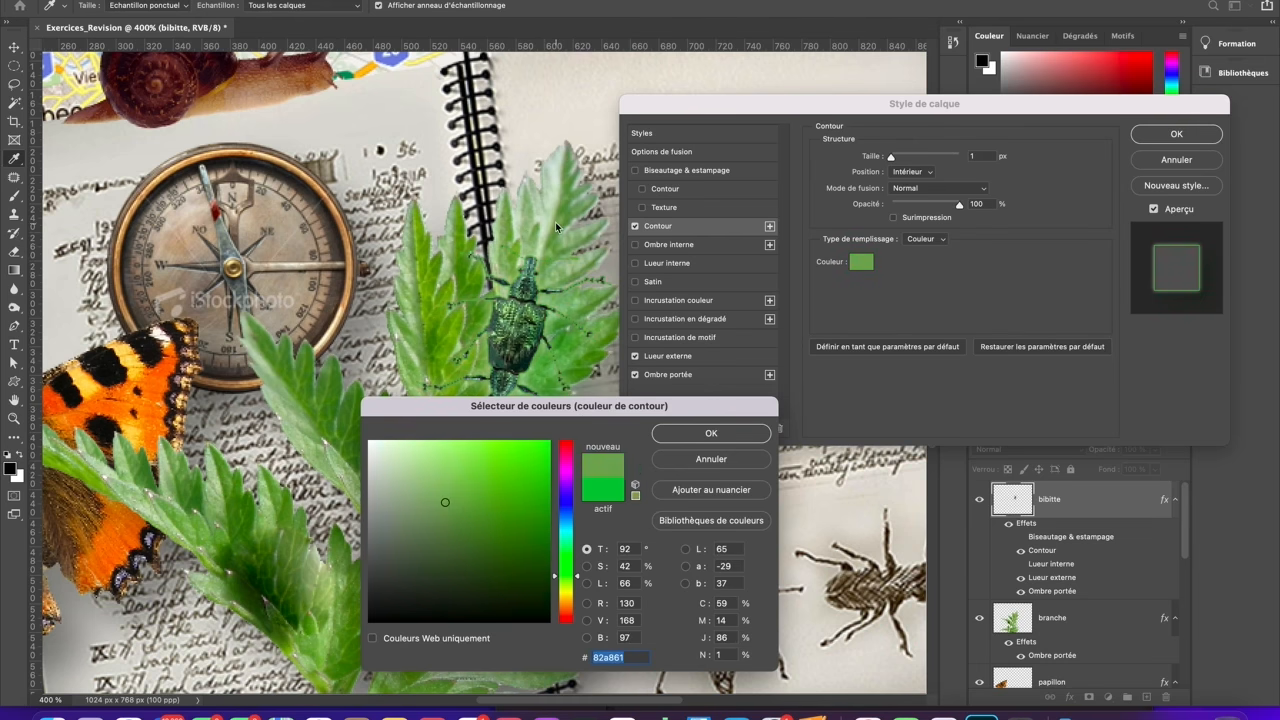
{"action": "left_click", "coordinate": [541, 476]}
{"action": "left_click_drag", "start_coordinate": [542, 476], "coordinate": [543, 479]}
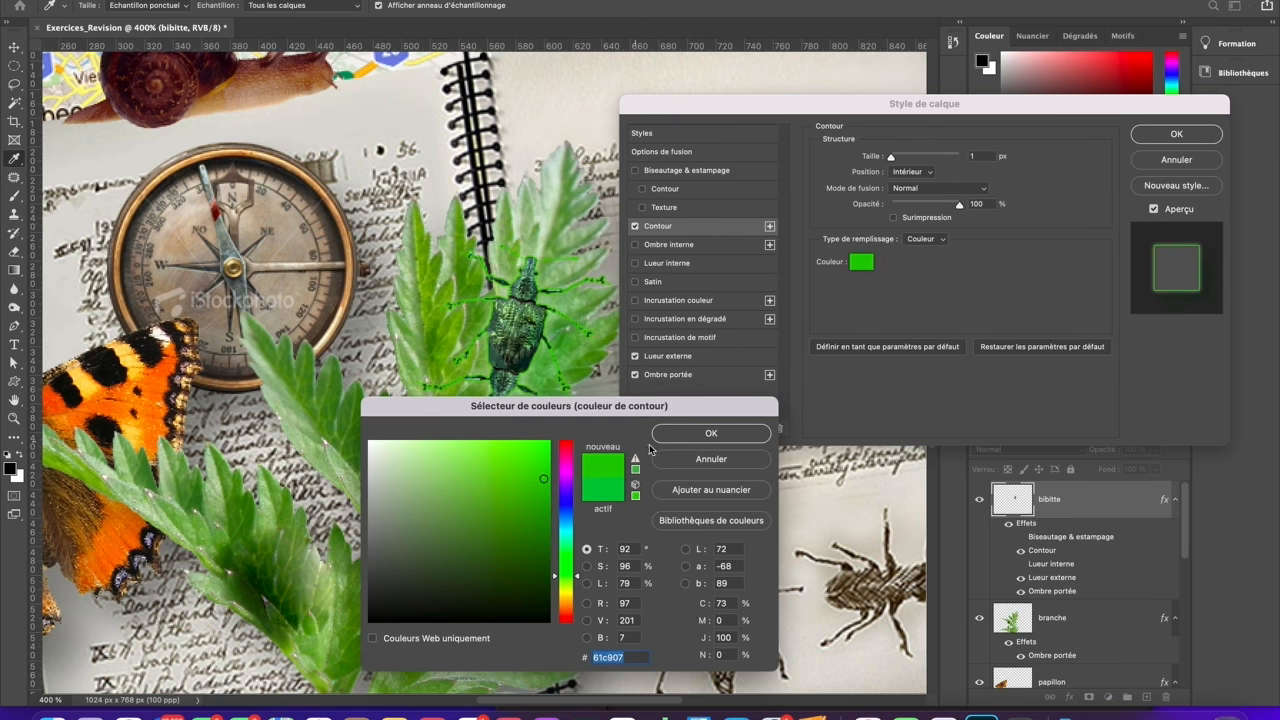
{"action": "left_click", "coordinate": [678, 435]}
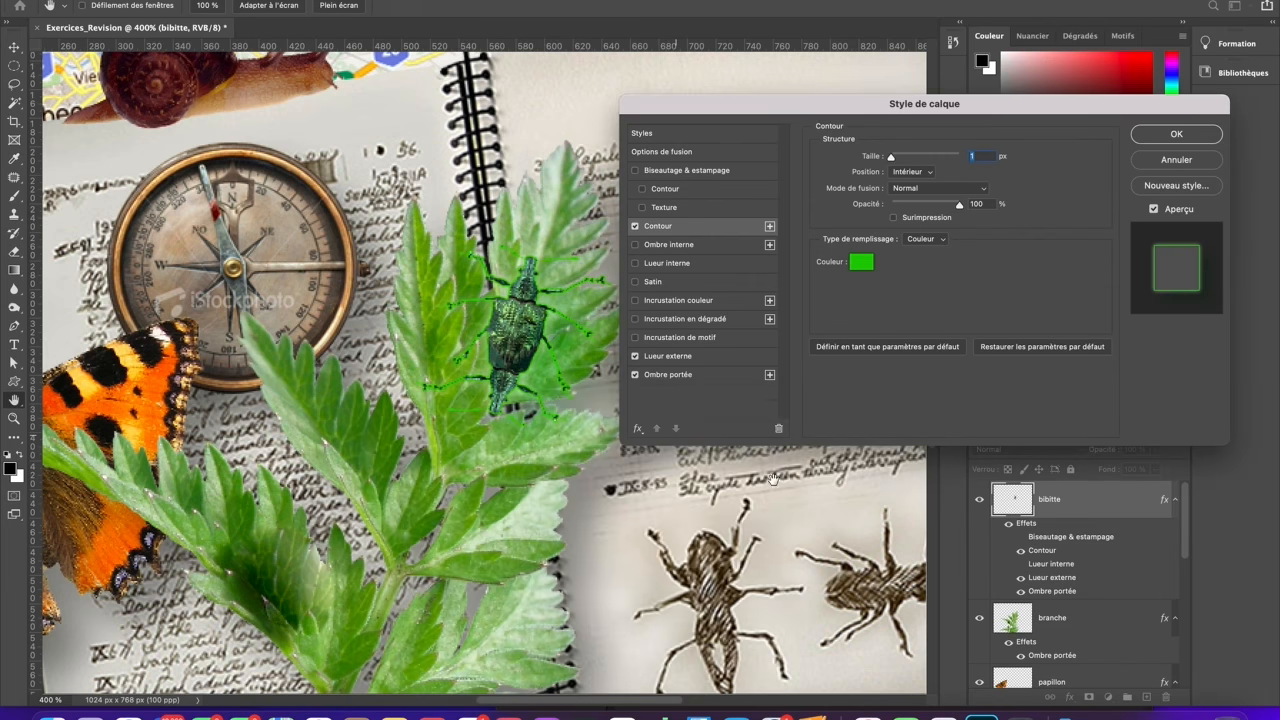
{"action": "left_click", "coordinate": [1172, 134]}
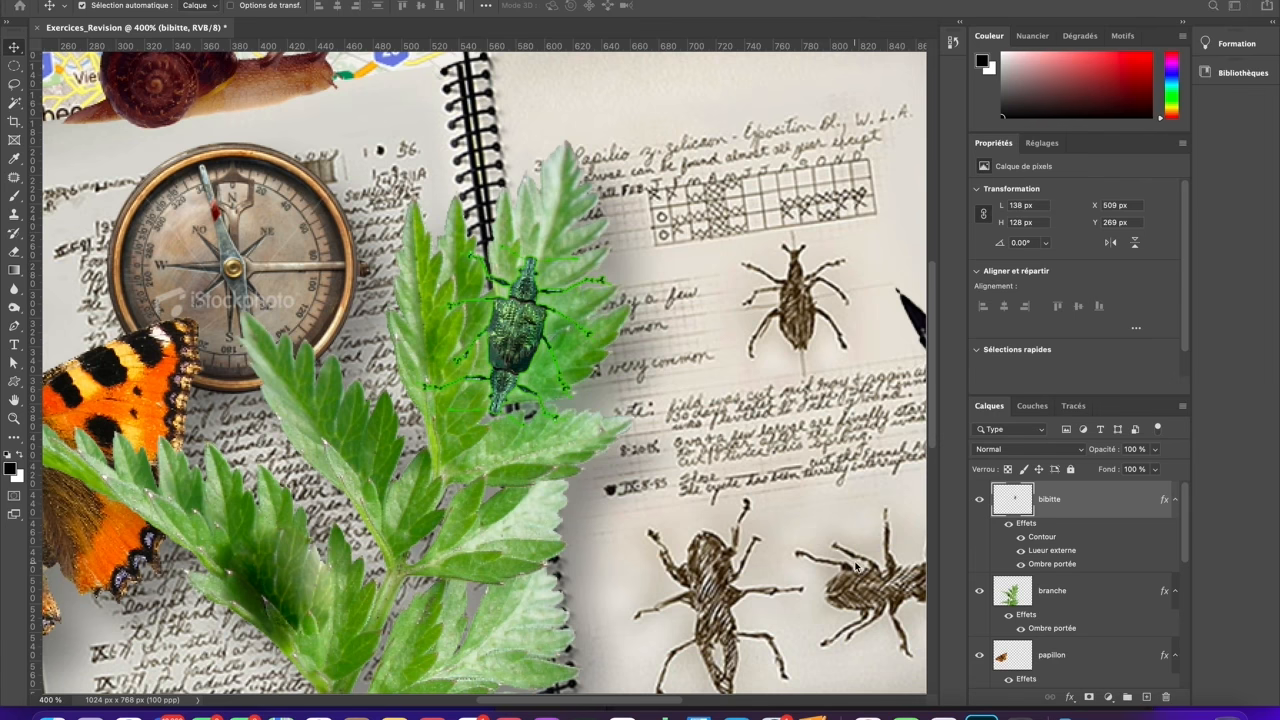
{"action": "key", "text": "super+0"}
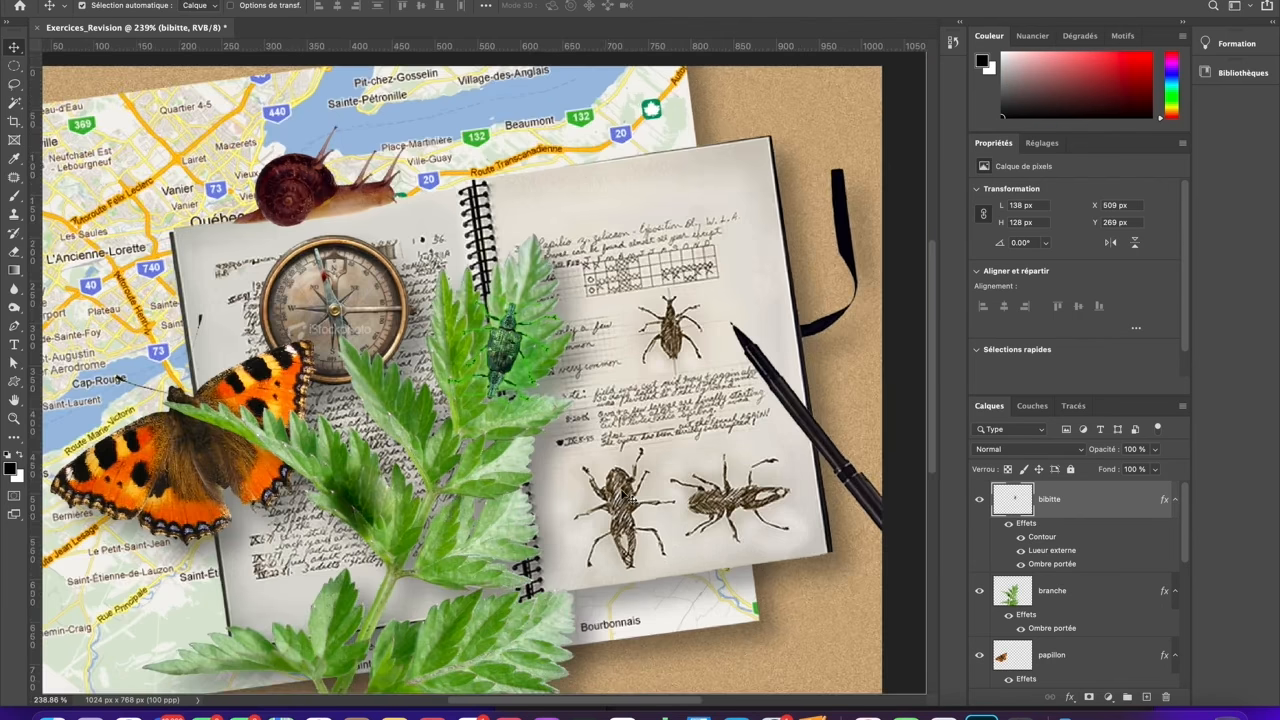